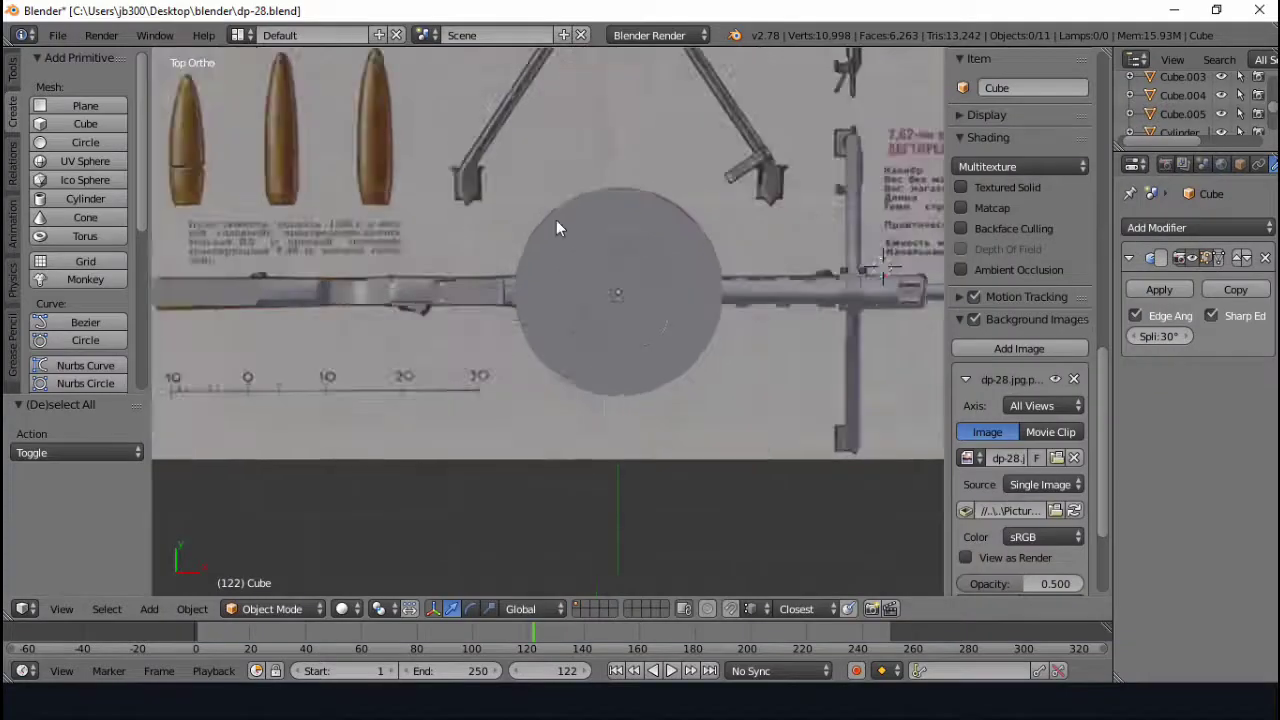
- Inset the drum's hub faces and shift them along X
scroll(496, 308, up, 5)
key(Tab)
scroll(397, 306, up, 3)
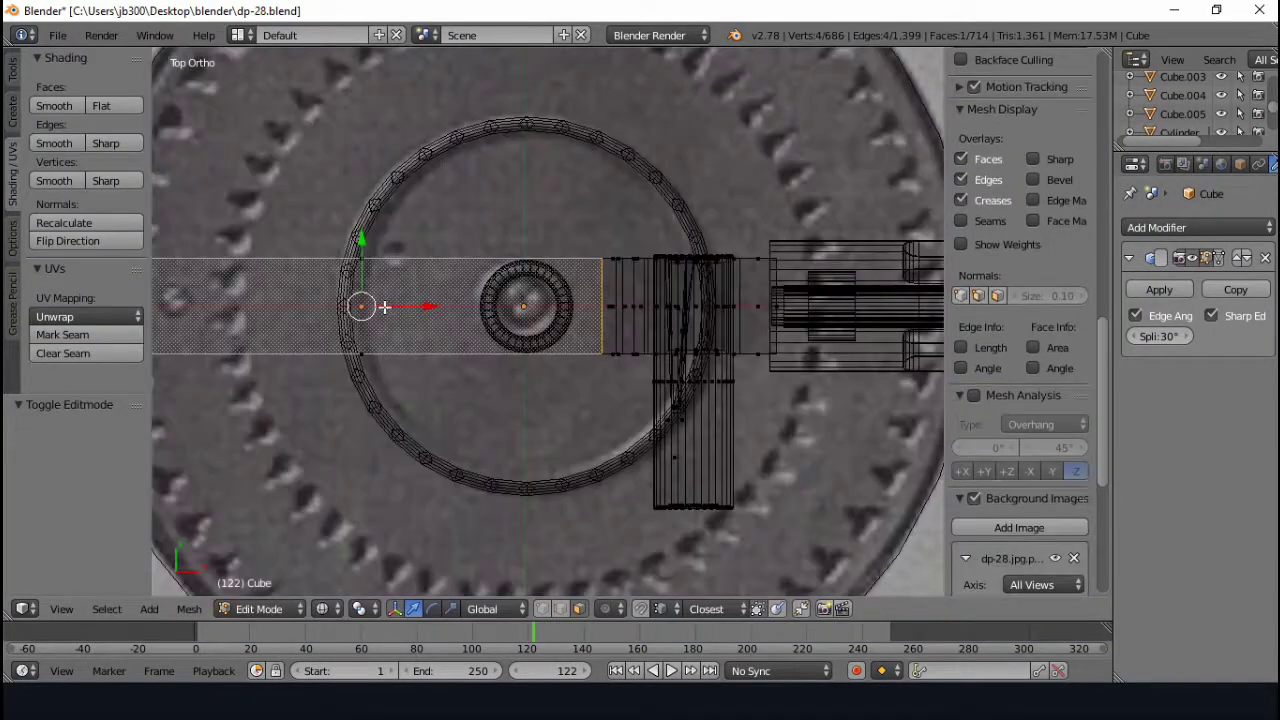
key(i)
key(g)
click(529, 343)
middle_drag(529, 343, 649, 206)
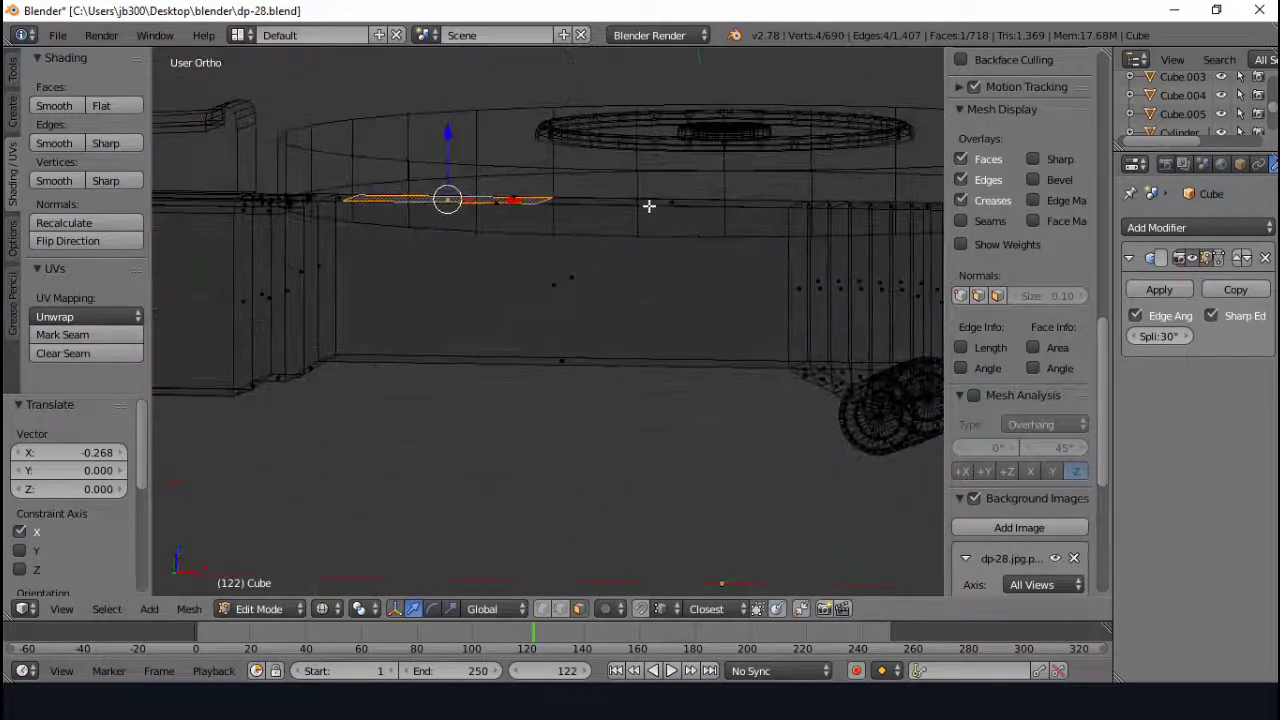
- In top orthographic view, snap the 3D cursor to the hub
key(Tab)
key(KP_1)
key(KP_7)
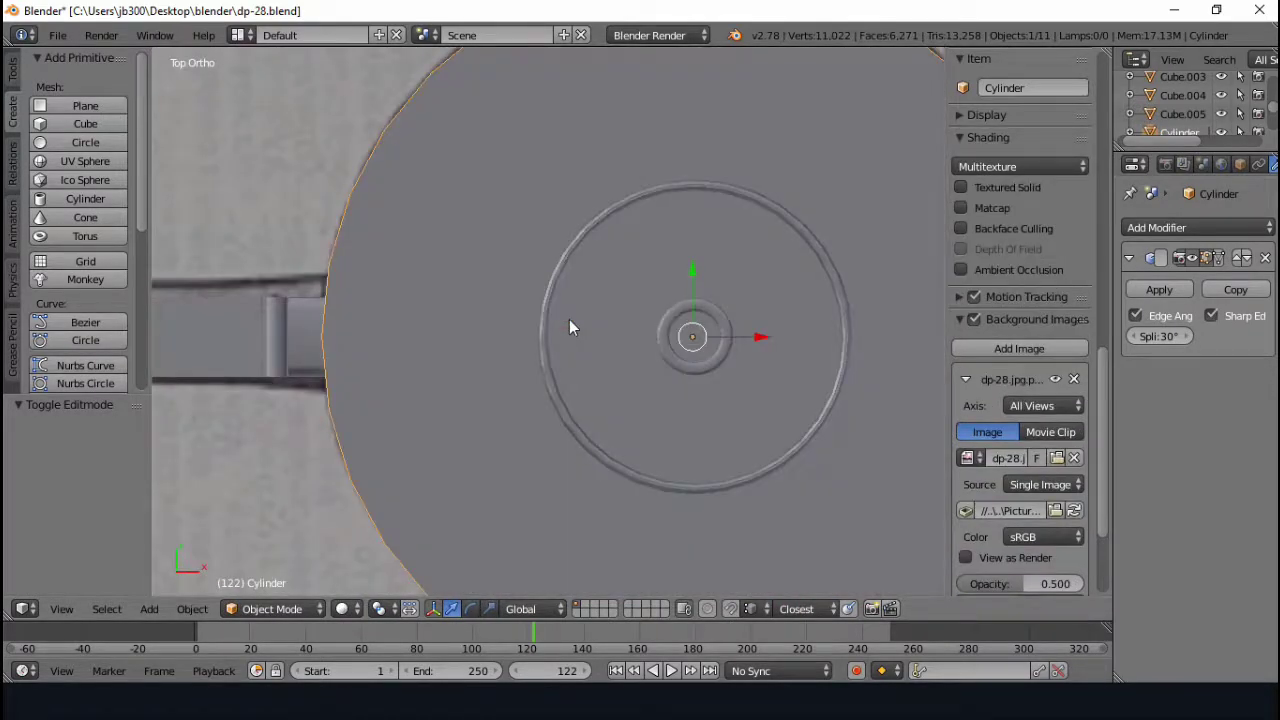
key(shift+a)
key(Escape)
key(shift+s)
click(523, 375)
- Add a Bezier circle at the hub, scaled to the drum's outer edge
key(shift+a)
click(585, 394)
scroll(886, 208, down, 4)
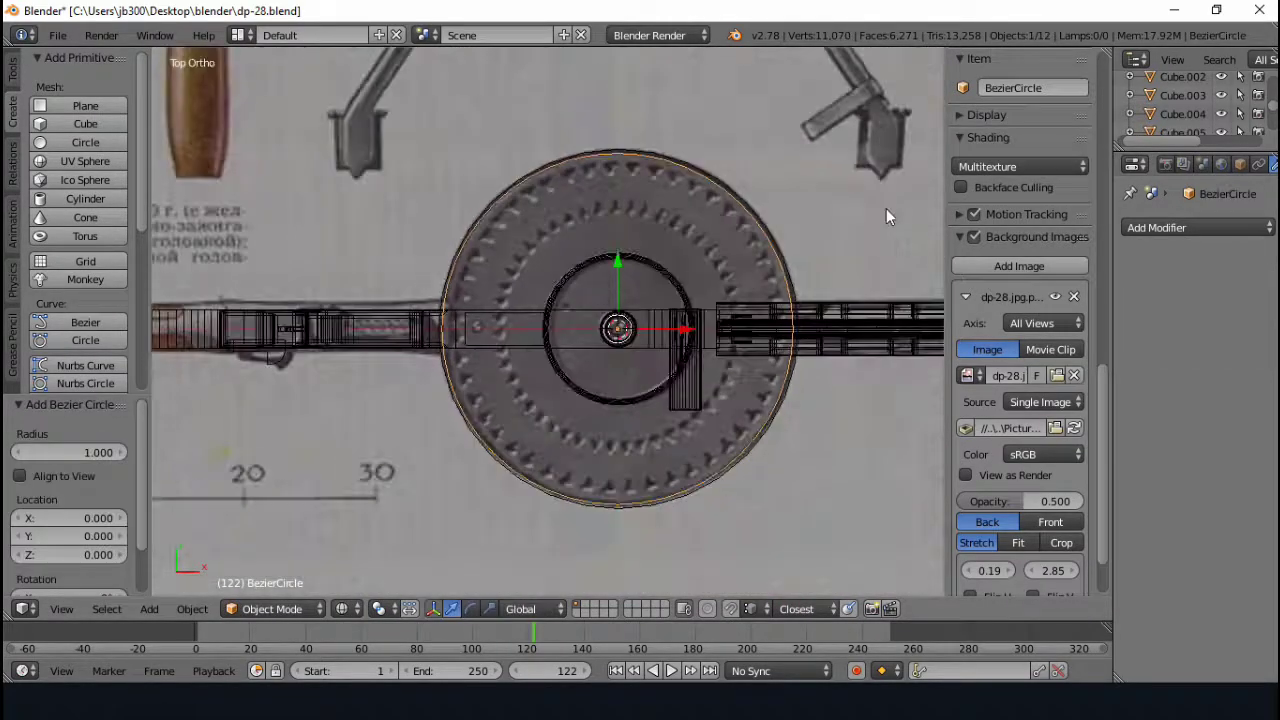
click(868, 228)
scroll(868, 228, up, 3)
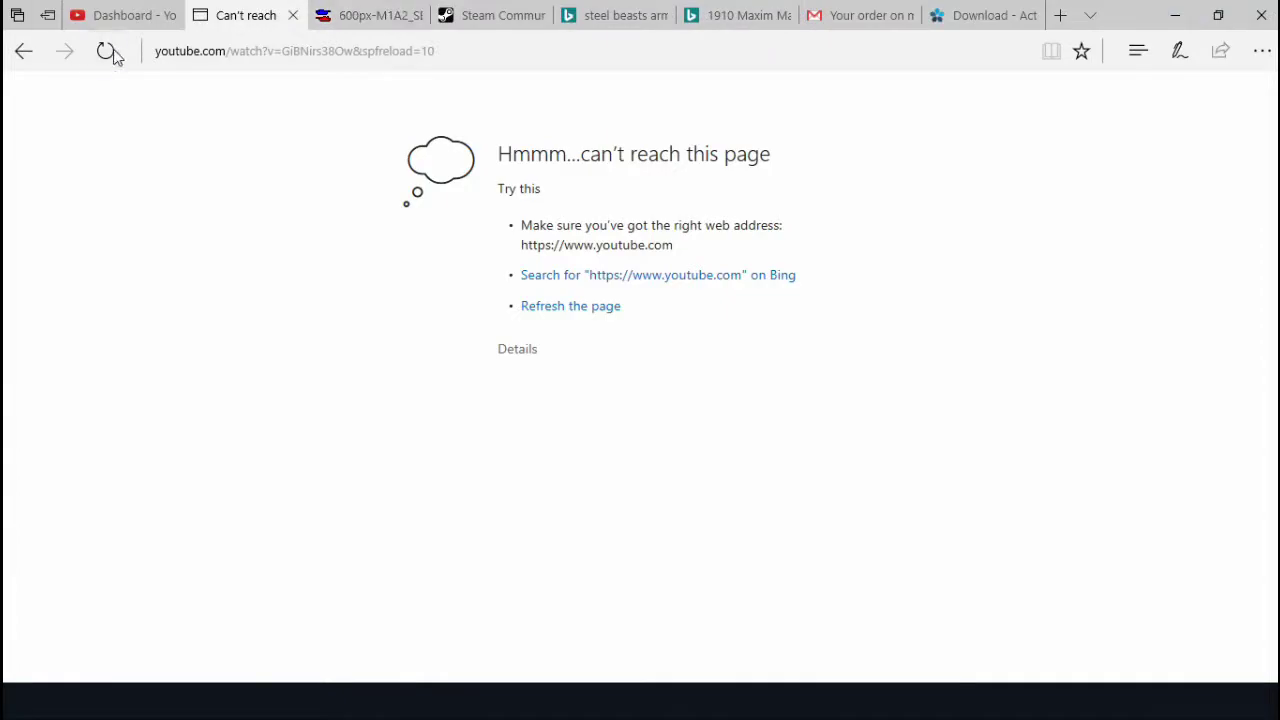
- Open the Bing image results for 'dp 28' full-size and browse several DP-28 photos
text(dp 28)
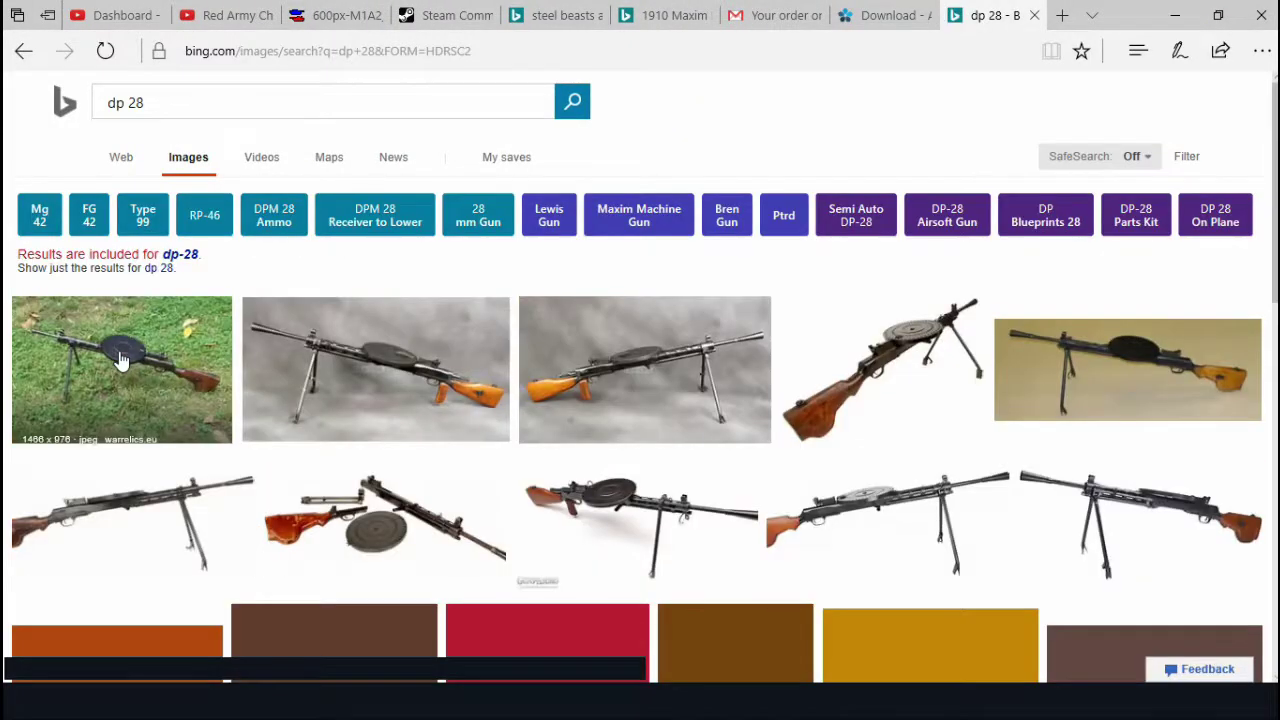
click(120, 360)
click(1200, 331)
key(Left)
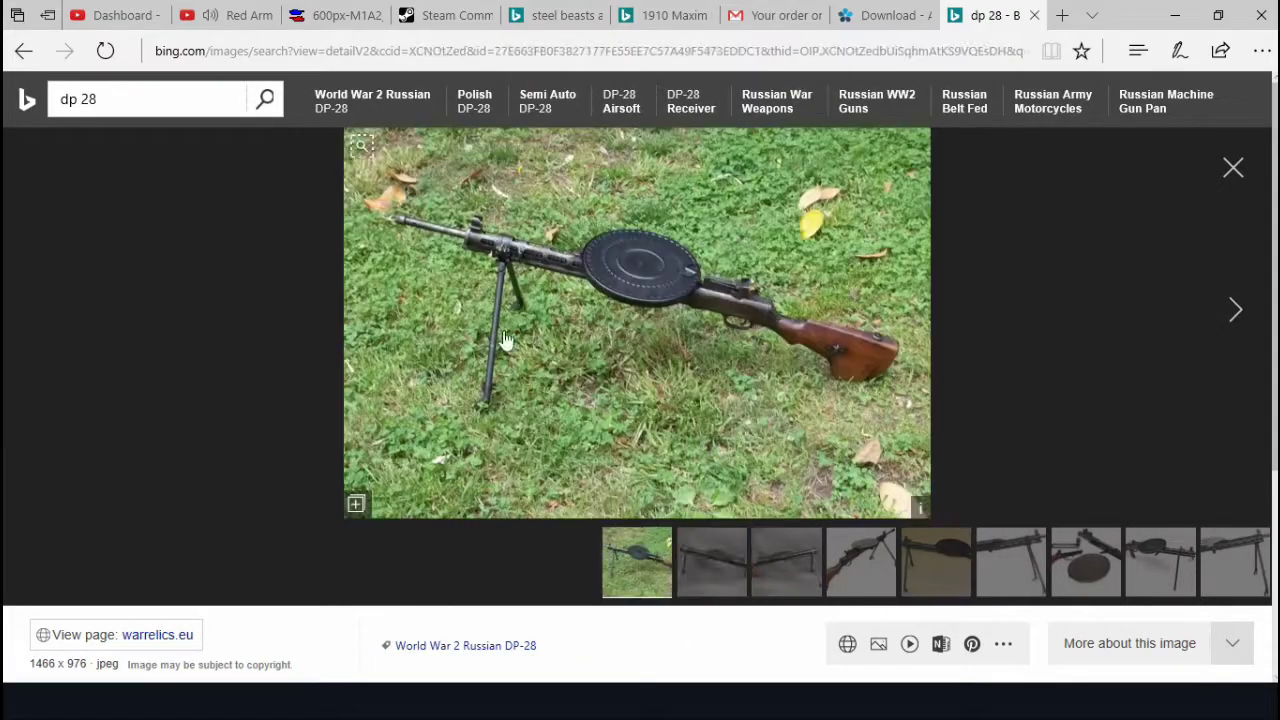
click(1236, 361)
click(1236, 361)
click(1236, 361)
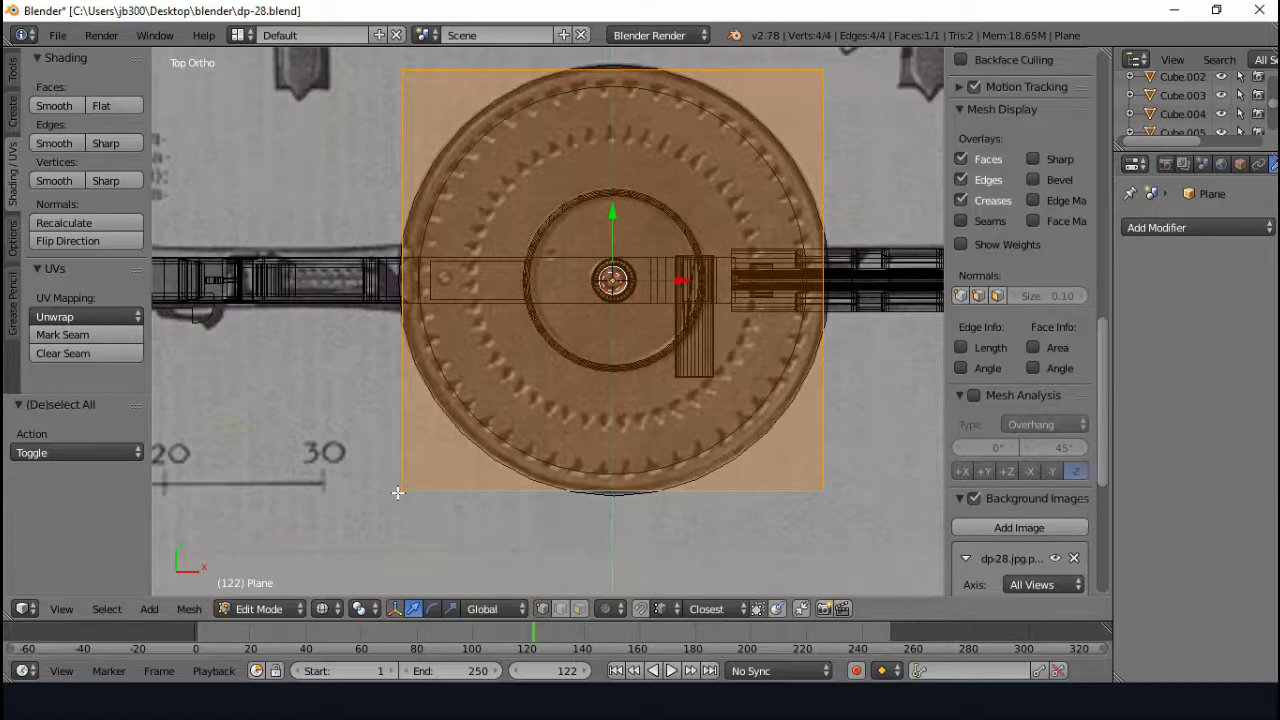
- Merge the plane into a single vertex and move it along X to the drum's rim
key(alt+m)
key(g)
key(x)
click(478, 451)
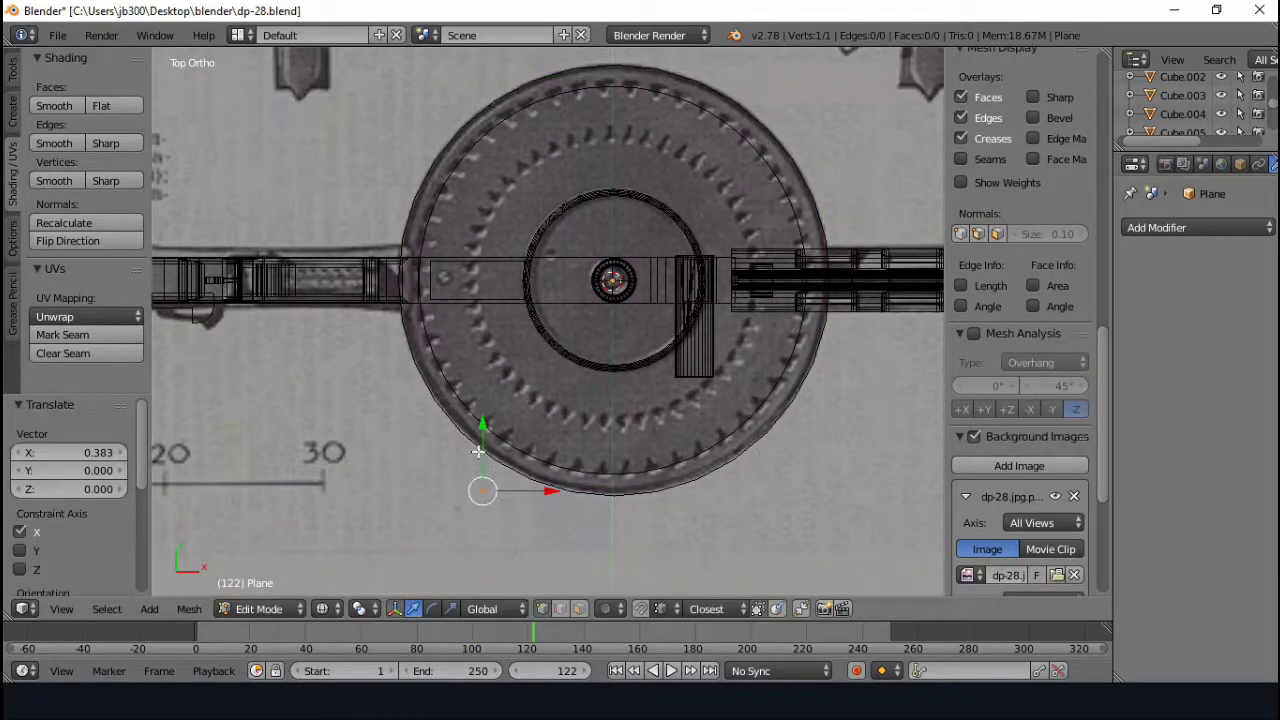
click(551, 438)
scroll(551, 438, up, 5)
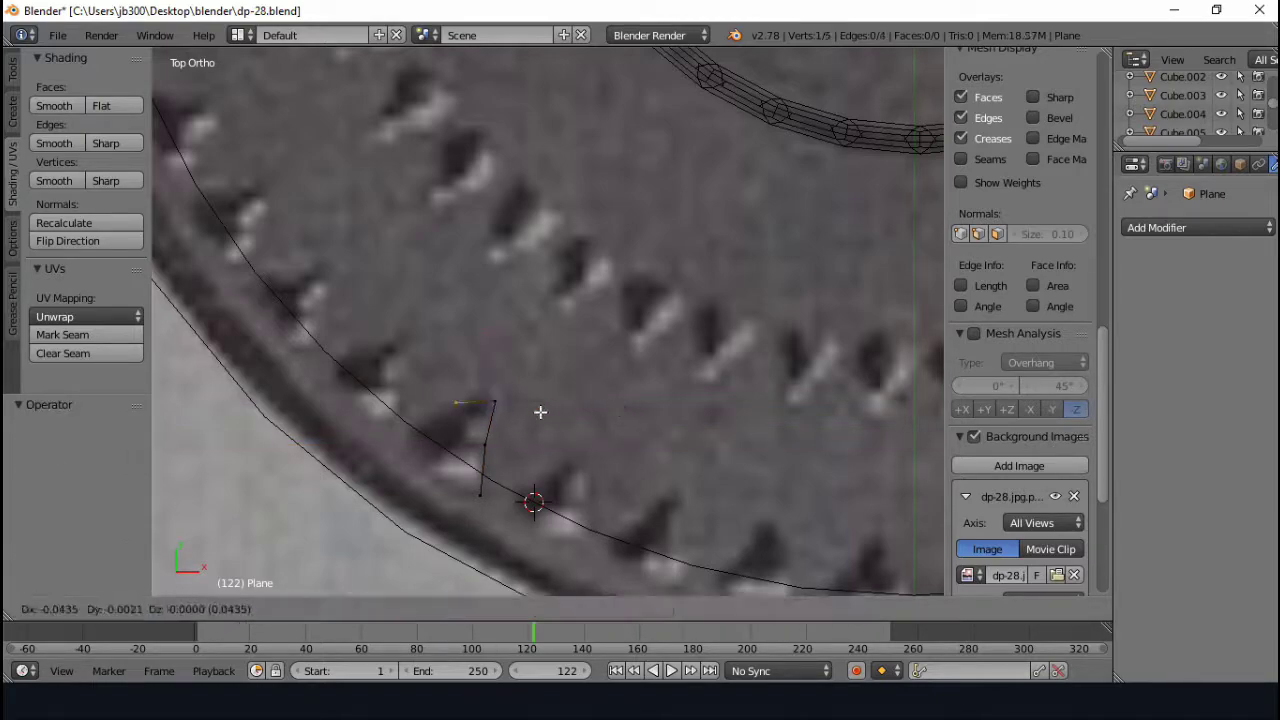
- Undo the extra extrusions and extrude one new vertex, moved along Y
key(ctrl+z)
scroll(533, 464, down, 5)
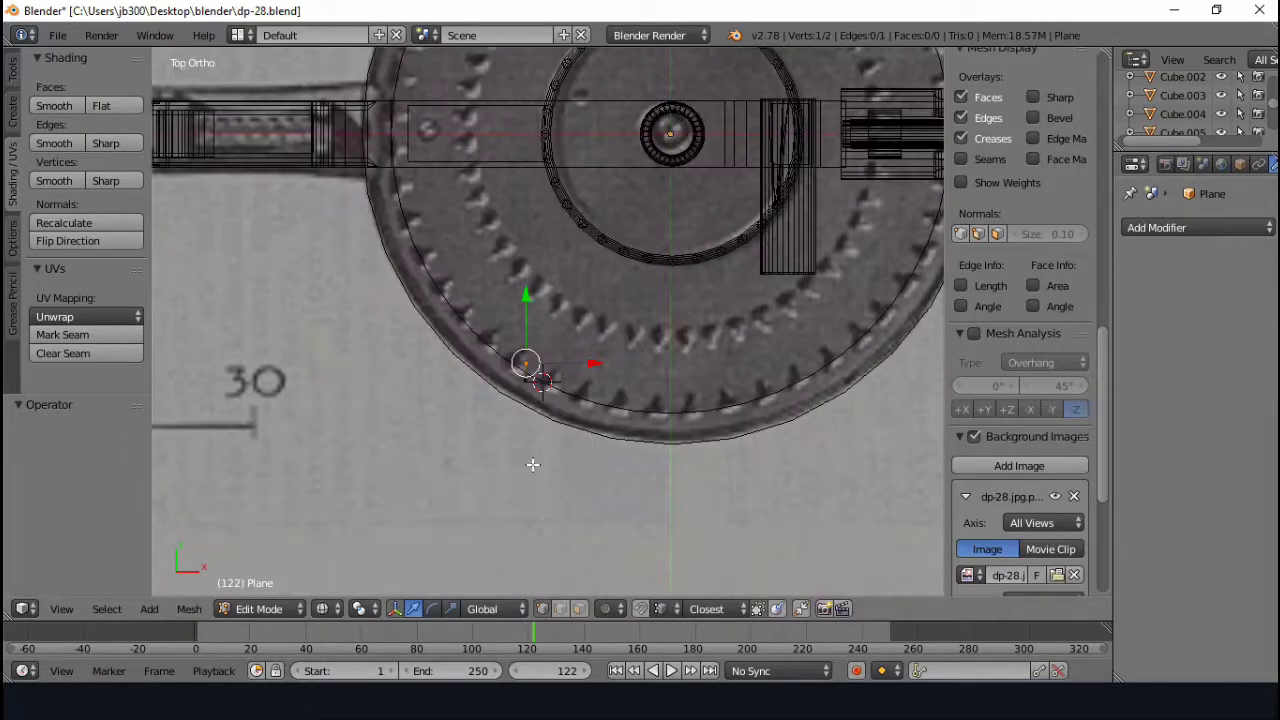
scroll(733, 372, up, 7)
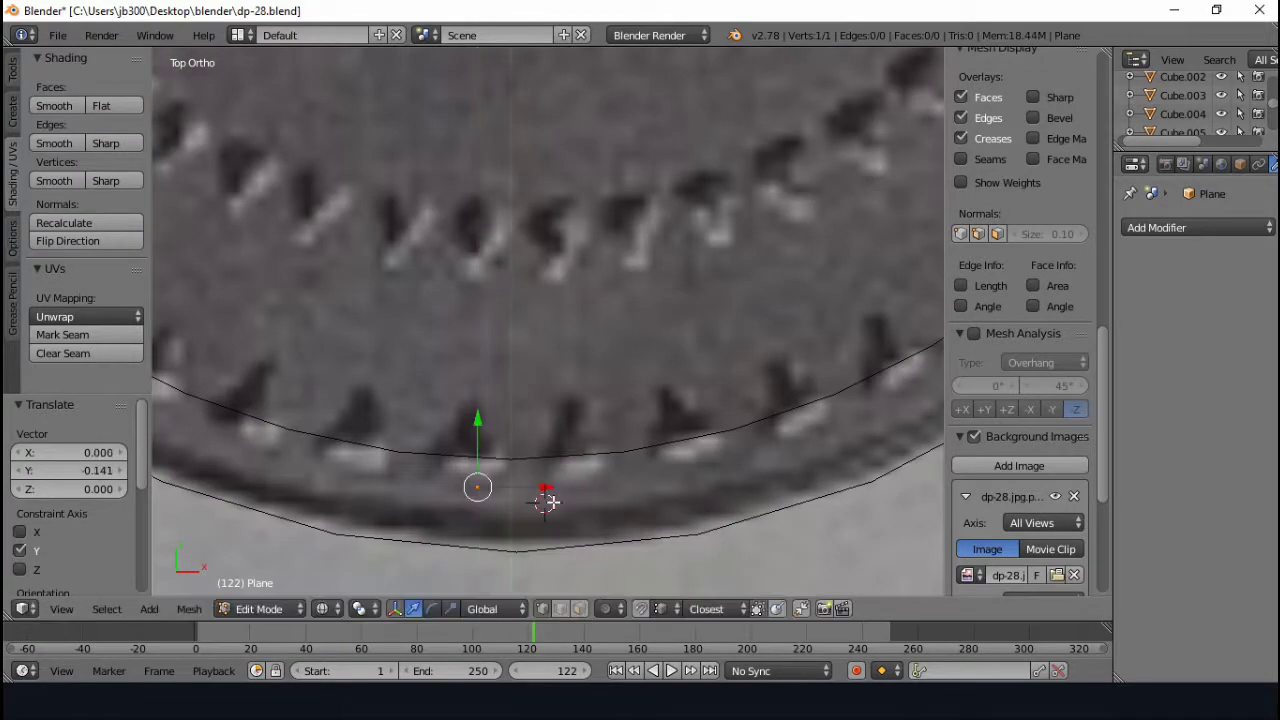
click(555, 387)
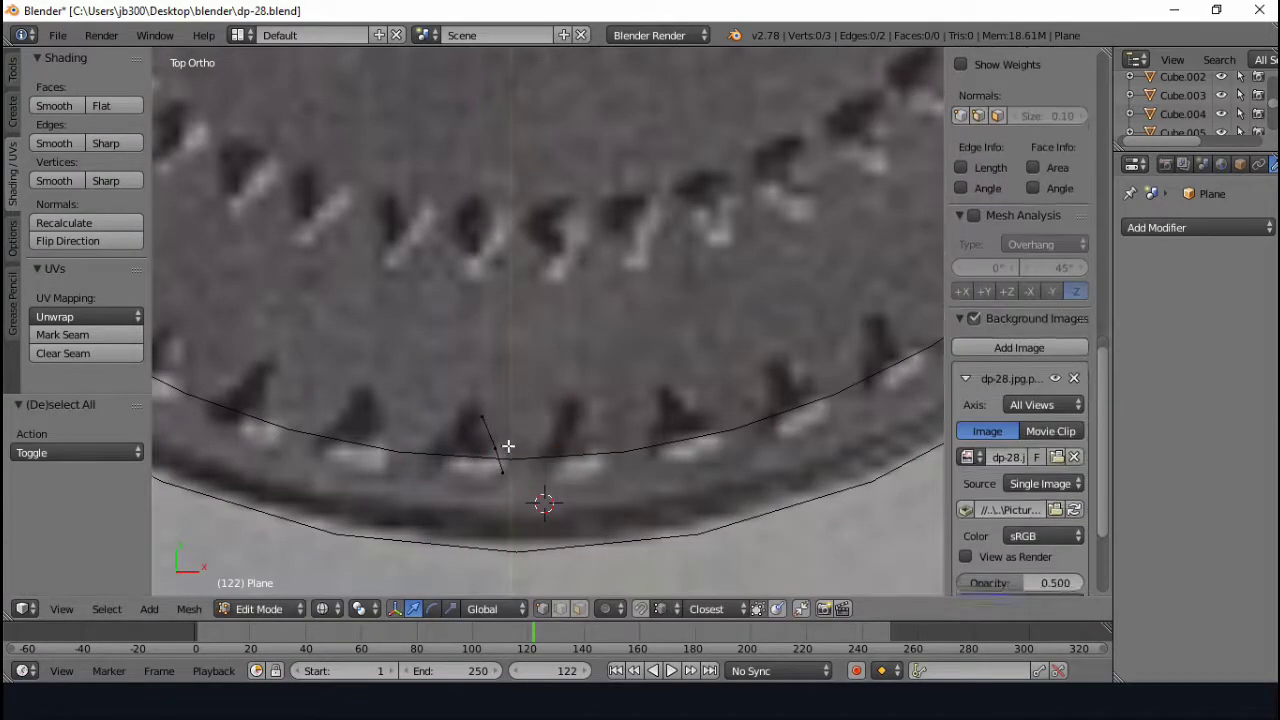
drag(480, 395, 477, 375)
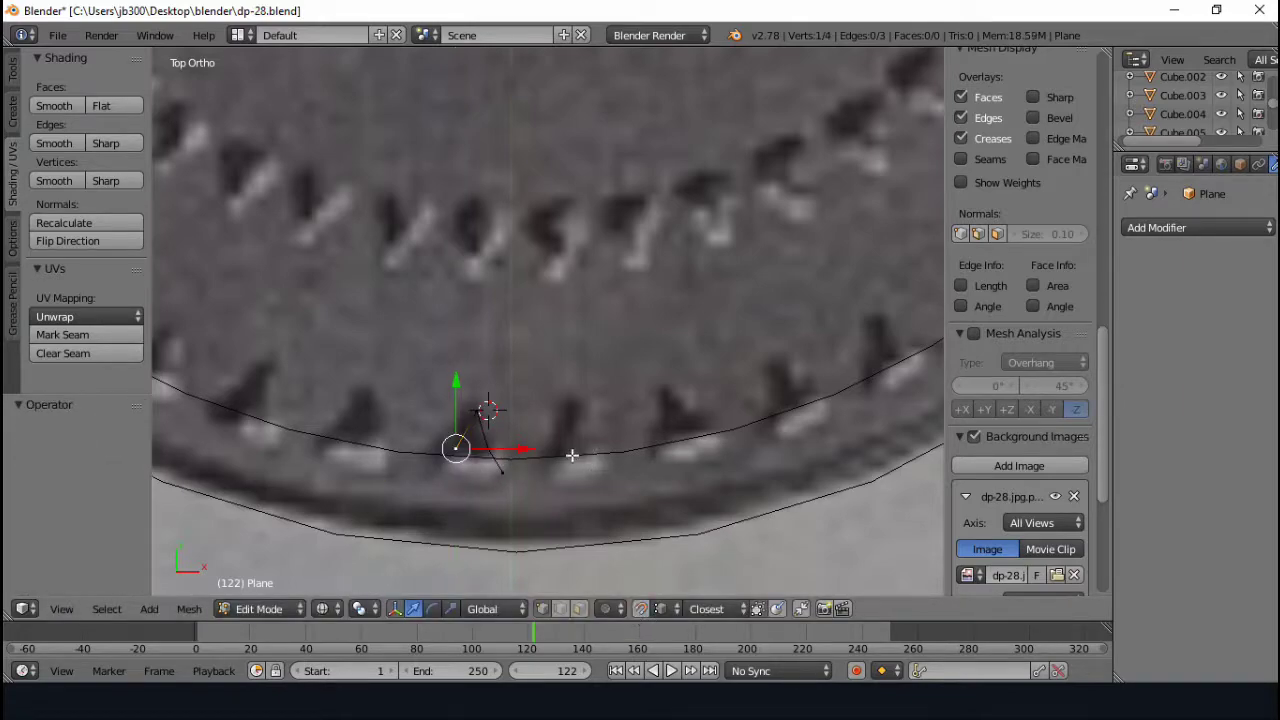
- Connect the vertices into a closed triangular tooth outline and select its top vertex
key(a)
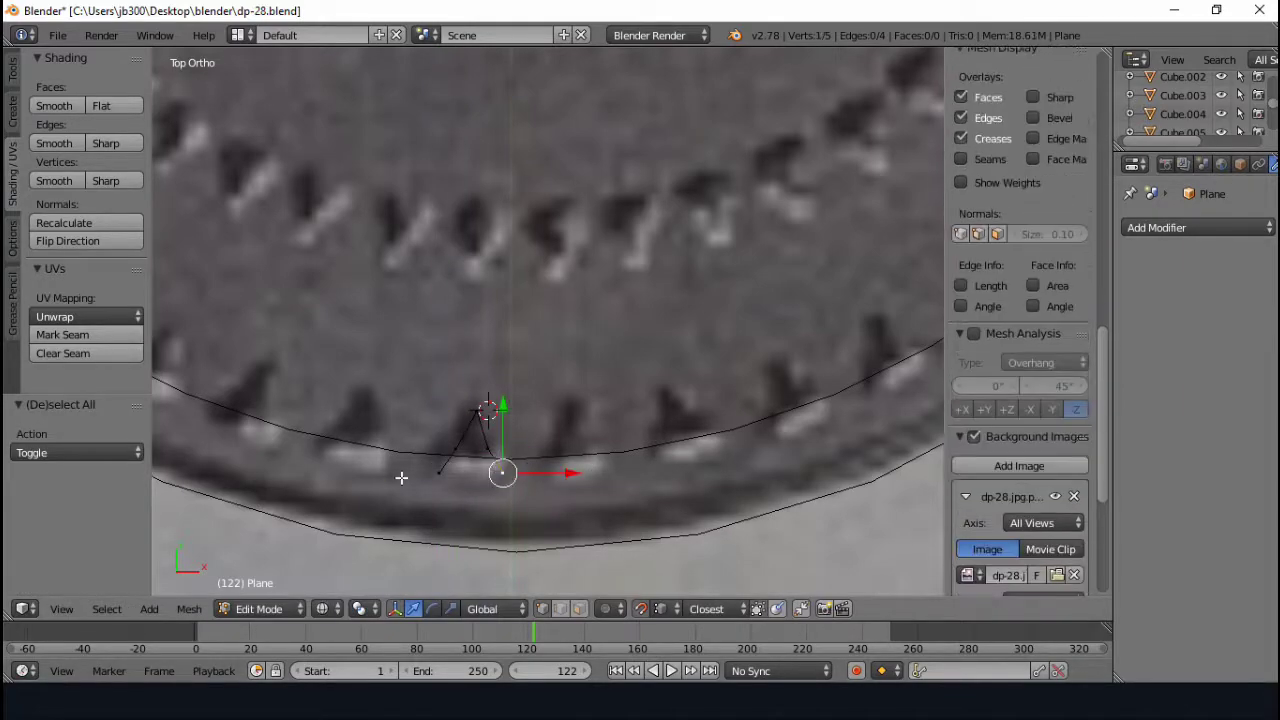
key(f)
key(a)
scroll(506, 480, up, 3)
right_click(440, 433)
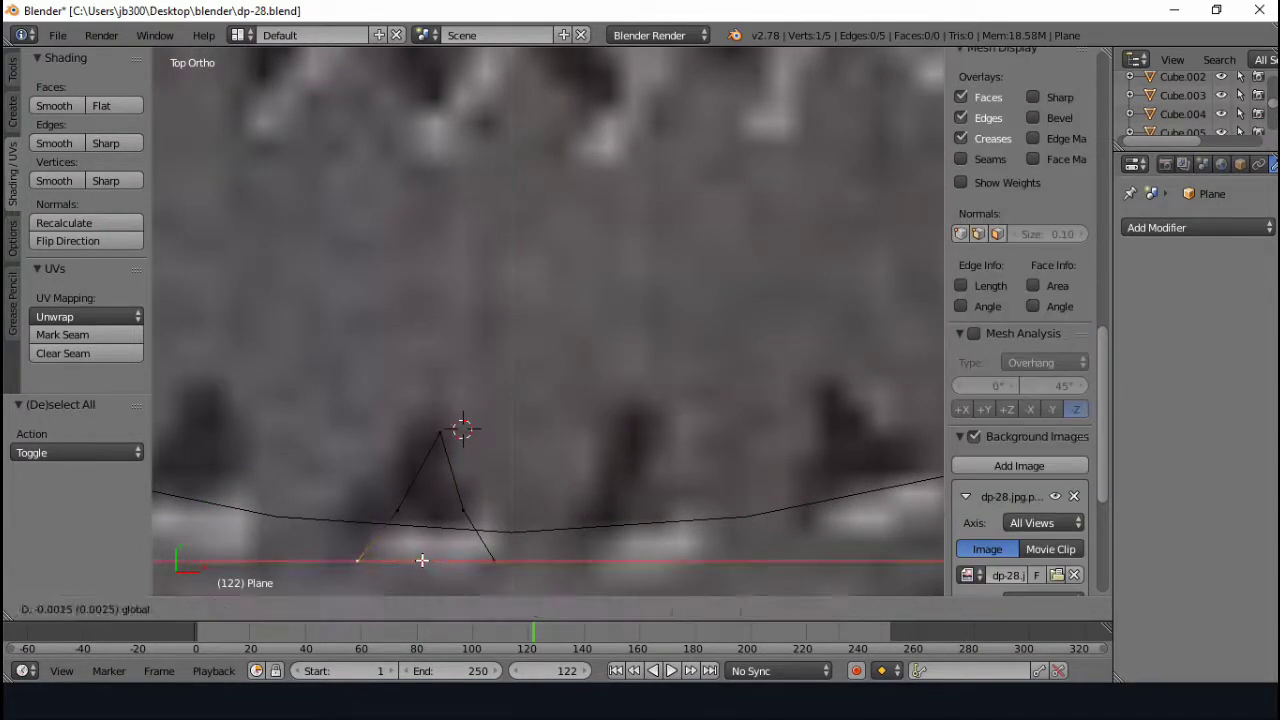
- Step through several DP-28 reference photos in the browser
click(451, 716)
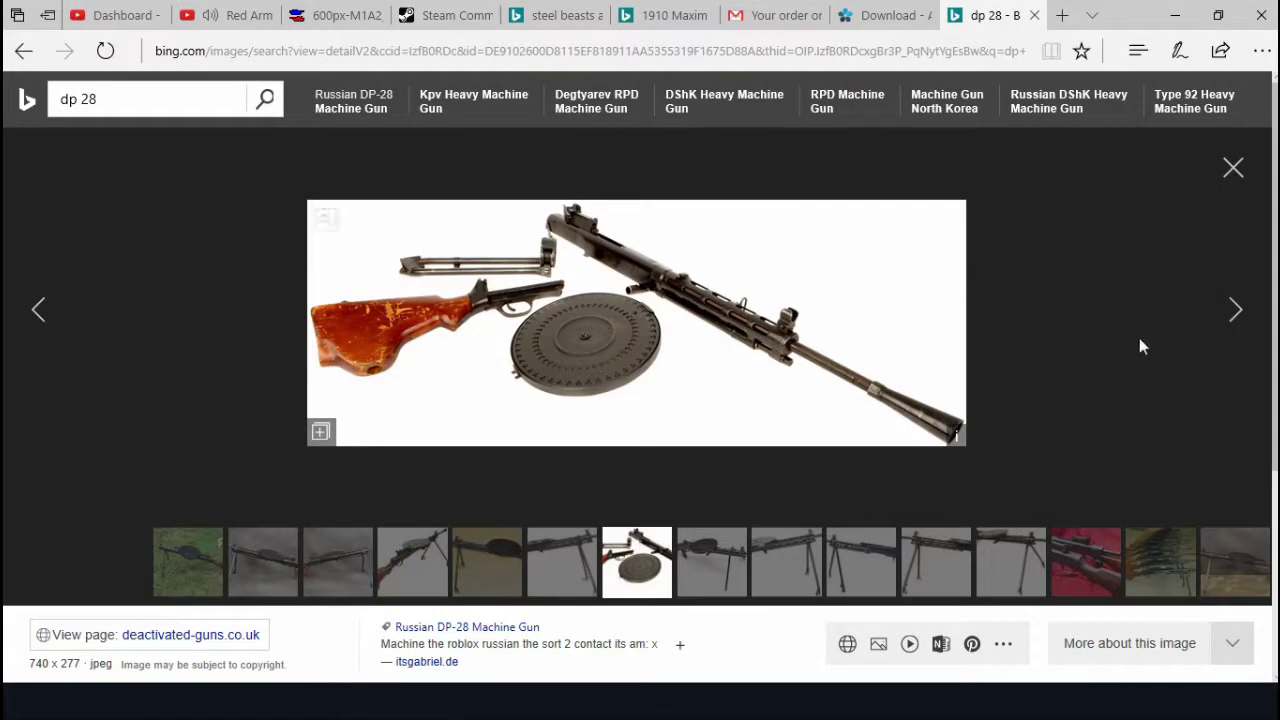
click(1236, 305)
click(1237, 300)
click(1237, 300)
click(1240, 295)
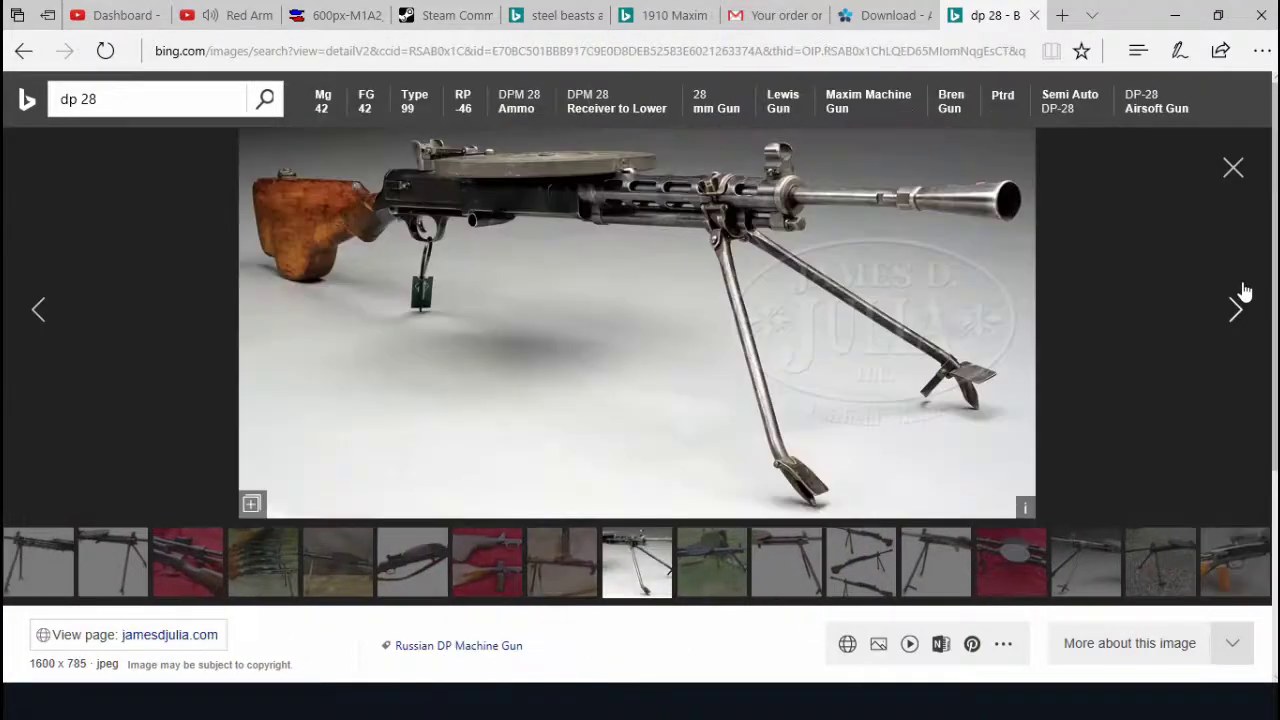
click(1243, 293)
click(1236, 298)
- Duplicate the tooth outline, flip the copy 180° around Y and shift it along X
key(alt+Tab)
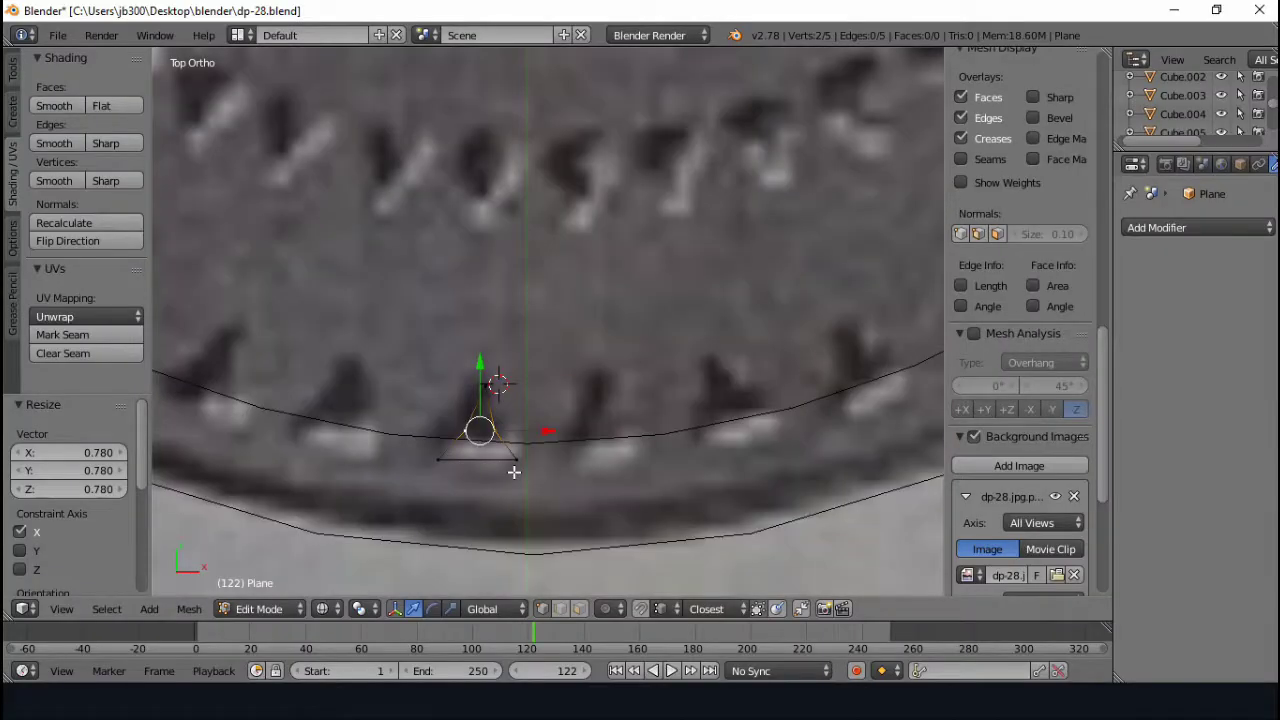
mouse_move(514, 471)
middle_down()
mouse_move(577, 414)
mouse_move(546, 214)
mouse_move(543, 249)
middle_up()
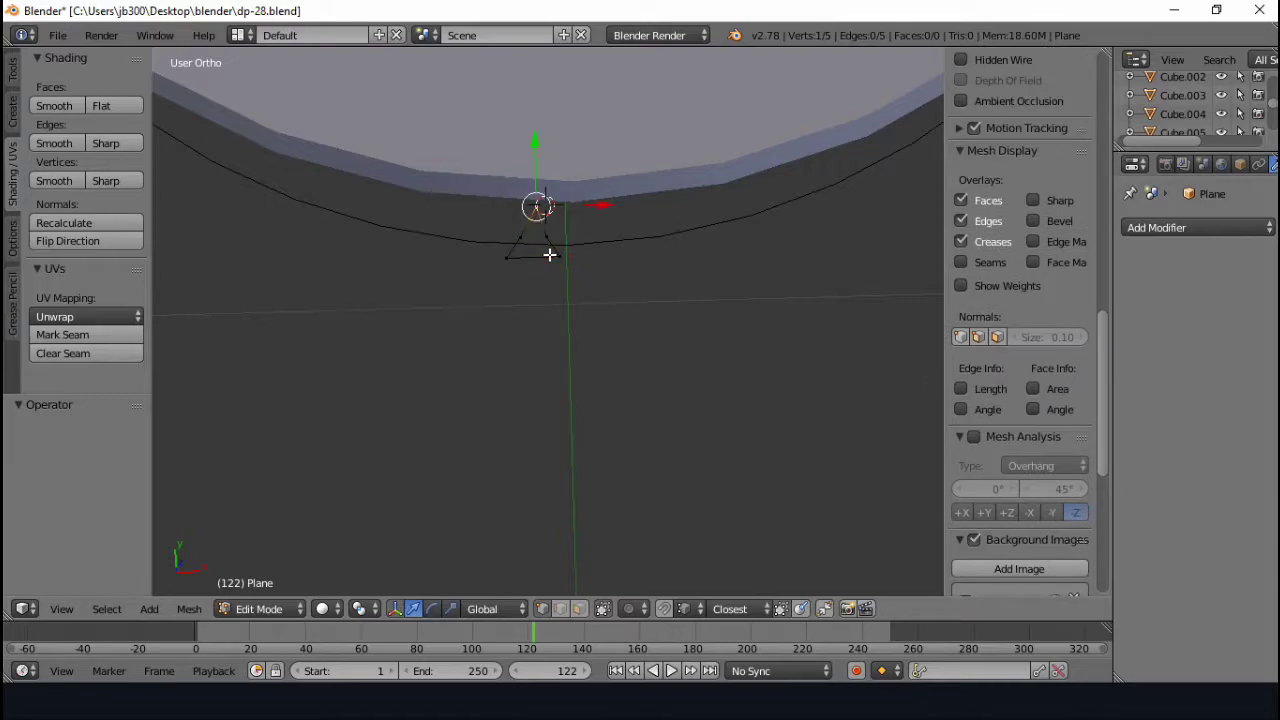
key(a)
text(e)
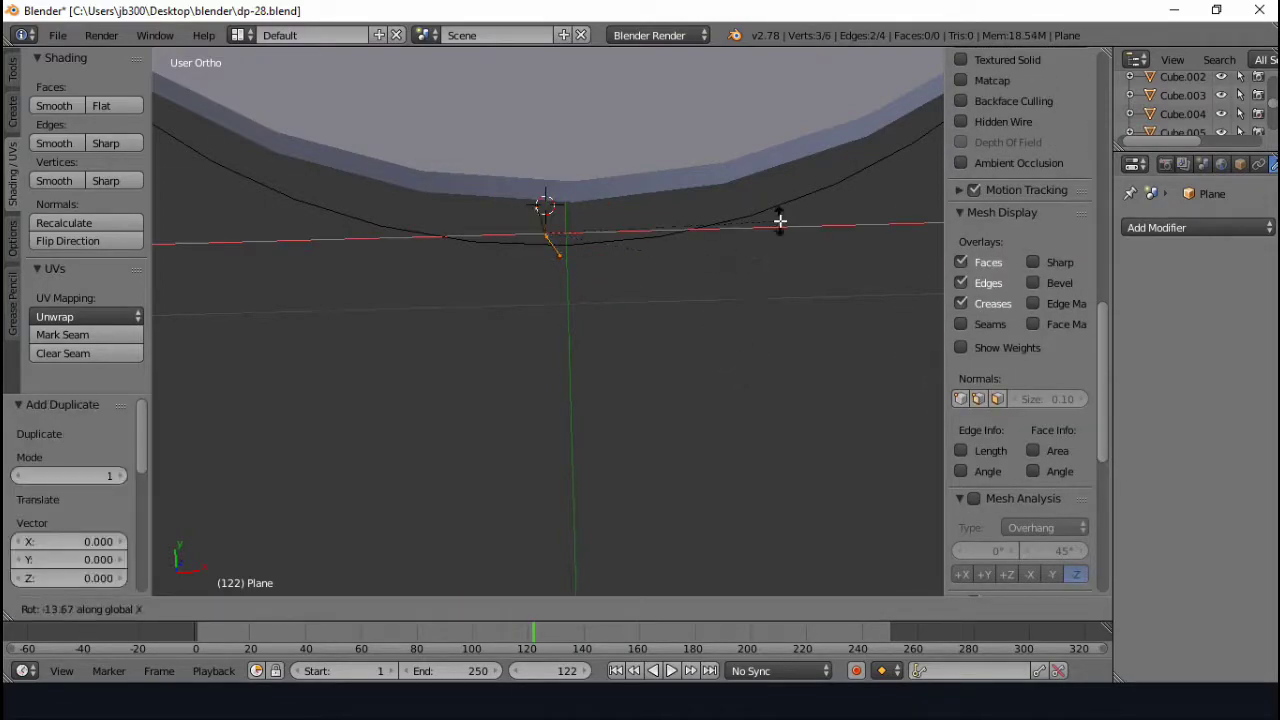
text(80)
key(Return)
key(g)
key(x)
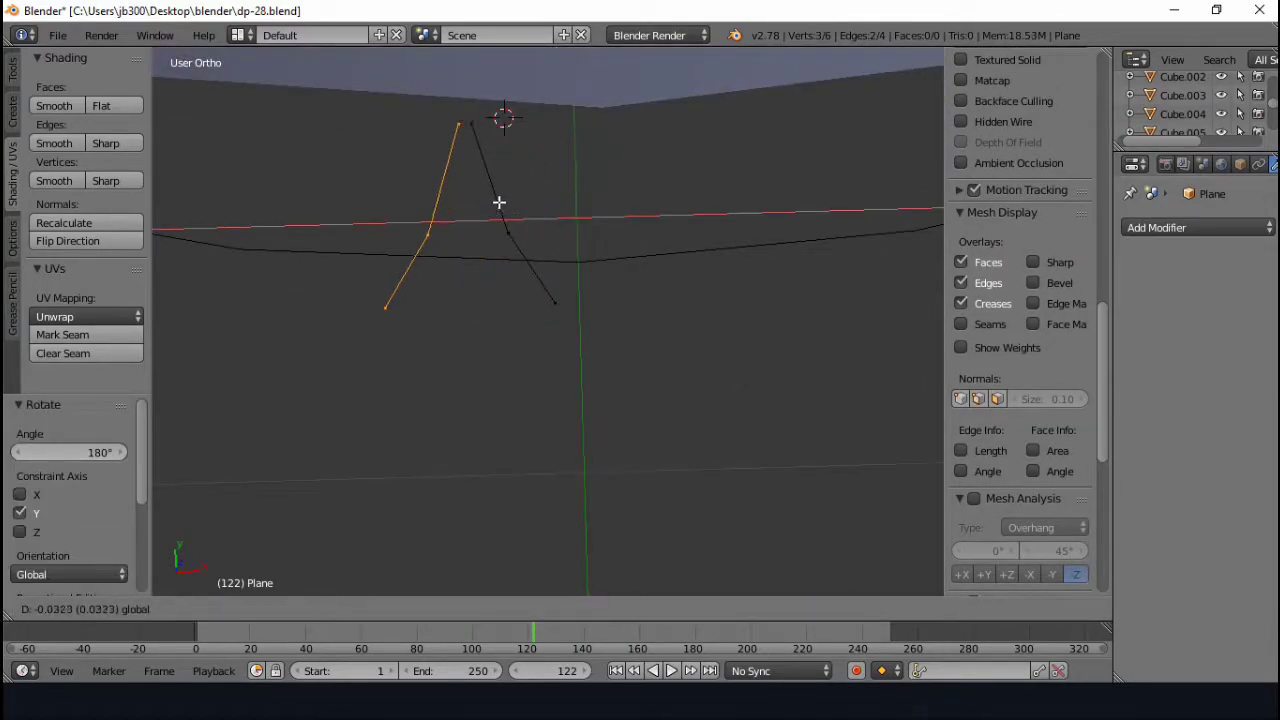
scroll(502, 235, down, 3)
middle_drag(586, 223, 634, 283)
- Raise the tooth 1.083 on Z to the drum's top surface
key(Tab)
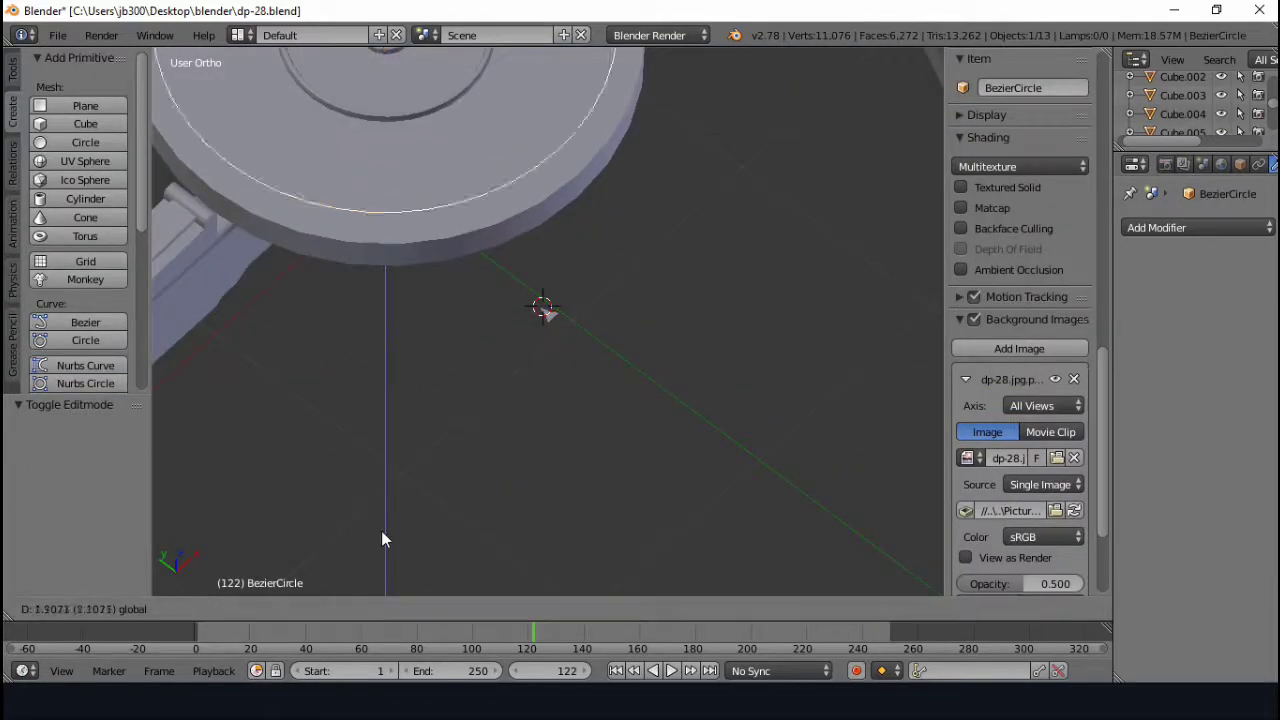
click(1198, 227)
key(Tab)
drag(543, 265, 588, 126)
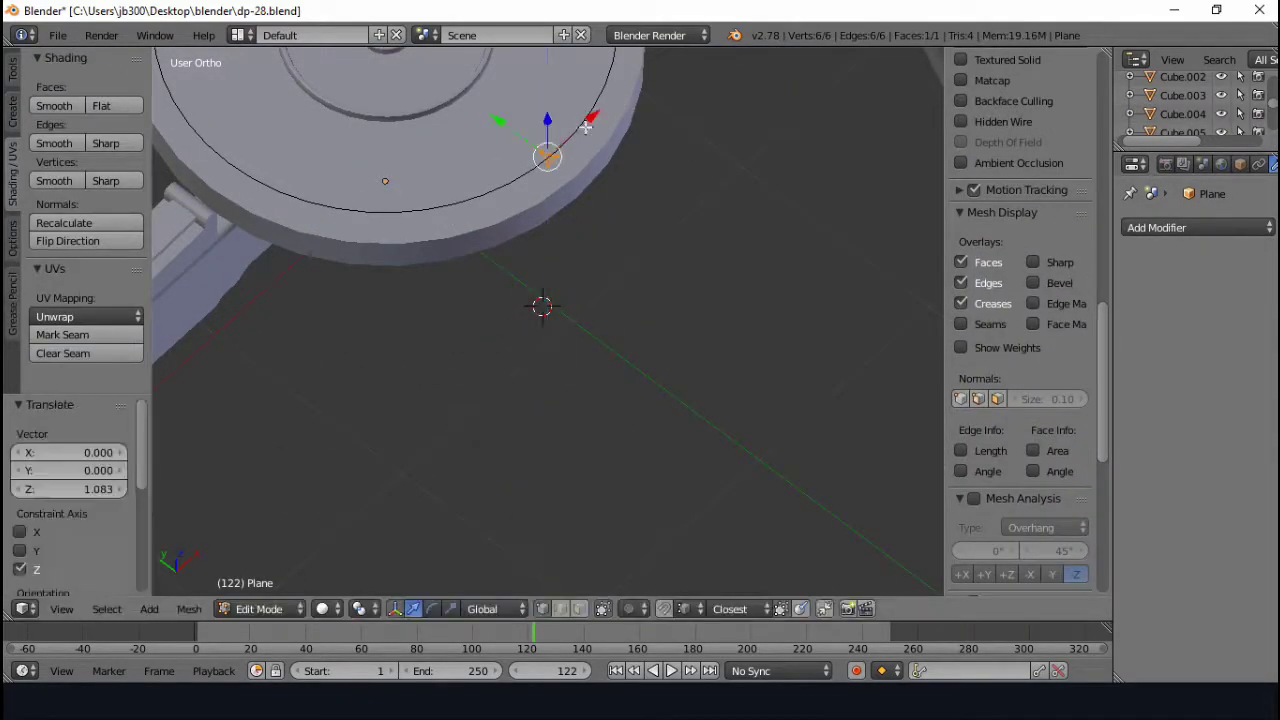
- Add a Curve modifier to the tooth with BezierCircle as its target object
click(1243, 236)
click(1030, 313)
click(465, 196)
key(Tab)
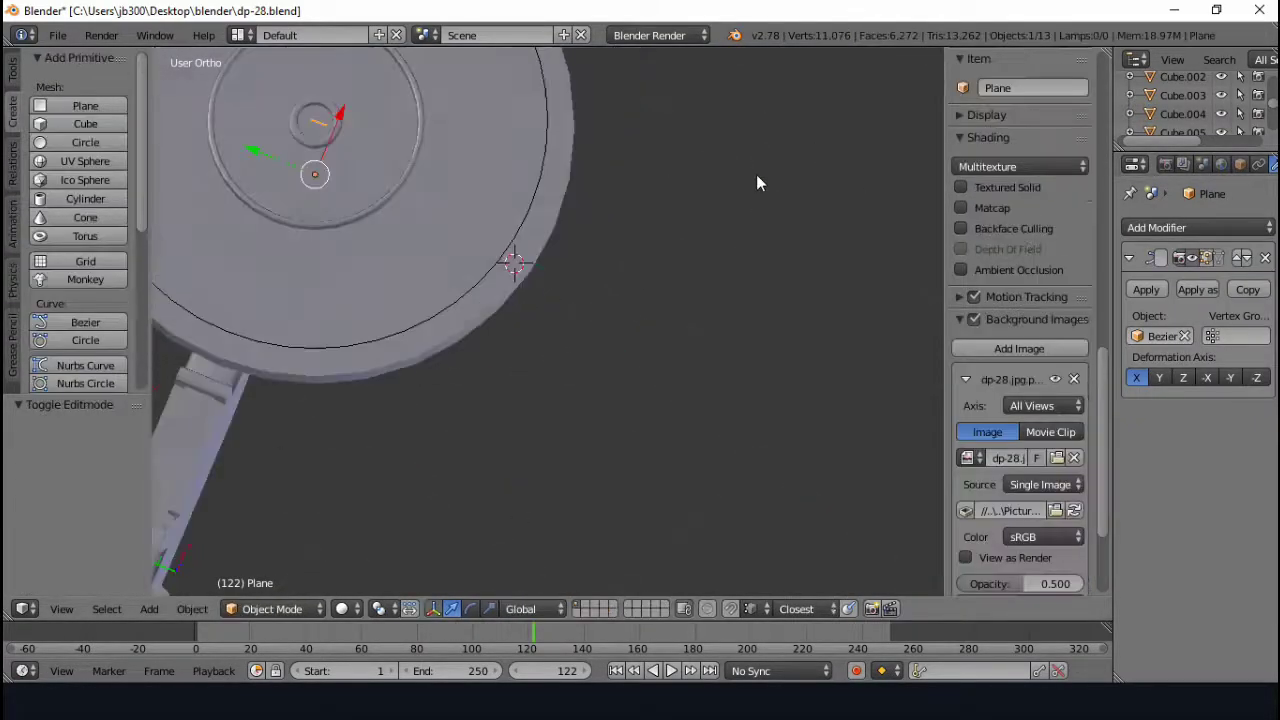
middle_drag(846, 249, 329, 237)
- Add an Array modifier and a second Curve modifier to repeat the tooth around the drum
click(1173, 227)
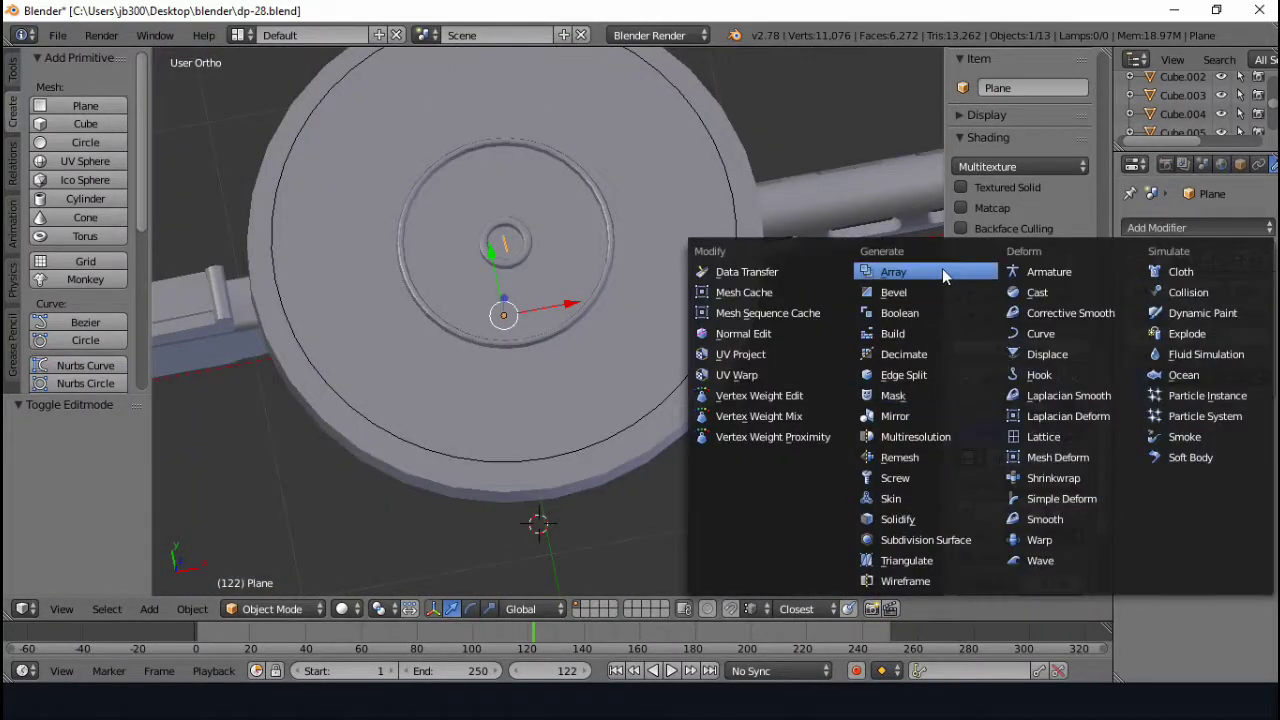
click(942, 268)
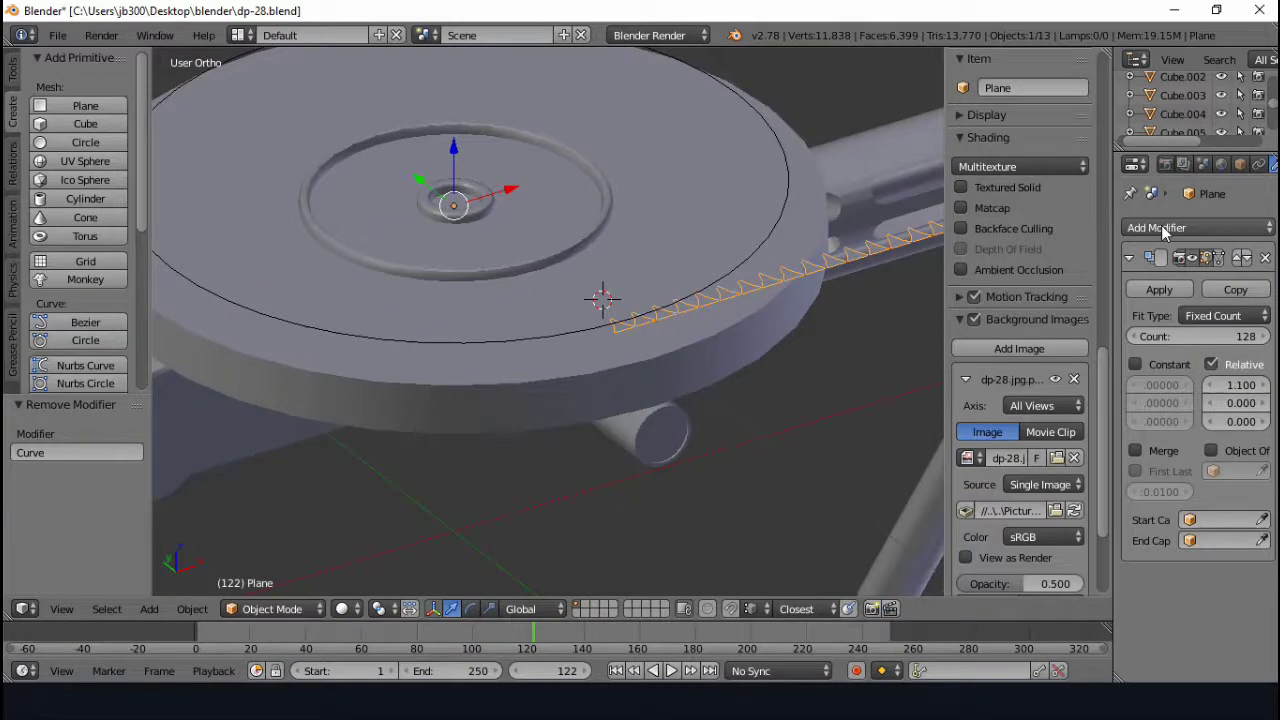
click(1190, 227)
click(1030, 310)
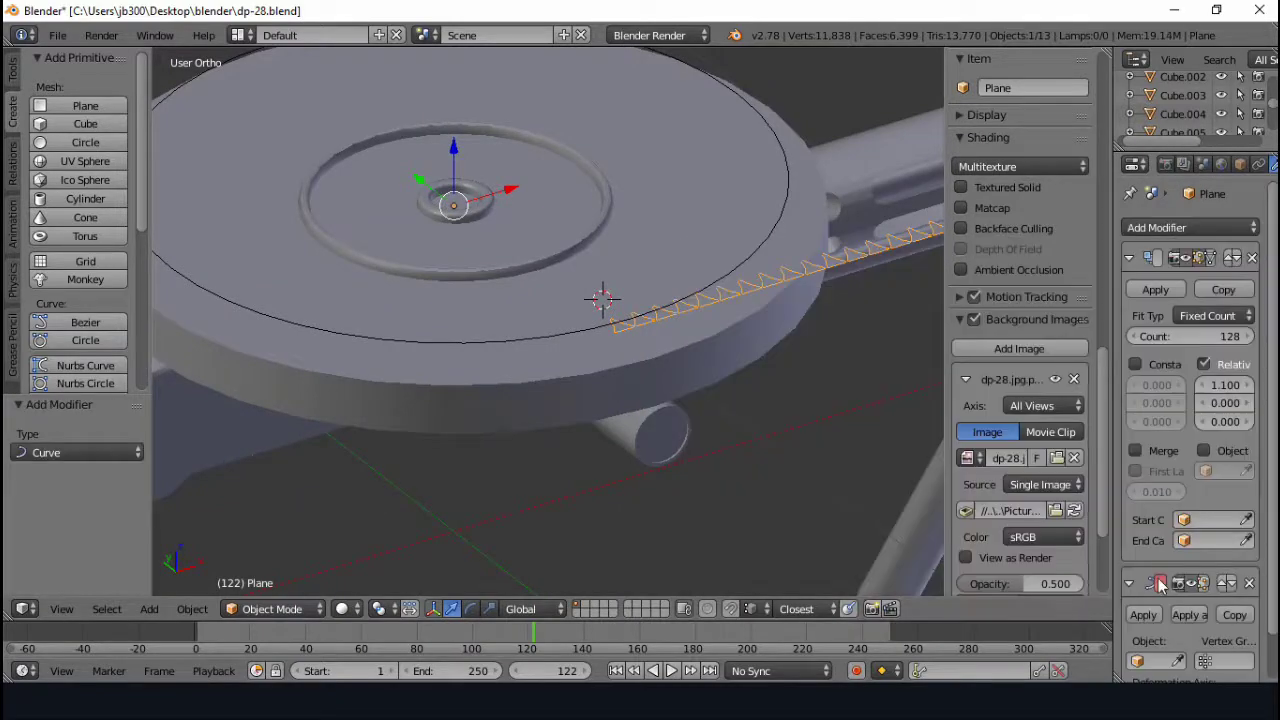
click(1130, 259)
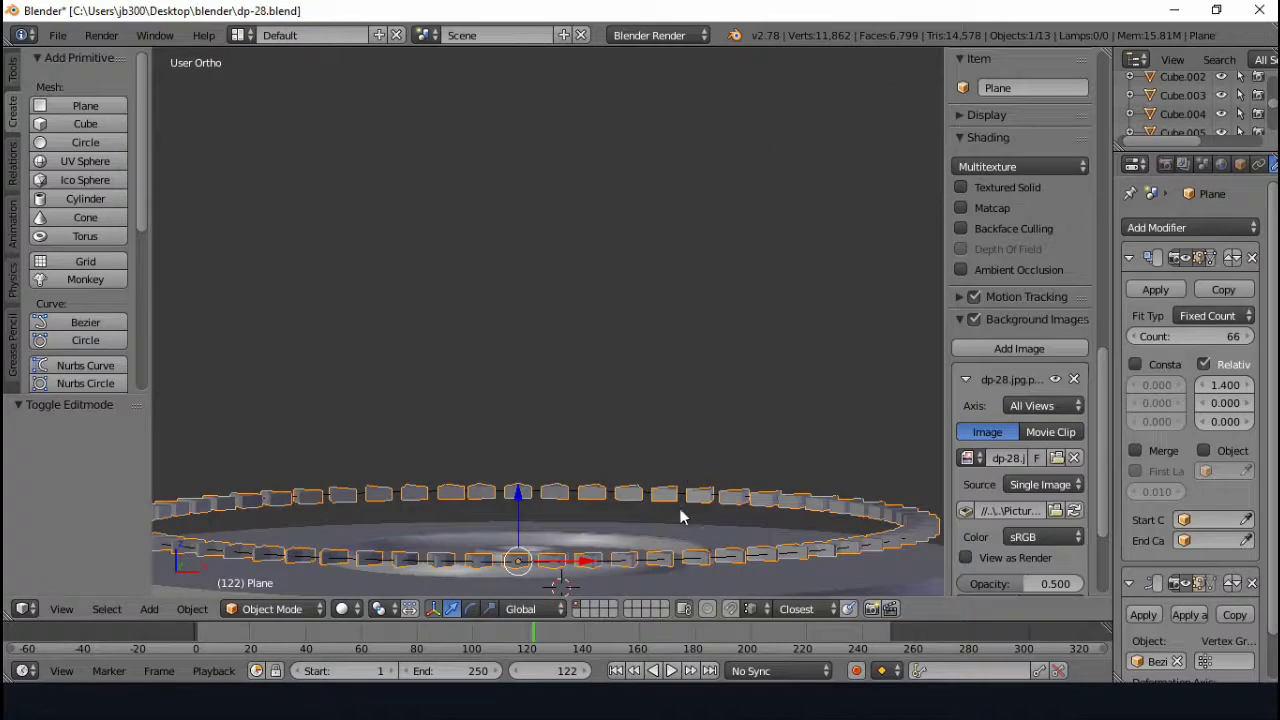
- Lower the tooth ring along Z and shrink it slightly to fit the drum top
drag(568, 385, 566, 411)
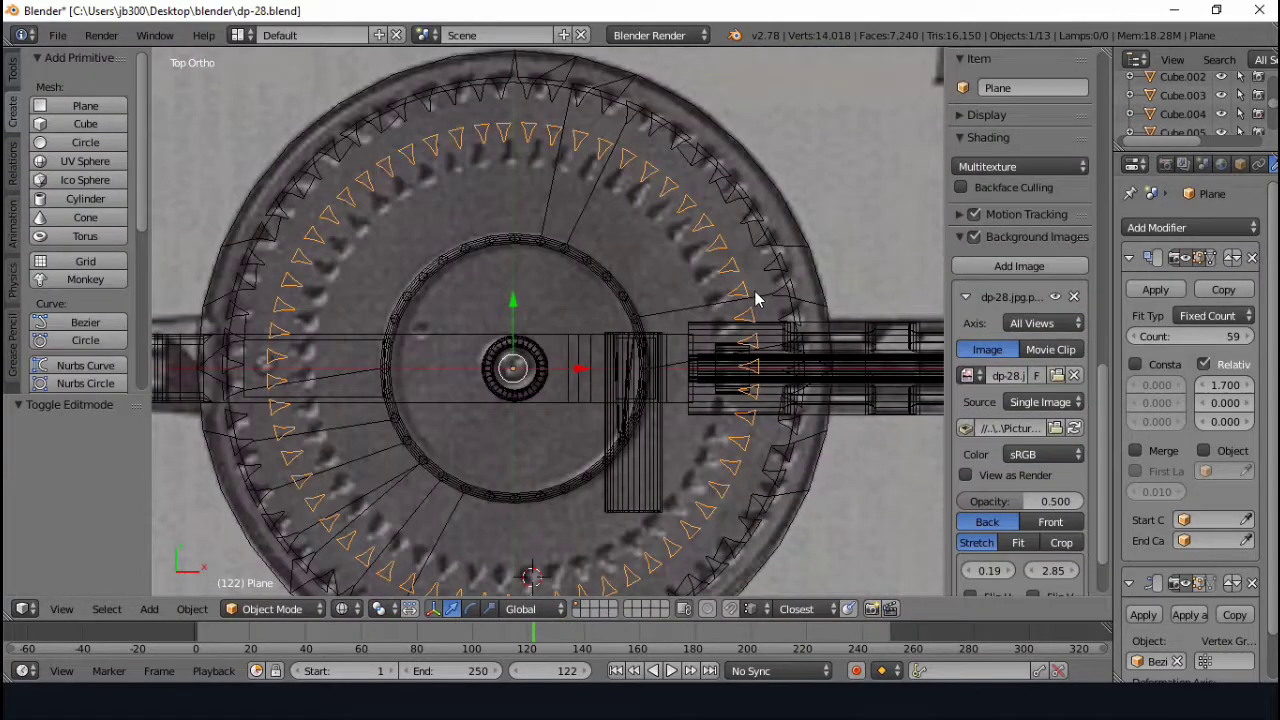
click(808, 280)
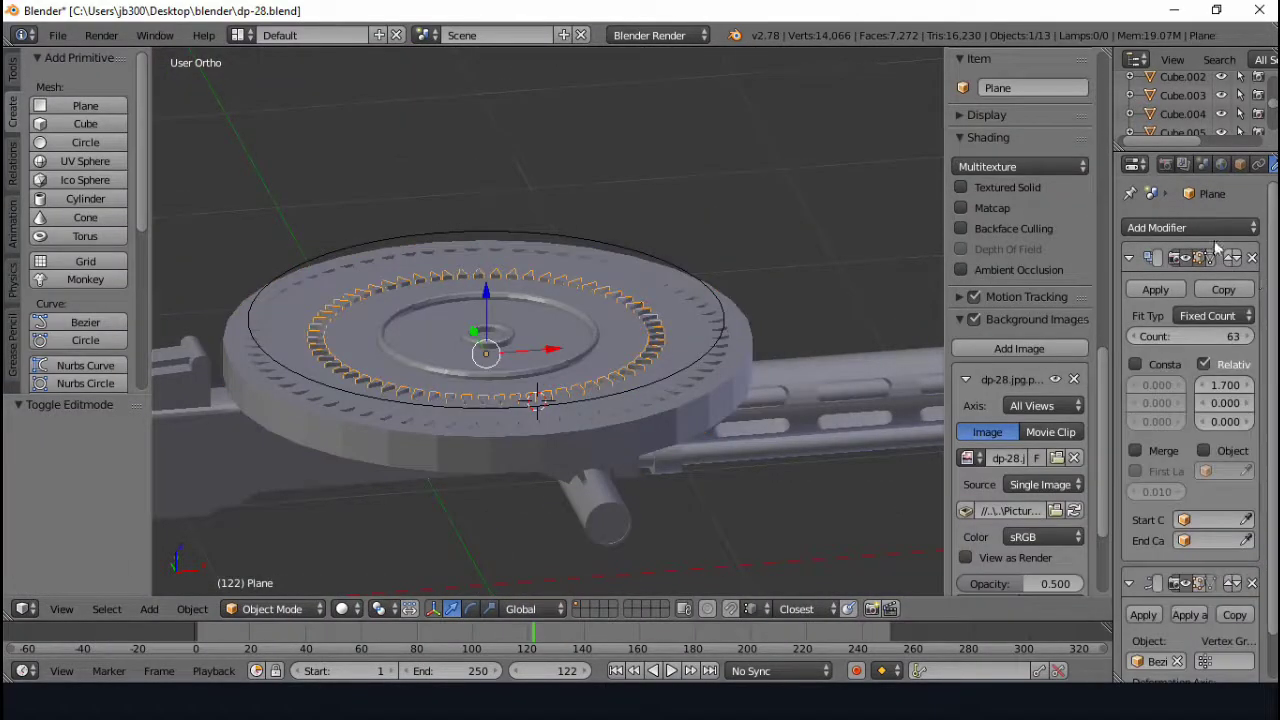
scroll(1235, 550, down, 5)
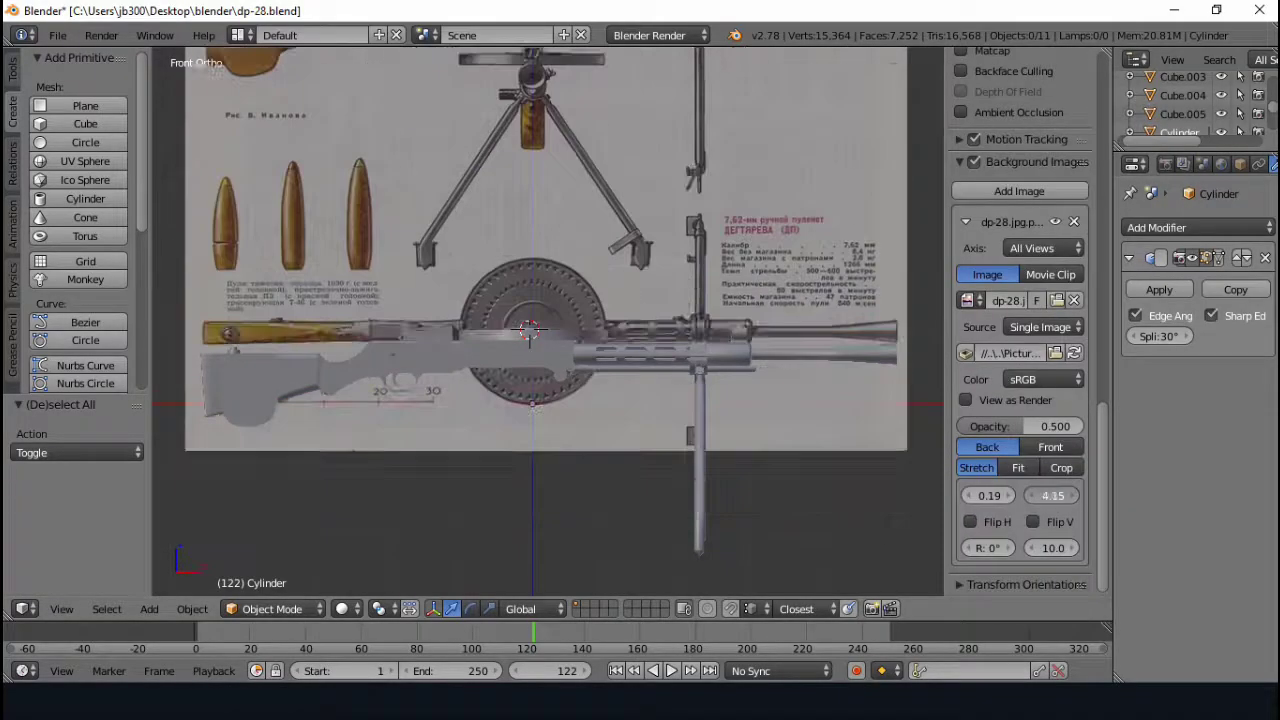
- Nudge the reference image to about -2.2 Y offset and stretch the receiver along Y
drag(1050, 495, 1063, 496)
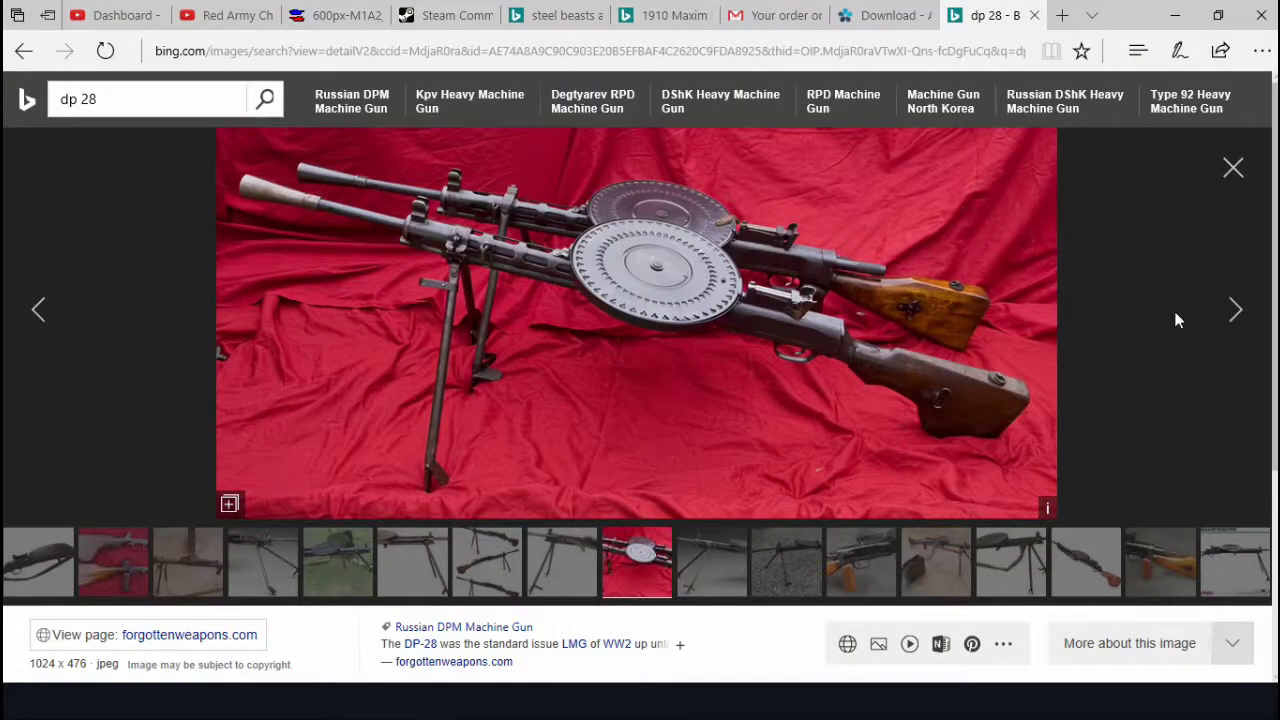
click(1174, 311)
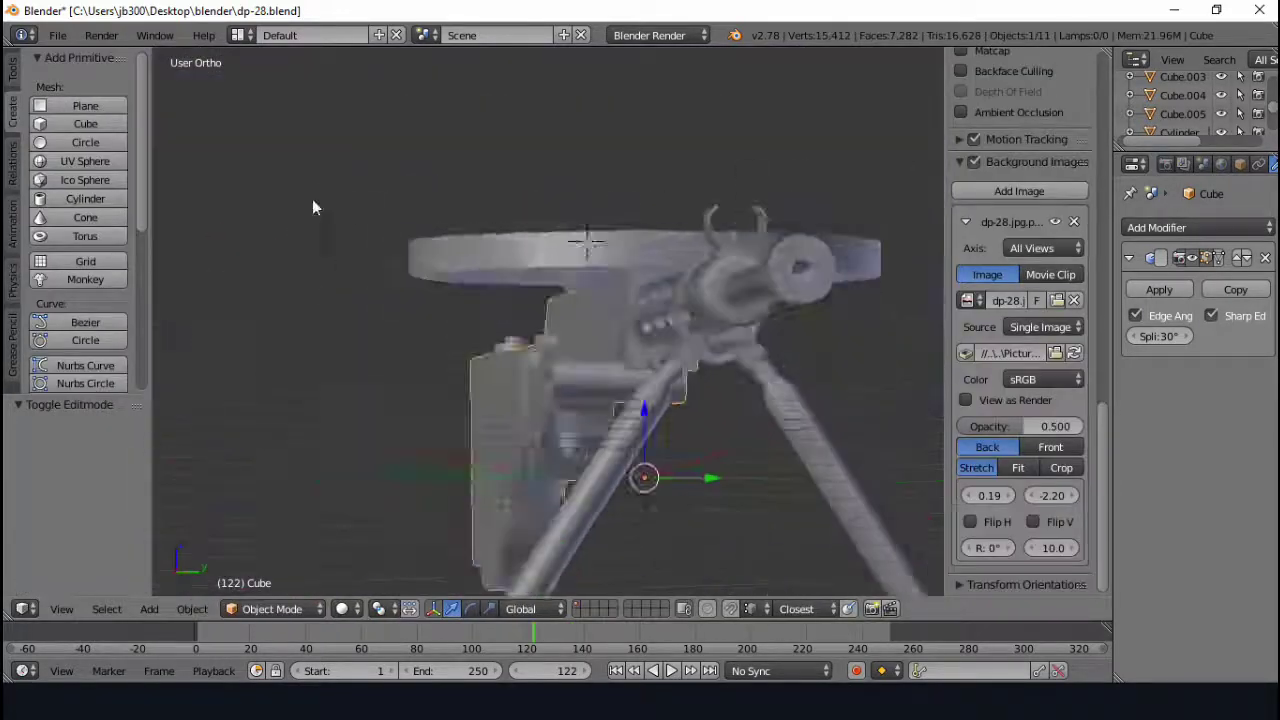
mouse_move(314, 206)
middle_down()
mouse_move(428, 177)
mouse_move(560, 217)
middle_up()
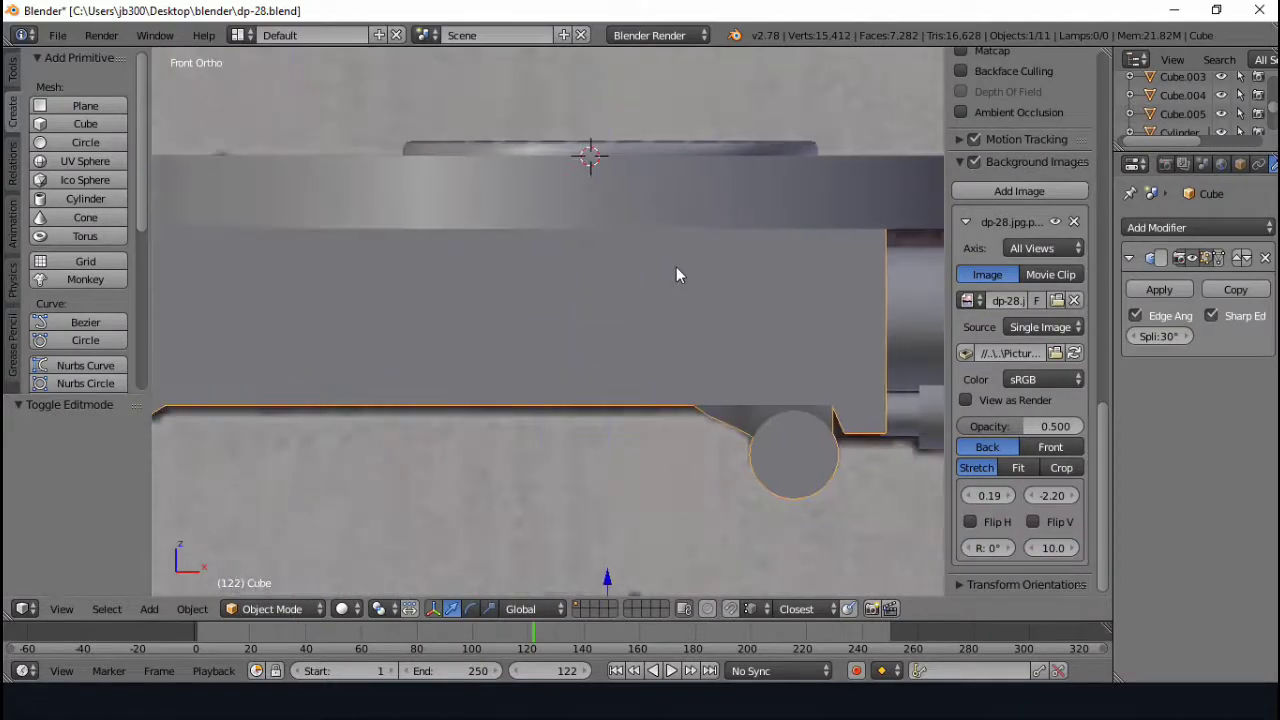
- Snap the 3D cursor back to the scene centre
key(shift+s)
click(676, 268)
key(shift+a)
- Add a torus, rotate it 90° around X to face front, and shrink it to a small ring
click(739, 400)
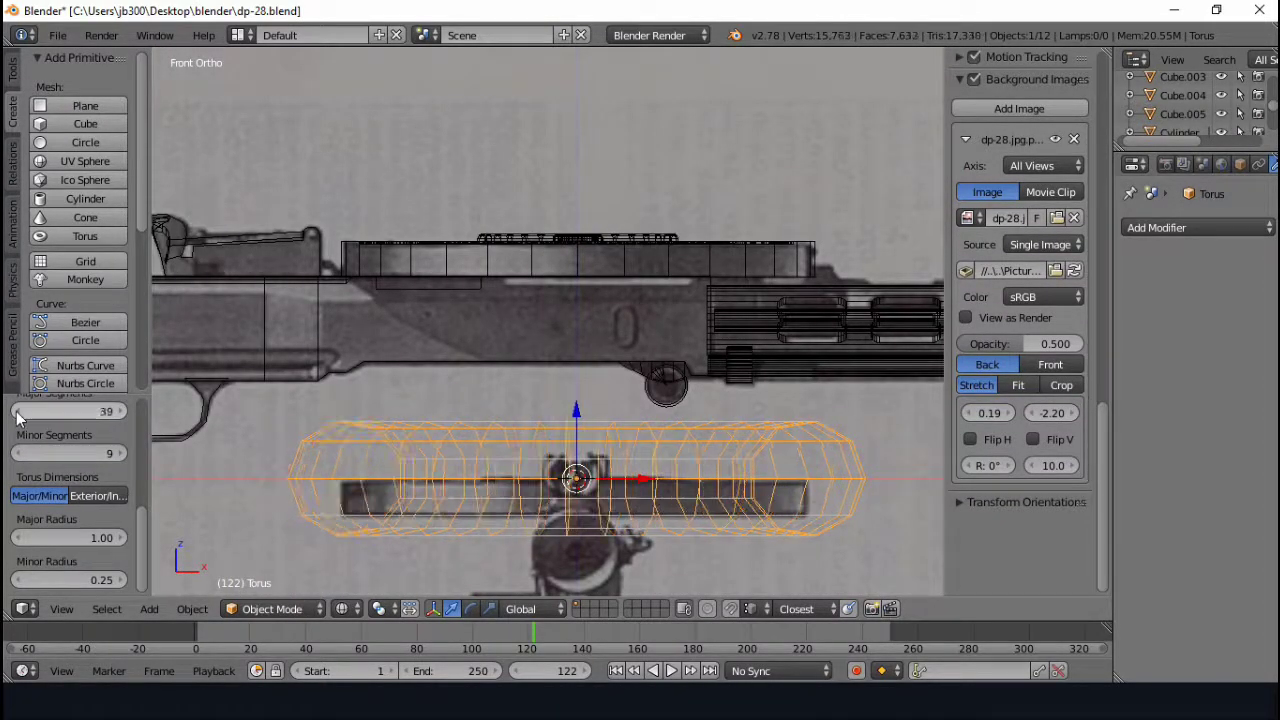
key(Tab)
key(r)
key(x)
key(9)
key(0)
key(Return)
key(s)
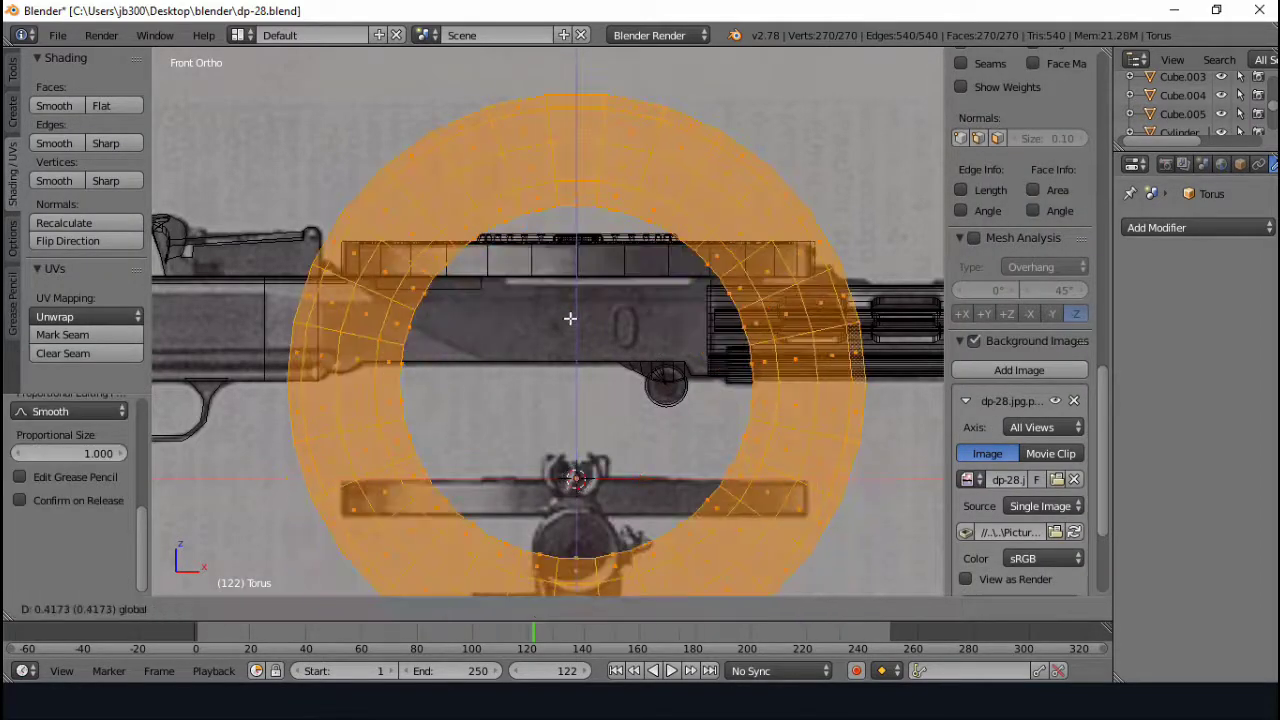
key(Return)
key(g)
scroll(683, 337, up, 5)
key(s)
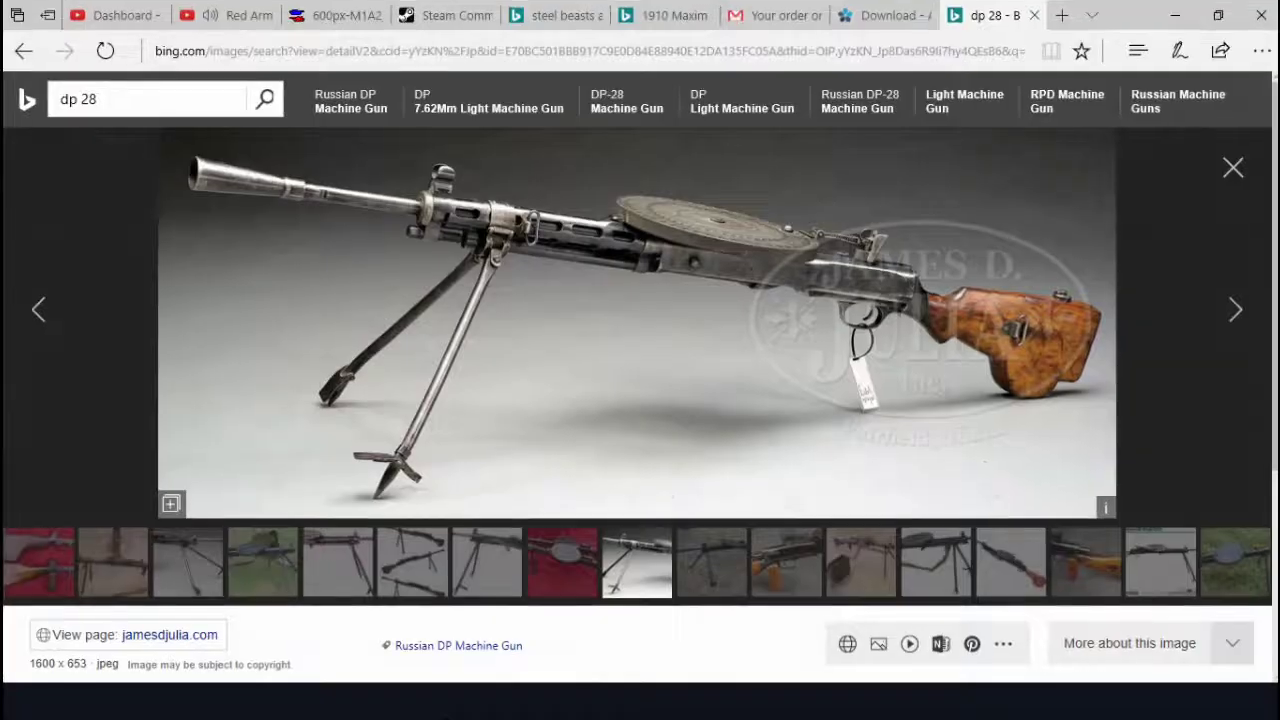
- Step through more DP-28 reference photos
click(1231, 295)
click(1231, 295)
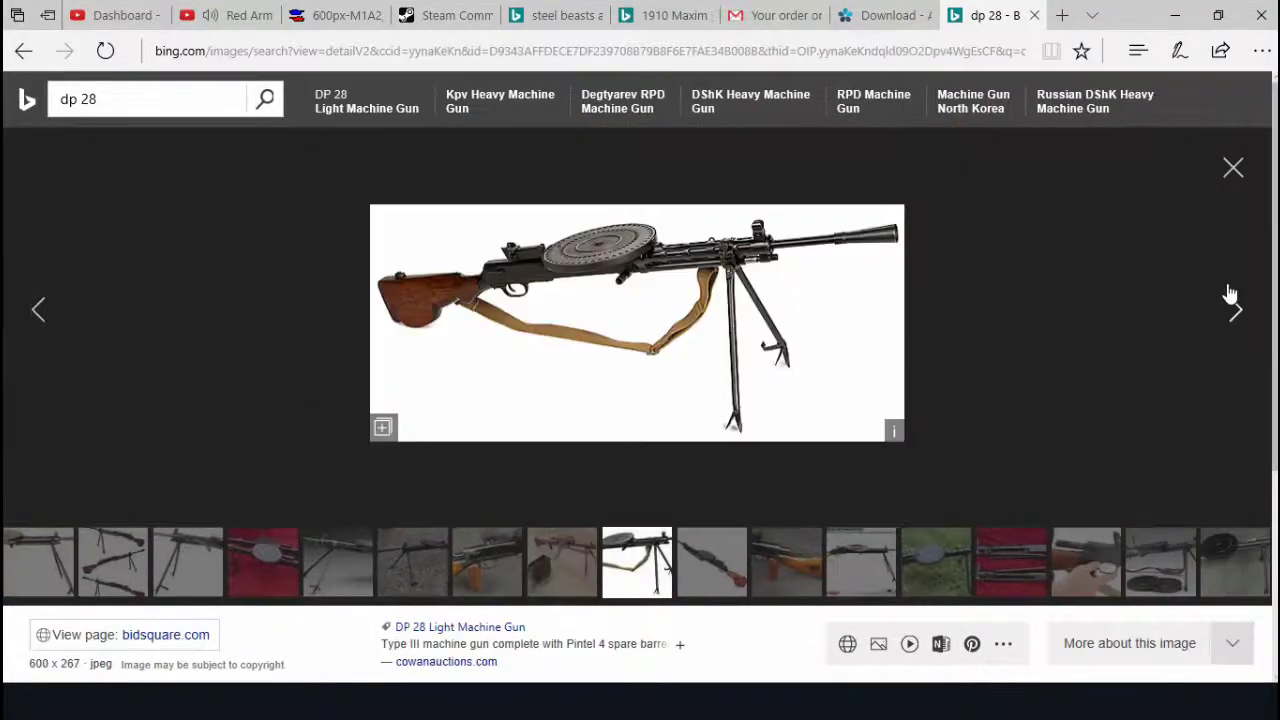
click(1231, 295)
click(1231, 295)
click(1231, 295)
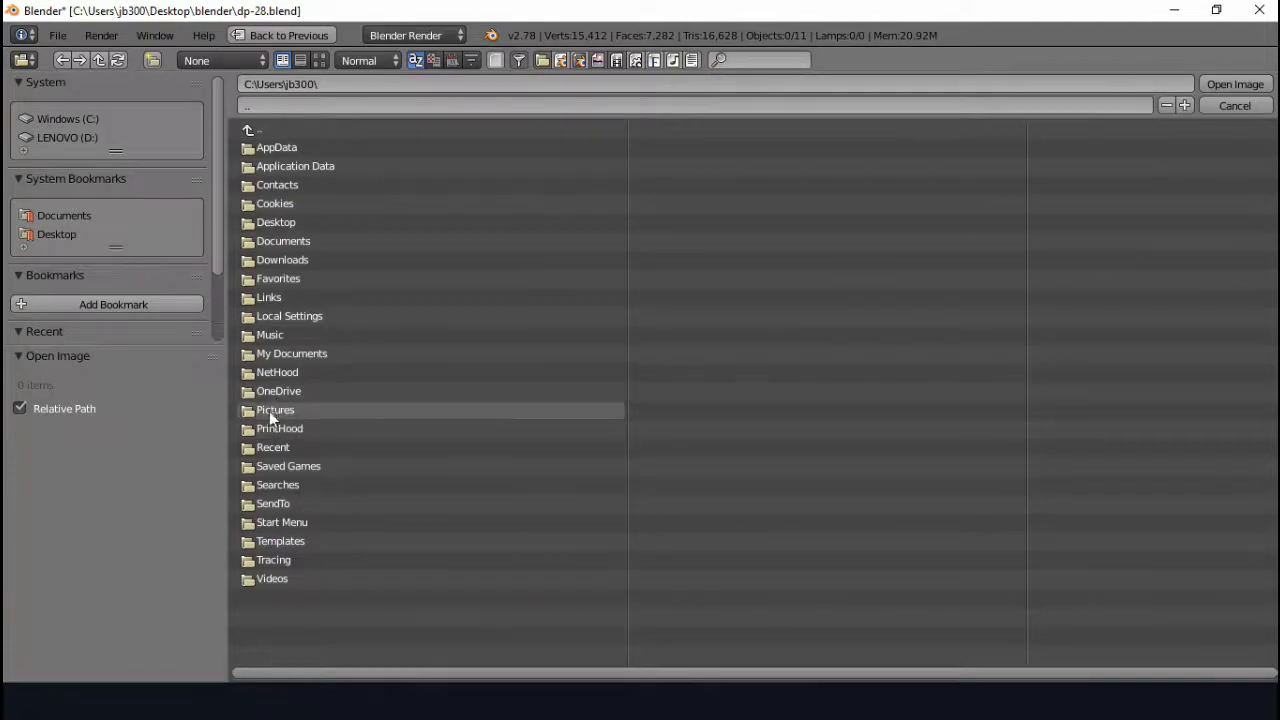
- Load chank me daddy#.png from Pictures as the background and shift it to X offset 1.59
click(269, 411)
double_click(302, 541)
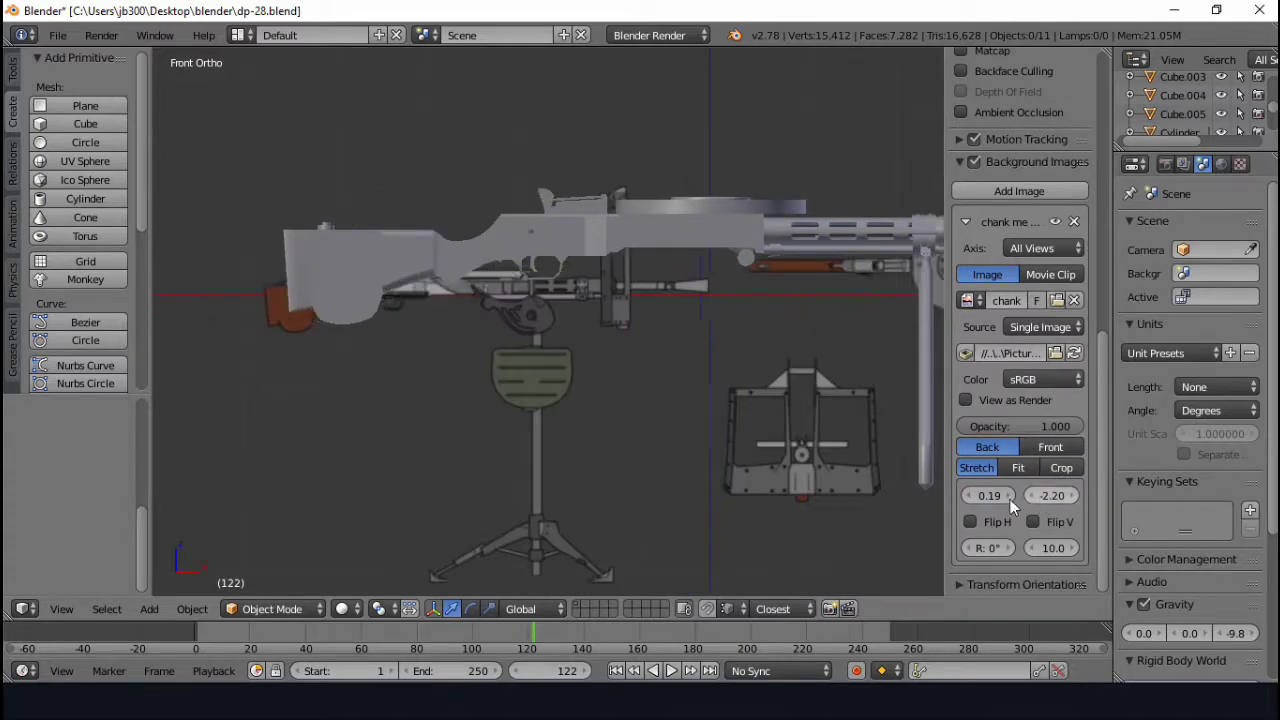
drag(1010, 495, 1040, 495)
scroll(591, 352, up, 2)
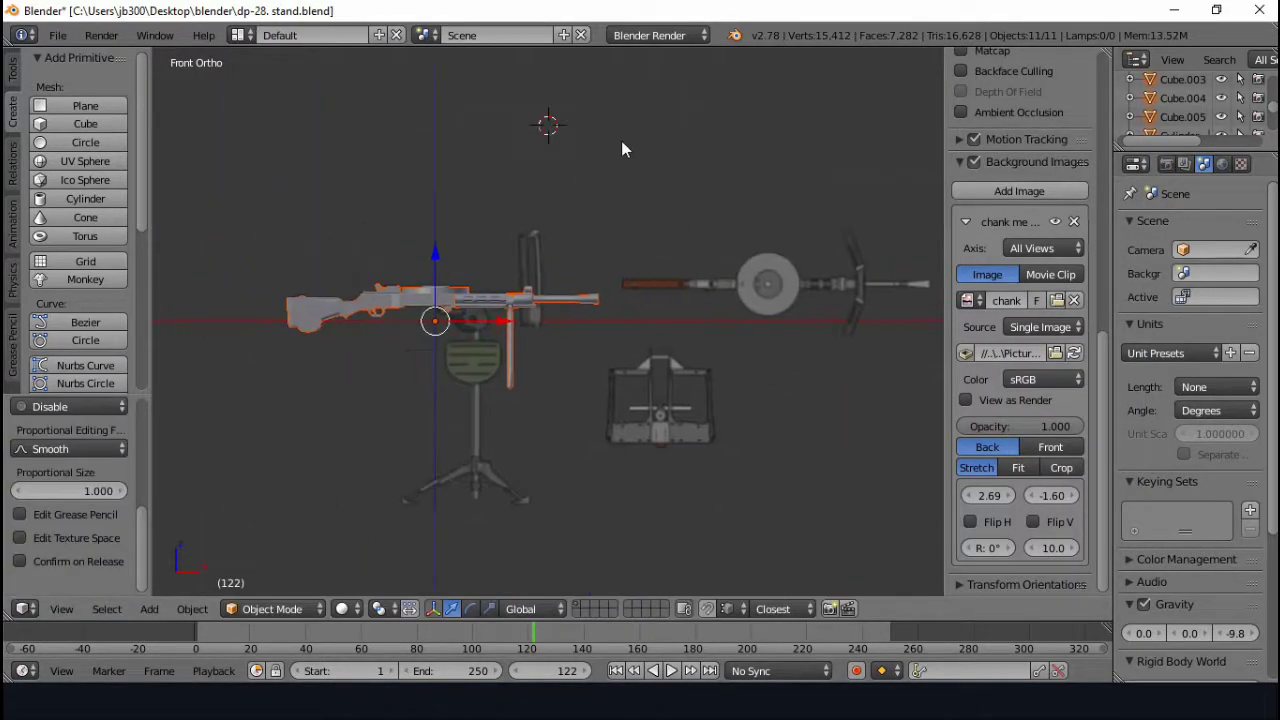
- Open the recent file dp-28. stand.blend and scale the gun to half size
click(58, 35)
click(300, 95)
key(s)
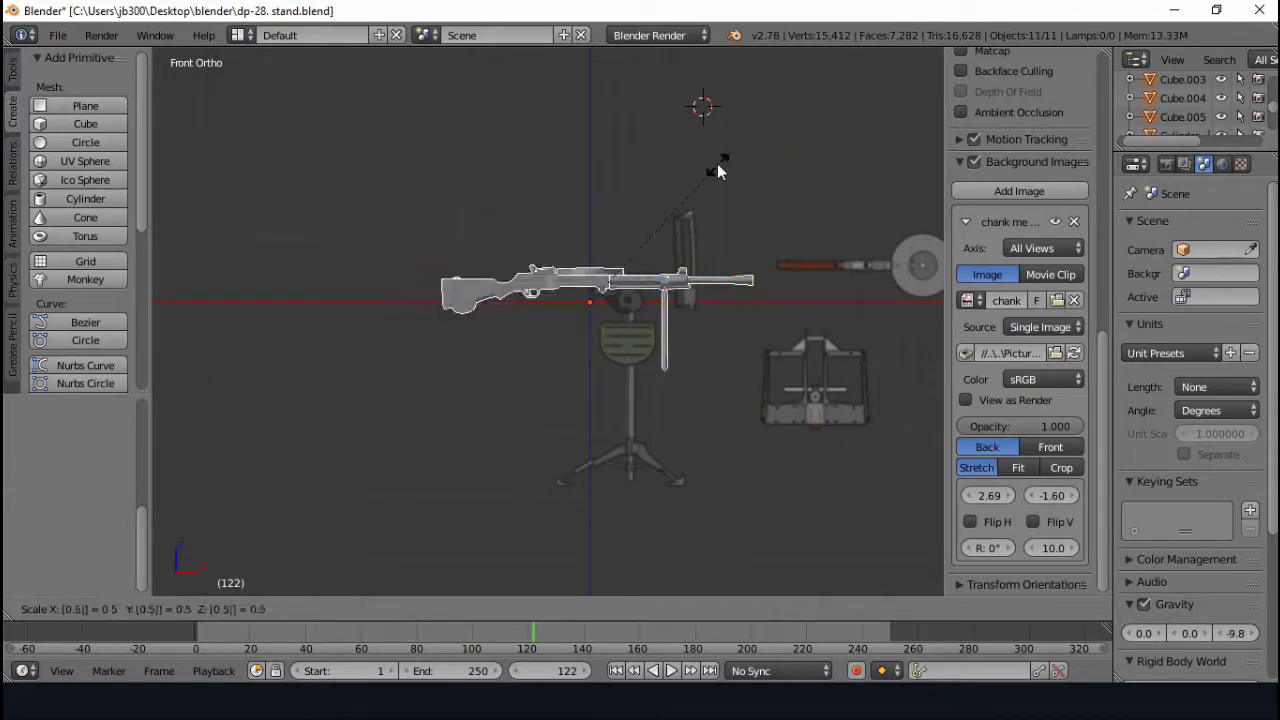
click(717, 165)
- Split the viewport and show turrer.png from Pictures in a new image editor
drag(1103, 54, 888, 60)
click(906, 608)
click(940, 463)
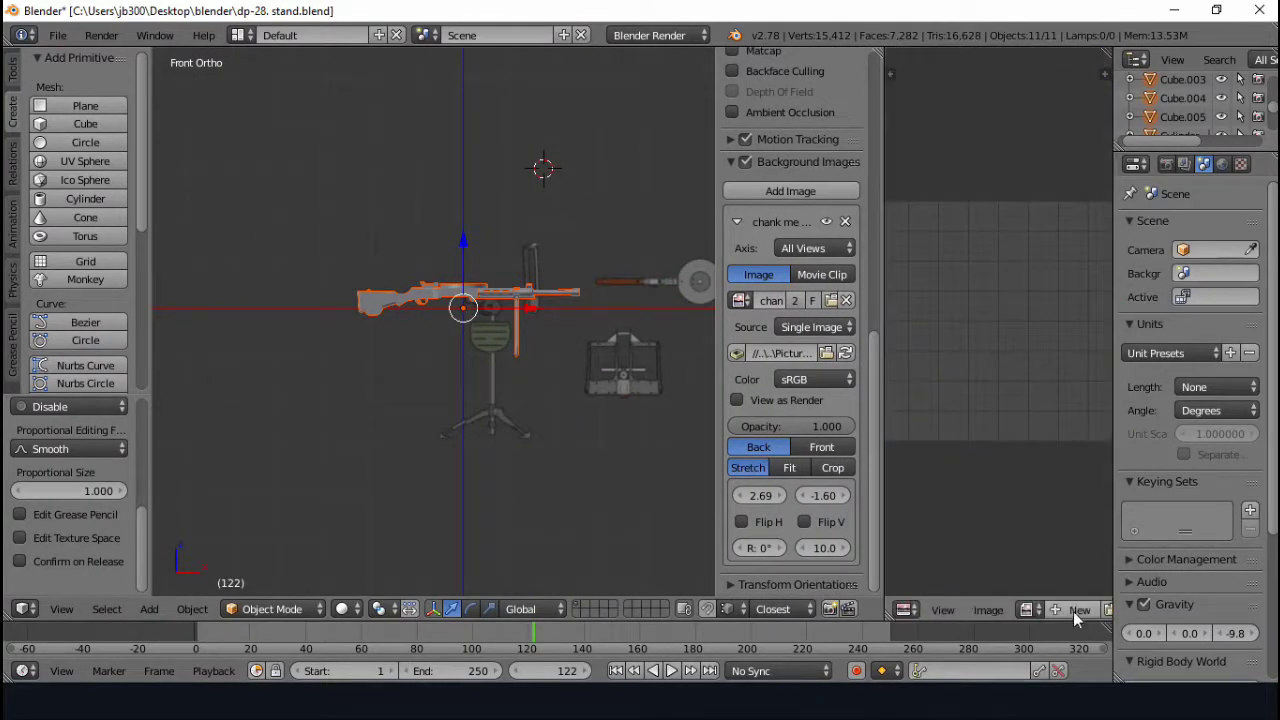
click(1071, 608)
click(293, 428)
click(282, 409)
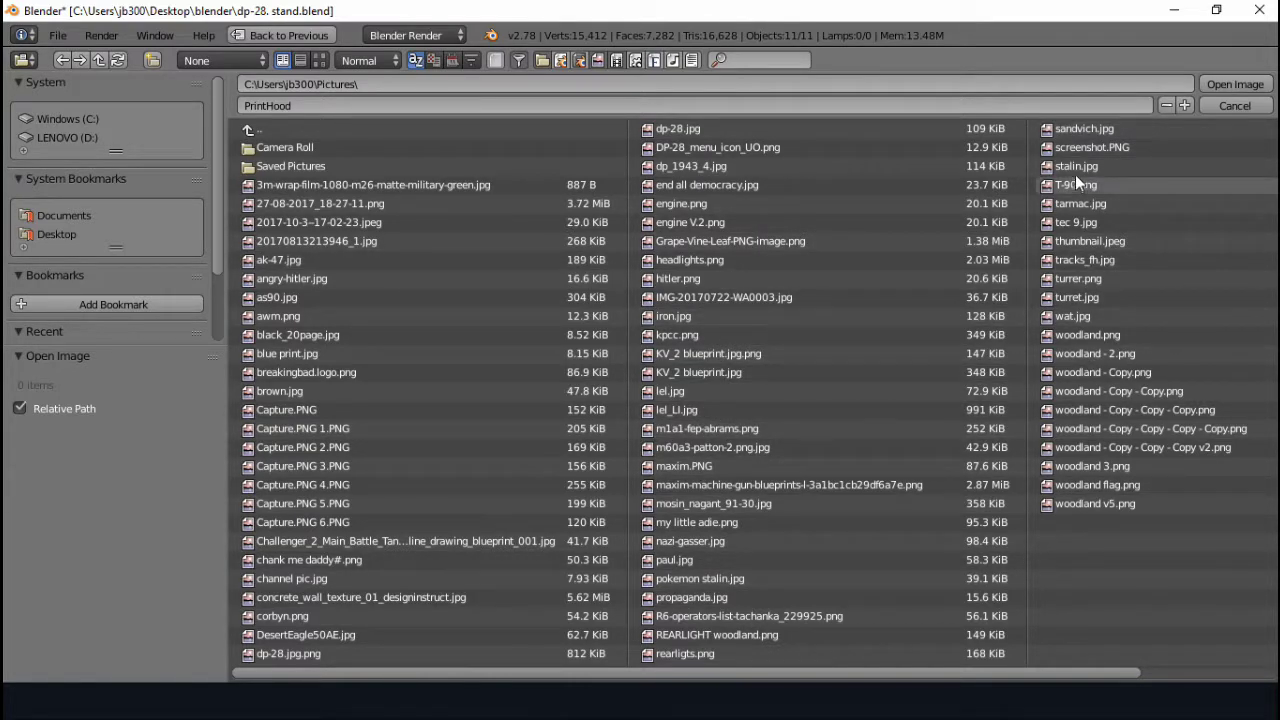
double_click(1078, 278)
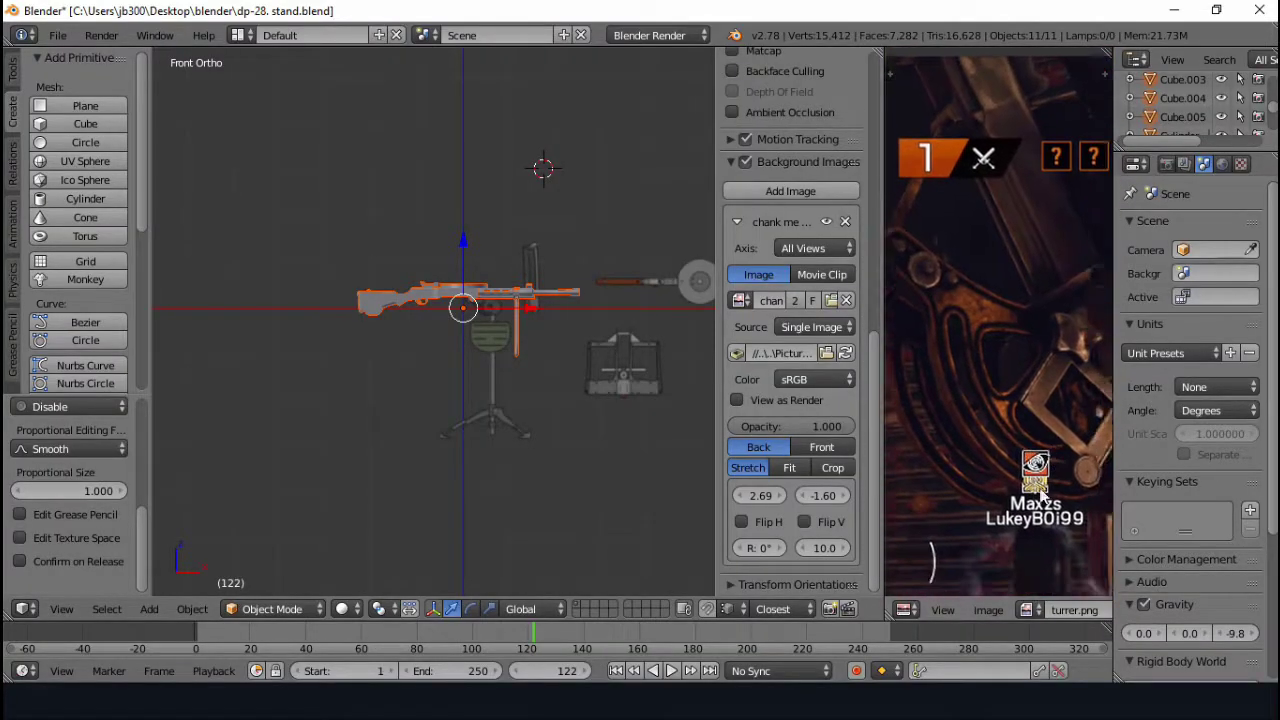
scroll(518, 397, up, 8)
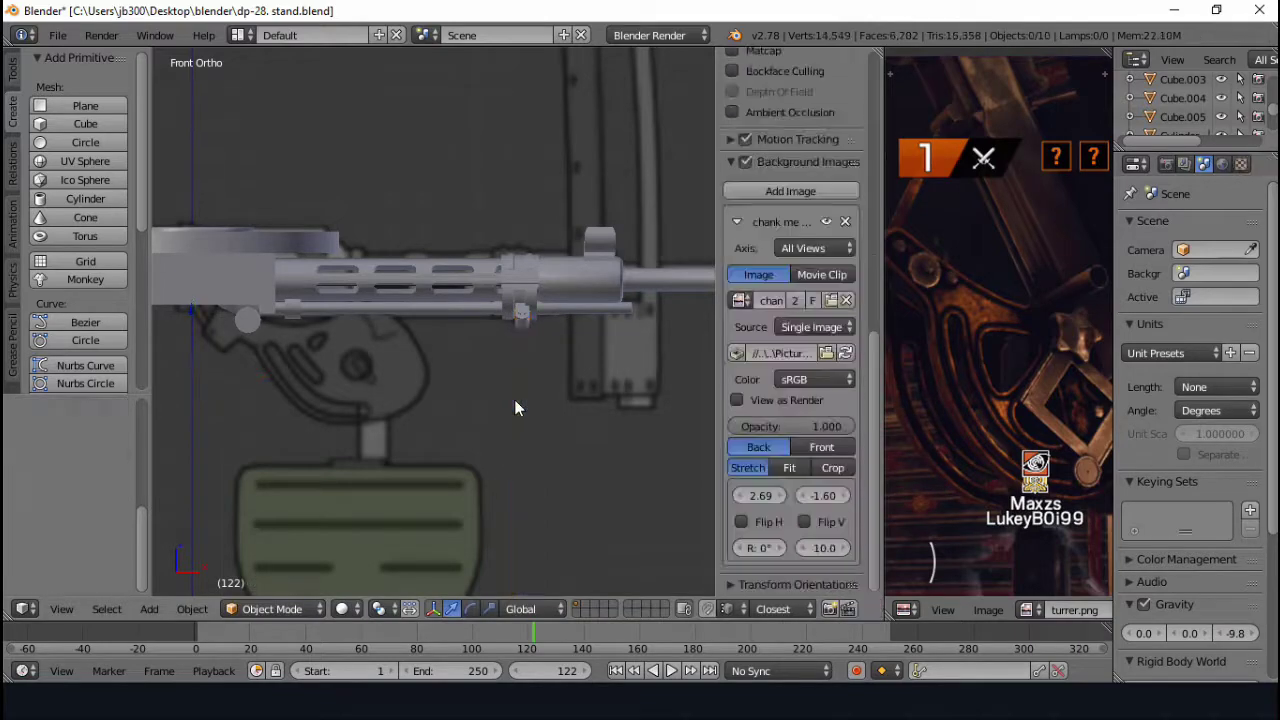
- Add a plane, merge it into a single vertex and move it along Z to the bracket's lower edge
key(shift+a)
click(603, 363)
key(Tab)
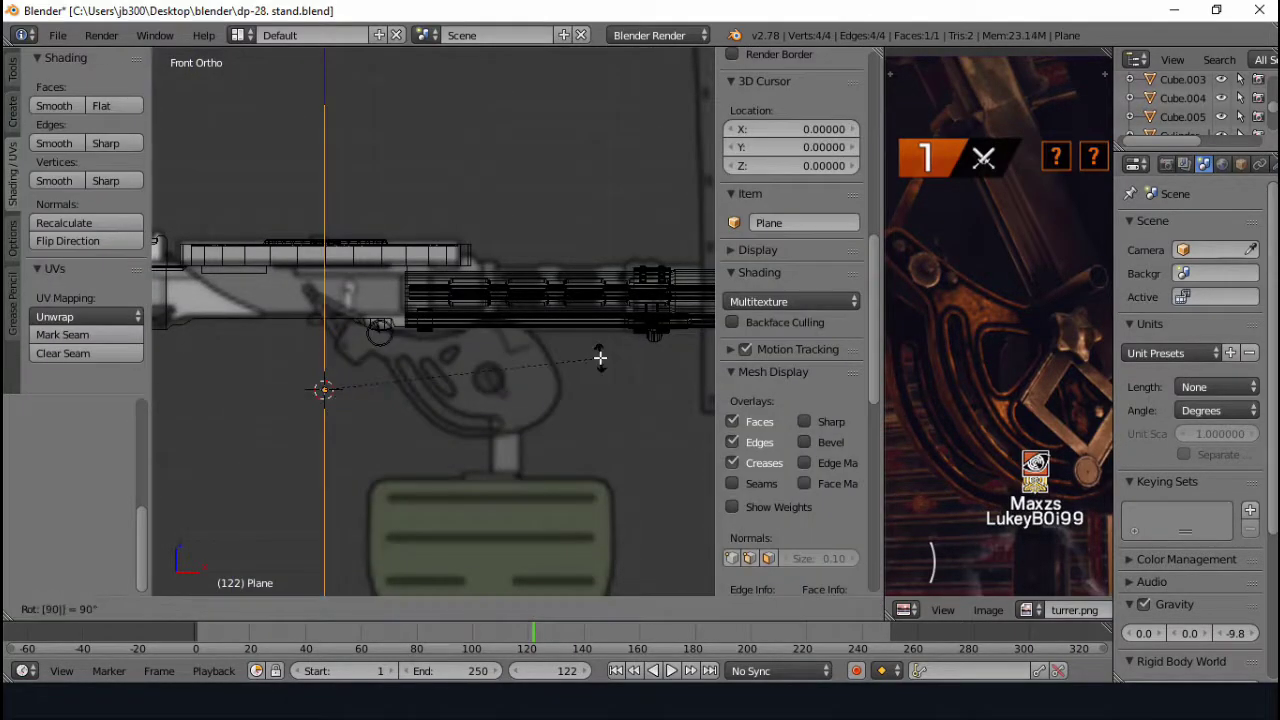
key(alt+m)
click(309, 429)
key(g)
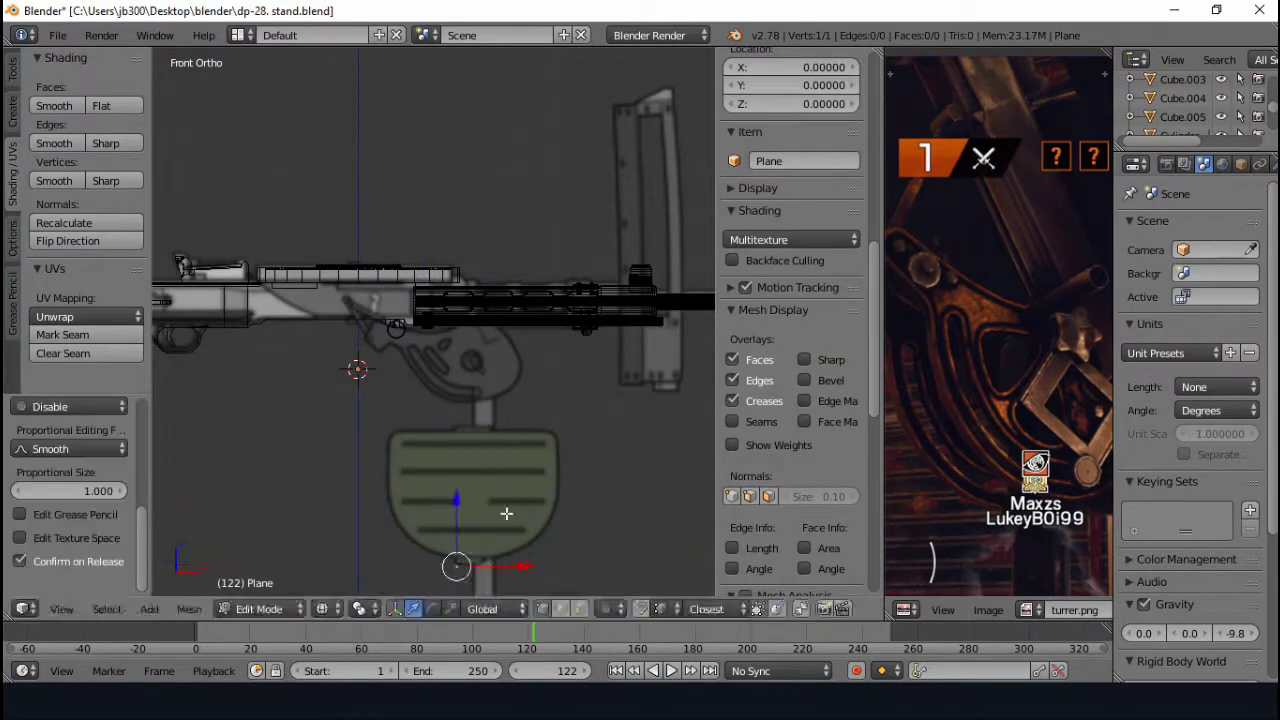
key(z)
click(499, 339)
scroll(520, 440, up, 10)
- Extrude the first vertices of the chain along the bracket's curved outline
key(e)
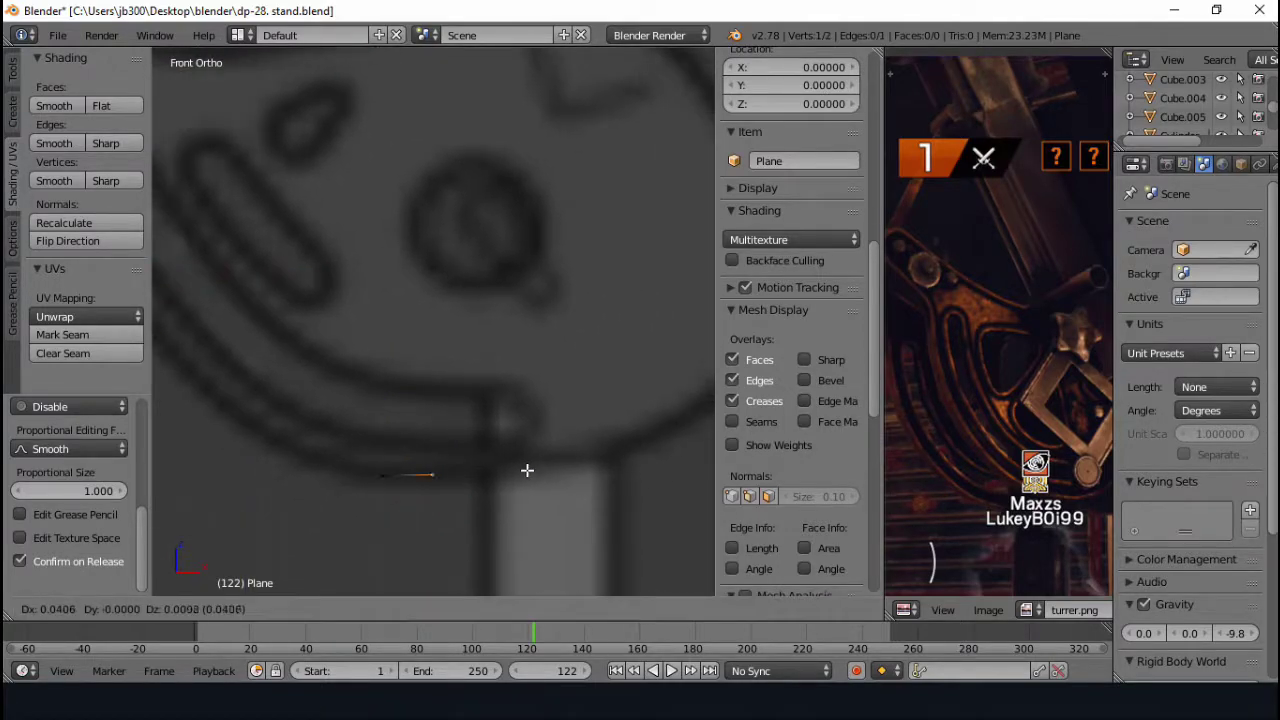
click(517, 470)
key(e)
click(600, 451)
shift+middle_drag(600, 451, 470, 466)
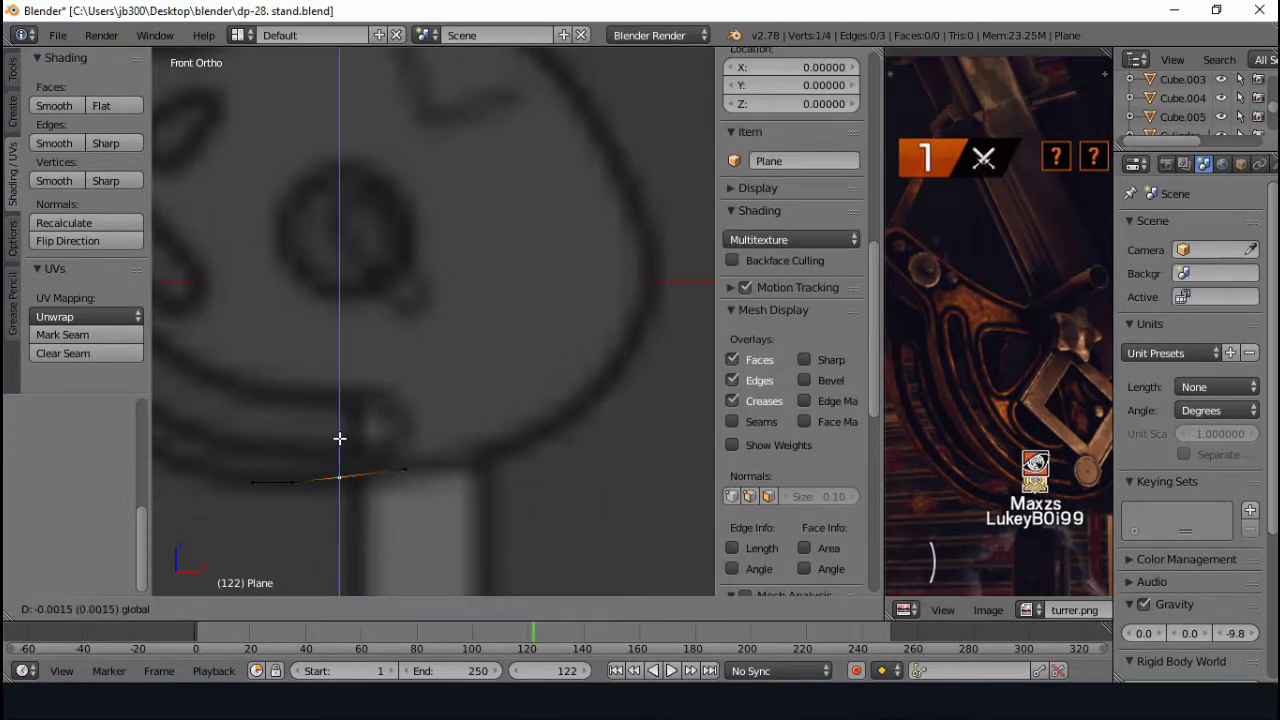
key(e)
click(572, 450)
- Continue extruding vertices further up the bracket's curve
key(e)
click(204, 306)
key(e)
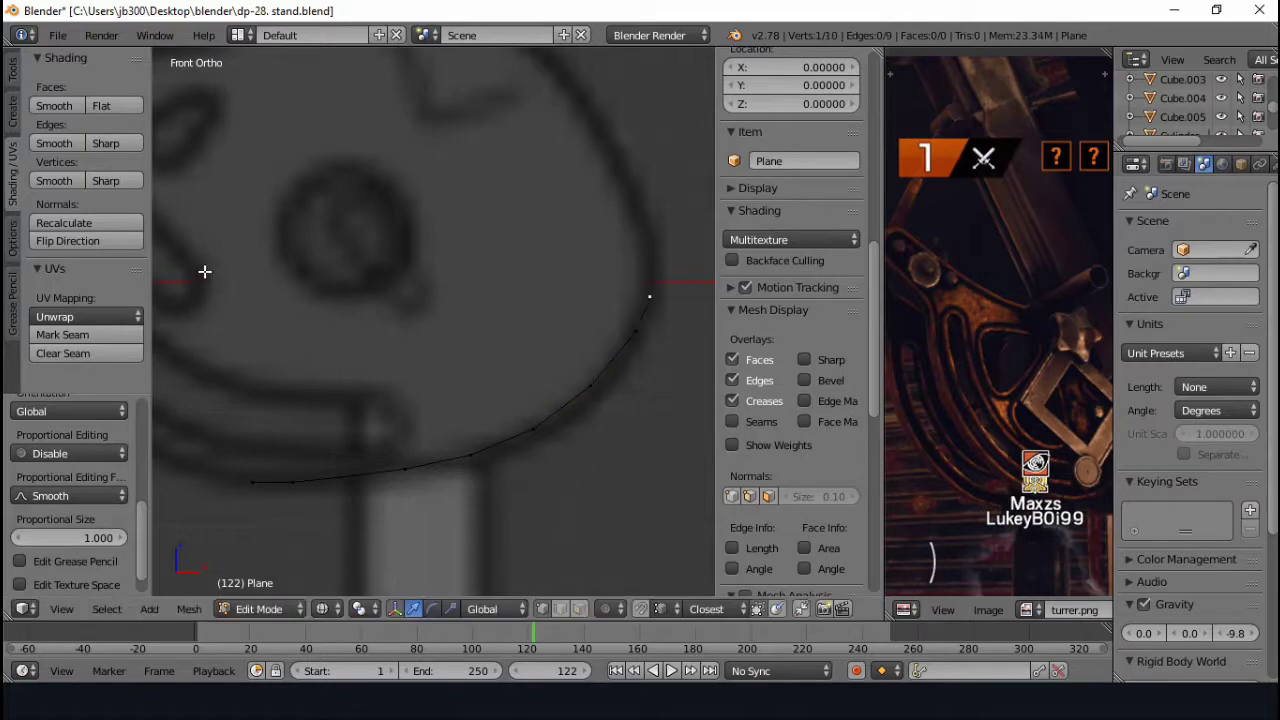
click(206, 268)
key(e)
click(202, 206)
- Extrude a vertex near the curve's top and move it onto the outline
key(e)
click(167, 140)
shift+middle_drag(530, 255, 606, 328)
key(e)
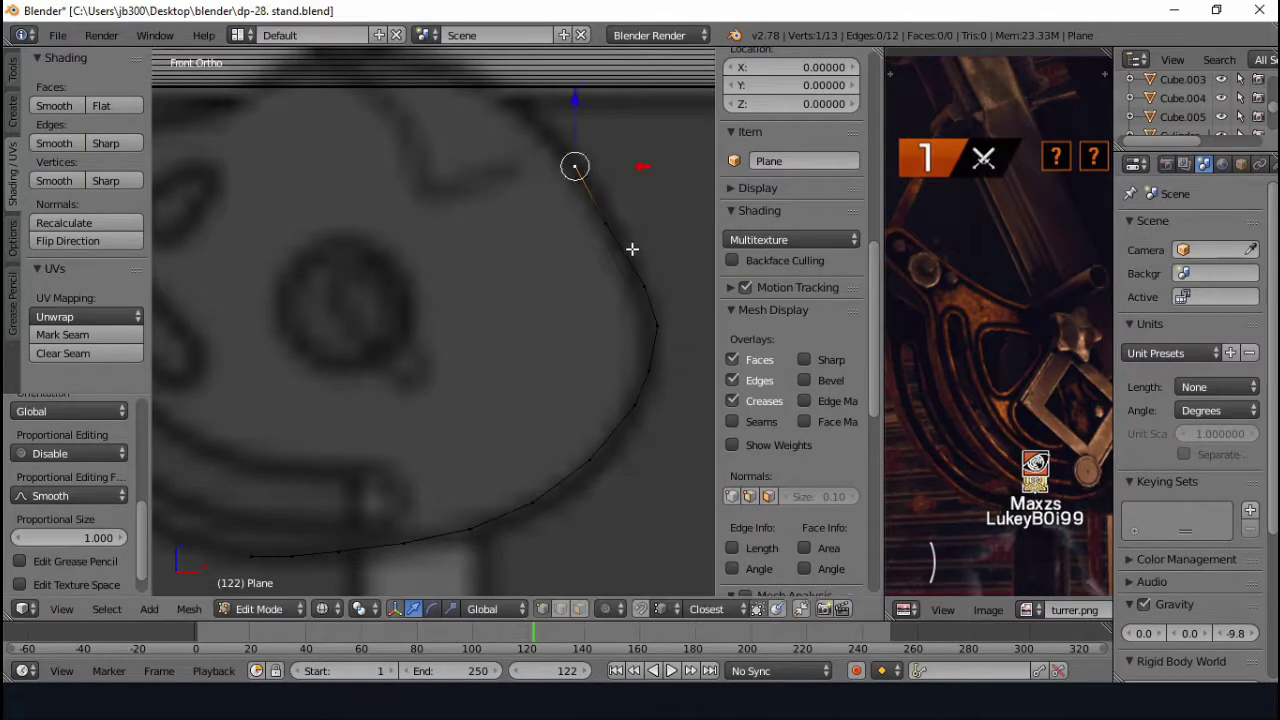
click(649, 225)
key(g)
click(681, 325)
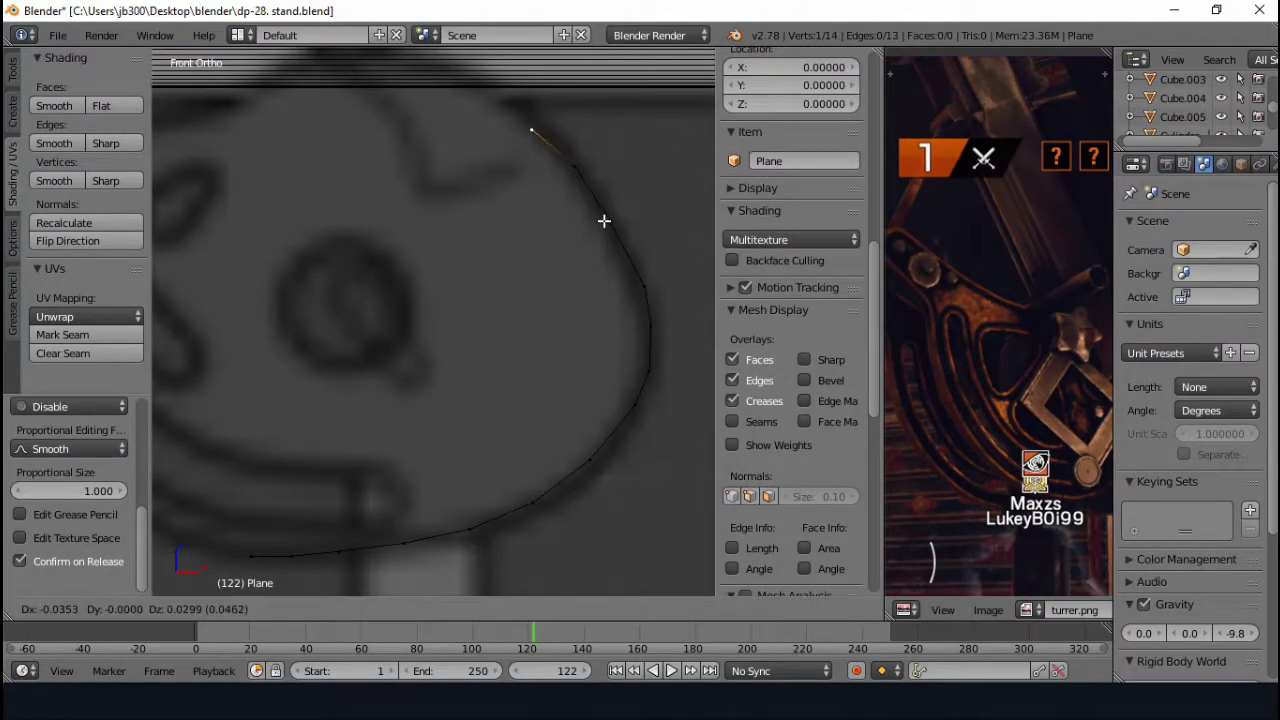
click(603, 216)
- Load a different reference photo into the image viewer and zoom to its detail
click(999, 610)
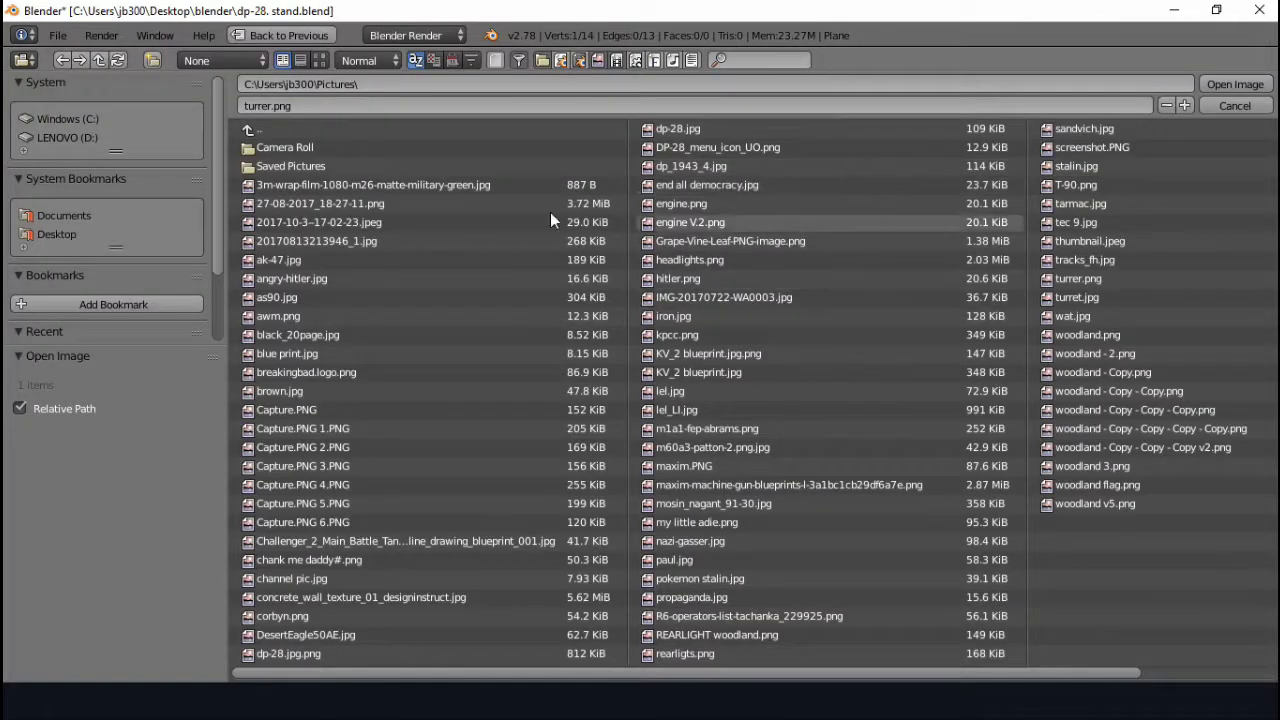
double_click(387, 541)
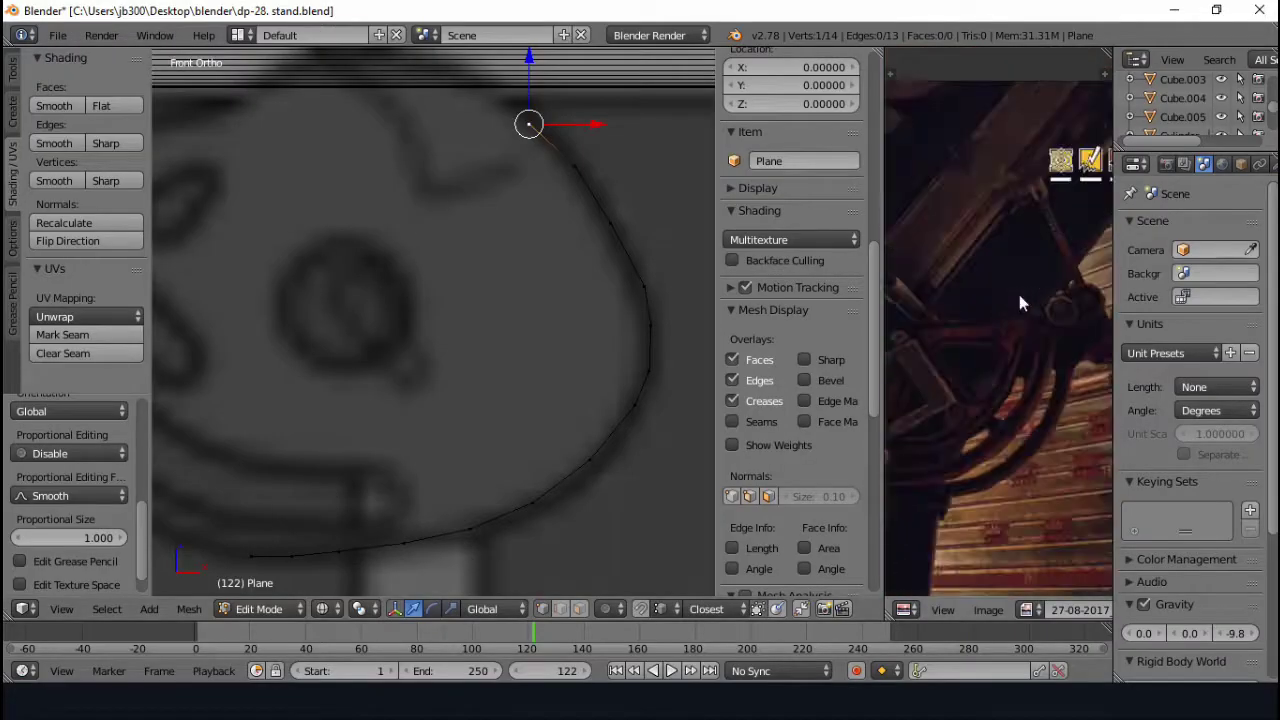
middle_drag(1017, 289, 1068, 250)
scroll(200, 531, down, 3)
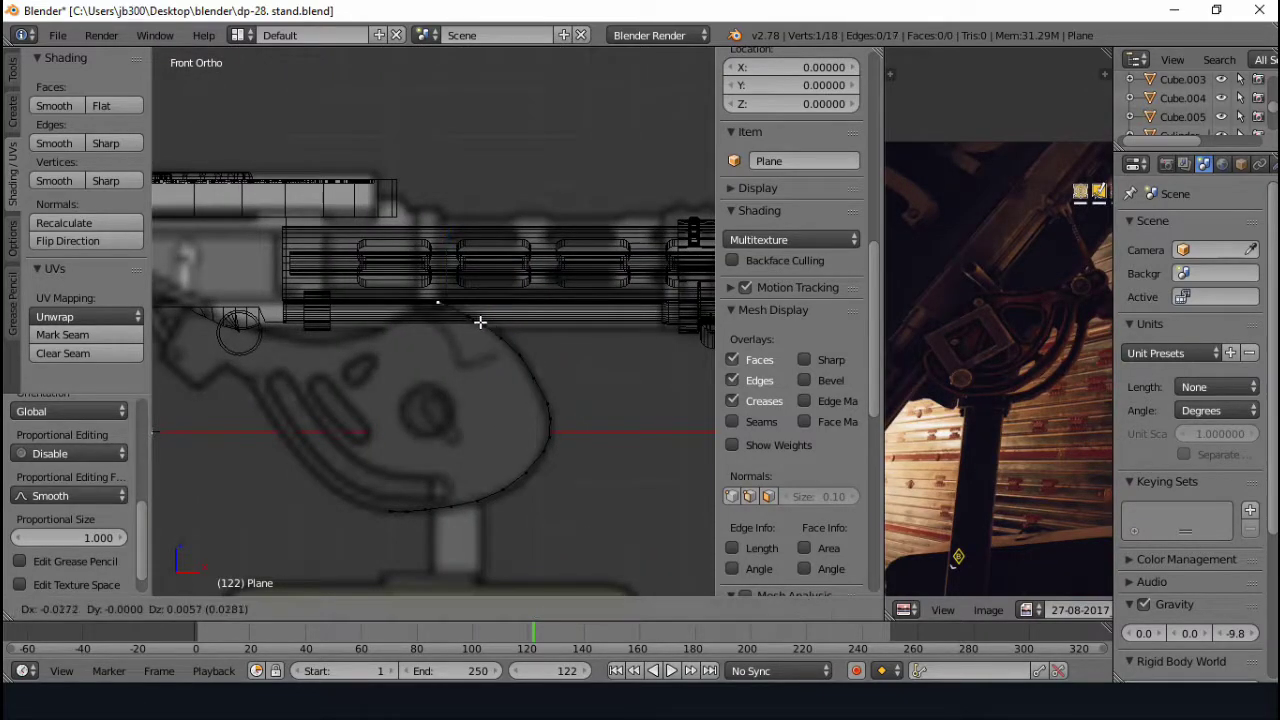
- Confirm the moved vertex and pan the view along the curved band
click(480, 322)
scroll(800, 400, down, 5)
scroll(978, 314, up, 2)
mouse_move(978, 314)
middle_down()
mouse_move(972, 375)
mouse_move(963, 353)
middle_up()
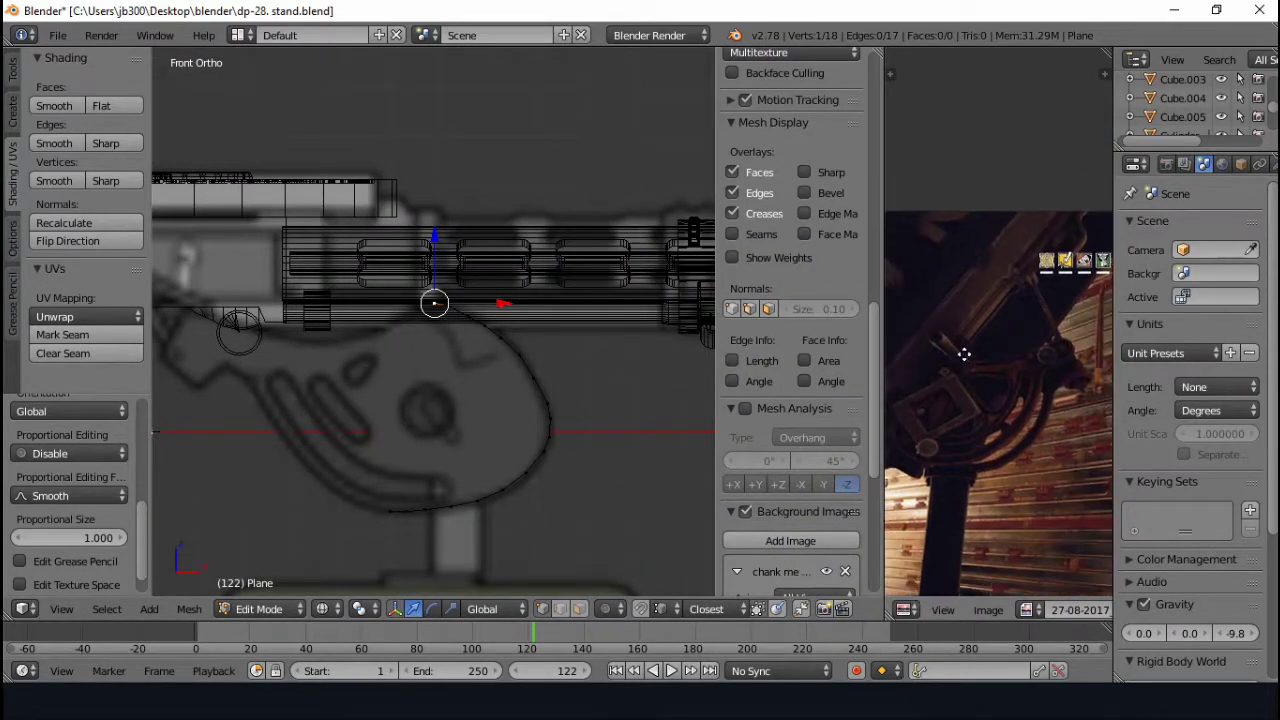
scroll(963, 353, up, 2)
scroll(549, 322, up, 1)
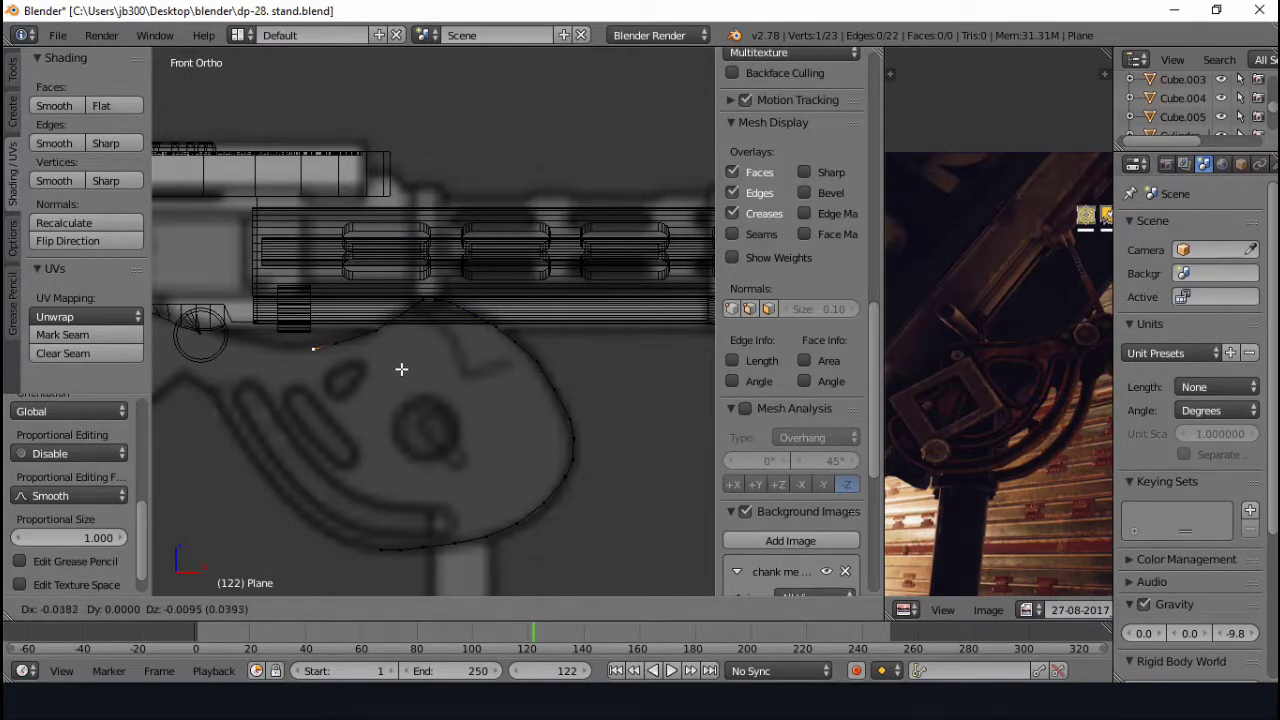
scroll(314, 357, up, 3)
shift+middle_drag(451, 340, 394, 360)
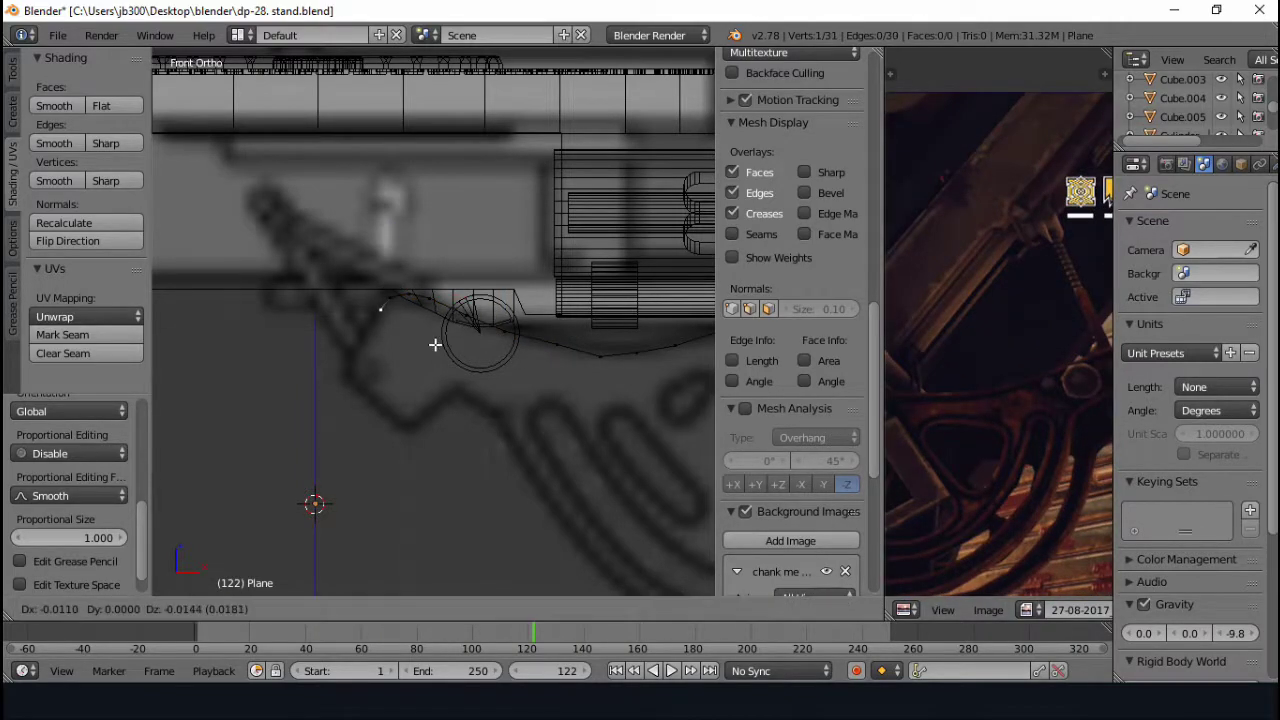
- Extrude more vertices along the curved band in the reference drawing
drag(372, 328, 414, 361)
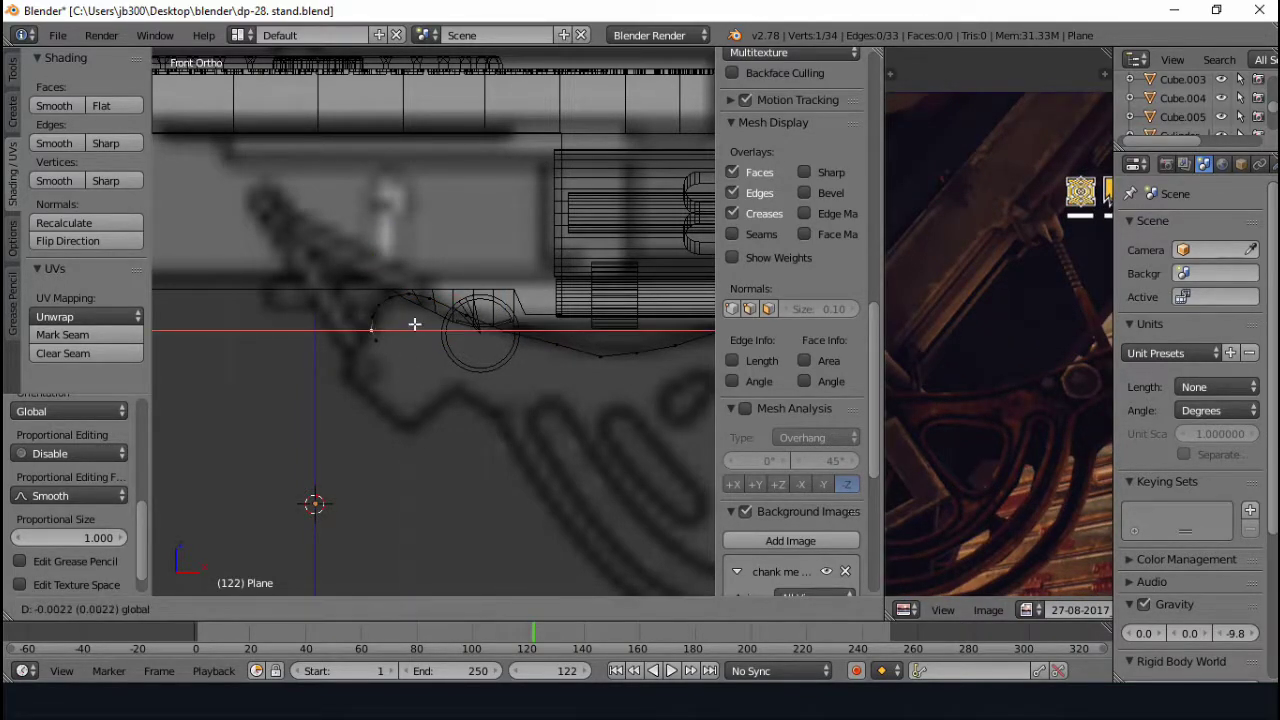
click(461, 382)
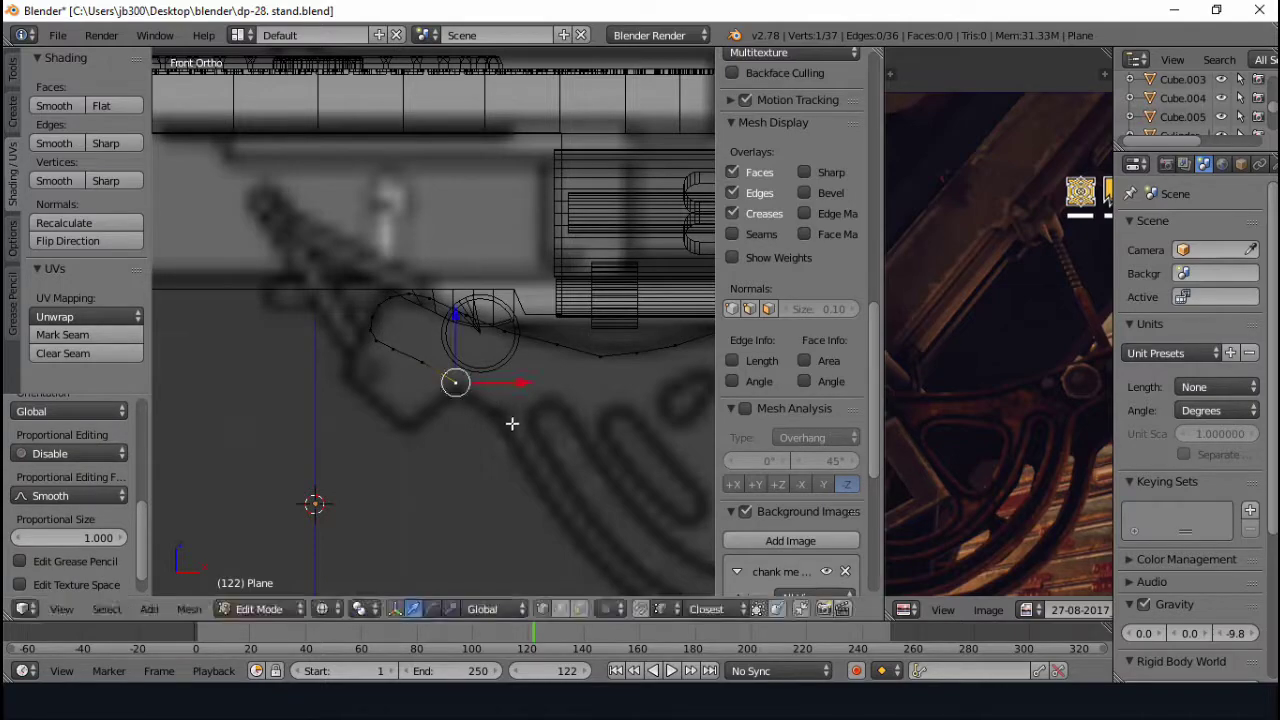
shift+middle_drag(512, 424, 403, 389)
key(e)
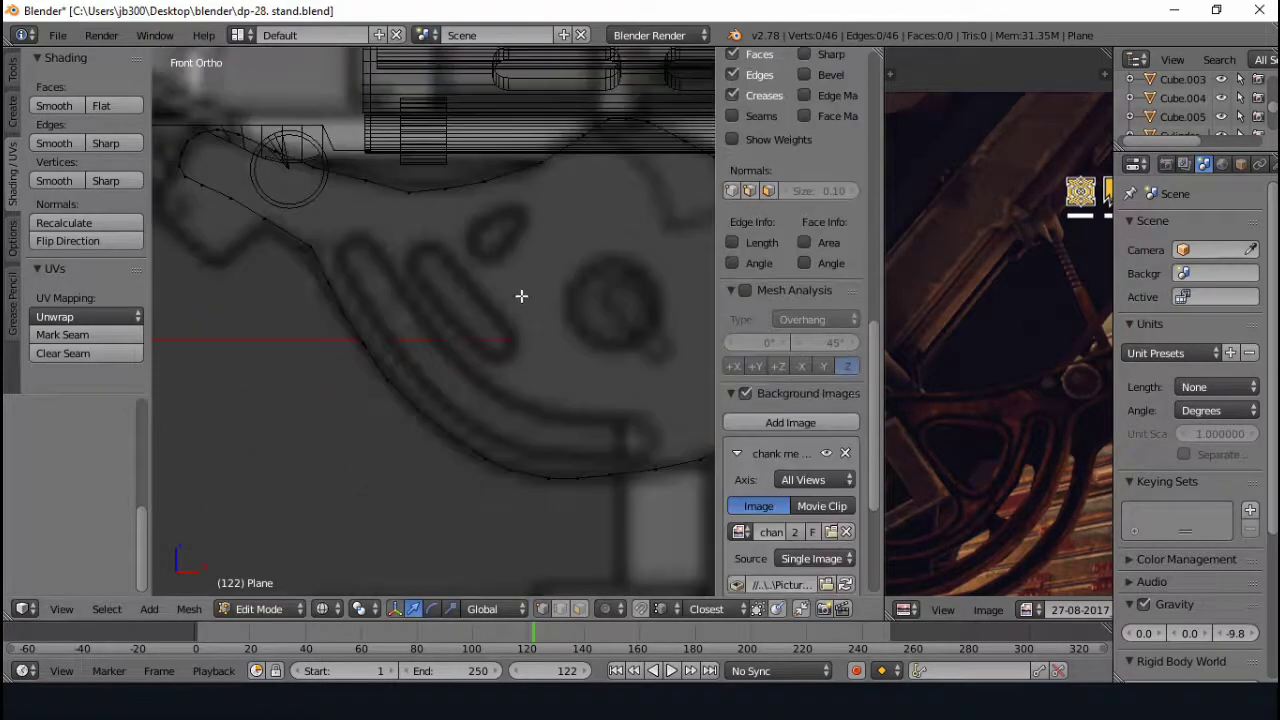
scroll(520, 291, up, 3)
scroll(549, 357, down, 3)
key(f)
middle_drag(928, 330, 950, 325)
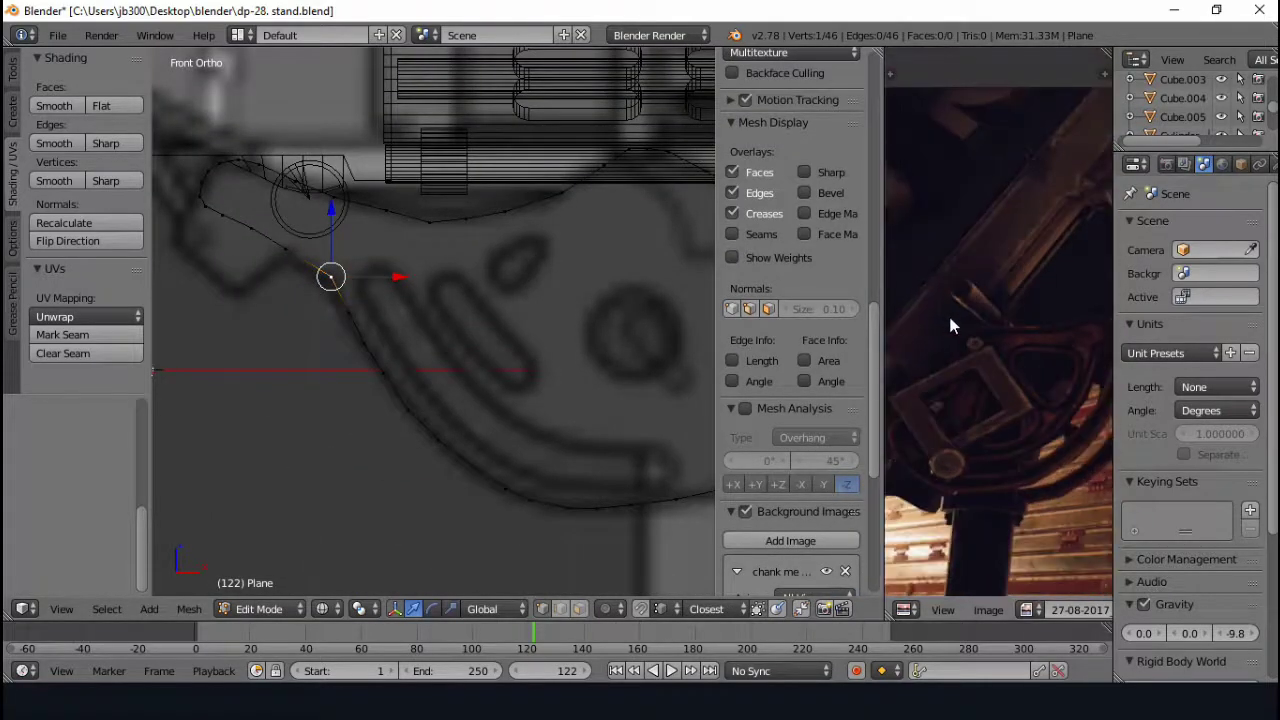
click(444, 236)
- Pick the outline's end vertex and keep extruding around the curved slot
key(e)
click(403, 289)
key(e)
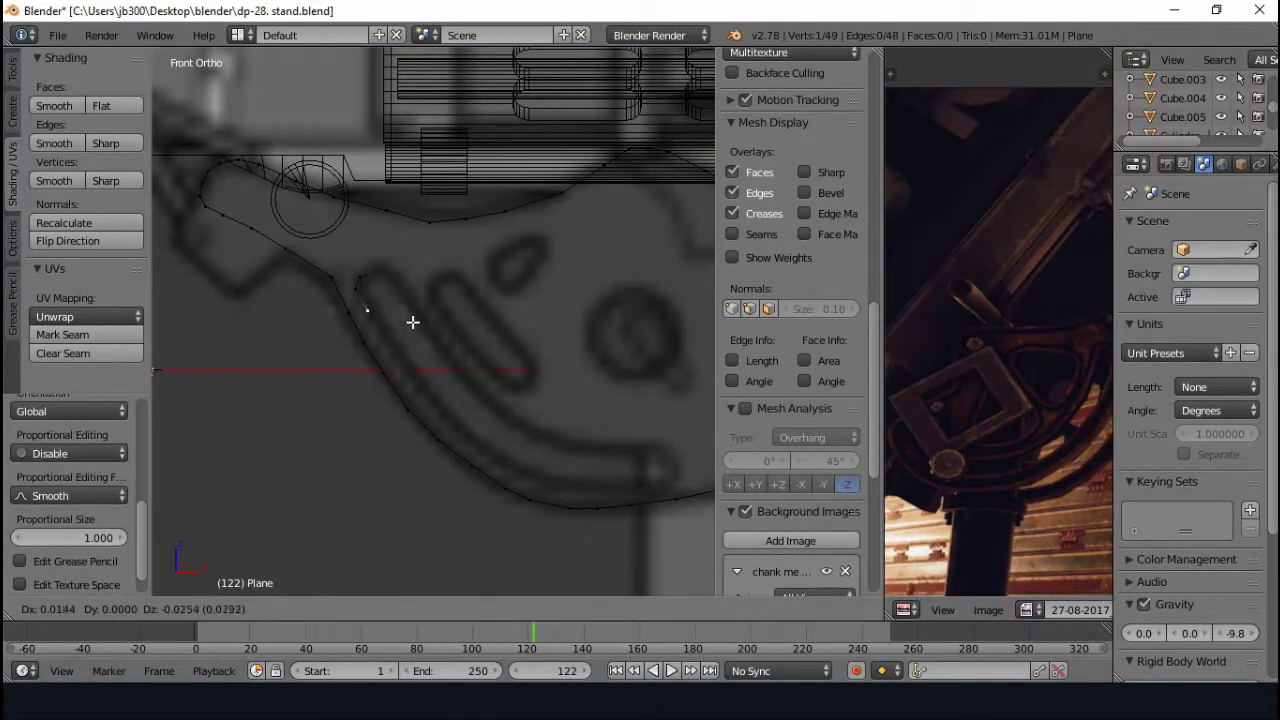
key(a)
right_click(366, 298)
scroll(373, 310, up, 5)
scroll(371, 378, down, 5)
key(e)
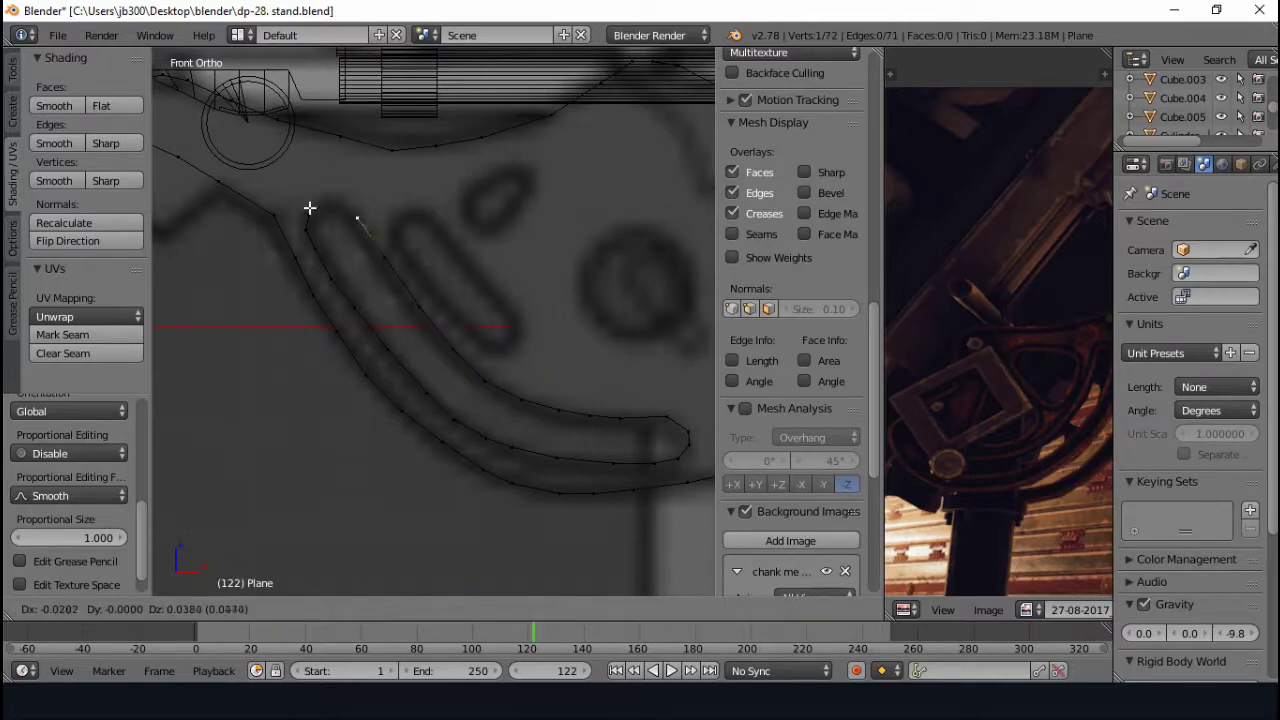
scroll(377, 230, up, 3)
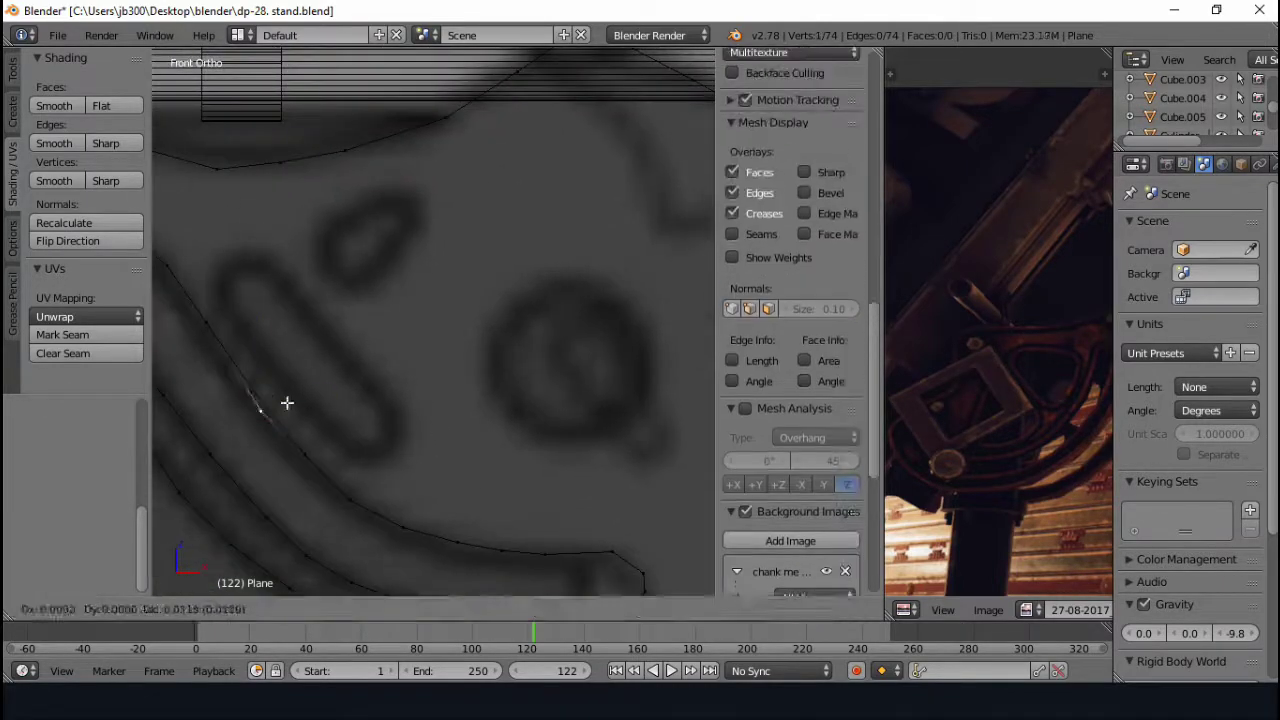
- Place one more vertex on the curved band and switch to solid shading
key(e)
click(297, 249)
scroll(426, 344, down, 3)
key(z)
scroll(392, 354, up, 3)
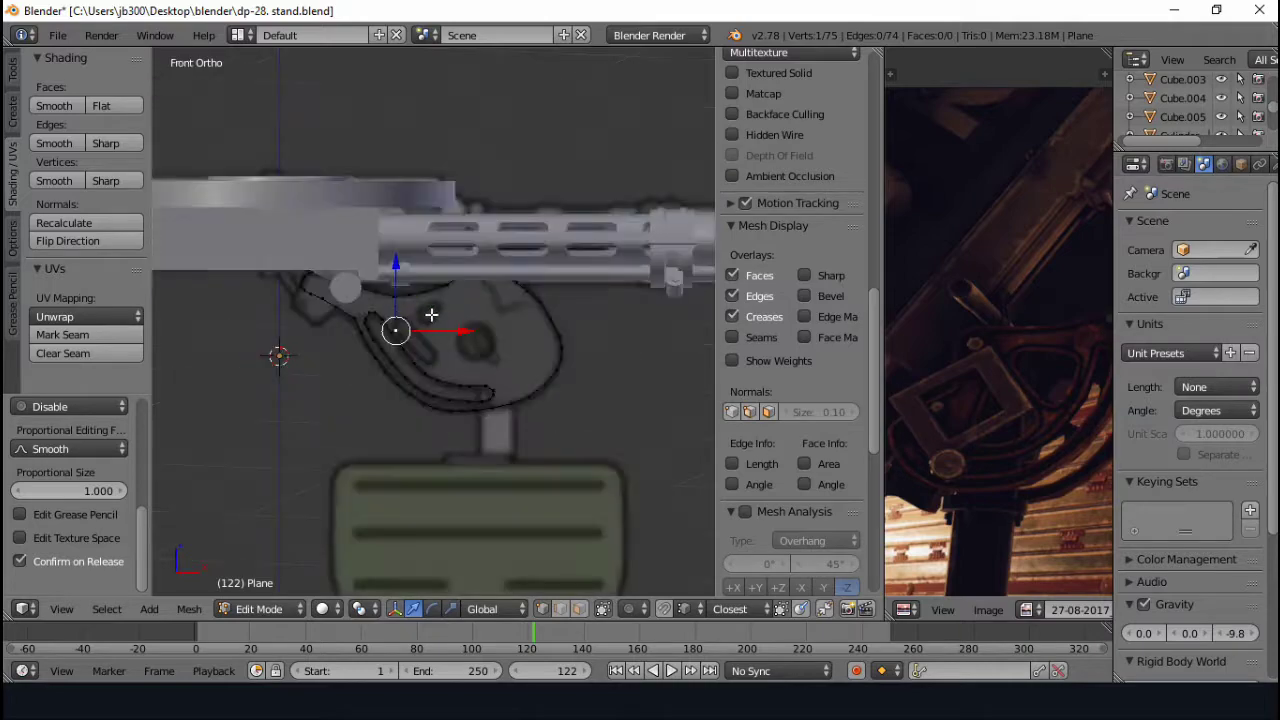
- Trace the eye shape with extruded vertices and select it as a closed loop
key(e)
click(455, 488)
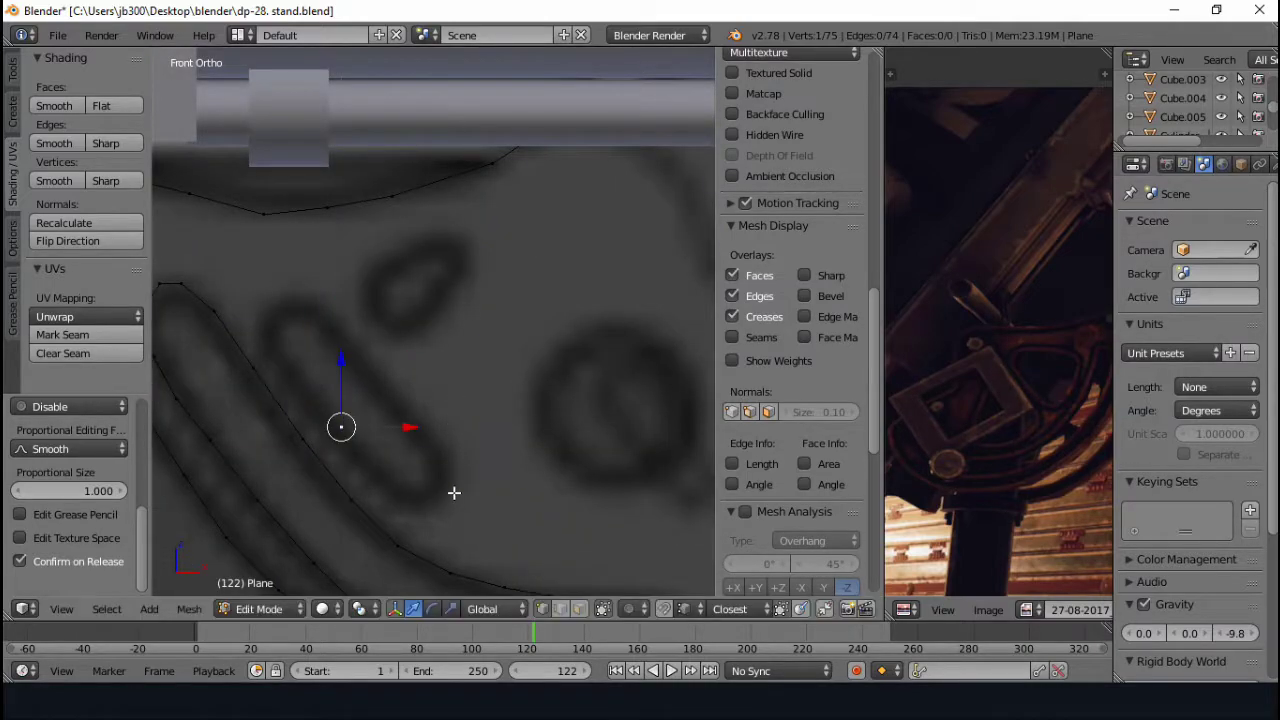
key(e)
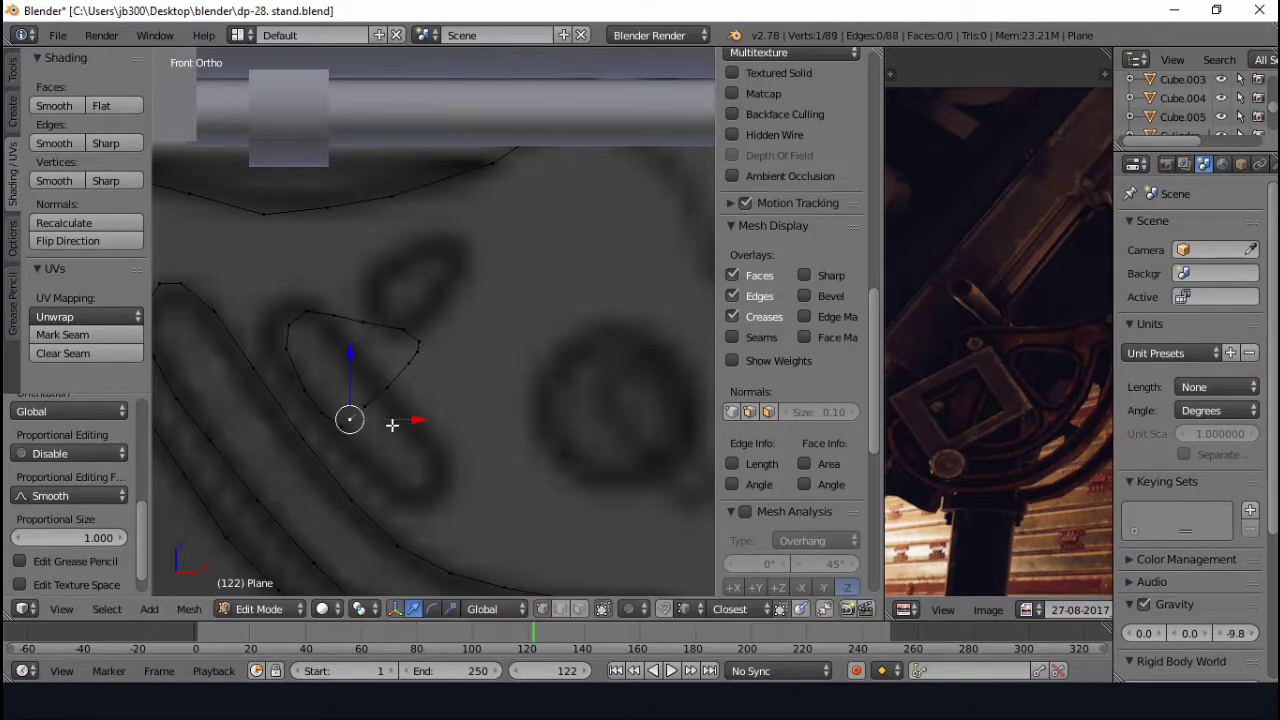
scroll(392, 425, up, 3)
scroll(506, 434, down, 3)
ctrl+right_click(358, 407)
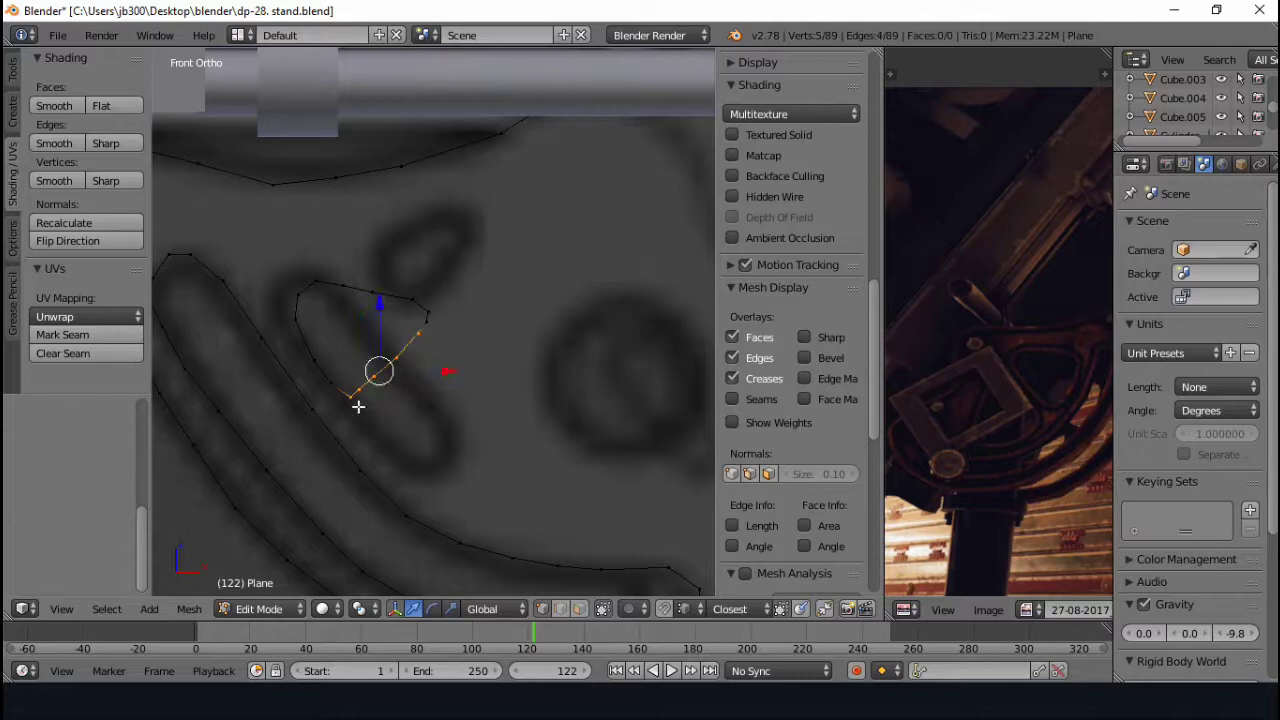
drag(452, 372, 451, 366)
key(ctrl+l)
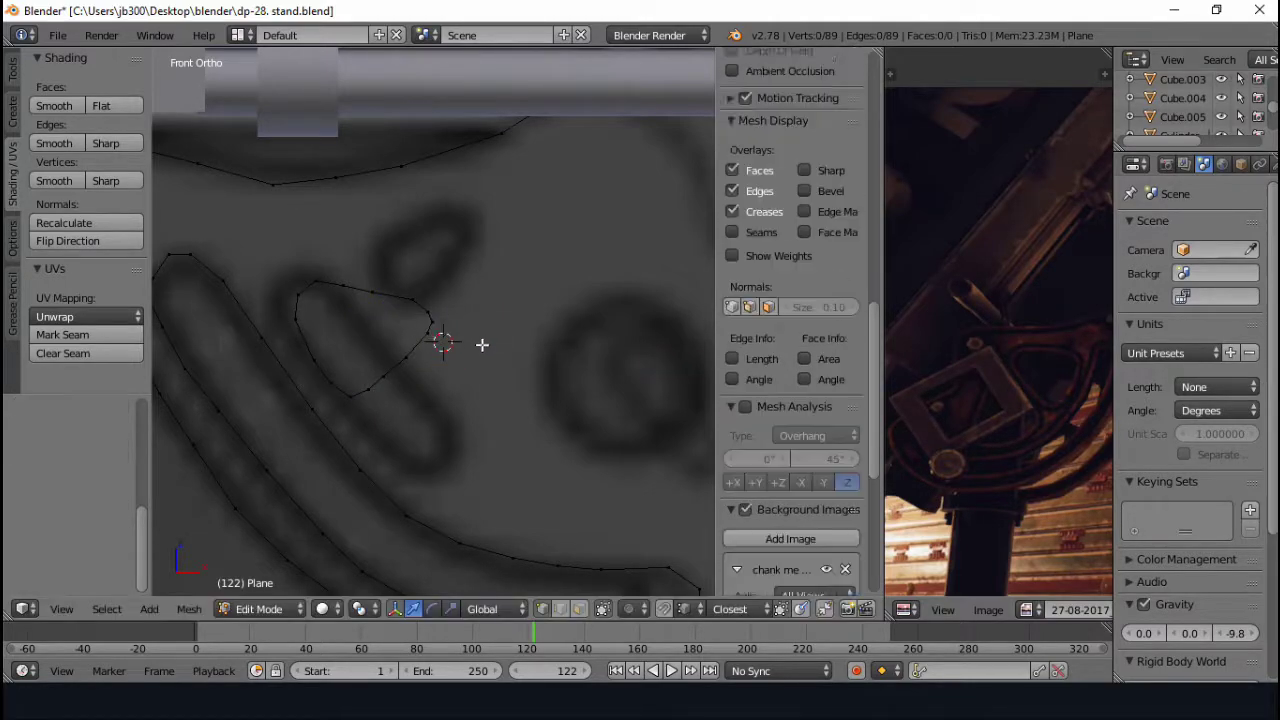
- Nudge the eye loop into place and toggle wireframe shading
scroll(483, 343, up, 1)
key(g)
key(Escape)
drag(343, 306, 437, 309)
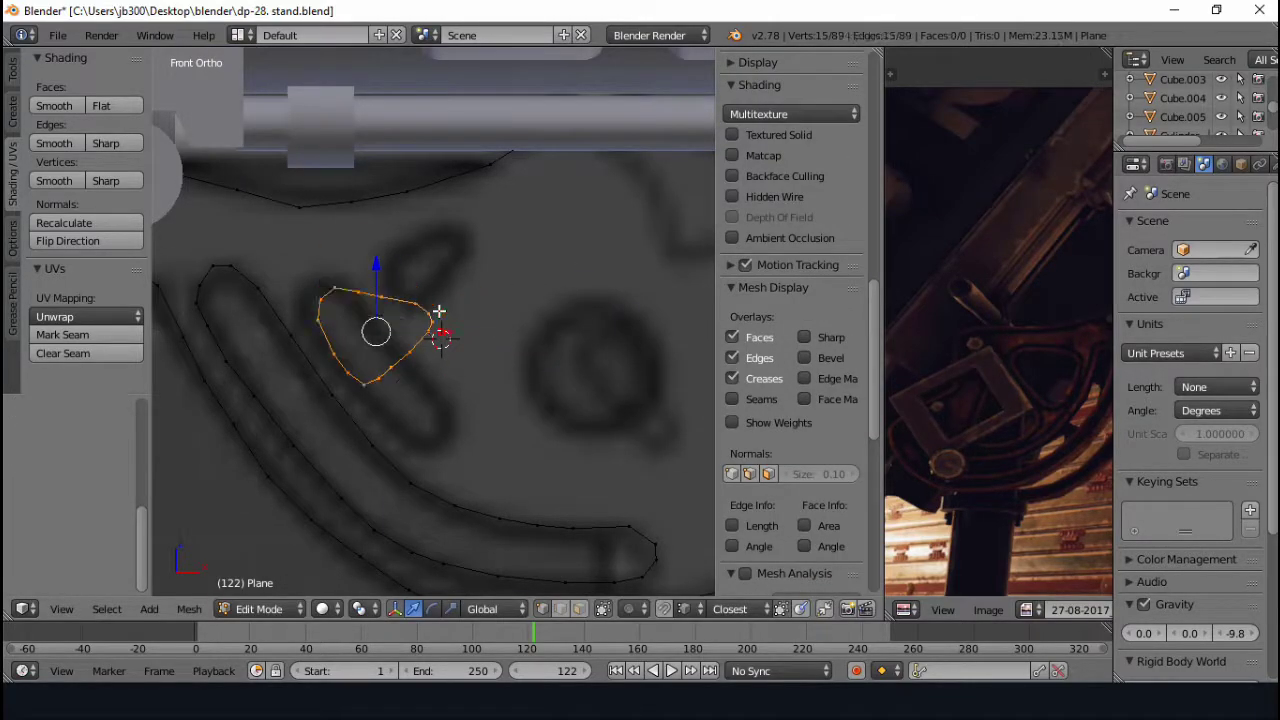
key(z)
key(z)
scroll(551, 283, up, 2)
shift+middle_drag(657, 294, 506, 363)
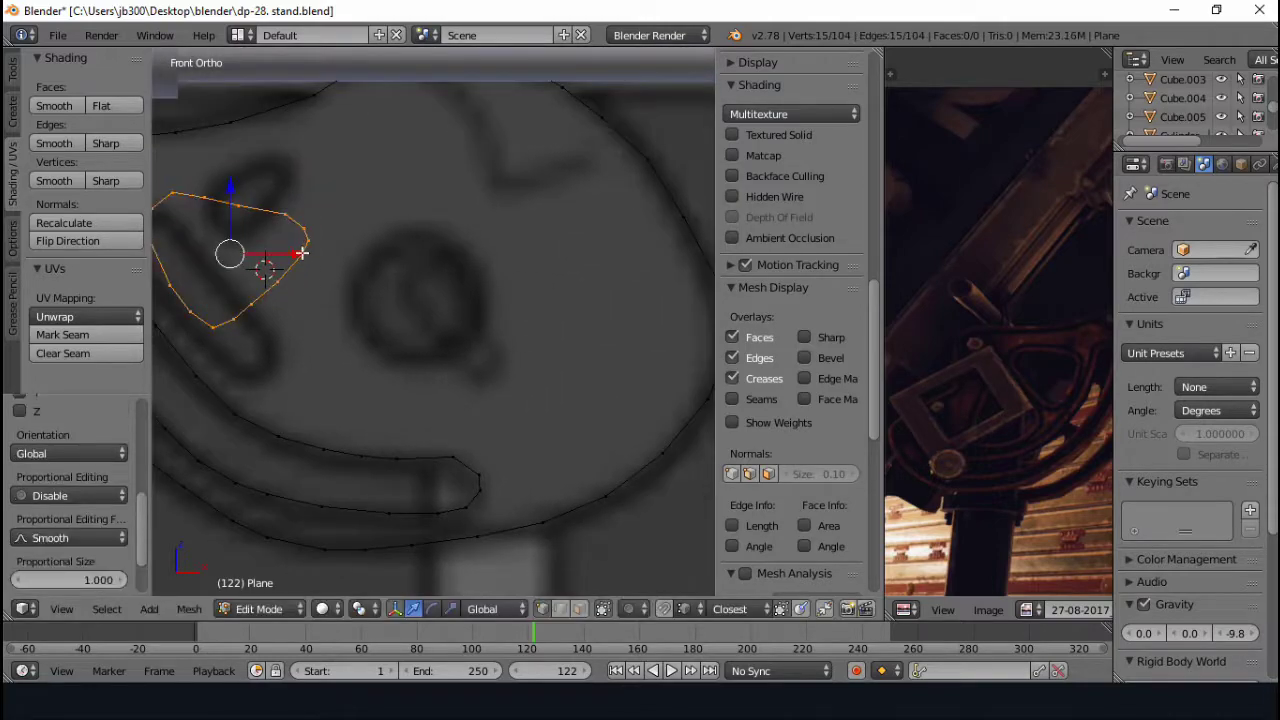
- Rotate the two eye loops around the X axis, then deselect everything
key(r)
key(x)
click(531, 287)
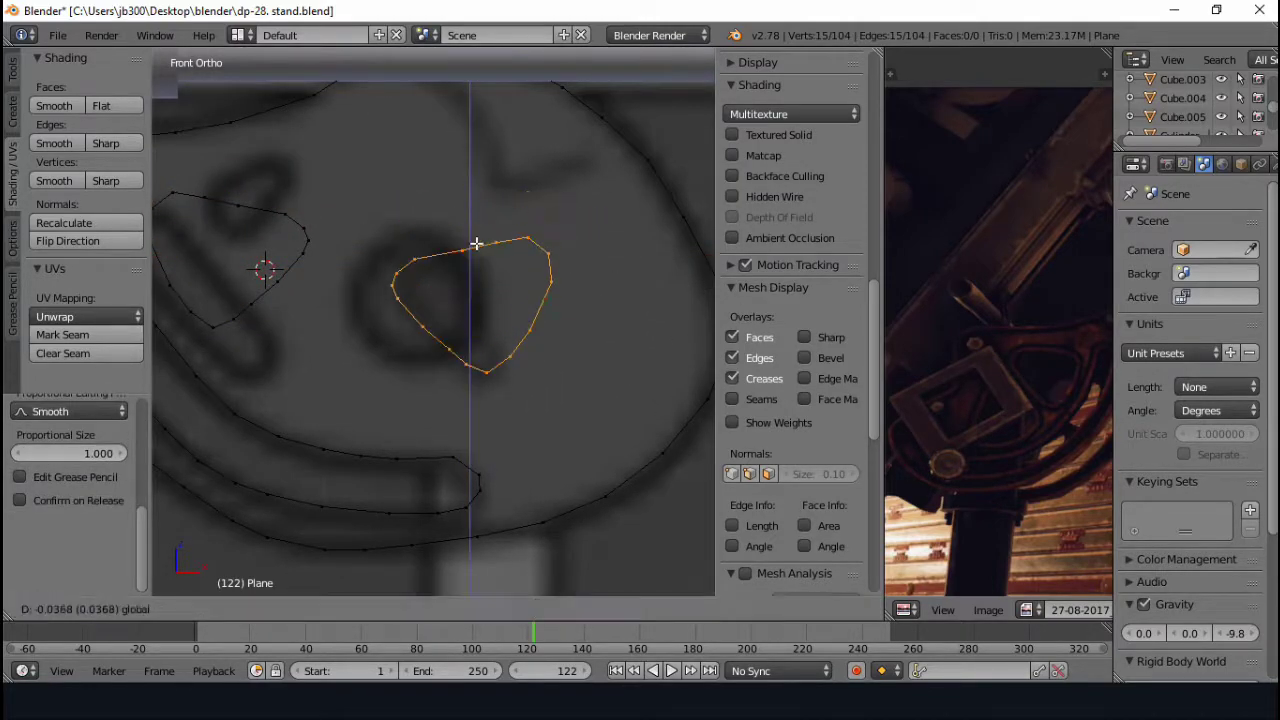
key(r)
key(x)
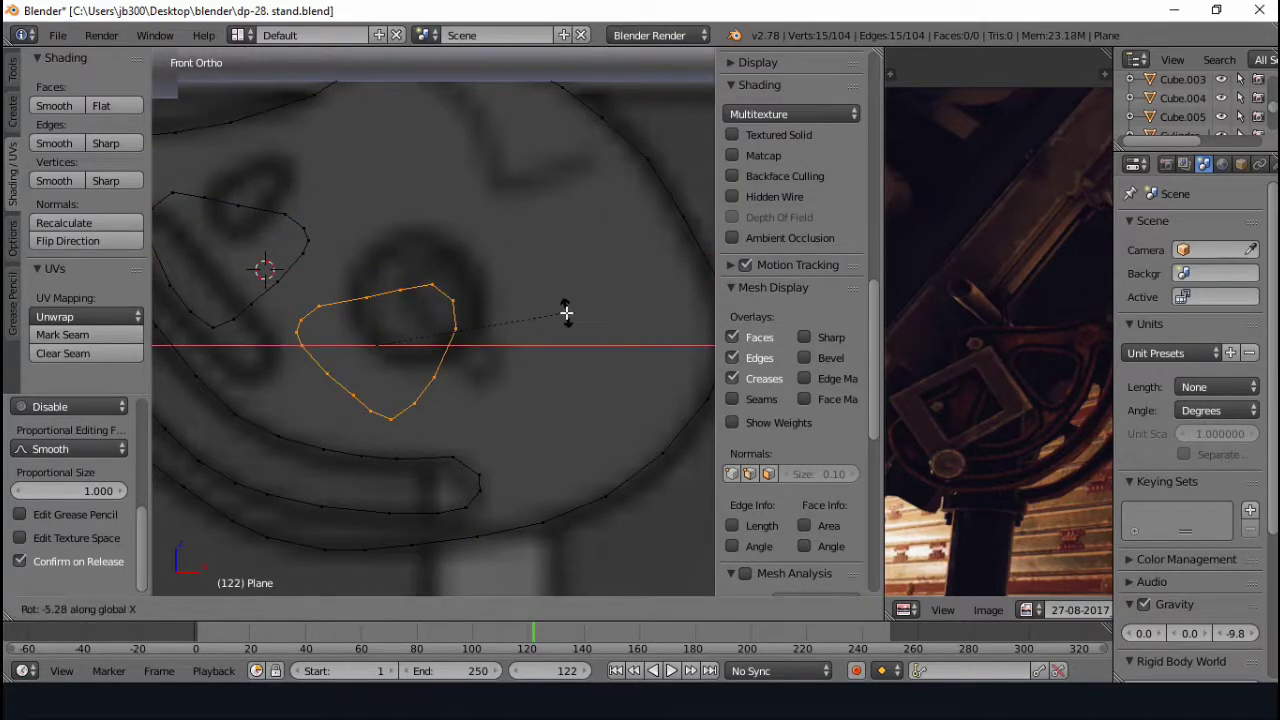
click(529, 442)
key(a)
scroll(580, 503, down, 2)
- Circle-select vertices along the upper-left curve and fill a face
shift+middle_drag(580, 503, 266, 177)
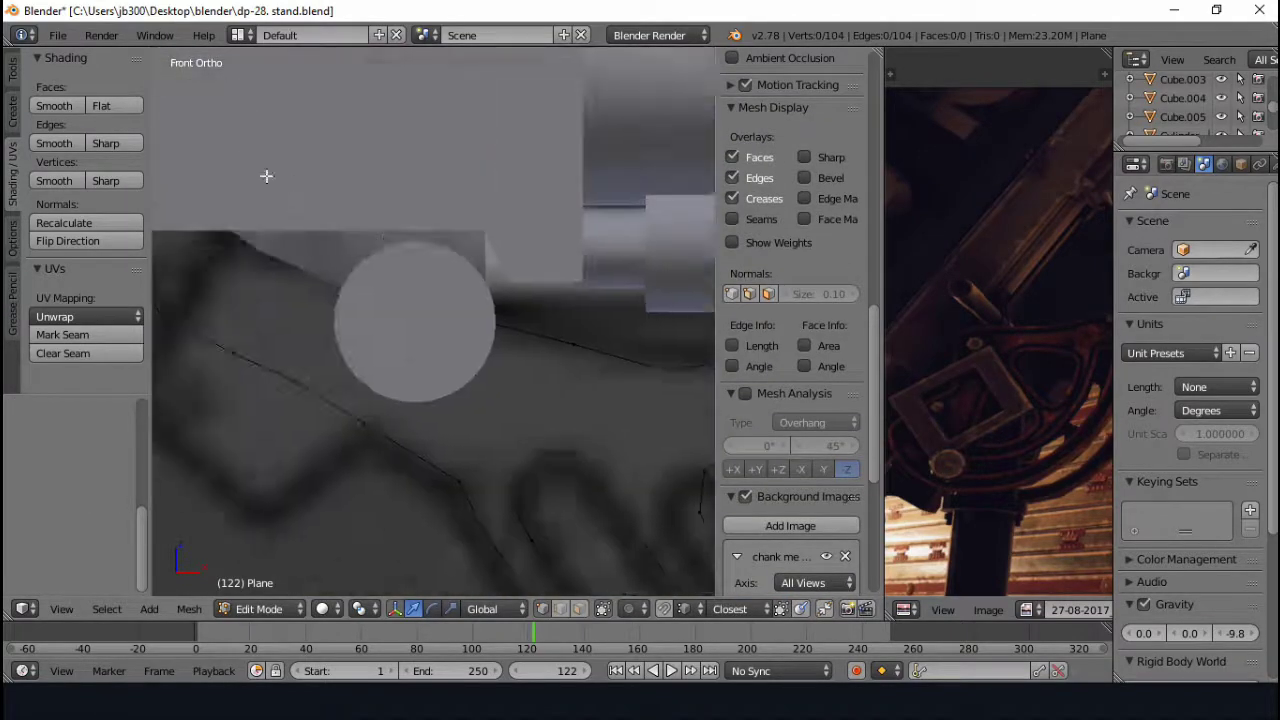
shift+middle_drag(149, 274, 317, 298)
key(c)
drag(316, 298, 401, 339)
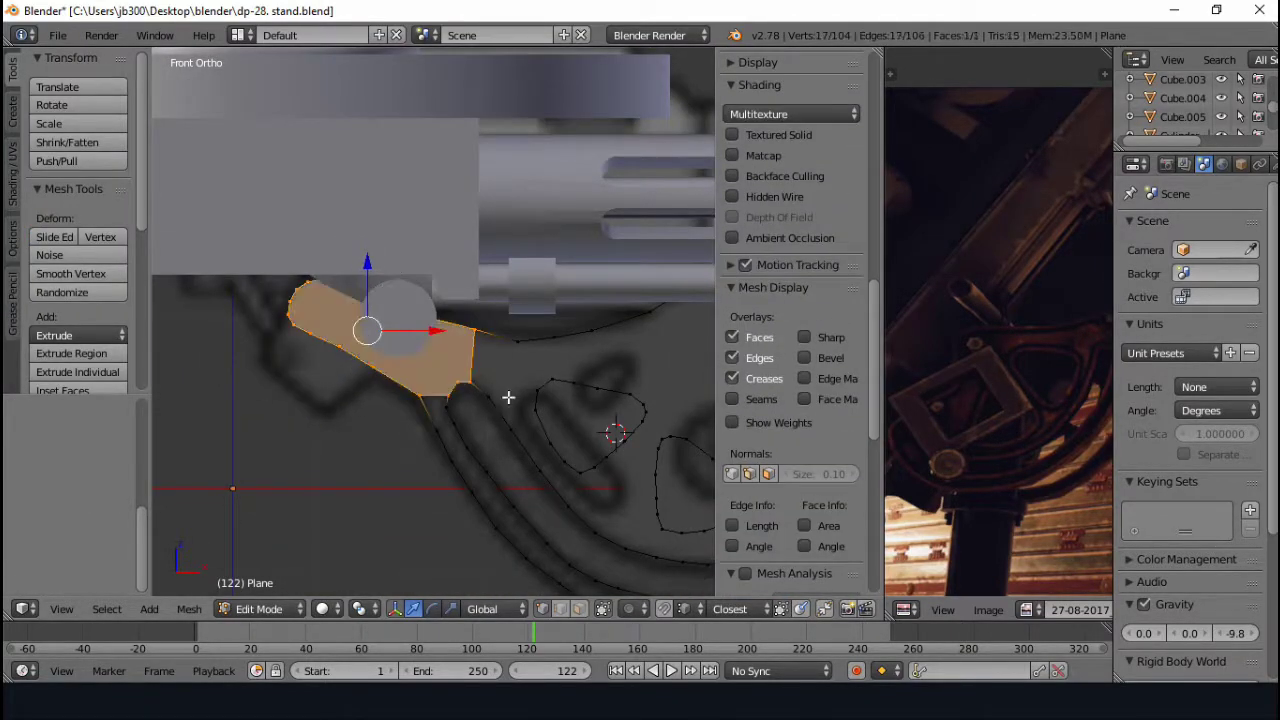
shift+middle_drag(508, 397, 300, 166)
key(c)
mouse_move(300, 166)
mouse_down()
mouse_move(320, 409)
mouse_move(543, 457)
mouse_up()
key(f)
- Circle-select the head outline curves and fill another face
key(a)
shift+middle_drag(543, 457, 369, 277)
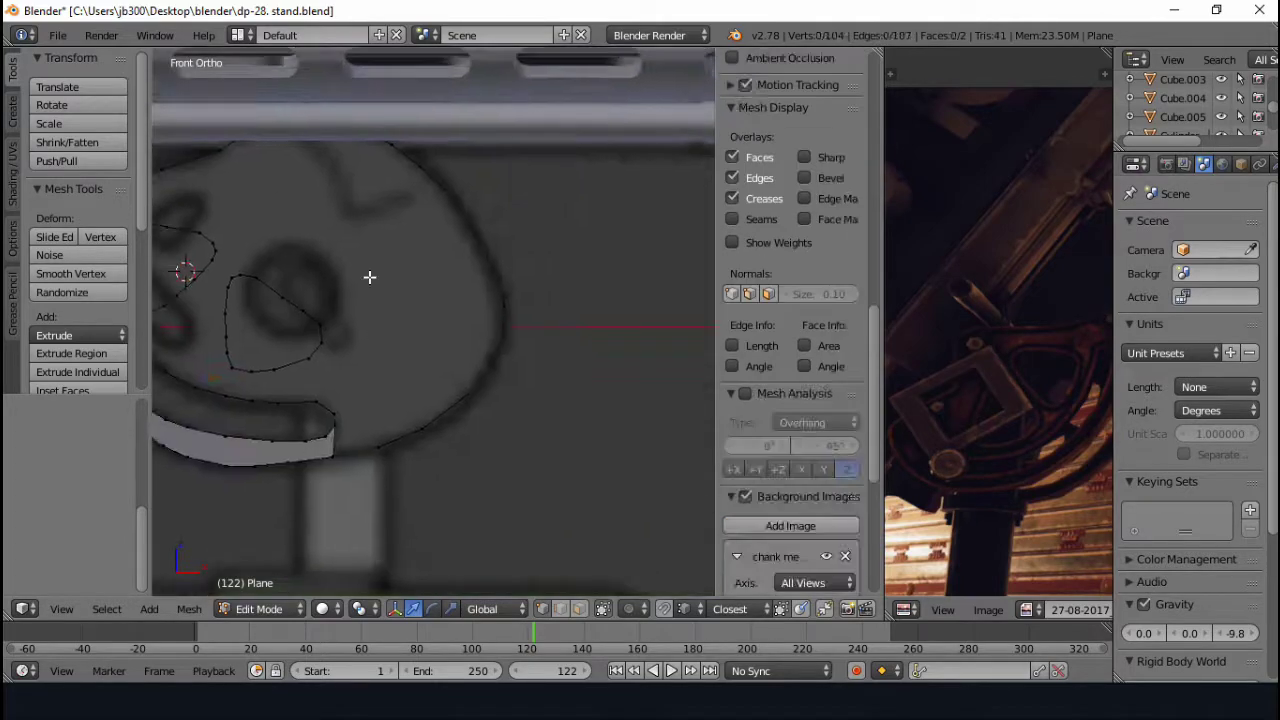
key(c)
mouse_move(369, 277)
mouse_down()
mouse_move(391, 417)
mouse_move(514, 229)
mouse_up()
mouse_move(514, 229)
middle_down()
mouse_move(277, 471)
mouse_move(460, 451)
middle_up()
key(Escape)
key(f)
- Fill faces around the lower gap and between the centre curves
key(c)
drag(460, 451, 413, 457)
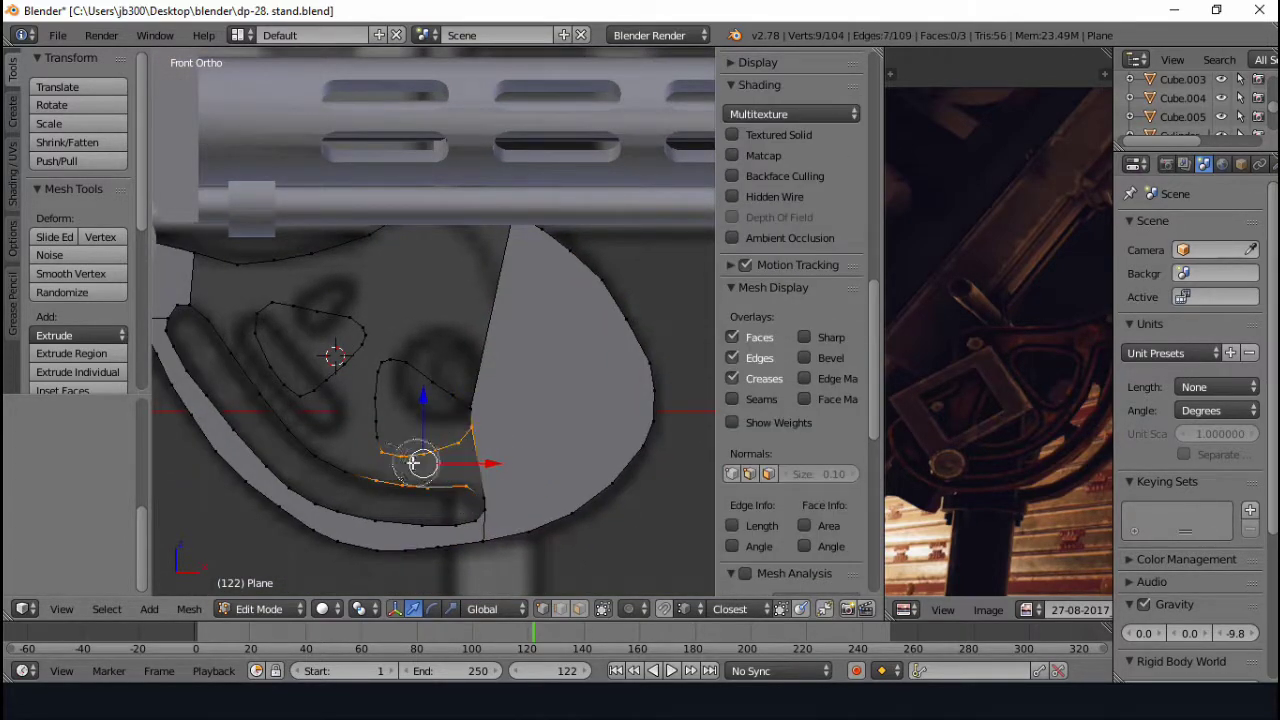
key(Escape)
key(f)
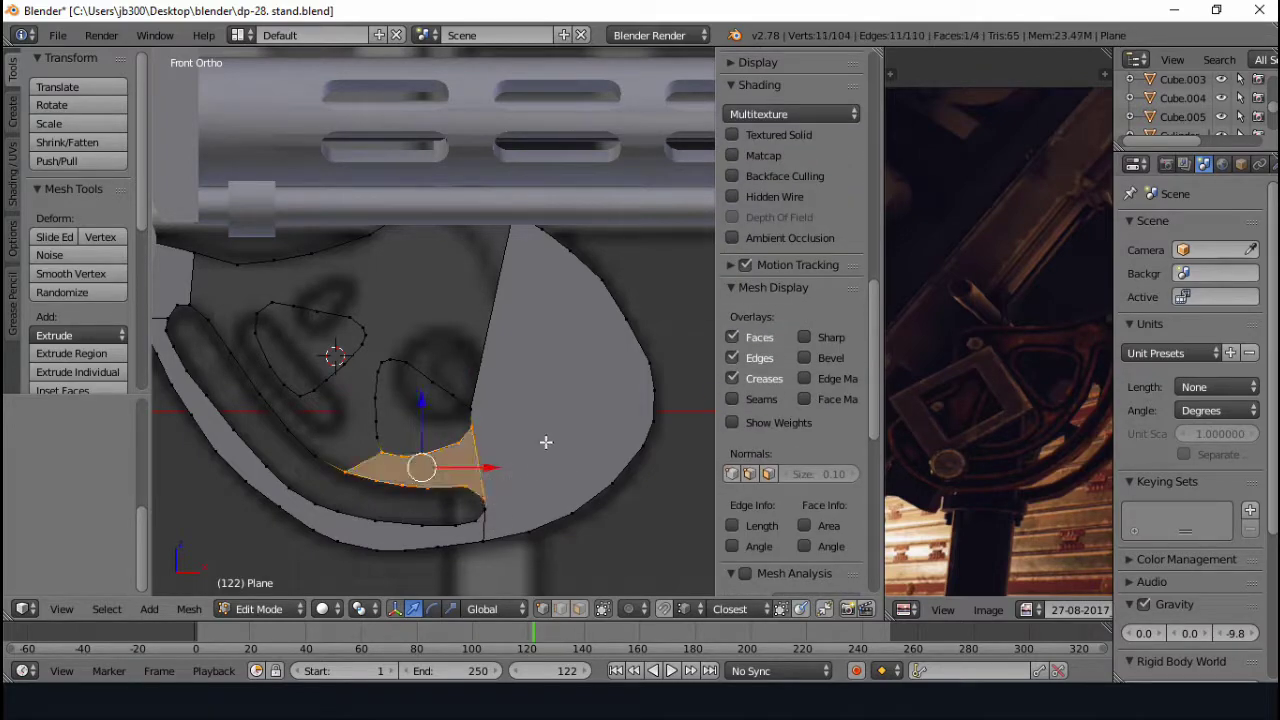
key(c)
drag(386, 386, 429, 378)
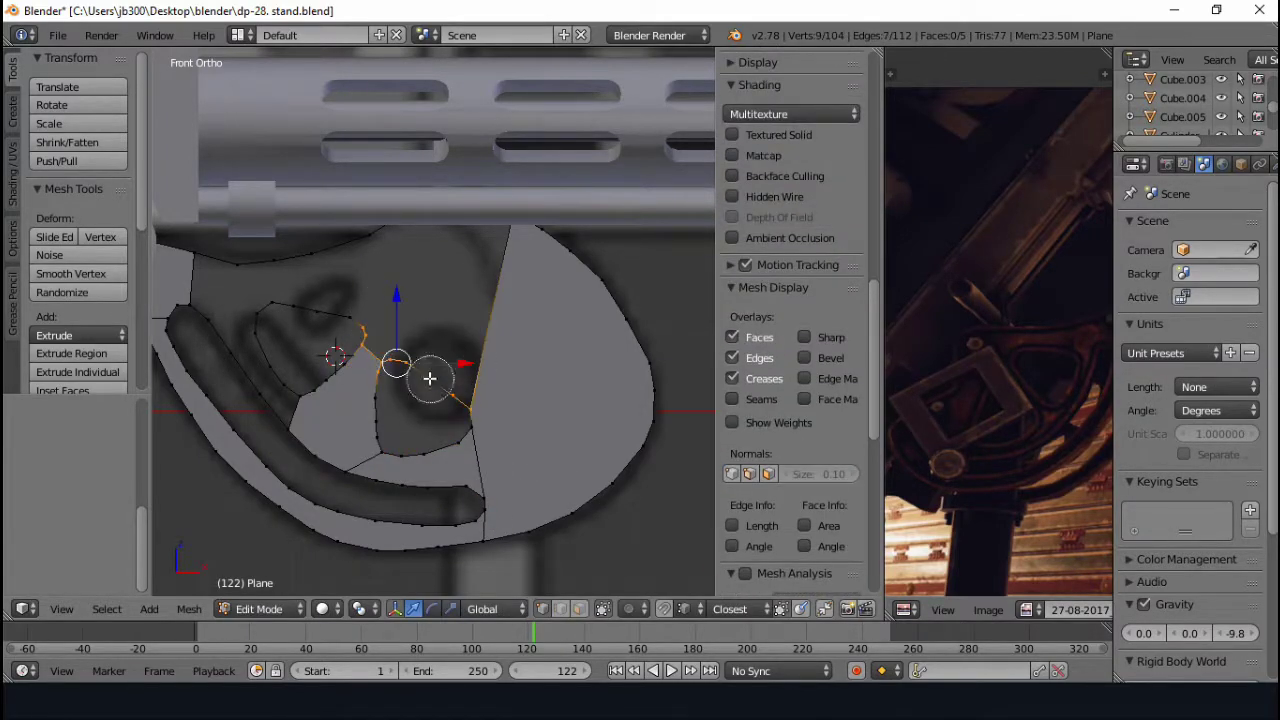
key(Escape)
key(f)
- Select vertices beside the eye opening and undo the wrongly filled face
shift+middle_drag(380, 330, 495, 360)
key(a)
key(c)
drag(457, 343, 487, 382)
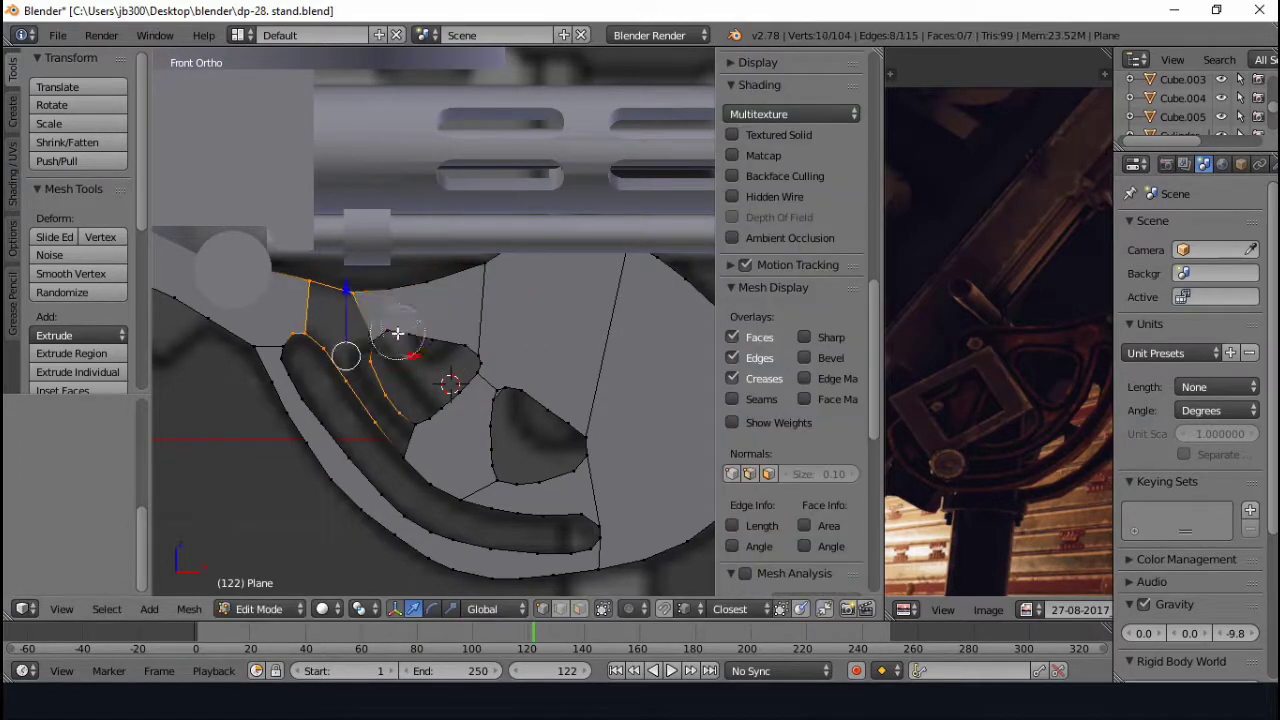
key(ctrl+z)
key(c)
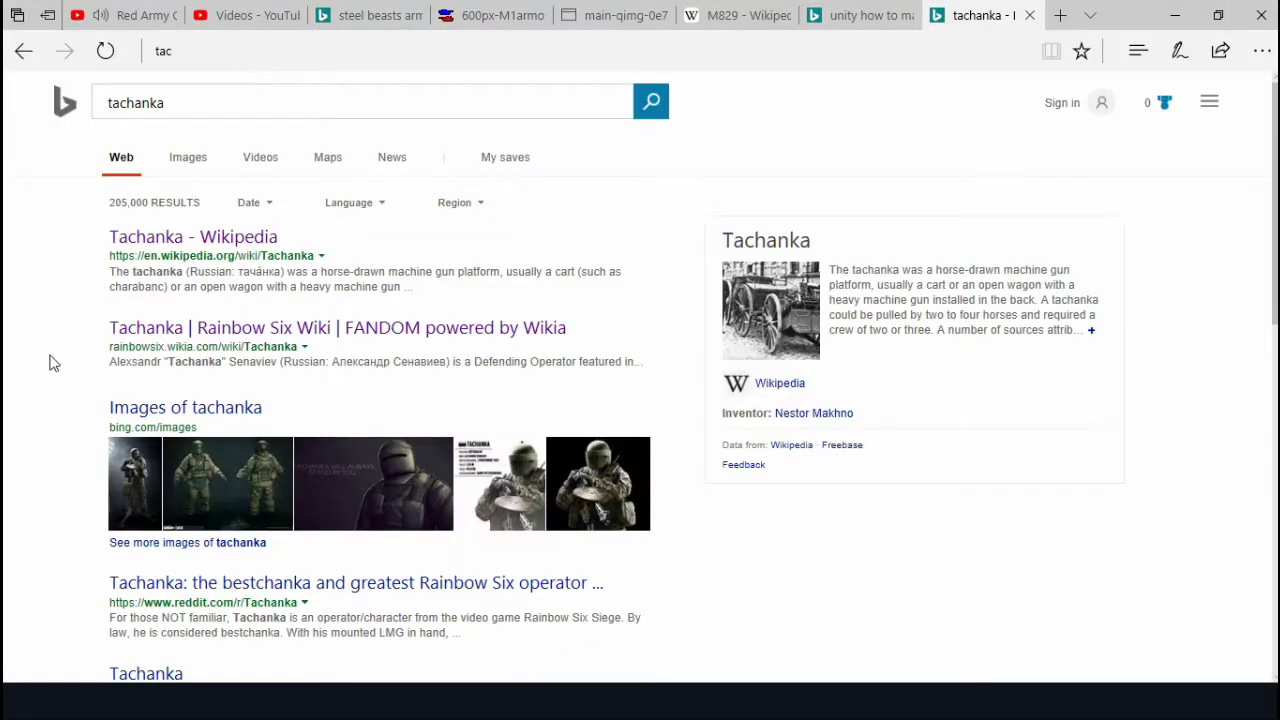
- Show Bing image results for tachanka and enlarge one picture of the mounted gun
click(186, 157)
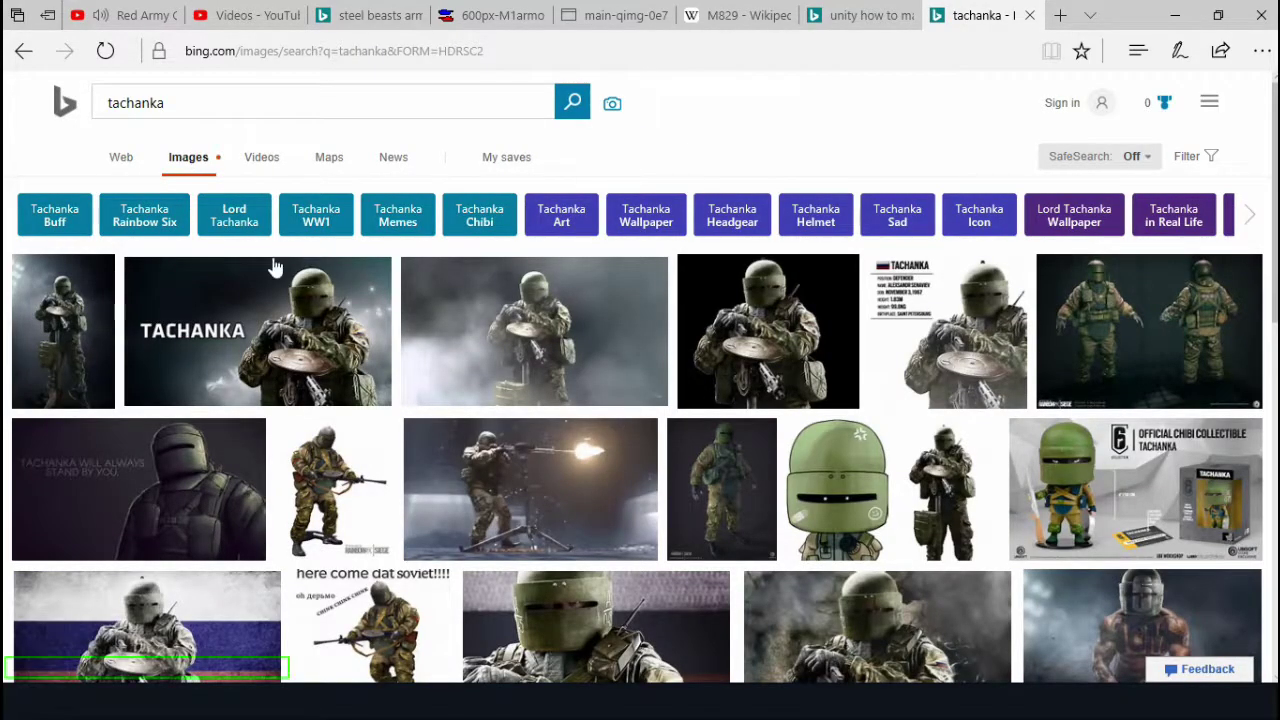
scroll(275, 268, down, 5)
scroll(280, 290, down, 5)
scroll(290, 320, down, 5)
scroll(302, 362, down, 2)
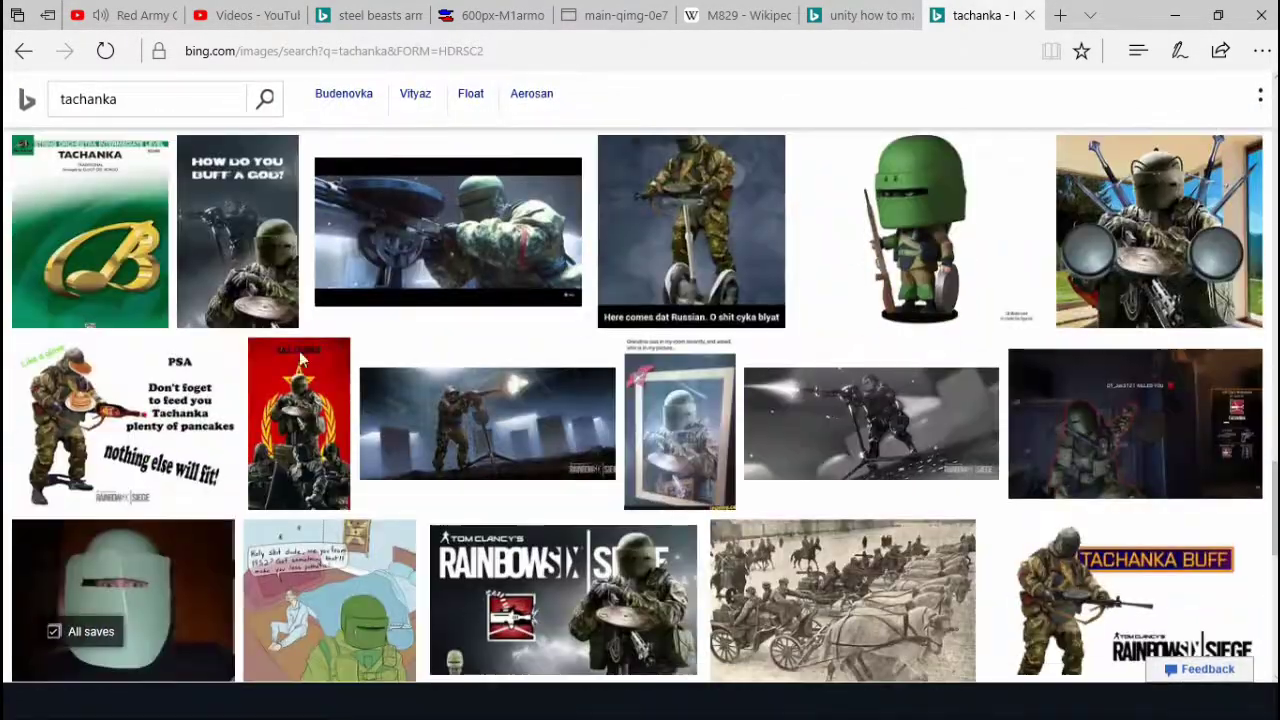
click(533, 241)
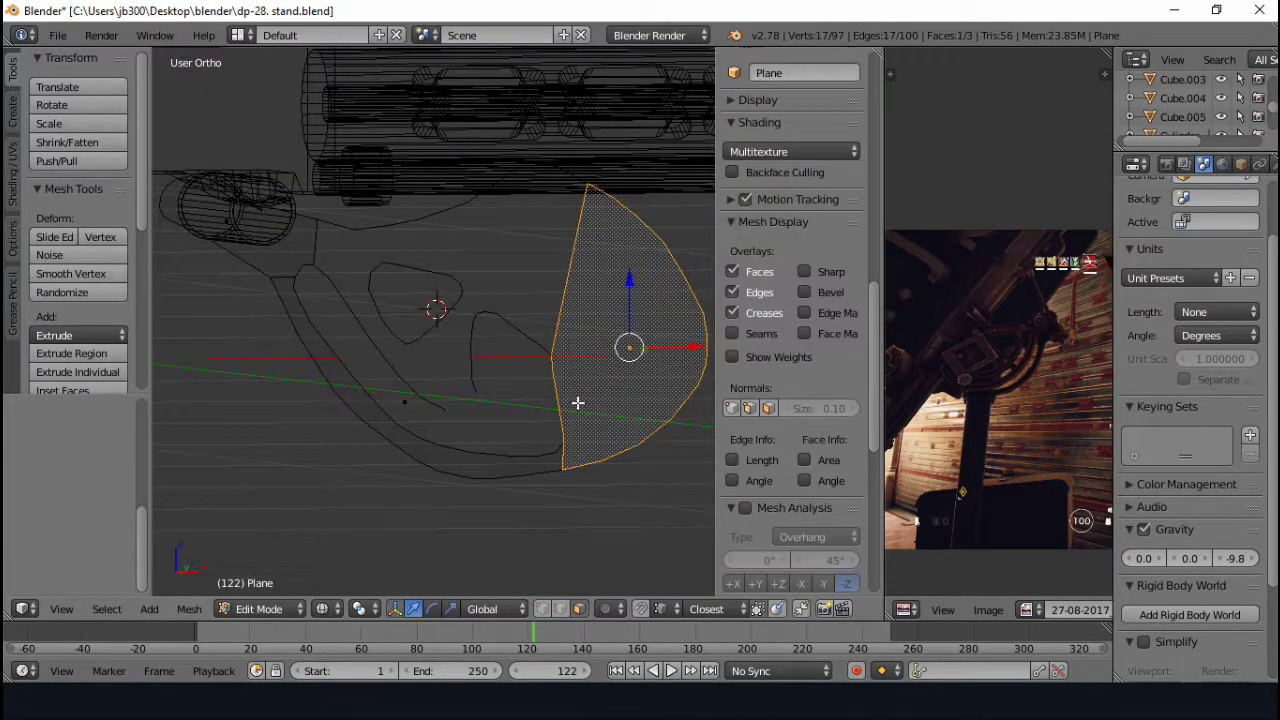
- In solid shading, delete the plate's faces while keeping its outline vertices
key(z)
key(x)
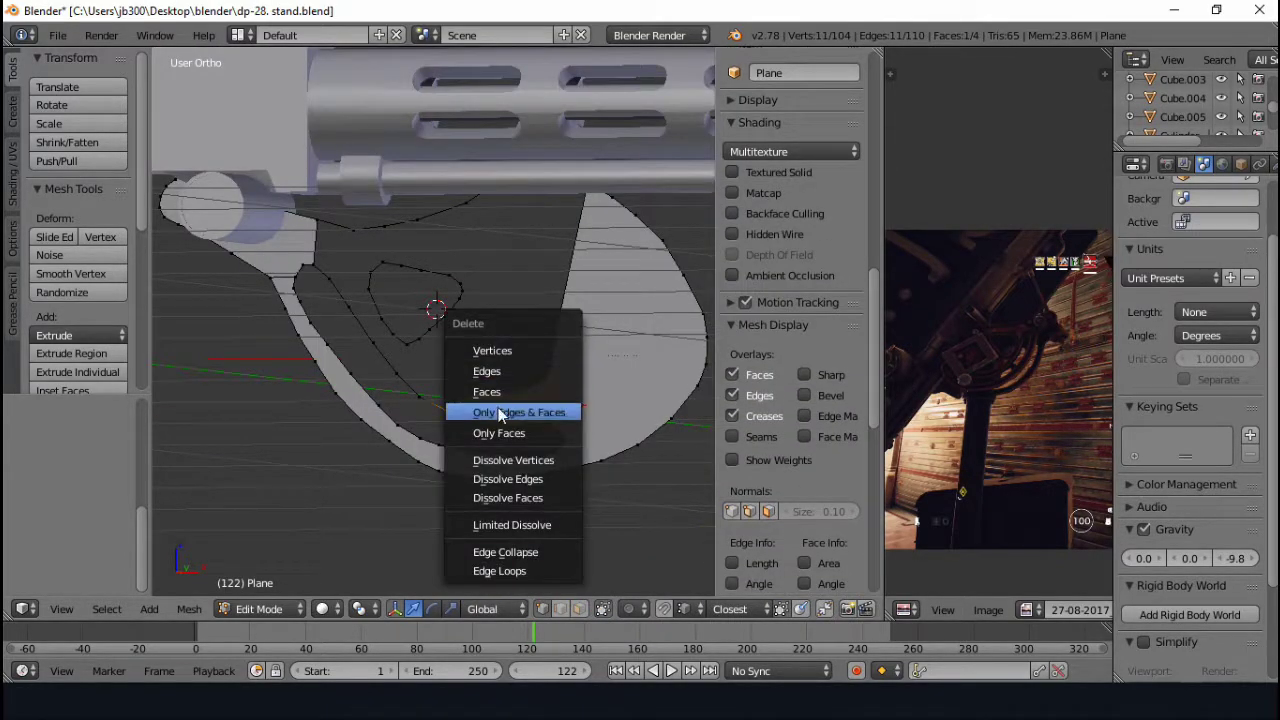
click(482, 414)
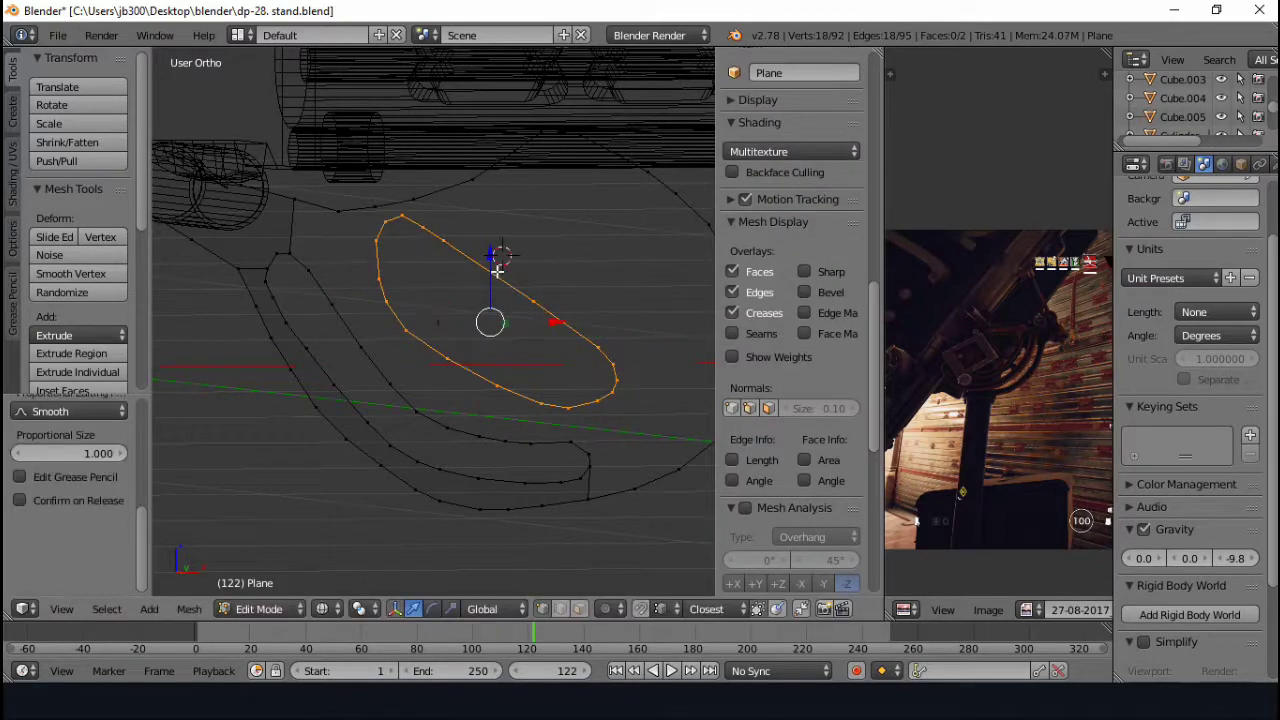
- Brush-select a few outline vertices, undo the selection change and return to front orthographic view
right_click(531, 340)
key(c)
mouse_move(420, 263)
mouse_down()
mouse_move(331, 296)
mouse_move(449, 416)
mouse_up()
right_click(552, 422)
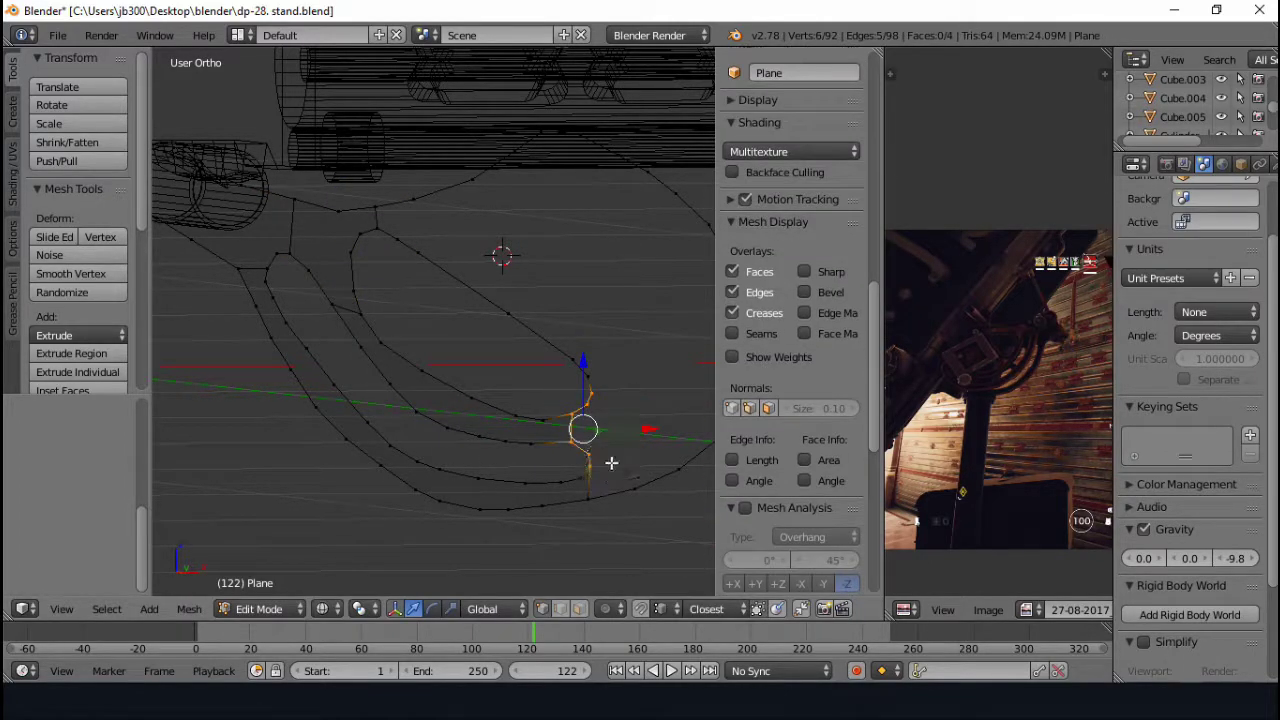
key(z)
mouse_move(611, 460)
middle_down()
mouse_move(543, 506)
mouse_move(557, 464)
mouse_move(421, 459)
middle_up()
key(ctrl+z)
key(KP_1)
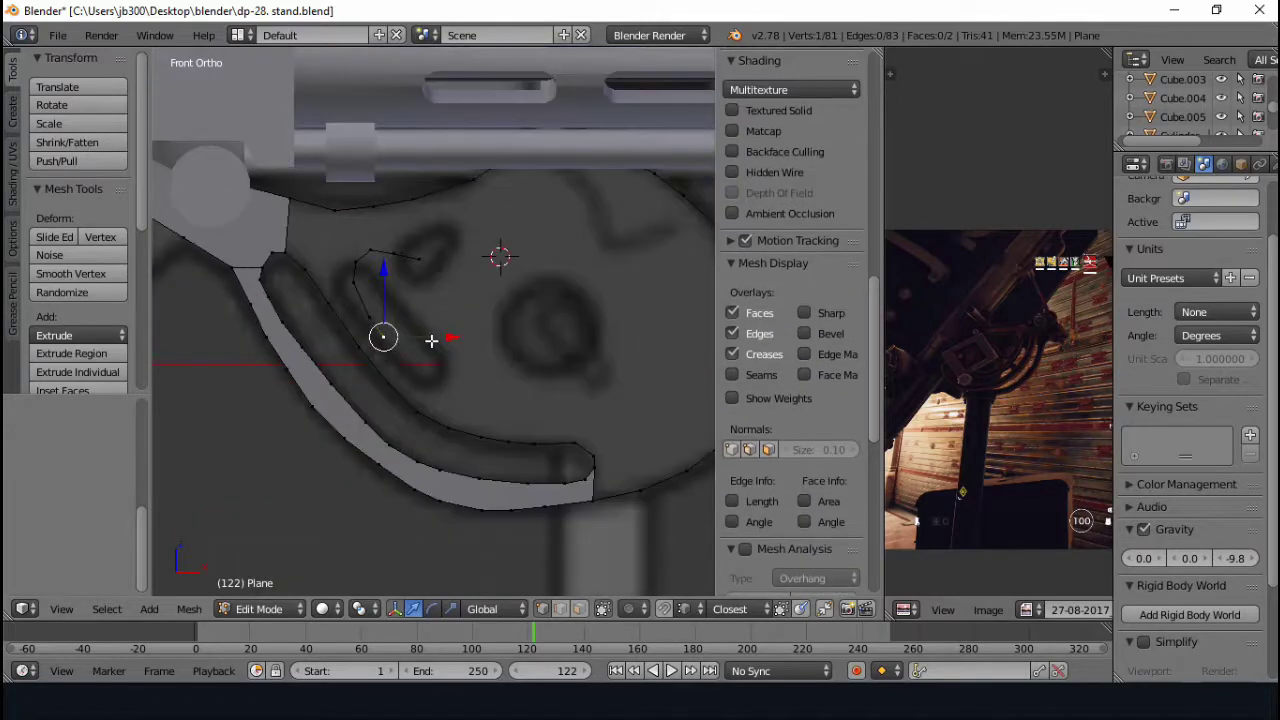
- Extrude a new curved outline of vertices, close it into a loop and rotate it to match the reference
click(576, 283)
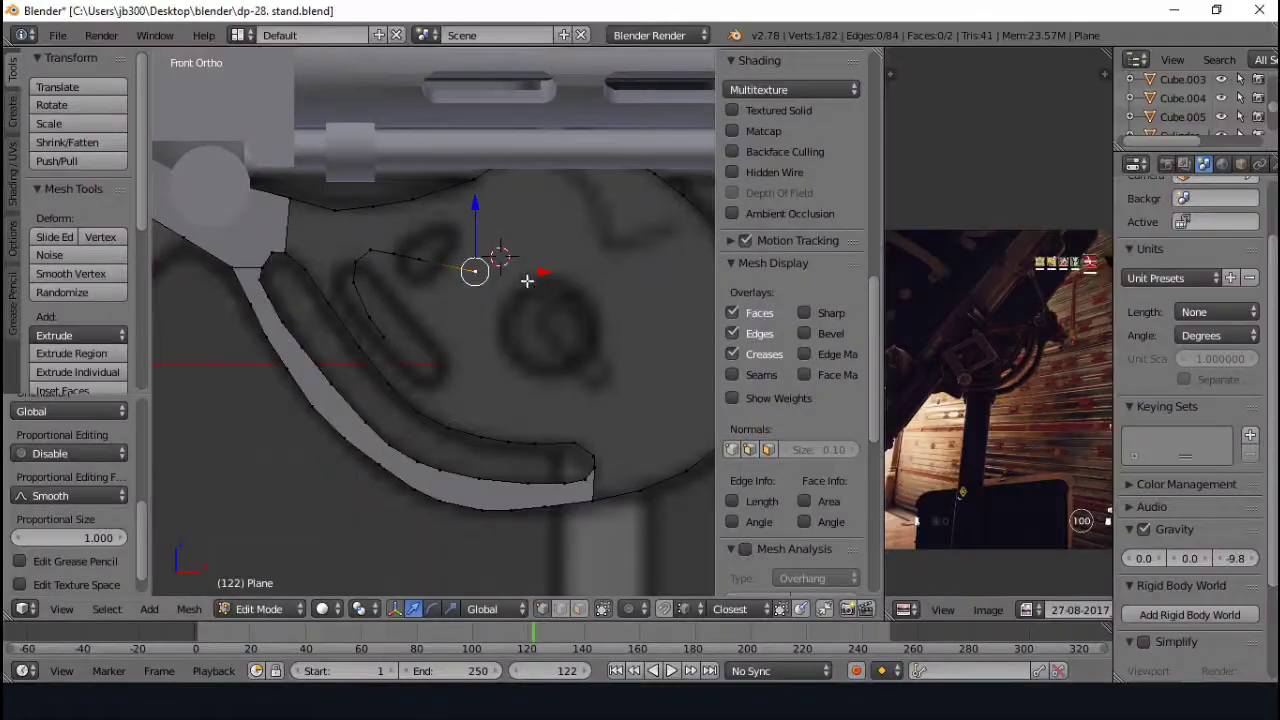
key(e)
click(697, 306)
key(e)
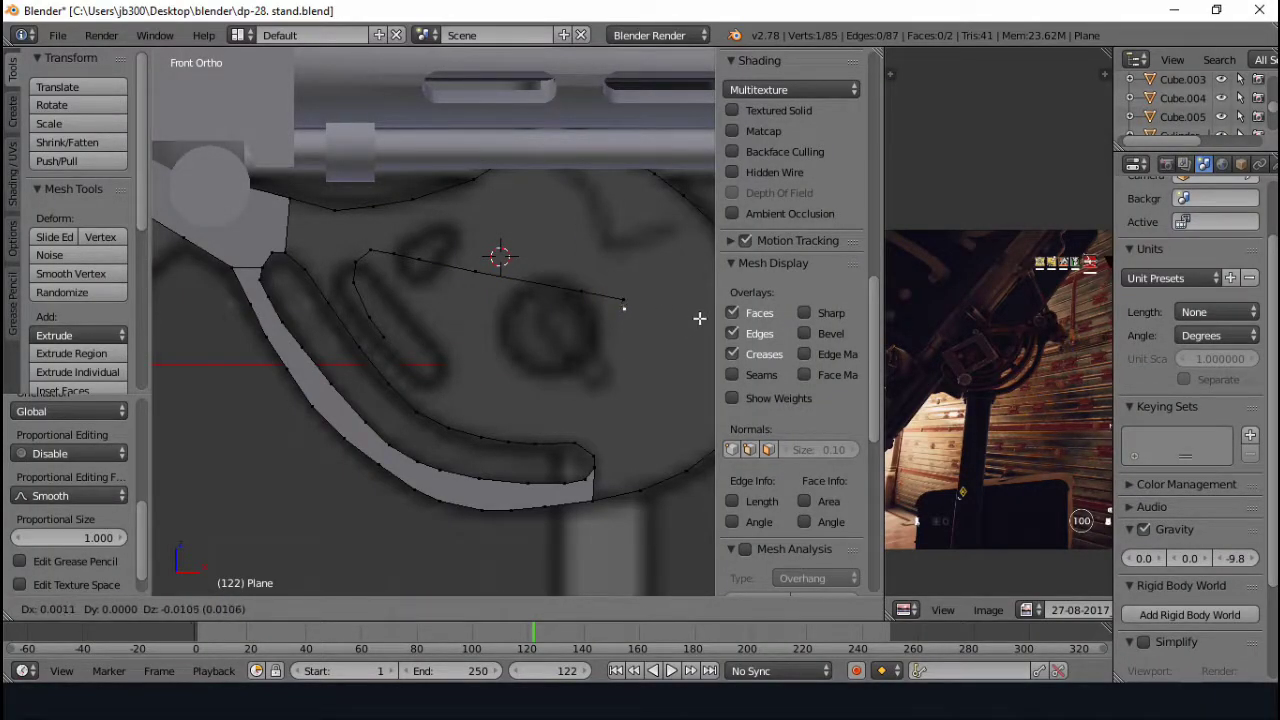
click(670, 345)
key(e)
click(630, 372)
key(e)
click(582, 388)
key(e)
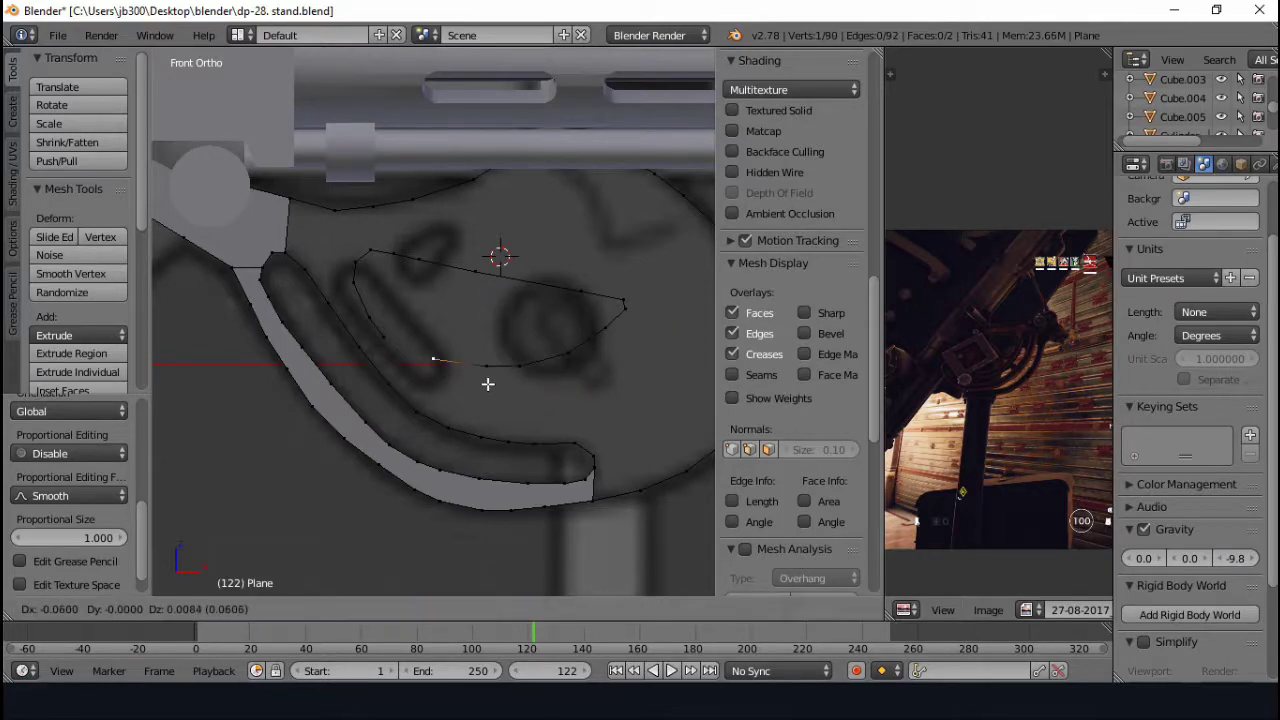
key(ctrl+l)
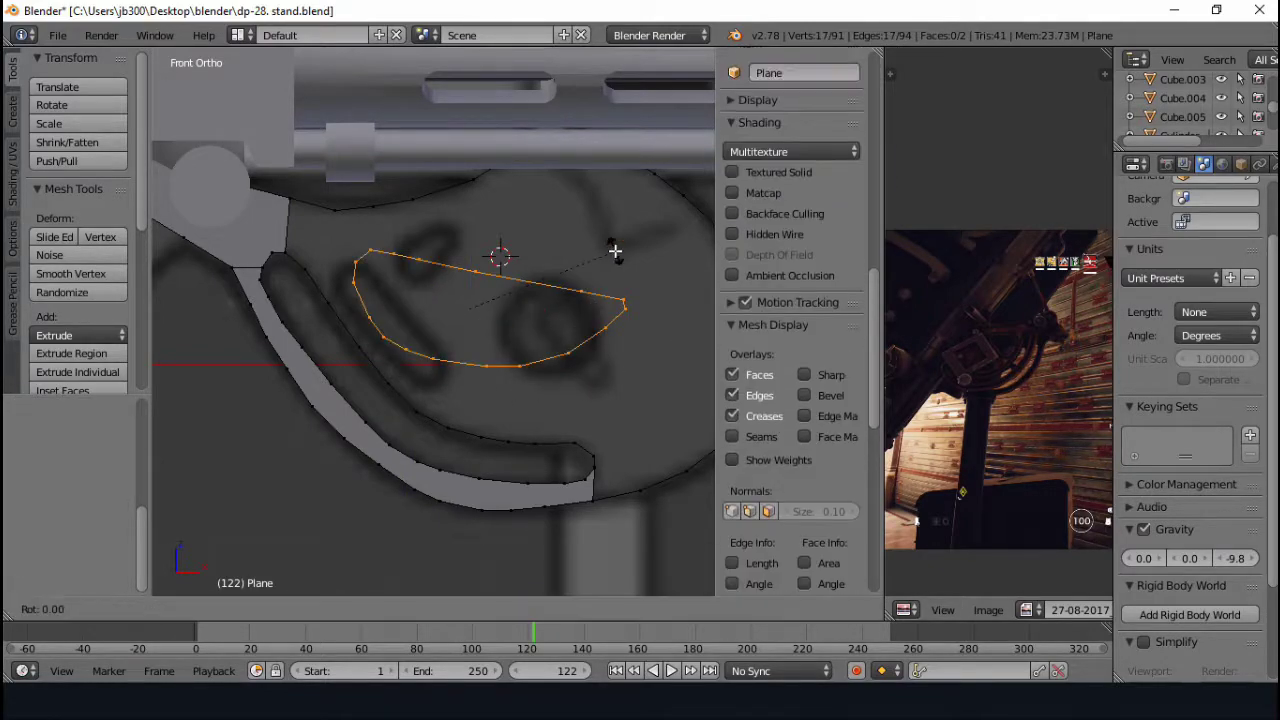
key(r)
click(585, 294)
- Fill the upper gap, the strip between the lower curves and the large open area with faces
right_click(305, 205)
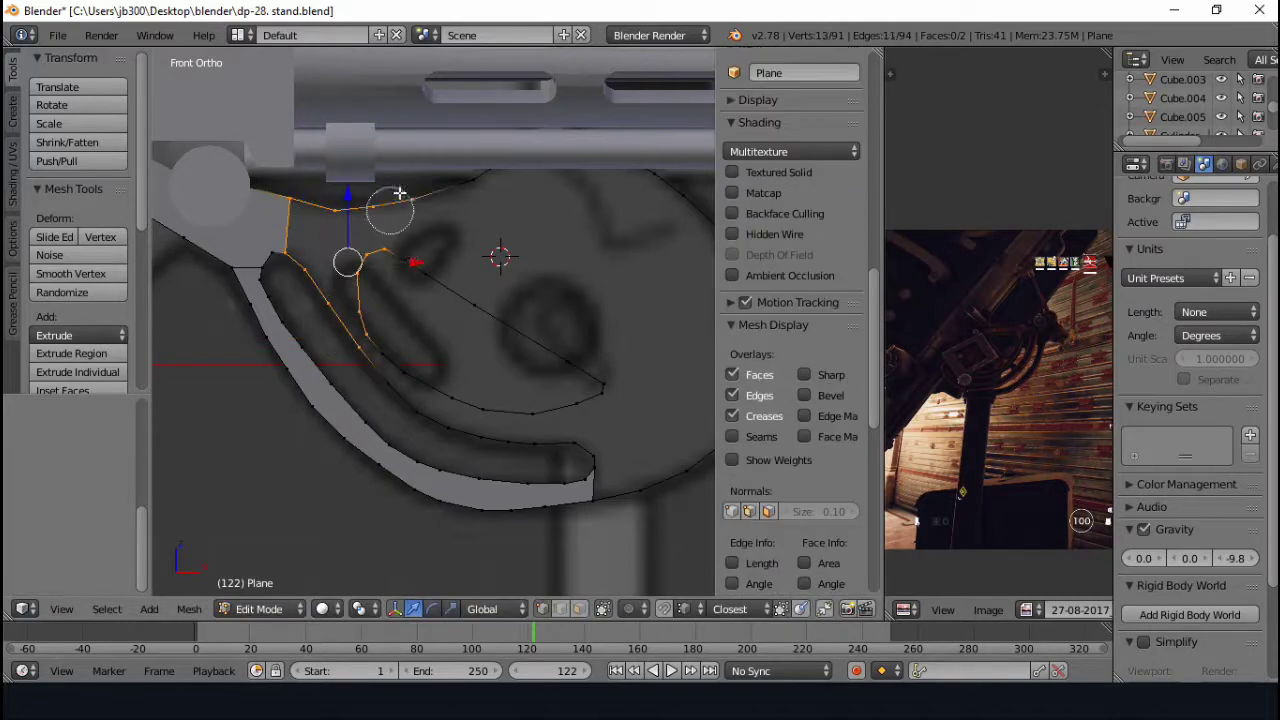
key(f)
alt+right_click(391, 380)
key(f)
shift+middle_drag(602, 361, 403, 412)
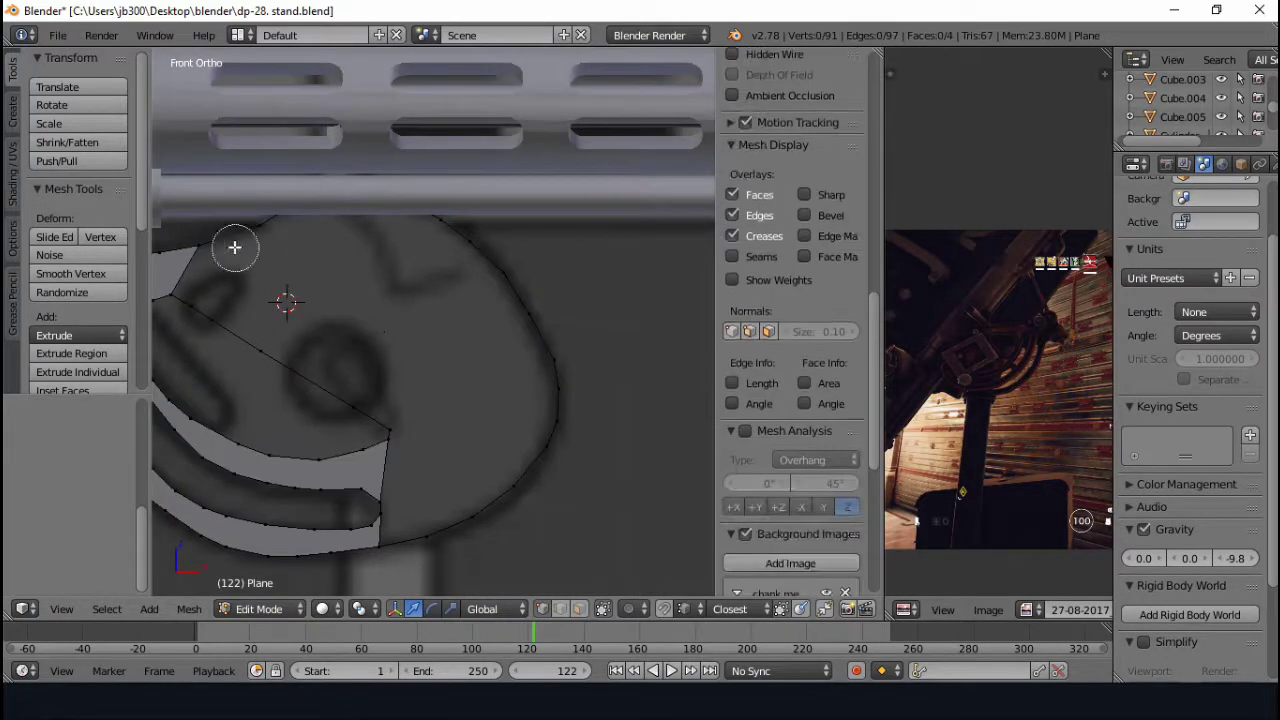
alt+right_click(403, 412)
key(f)
alt+right_click(417, 537)
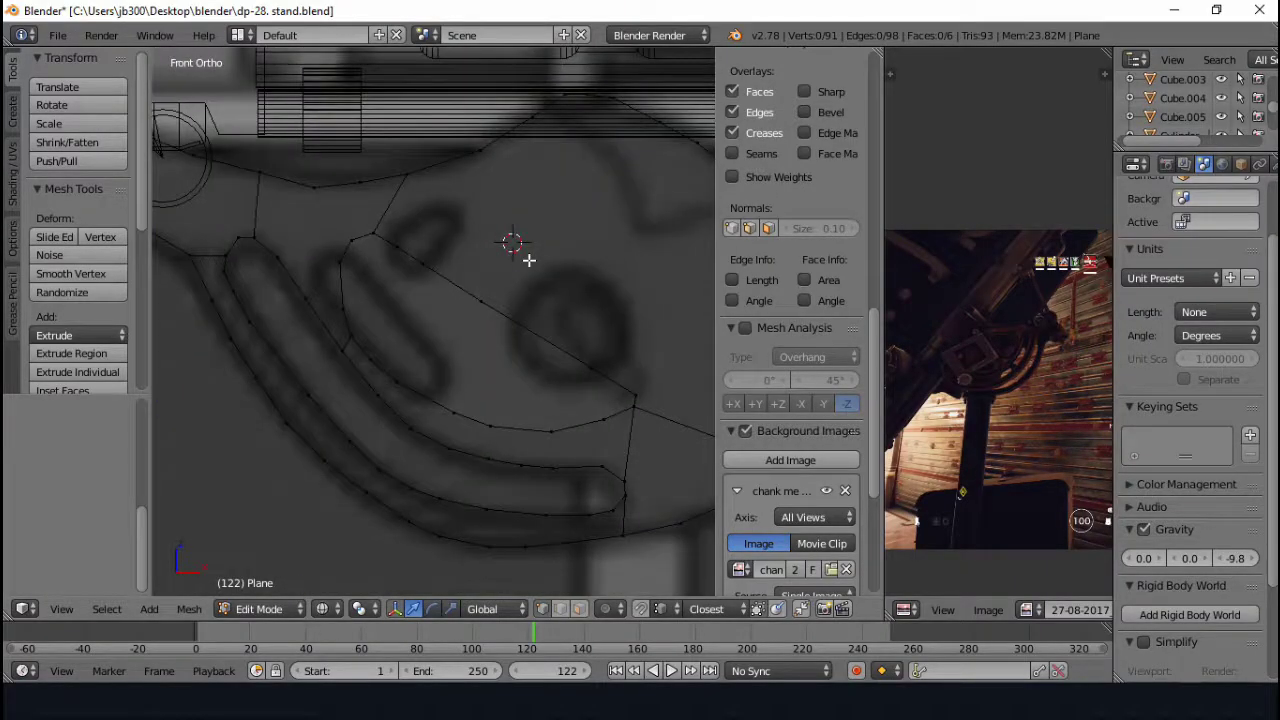
- Extrude all of the plate's faces for thickness, then inset them to form a raised border
key(a)
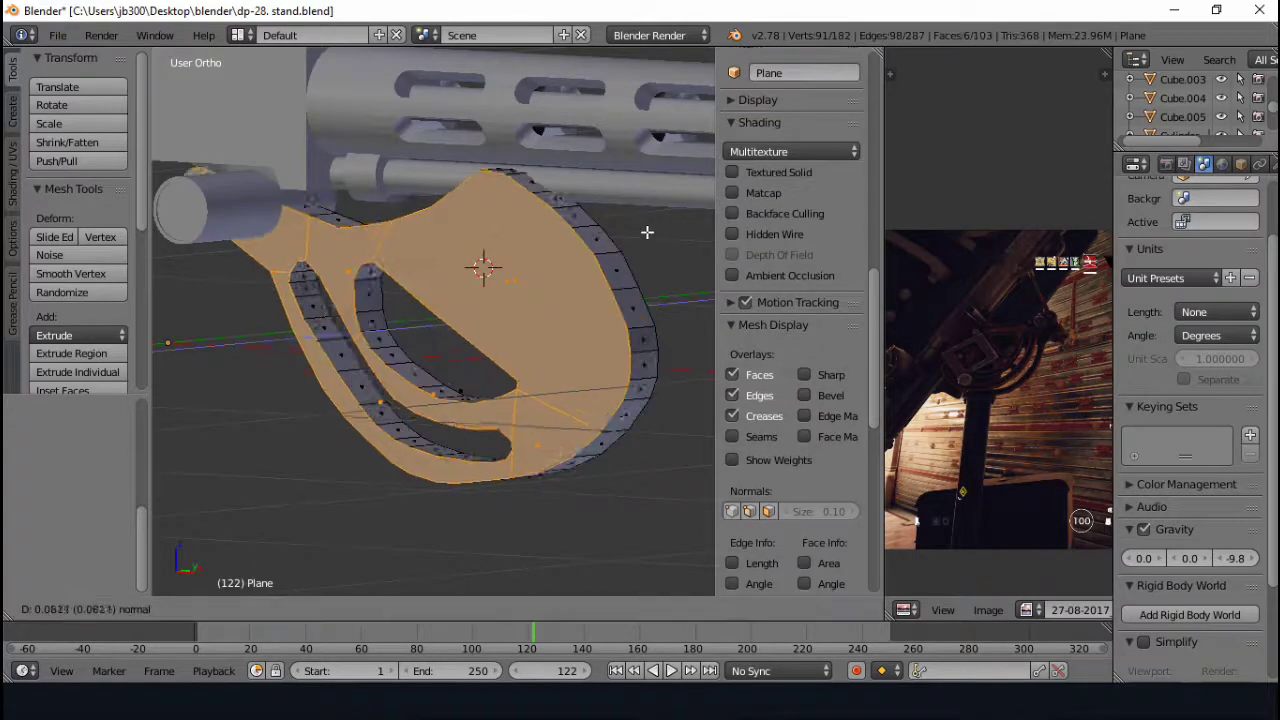
key(e)
middle_drag(534, 220, 646, 243)
key(i)
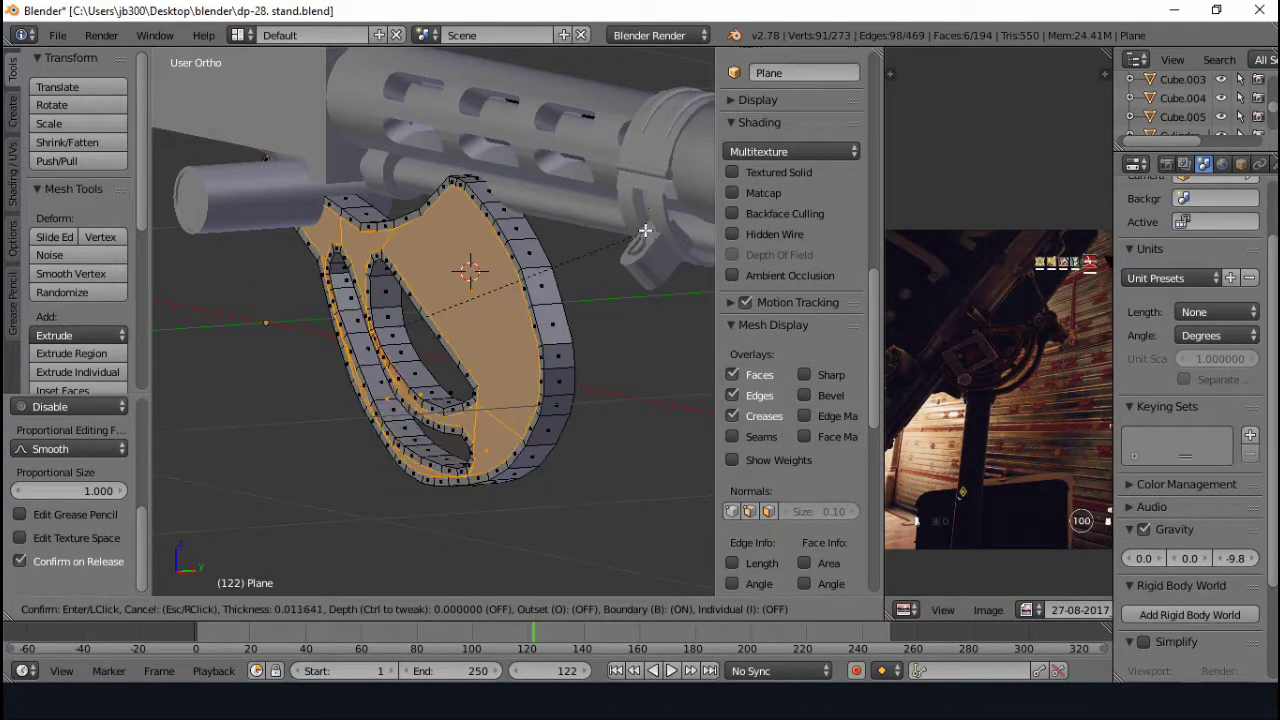
key(Escape)
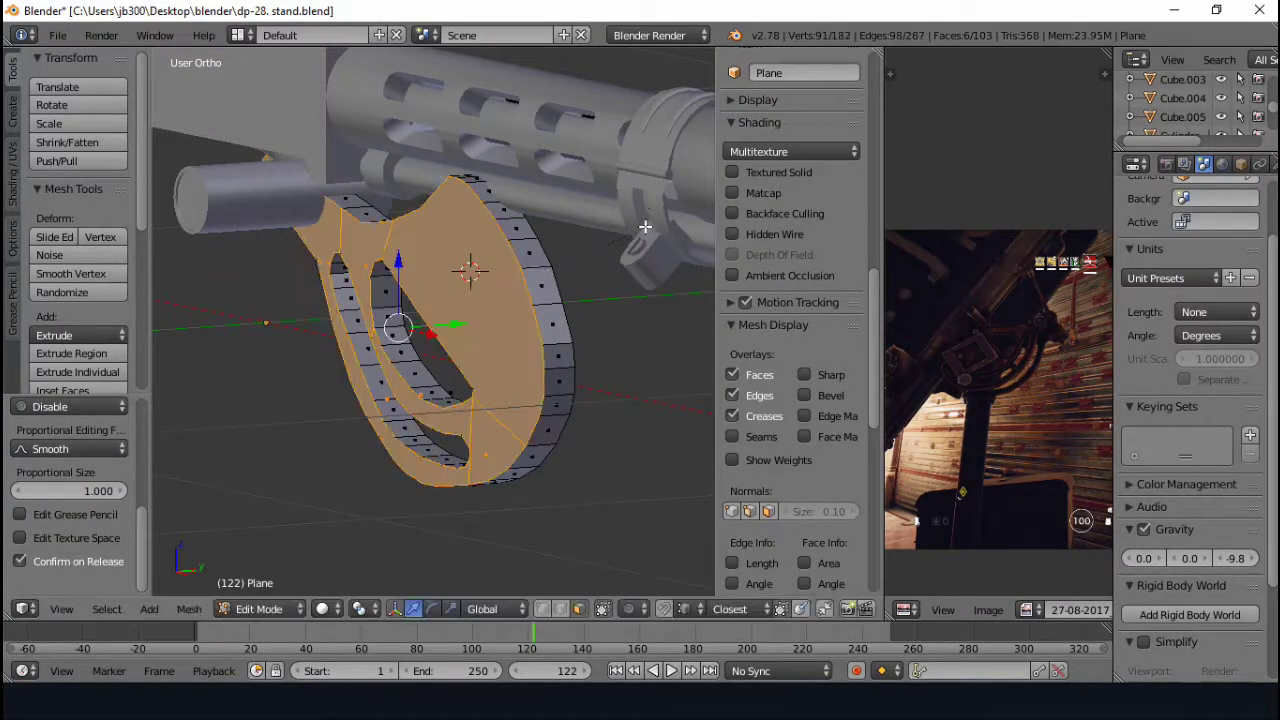
key(i)
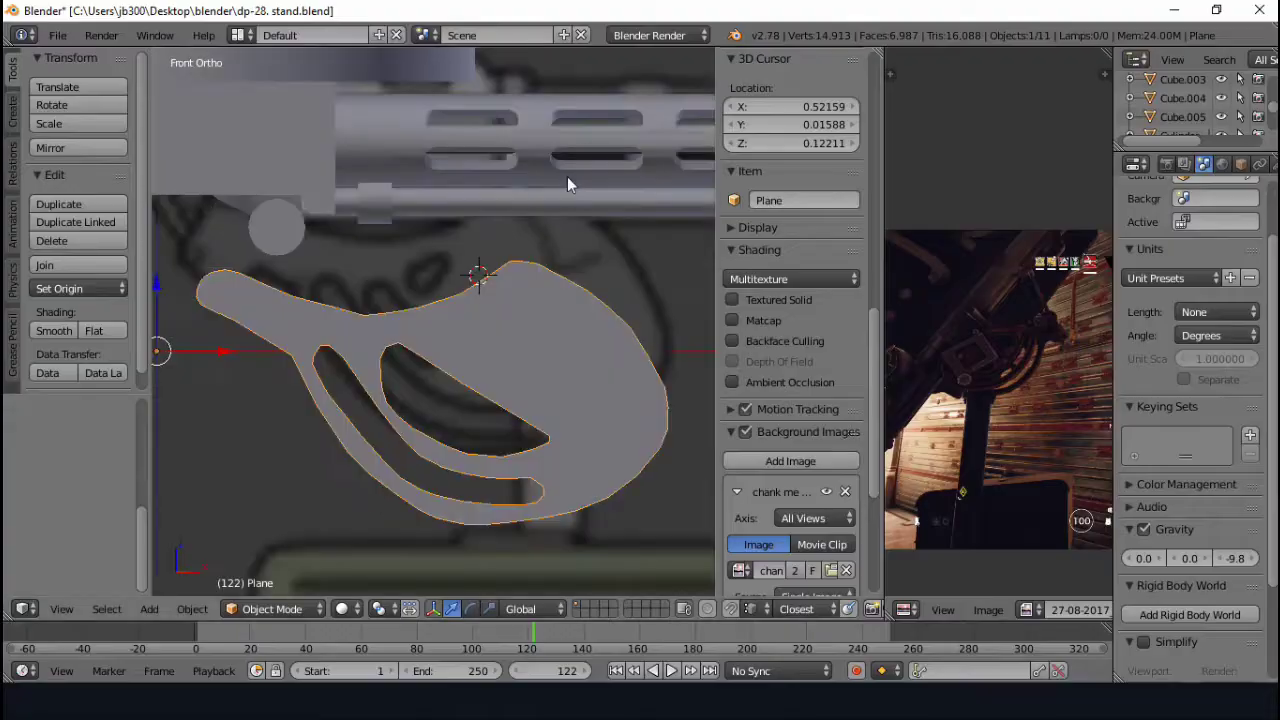
- Select the angled plate Cube.006 in wireframe view and give it a Solidify modifier
scroll(567, 176, down, 3)
right_click(567, 176)
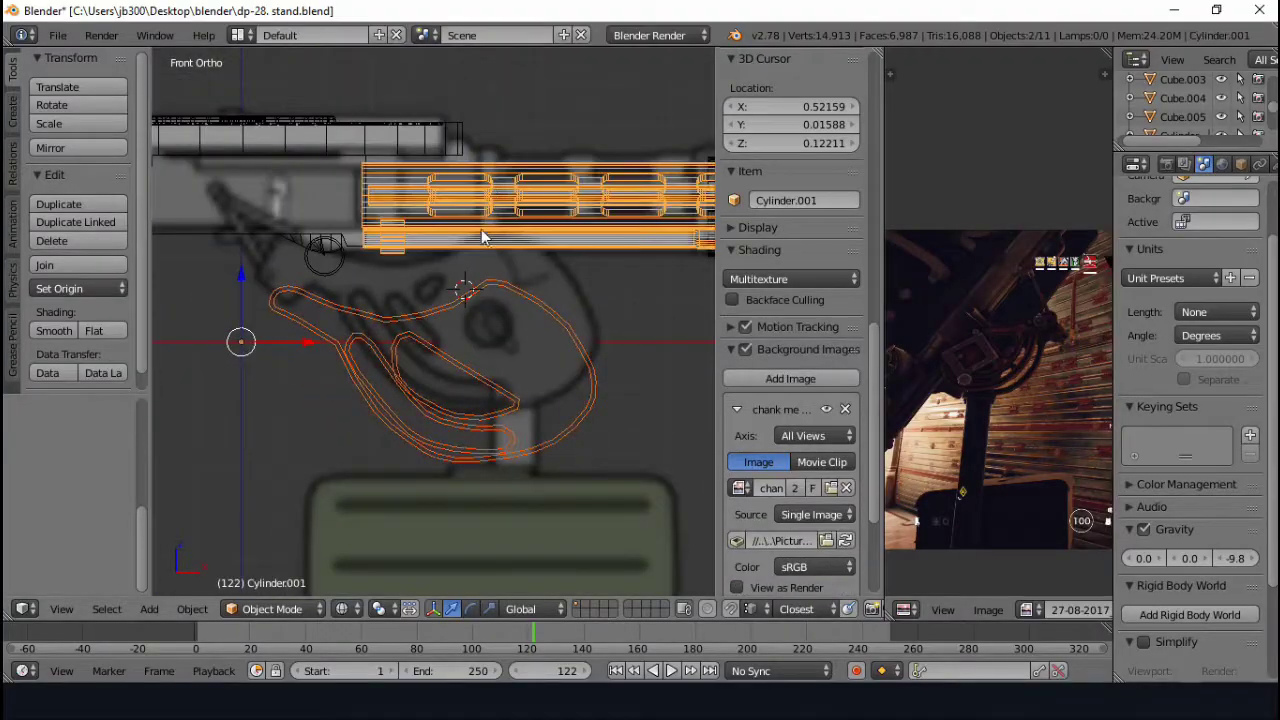
key(z)
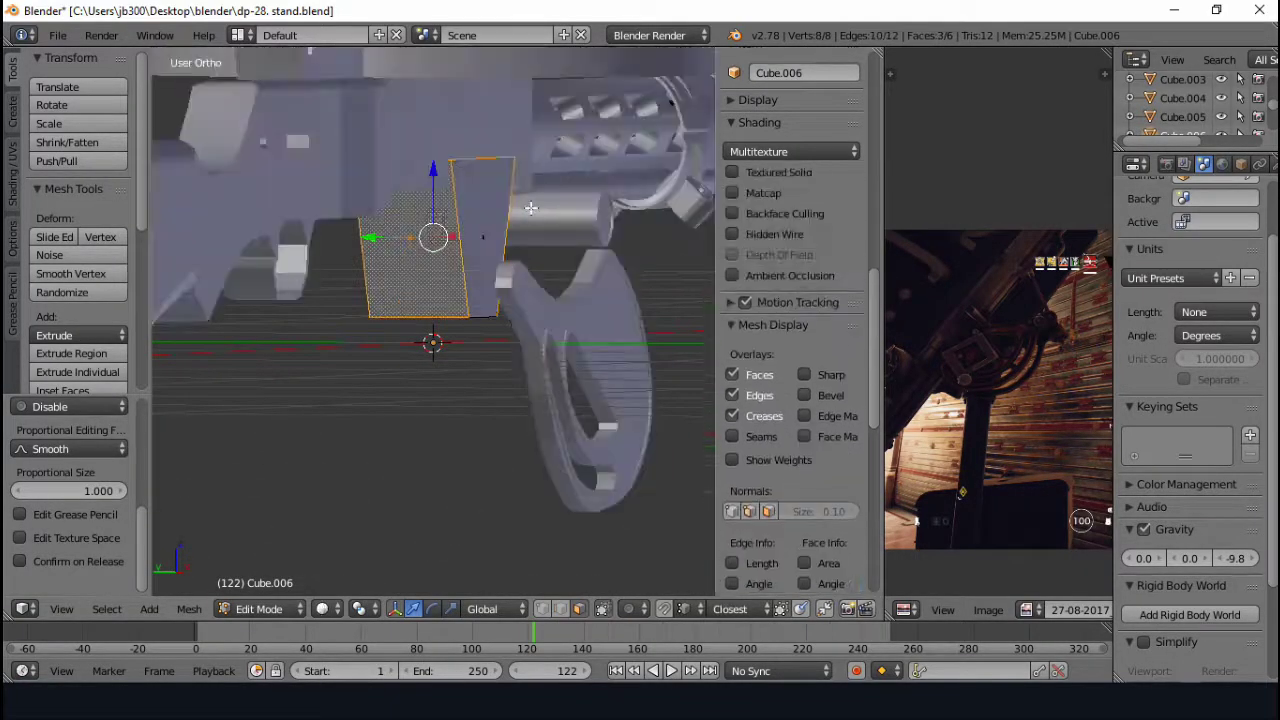
click(905, 494)
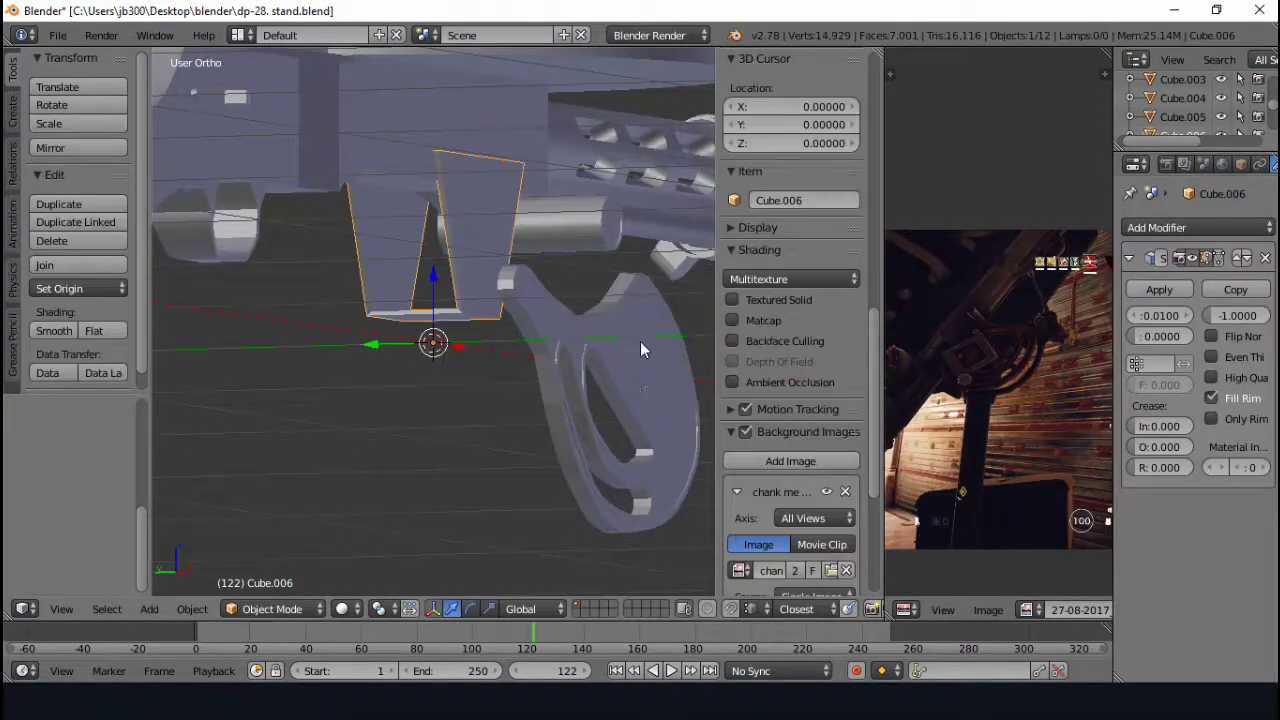
- Bring Edge forward and page ahead through the Tachanka photos to the firing screenshot
click(452, 710)
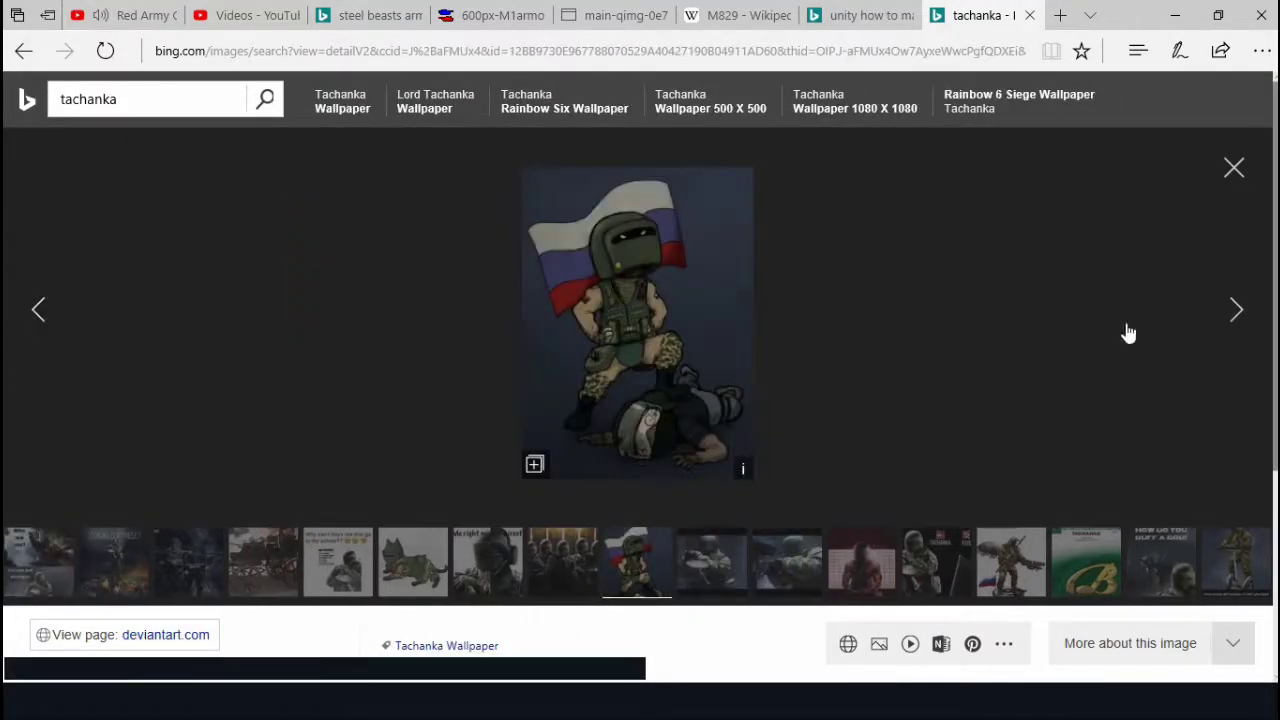
click(1230, 334)
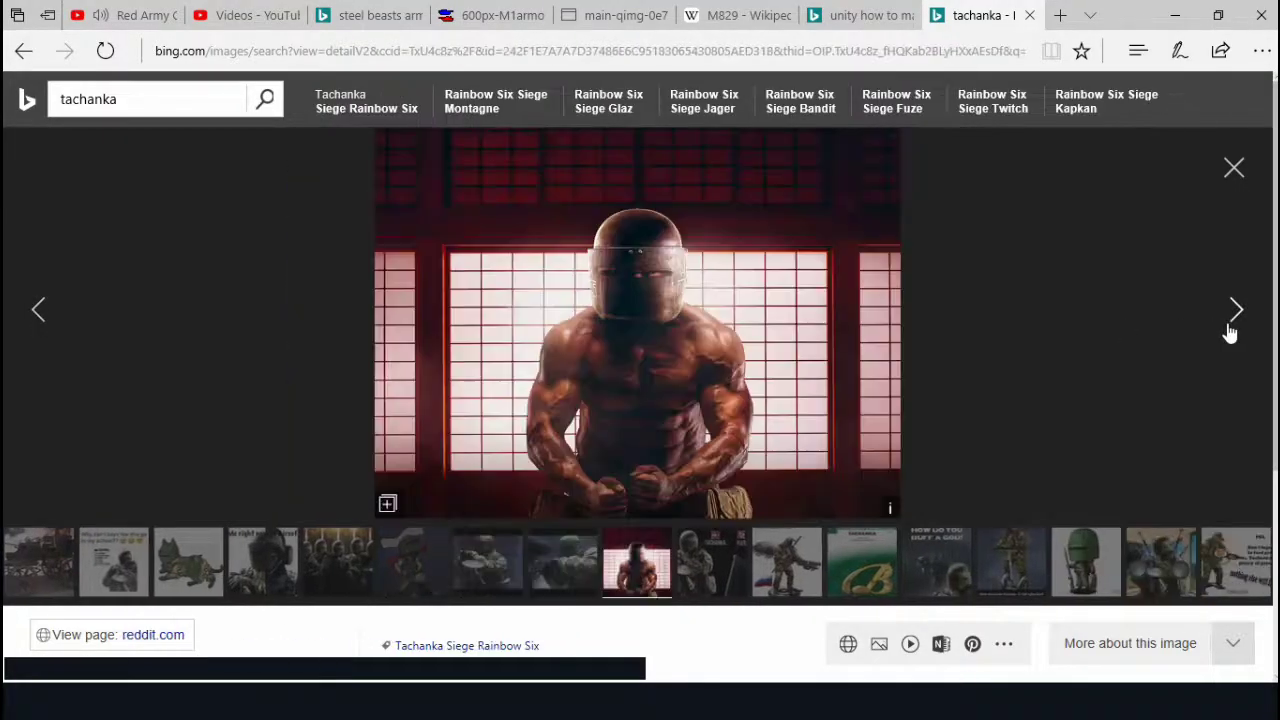
click(1230, 333)
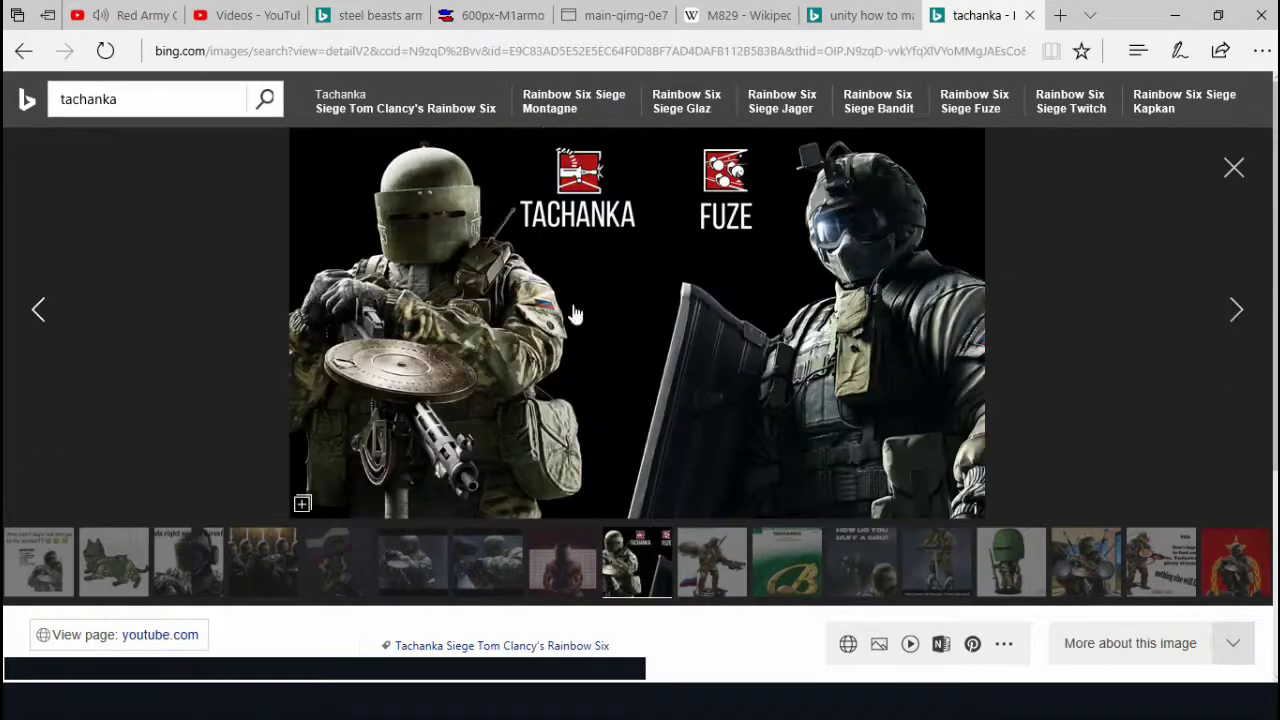
click(1230, 334)
click(1232, 334)
click(1250, 333)
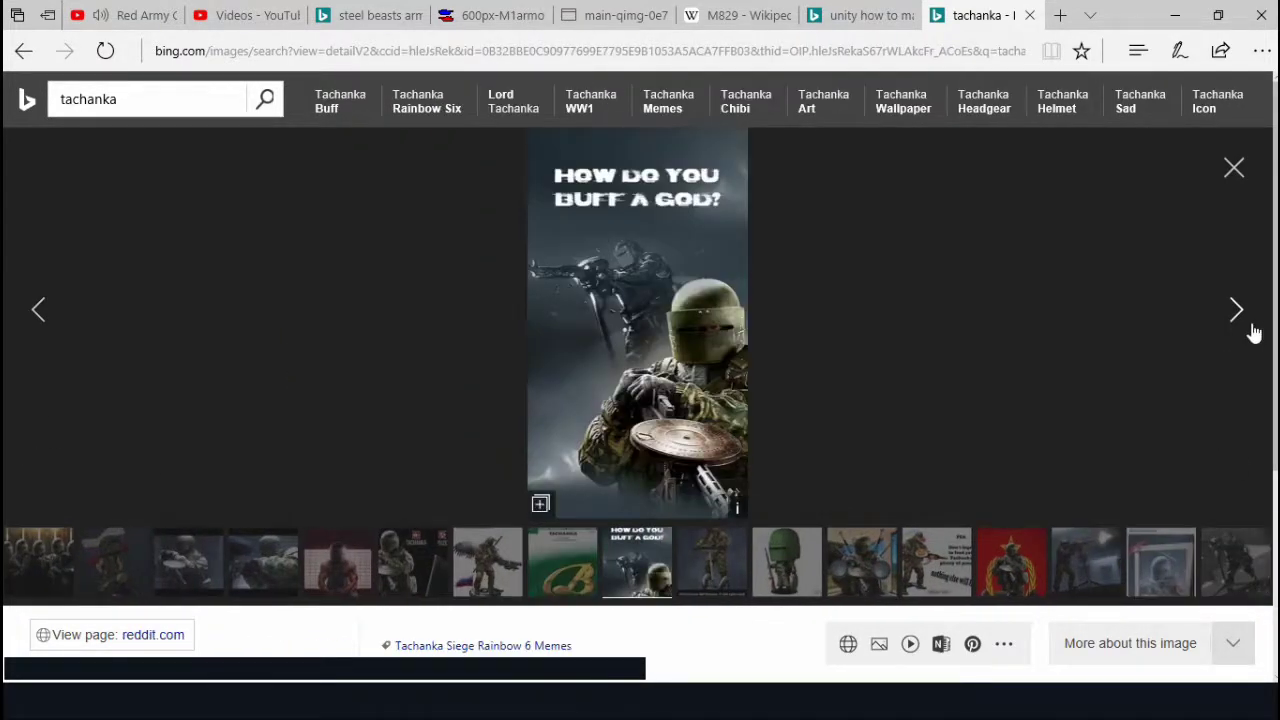
click(1250, 330)
click(1250, 330)
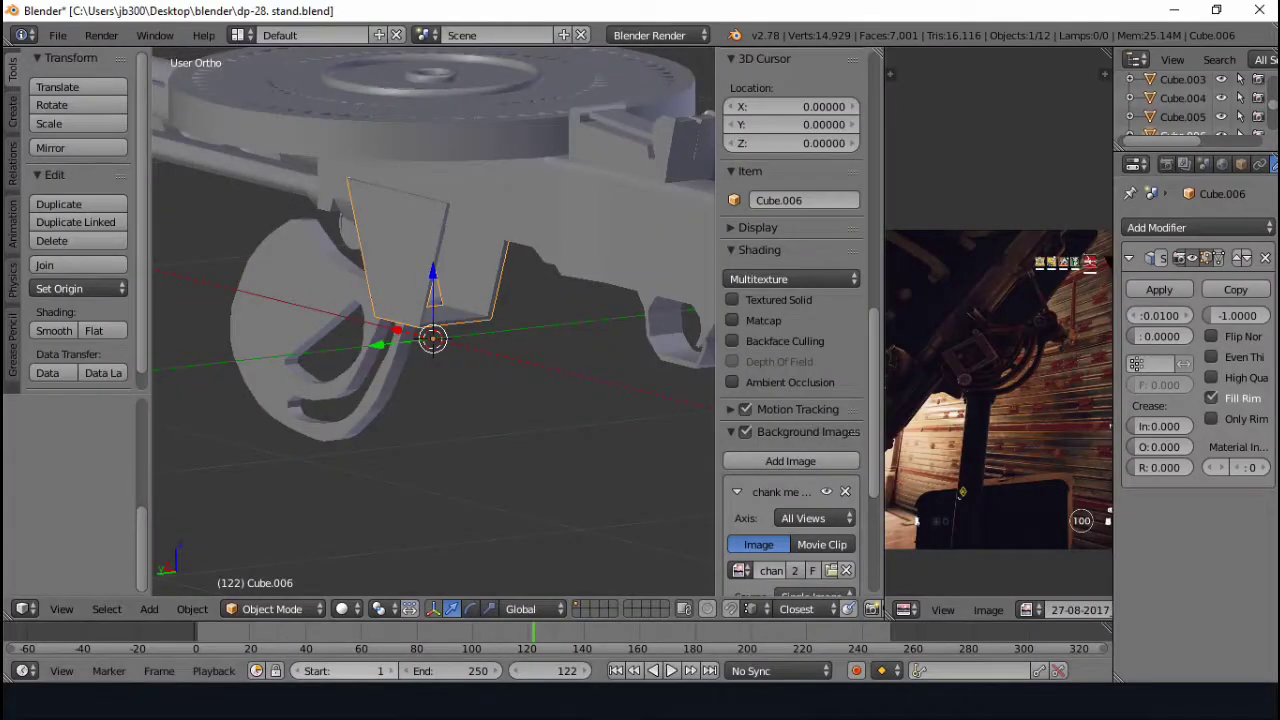
- Add a new cylinder with a Mirror modifier that mirrors across the Y axis
middle_drag(616, 437, 450, 366)
key(shift+a)
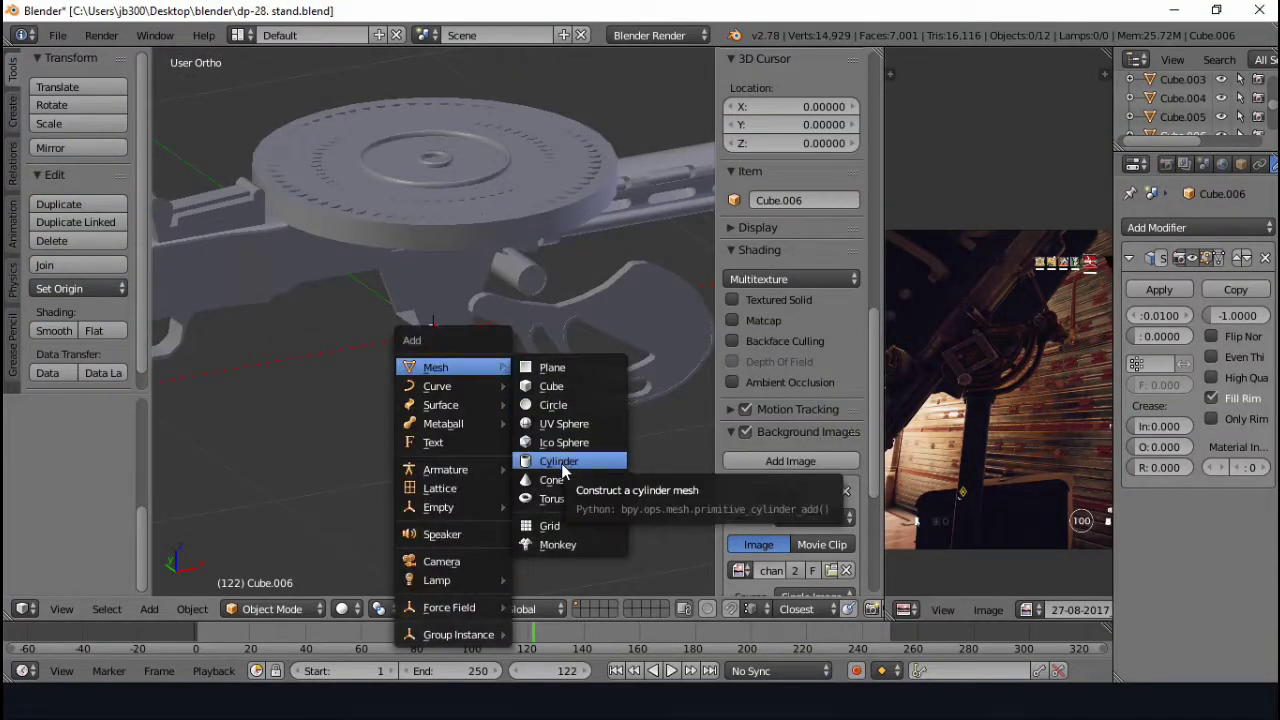
click(561, 463)
key(Tab)
click(1156, 227)
click(880, 418)
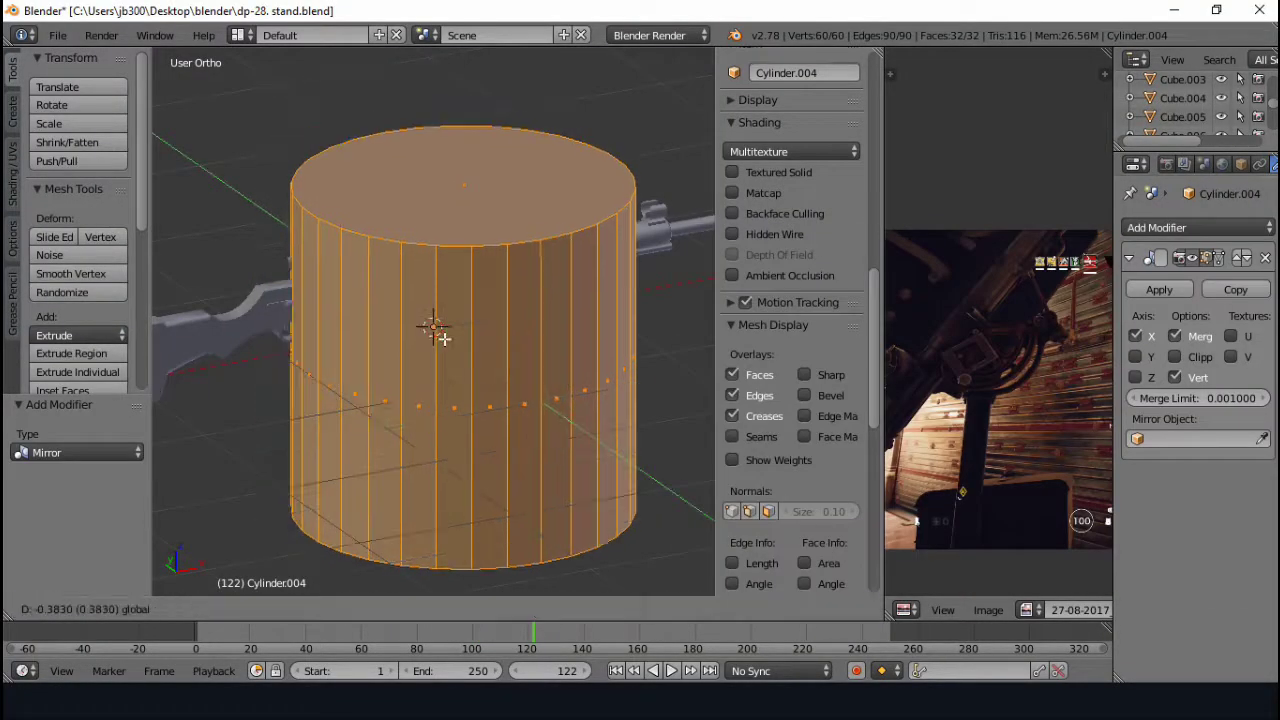
middle_drag(429, 329, 1150, 360)
click(1135, 336)
- Rotate the cylinder 90° around X, shrink it and move it into place under the gun
scroll(663, 363, down, 3)
key(r)
key(x)
key(9)
key(0)
key(Return)
key(s)
middle_drag(430, 330, 560, 430)
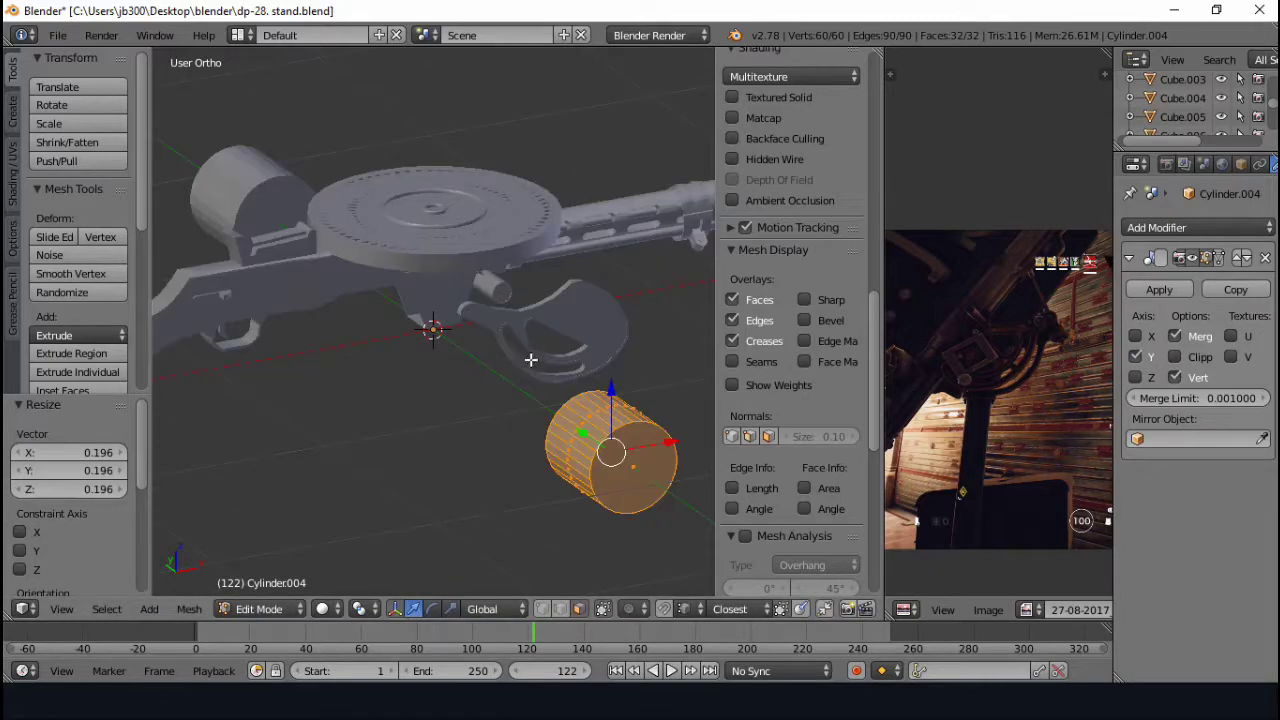
key(g)
click(509, 329)
scroll(509, 329, up, 3)
key(Tab)
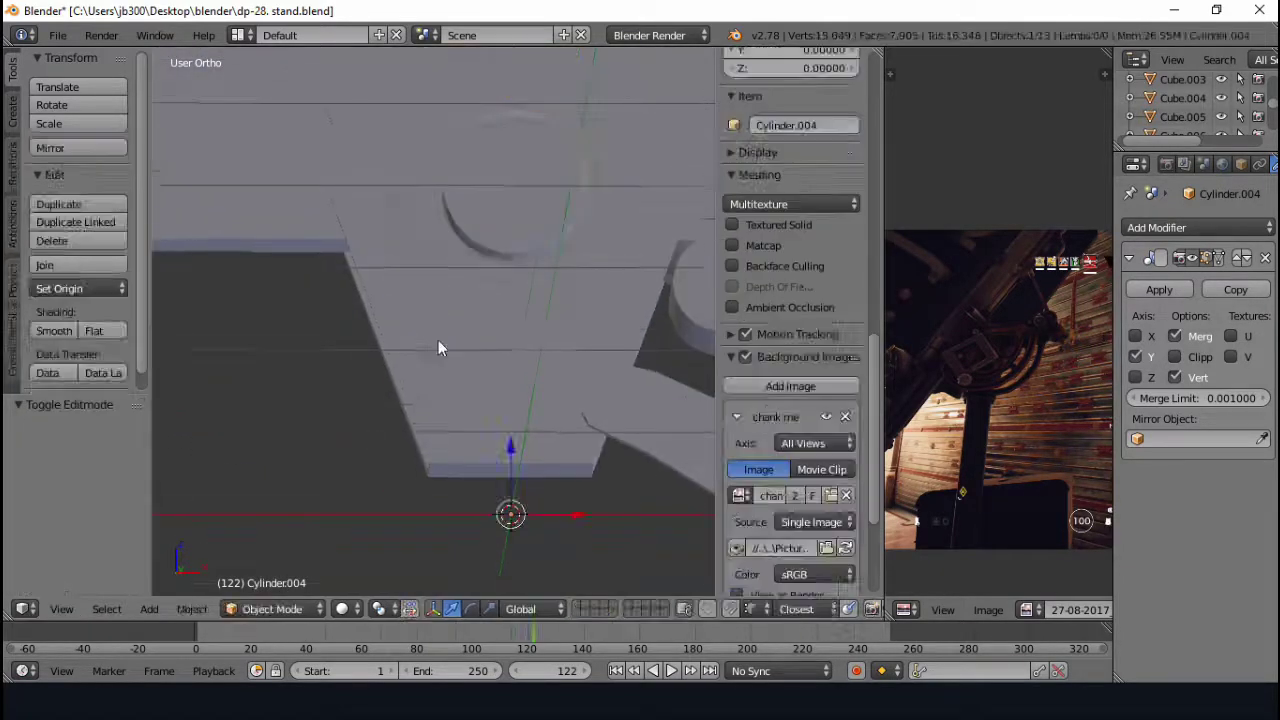
- Check the angled plate Cube.006, then reselect the cylinder and scale it to 0.3
right_click(502, 245)
key(Tab)
key(a)
key(Tab)
right_click(503, 219)
key(Tab)
text(s0.3)
key(Return)
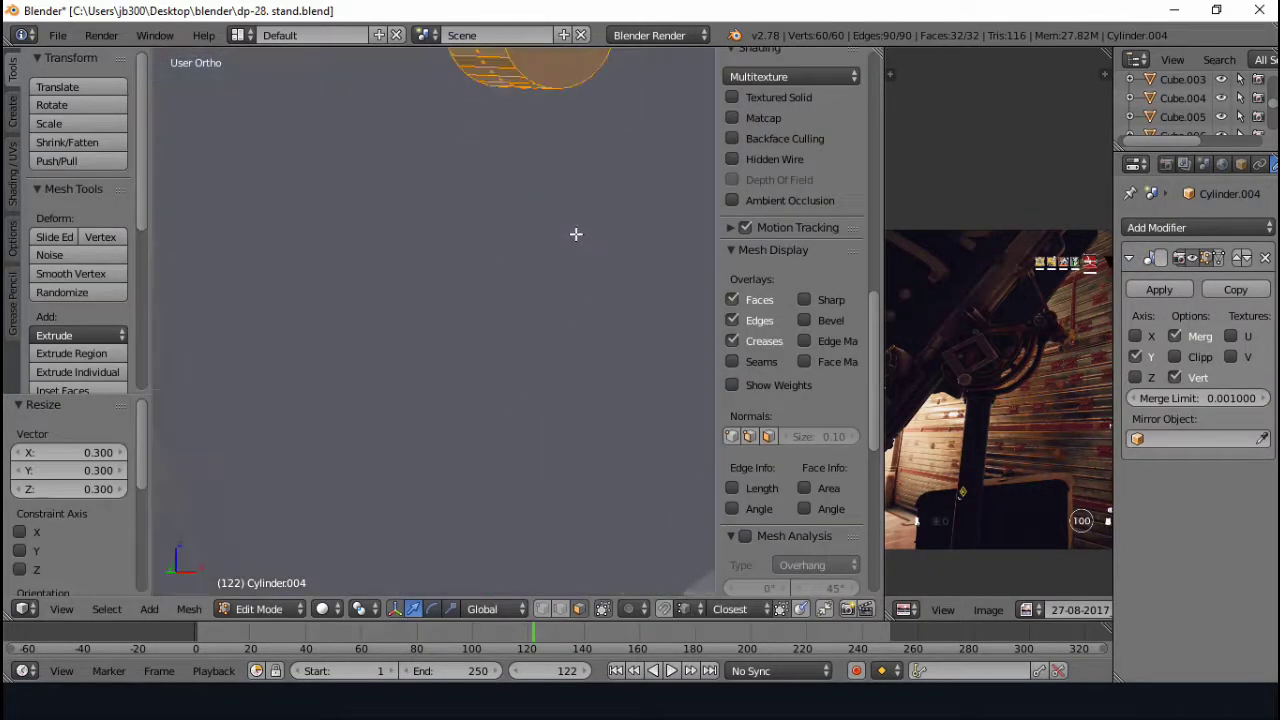
- Move the pin along X, duplicate its geometry in place and return to Object Mode
key(x)
click(293, 303)
scroll(293, 303, up, 4)
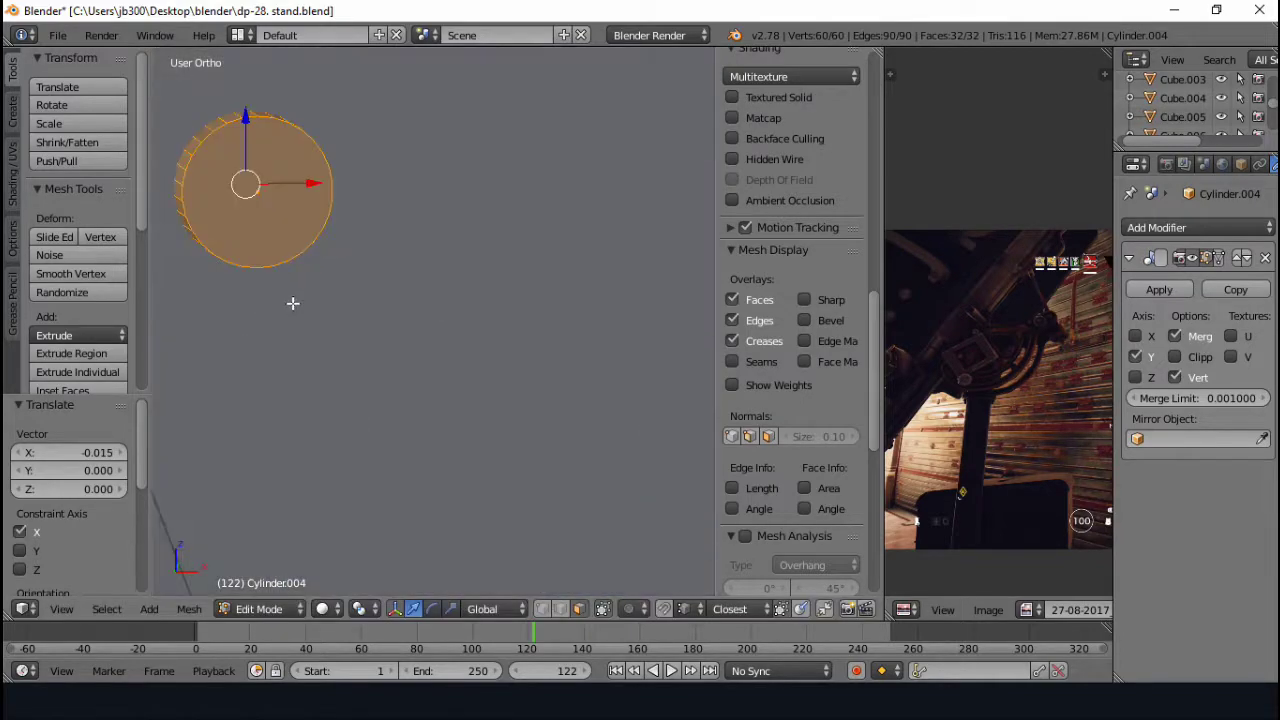
click(587, 253)
scroll(587, 253, down, 3)
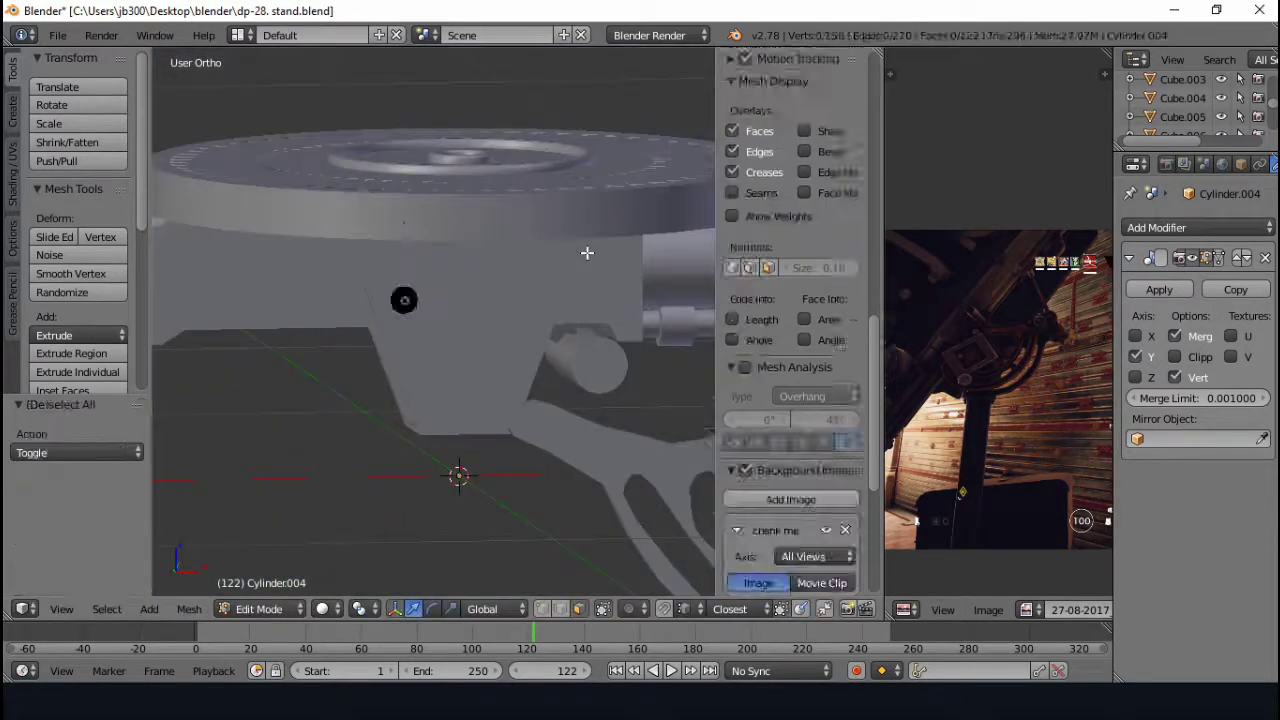
key(shift+d)
right_click(470, 298)
key(Tab)
middle_drag(505, 298, 511, 278)
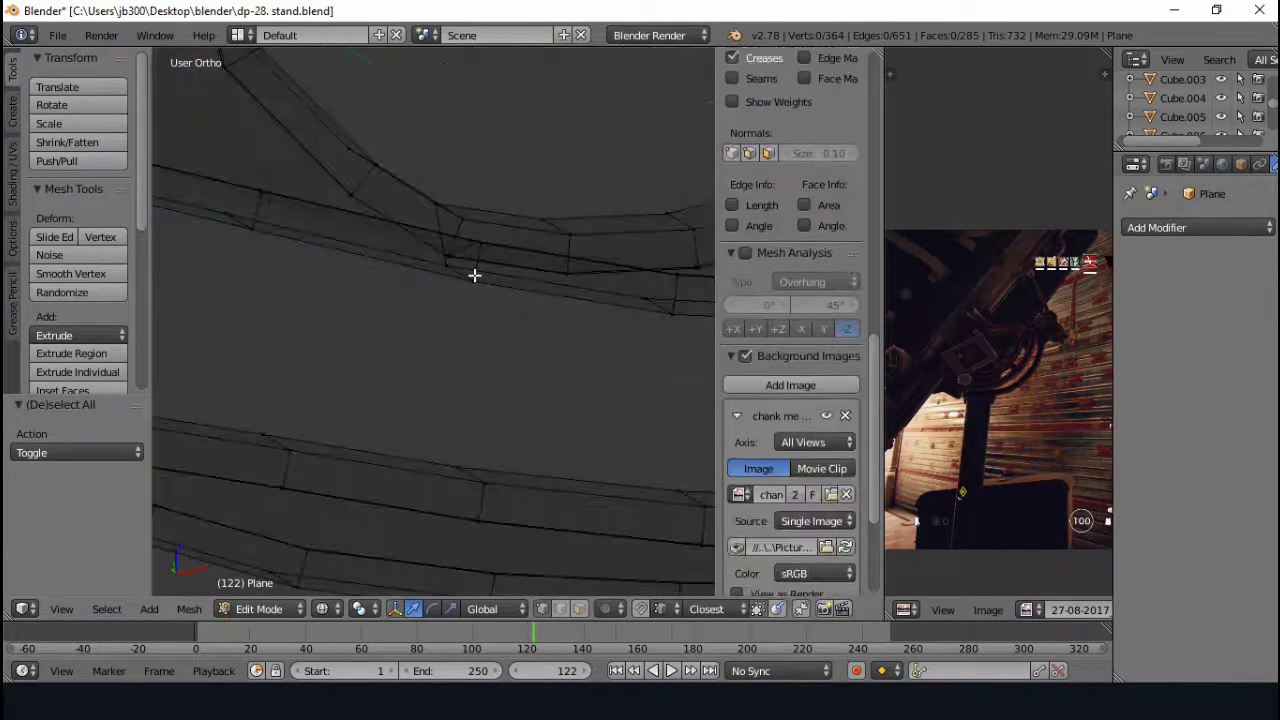
- Move an edge loop on the guard plate's rim vertically along Z
alt+right_click(348, 285)
key(g)
key(z)
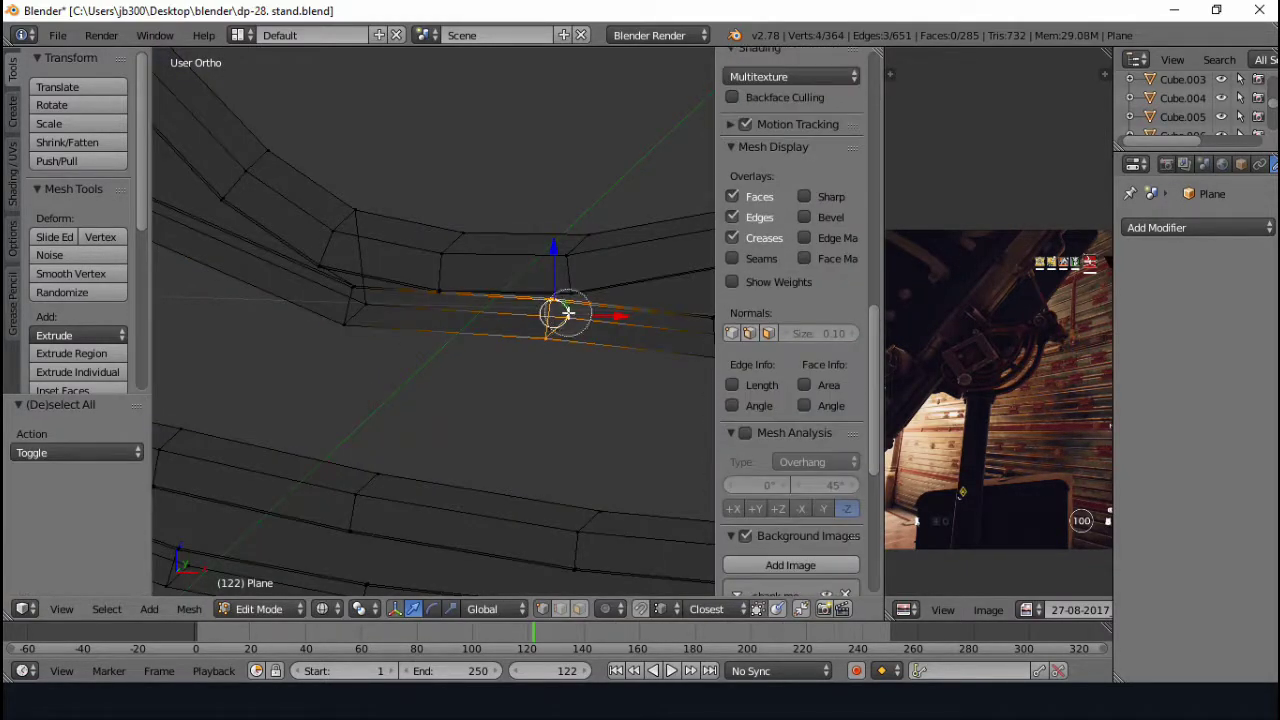
key(g)
key(z)
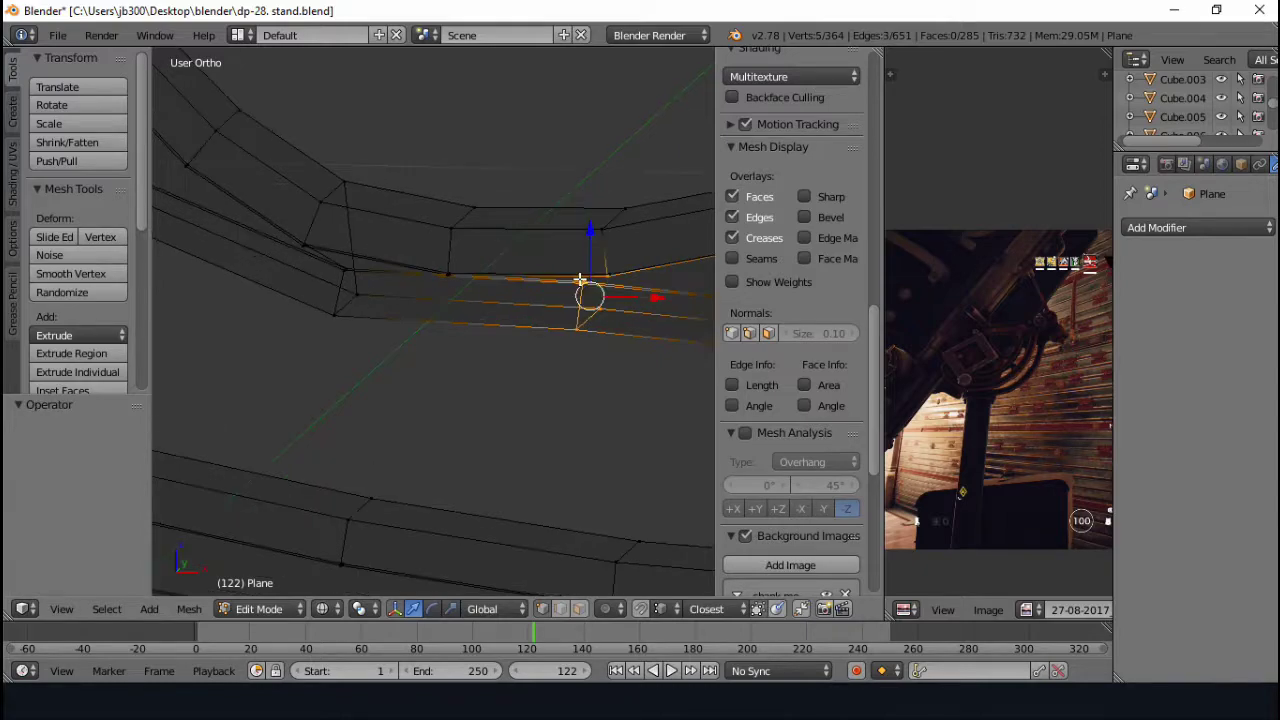
key(z)
key(a)
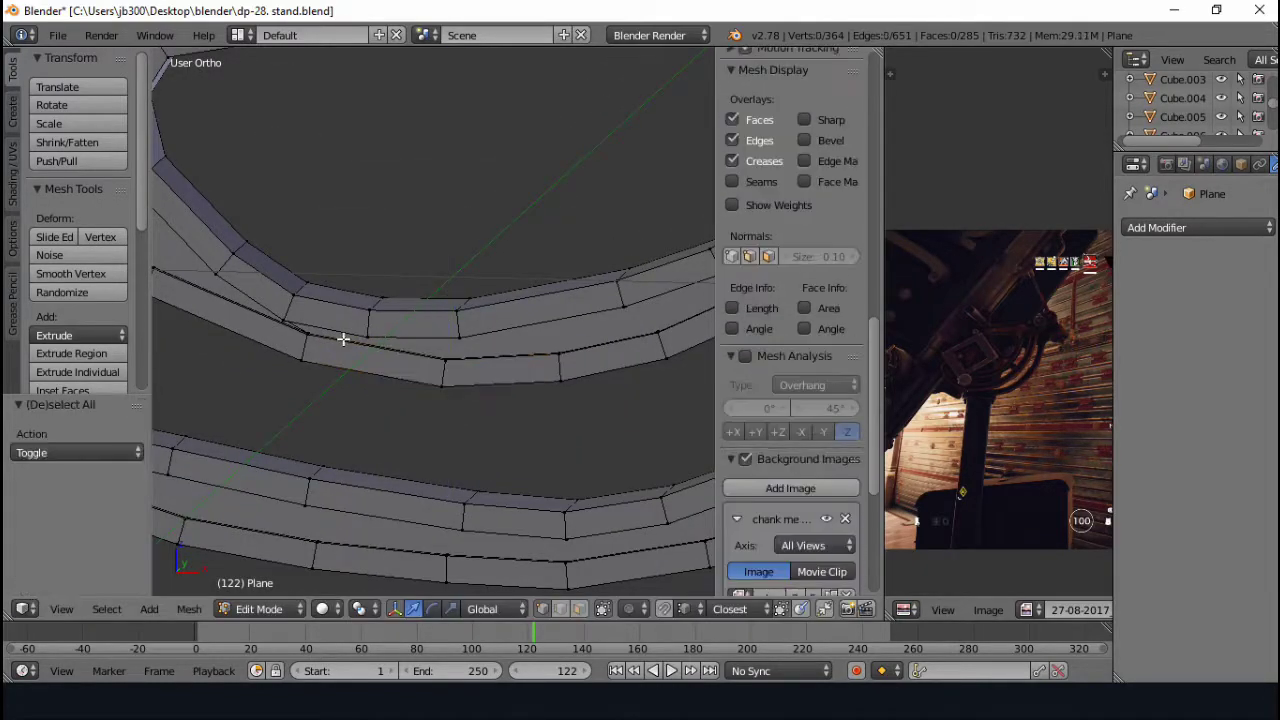
- Lower a loop of rim vertices slightly along Z and check the rim
right_click(310, 352)
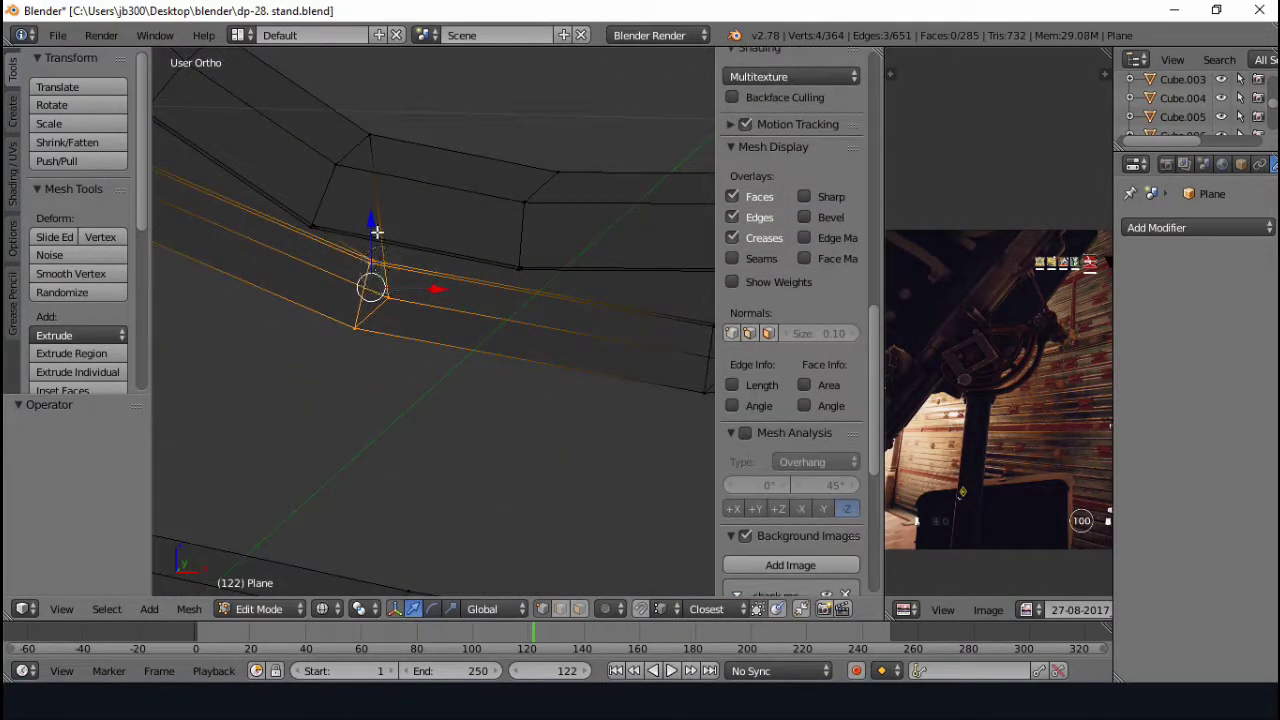
drag(376, 232, 376, 234)
key(z)
scroll(306, 277, down, 3)
middle_drag(306, 277, 249, 260)
scroll(317, 211, up, 3)
scroll(320, 218, down, 1)
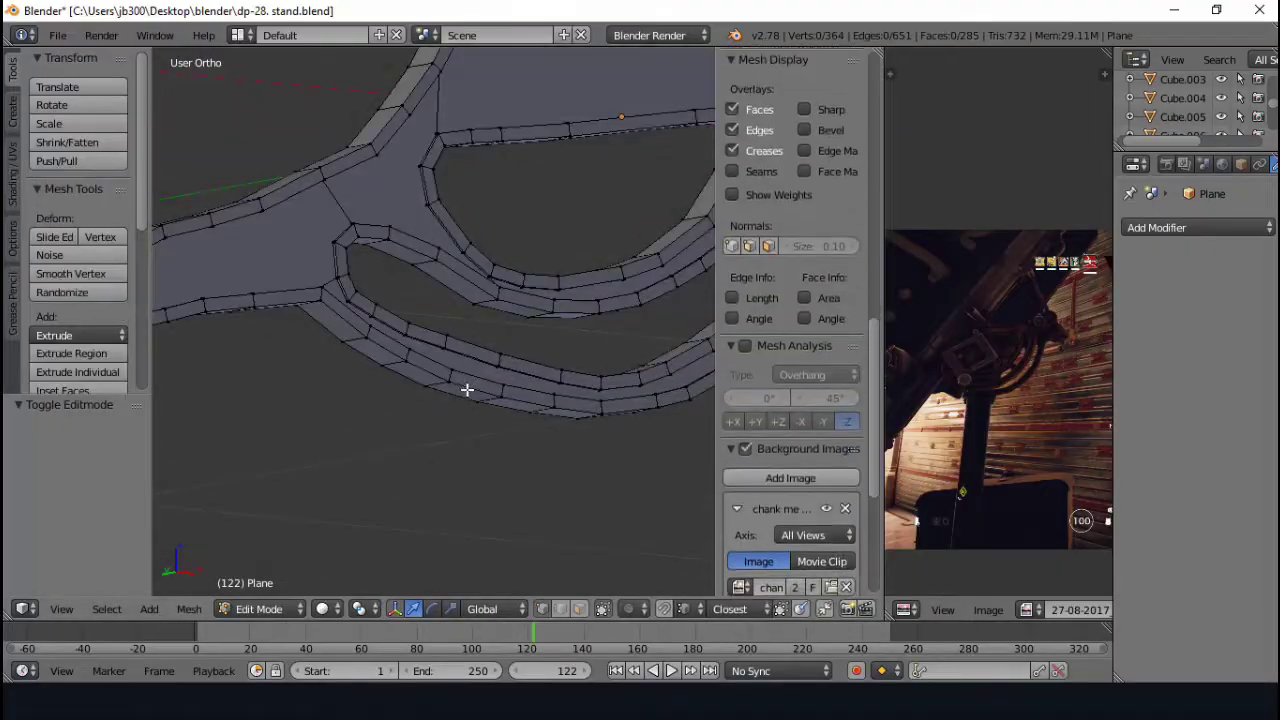
key(z)
- Adjust the height of a single rim edge, then review the plate in solid shading
right_click(580, 420)
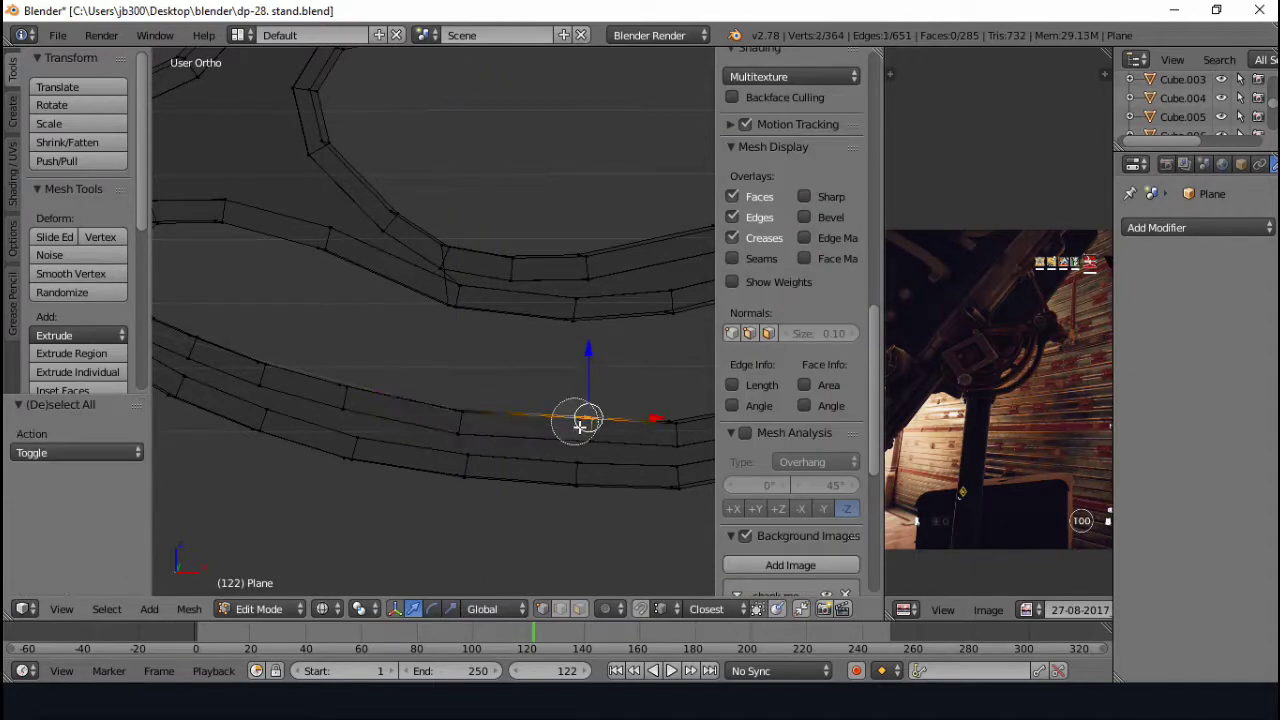
click(593, 373)
scroll(251, 371, down, 2)
middle_drag(257, 320, 651, 471)
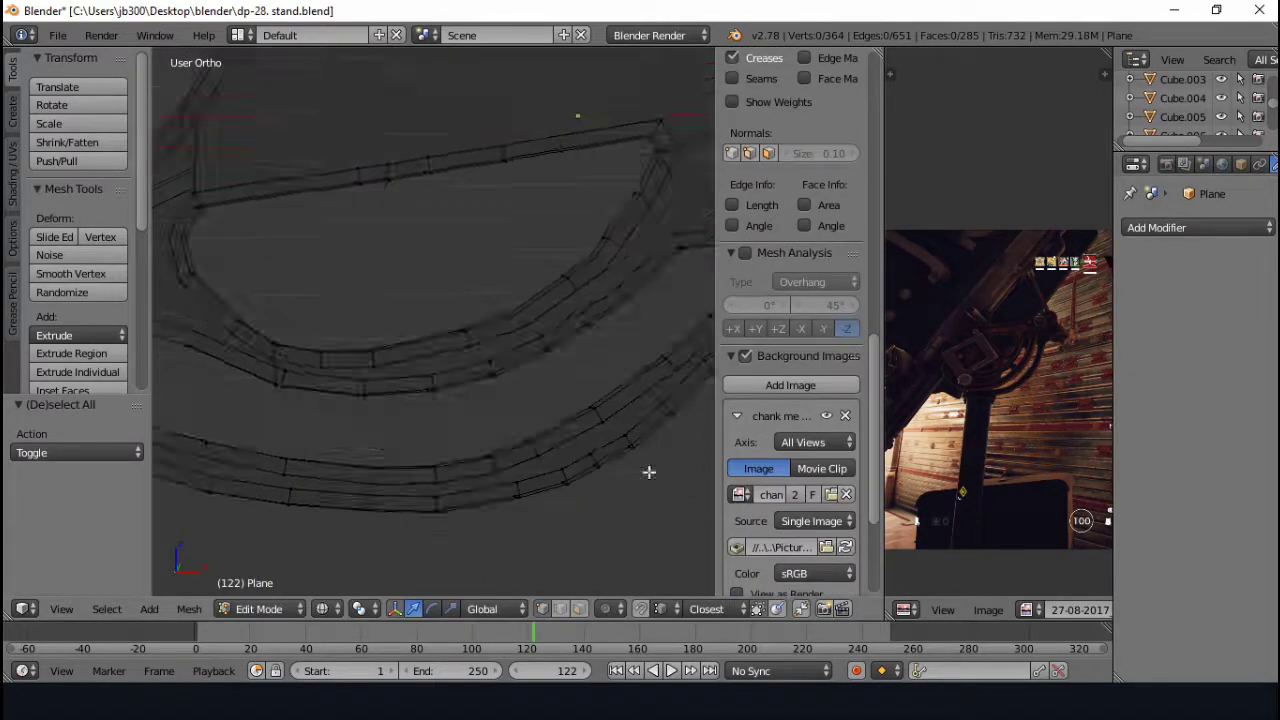
scroll(498, 408, up, 3)
click(493, 344)
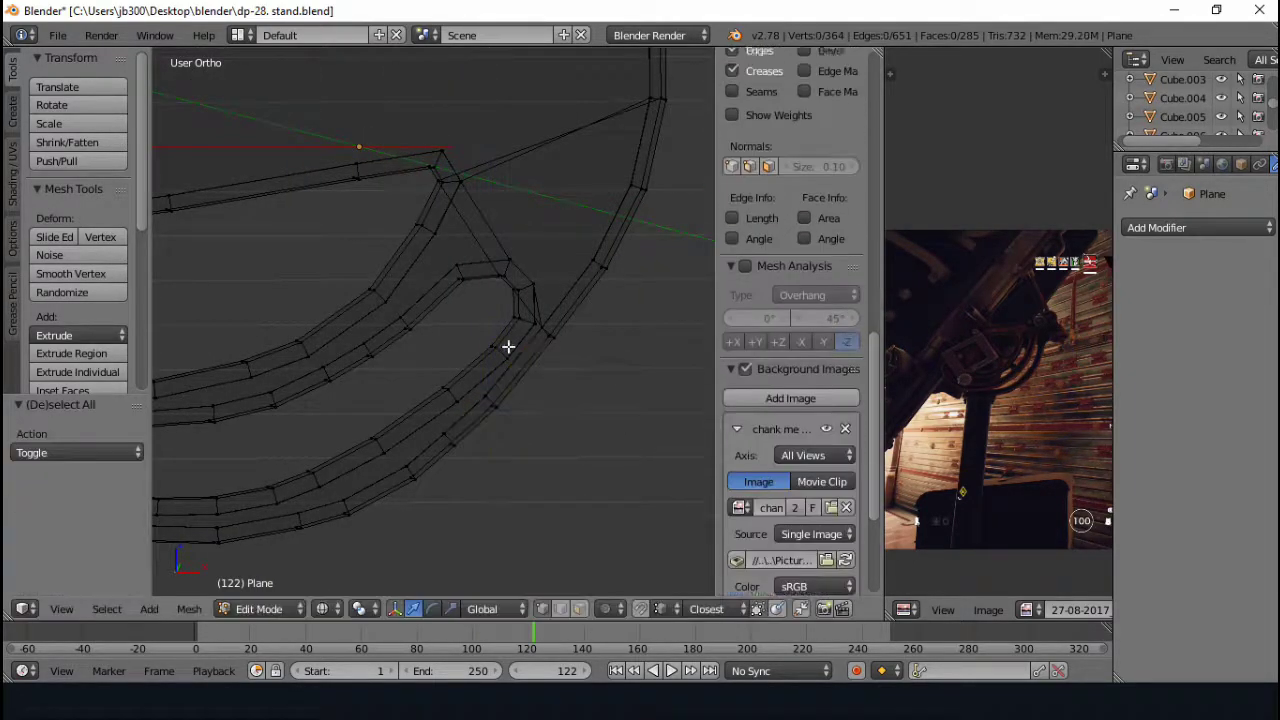
key(Tab)
key(z)
mouse_move(380, 443)
middle_down()
mouse_move(369, 429)
mouse_move(603, 341)
middle_up()
- Compare the model against the reference images in the browser
click(455, 710)
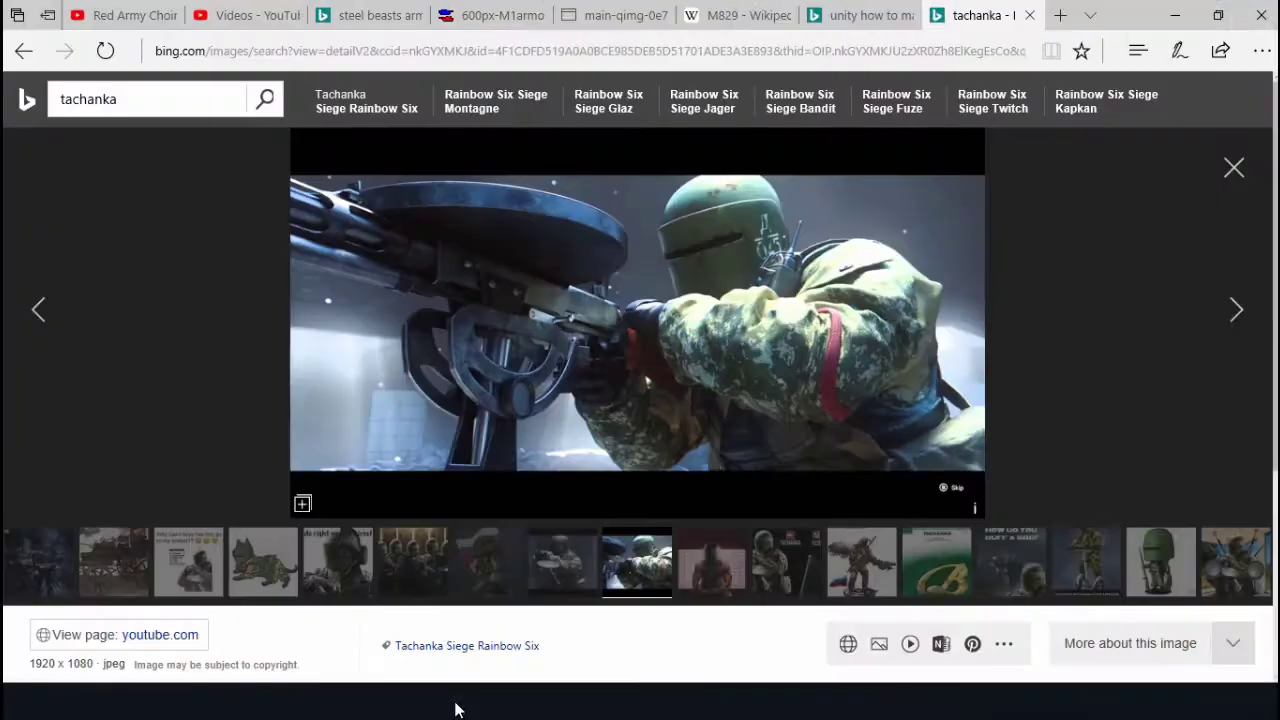
click(39, 312)
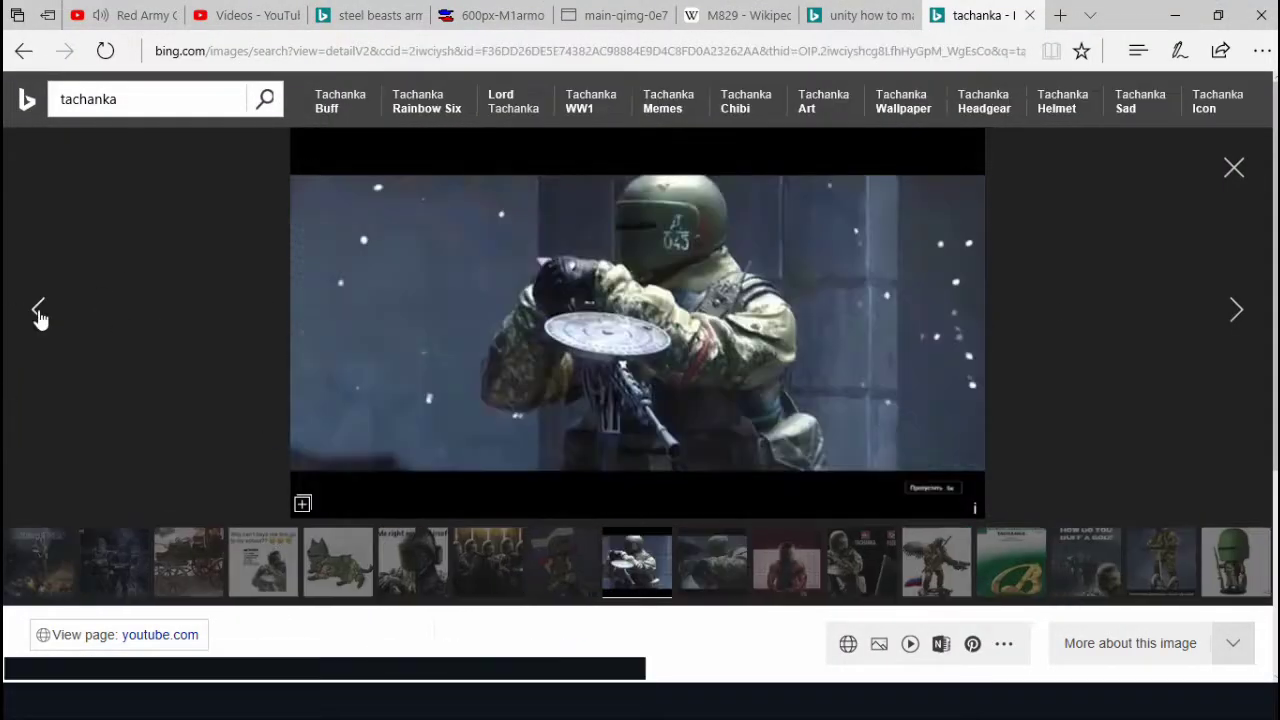
click(1238, 335)
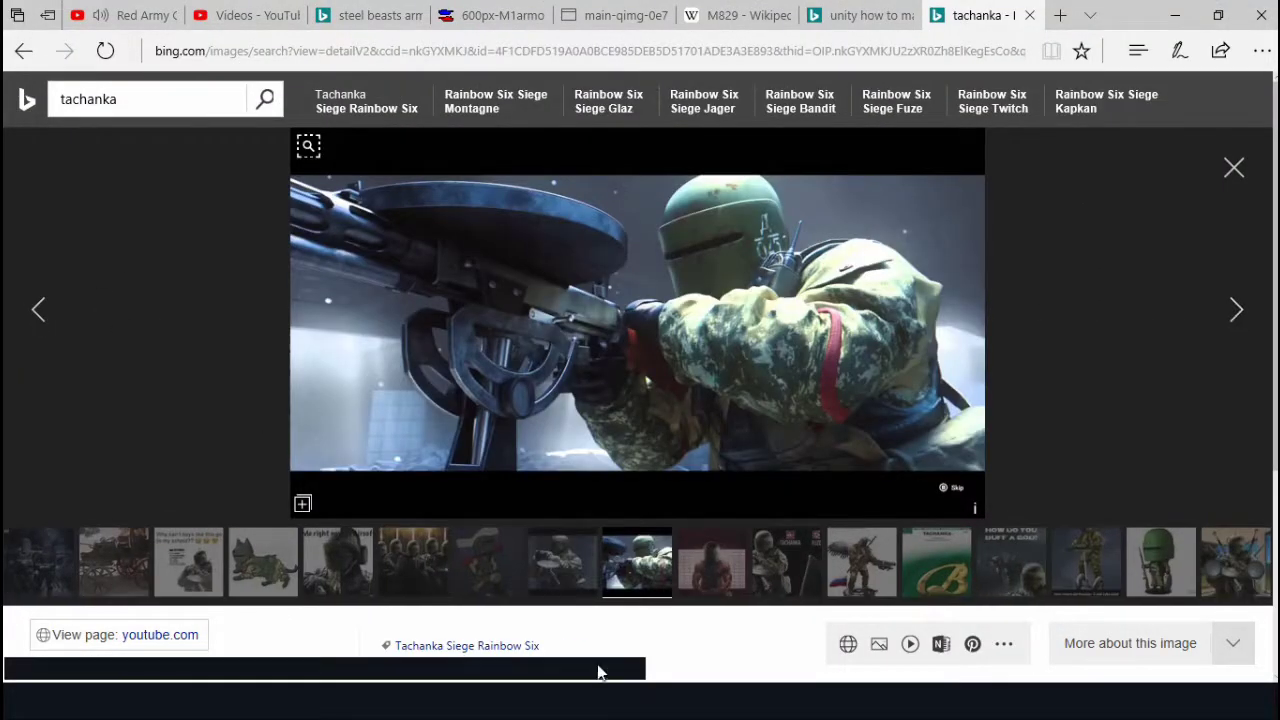
click(443, 717)
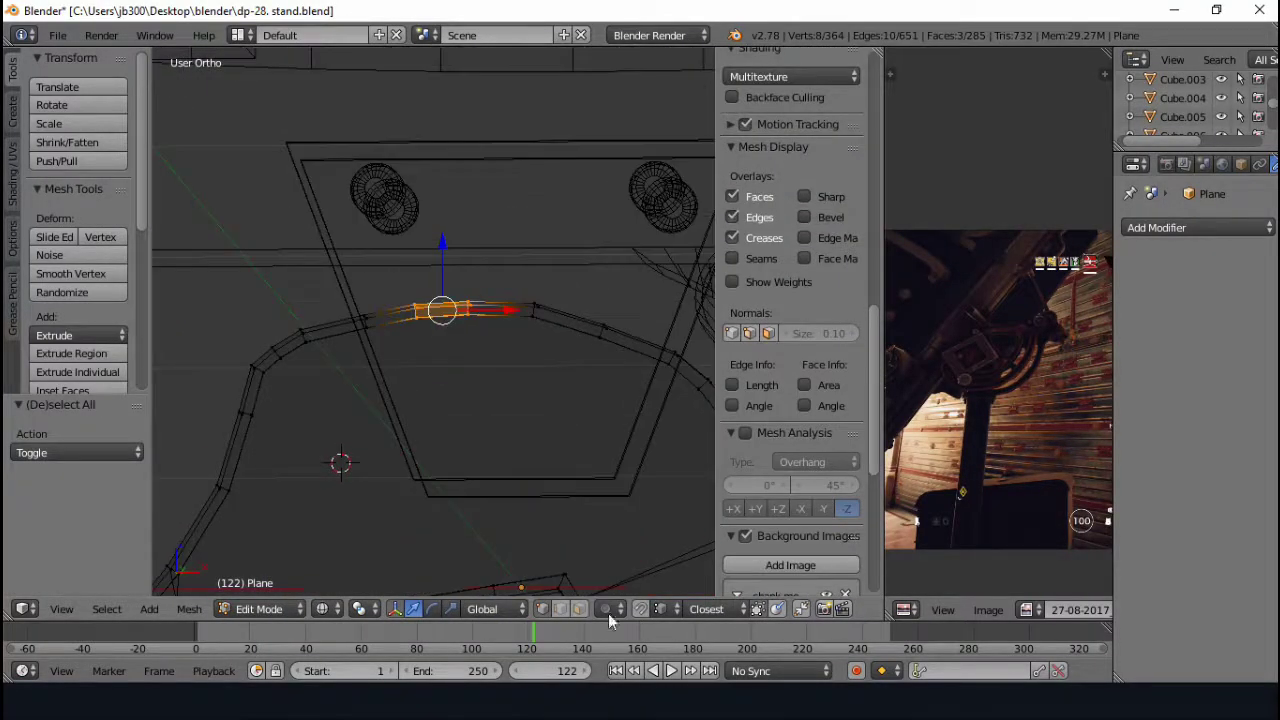
- Select edges of the guard outline and move them along Z
right_click(307, 341)
right_click(309, 337)
key(KP_Decimal)
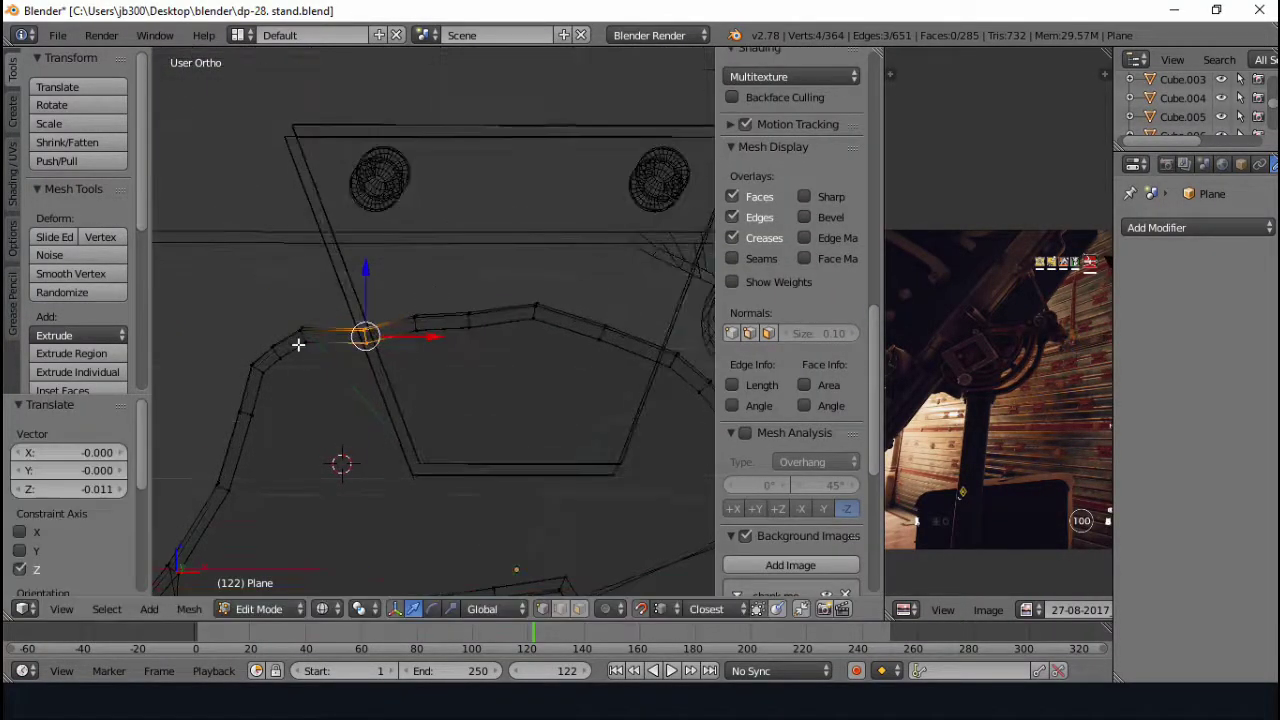
right_click(386, 342)
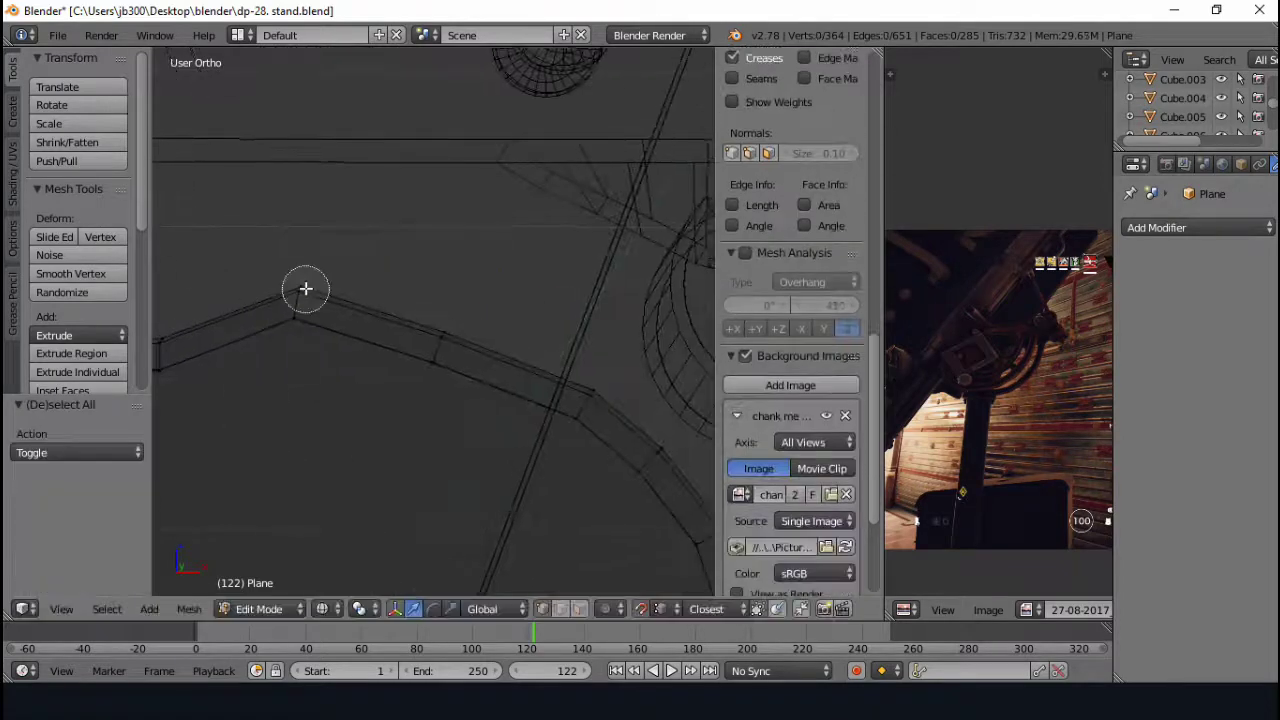
middle_drag(166, 331, 432, 344)
key(g)
key(z)
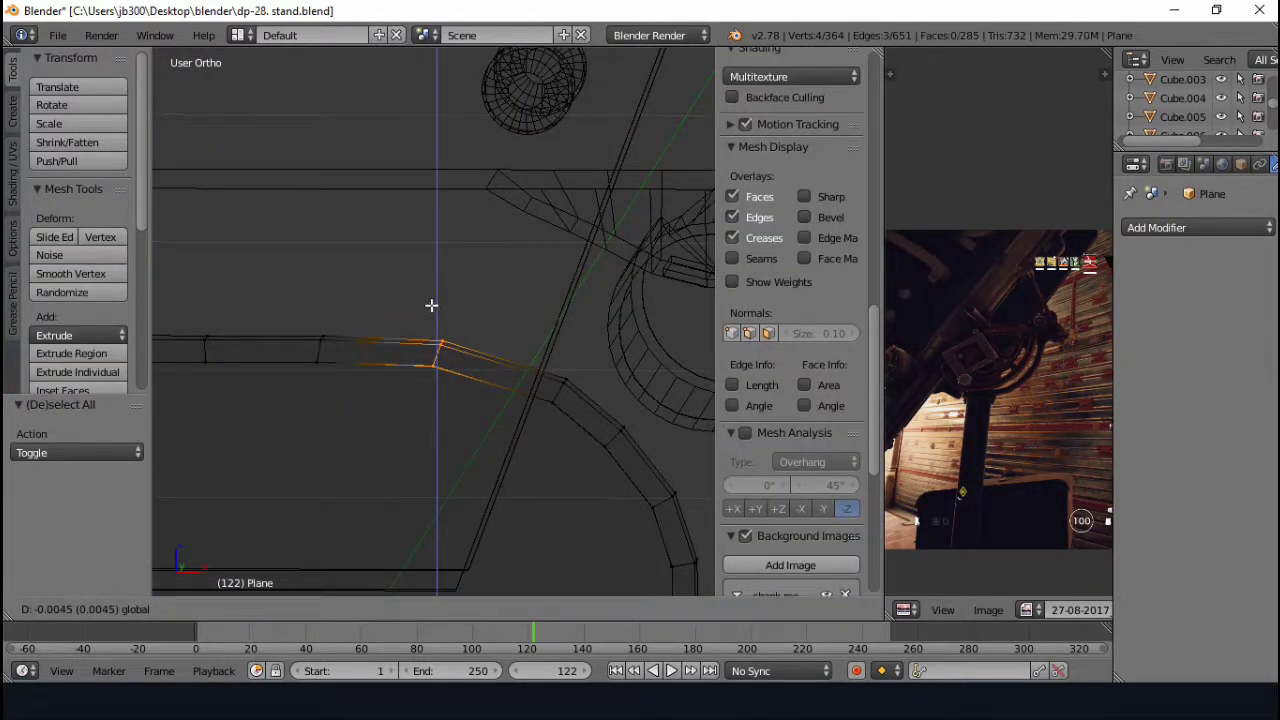
- Check the guard shape, then nudge the top loop vertically
key(Tab)
key(z)
mouse_move(366, 506)
middle_down()
mouse_move(357, 449)
mouse_move(451, 437)
middle_up()
key(Tab)
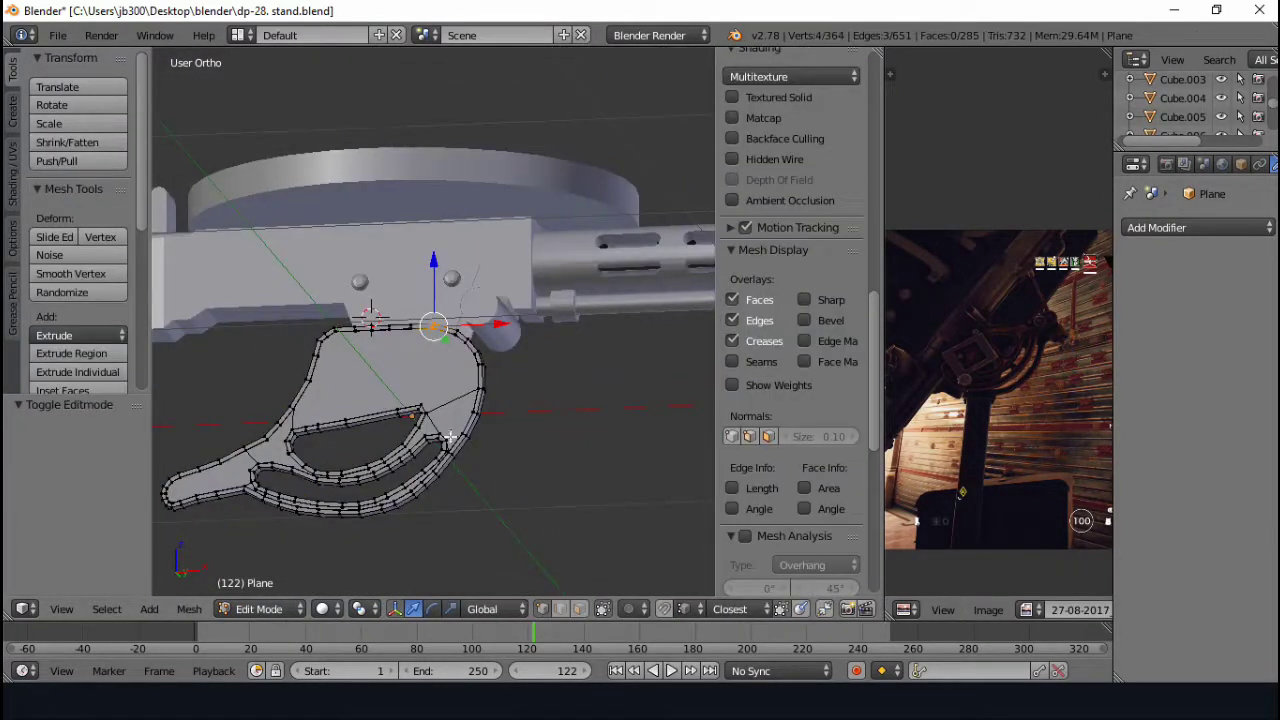
key(z)
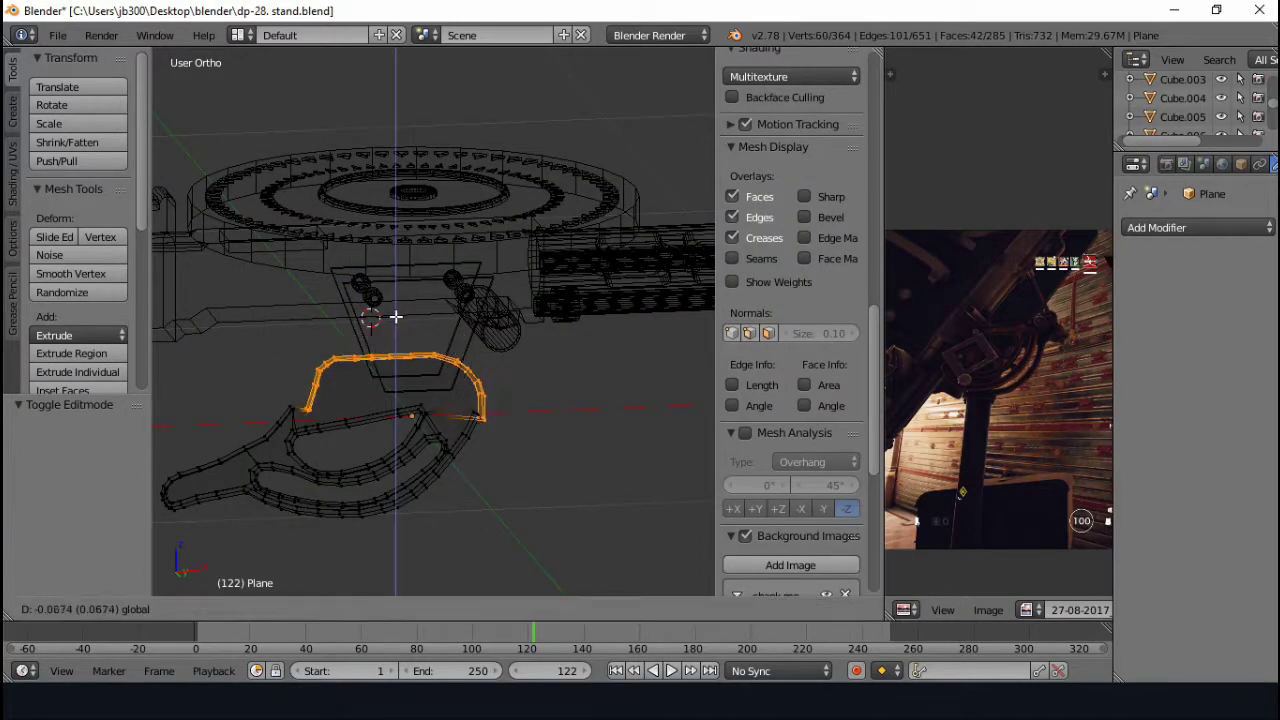
scroll(422, 378, up, 5)
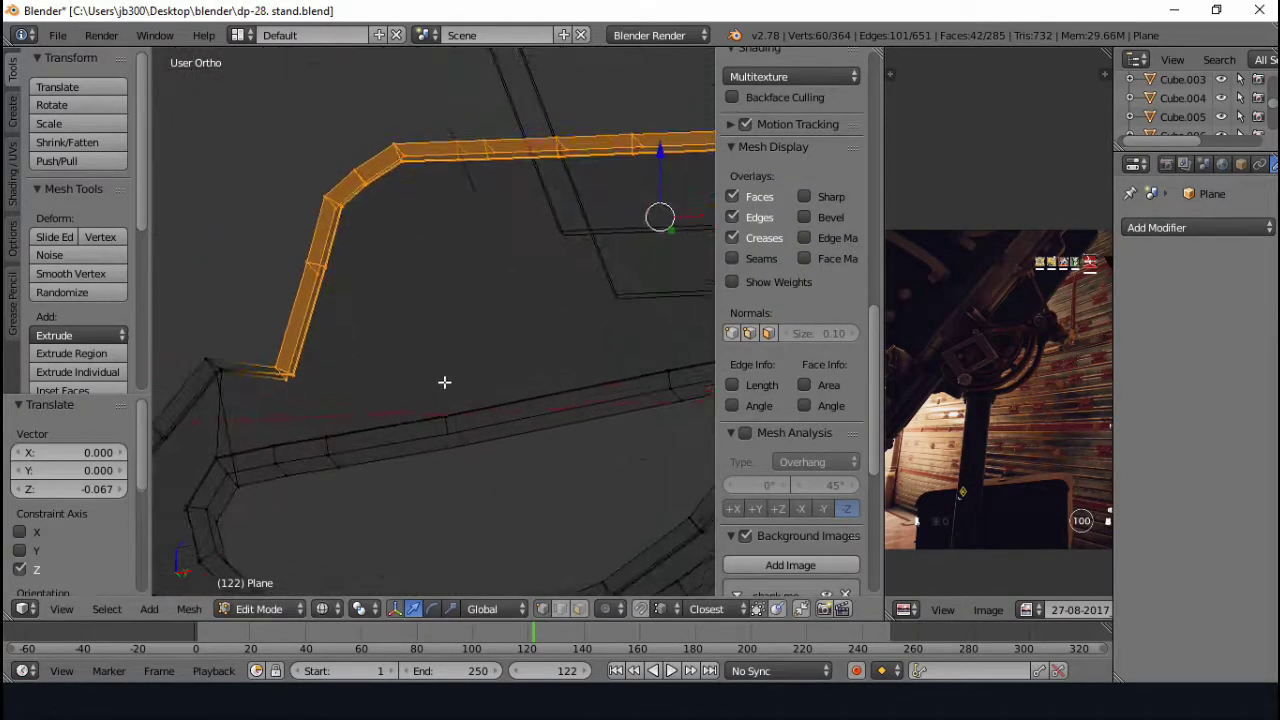
click(594, 143)
scroll(472, 170, down, 4)
- Circle-select the outline's right corner segment and adjust its position
key(a)
key(c)
drag(570, 240, 633, 305)
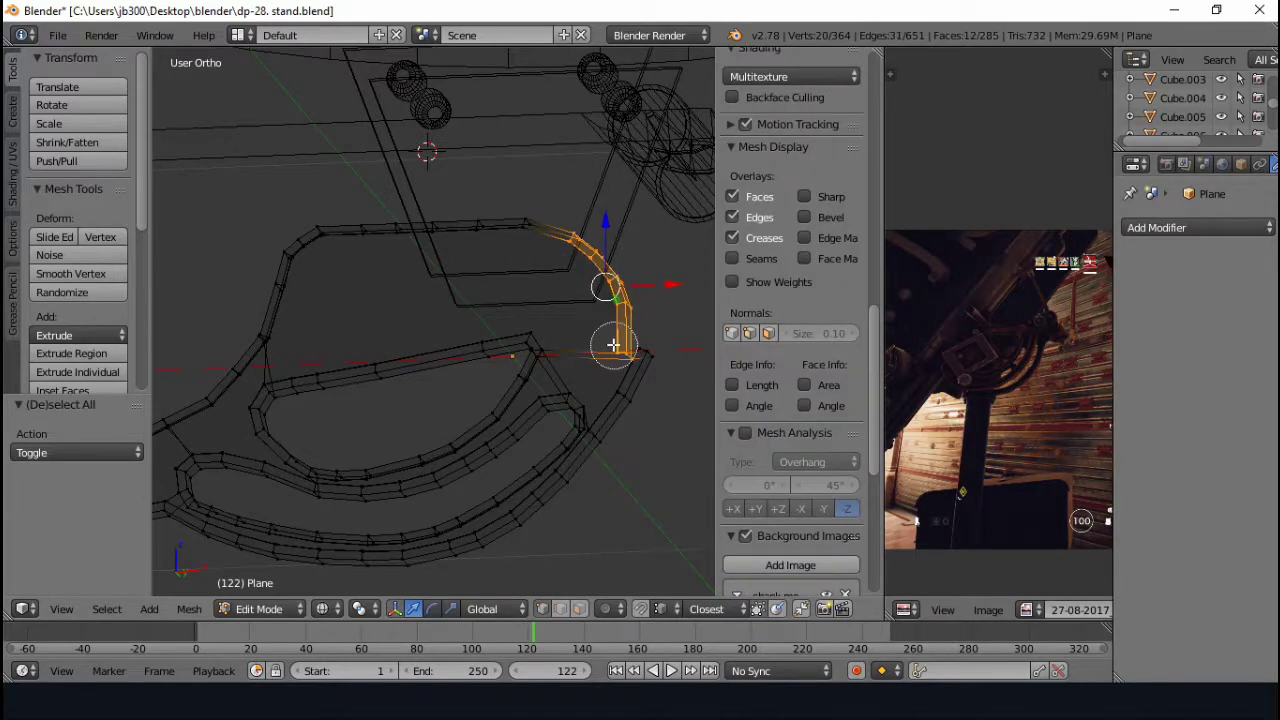
key(Escape)
key(a)
key(z)
scroll(391, 400, down, 3)
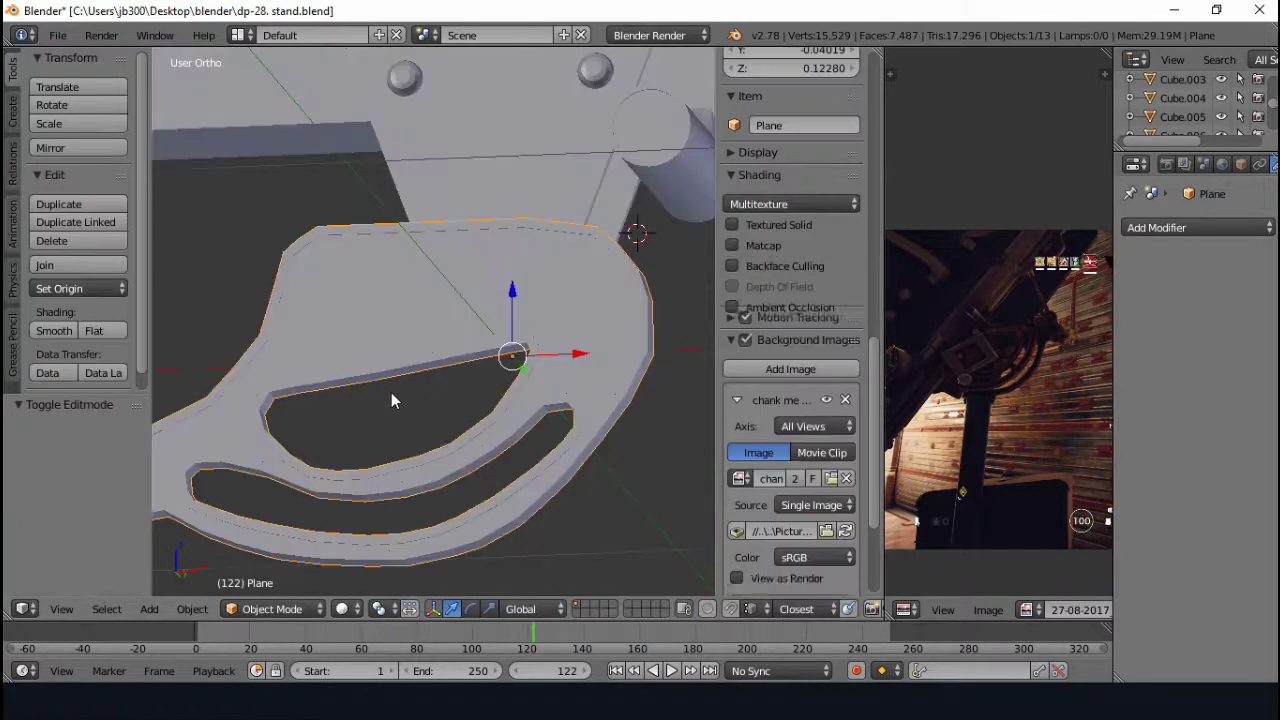
key(z)
scroll(396, 318, down, 2)
click(461, 358)
- Inspect the finished guard in Object Mode and against the reference image
key(Tab)
key(z)
scroll(312, 364, up, 3)
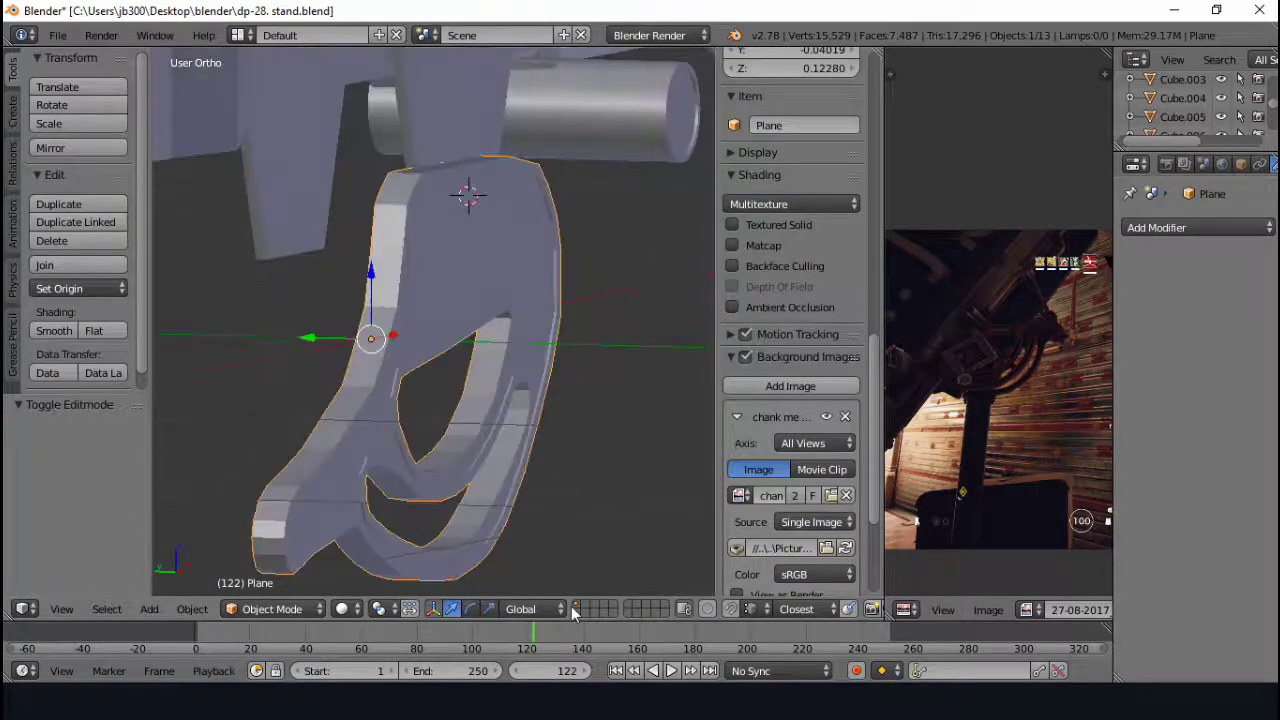
key(Tab)
key(z)
scroll(500, 290, down, 3)
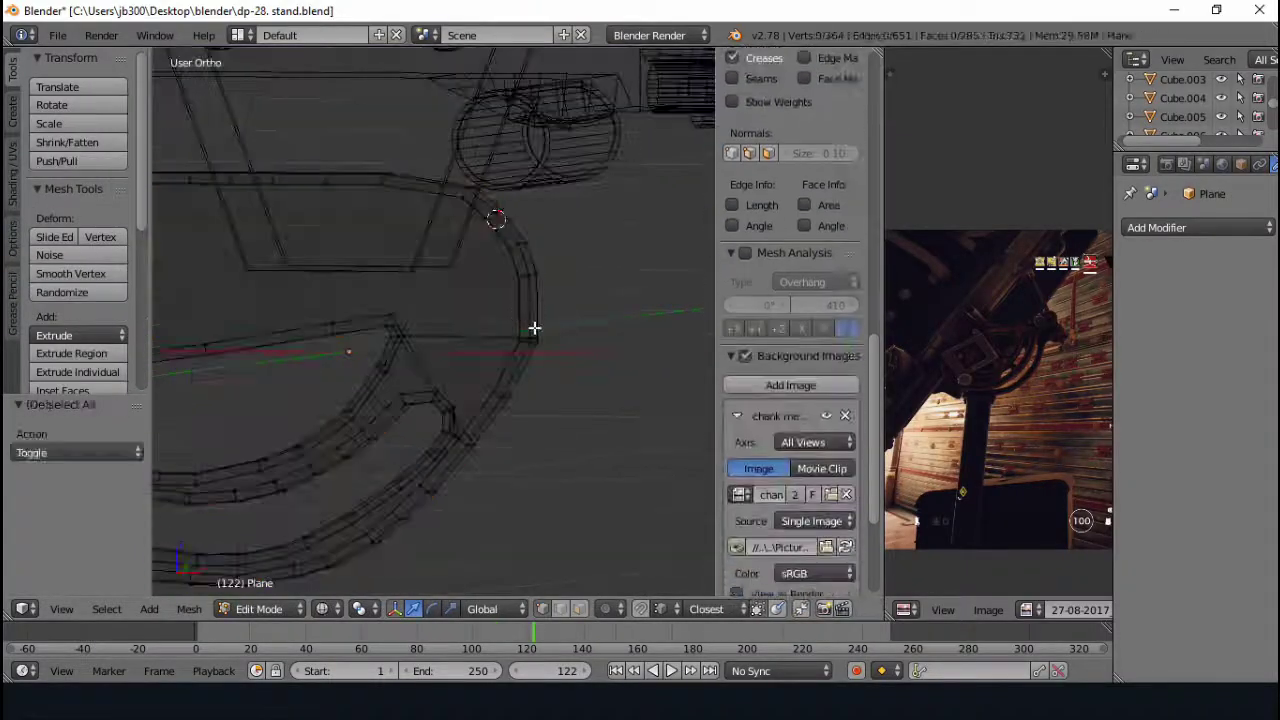
key(Tab)
key(z)
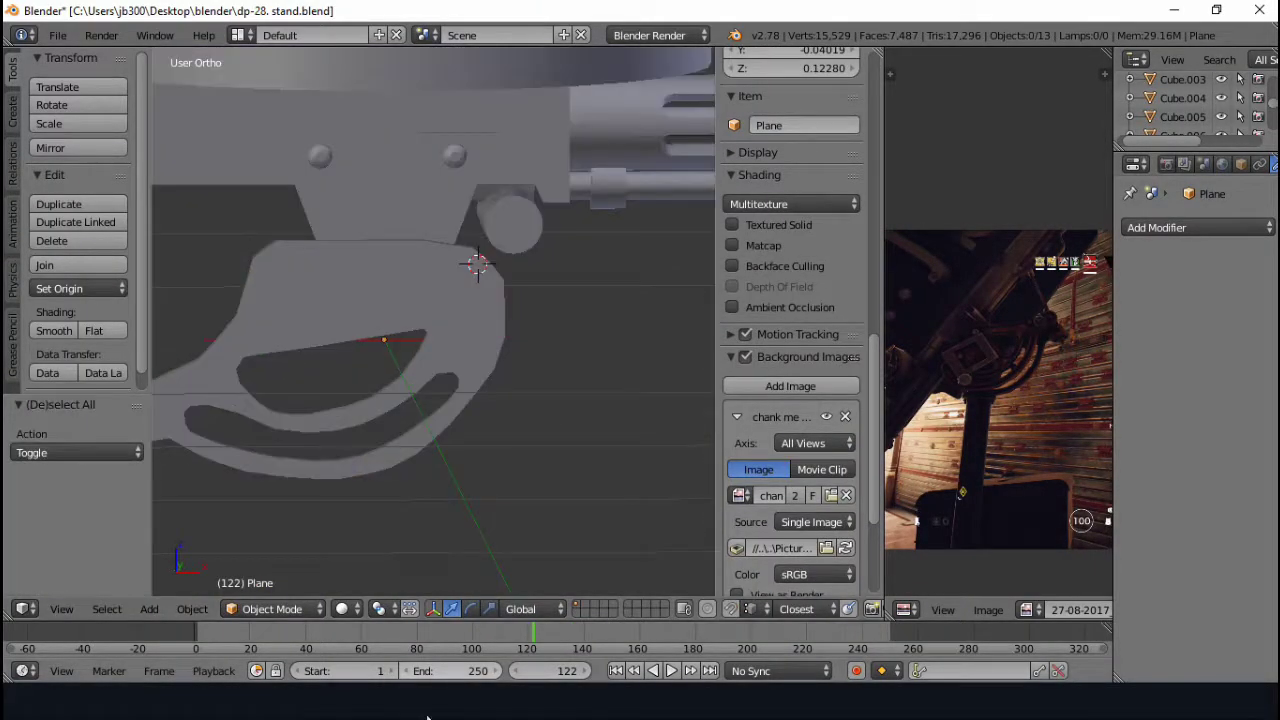
click(437, 703)
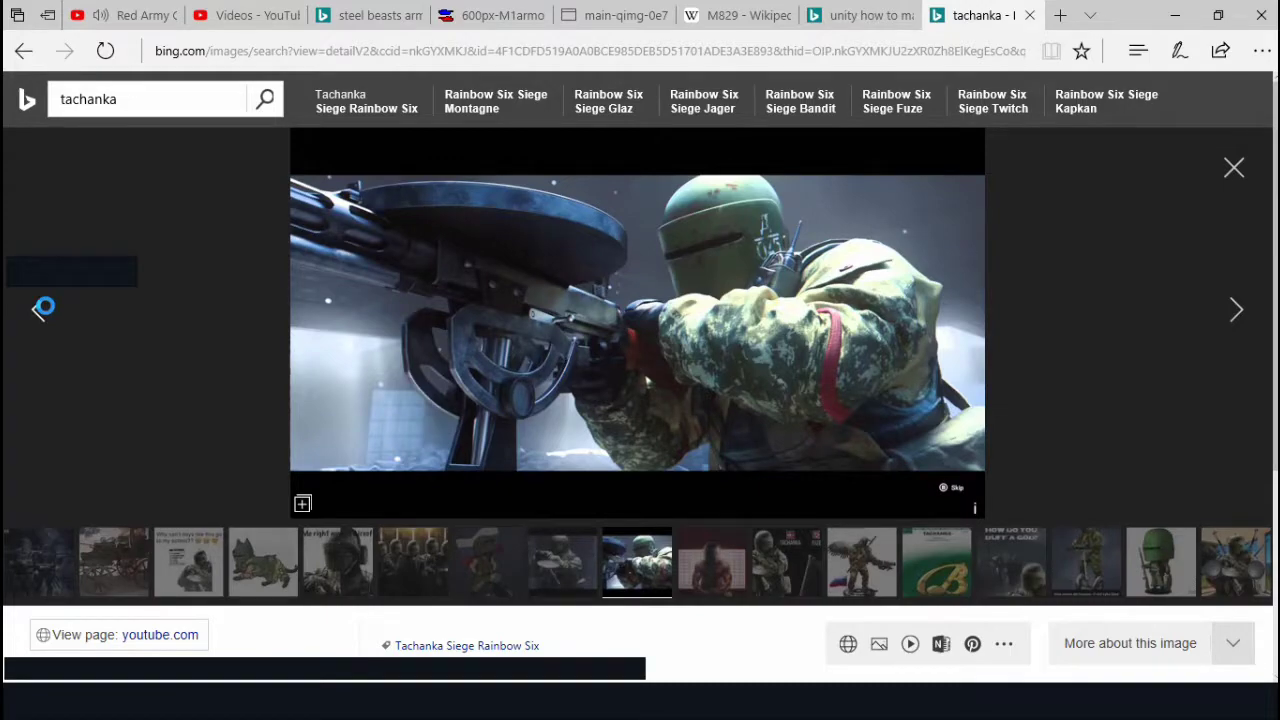
- Compare the next reference image and inspect the guard in wireframe and solid
click(1236, 310)
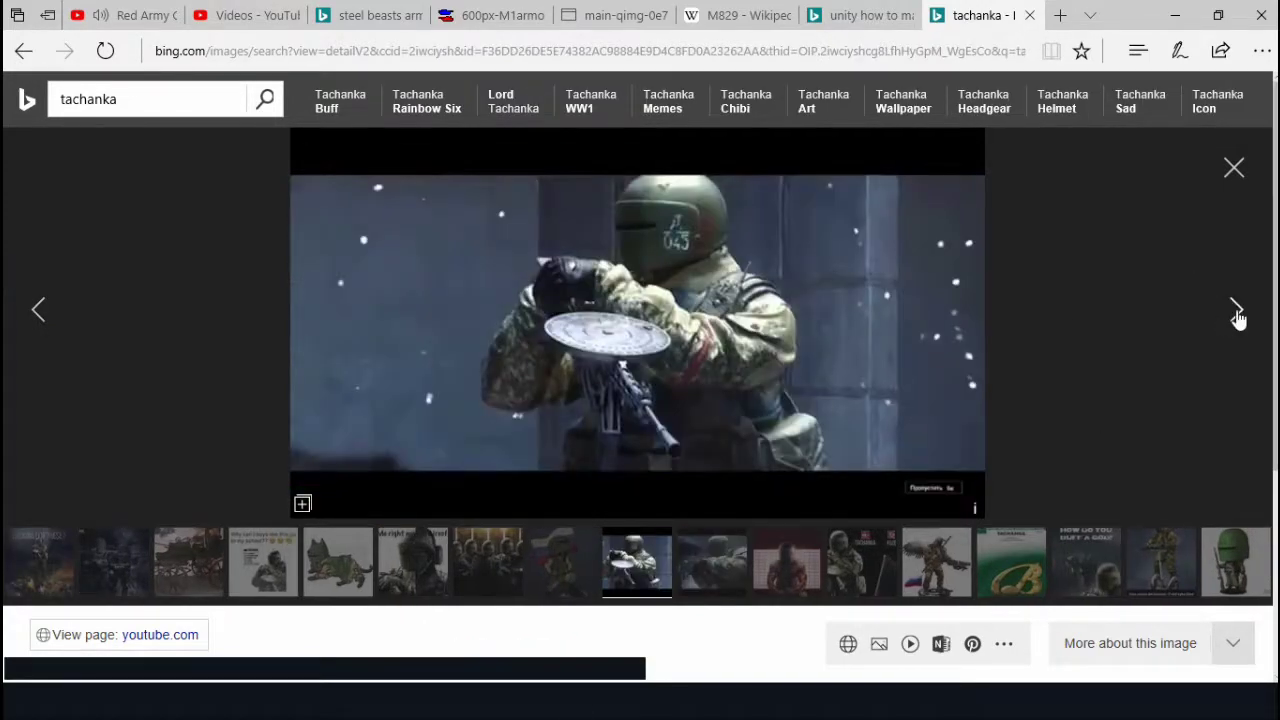
click(597, 703)
scroll(569, 358, down, 2)
scroll(387, 291, down, 2)
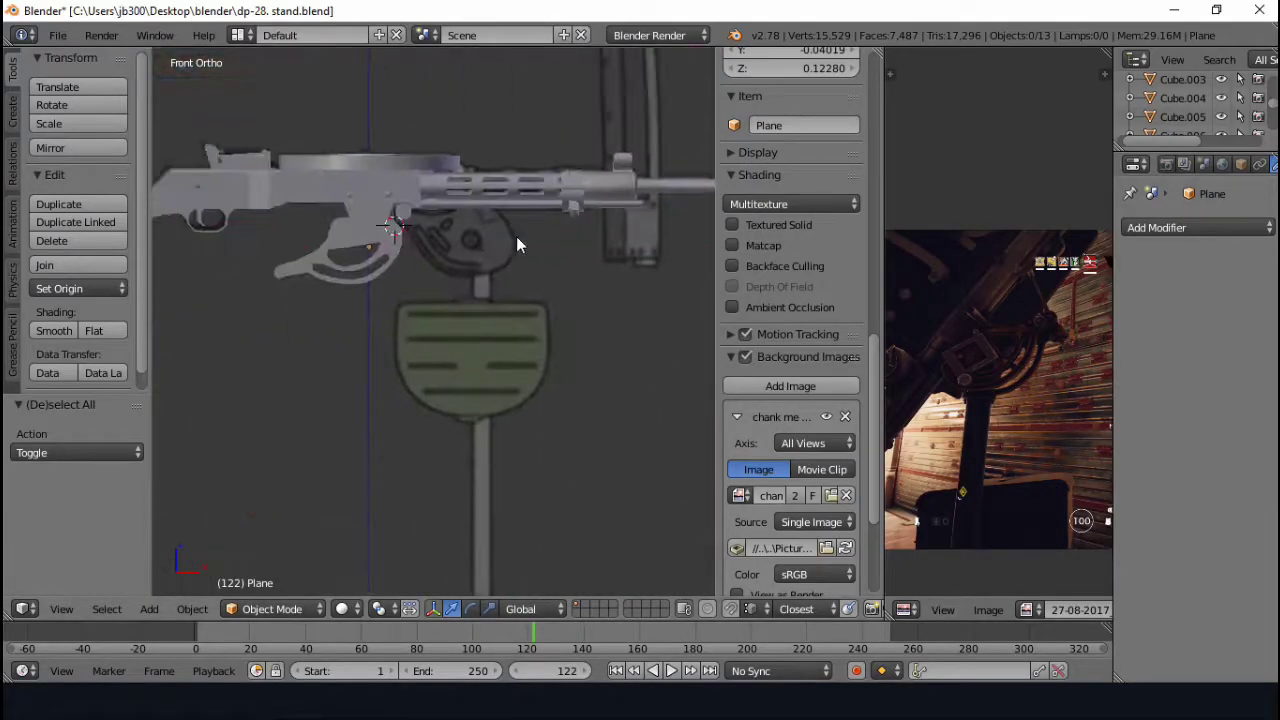
scroll(516, 240, up, 3)
scroll(790, 400, down, 5)
key(z)
middle_drag(472, 375, 481, 450)
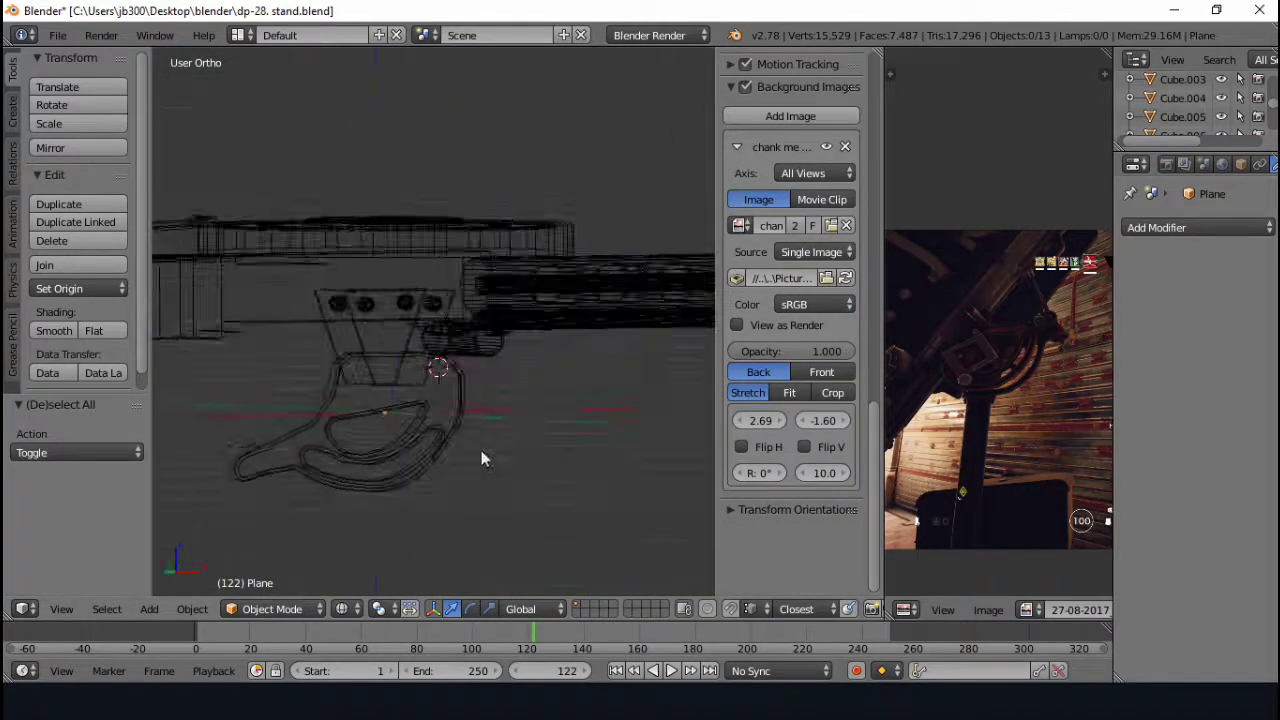
key(z)
- Add a Y-axis Mirror modifier to the guard plate
click(1196, 227)
click(915, 330)
middle_drag(440, 390, 541, 388)
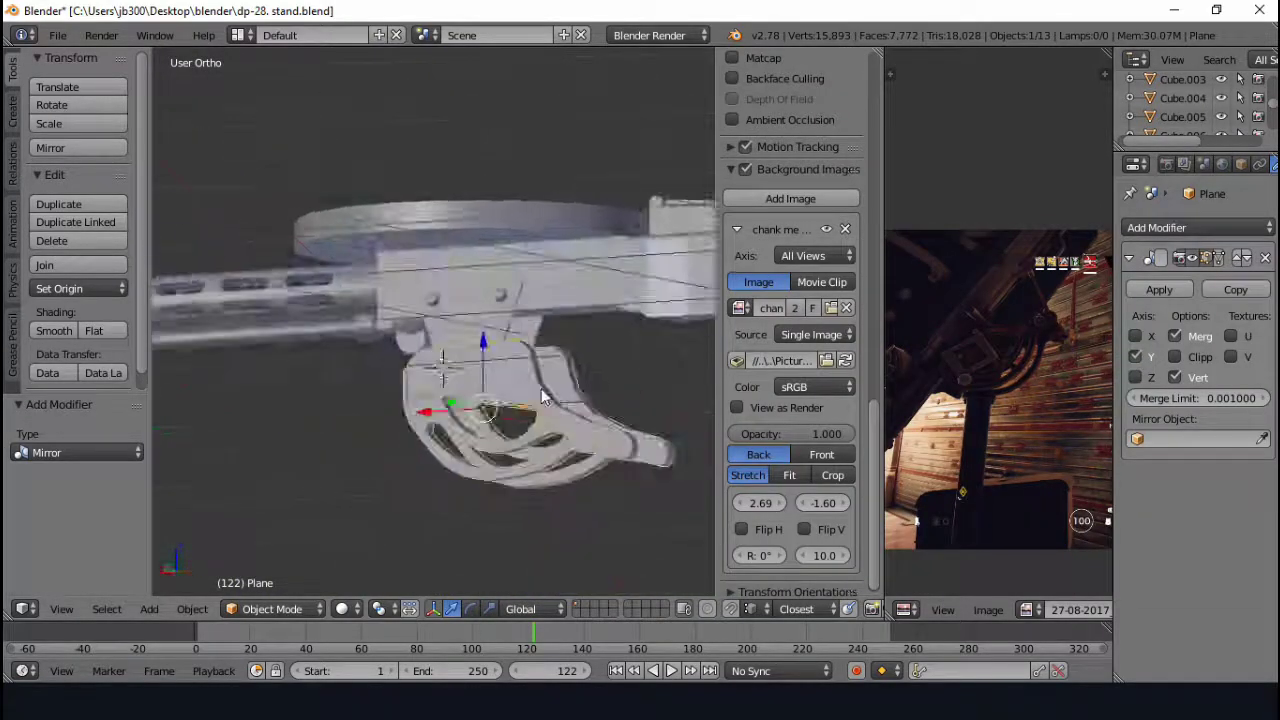
scroll(265, 319, down, 3)
scroll(265, 319, up, 2)
click(437, 713)
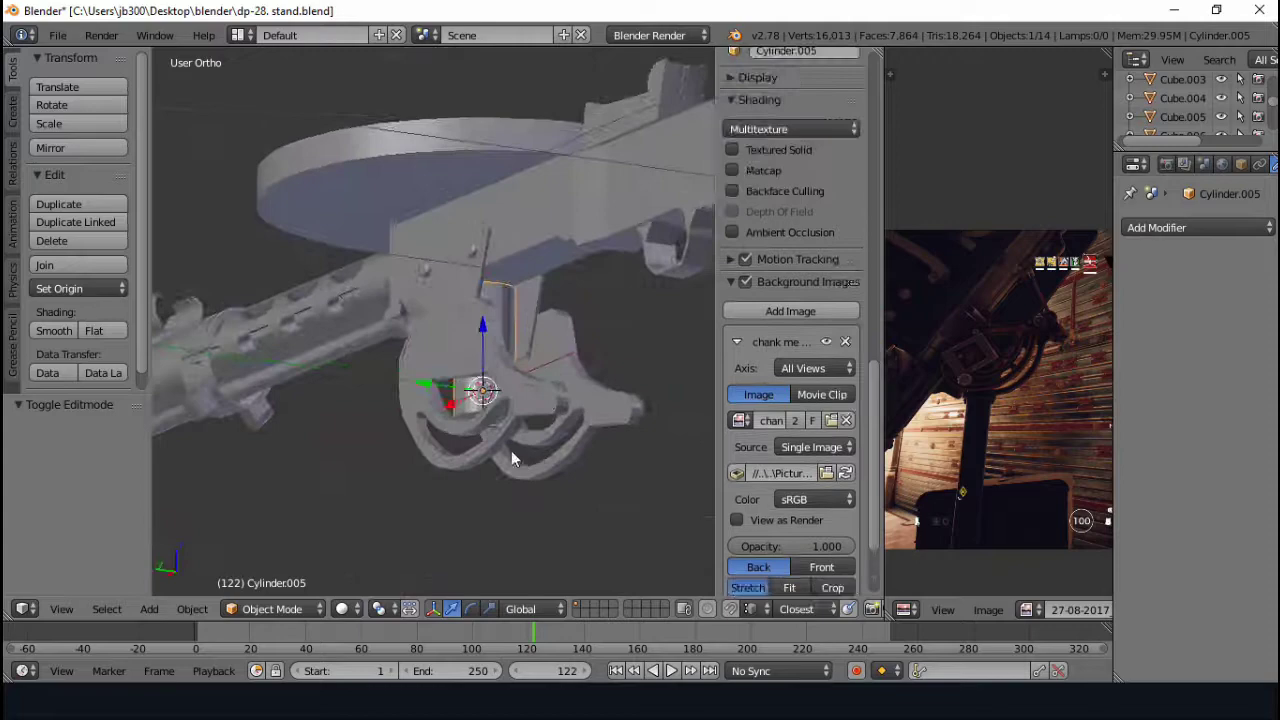
- In front view, align the background reference image at X offset 2.05
key(KP_1)
scroll(800, 503, down, 8)
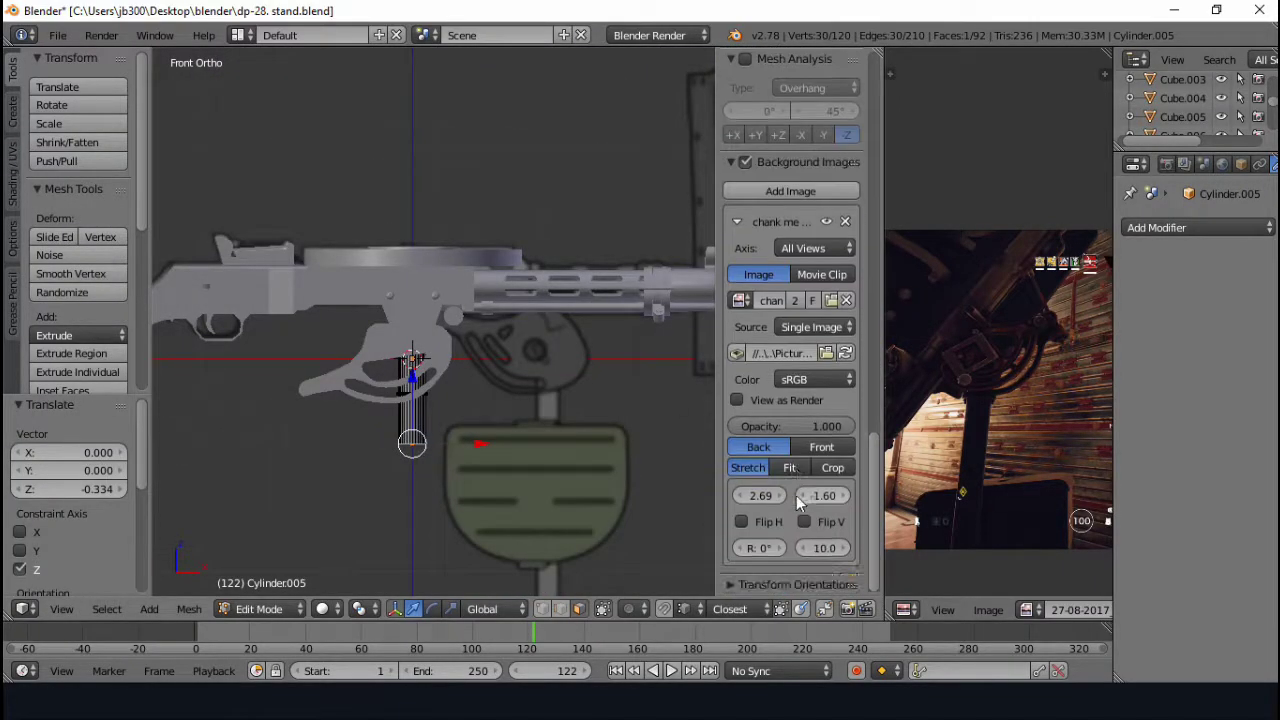
drag(730, 497, 762, 497)
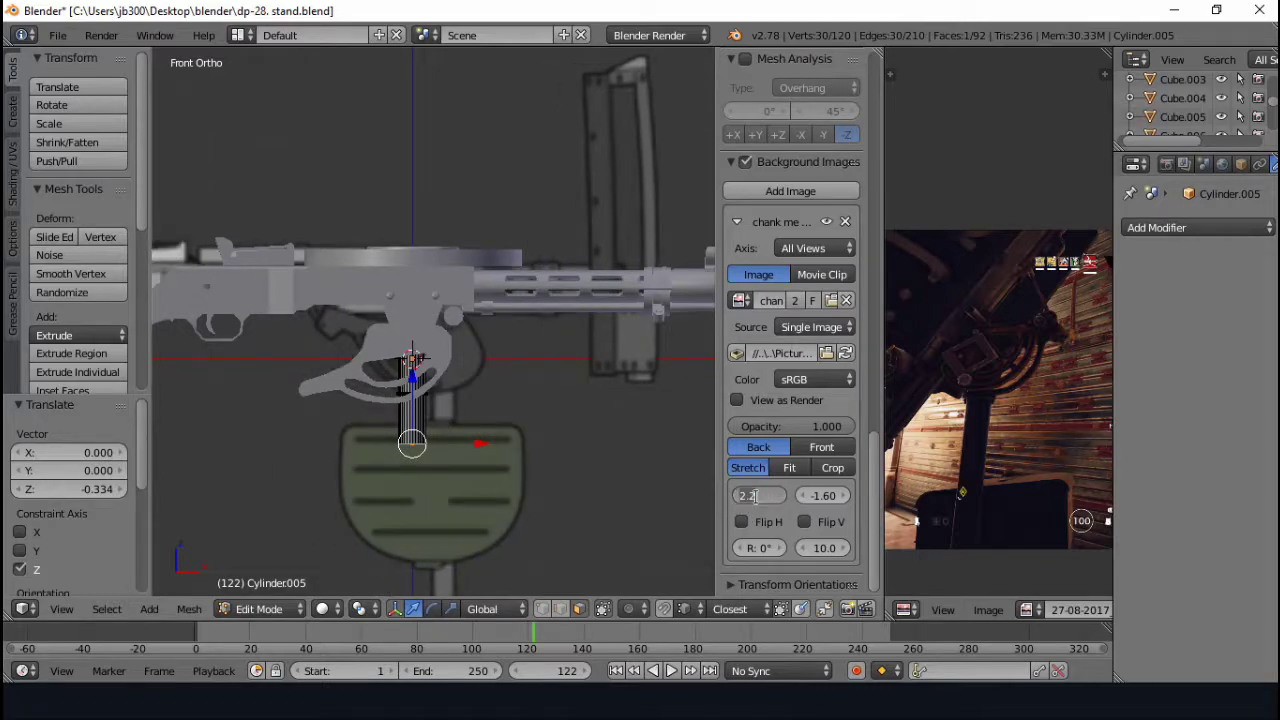
drag(745, 495, 735, 495)
scroll(425, 338, down, 3)
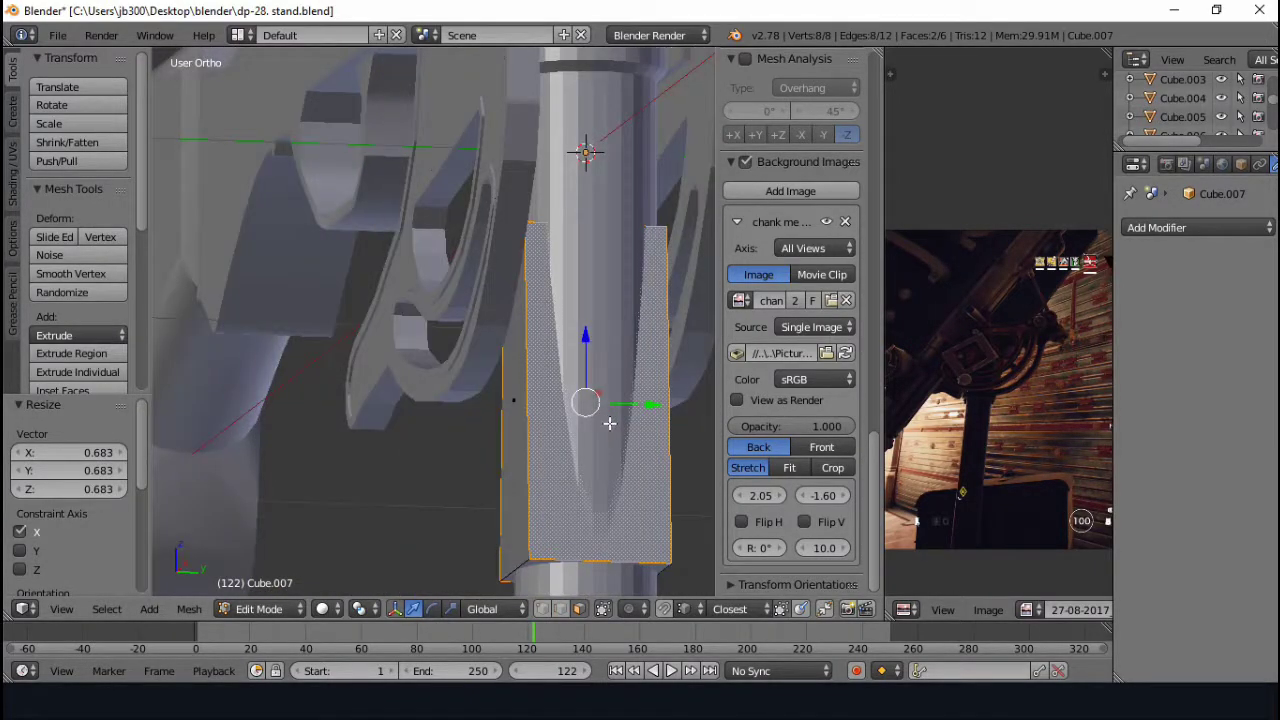
- Delete the selected faces of the plate
key(x)
click(500, 420)
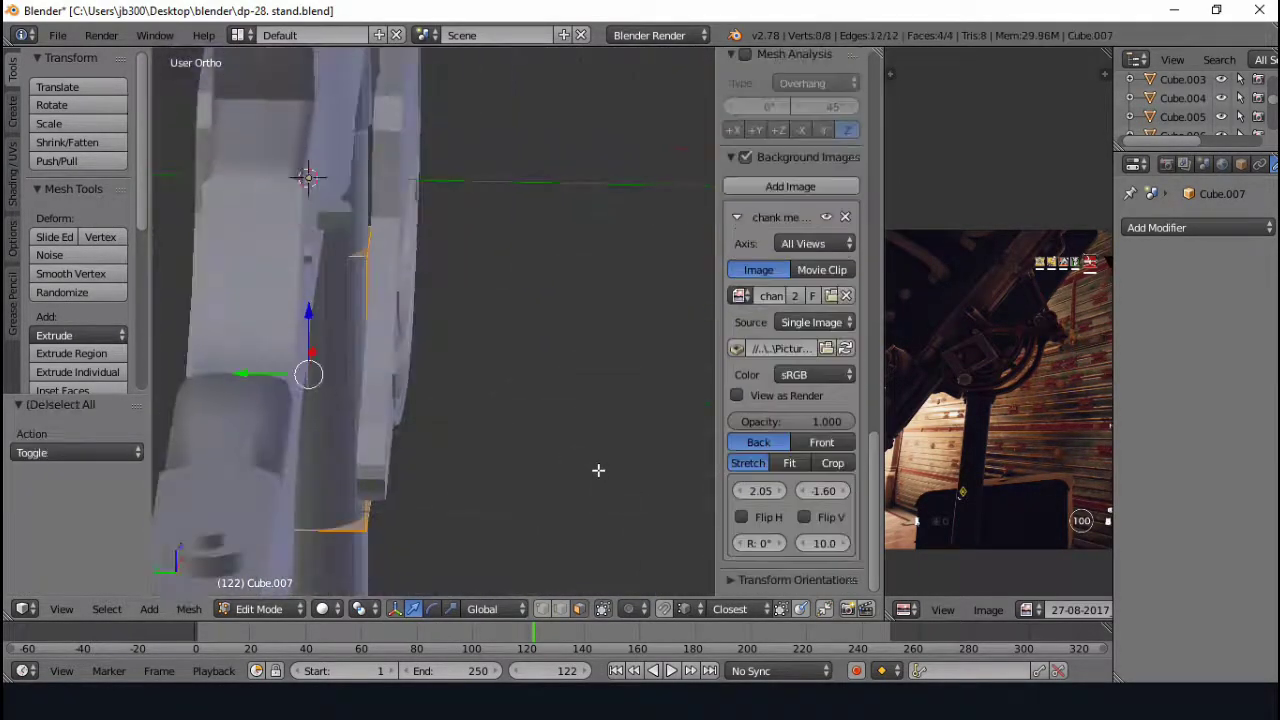
key(a)
middle_drag(622, 438, 637, 417)
- Narrow the plate, add an edge loop, and taper it to 0.860 along X
key(s)
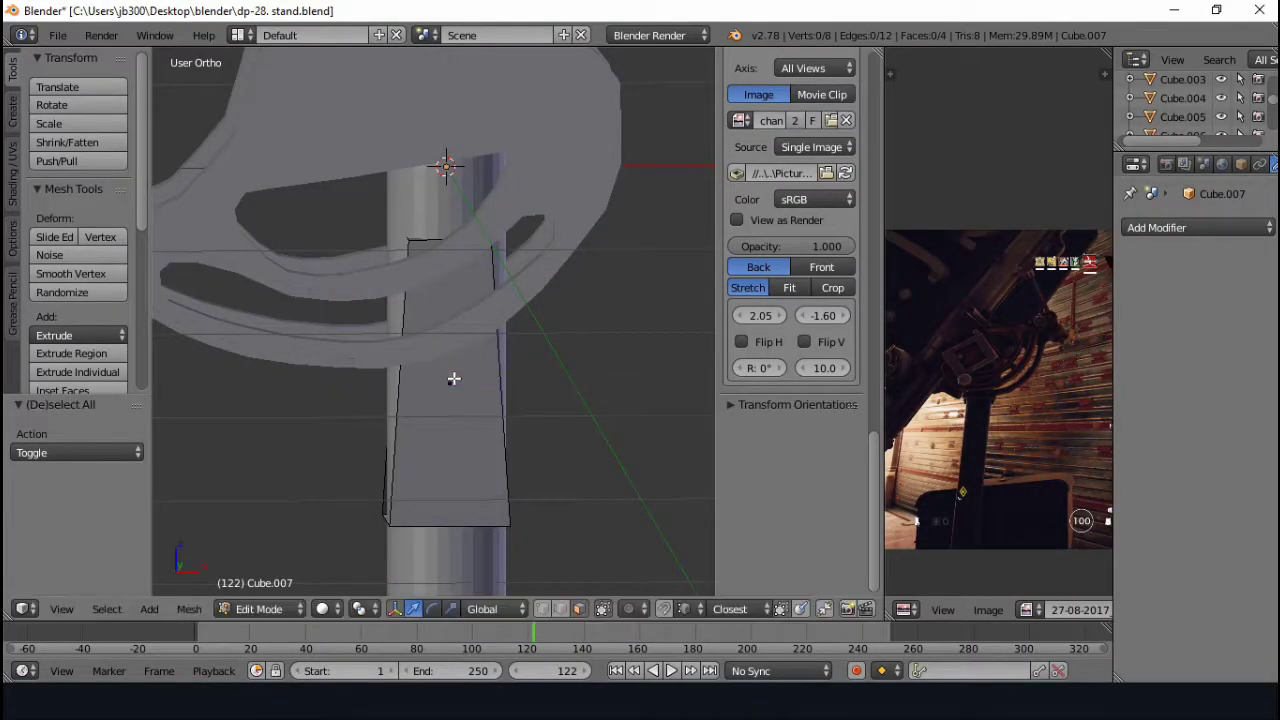
key(ctrl+r)
click(453, 379)
middle_drag(453, 379, 287, 386)
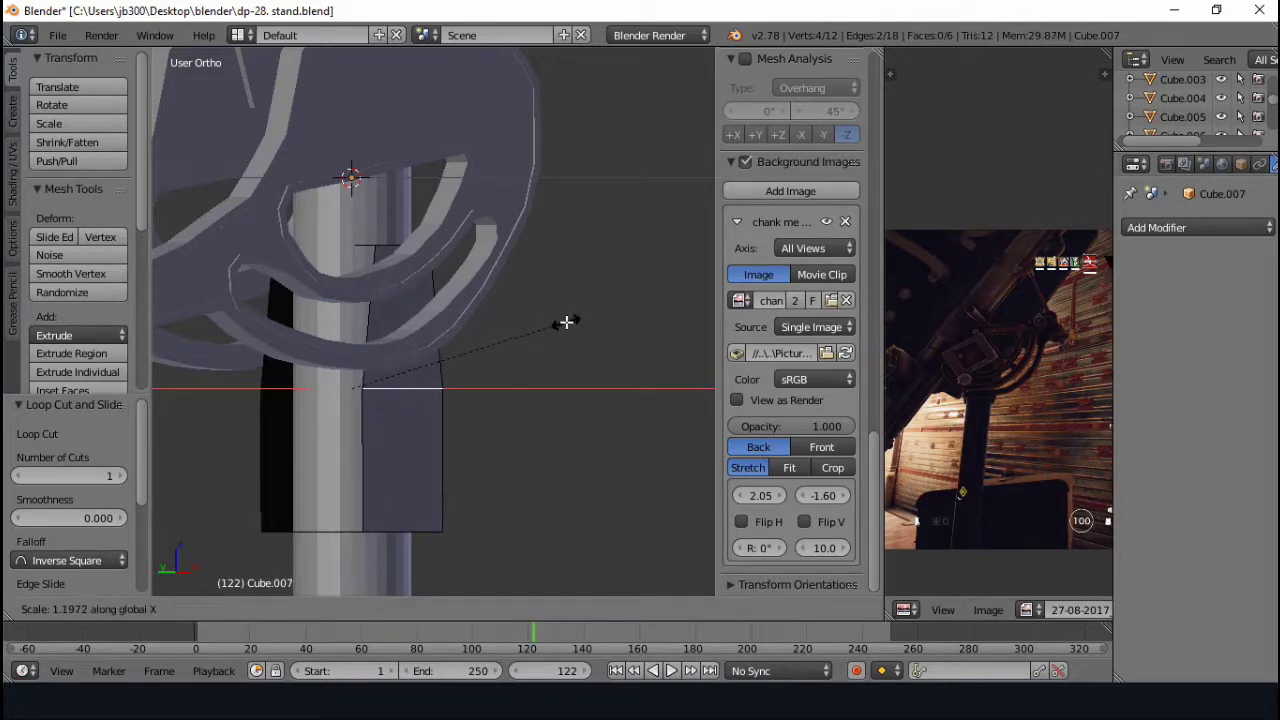
click(505, 340)
scroll(390, 330, up, 3)
- Thicken the plate with a Solidify modifier and return to Object Mode
click(1199, 227)
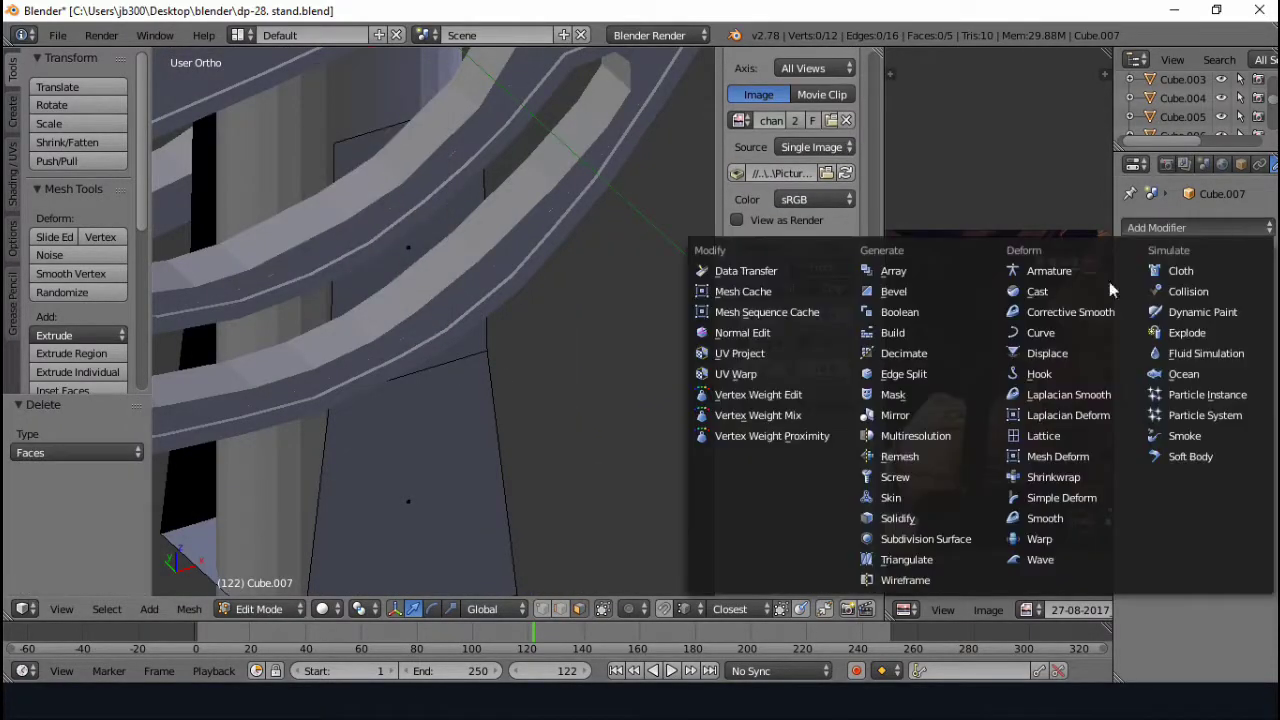
click(890, 514)
key(Tab)
middle_drag(600, 351, 560, 218)
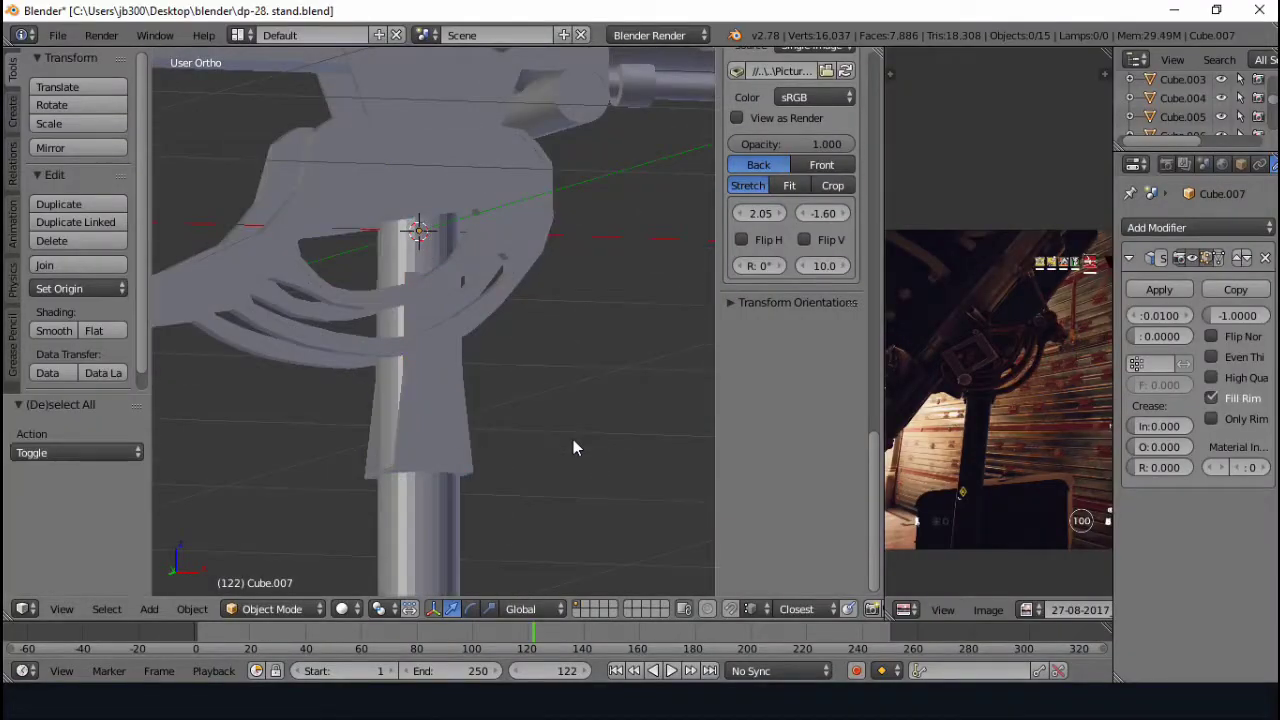
- Add a new cylinder and shrink it in Edit Mode
key(shift+a)
click(486, 423)
scroll(576, 350, down, 5)
middle_drag(576, 360, 528, 467)
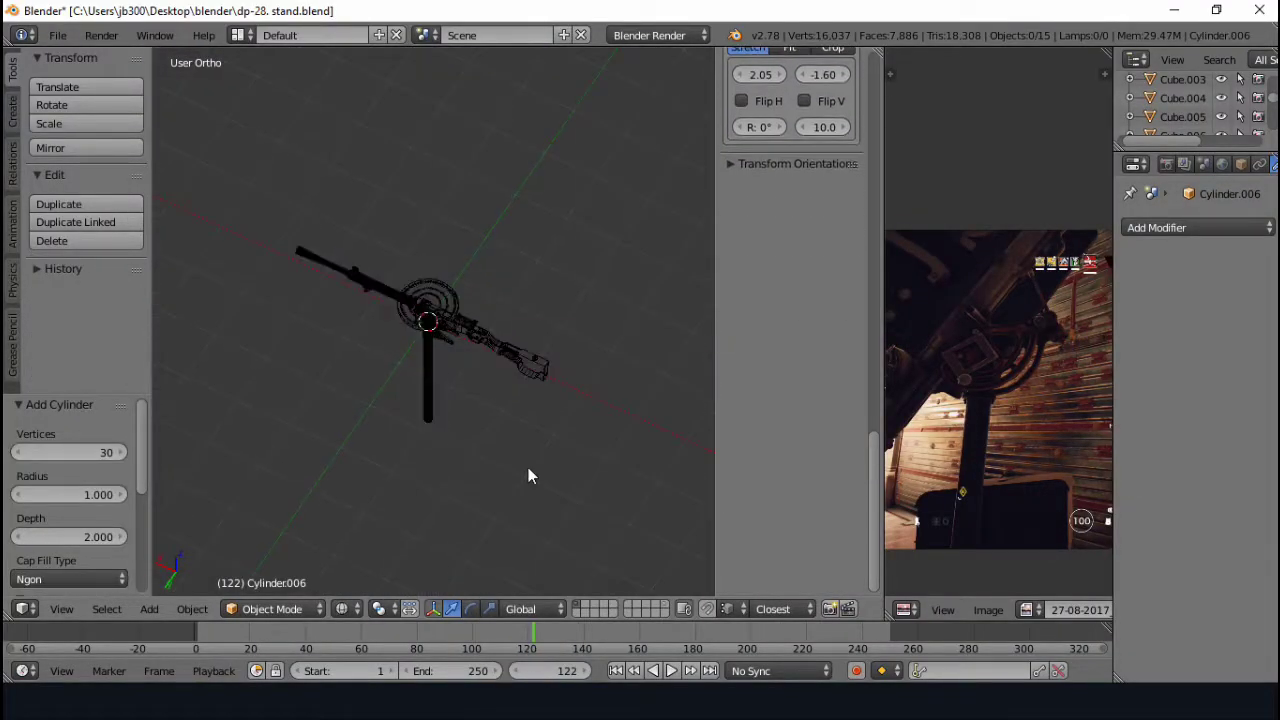
scroll(539, 403, up, 5)
key(Tab)
key(s)
click(660, 286)
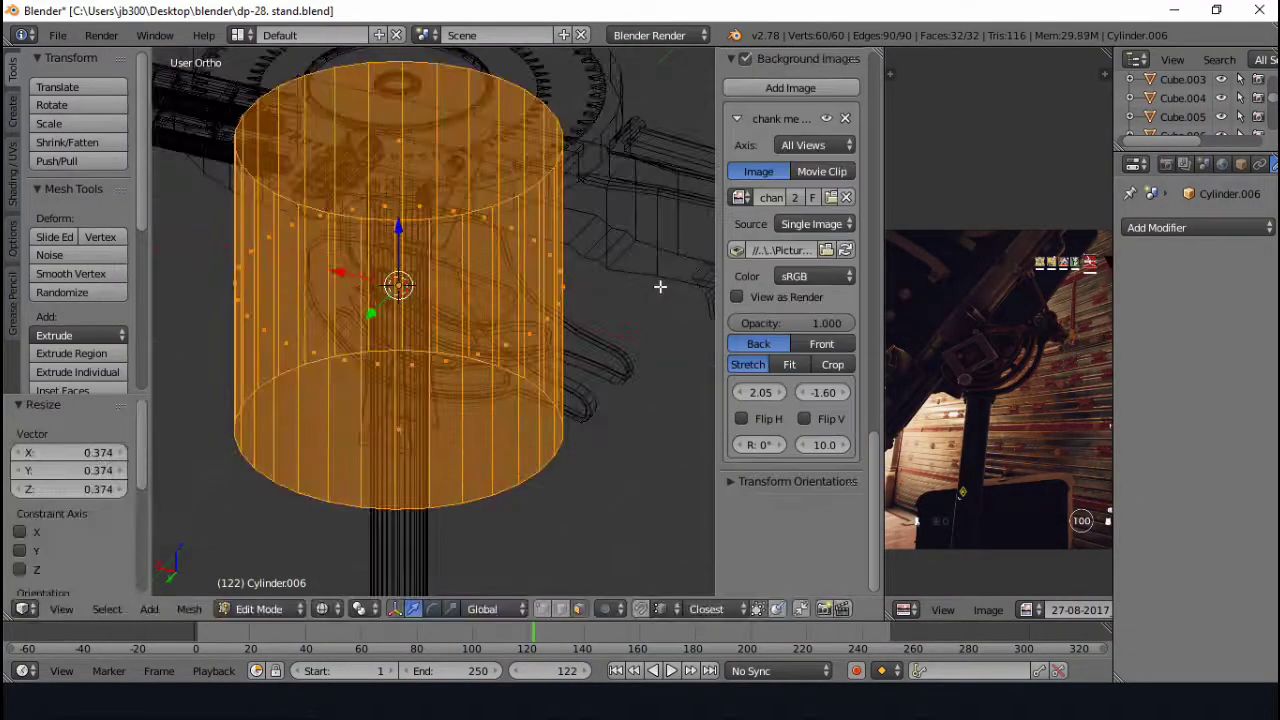
scroll(660, 286, up, 3)
- Rotate the cylinder 90 degrees around X
key(r)
key(x)
key(9)
key(0)
key(Return)
middle_drag(360, 240, 295, 262)
drag(295, 262, 440, 242)
- Give the cylinder a Mirror modifier and set its height along Z
click(1157, 227)
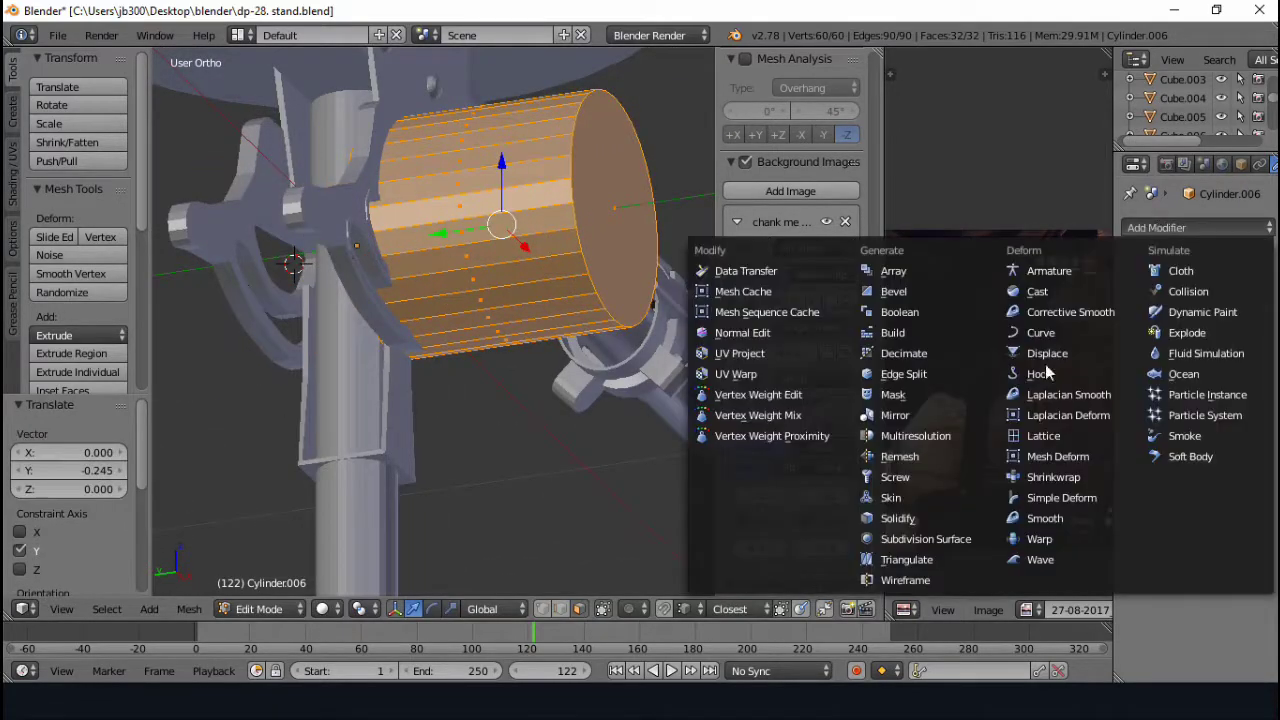
click(952, 410)
middle_drag(952, 410, 306, 277)
key(g)
key(z)
click(243, 314)
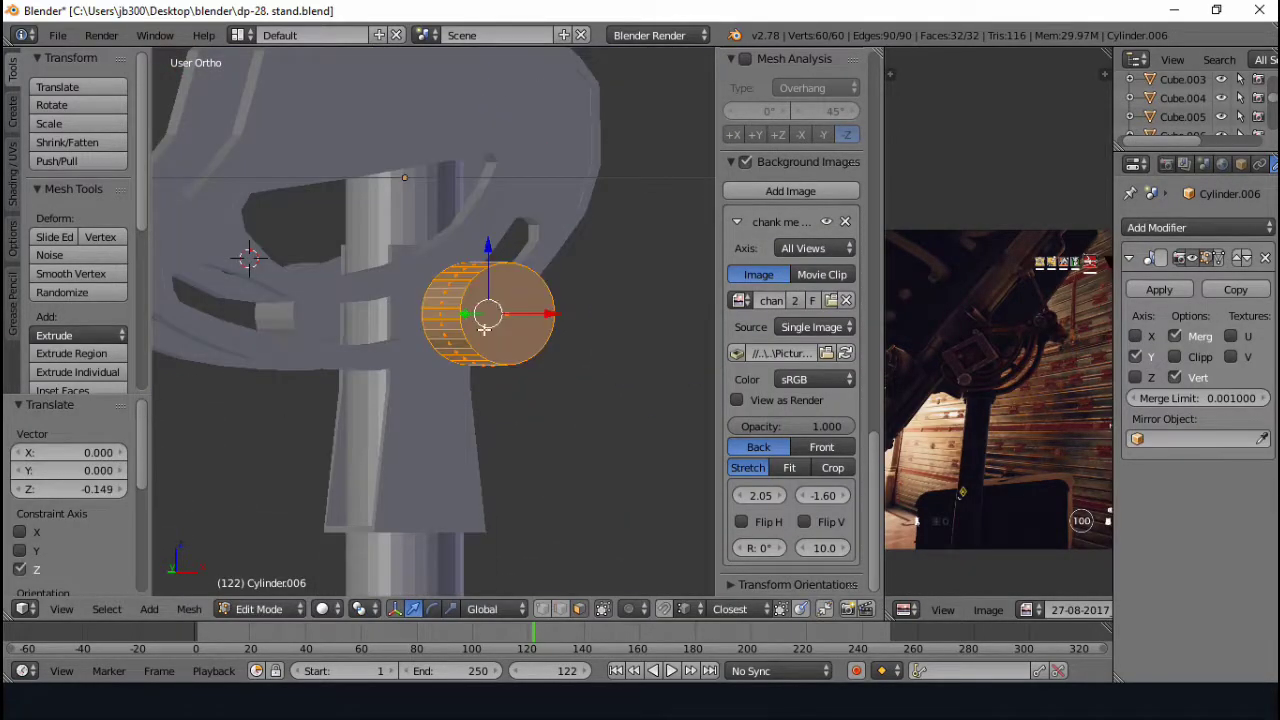
scroll(380, 307, up, 3)
- Nudge the cylinder up into the bracket slot and check it in front view
key(g)
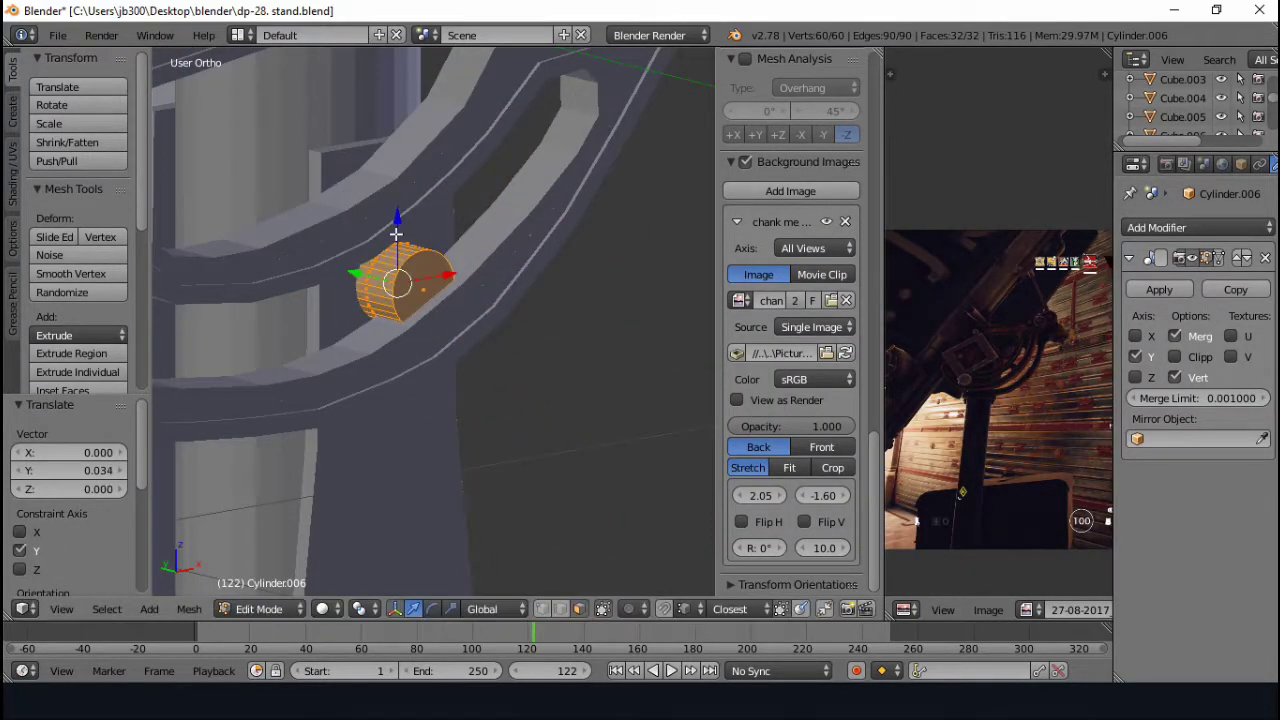
click(401, 190)
scroll(420, 200, up, 2)
scroll(437, 207, up, 2)
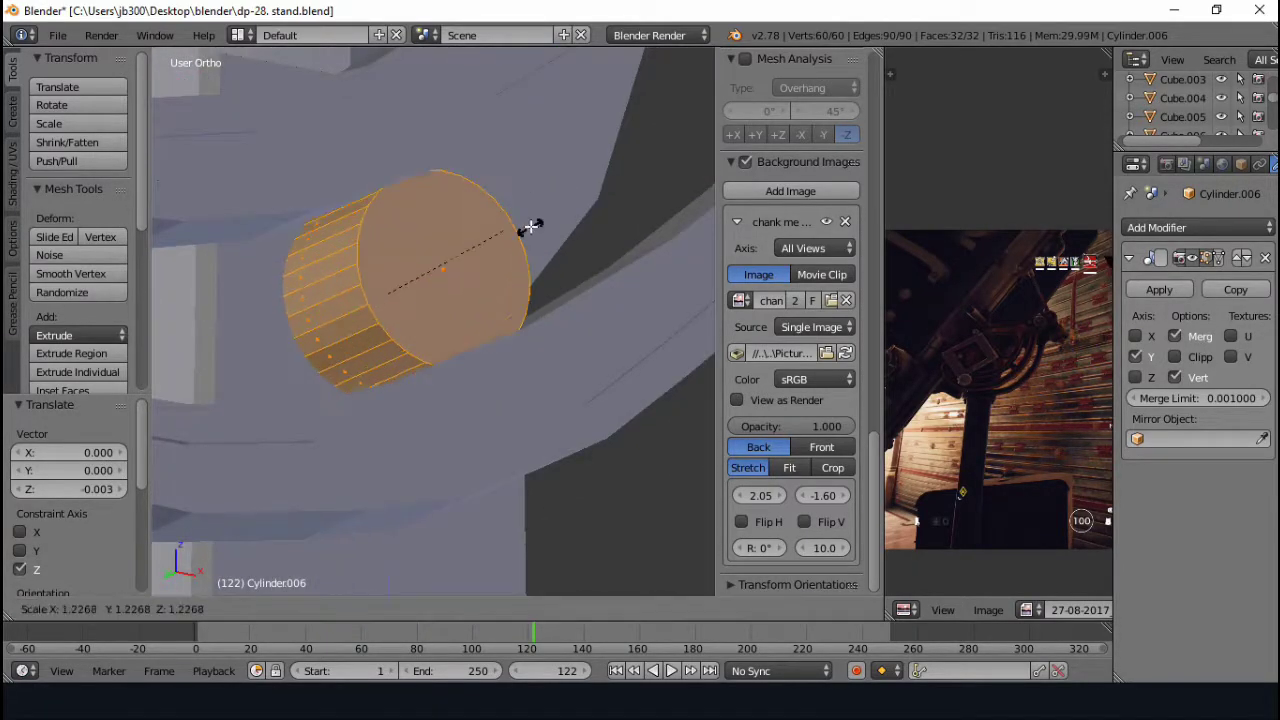
key(Escape)
key(KP_1)
scroll(445, 340, down, 2)
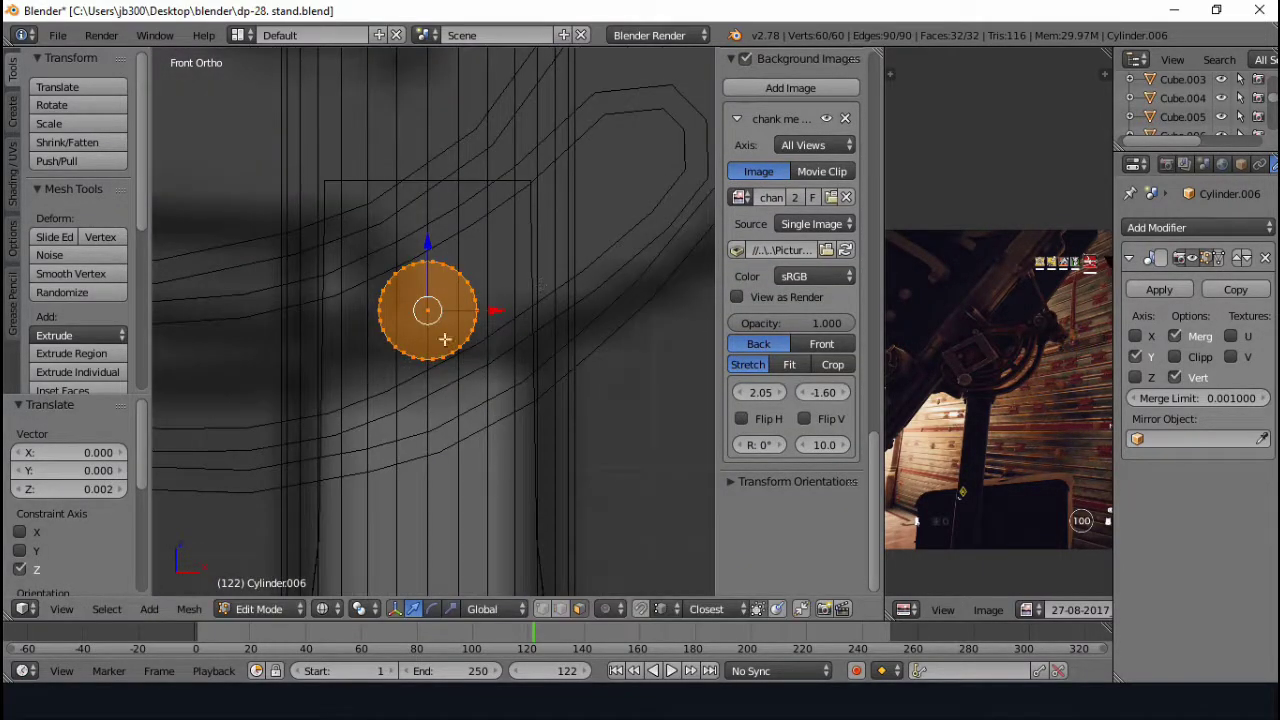
- Extrude the cylinder's end face into a wider, inset rim
key(z)
middle_drag(445, 340, 631, 297)
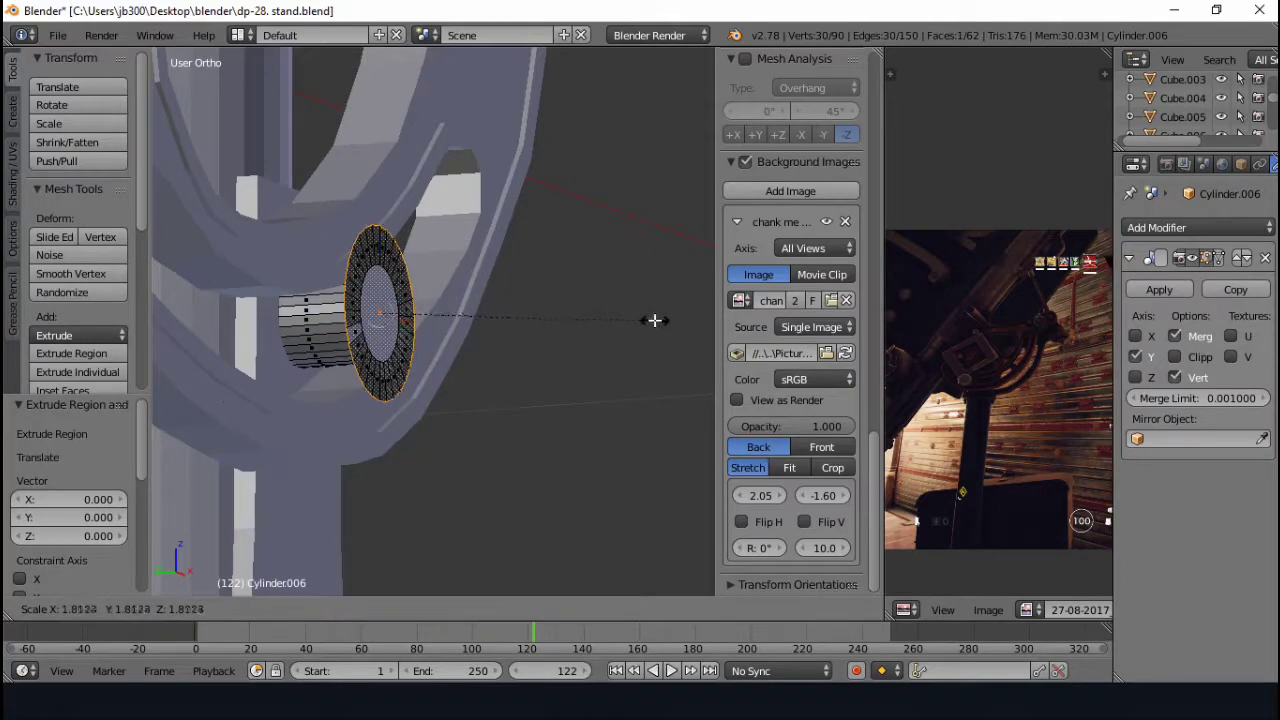
click(655, 320)
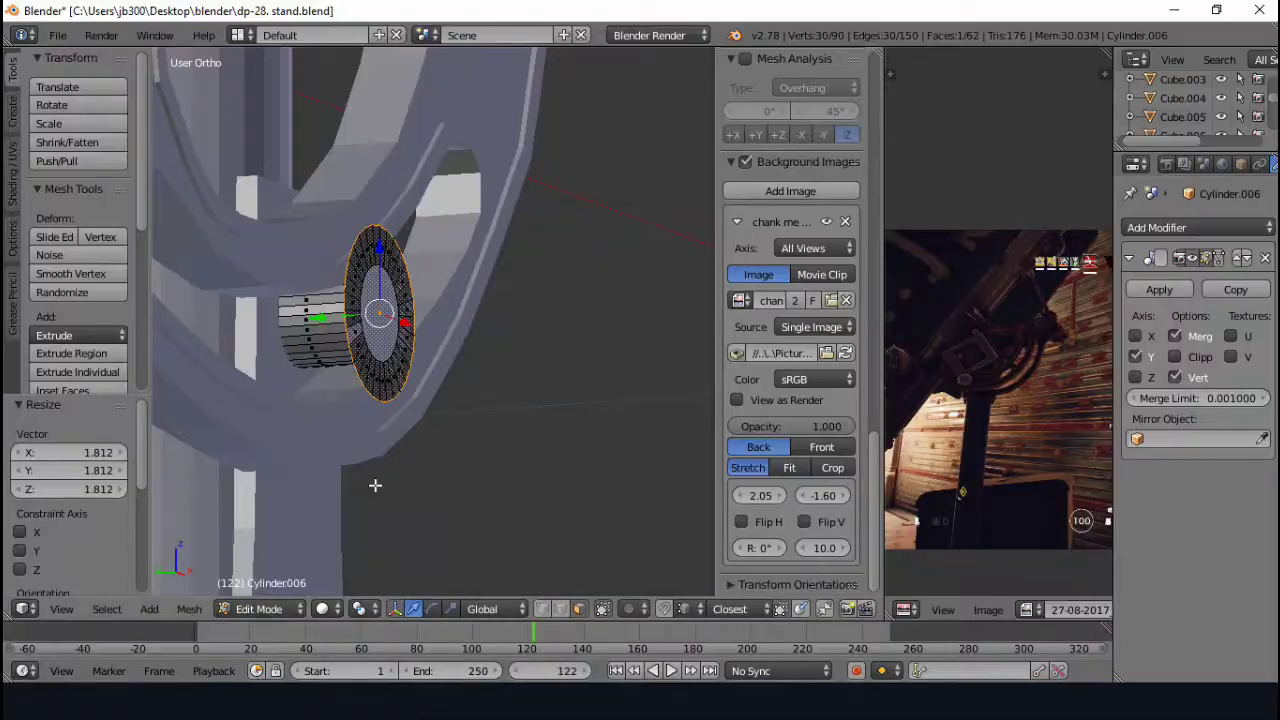
click(617, 318)
key(Tab)
mouse_move(617, 318)
middle_down()
mouse_move(424, 397)
mouse_move(528, 400)
mouse_move(483, 492)
mouse_move(520, 470)
middle_up()
key(a)
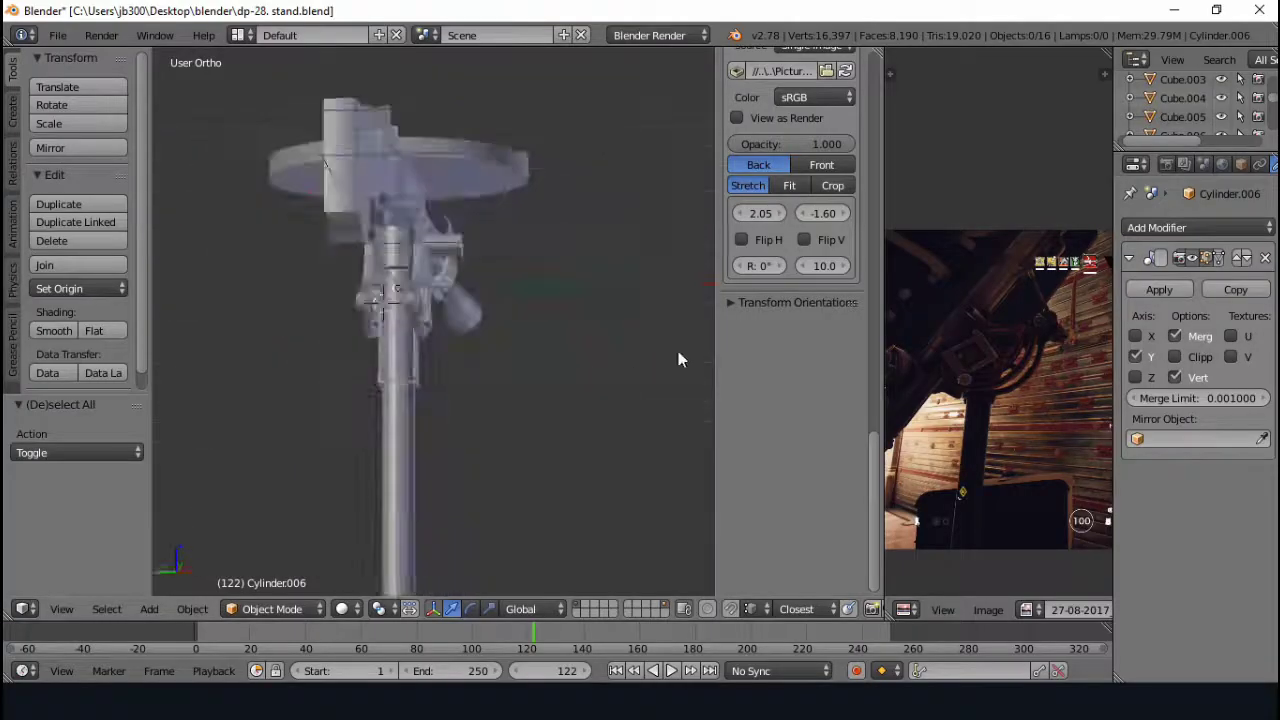
- Add a new cube beside the stand and scale it down toward a flat plate
middle_drag(678, 351, 486, 362)
scroll(486, 362, down, 4)
scroll(366, 341, up, 6)
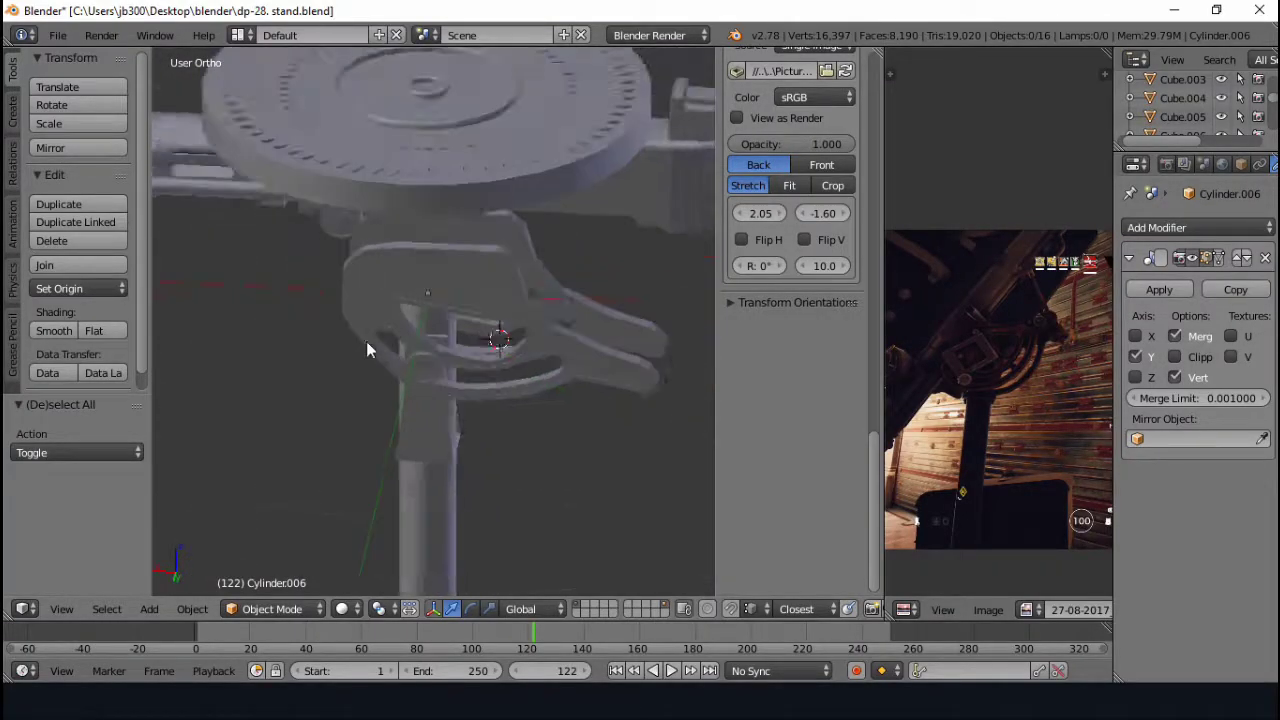
middle_drag(366, 341, 440, 325)
key(shift+a)
click(535, 333)
key(Tab)
key(s)
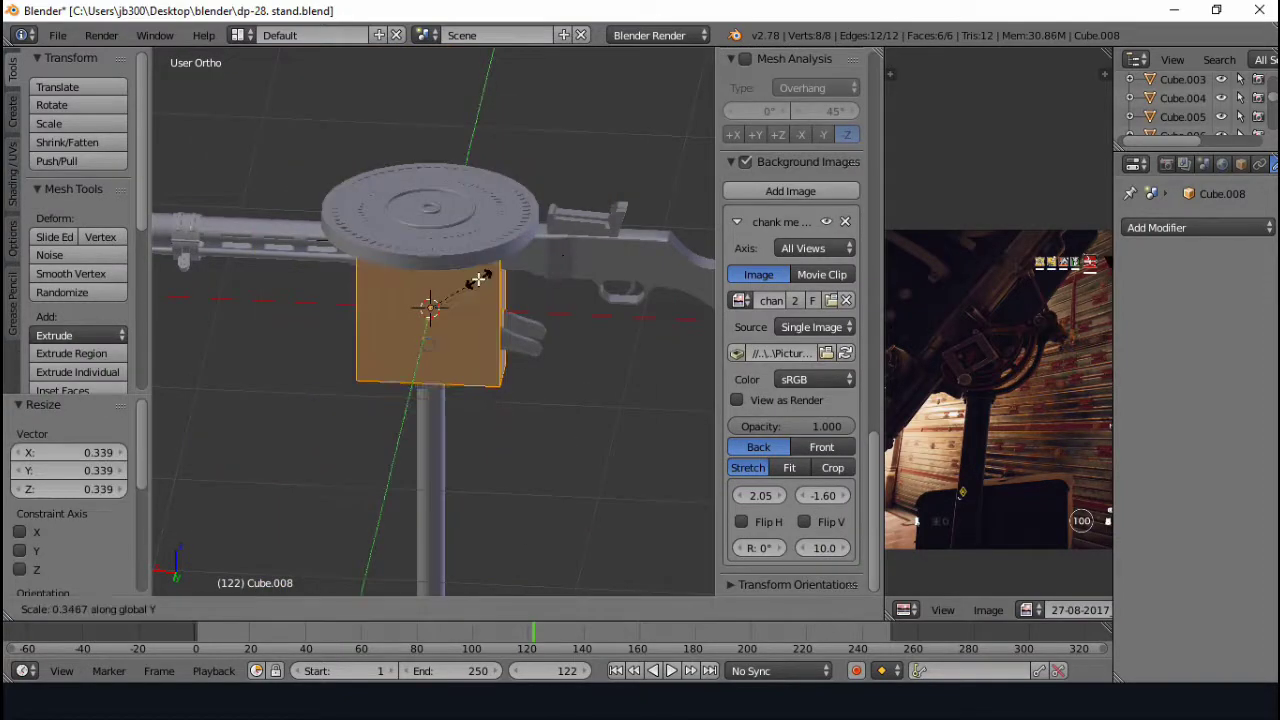
click(470, 285)
- Nudge the plate along Y beside the bracket and give it a Mirror modifier
middle_drag(470, 285, 420, 250)
scroll(420, 250, up, 3)
scroll(396, 204, down, 4)
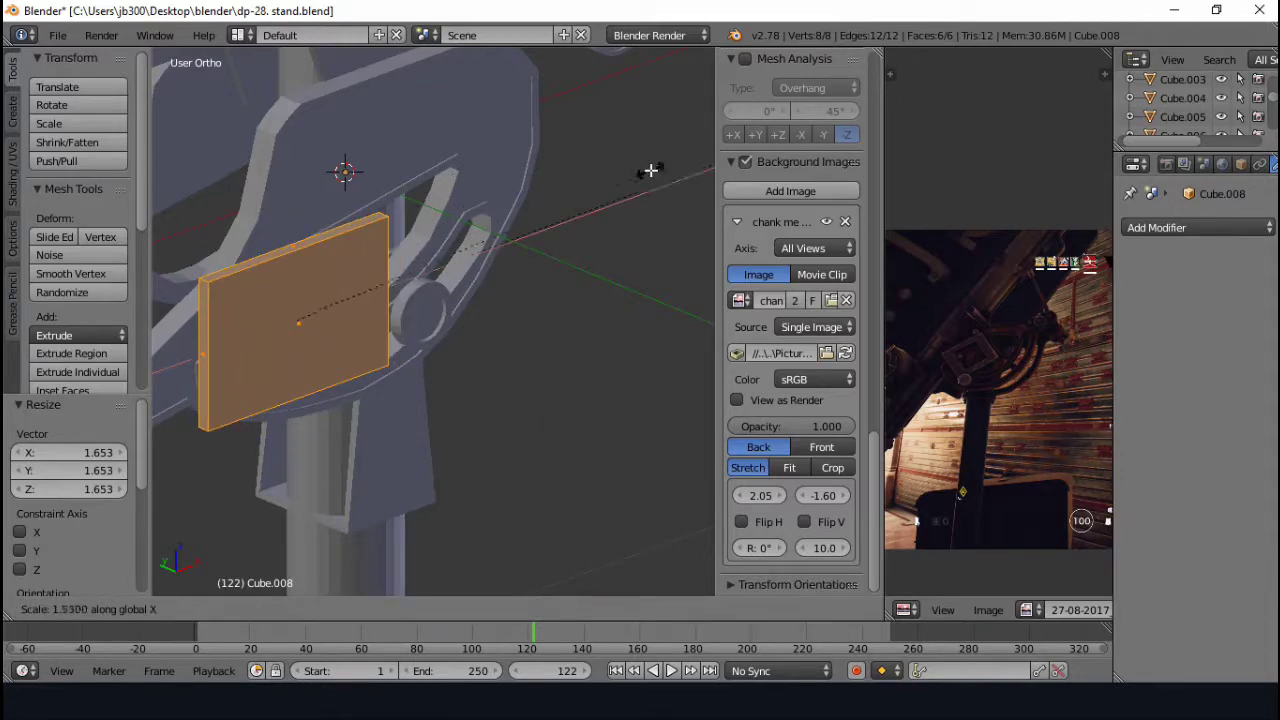
click(277, 296)
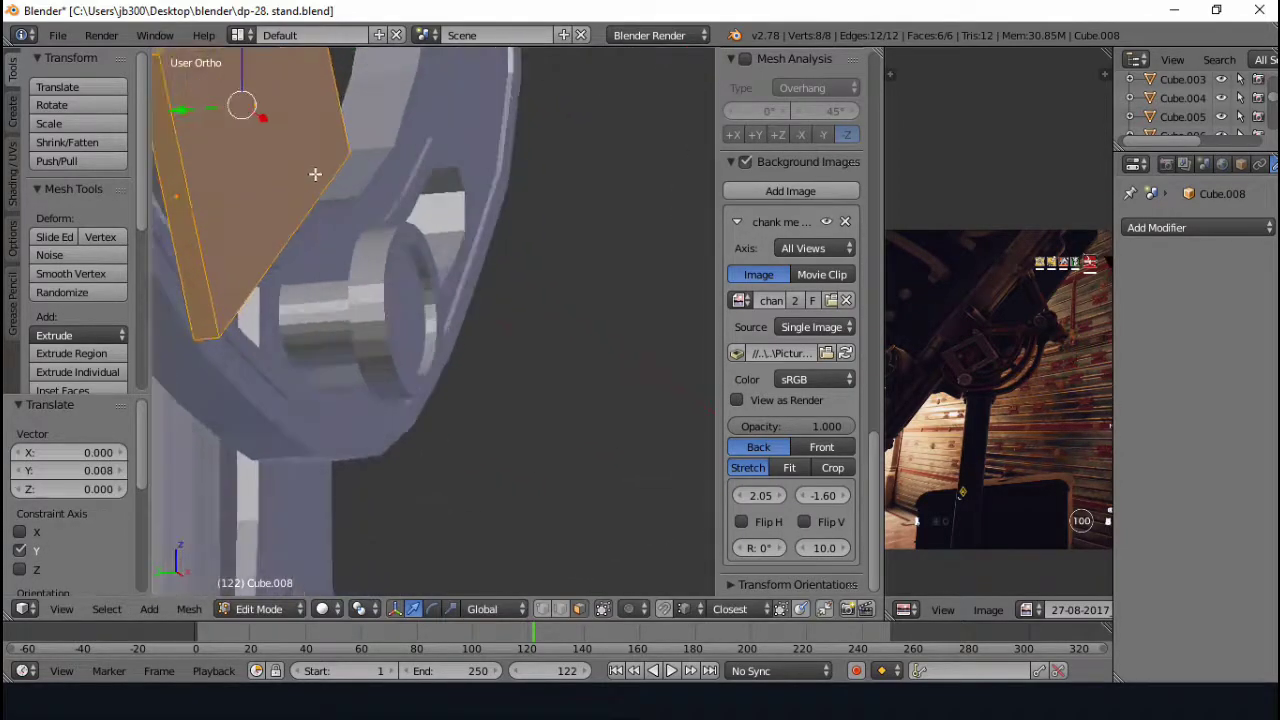
middle_drag(277, 296, 440, 30)
middle_drag(379, 58, 306, 191)
scroll(331, 171, down, 5)
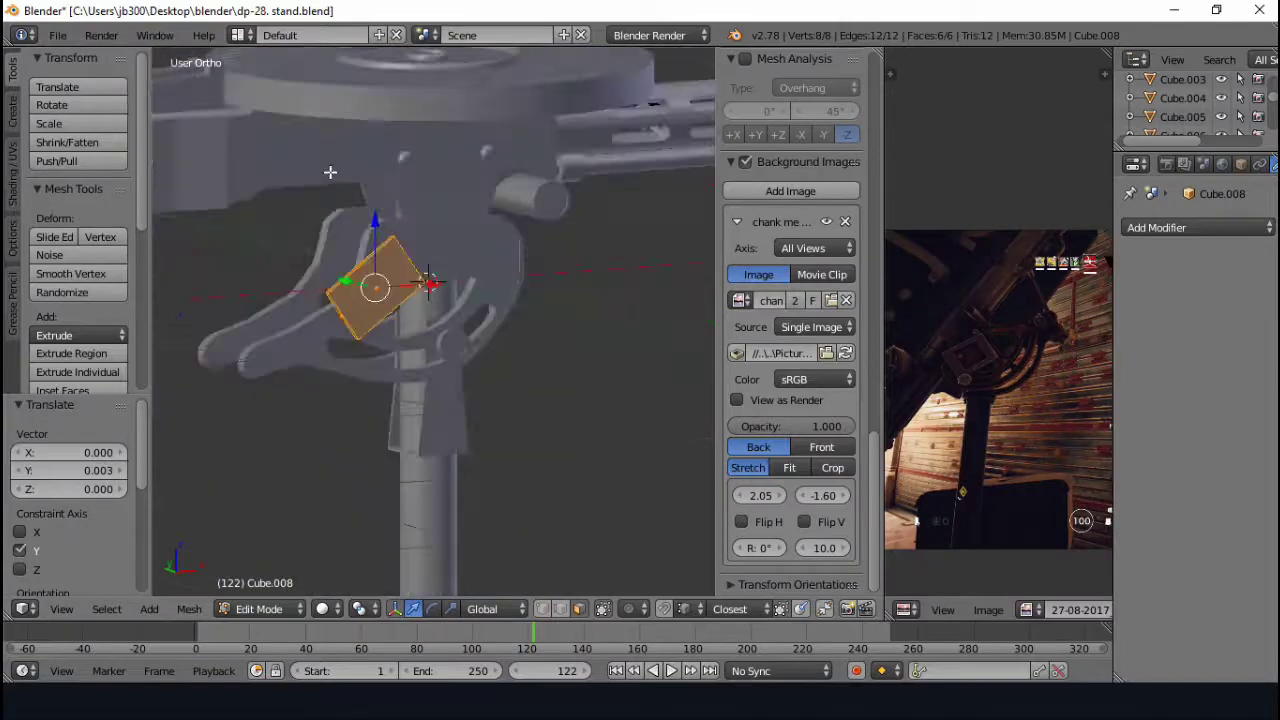
click(1157, 227)
click(930, 390)
- Inset the plate's faces and delete the inner faces to hollow it into a frame
key(KP_1)
key(z)
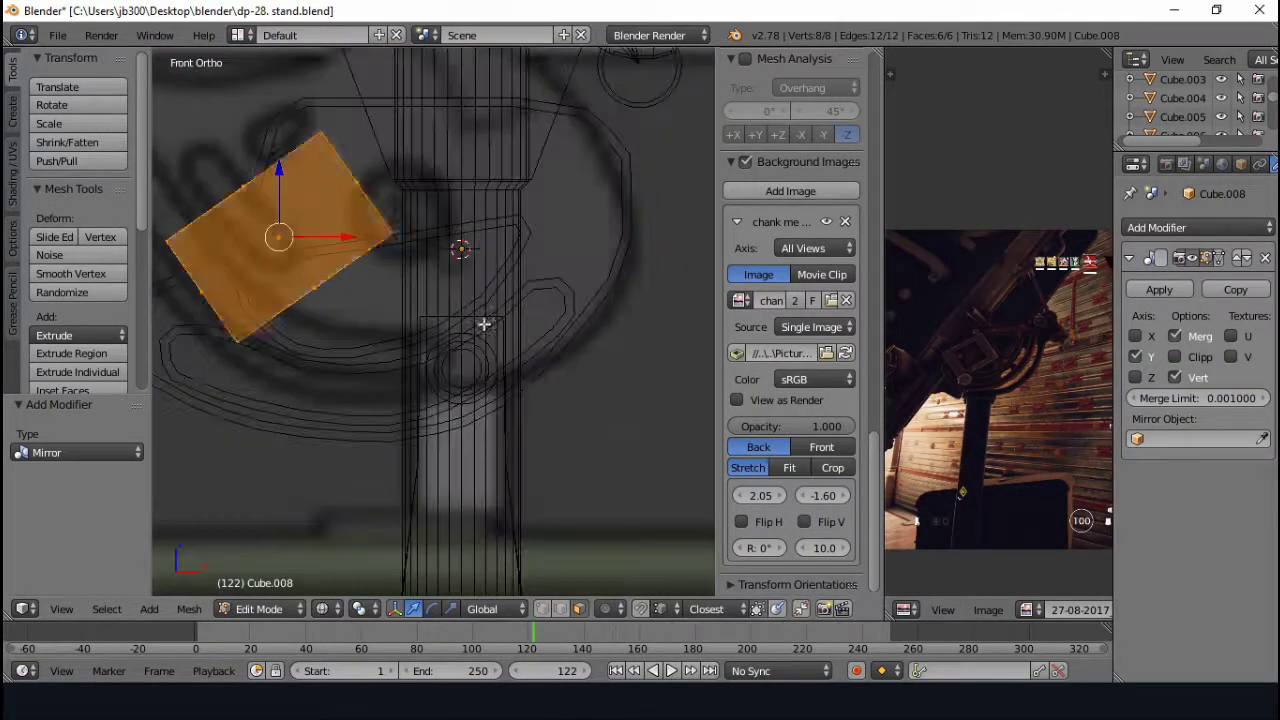
key(a)
click(587, 170)
key(x)
click(528, 206)
key(z)
middle_drag(528, 206, 480, 190)
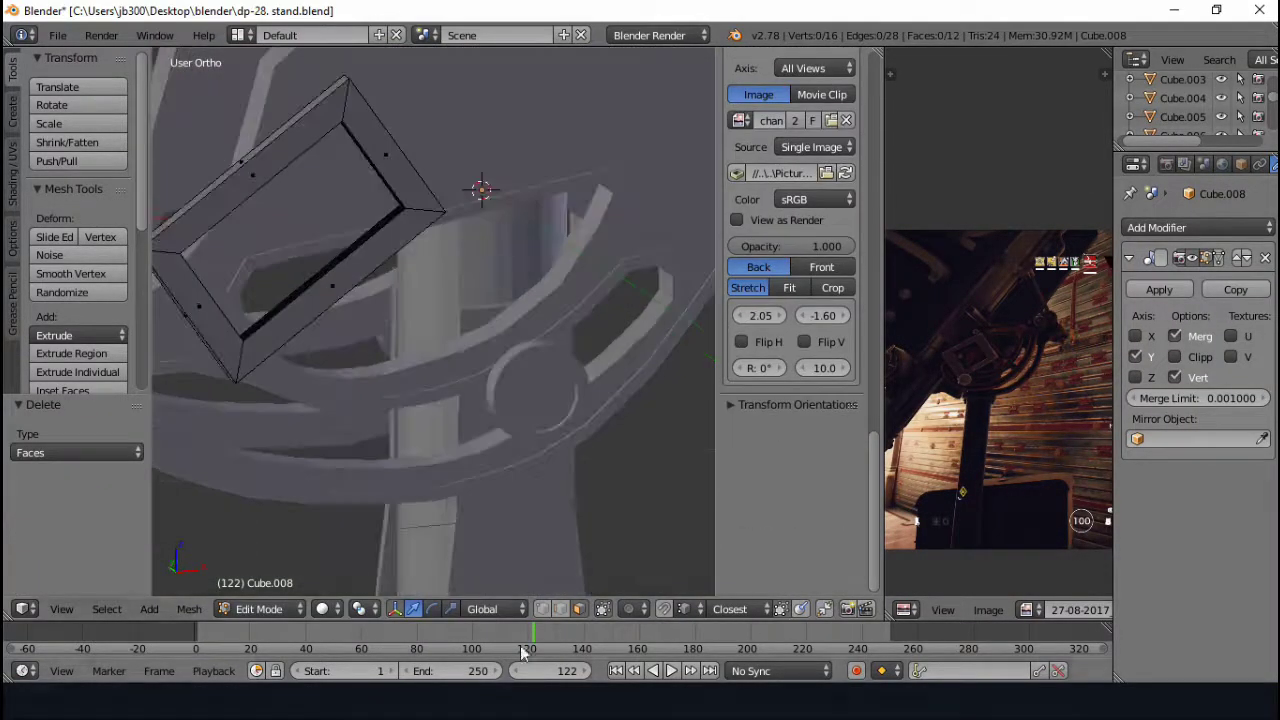
middle_drag(371, 280, 388, 248)
- Select one inner edge of the hollow frame, then return to Object Mode
key(a)
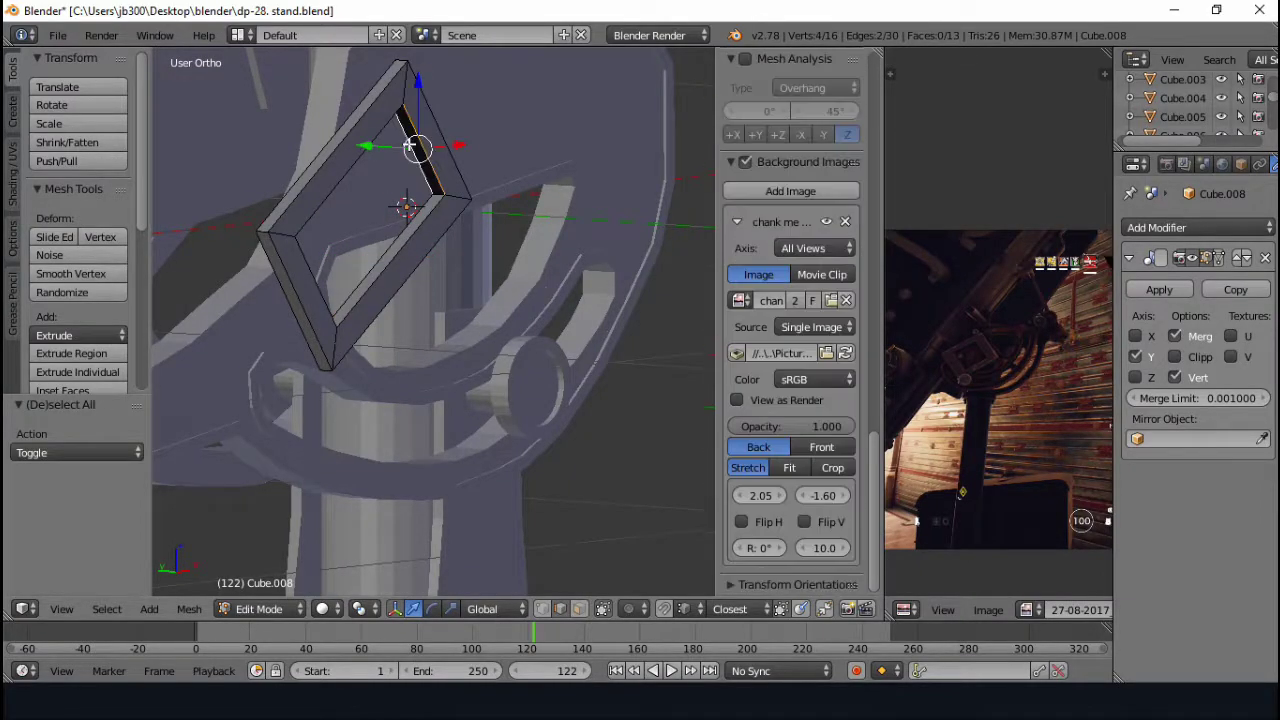
scroll(400, 250, up, 3)
shift+right_click(229, 145)
scroll(229, 145, down, 3)
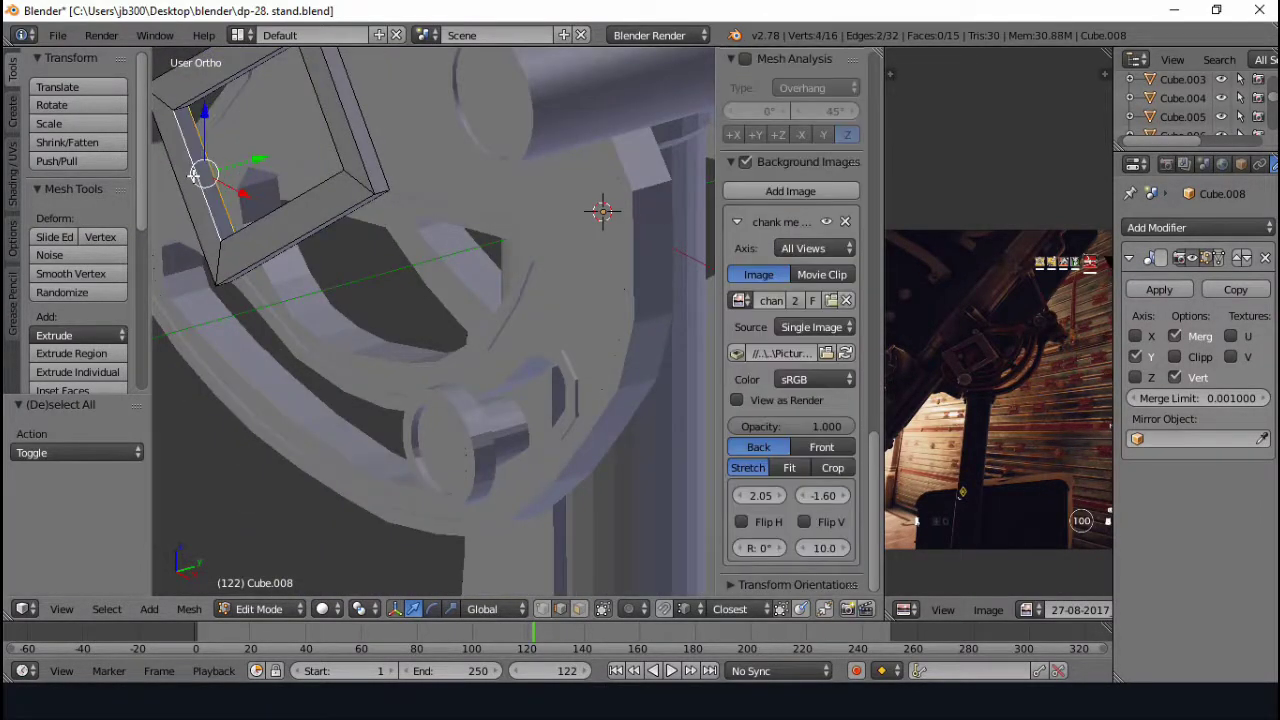
key(Tab)
middle_drag(389, 220, 400, 280)
scroll(400, 280, down, 3)
- Smooth-shade the bracket plate's faces and add an Edge Split modifier (30° split angle)
middle_drag(408, 163, 492, 195)
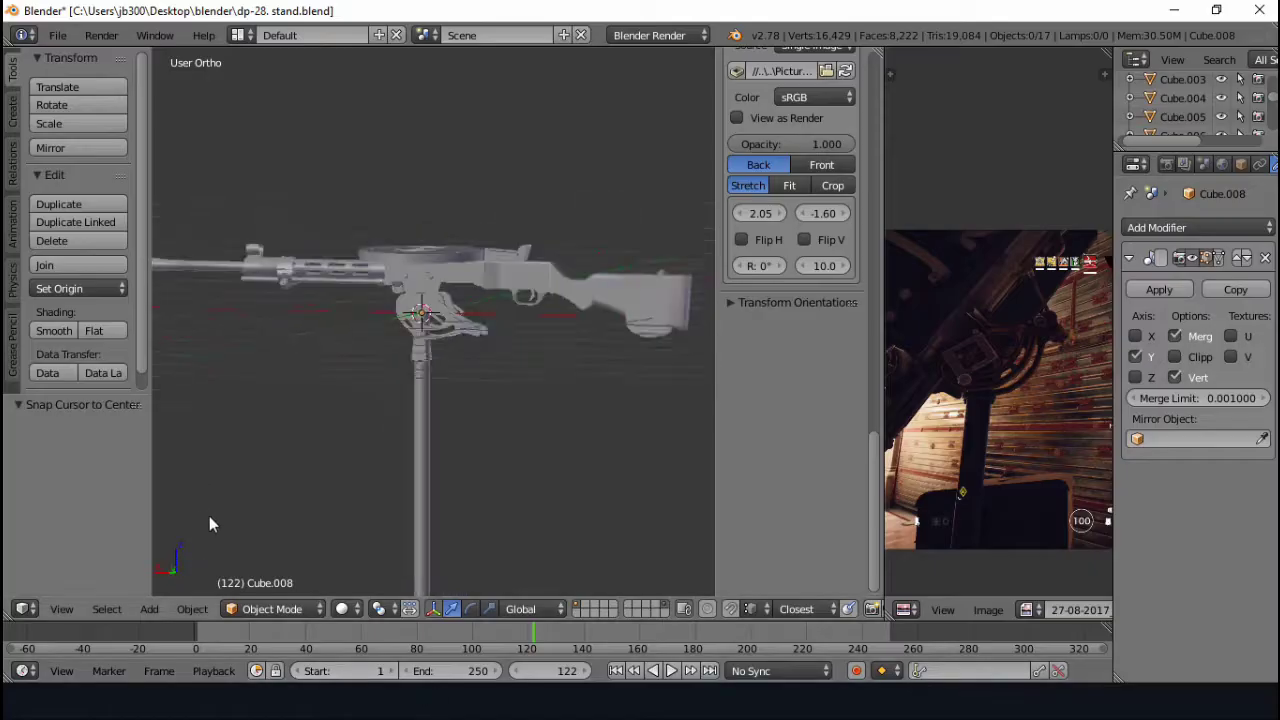
scroll(209, 516, up, 3)
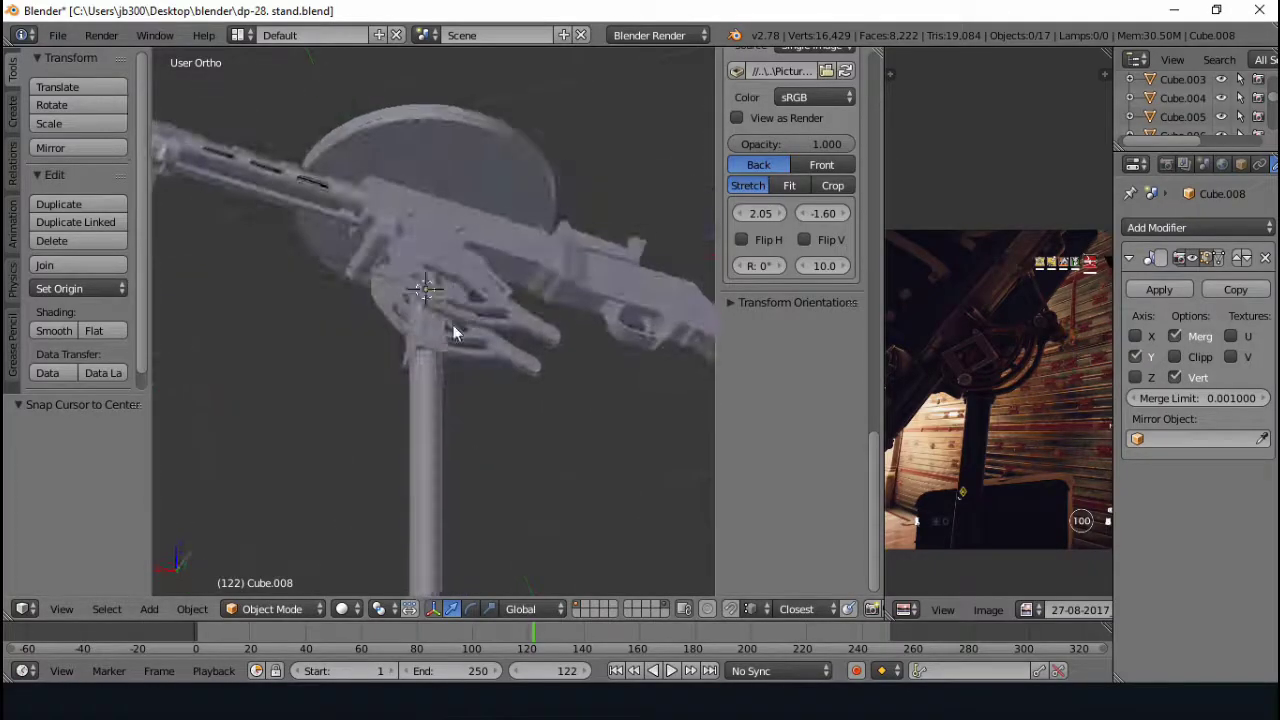
scroll(471, 332, up, 2)
key(Tab)
click(12, 172)
click(54, 105)
click(1180, 227)
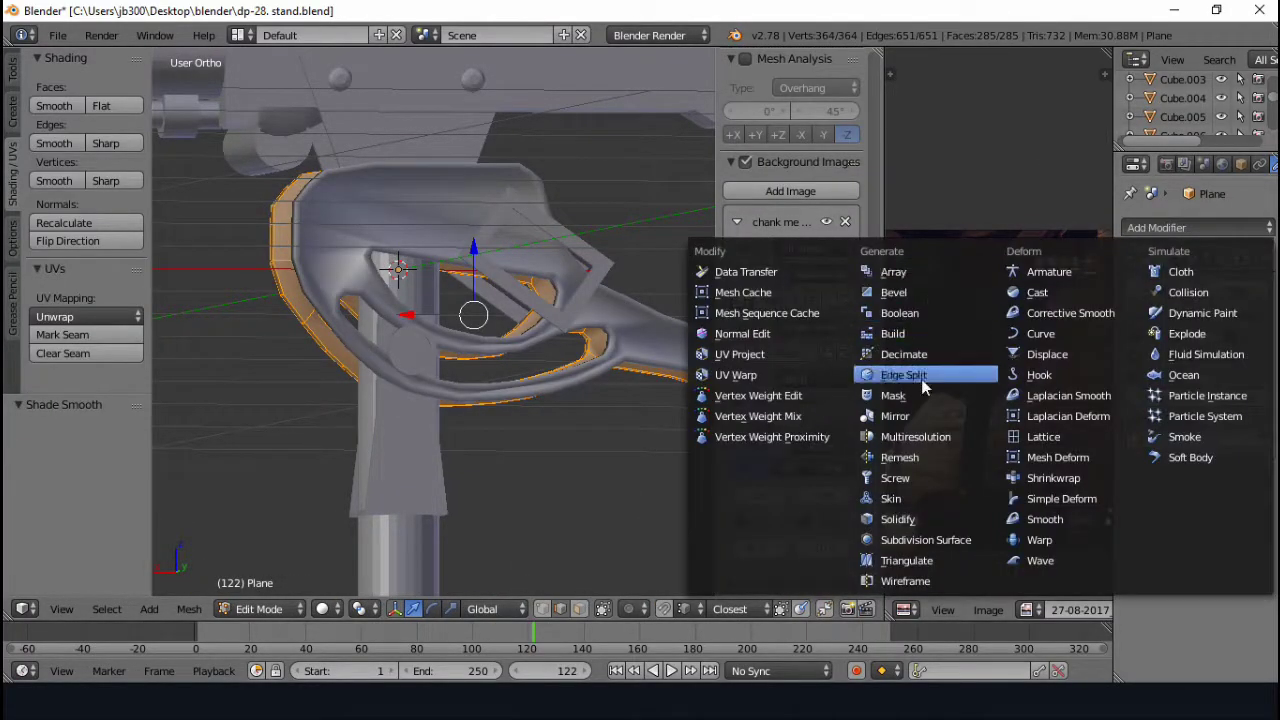
click(905, 375)
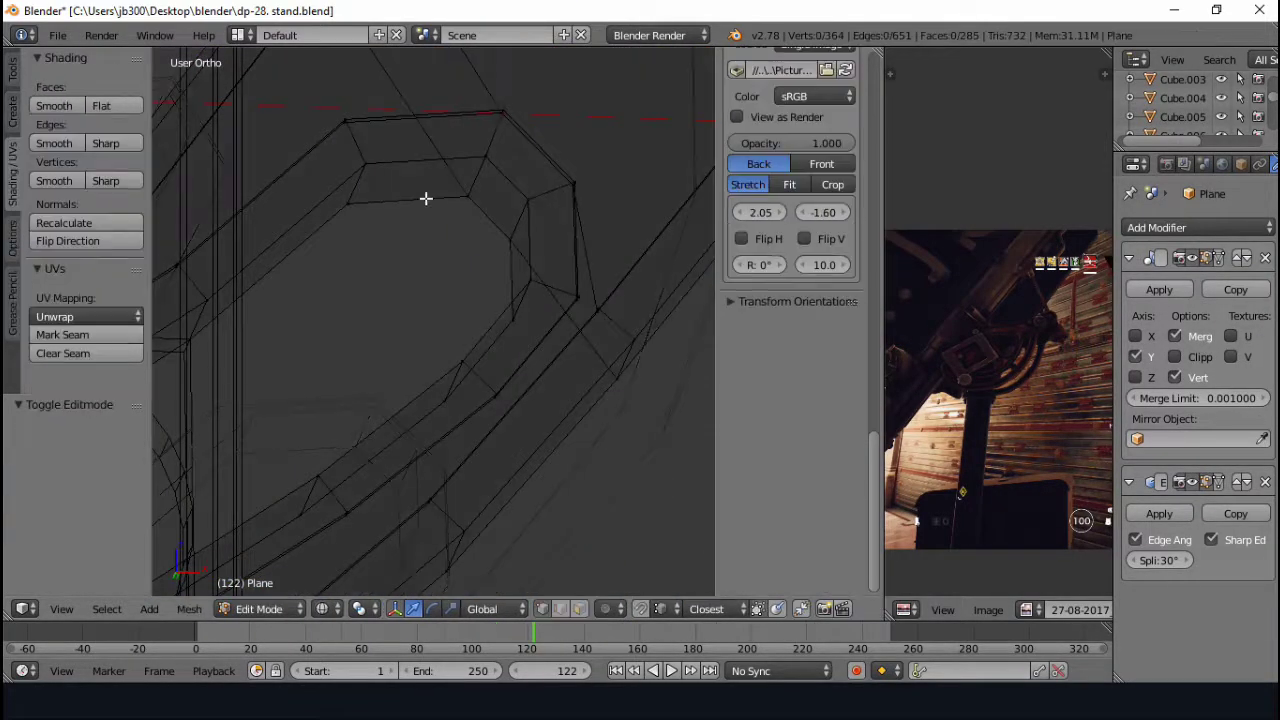
- Add two centred edge loop cuts across the bracket plate without sliding them
key(ctrl+r)
click(422, 147)
right_click(422, 147)
key(ctrl+r)
click(520, 160)
right_click(520, 160)
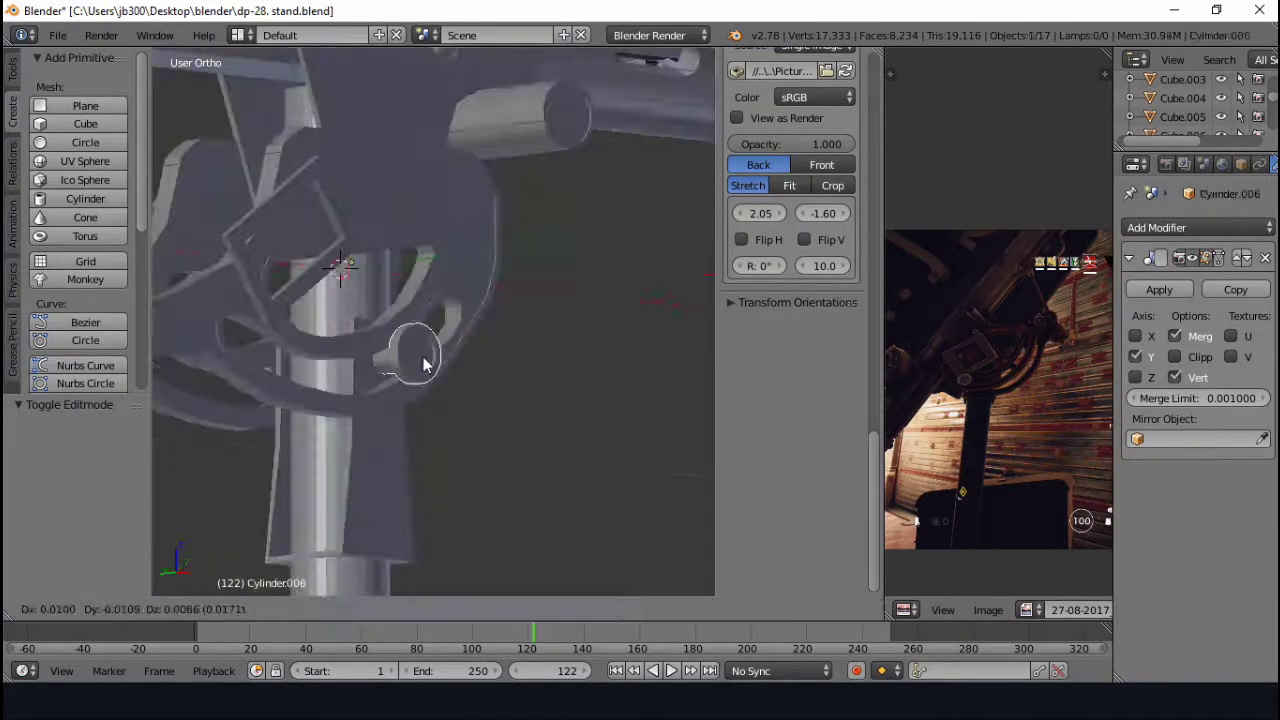
- Smooth-shade Cylinder.006, then add a new cylinder rotated 90° about X
click(55, 105)
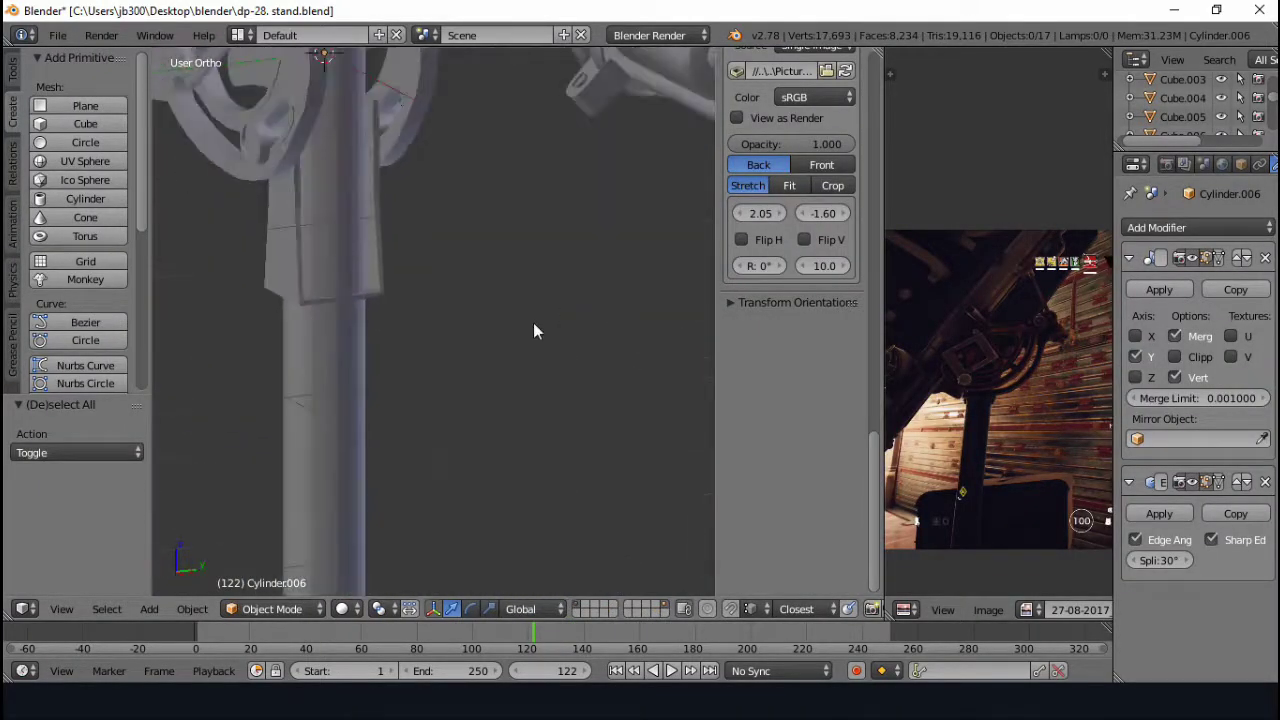
scroll(575, 305, up, 3)
key(shift+a)
click(520, 265)
key(Tab)
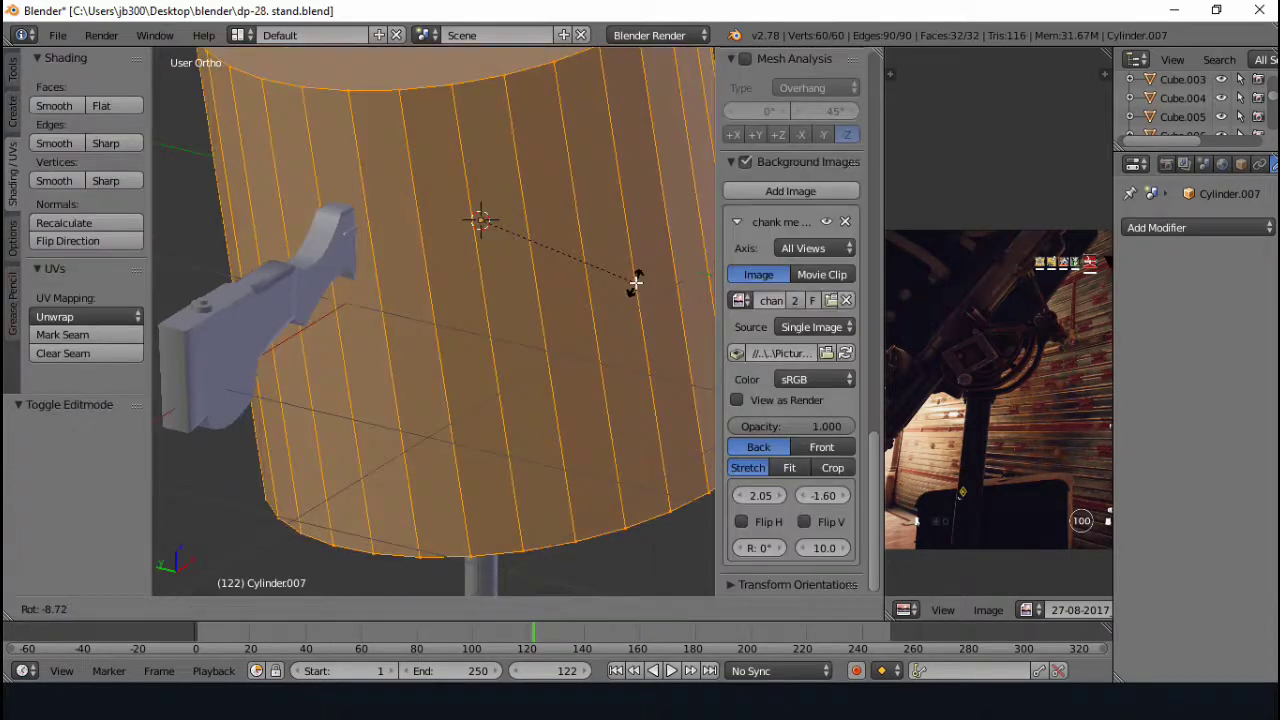
key(r)
key(x)
key(9)
key(0)
key(Return)
key(s)
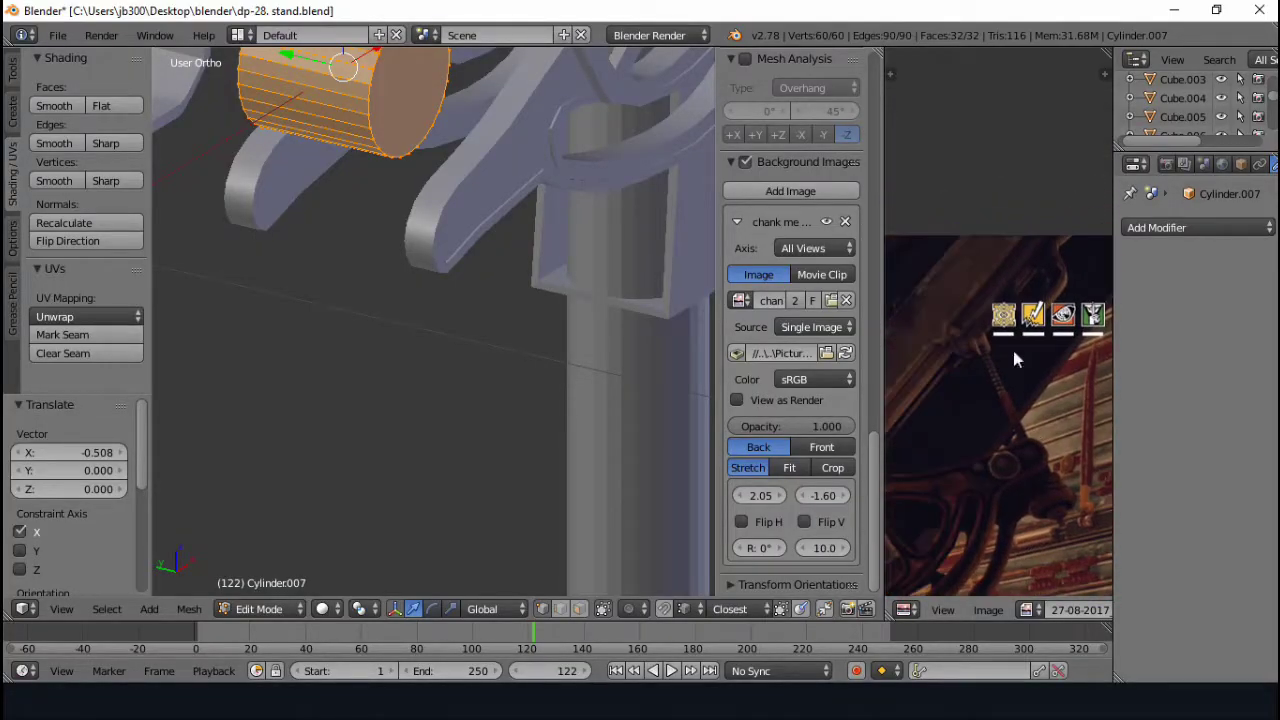
- Shrink the new cylinder to pin size and move it along X into the bracket slot
middle_drag(1012, 346, 963, 444)
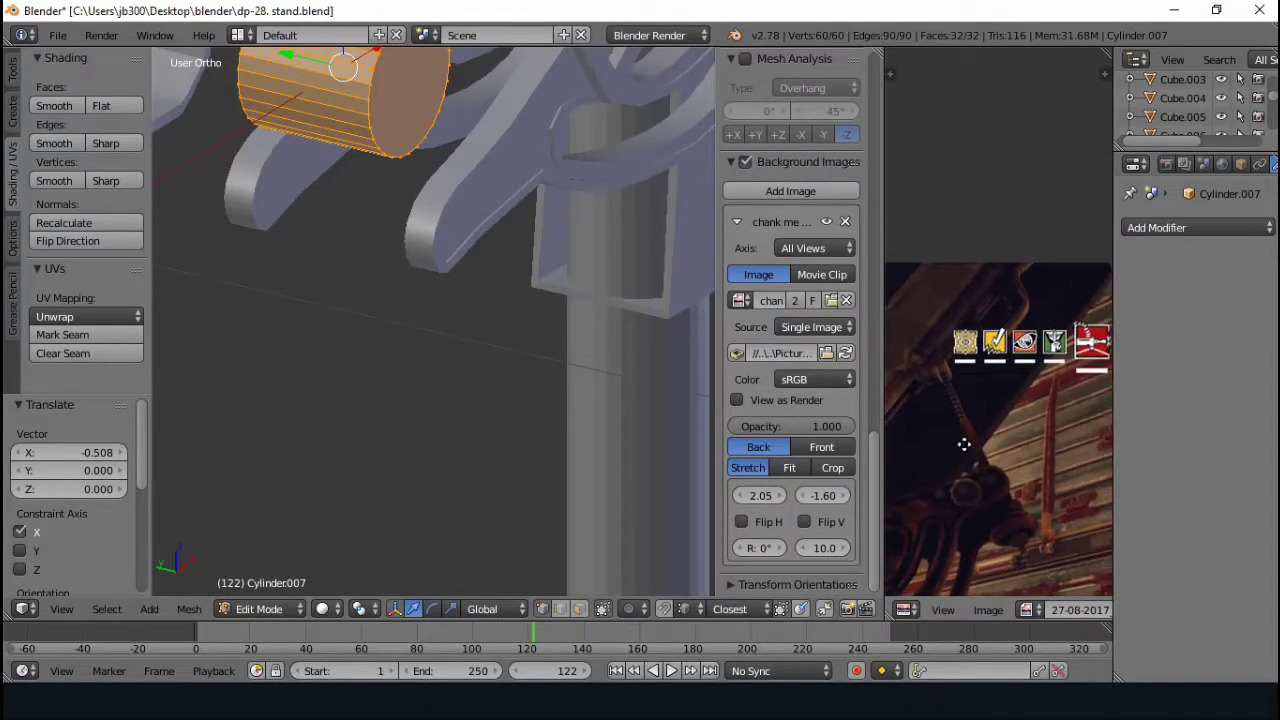
scroll(467, 359, down, 3)
key(s)
click(407, 171)
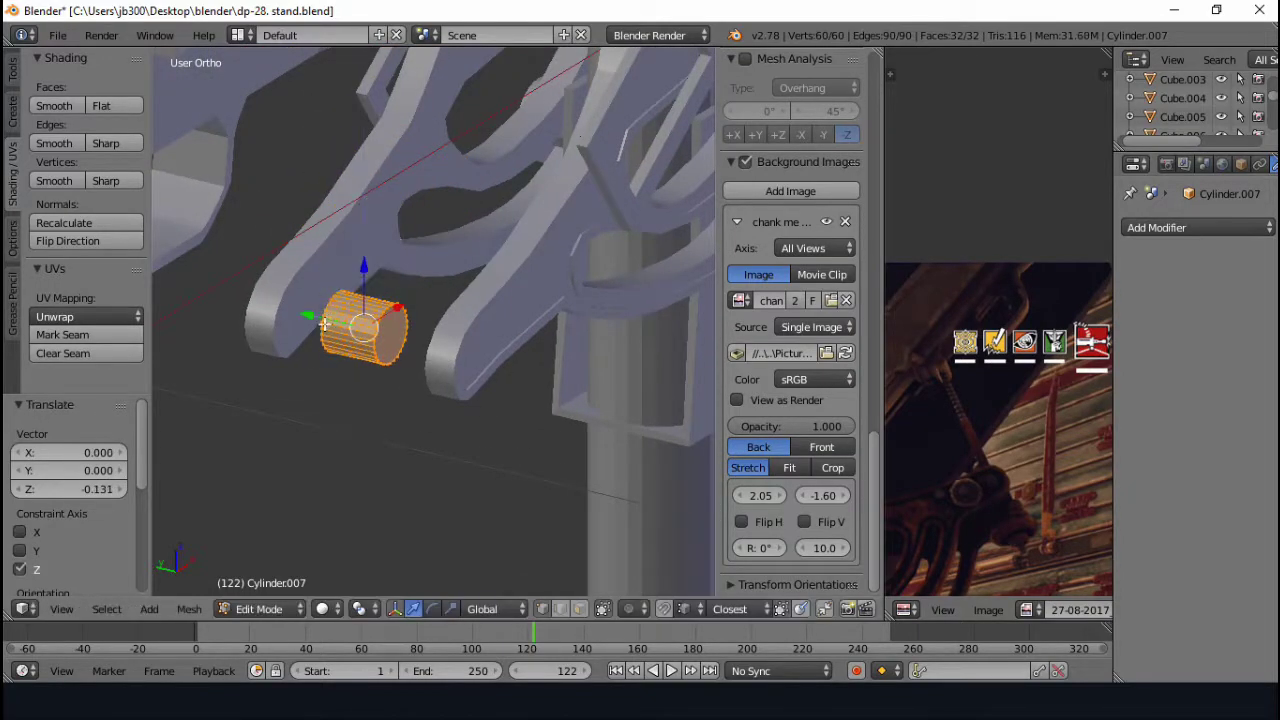
key(KP_1)
key(g)
key(x)
click(426, 261)
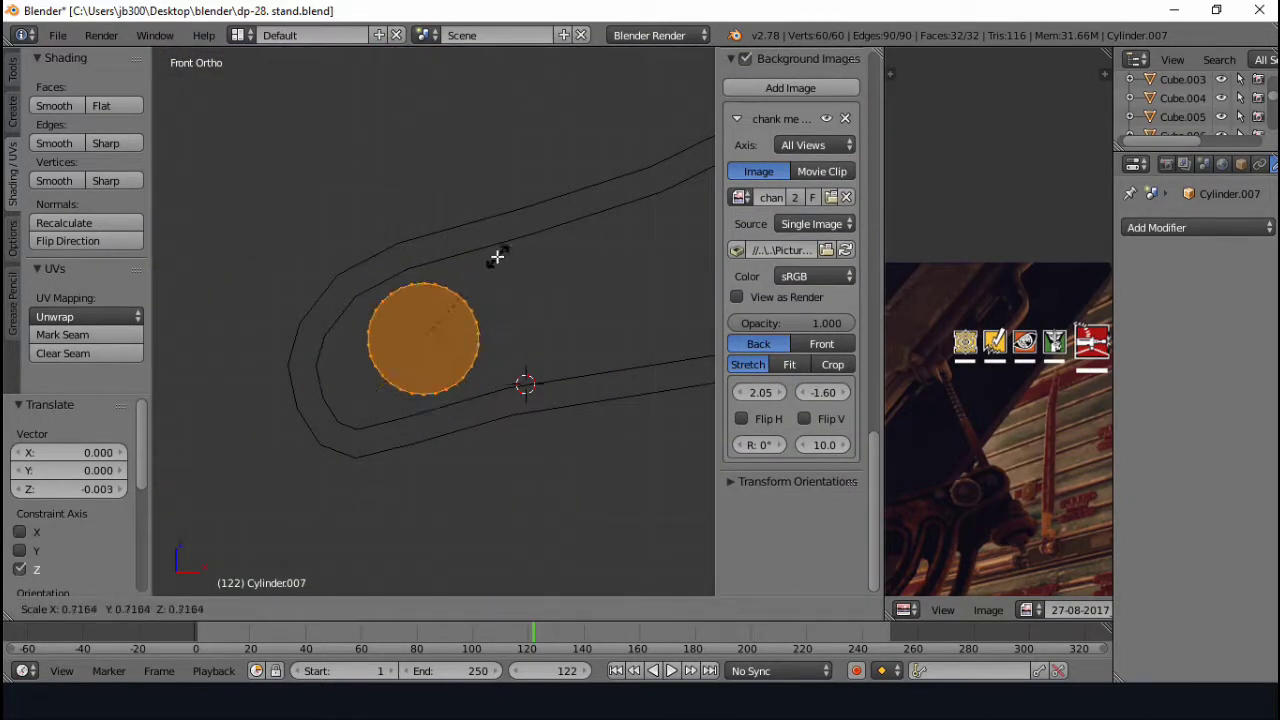
scroll(673, 258, down, 5)
scroll(673, 258, down, 5)
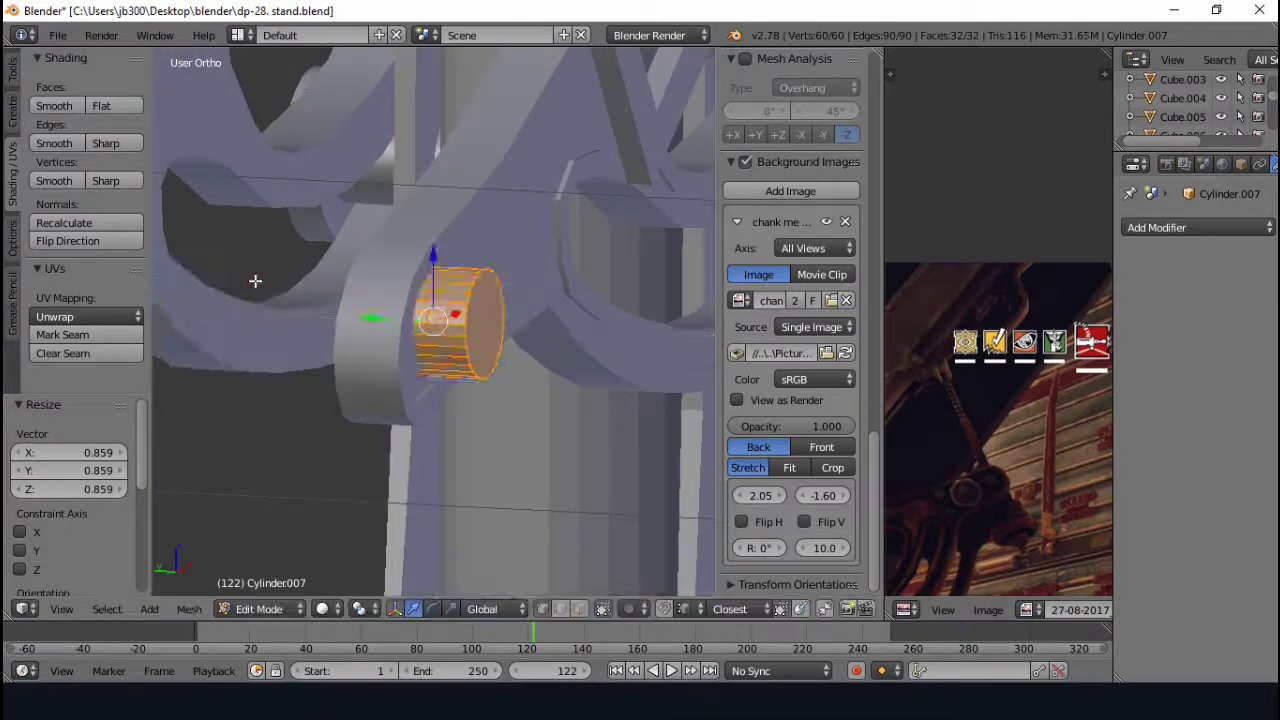
key(shift+s)
click(279, 253)
- Move the pin along Y in side view to line it up with the bracket
key(KP_3)
key(z)
key(KP_Decimal)
key(g)
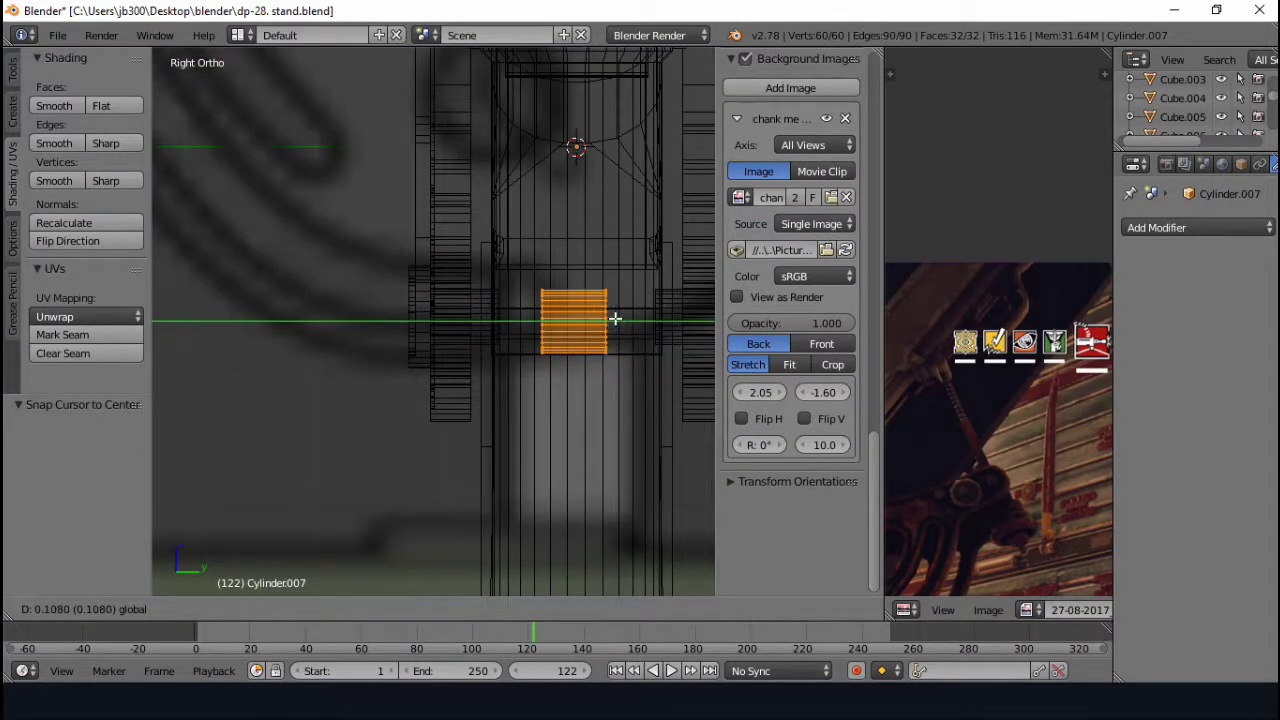
click(615, 318)
key(z)
middle_drag(615, 318, 340, 303)
scroll(474, 266, up, 3)
scroll(567, 262, down, 3)
- Stretch the pin along Y across the bracket and duplicate it in place
key(s)
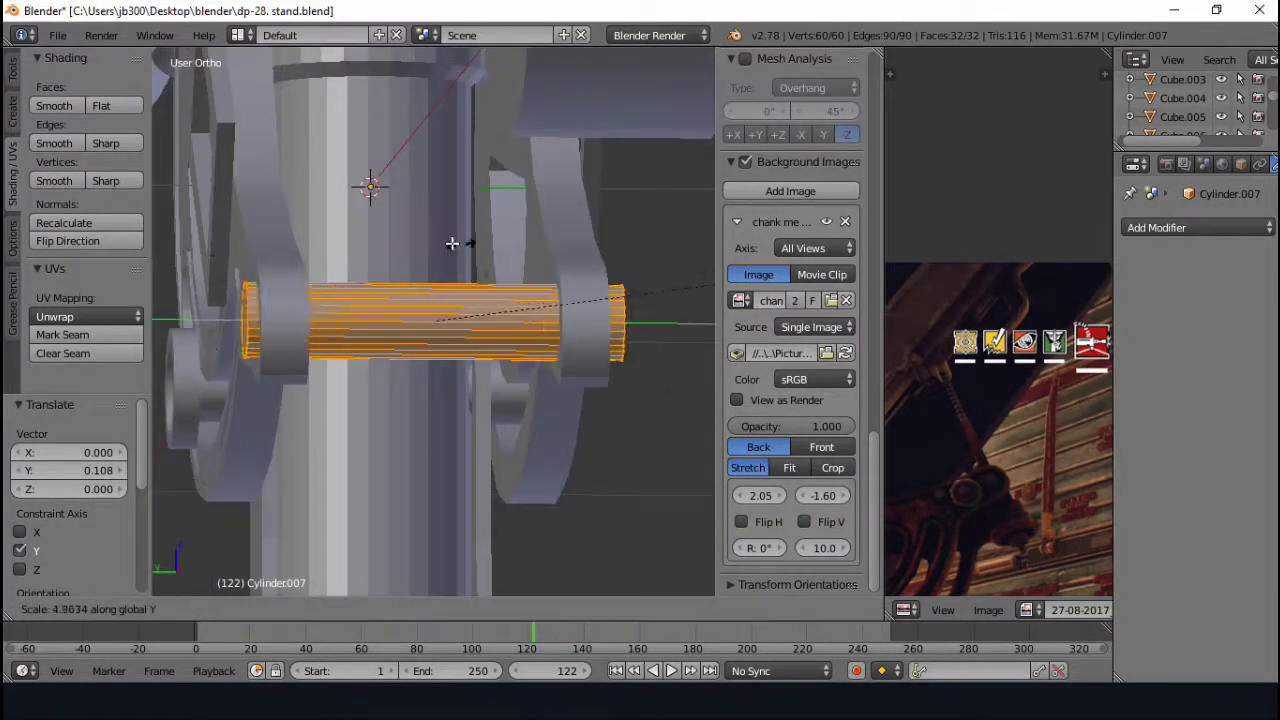
click(452, 243)
scroll(634, 263, down, 5)
key(shift+d)
right_click(574, 129)
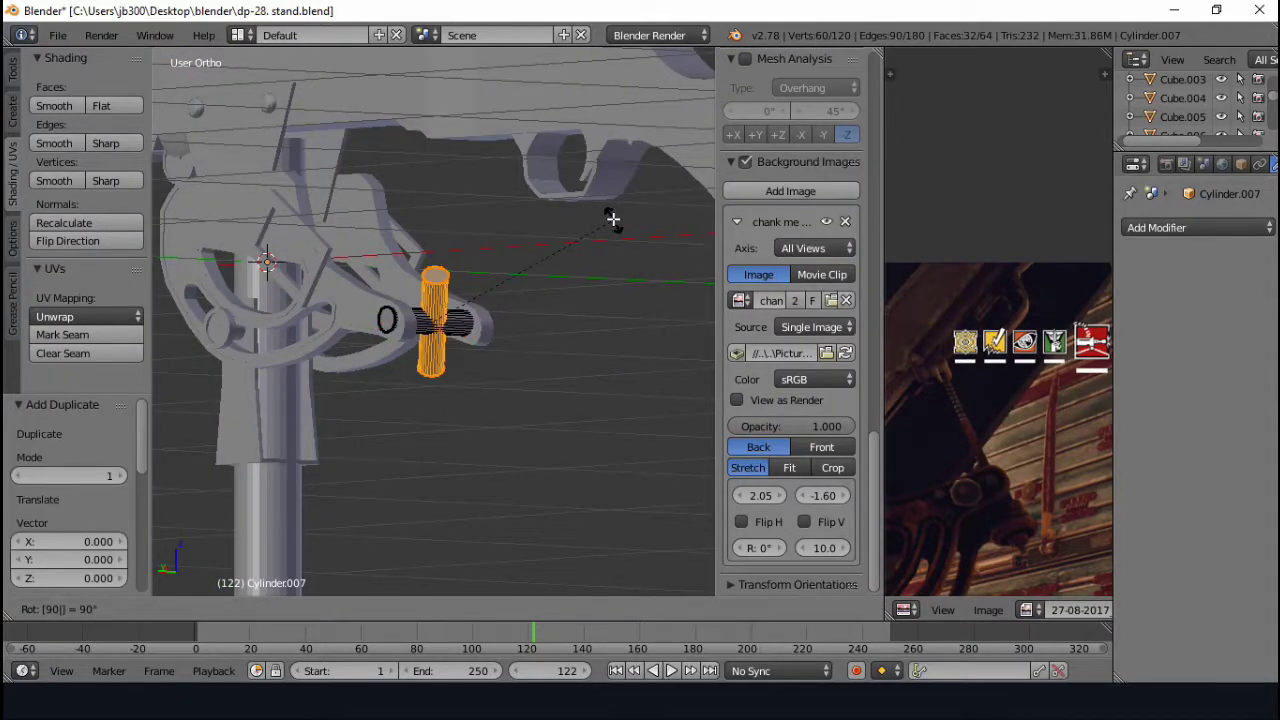
- Slim the duplicate pin along Z and inspect it around the bracket
click(476, 299)
scroll(613, 245, up, 5)
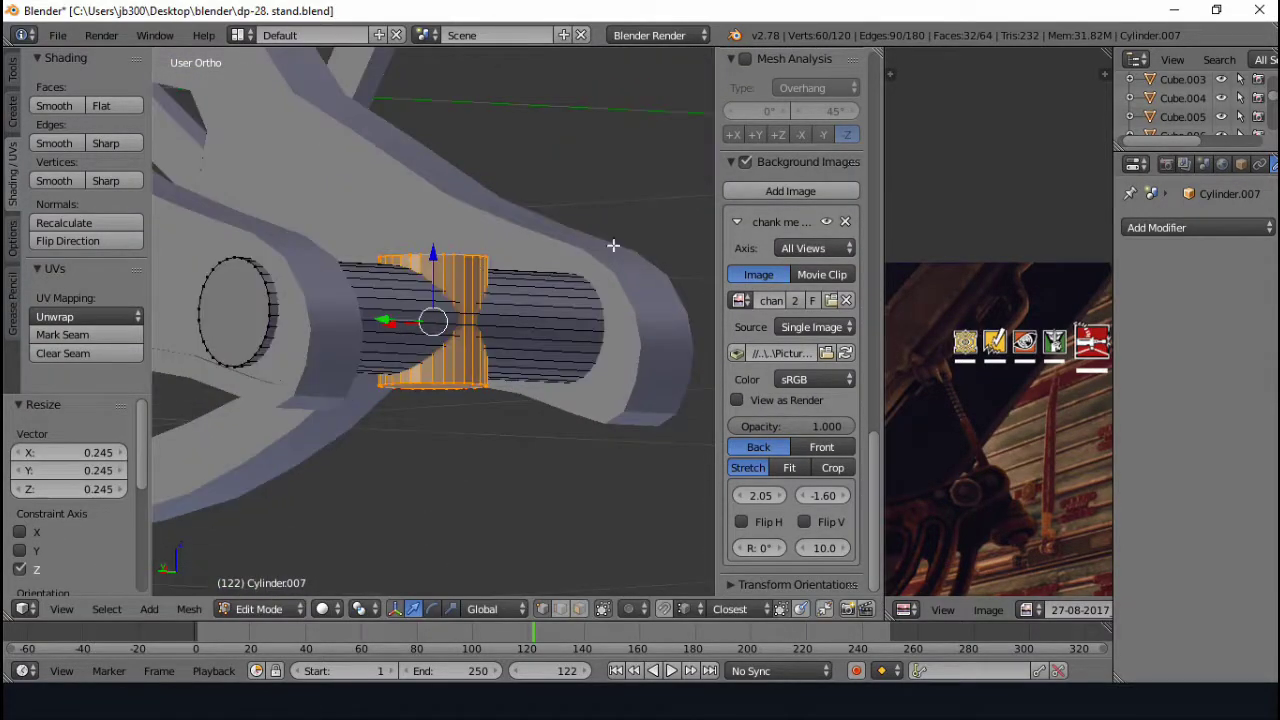
middle_drag(598, 402, 370, 376)
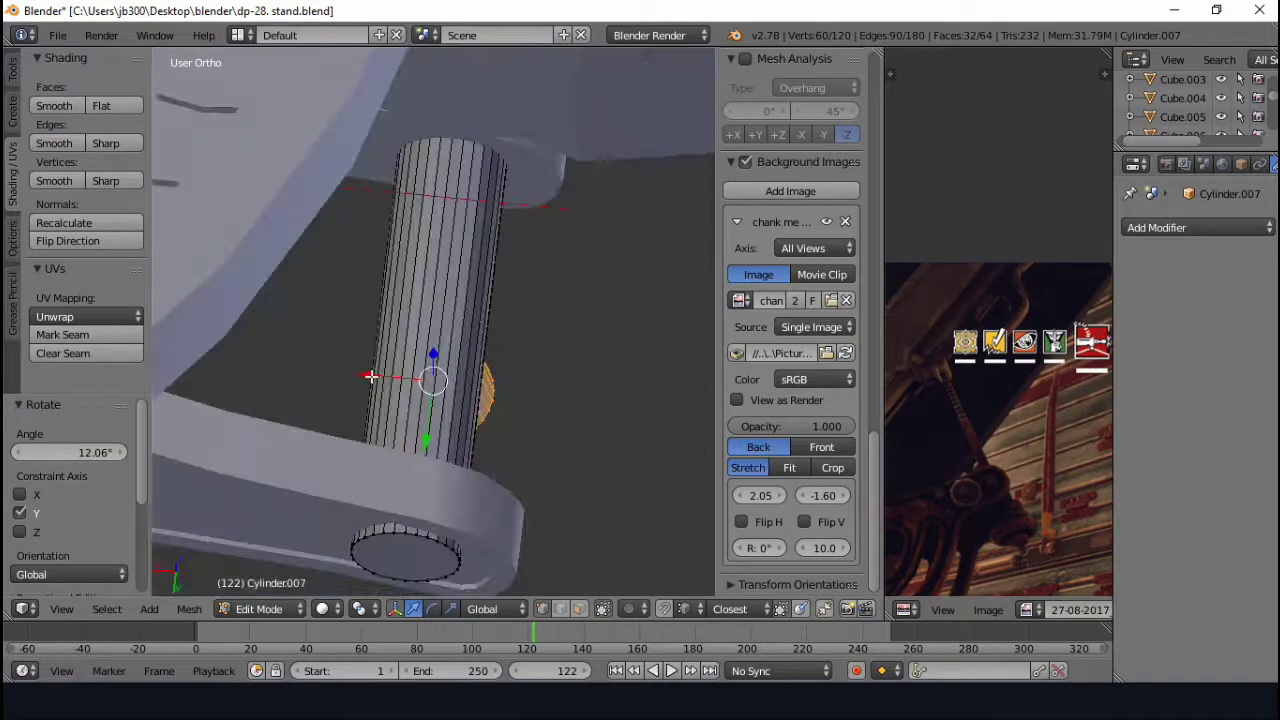
middle_drag(527, 504, 628, 421)
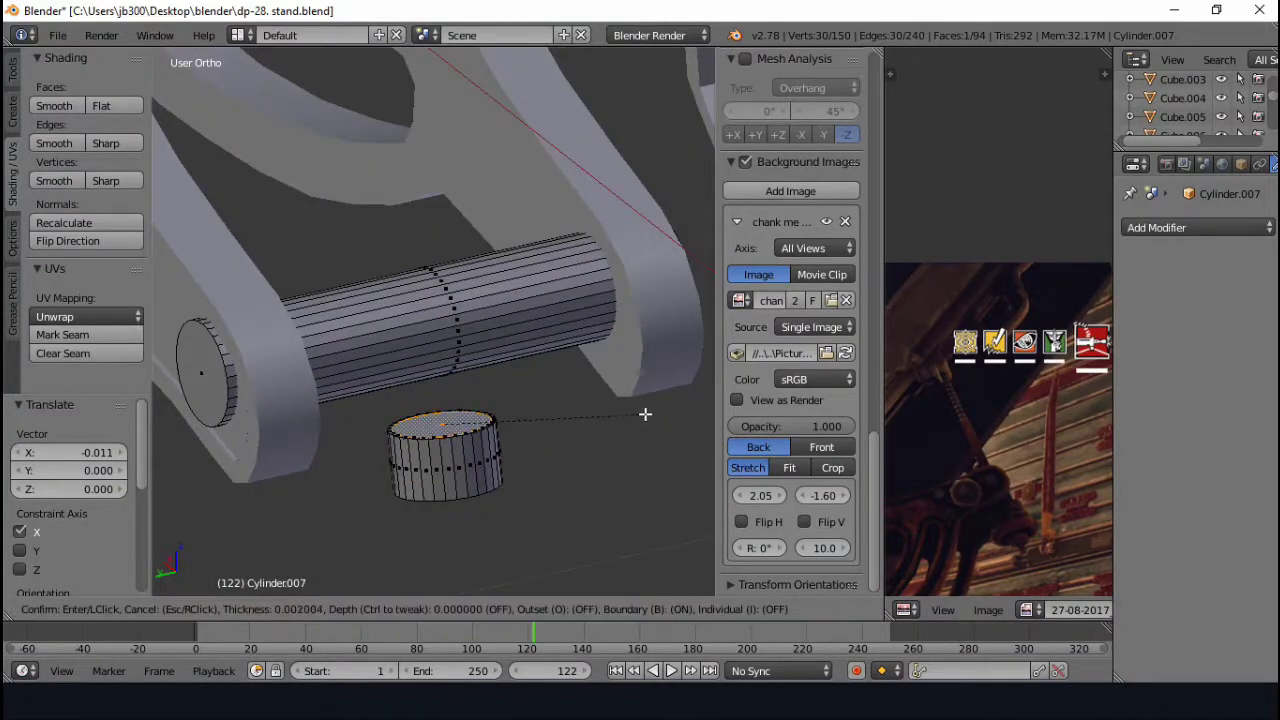
middle_drag(593, 275, 580, 169)
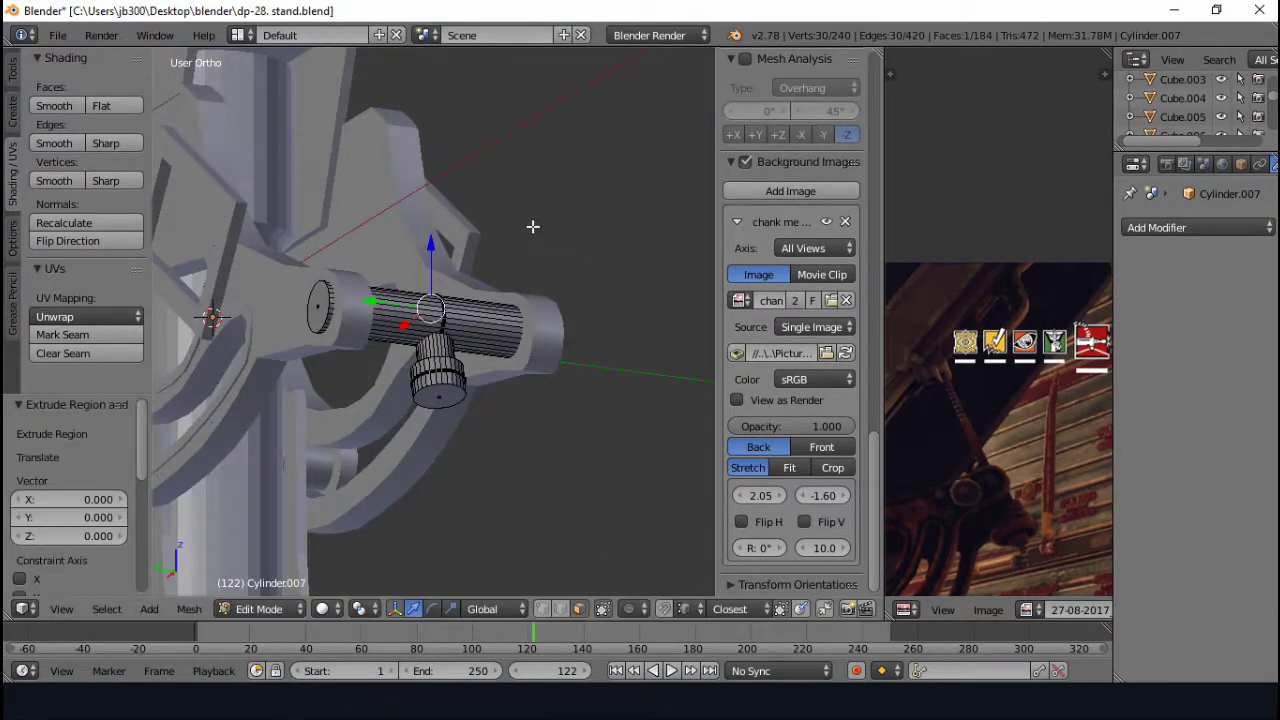
middle_drag(531, 223, 574, 429)
key(Tab)
middle_drag(488, 534, 614, 345)
key(Tab)
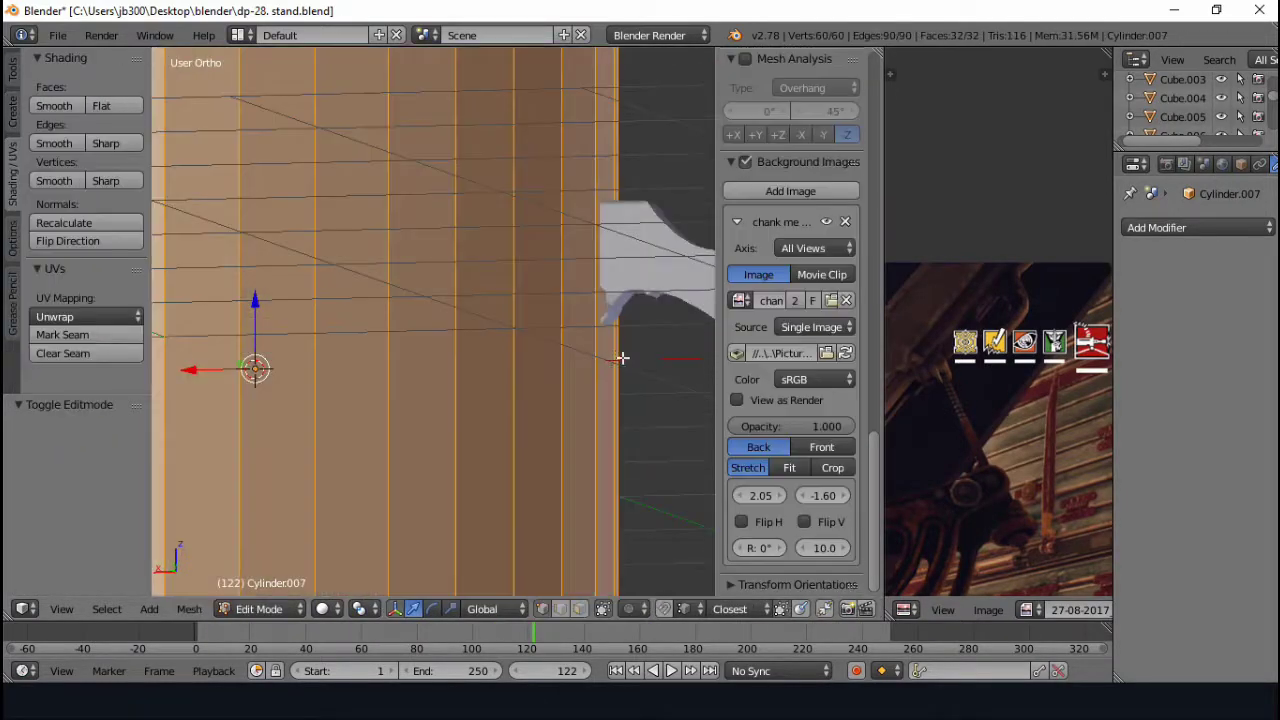
- Rotate the cylinder 90° onto its side and check its alignment
key(r)
key(9)
key(0)
key(Return)
scroll(565, 343, up, 3)
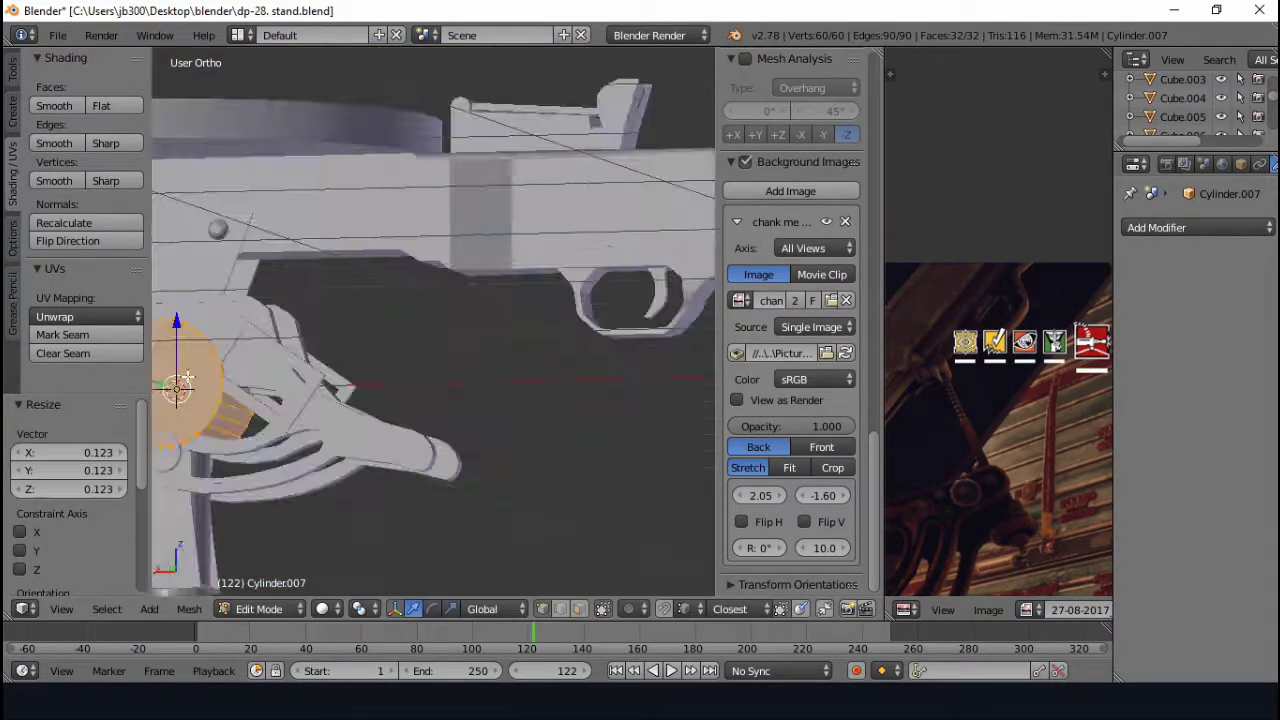
drag(470, 400, 400, 420)
scroll(317, 291, up, 3)
drag(317, 291, 330, 300)
middle_drag(330, 300, 389, 463)
scroll(389, 463, down, 3)
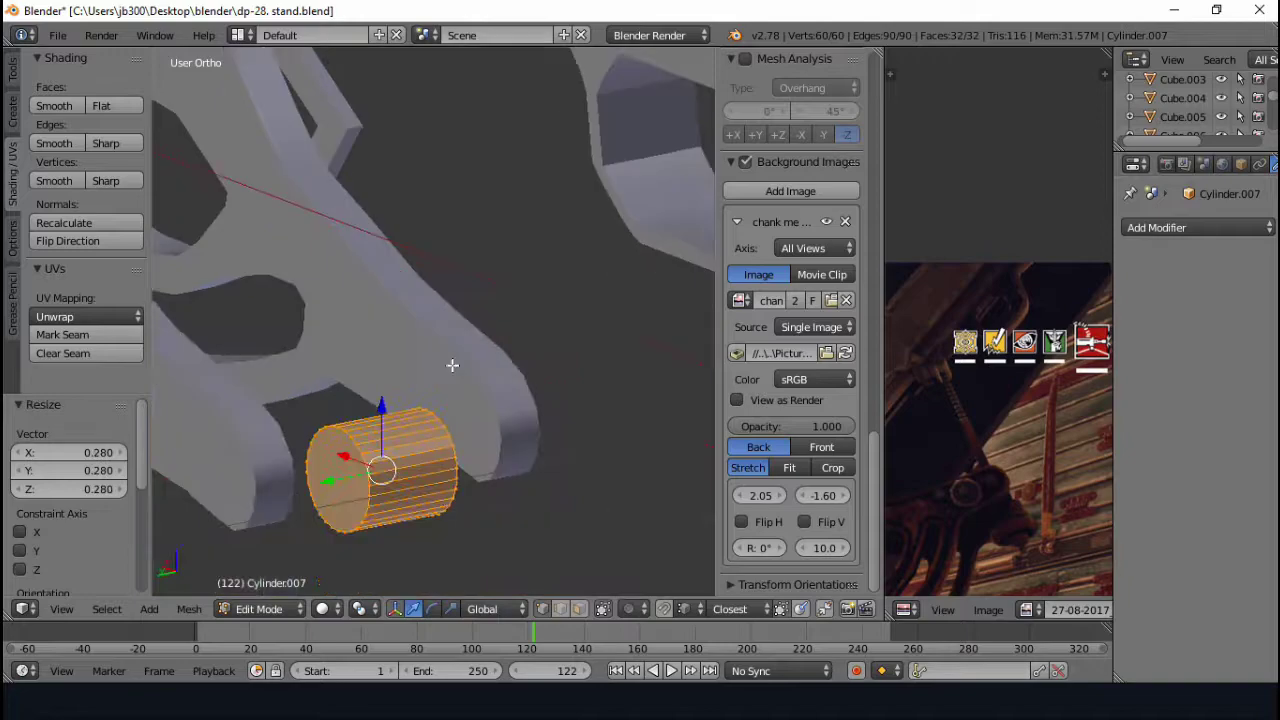
scroll(451, 355, up, 3)
- Shrink the cylinder in front view and stretch it along Y
key(KP_1)
key(s)
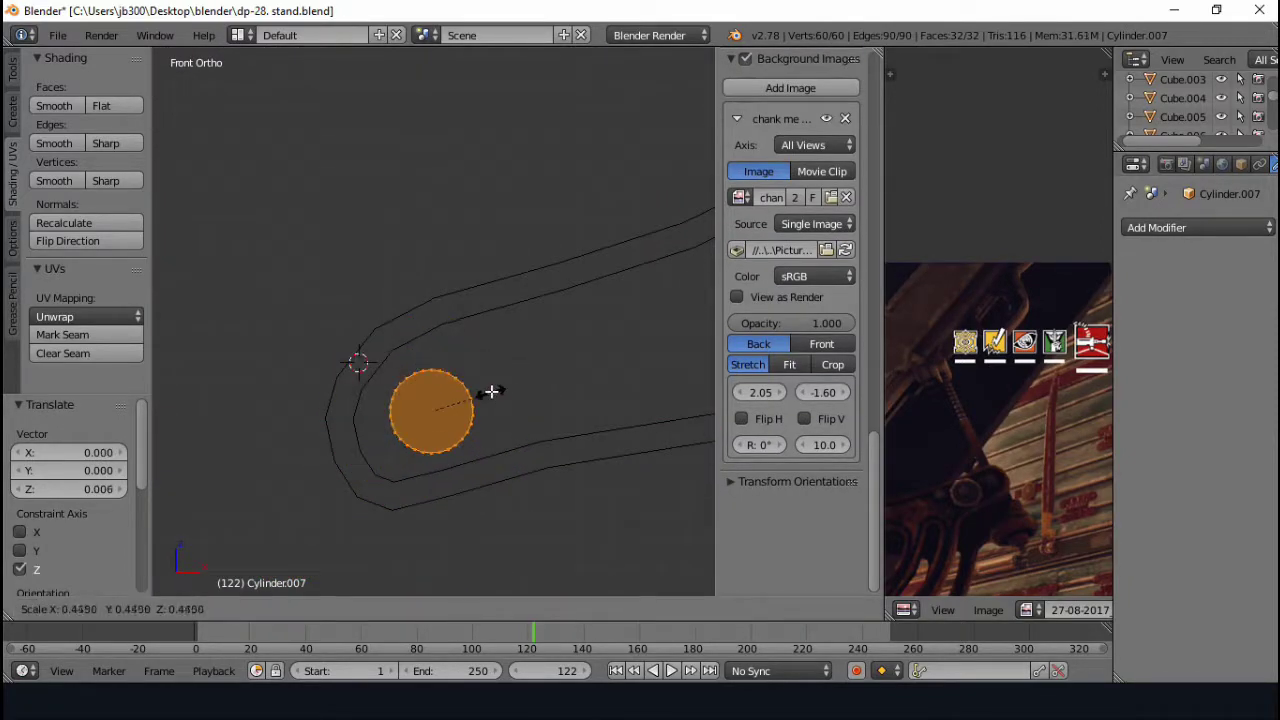
click(491, 391)
middle_drag(491, 391, 669, 437)
key(s)
key(y)
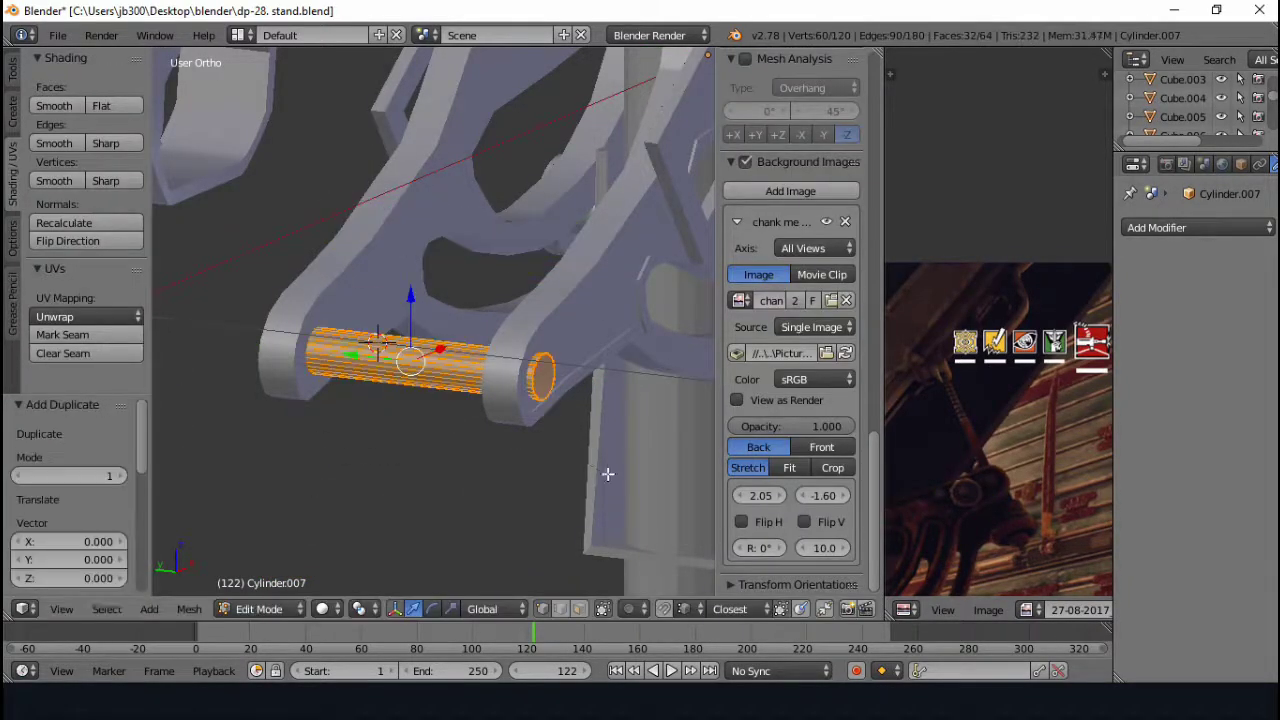
- Stand the small cylinder upright with a 90° X rotation and lower it beneath the pin
key(r)
key(x)
key(9)
key(0)
key(Return)
drag(413, 304, 413, 350)
scroll(569, 337, up, 2)
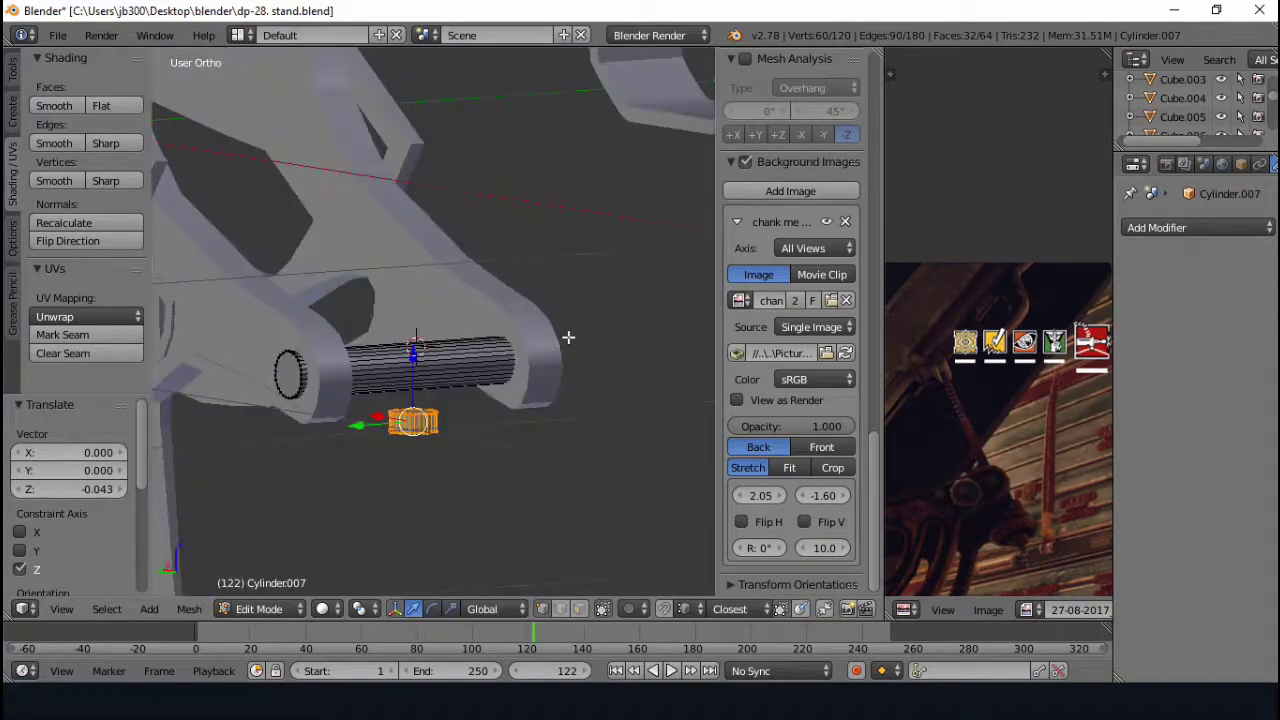
middle_drag(569, 337, 581, 493)
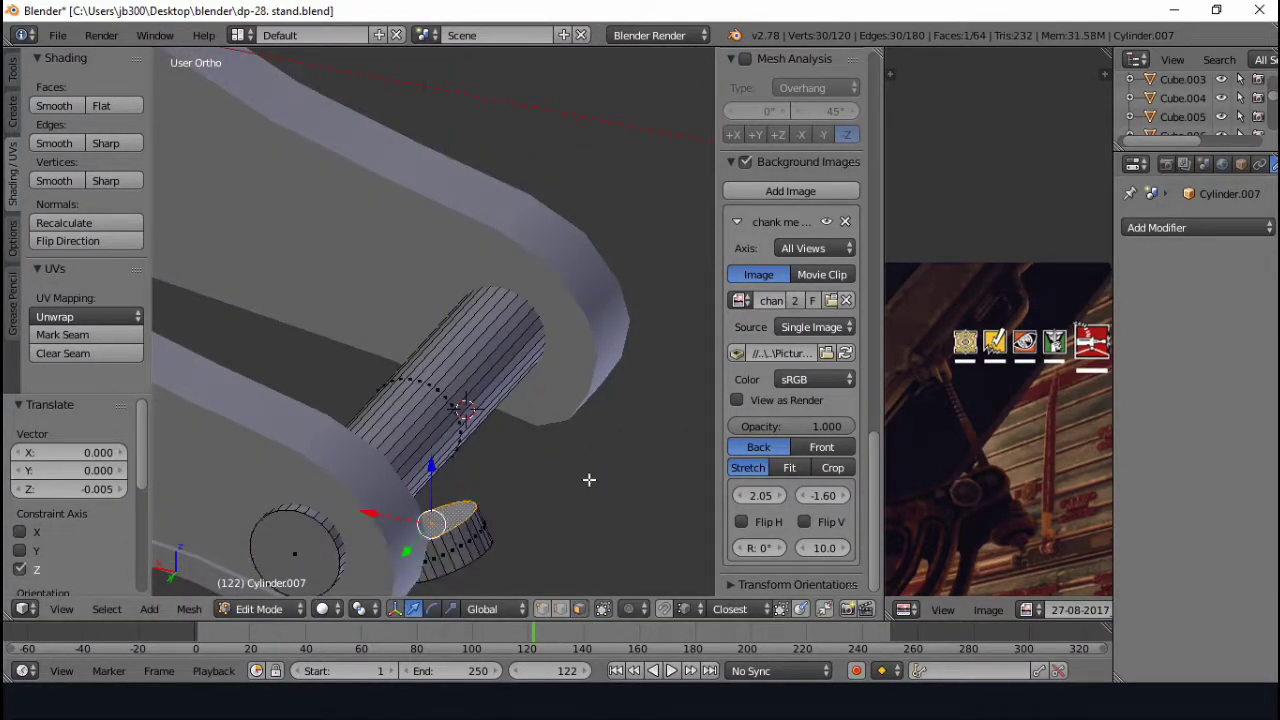
- Inset and extrude the knob's end face
click(624, 335)
key(e)
click(386, 443)
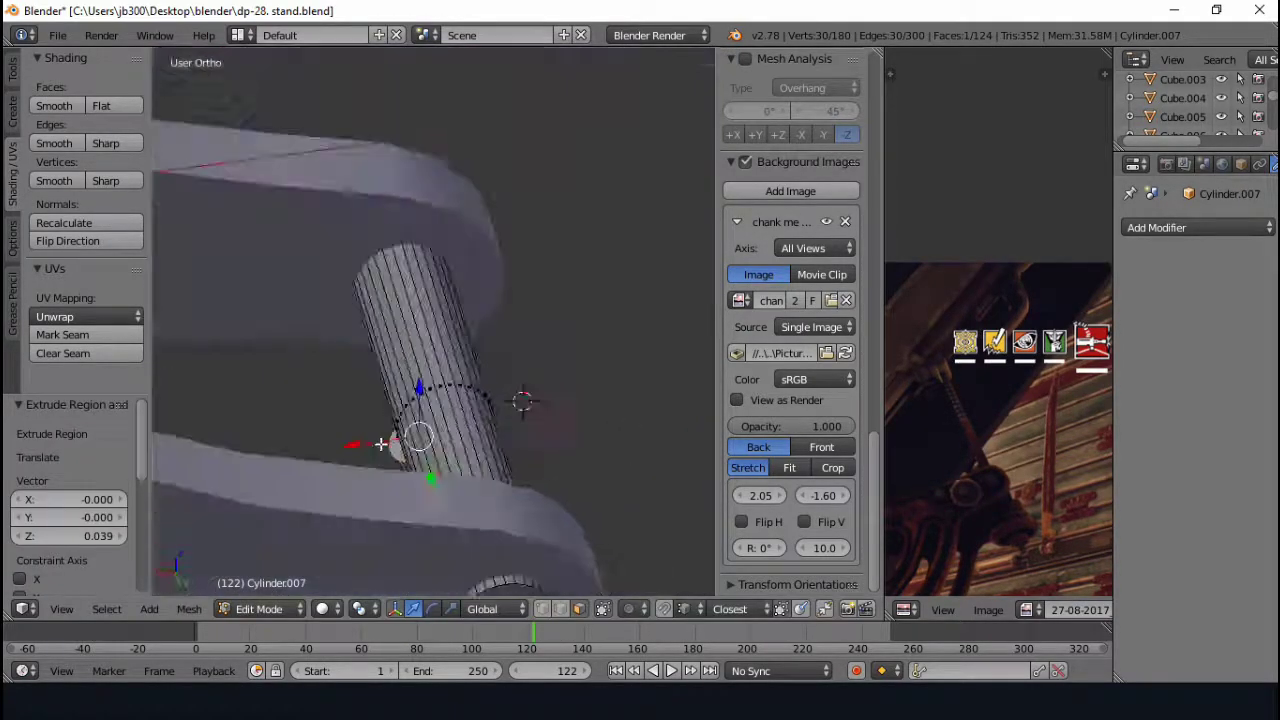
middle_drag(386, 443, 496, 493)
middle_drag(396, 462, 540, 414)
scroll(540, 414, down, 3)
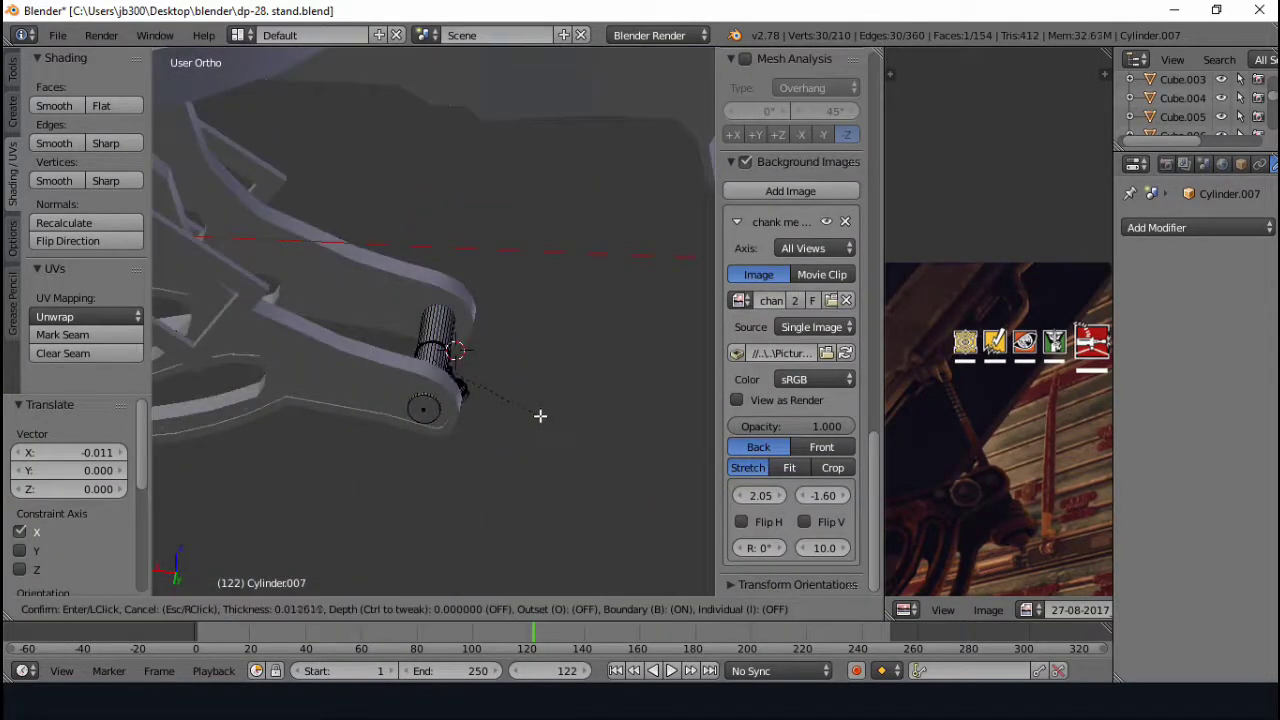
key(e)
scroll(474, 194, up, 3)
- Return to Object Mode and snap the 3D cursor to the world centre
key(Tab)
key(a)
mouse_move(474, 194)
middle_down()
mouse_move(393, 291)
mouse_move(563, 381)
middle_up()
key(shift+s)
click(464, 488)
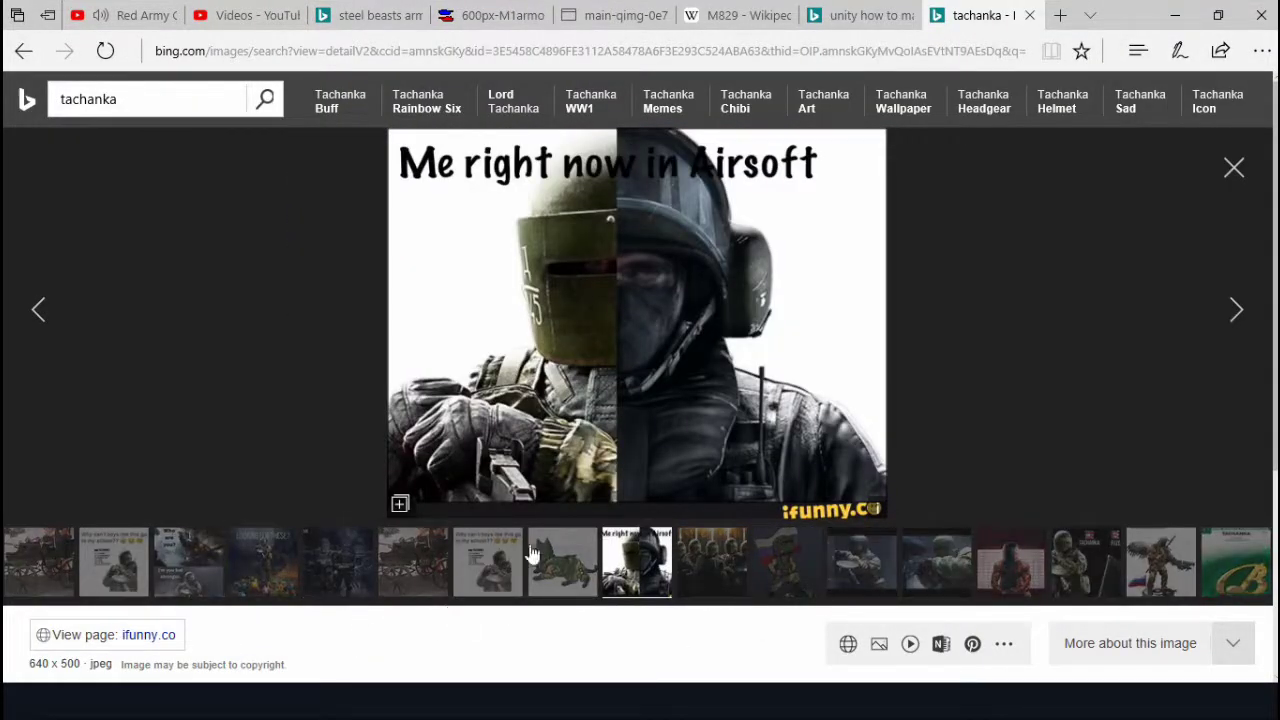
- Browse Tachanka images in Bing, ending on the mounted gun firing
click(531, 554)
click(893, 560)
click(893, 560)
click(412, 565)
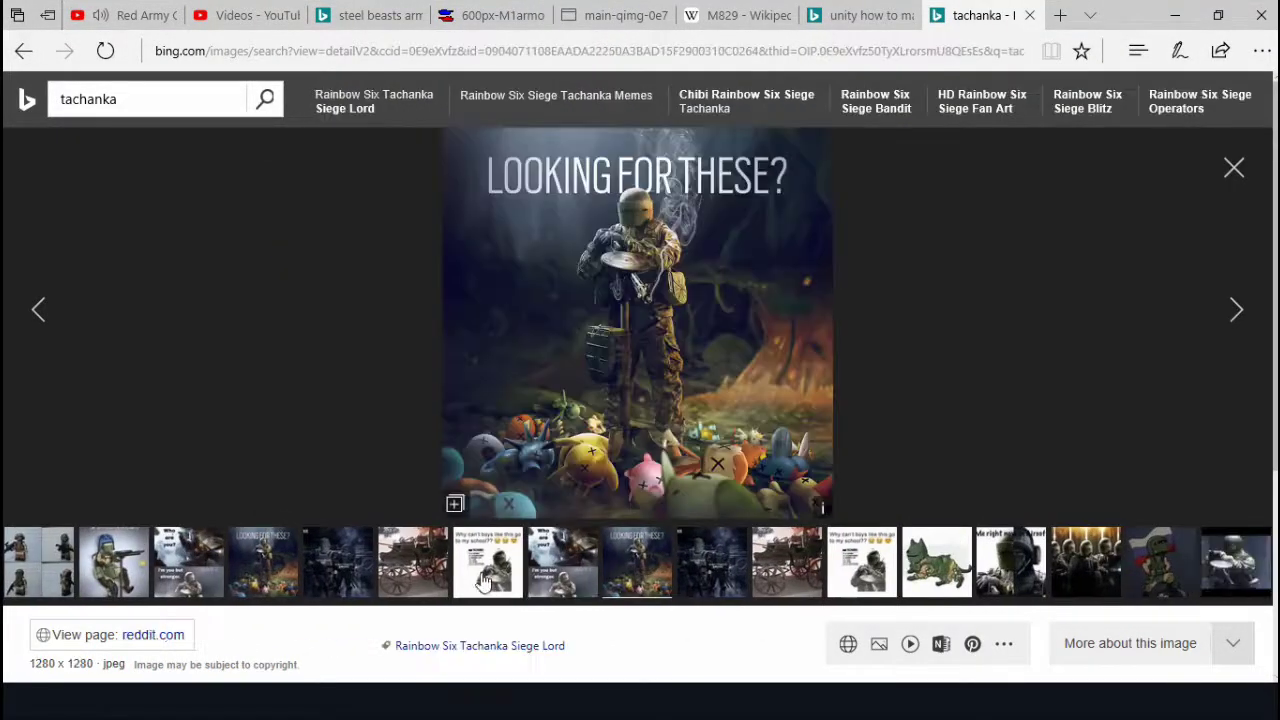
click(374, 570)
click(415, 575)
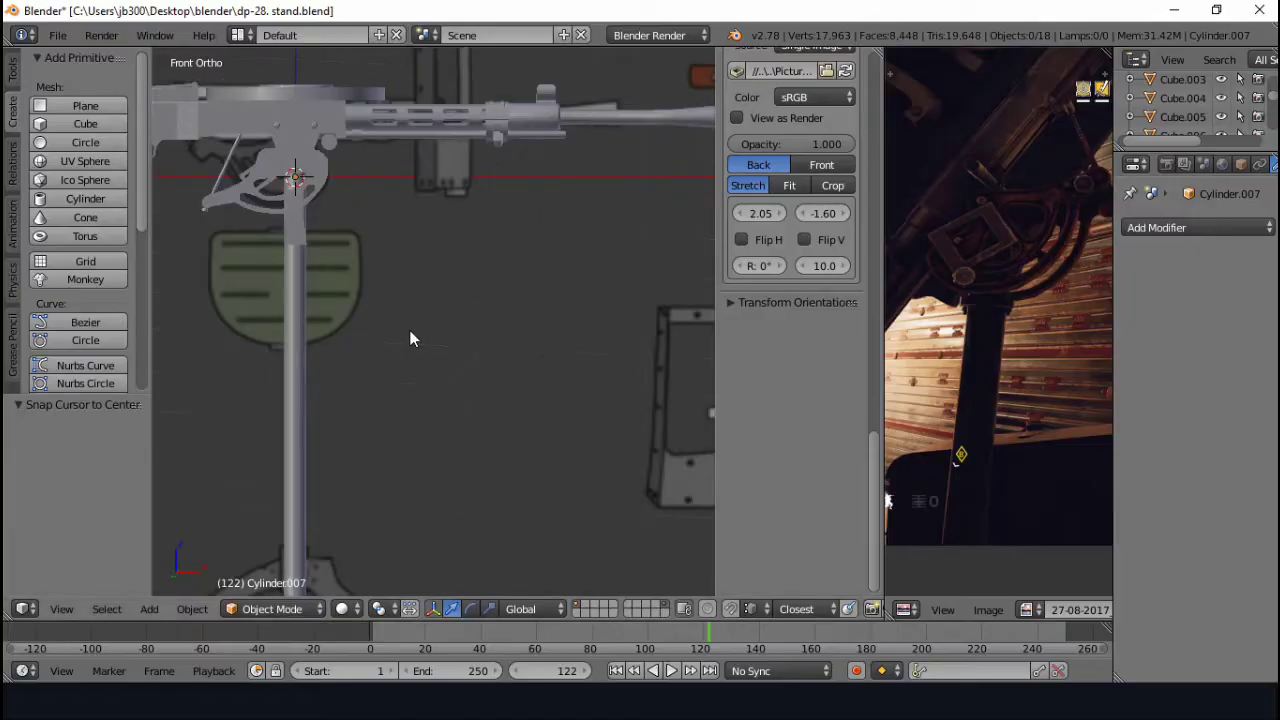
- Add a cube, shrink it to shield size and widen its left side to the reference outline
shift+middle_drag(410, 339, 323, 420)
key(shift+a)
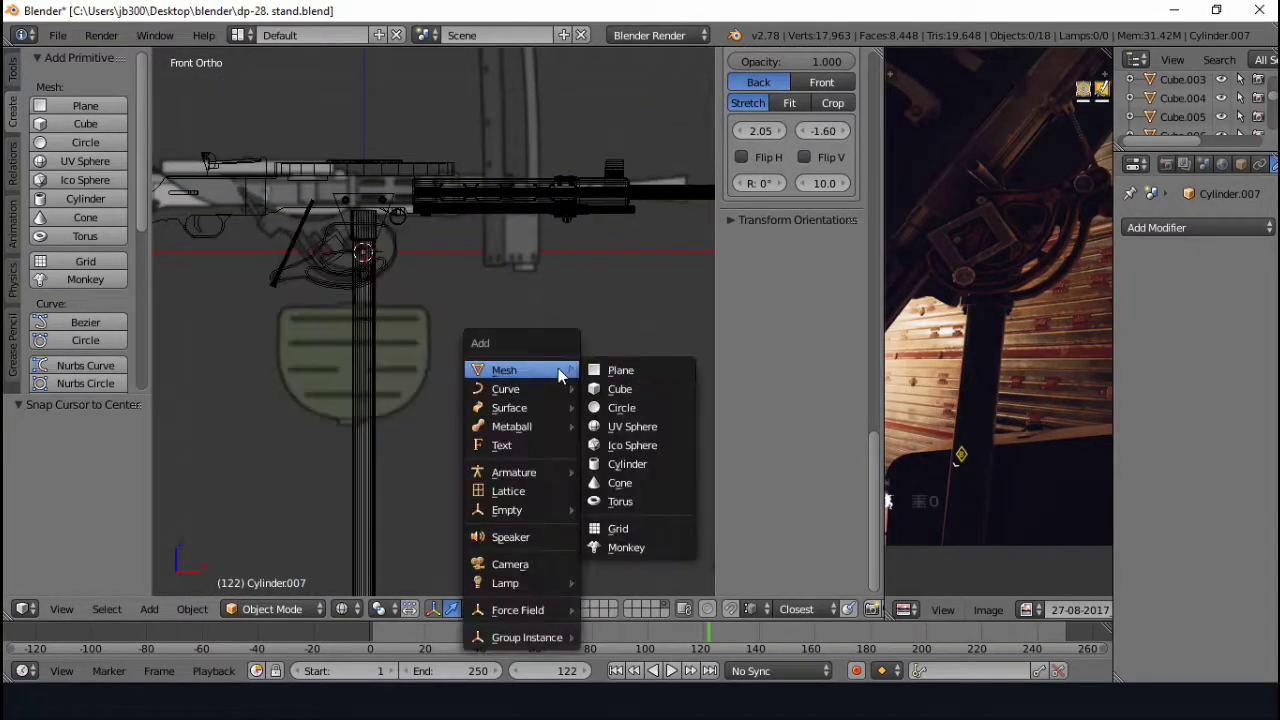
click(614, 389)
key(Tab)
key(g)
key(z)
key(s)
click(426, 327)
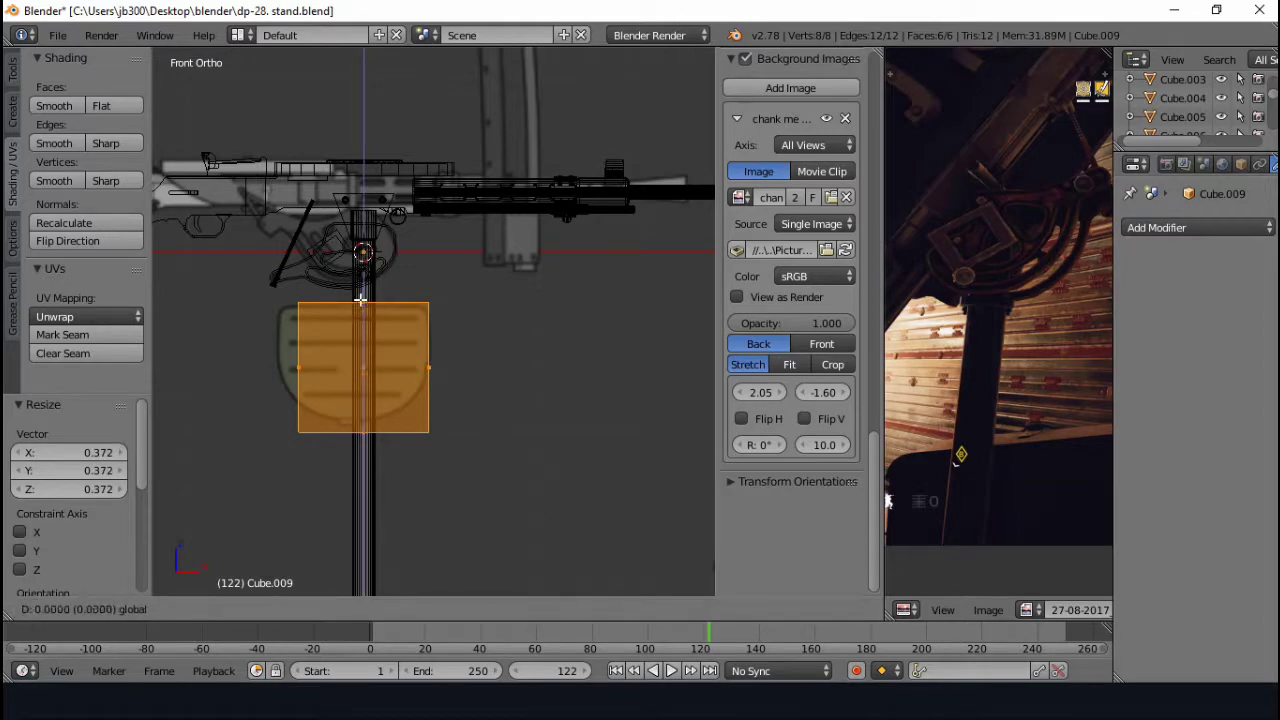
click(298, 368)
key(g)
key(x)
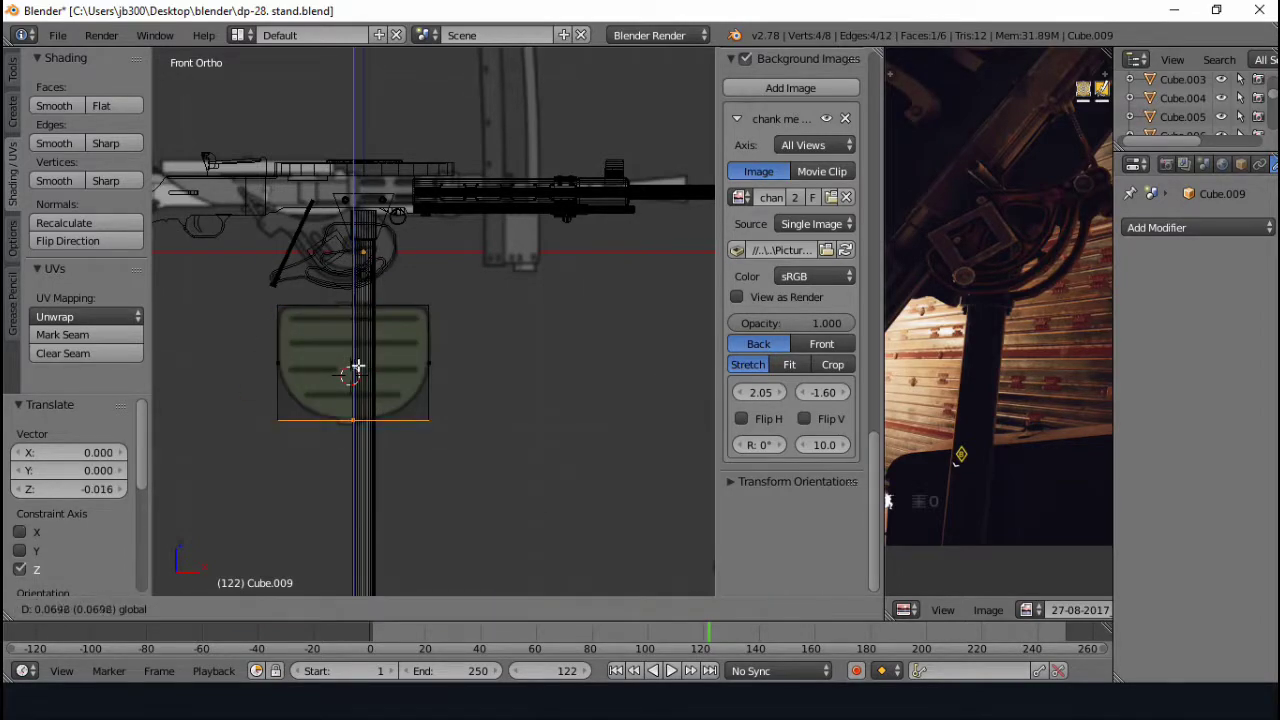
click(357, 366)
- Add vertical loop cuts down the plate and extrude the top middle face as a tab
scroll(345, 385, up, 6)
key(a)
key(ctrl+r)
scroll(396, 457, up, 1)
click(396, 457)
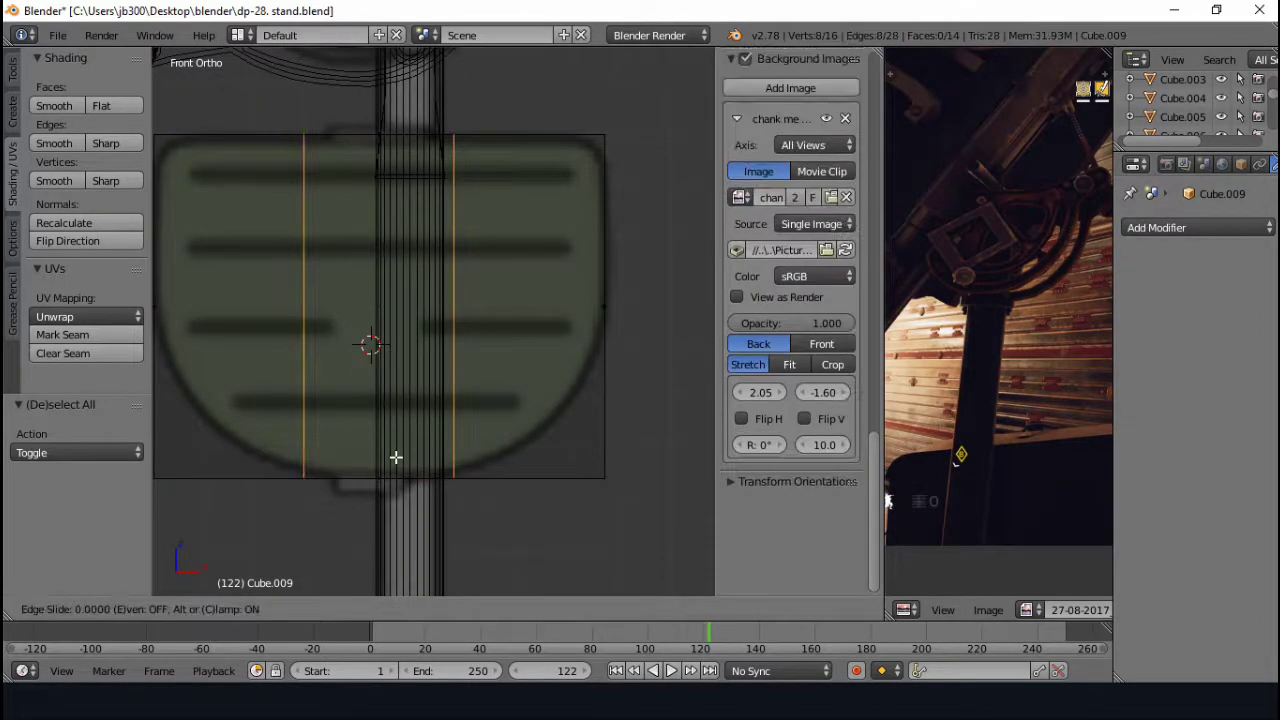
click(517, 352)
key(a)
key(e)
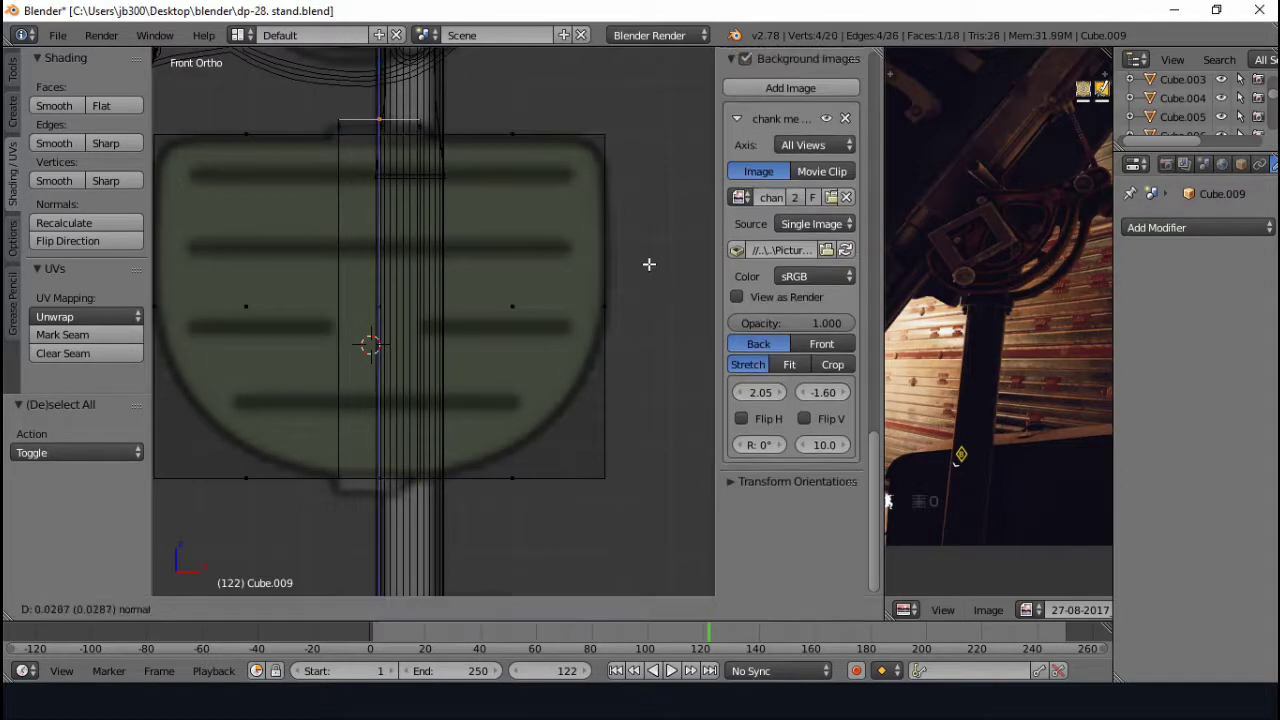
key(a)
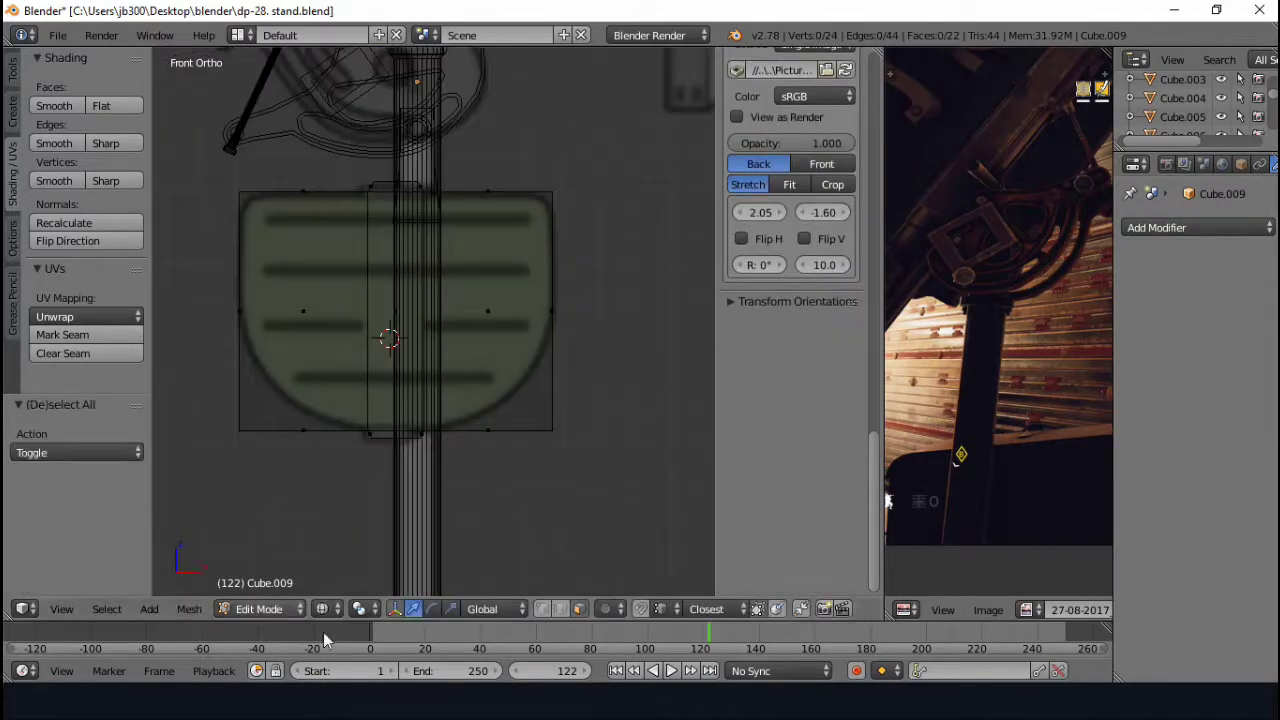
- Bevel the plate's bottom and top corners to round them in wireframe front view
middle_drag(587, 374, 531, 378)
key(z)
key(KP_1)
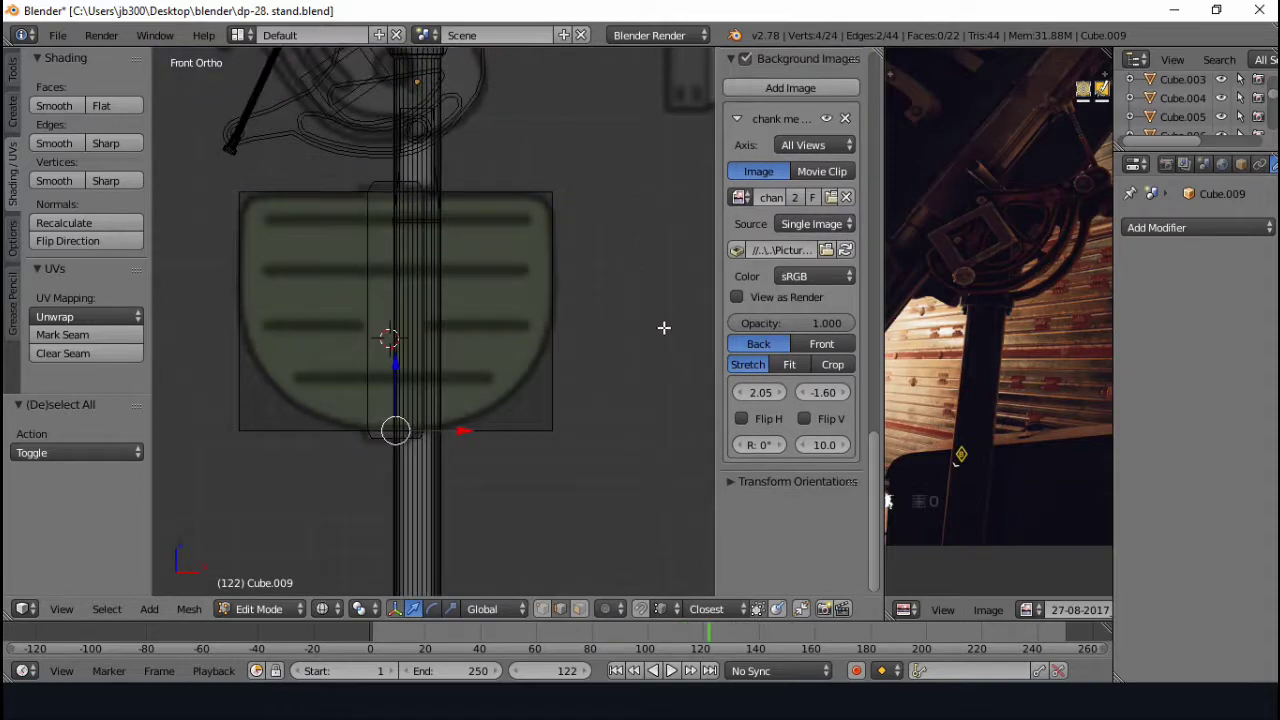
click(229, 318)
middle_drag(229, 318, 469, 346)
right_click(497, 197)
key(KP_1)
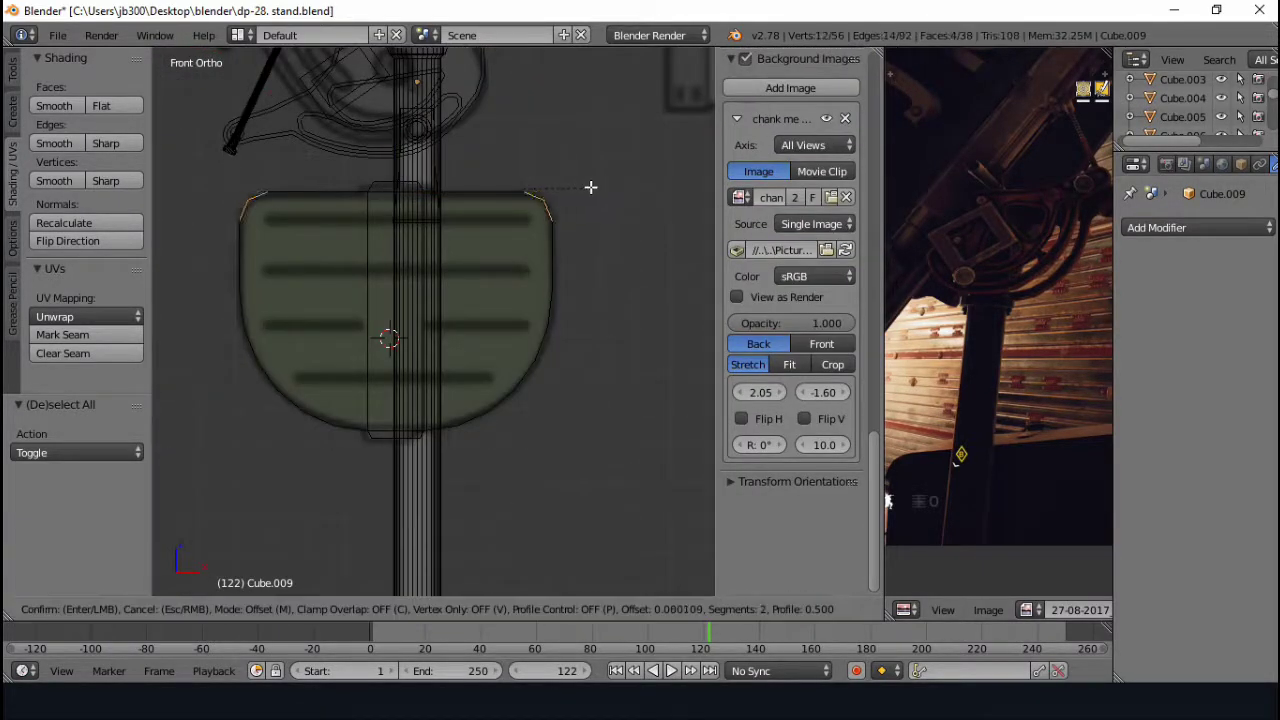
click(656, 183)
- Thin the plate along Y and move it 0.18 along Y onto the stand post
key(z)
middle_drag(656, 183, 589, 171)
key(a)
key(s)
key(y)
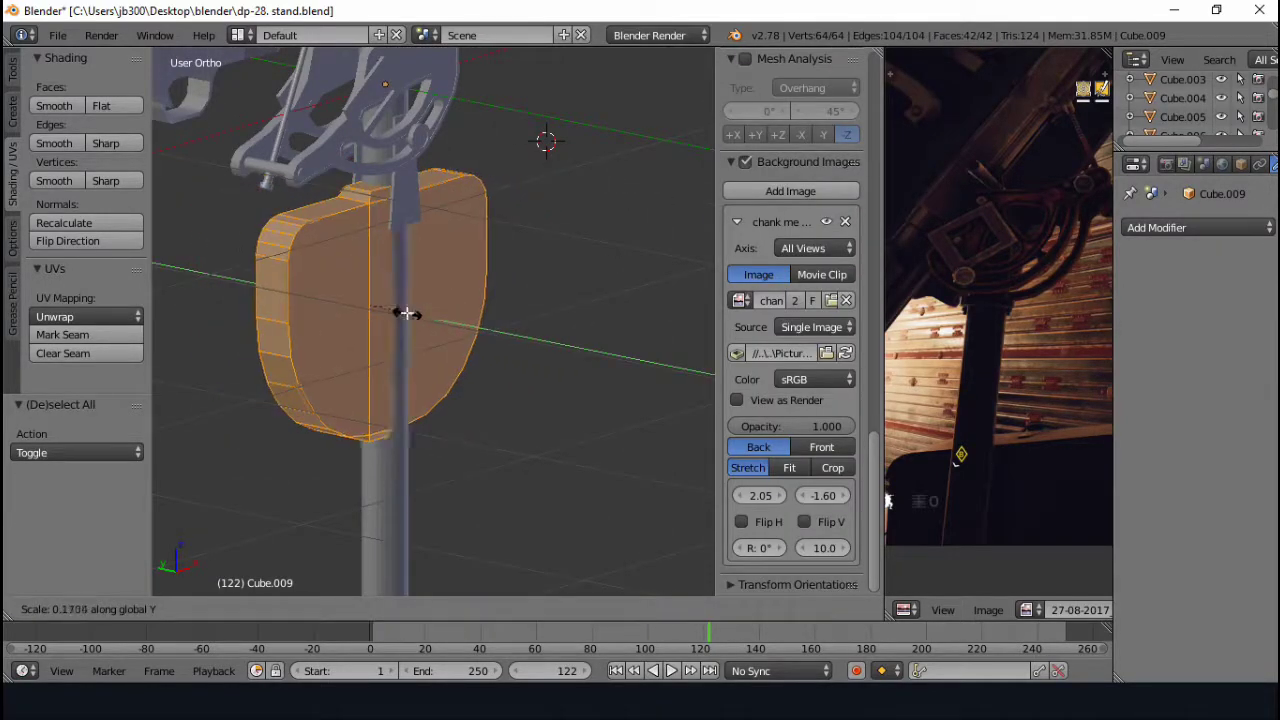
click(406, 313)
middle_drag(406, 313, 678, 180)
key(g)
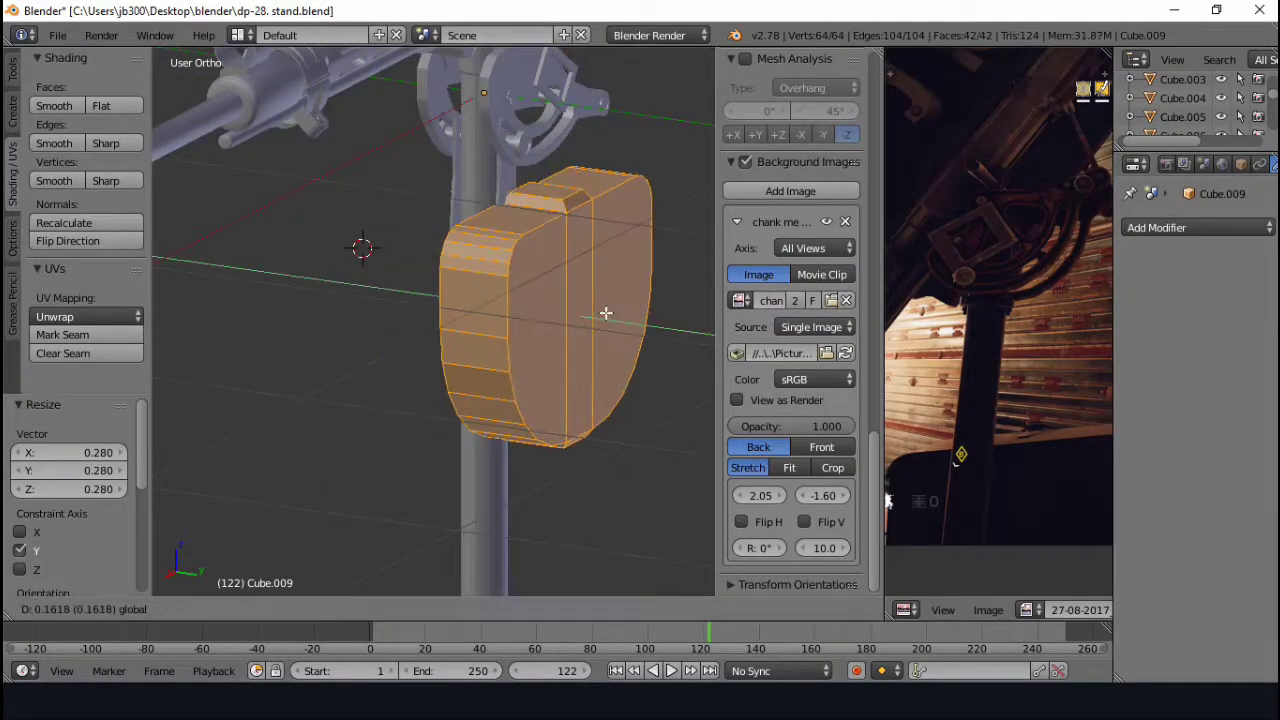
click(605, 313)
middle_drag(605, 313, 541, 213)
key(KP_1)
scroll(580, 214, up, 3)
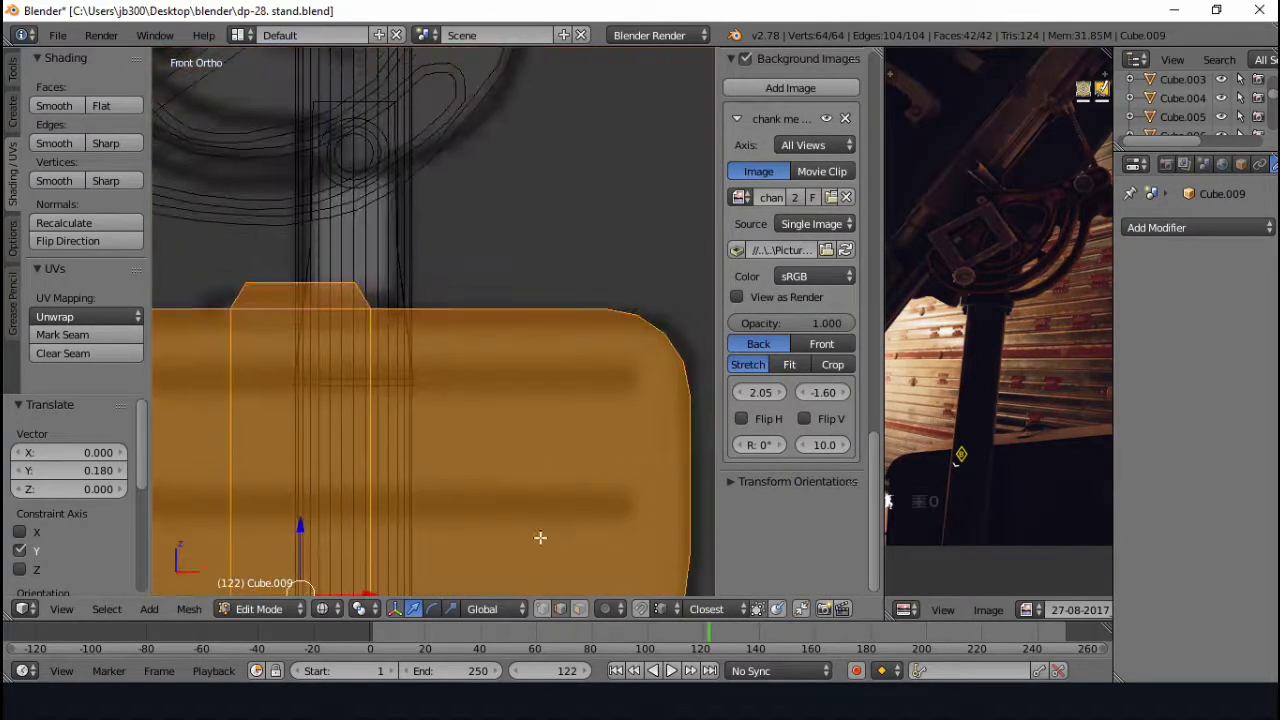
scroll(540, 534, down, 3)
scroll(614, 337, up, 2)
- Browse back through the Tachanka image results in Bing Images
click(343, 206)
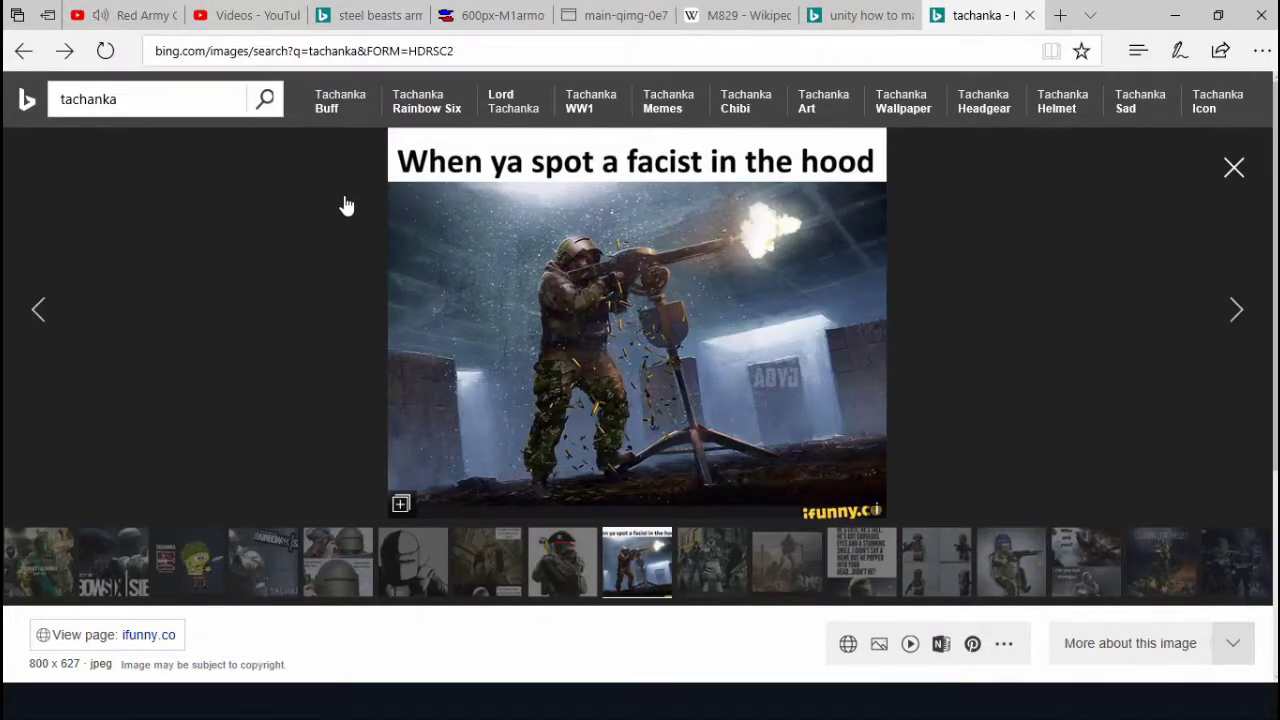
scroll(776, 467, down, 3)
scroll(471, 371, up, 3)
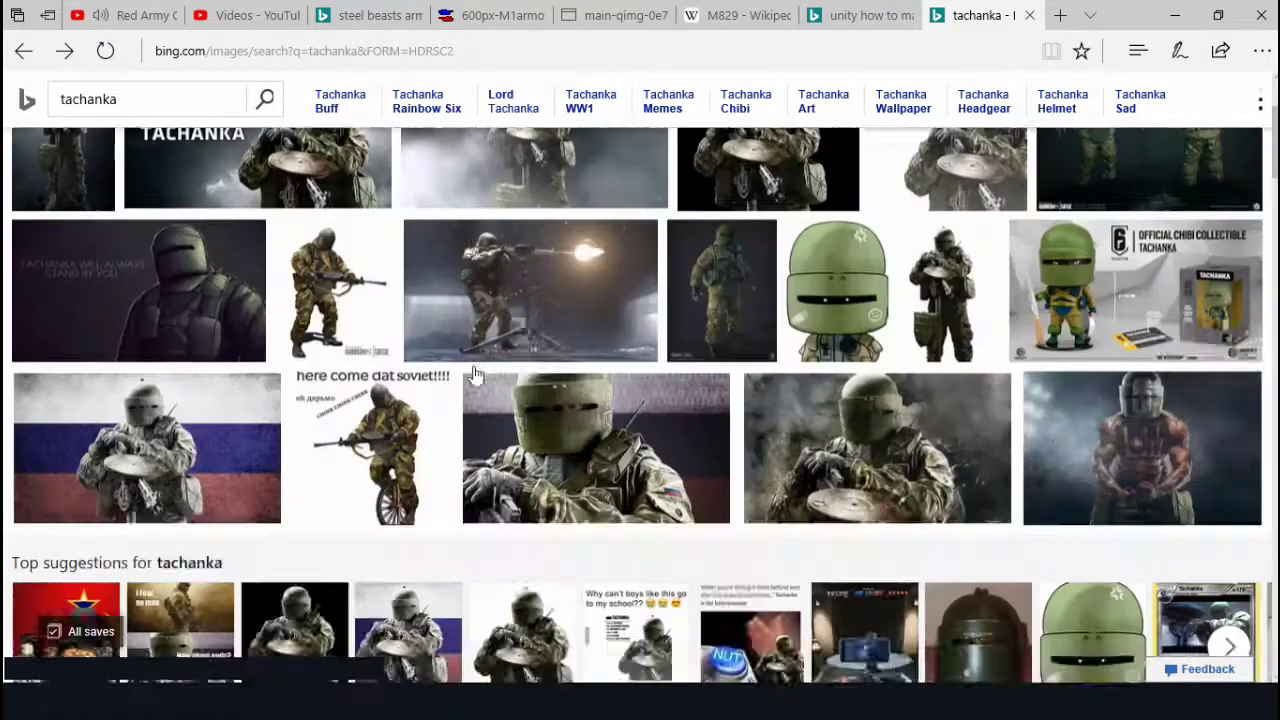
scroll(373, 283, up, 2)
click(603, 426)
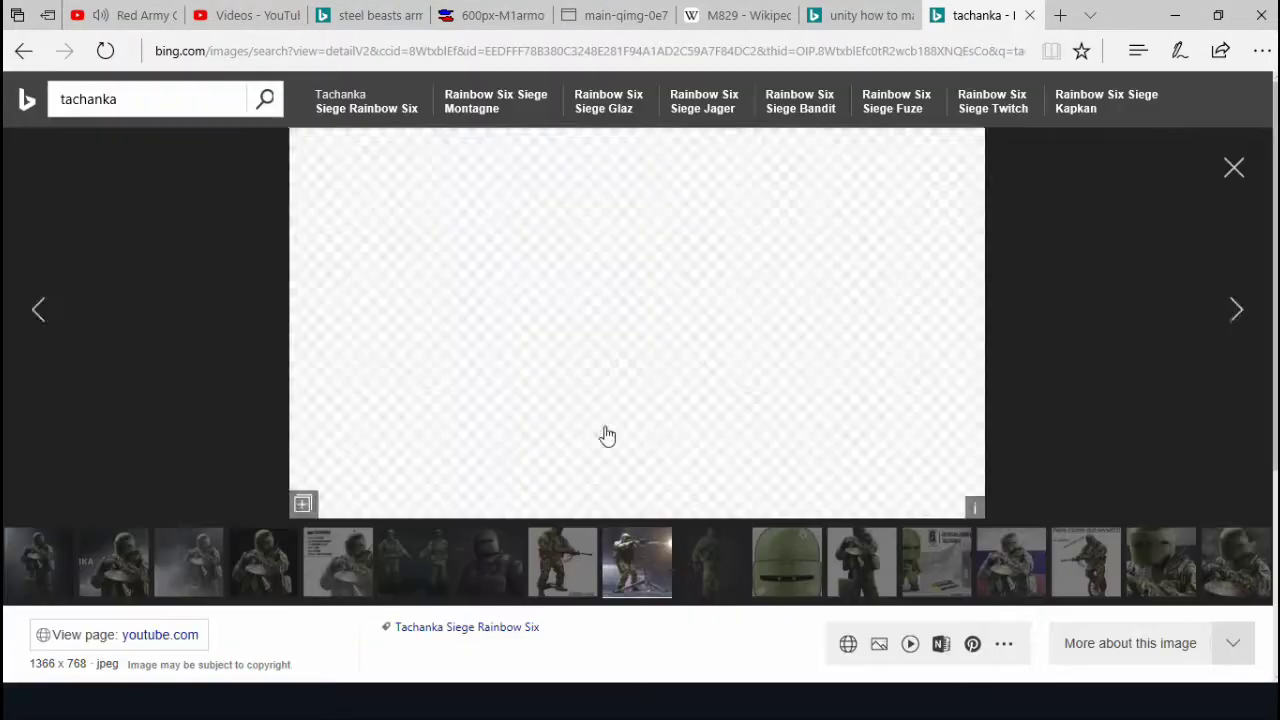
key(Left)
key(Left)
key(Left)
key(Left)
- Search Bing Images for 'tachanka turret' and open the mounted RP-46 LMG diagram
click(126, 99)
text(turret)
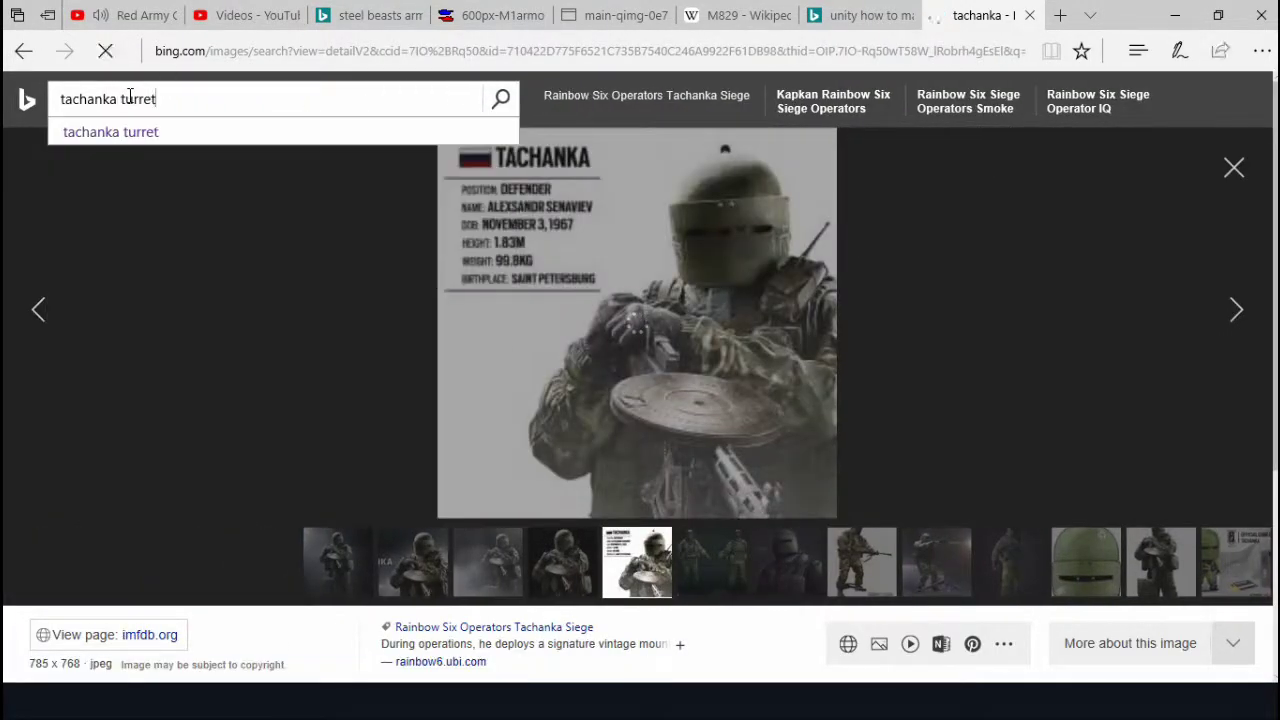
scroll(650, 460, down, 1)
scroll(660, 420, down, 2)
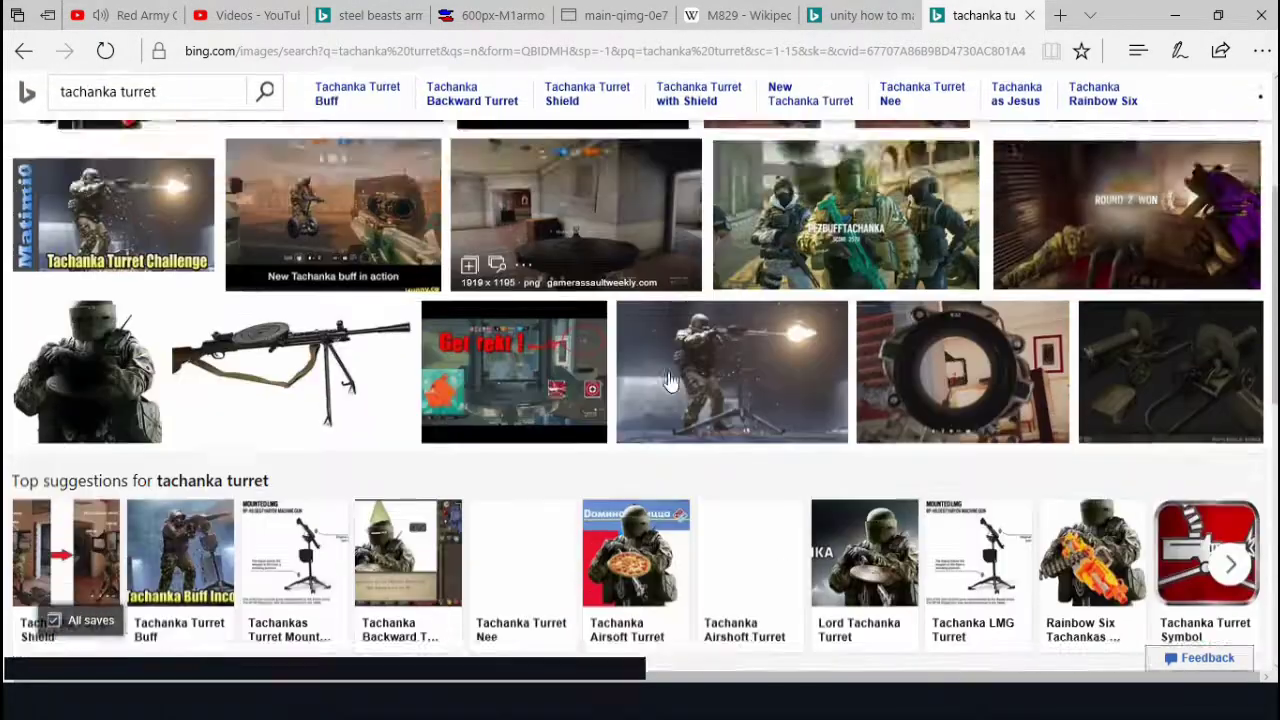
scroll(670, 382, down, 4)
click(670, 382)
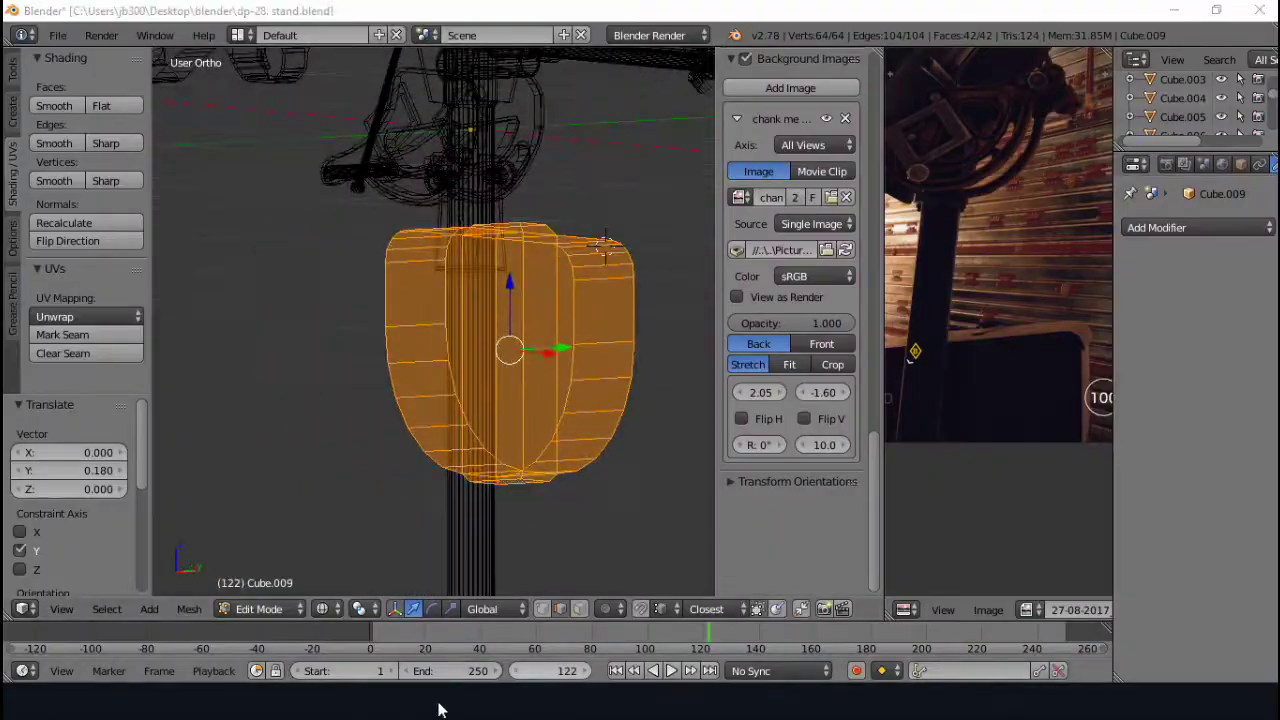
- Scale the shield along Y in side view and confirm a cut across it in front view
key(KP_3)
key(s)
key(y)
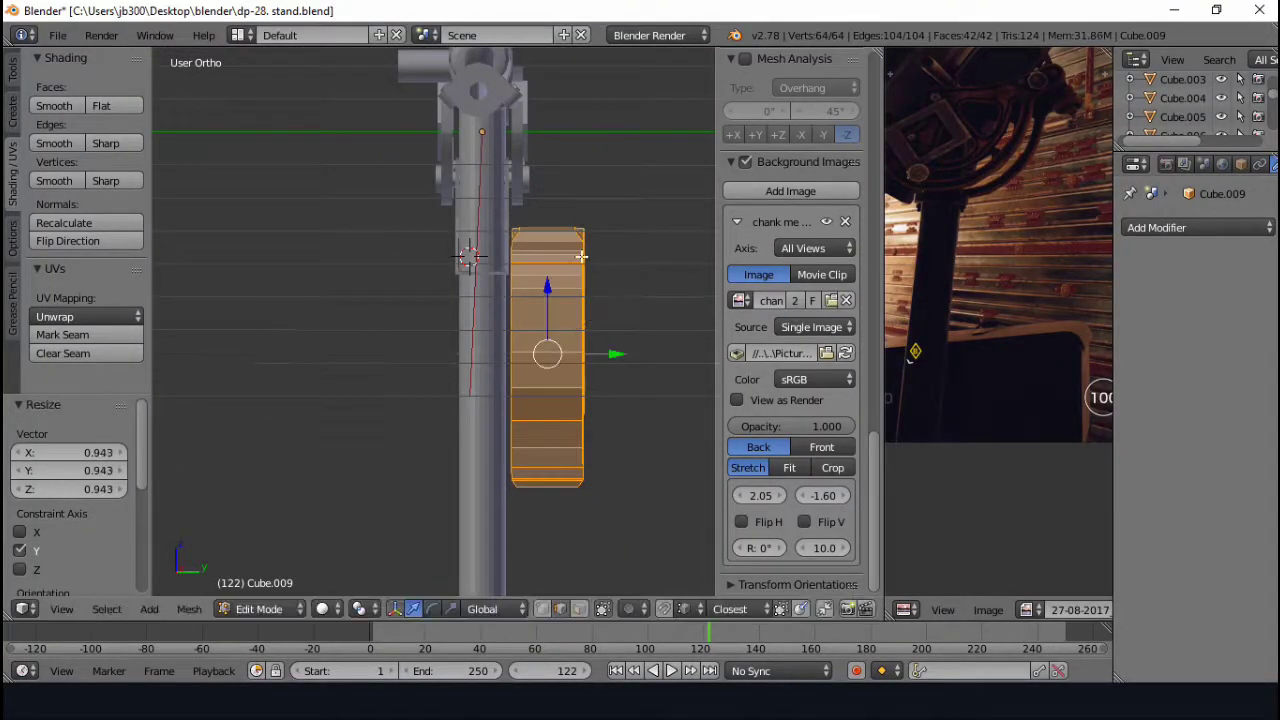
key(KP_1)
key(ctrl+r)
ctrl+scroll(5, 215, up, 1)
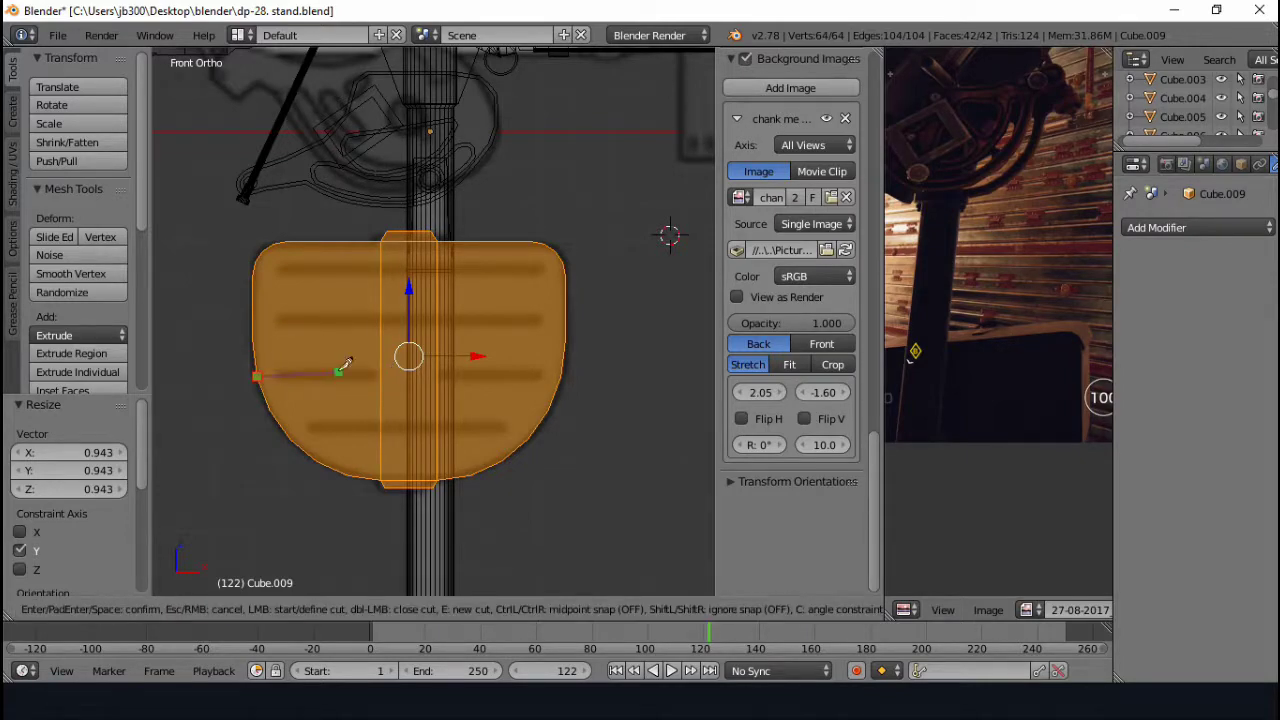
key(Return)
- Nudge a shield vertex along Z and clear the old geometry, leaving a plain rectangular slab
scroll(365, 358, up, 6)
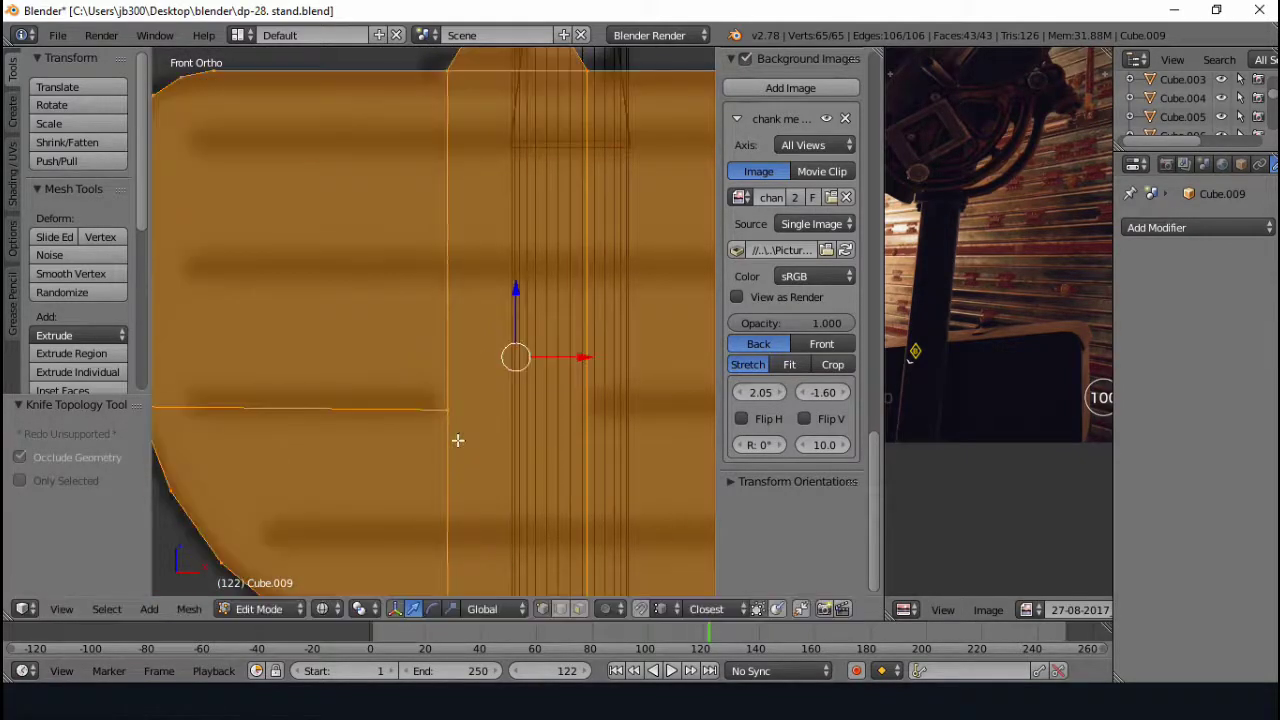
right_click(457, 440)
scroll(306, 320, down, 2)
key(g)
key(z)
click(315, 373)
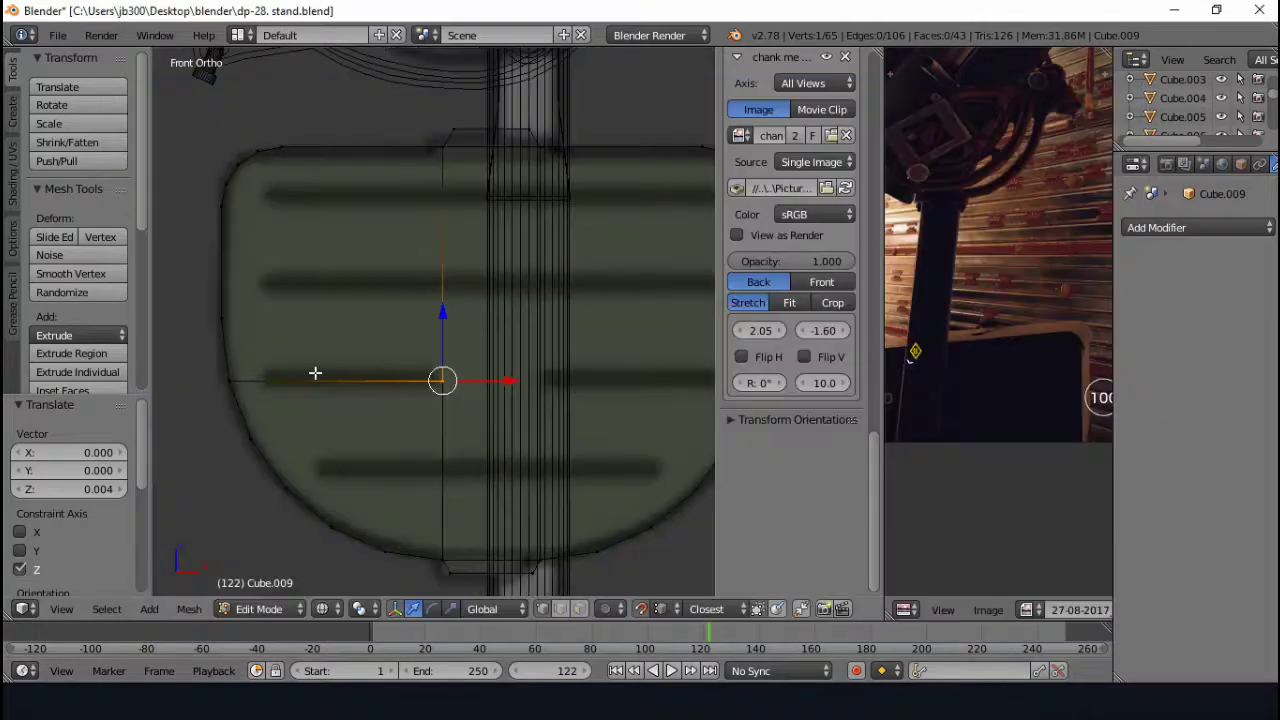
right_click(344, 395)
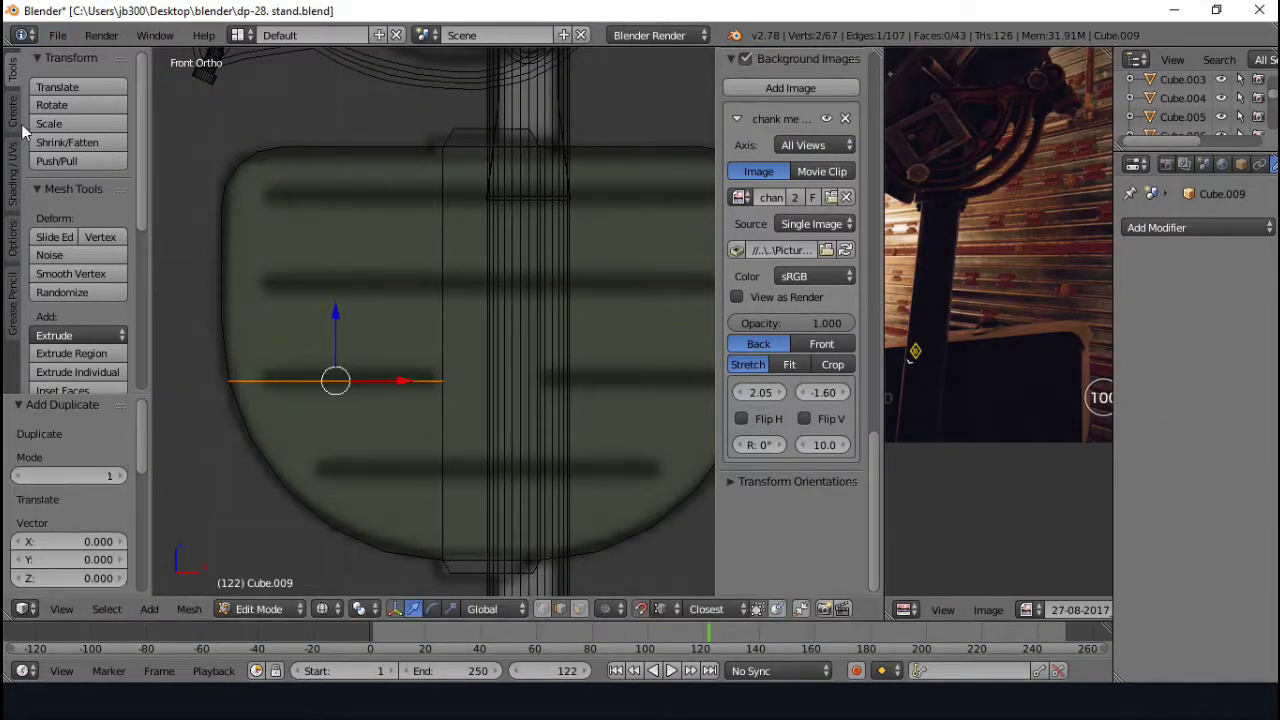
middle_drag(500, 300, 523, 297)
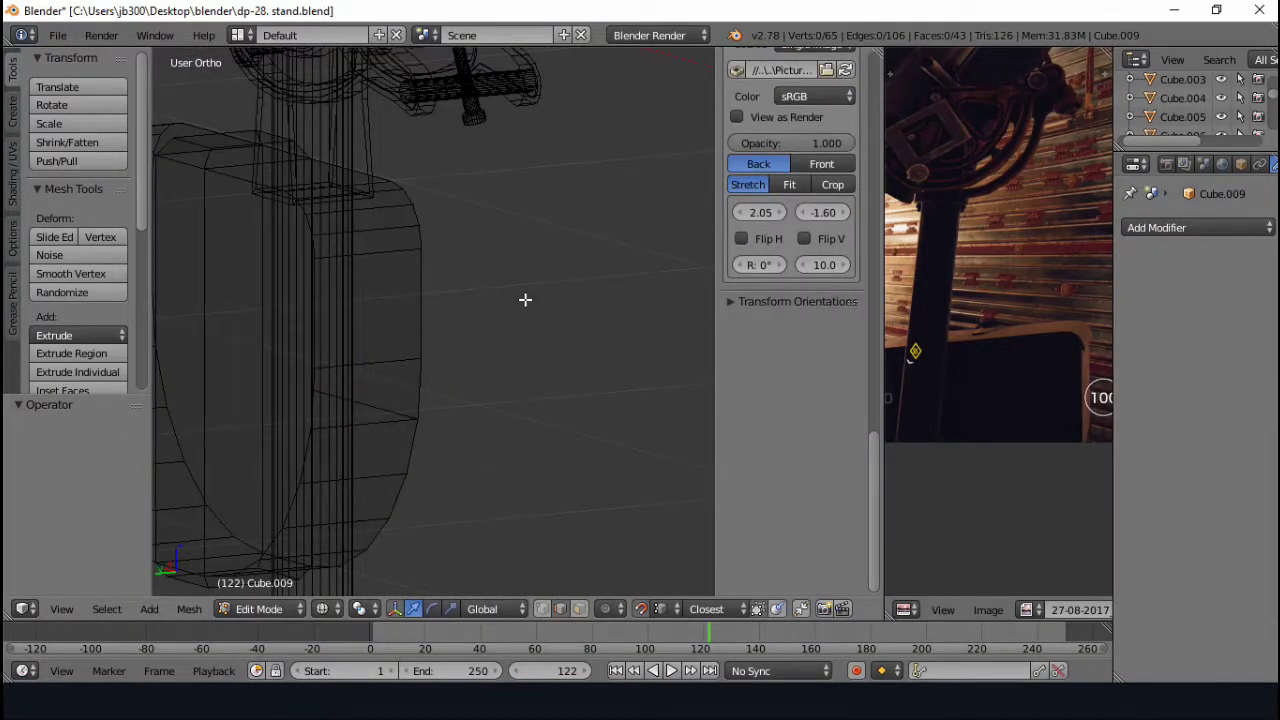
key(a)
key(h)
key(KP_1)
- Add a horizontal loop cut across the block and inspect it in solid shading
key(a)
key(ctrl+r)
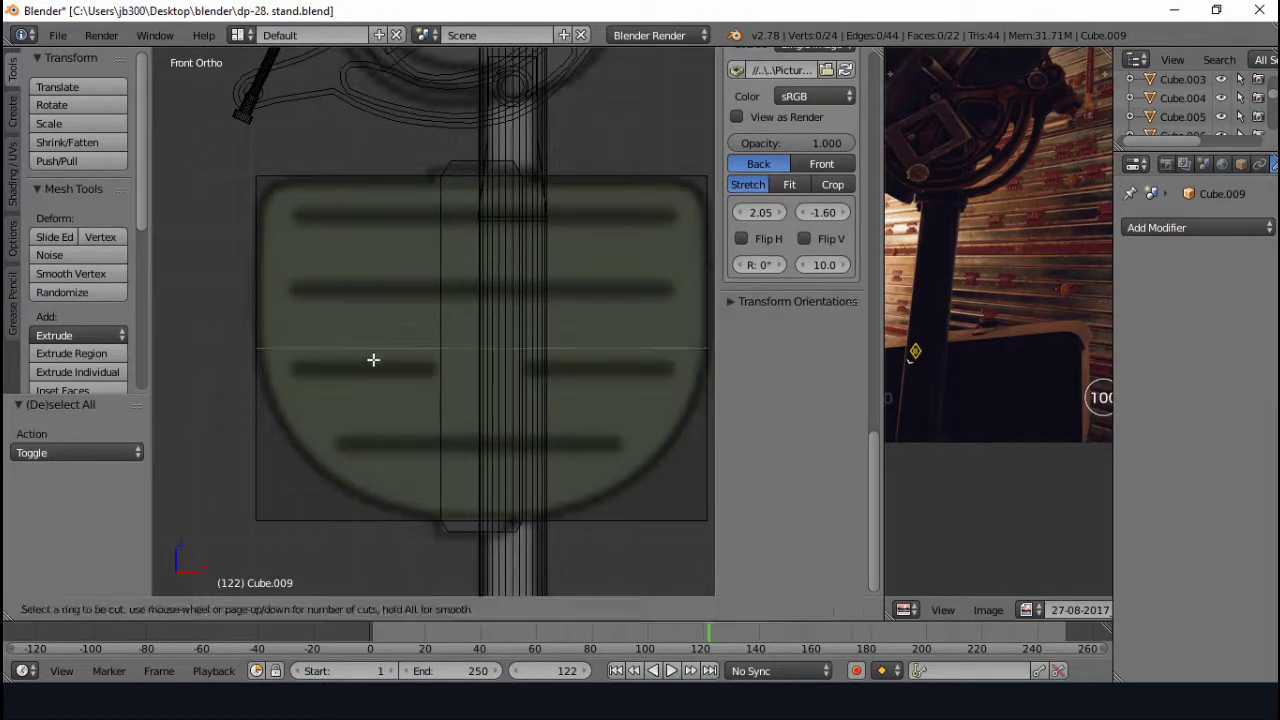
click(375, 367)
mouse_move(375, 369)
middle_down()
mouse_move(329, 543)
mouse_move(609, 509)
middle_up()
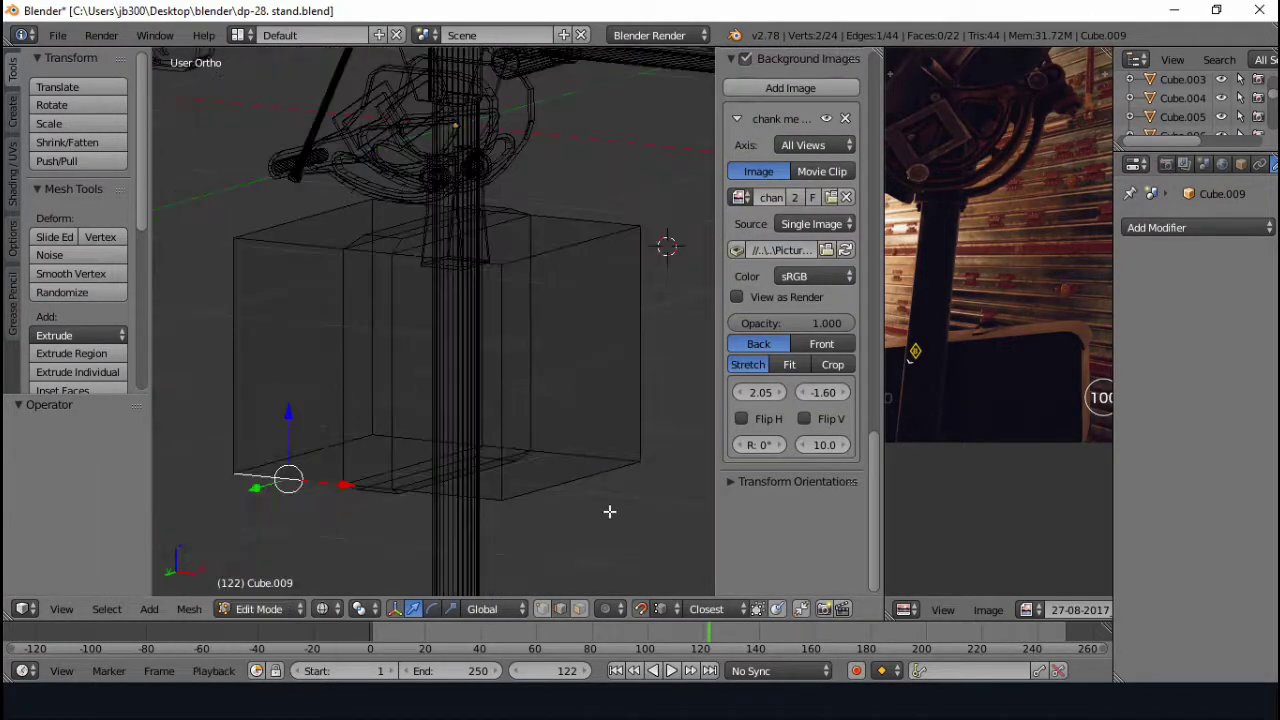
key(z)
mouse_move(403, 517)
middle_down()
mouse_move(469, 457)
mouse_move(586, 191)
mouse_move(654, 194)
middle_up()
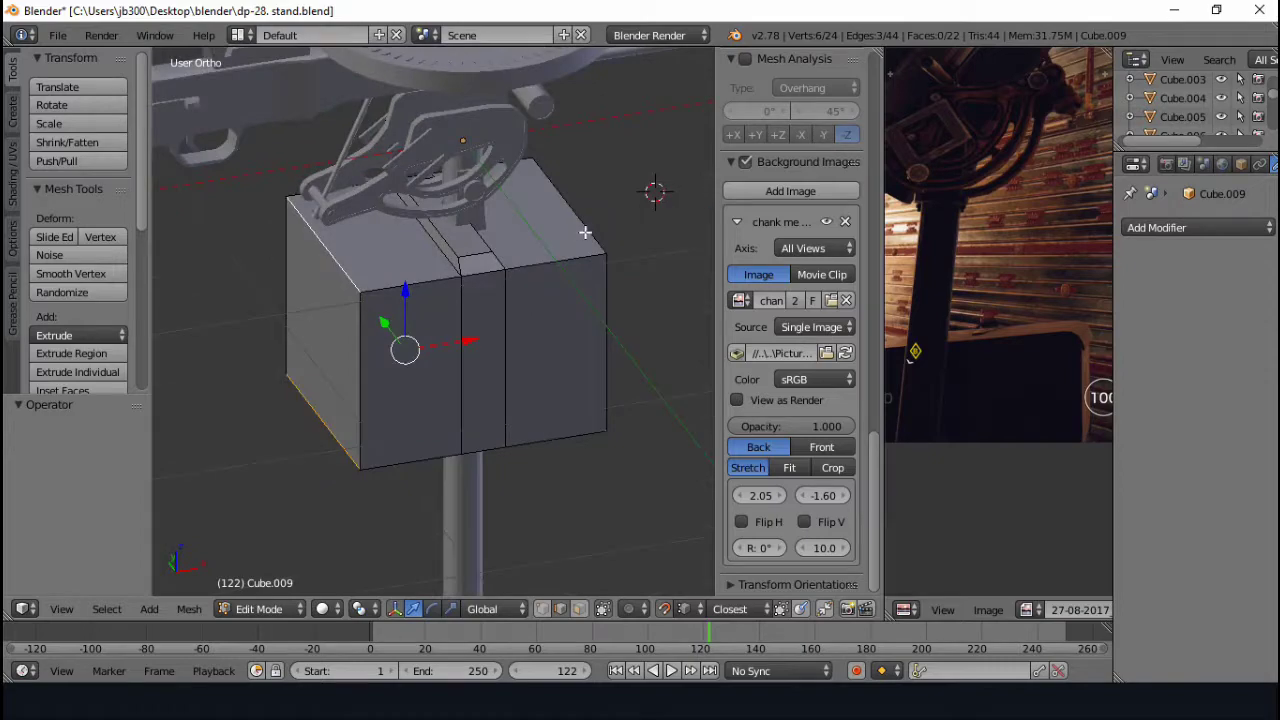
key(KP_1)
key(z)
- Round the plate's bottom and top corners with bevels
click(260, 279)
key(a)
key(z)
middle_drag(260, 279, 363, 209)
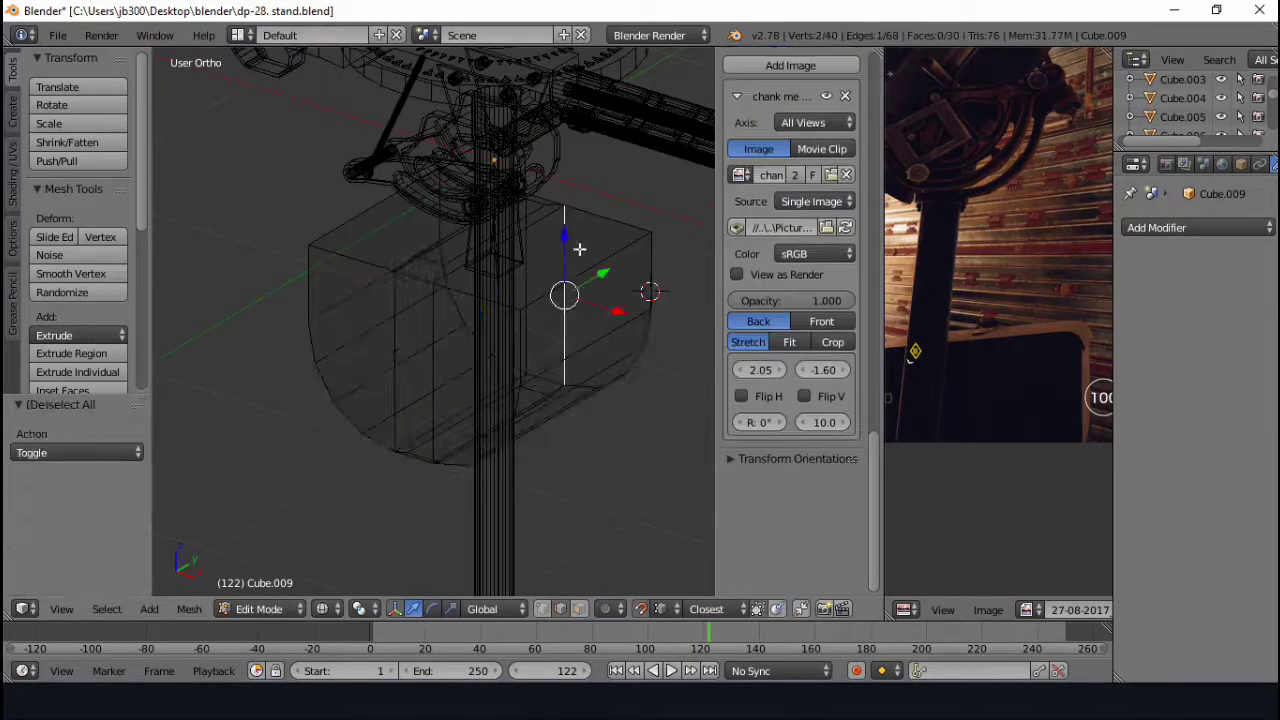
key(KP_1)
key(z)
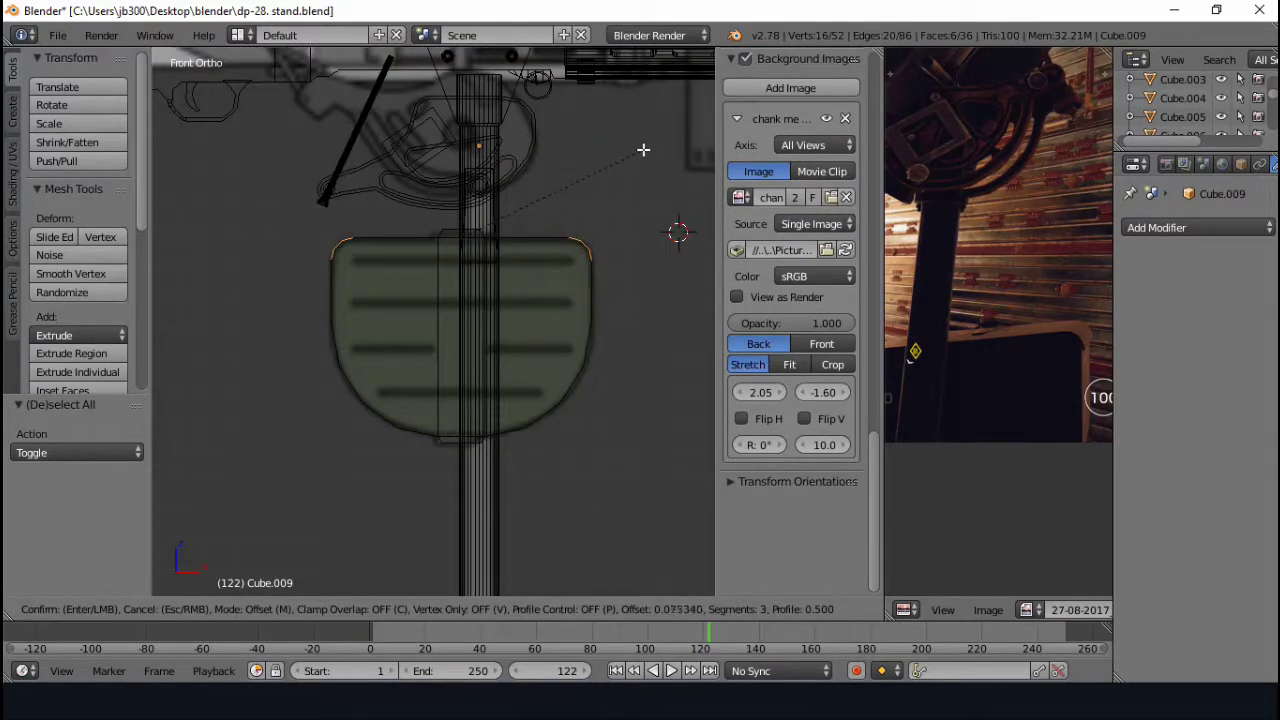
click(643, 149)
middle_drag(643, 149, 683, 177)
key(z)
- Thin the plate's depth by scaling it along Y
key(a)
key(s)
key(y)
click(495, 342)
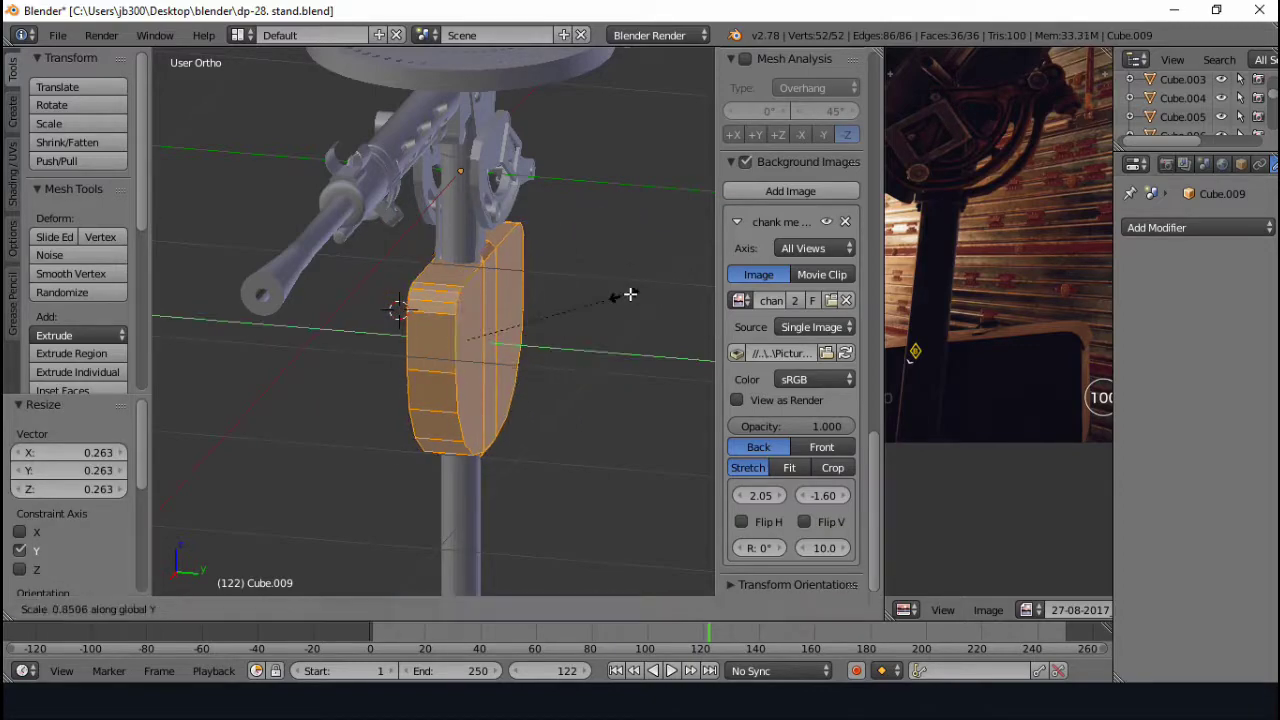
click(630, 294)
middle_drag(630, 294, 540, 330)
scroll(517, 357, up, 4)
- Add four evenly spaced loop cuts along the plate's side and extrude a face outward
key(a)
key(ctrl+r)
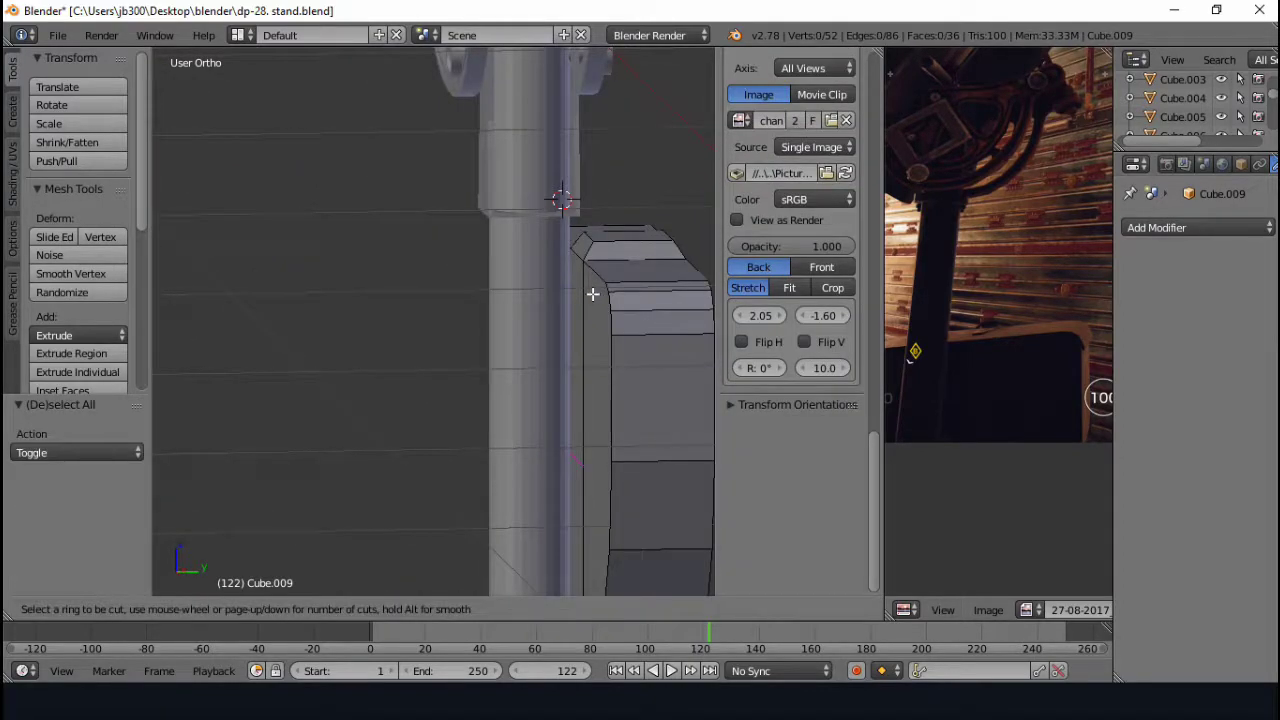
click(592, 294)
click(583, 315)
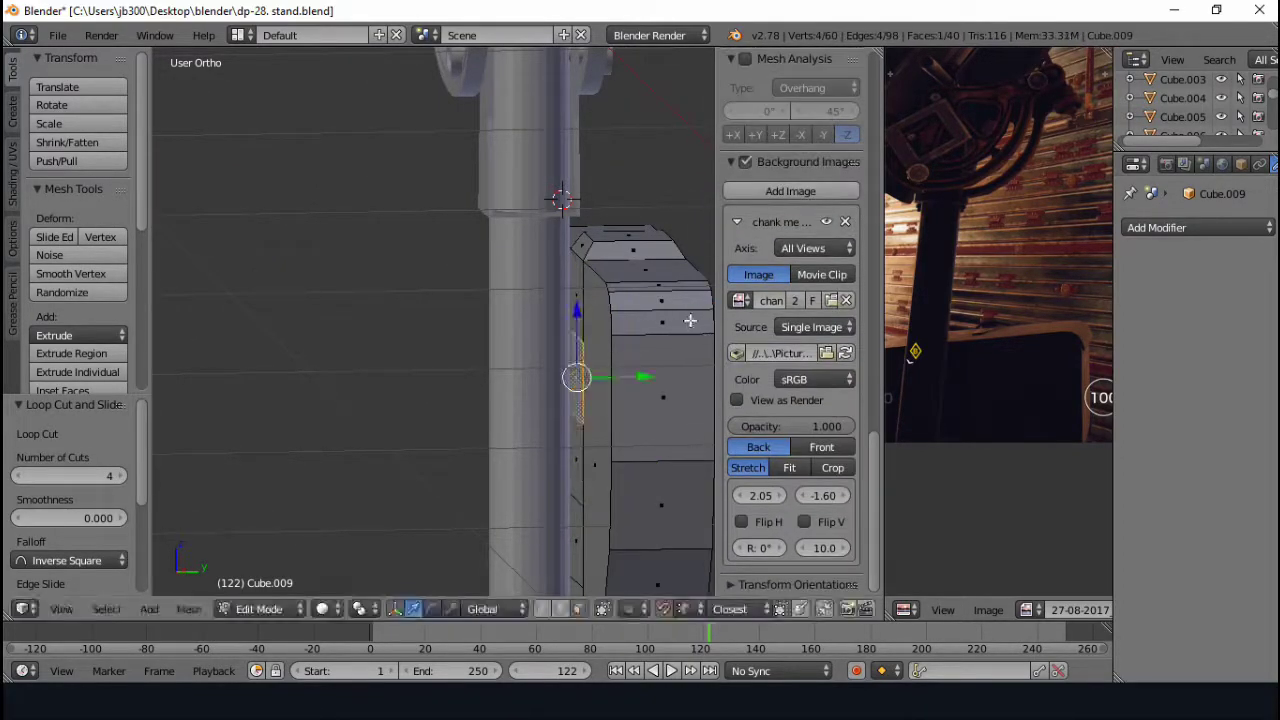
click(628, 371)
scroll(628, 371, down, 3)
middle_drag(386, 423, 487, 434)
key(g)
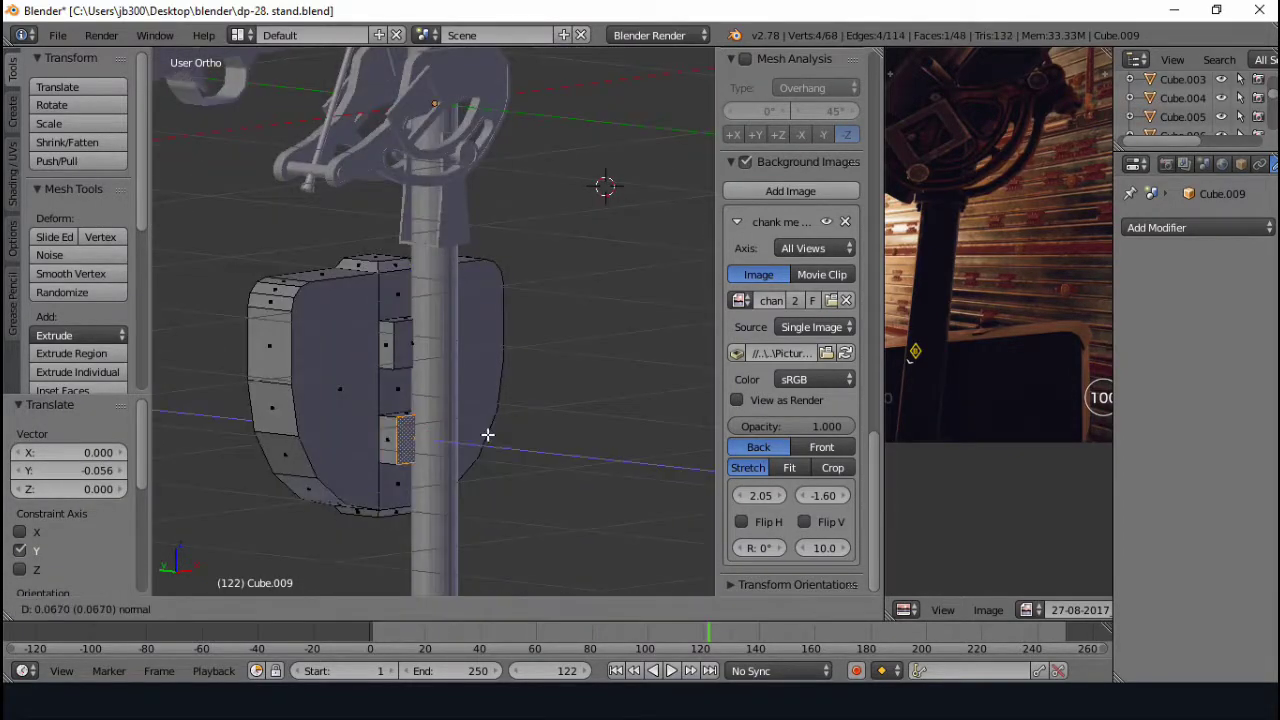
- Shift the plate sideways along X and scale its inner side faces to curve it
key(a)
key(KP_1)
key(g)
key(x)
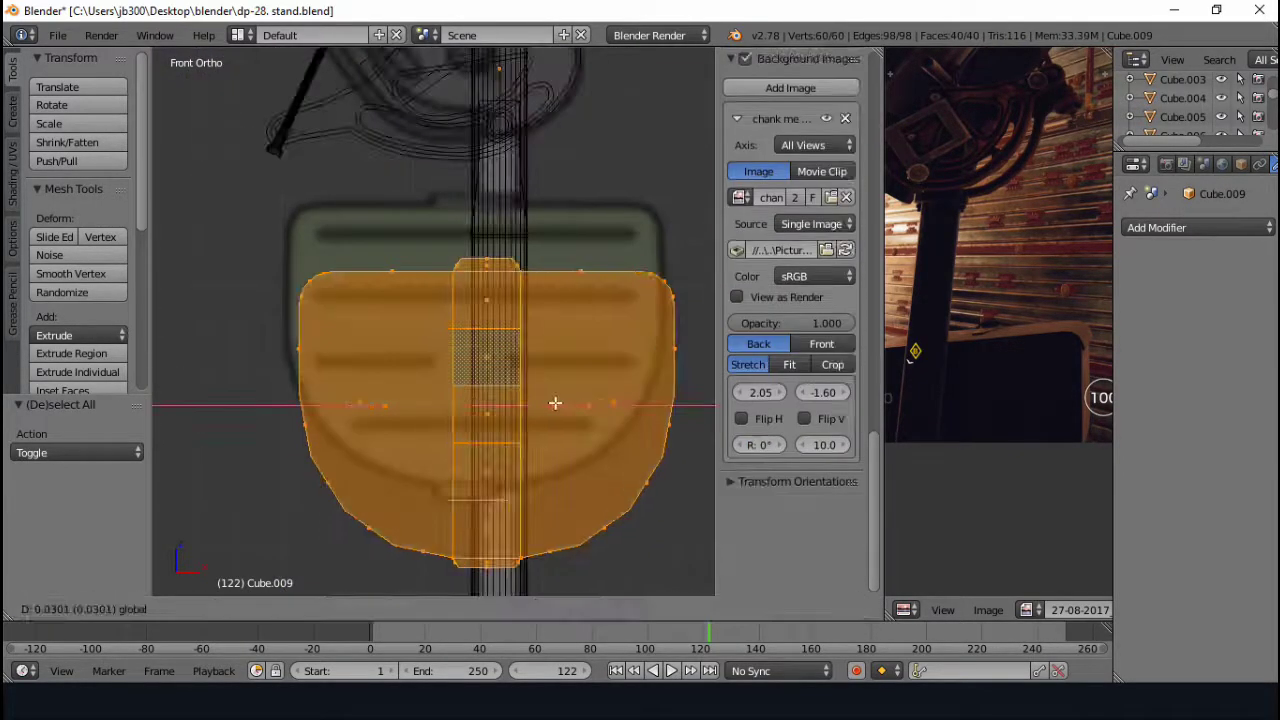
click(564, 386)
middle_drag(564, 386, 600, 300)
right_click(565, 380)
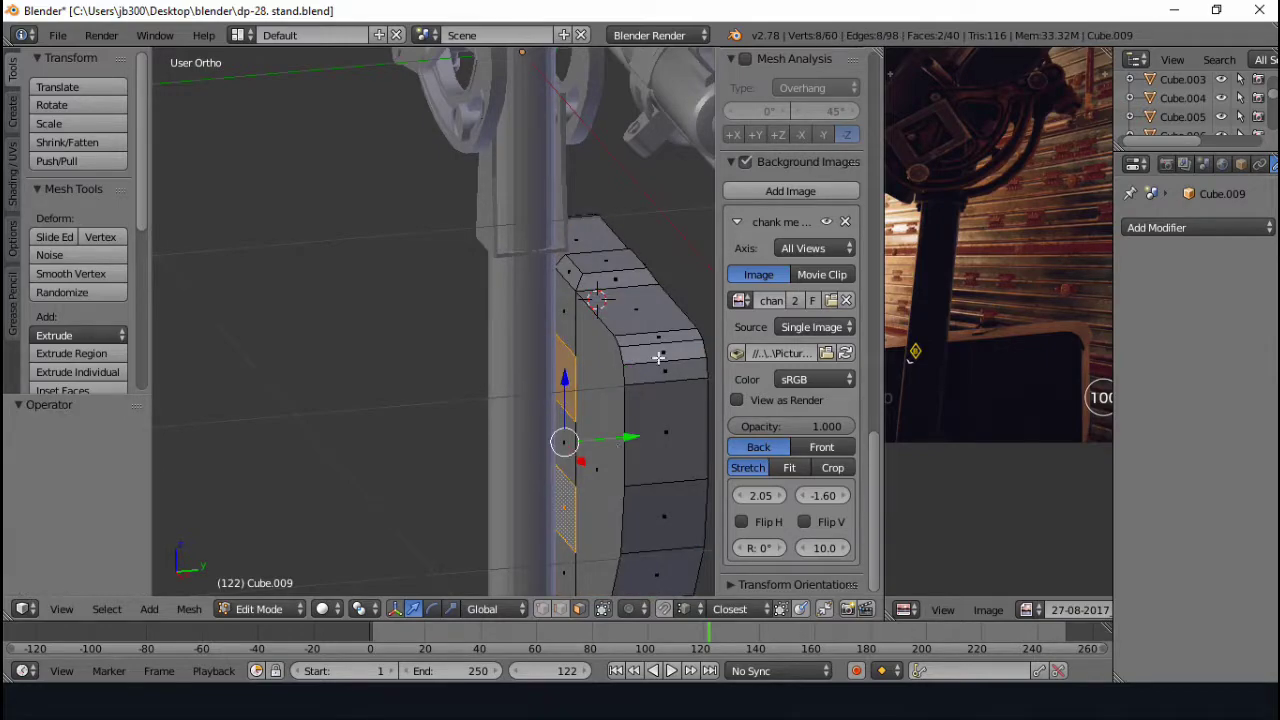
click(572, 381)
key(Tab)
scroll(216, 352, down, 4)
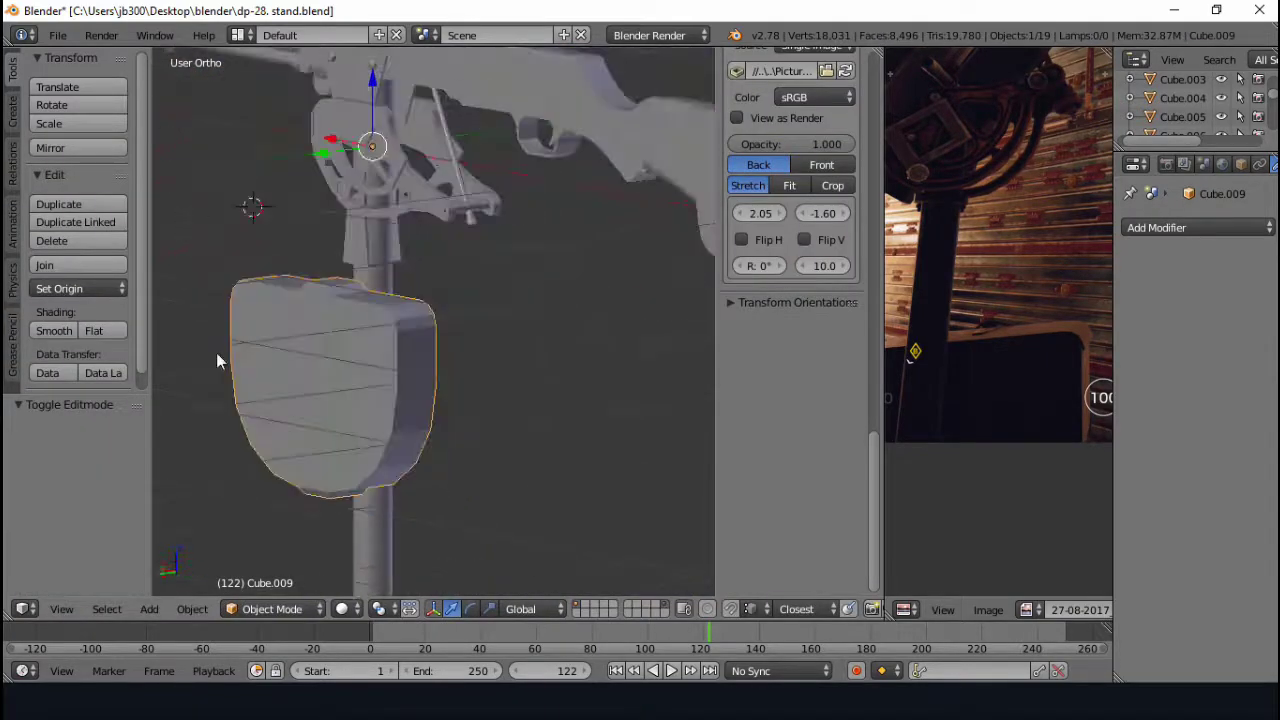
middle_drag(216, 352, 310, 300)
key(Tab)
- Add an Edge Split modifier to the shield plate
key(a)
click(1156, 228)
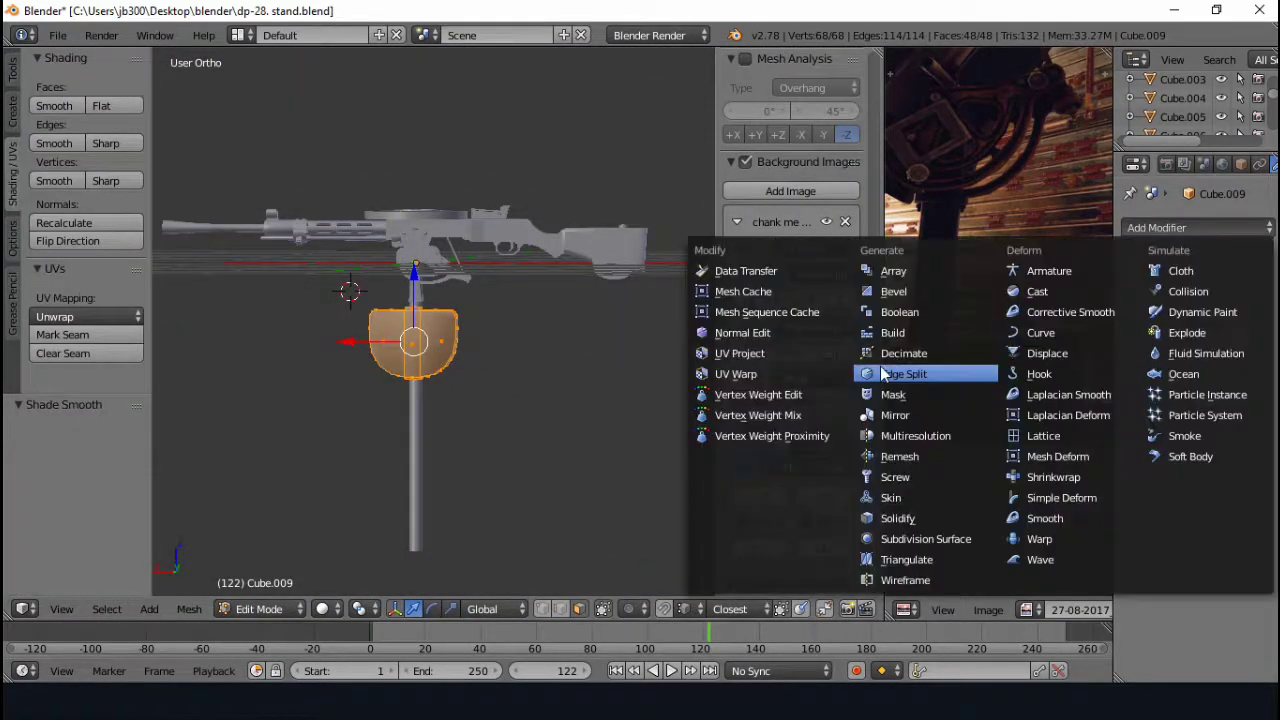
click(903, 371)
key(Tab)
scroll(603, 354, up, 5)
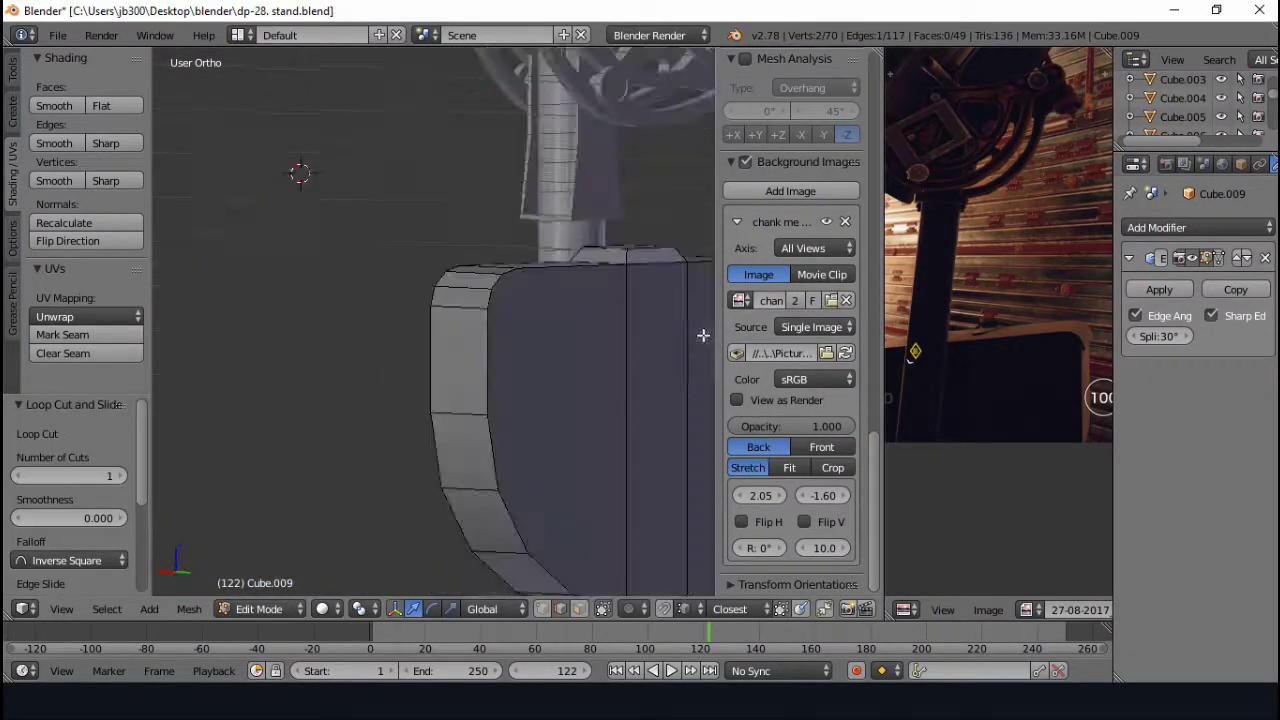
- Face-select the strip along the shield's top and widen it slightly
click(12, 70)
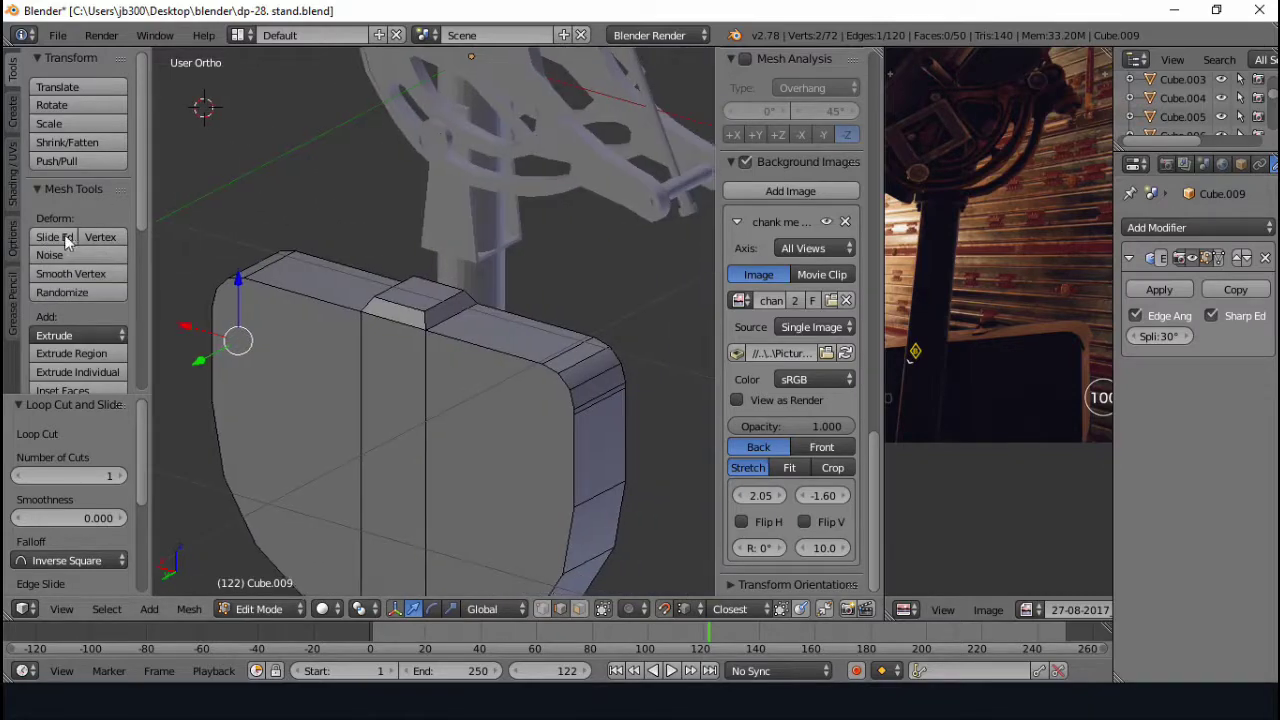
middle_drag(533, 425, 566, 590)
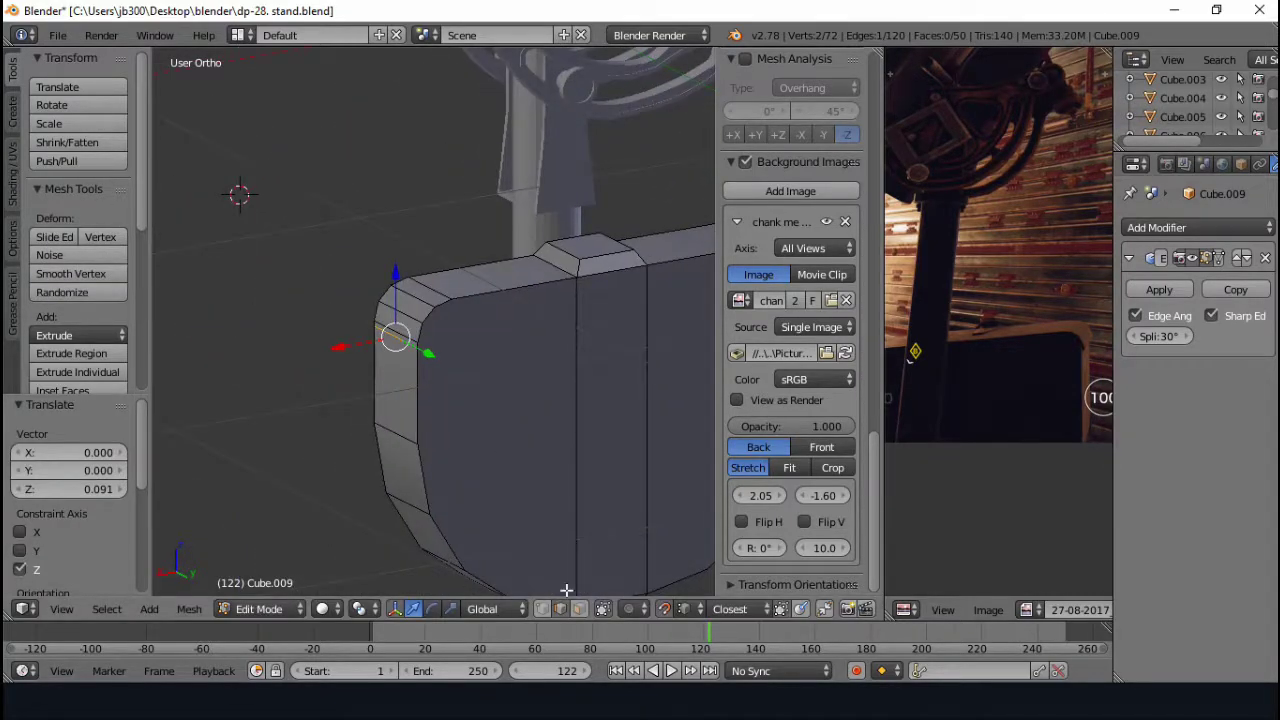
click(579, 609)
click(405, 308)
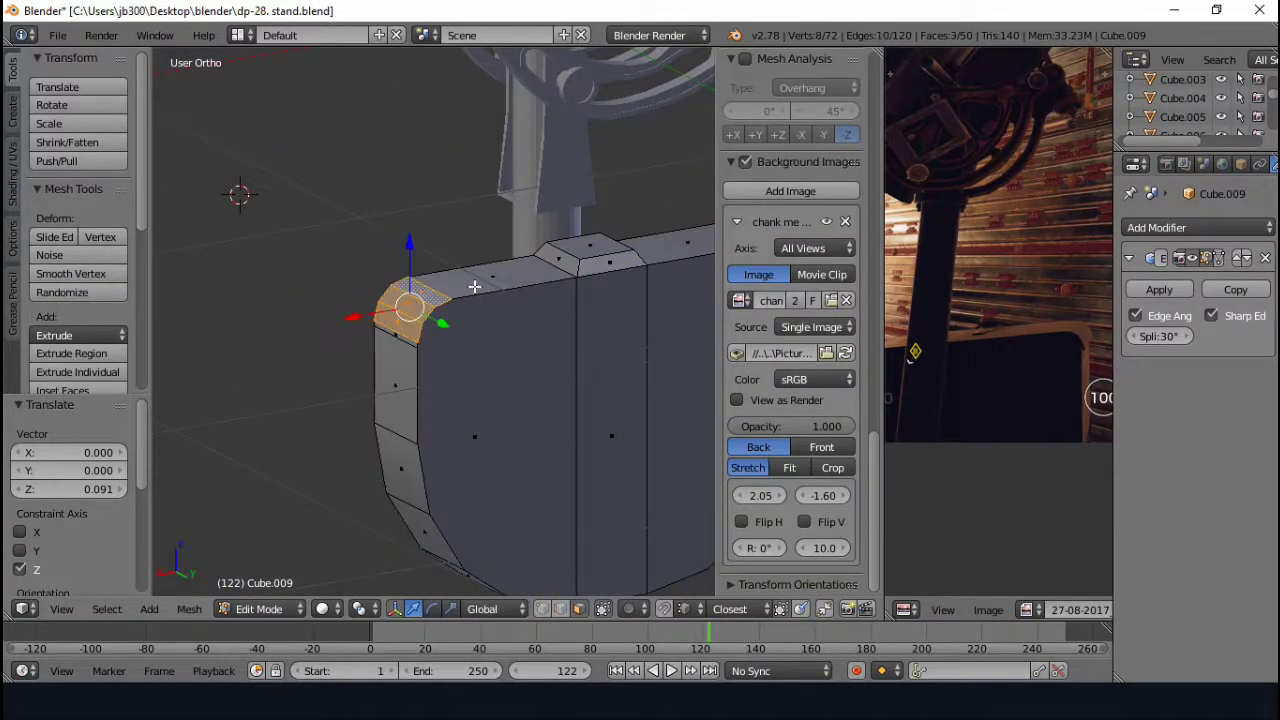
middle_drag(474, 287, 557, 383)
ctrl+click(557, 383)
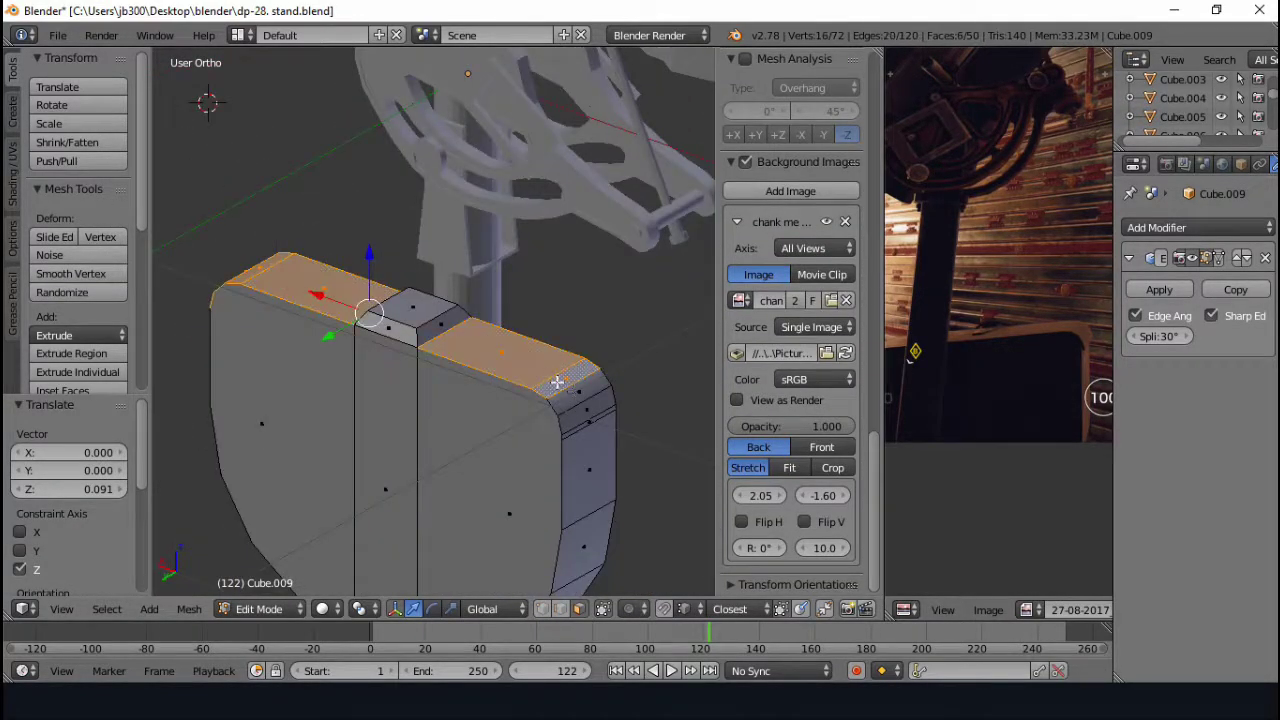
click(668, 337)
middle_drag(668, 337, 491, 219)
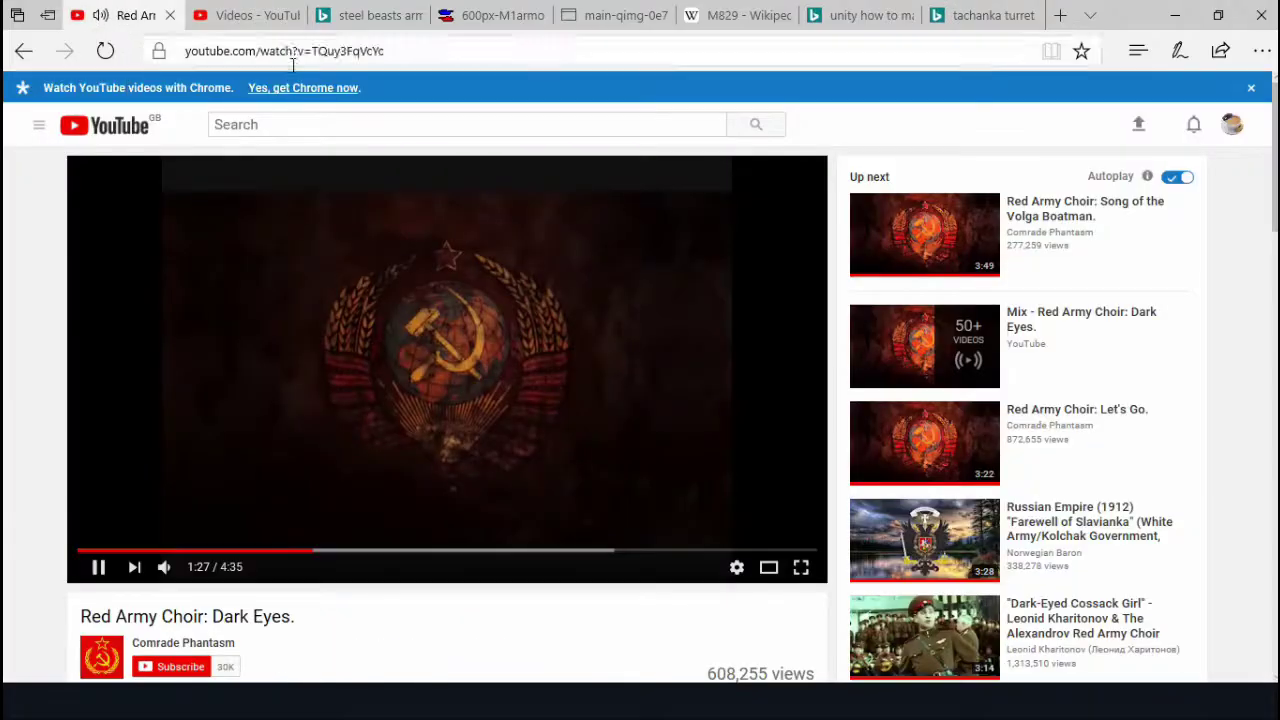
- Search YouTube for 'katyusha' and play the first result video
click(297, 123)
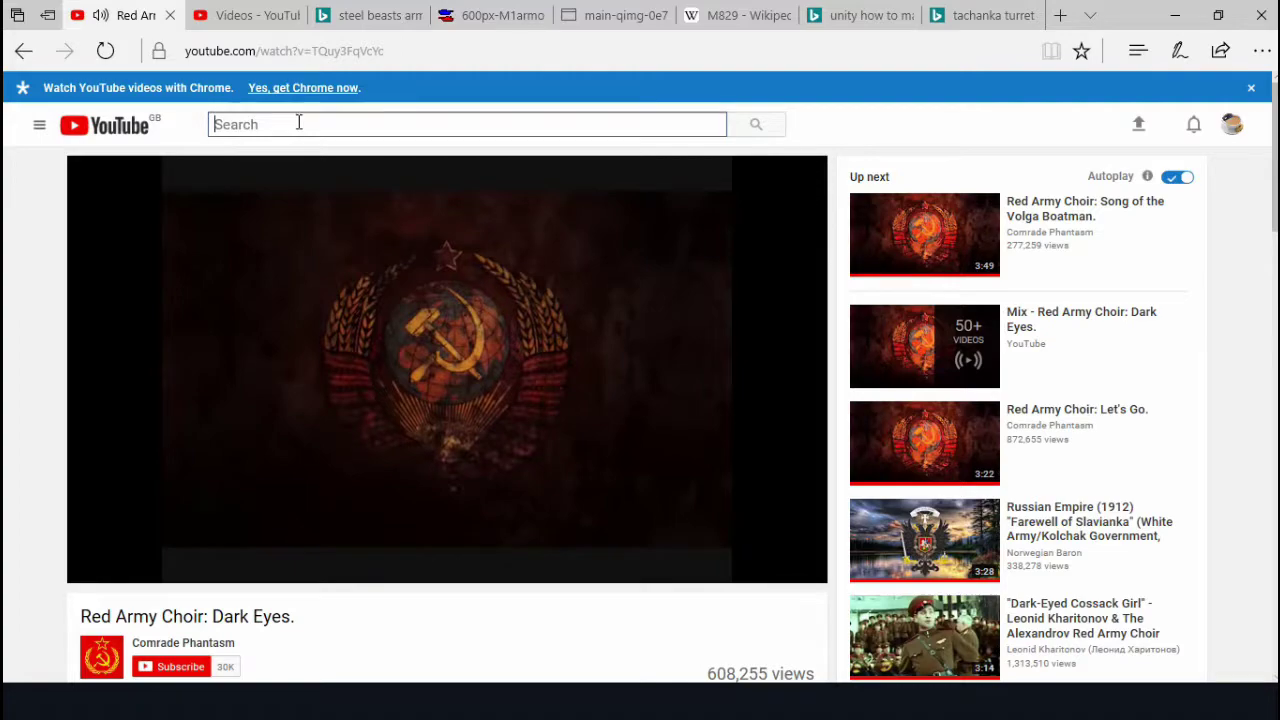
text(katyusha)
key(Return)
click(626, 208)
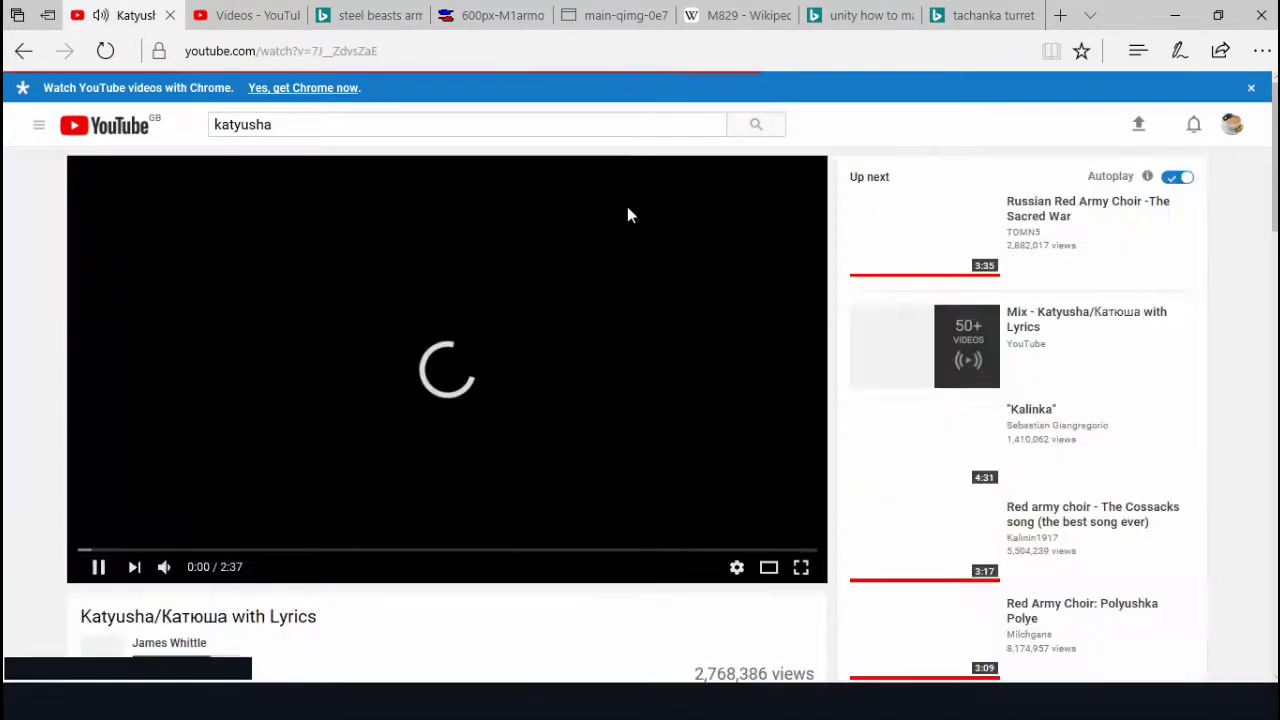
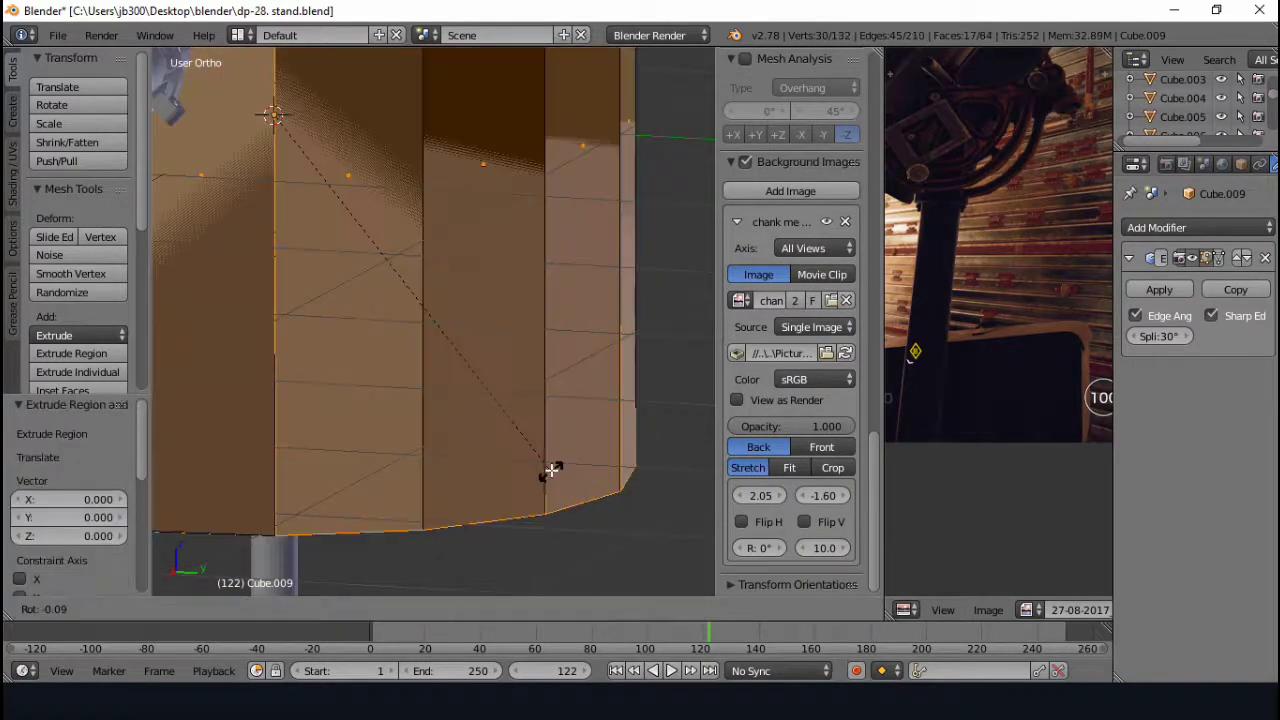
- Rotate the cylinder 90° and stretch it into a long horizontal rail bar
text(r90)
key(Return)
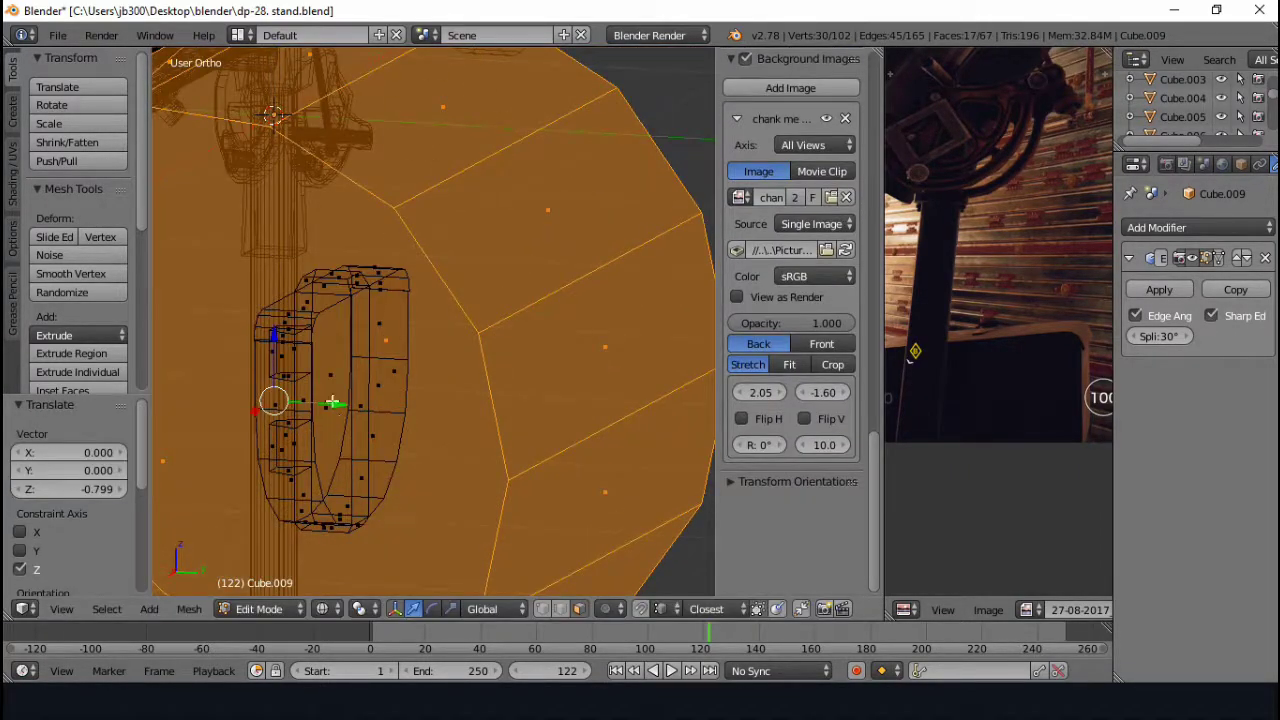
key(s)
mouse_move(435, 283)
middle_down()
mouse_move(449, 337)
mouse_move(563, 197)
mouse_move(611, 289)
middle_up()
scroll(640, 270, up, 3)
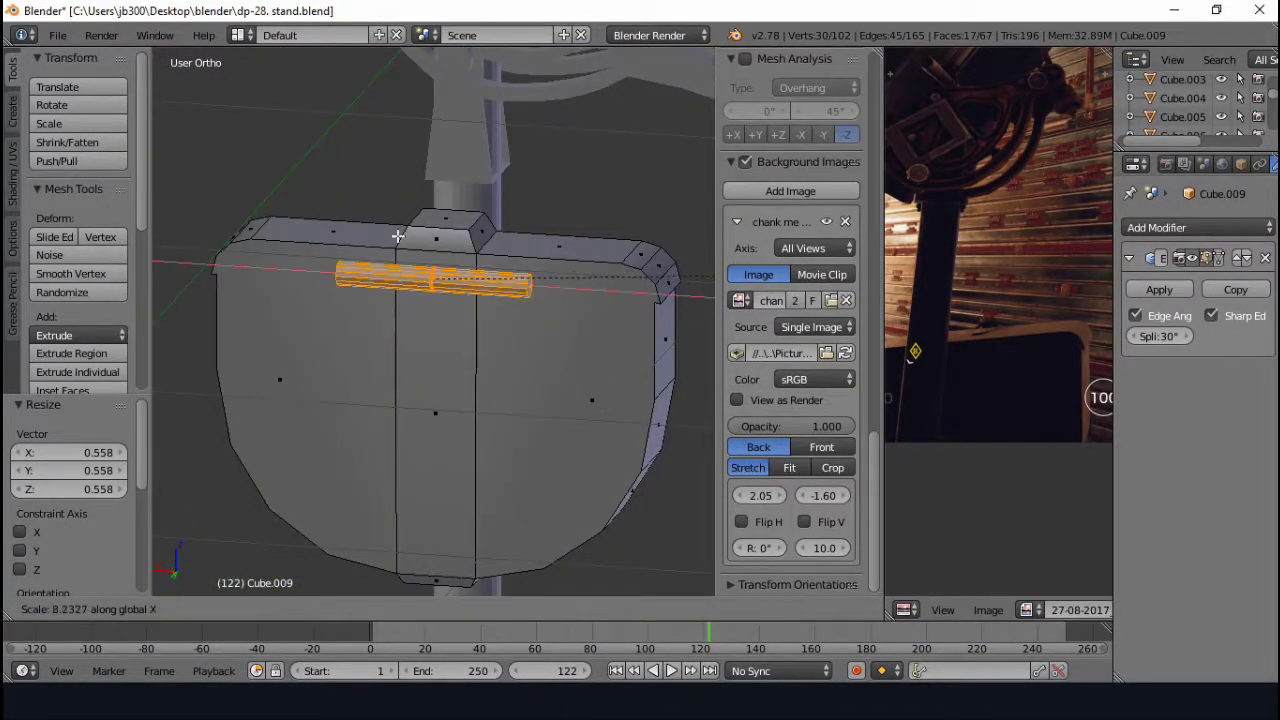
middle_drag(343, 293, 485, 296)
- Duplicate the bar twice, moving each copy vertically to form the shield's rails
key(Tab)
key(Tab)
key(g)
key(shift+d)
key(z)
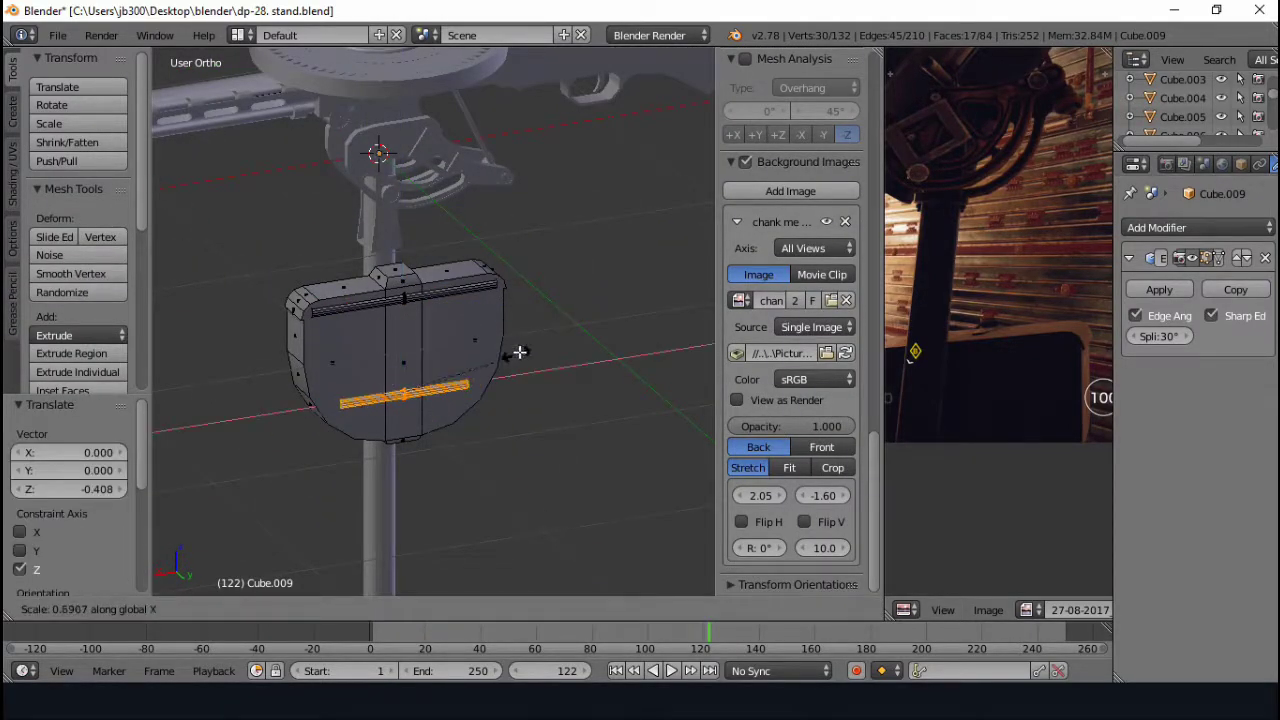
scroll(527, 356, up, 4)
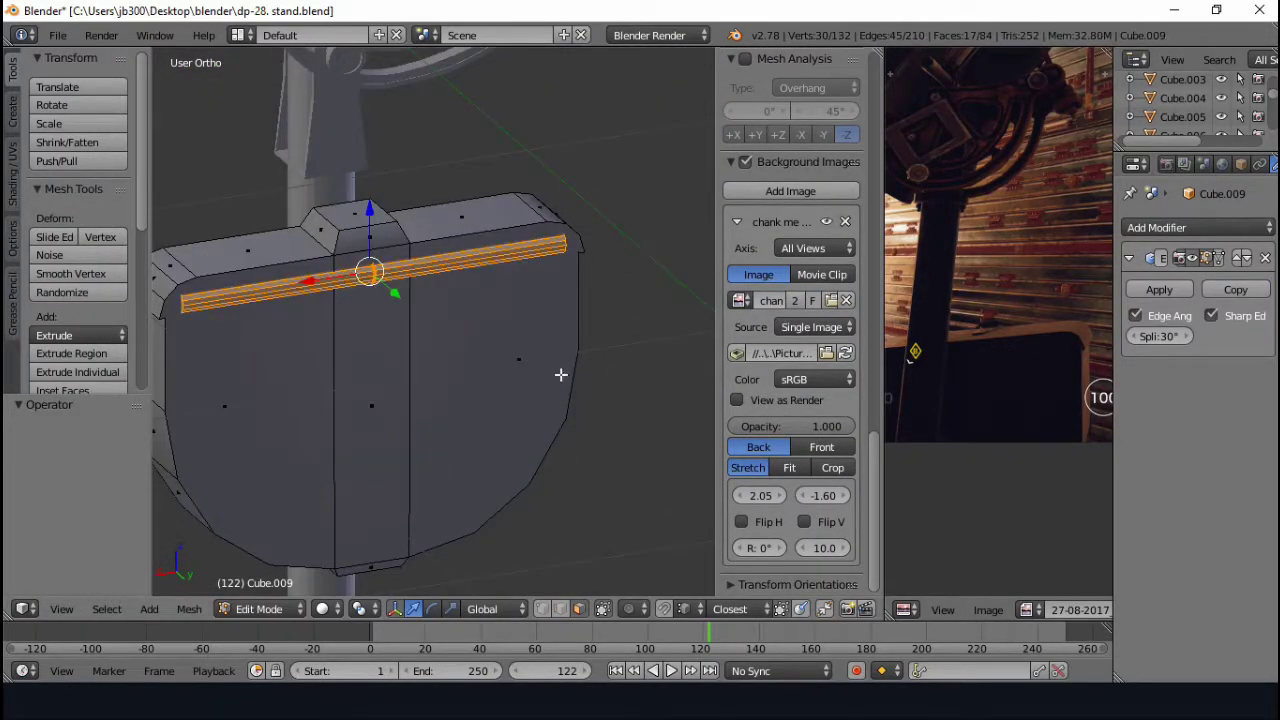
key(shift+d)
key(z)
key(y)
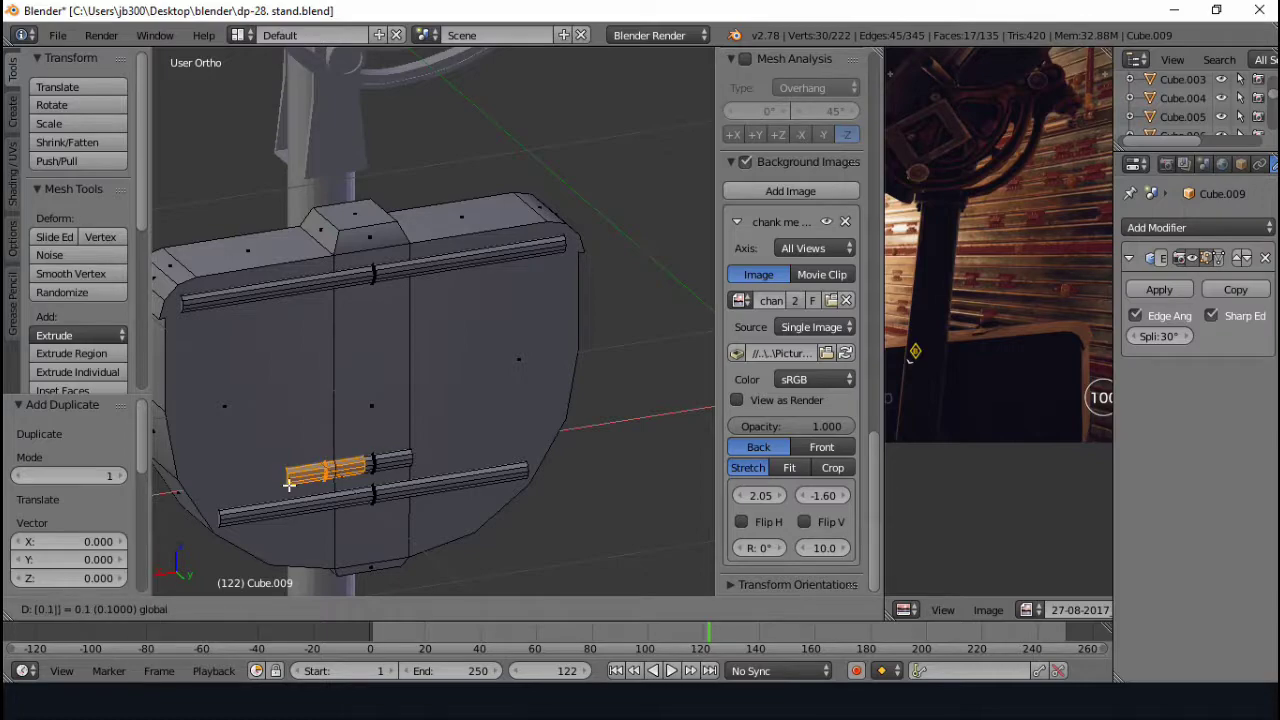
- Select the linked short bolt cylinder and slide the bolts along X in front view
right_click(289, 485)
key(l)
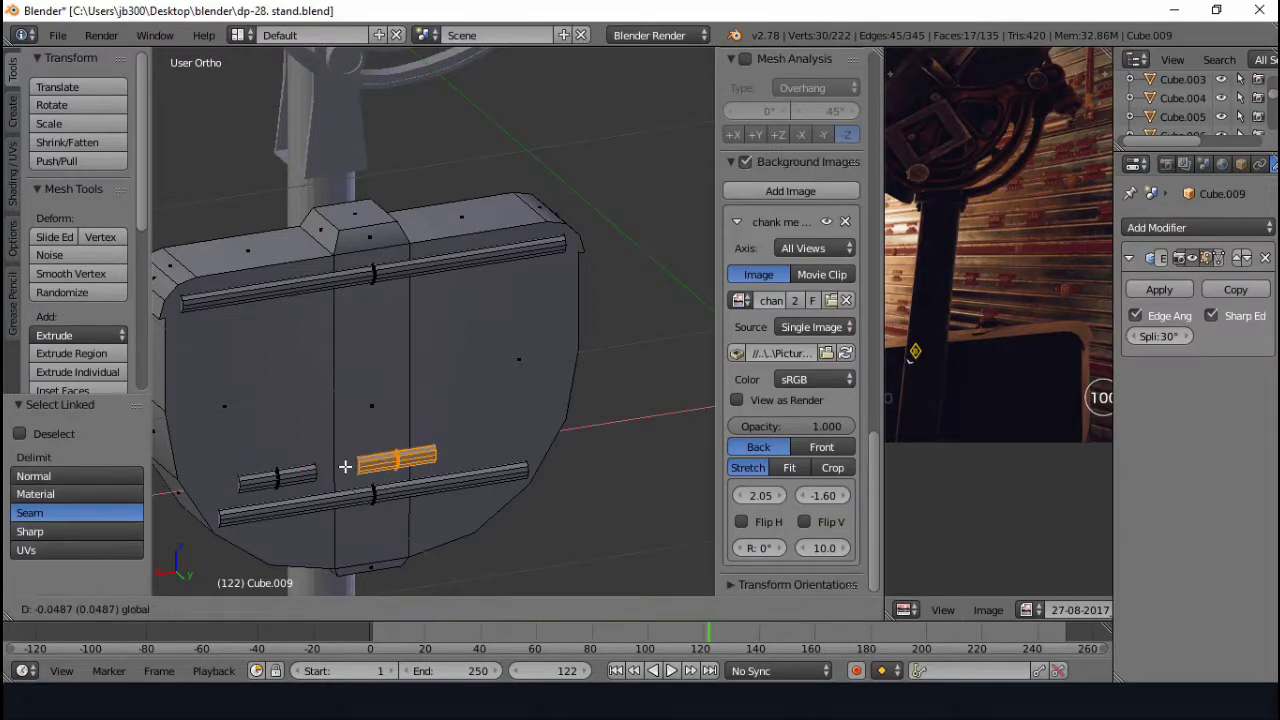
text(-0.3)
click(300, 474)
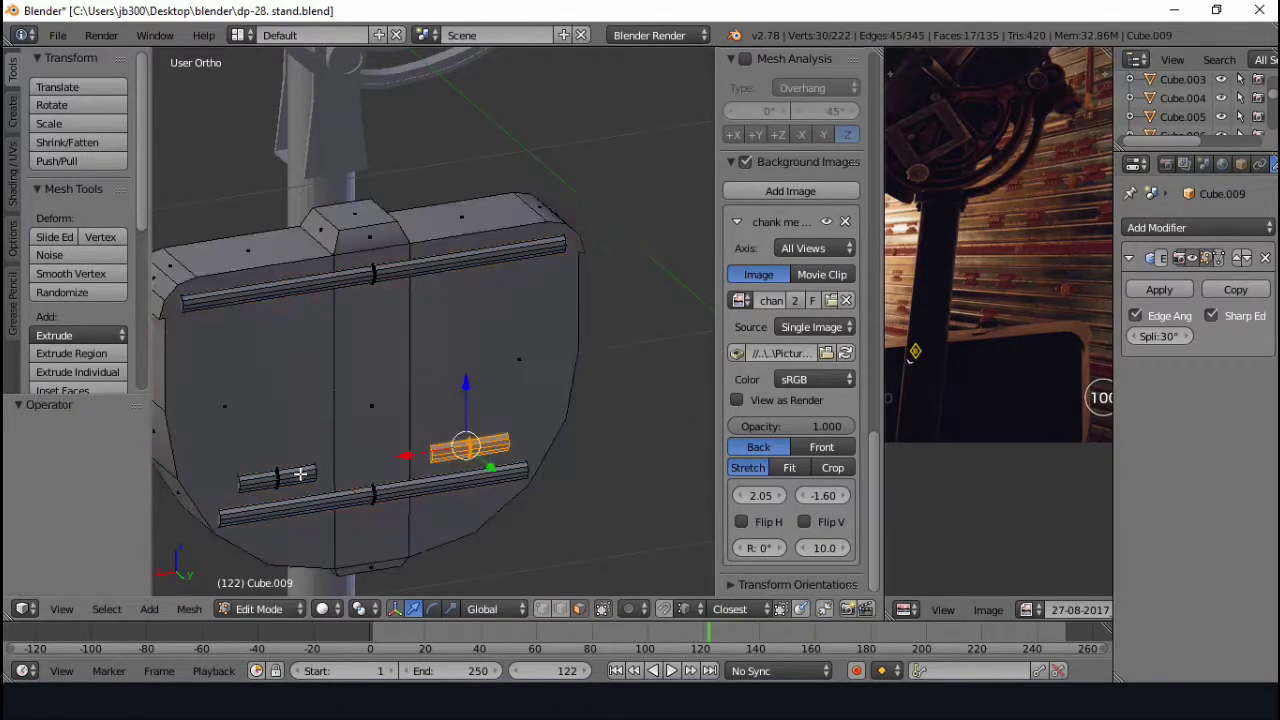
key(KP_1)
key(g)
key(x)
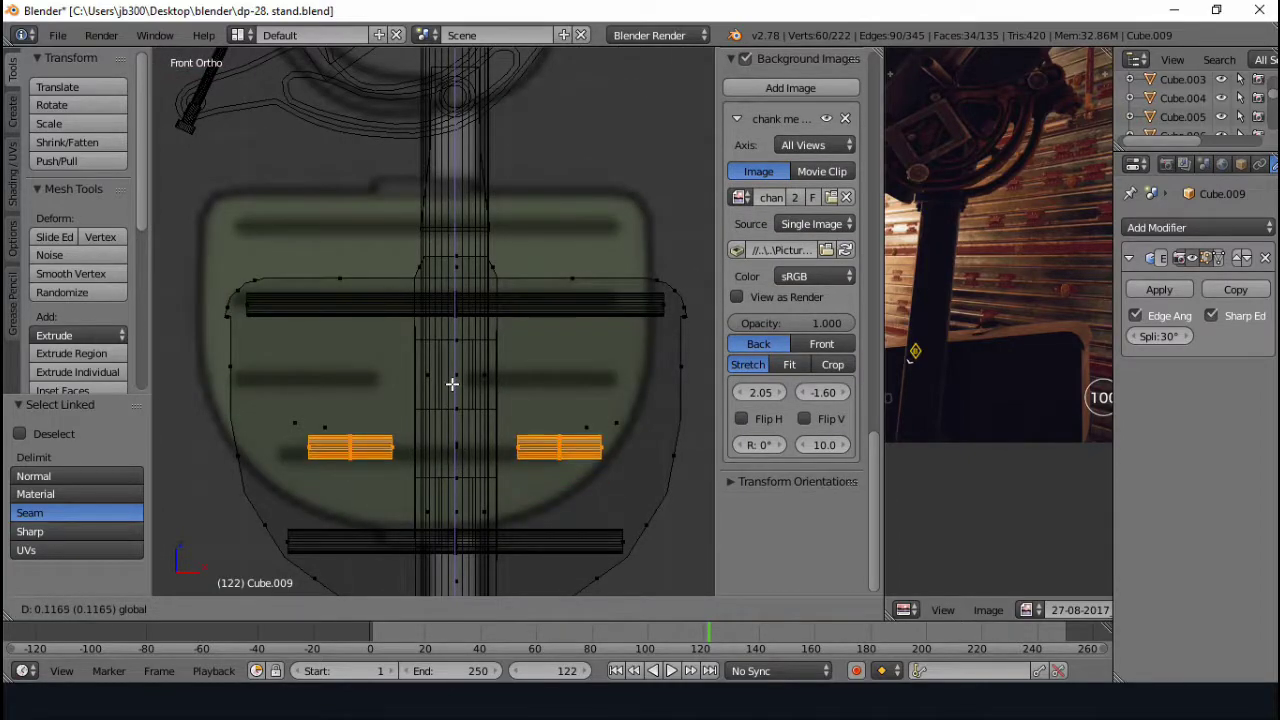
- Select the top rail and the whole shield mesh, then apply smooth shading
right_click(400, 310)
key(l)
mouse_move(400, 314)
middle_down()
mouse_move(543, 329)
mouse_move(512, 283)
middle_up()
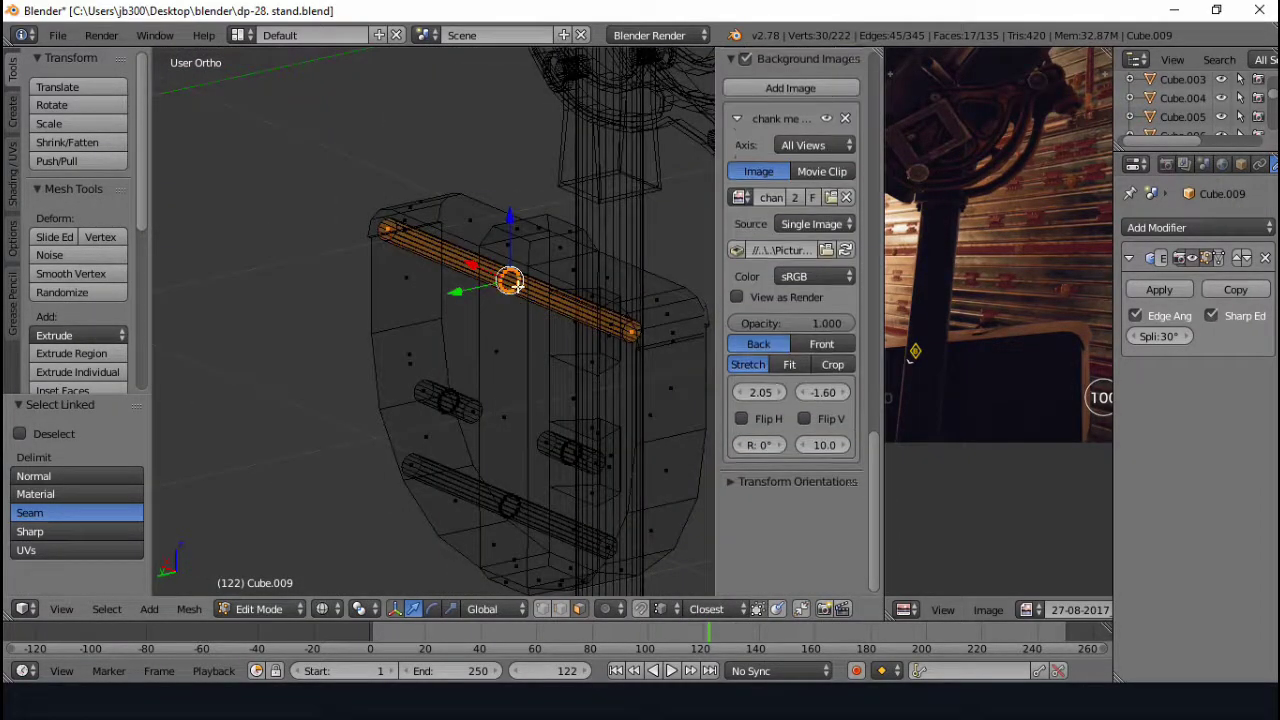
key(z)
key(KP_1)
key(a)
click(13, 170)
click(54, 105)
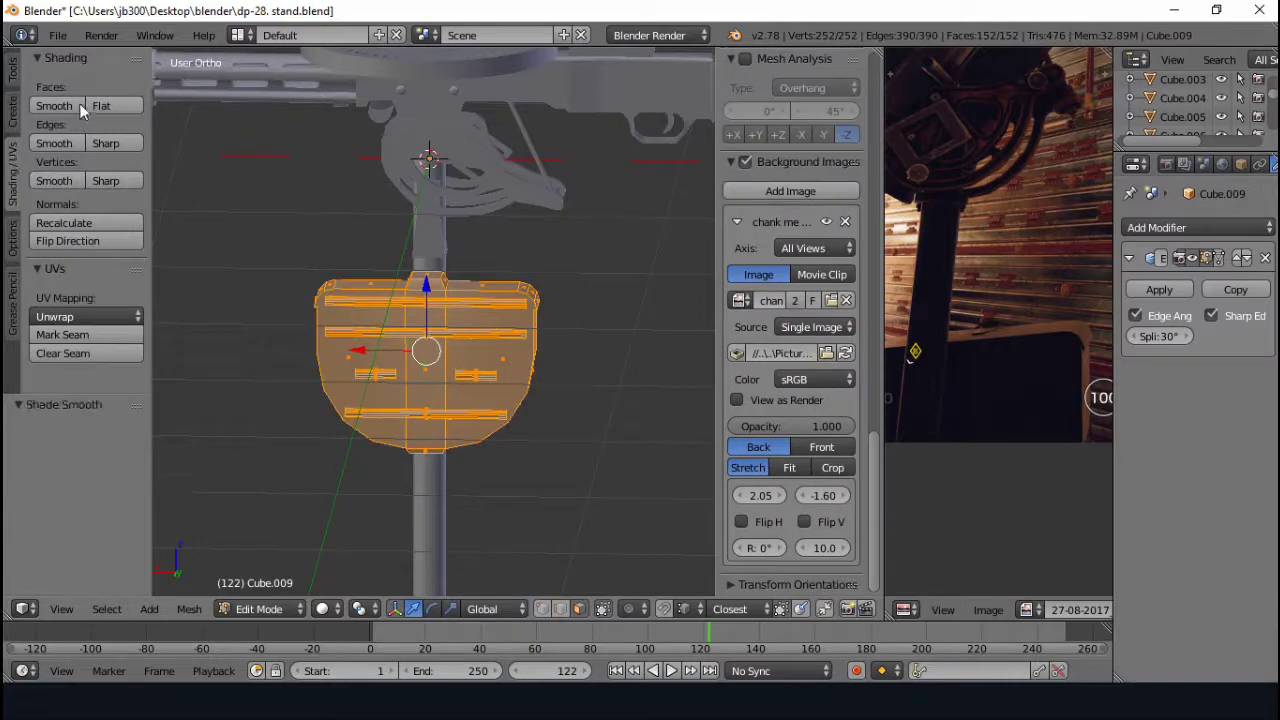
- Exit edit mode, deselect everything and orbit to inspect the whole model
key(Tab)
key(a)
scroll(380, 411, down, 5)
middle_drag(380, 411, 456, 445)
- Select the stand's pole in edit mode and add a loop cut near the tripod
key(KP_1)
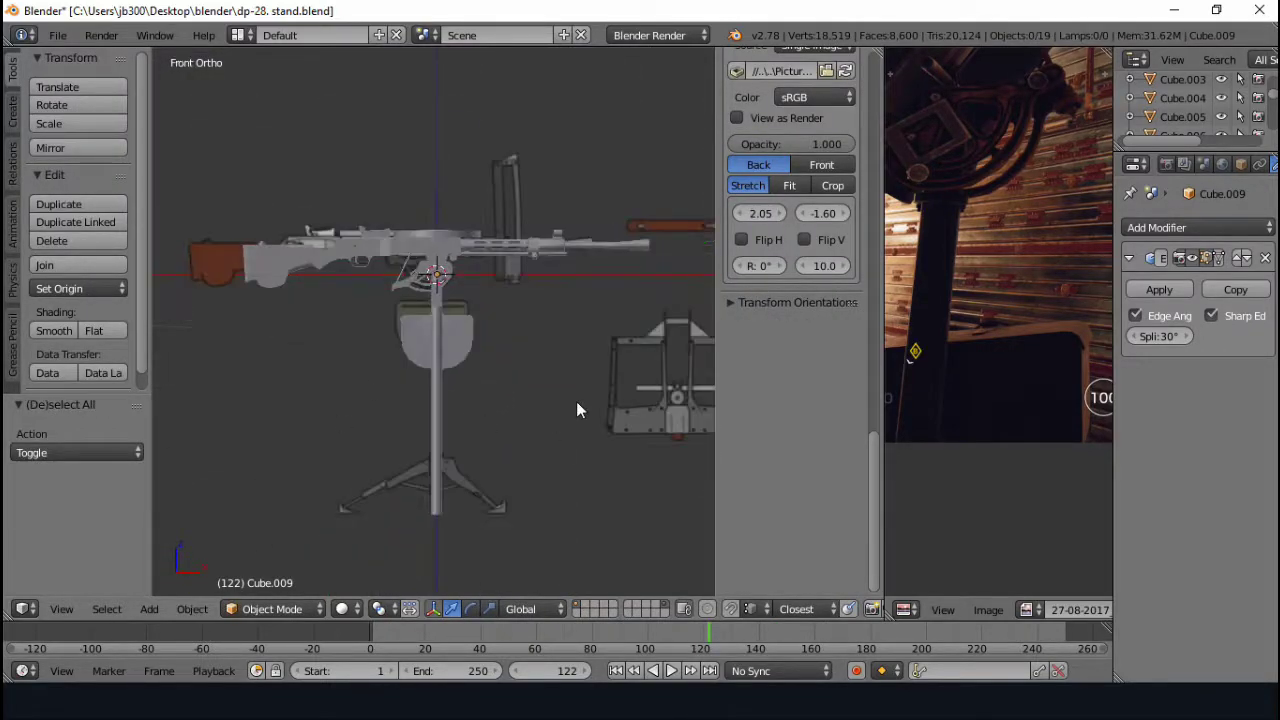
scroll(576, 401, up, 5)
right_click(450, 313)
key(Tab)
scroll(458, 313, up, 2)
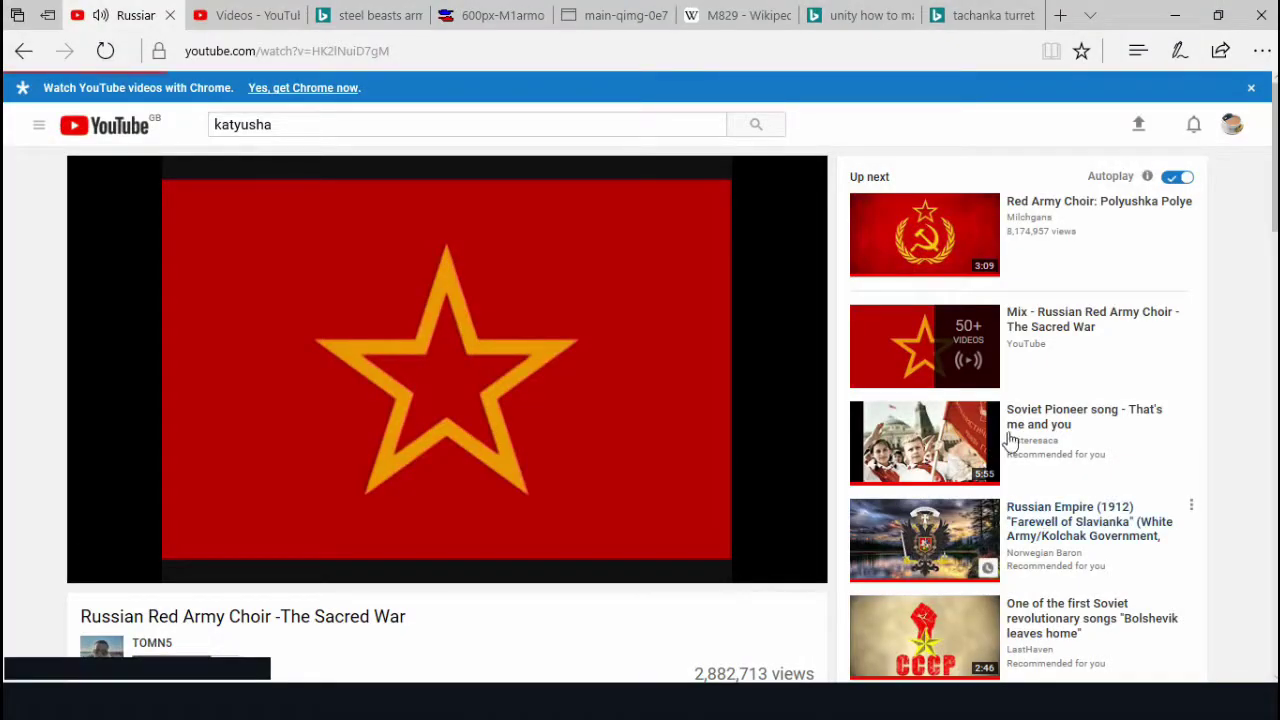
key(ctrl+shift+Tab)
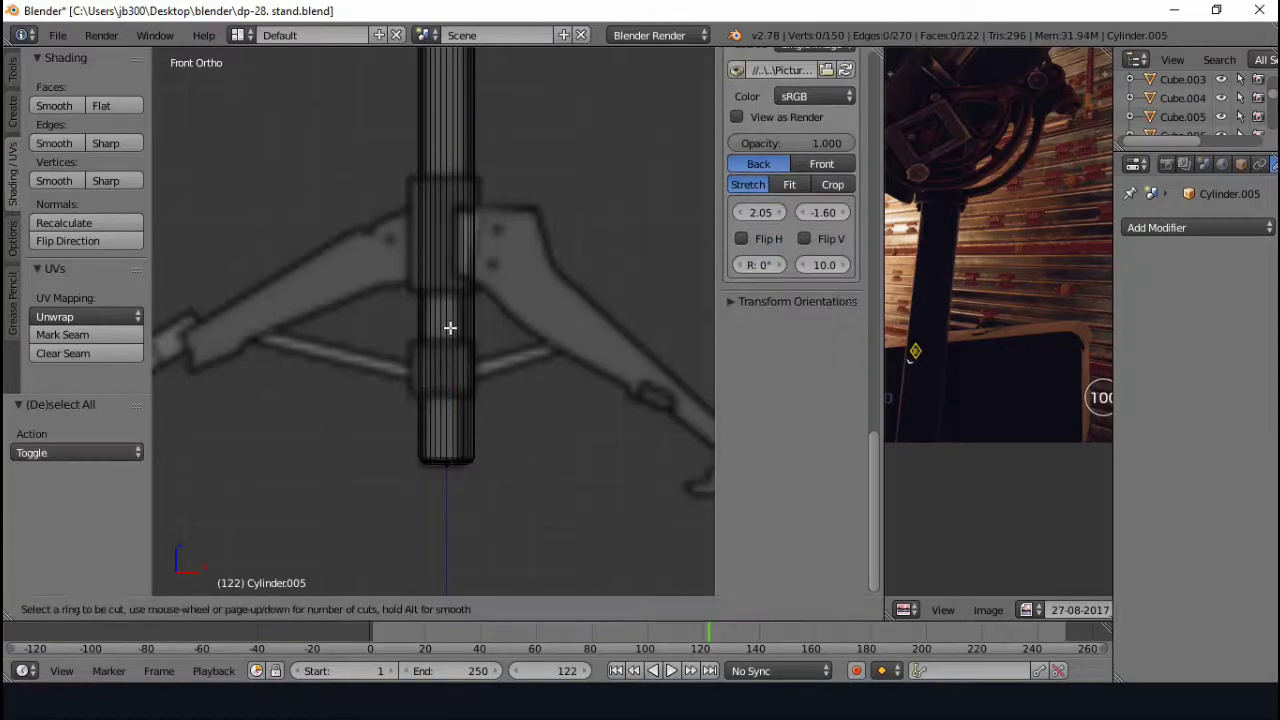
scroll(474, 325, down, 5)
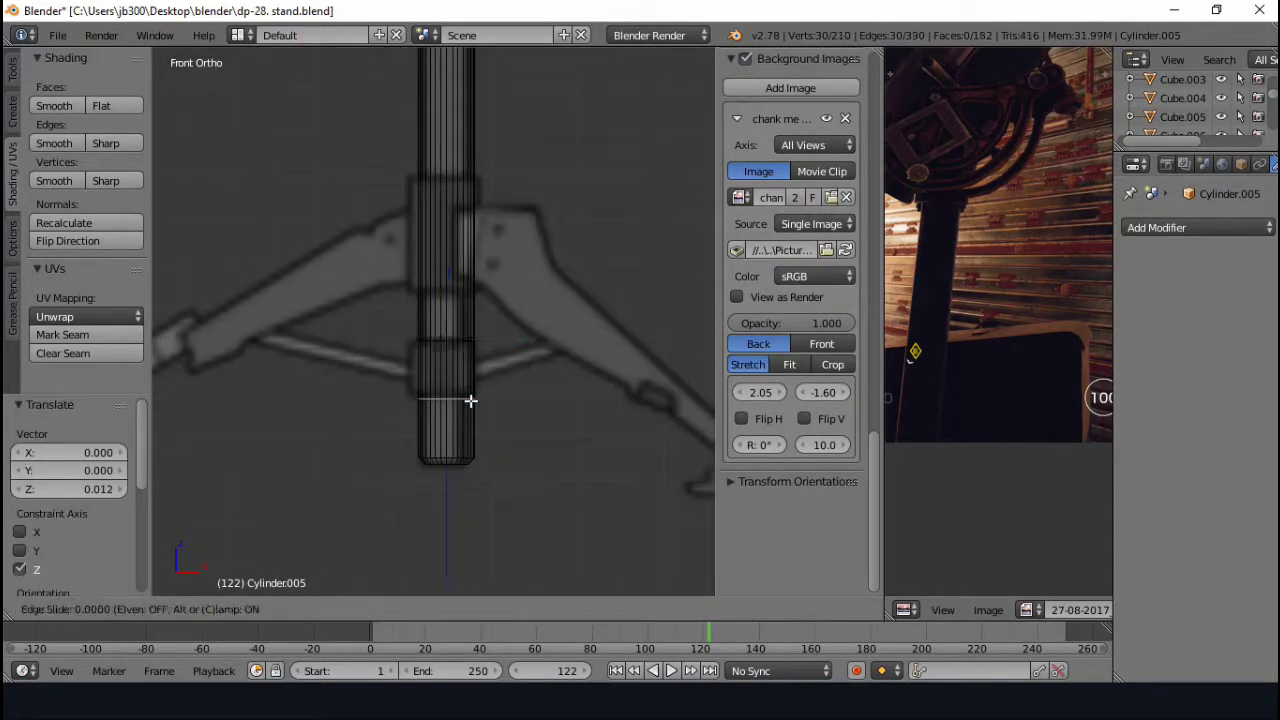
click(469, 400)
- Extrude the pole's face band and scale it outward into a wider collar
alt+right_click(470, 372)
key(e)
key(s)
click(700, 346)
key(s)
key(y)
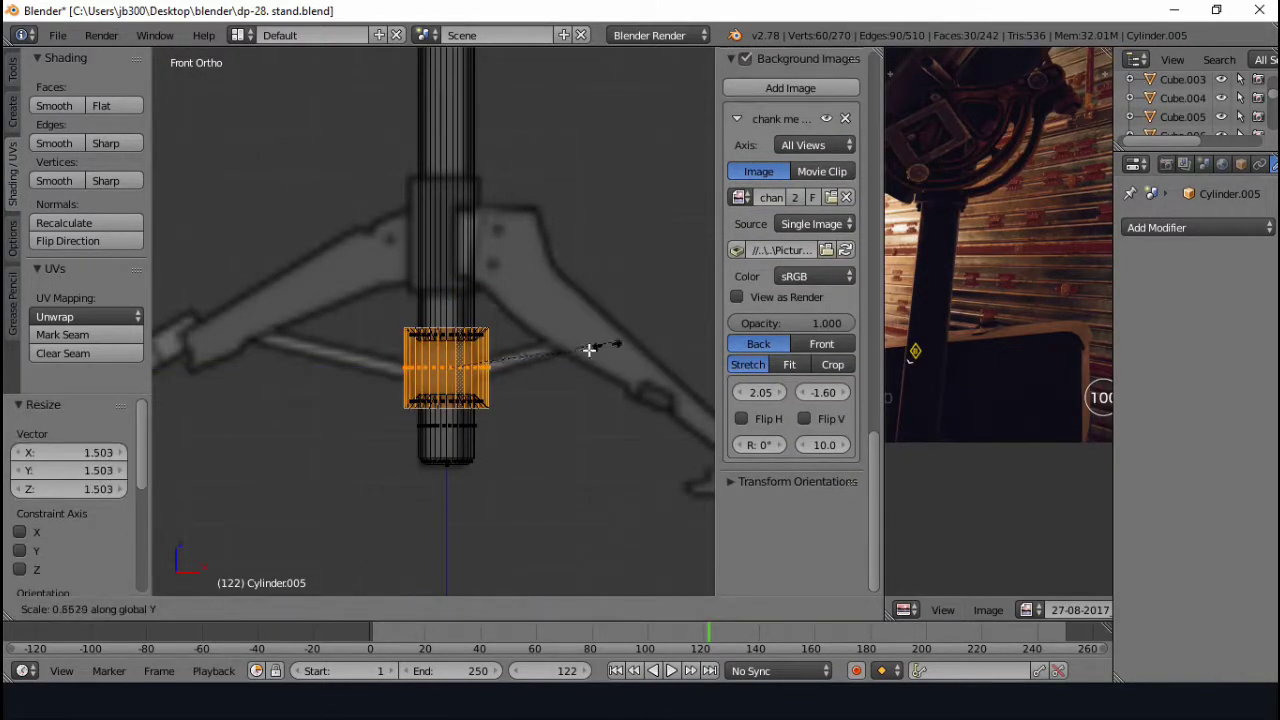
key(a)
scroll(466, 263, down, 2)
scroll(509, 146, down, 2)
- Loop-cut a second band, extrude it wider and adjust its height into another collar
key(ctrl+r)
click(477, 306)
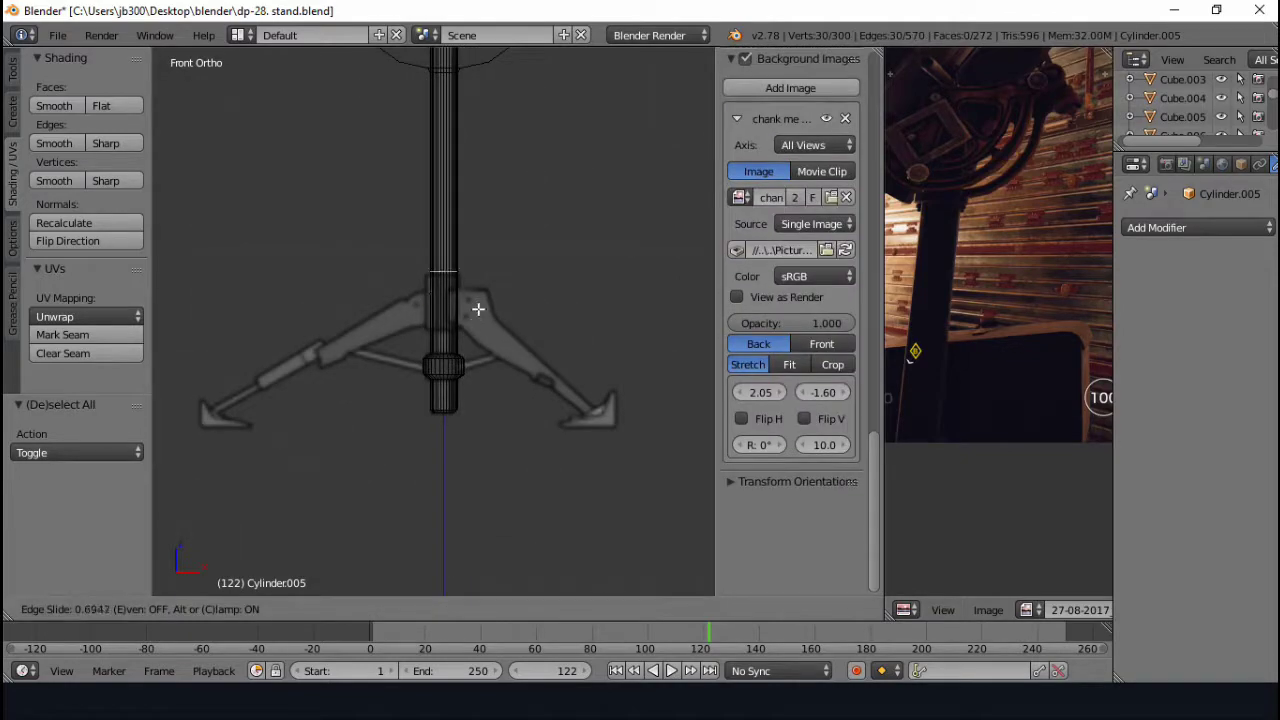
click(478, 313)
scroll(478, 313, up, 4)
alt+right_click(474, 235)
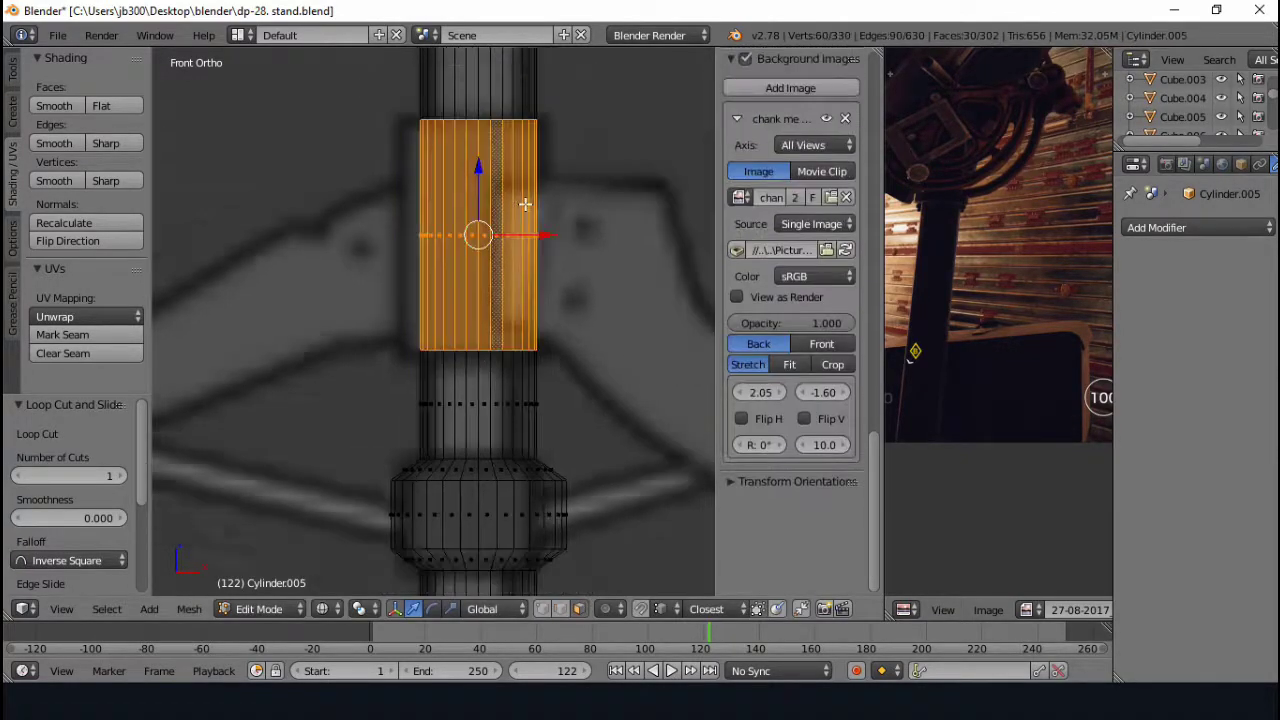
key(e)
key(s)
click(641, 208)
key(s)
key(z)
click(595, 214)
- Exit edit mode, deselect the pole and zoom in on the stand
key(Tab)
scroll(595, 214, down, 5)
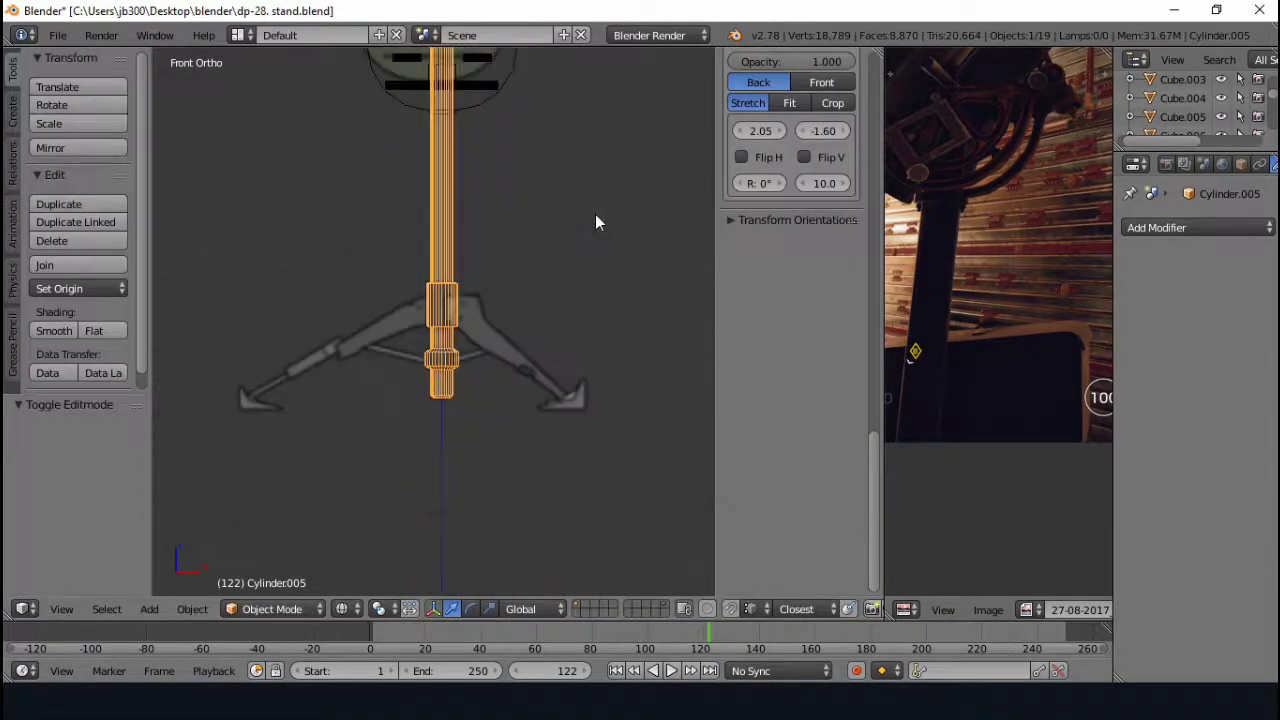
key(a)
scroll(595, 214, up, 1)
scroll(497, 300, up, 3)
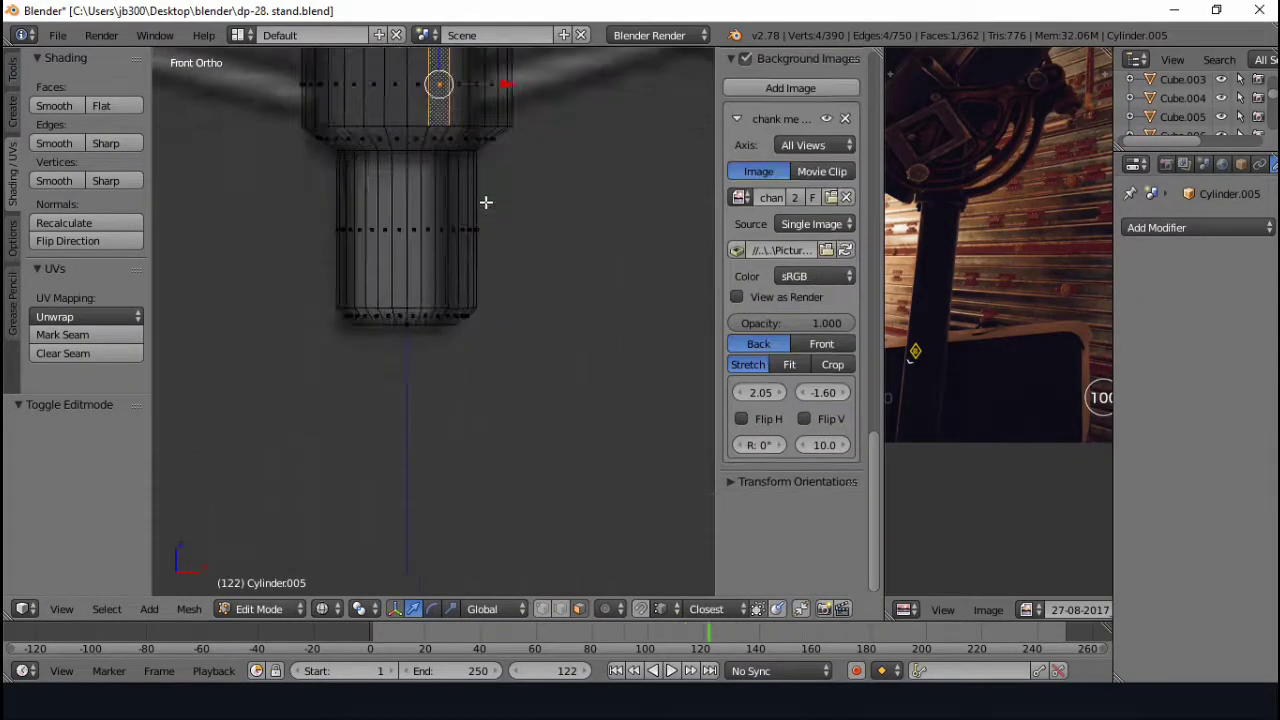
- Add faces to the selection, inset them and scale their height into an upper collar
shift+middle_drag(485, 202, 472, 369)
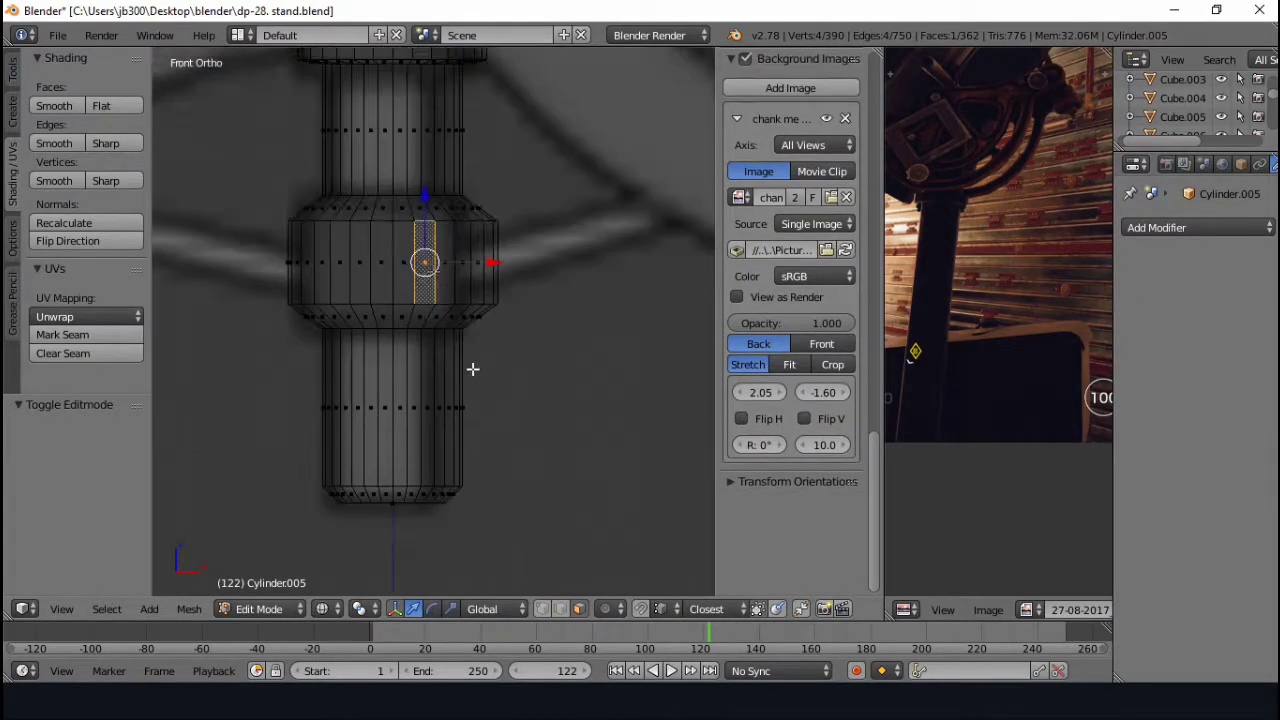
key(KP_3)
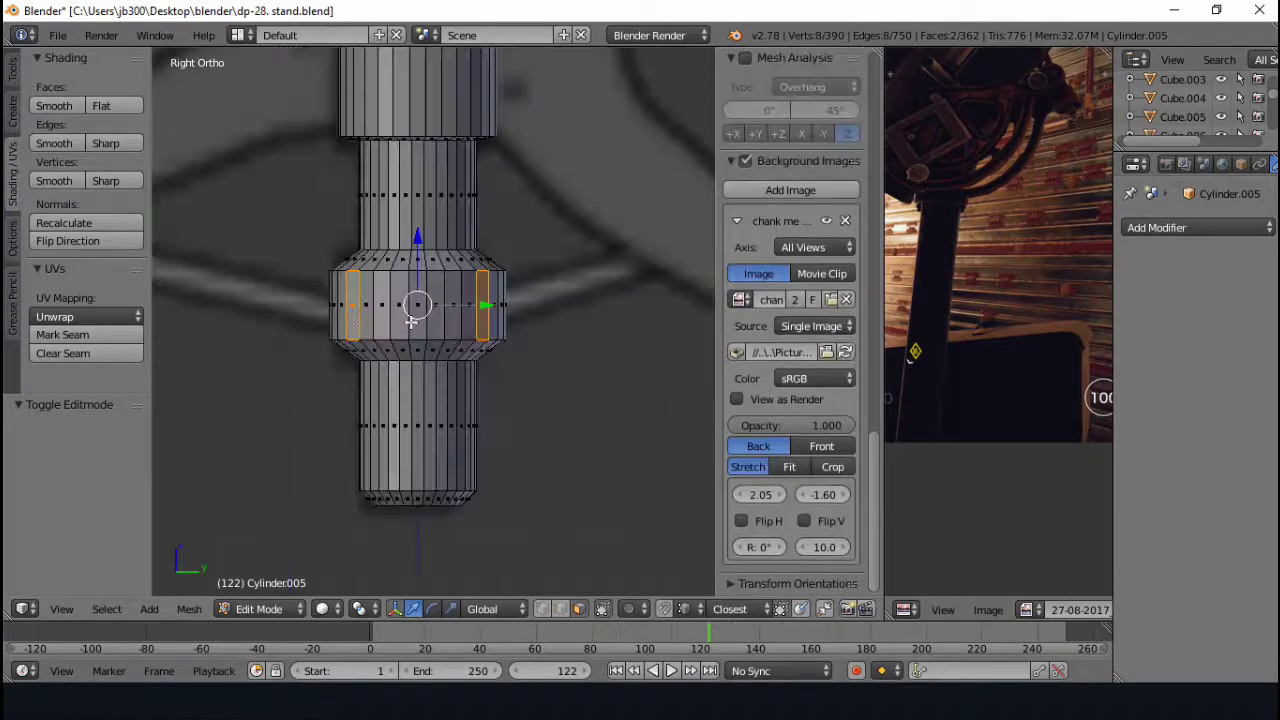
shift+right_click(414, 301)
scroll(414, 301, down, 5)
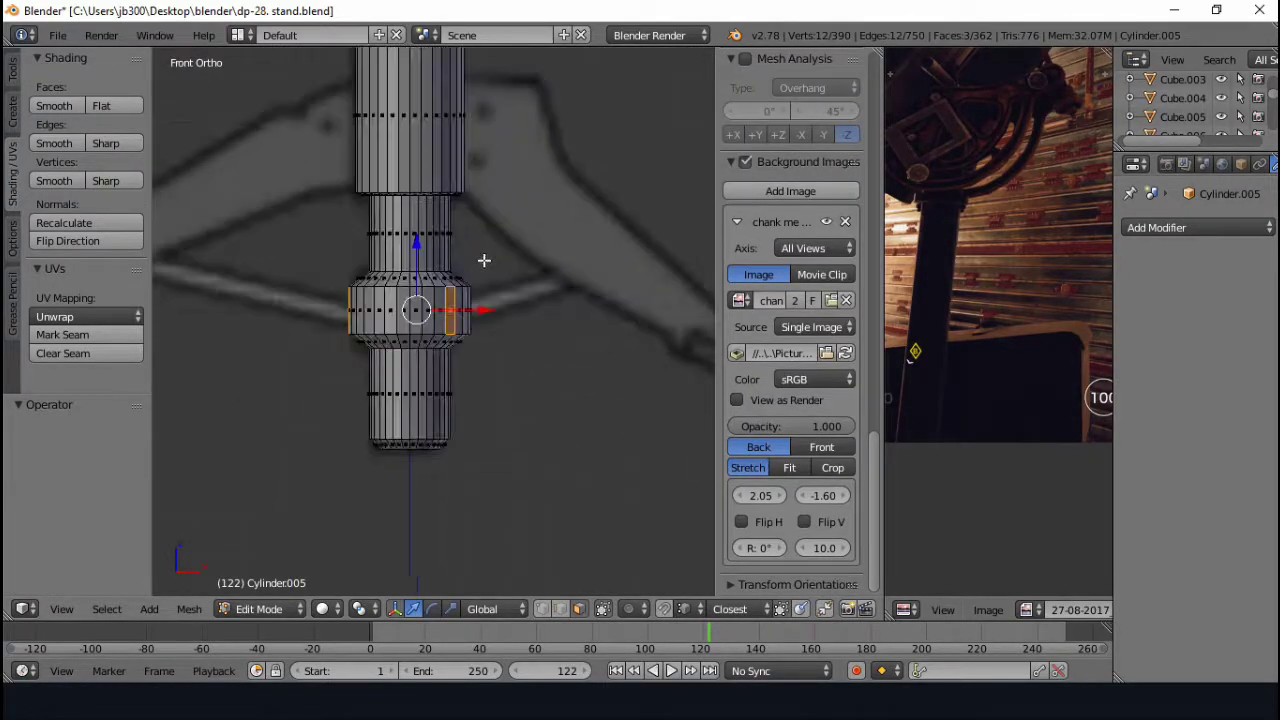
key(KP_1)
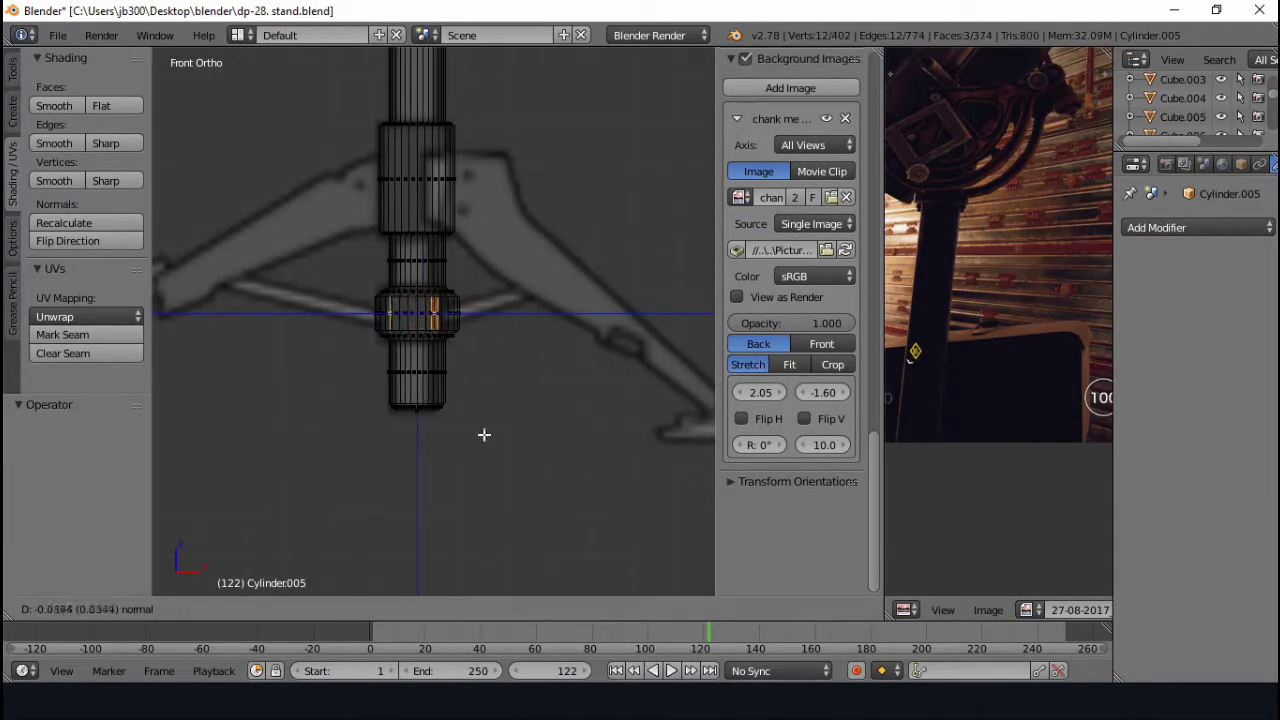
scroll(484, 435, up, 2)
key(i)
click(561, 182)
key(s)
key(z)
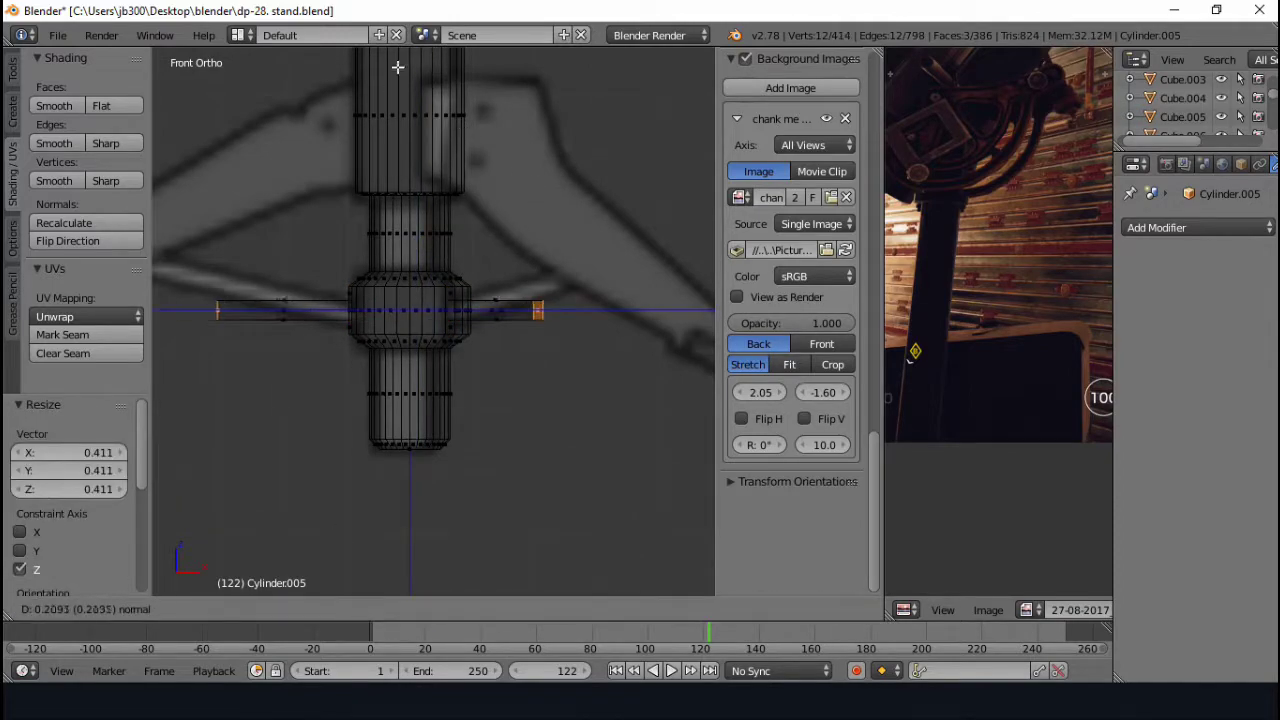
click(437, 277)
- Exit edit mode and view the stand from the front in wireframe
key(Tab)
mouse_move(437, 277)
middle_down()
mouse_move(531, 214)
mouse_move(329, 175)
middle_up()
key(KP_1)
scroll(372, 356, up, 5)
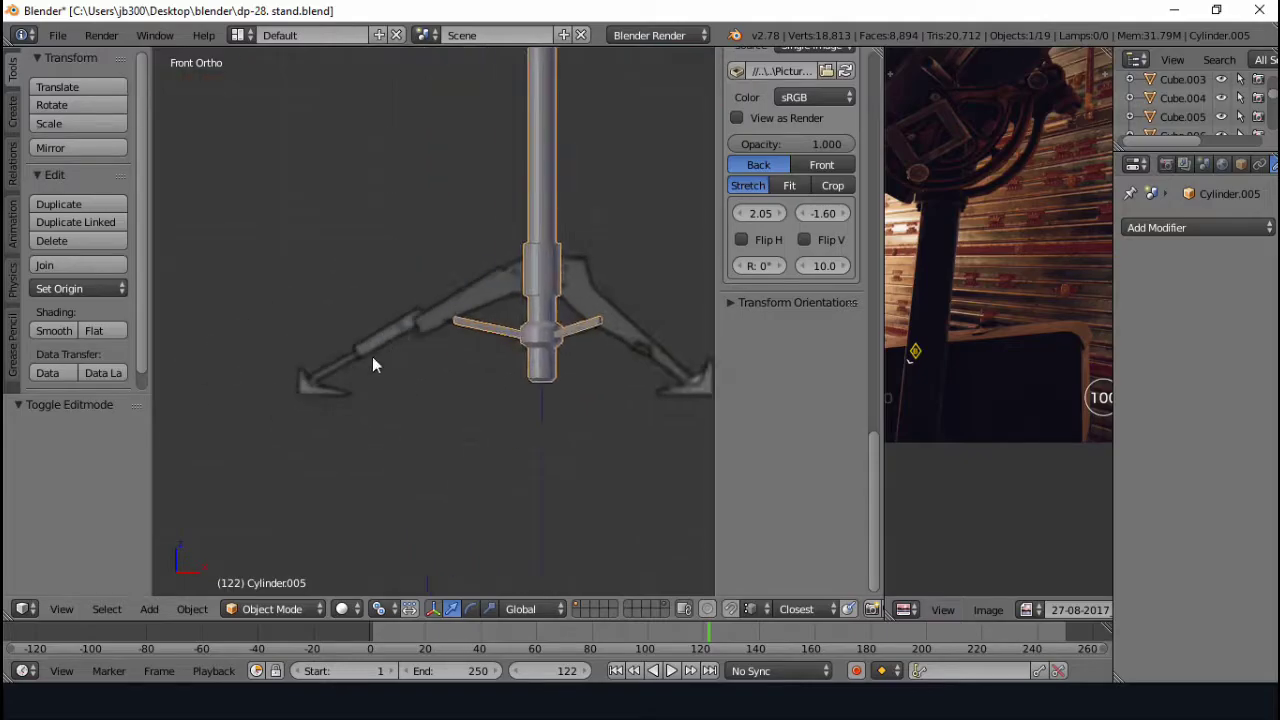
scroll(344, 296, up, 6)
key(z)
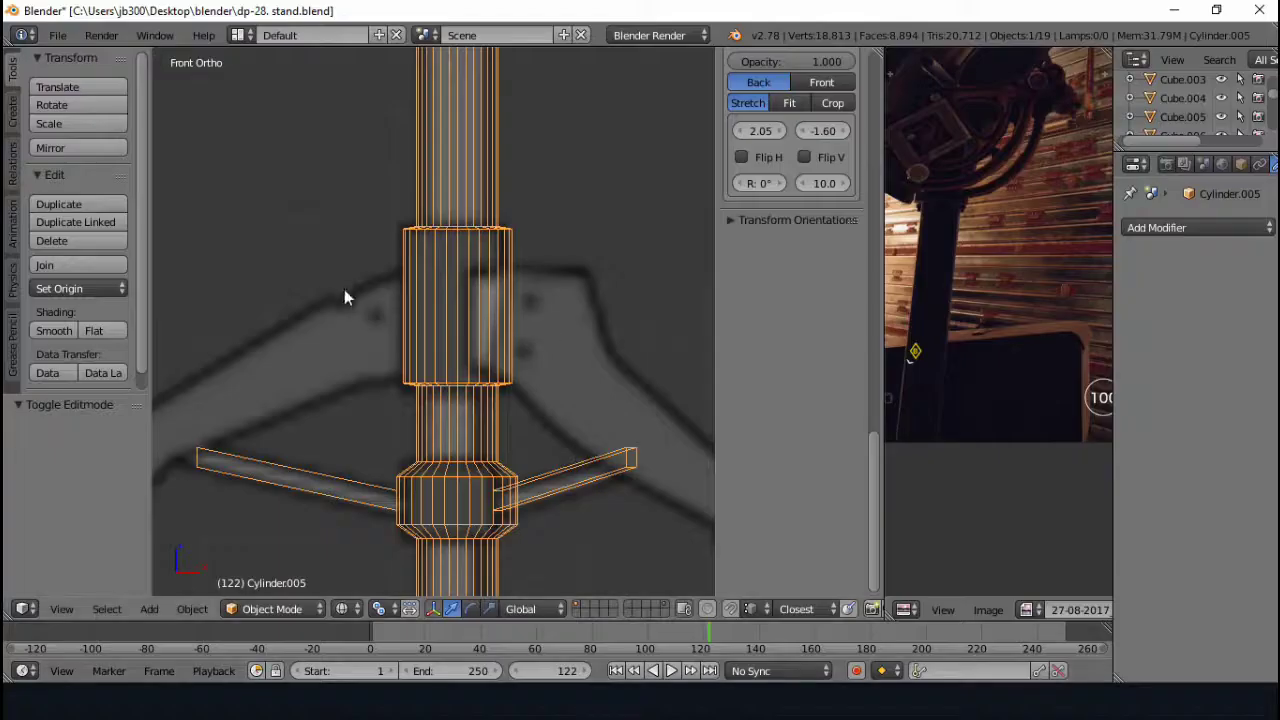
- Re-enter edit mode on the pole and orbit it in wireframe and solid views
key(Tab)
key(z)
middle_drag(529, 331, 482, 382)
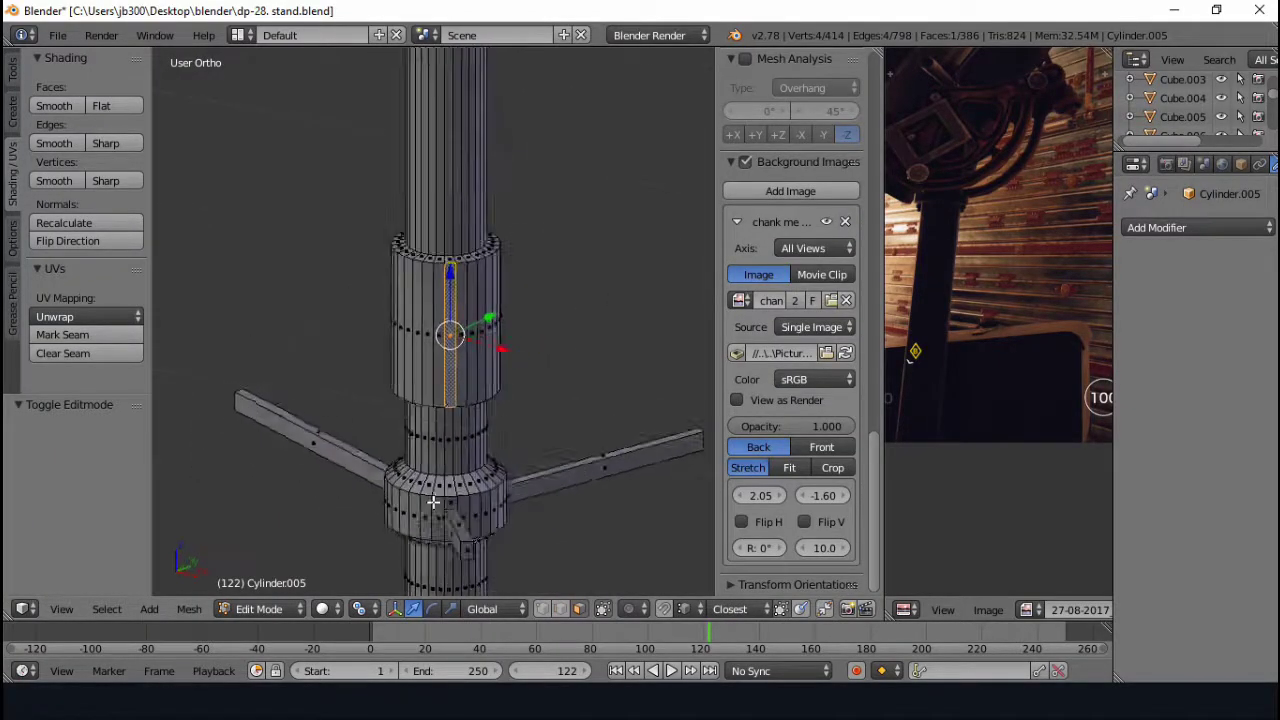
key(KP_1)
key(z)
key(z)
middle_drag(493, 305, 626, 327)
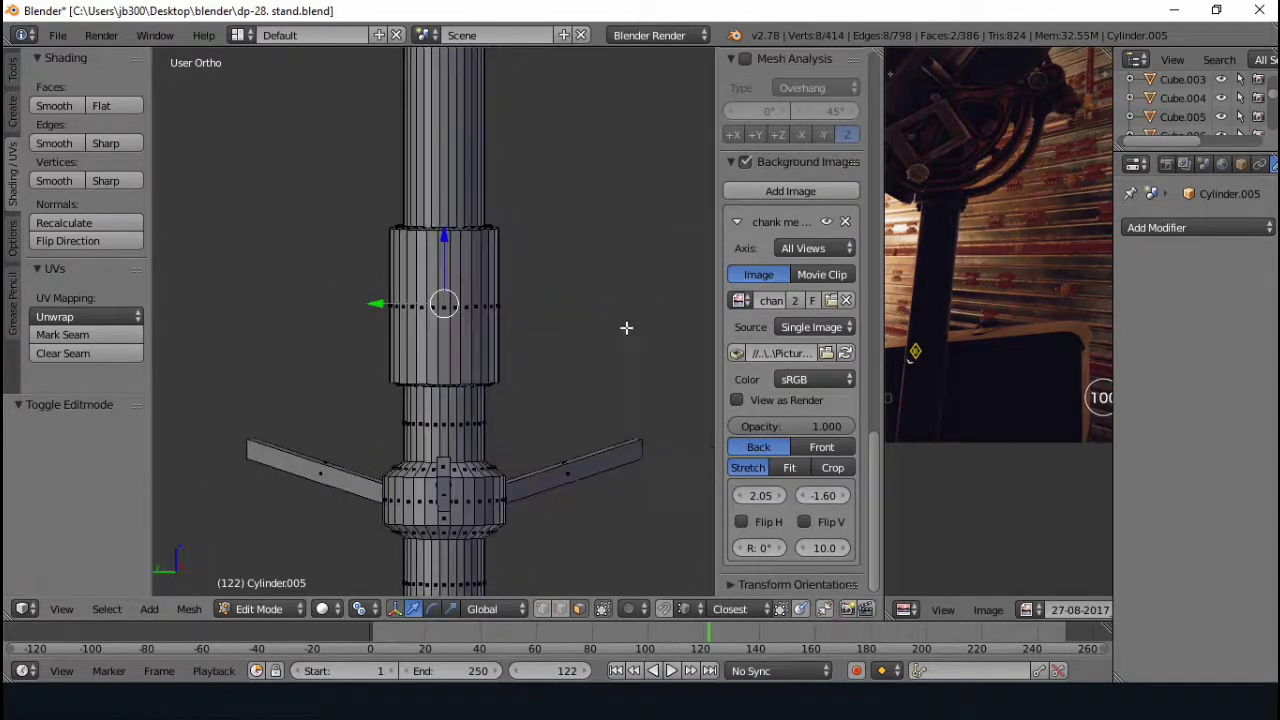
middle_drag(441, 303, 640, 266)
key(KP_1)
key(z)
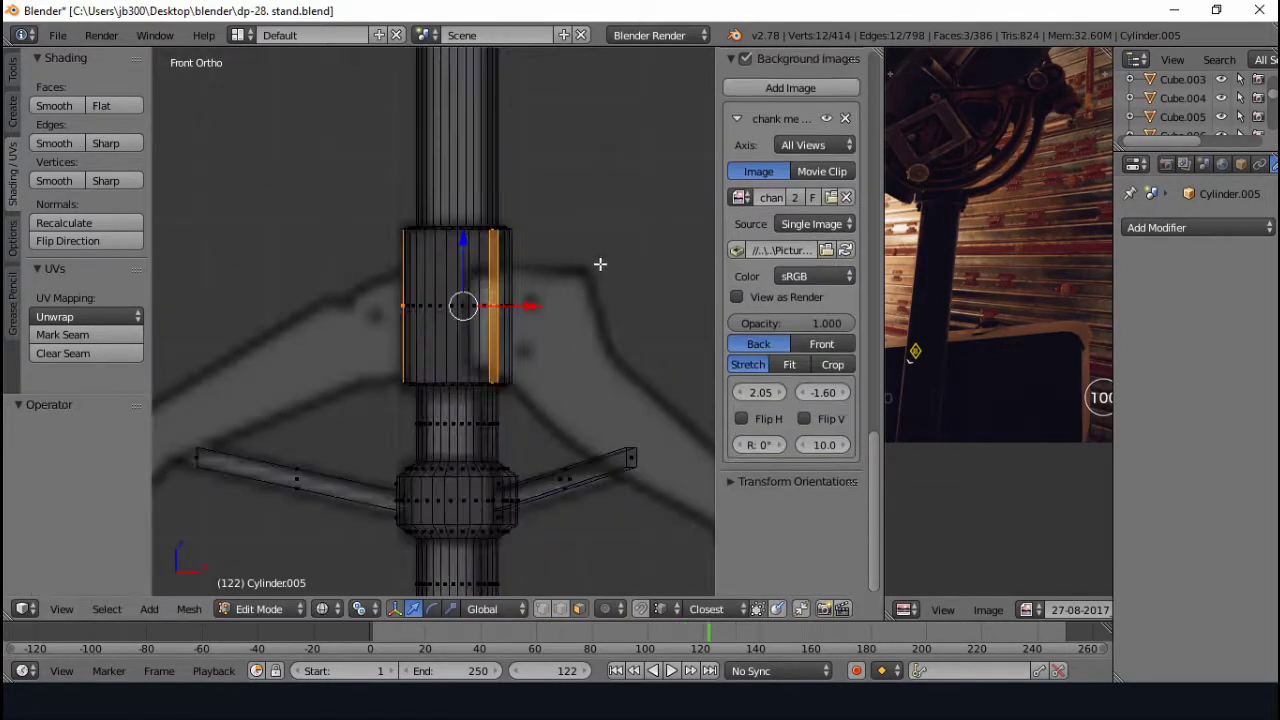
- Move the collar faces into place, then give Cylinder.005 an Edge Split modifier at 30°
click(552, 249)
key(g)
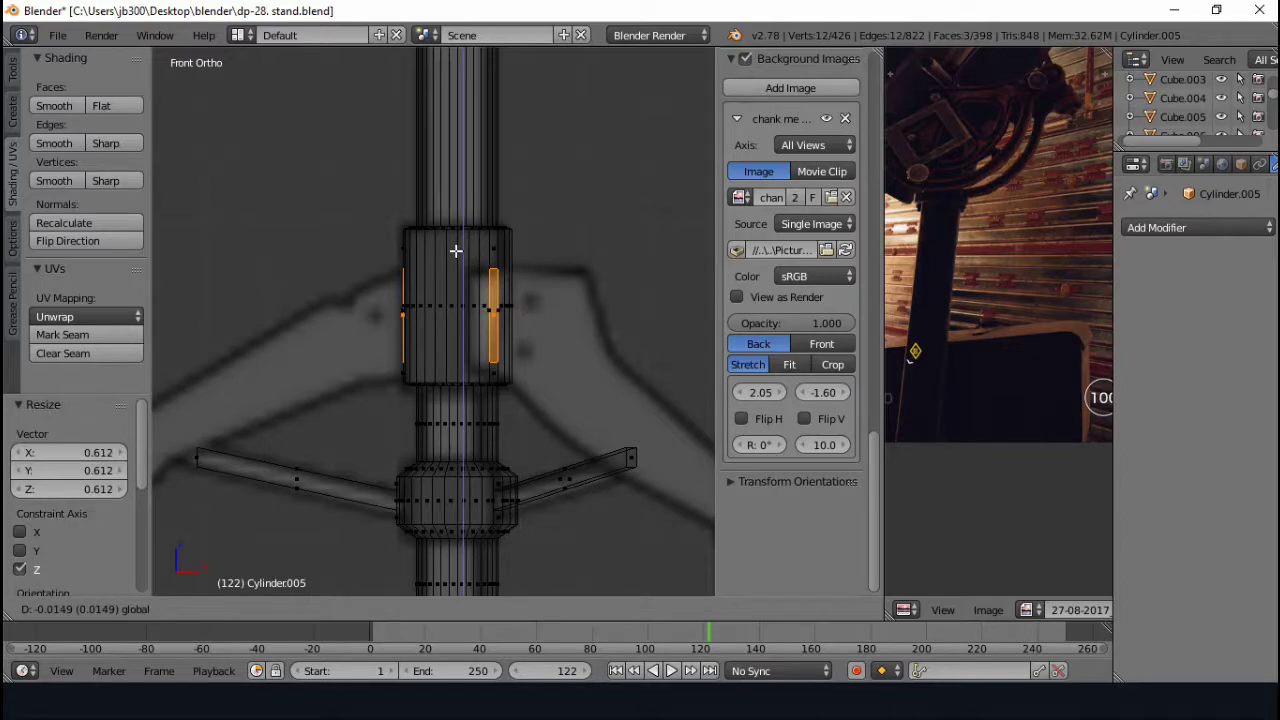
click(497, 218)
scroll(510, 225, down, 3)
key(Tab)
key(z)
middle_drag(529, 234, 246, 383)
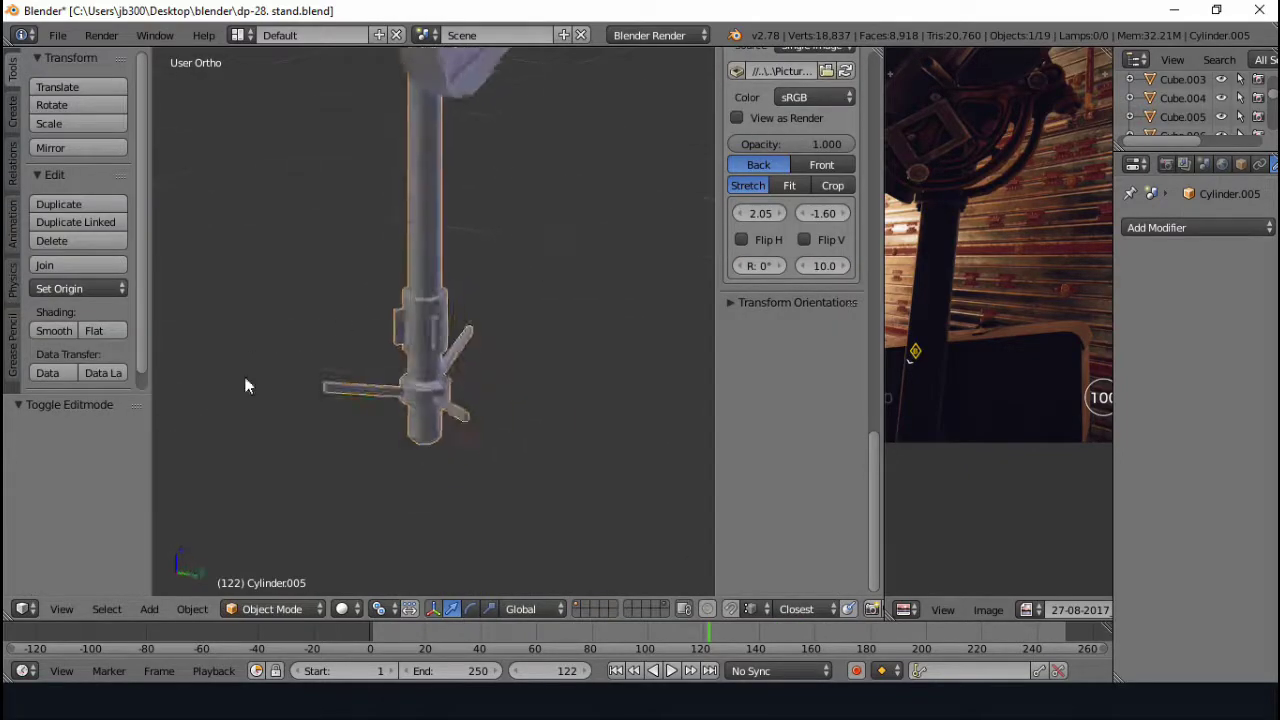
key(KP_1)
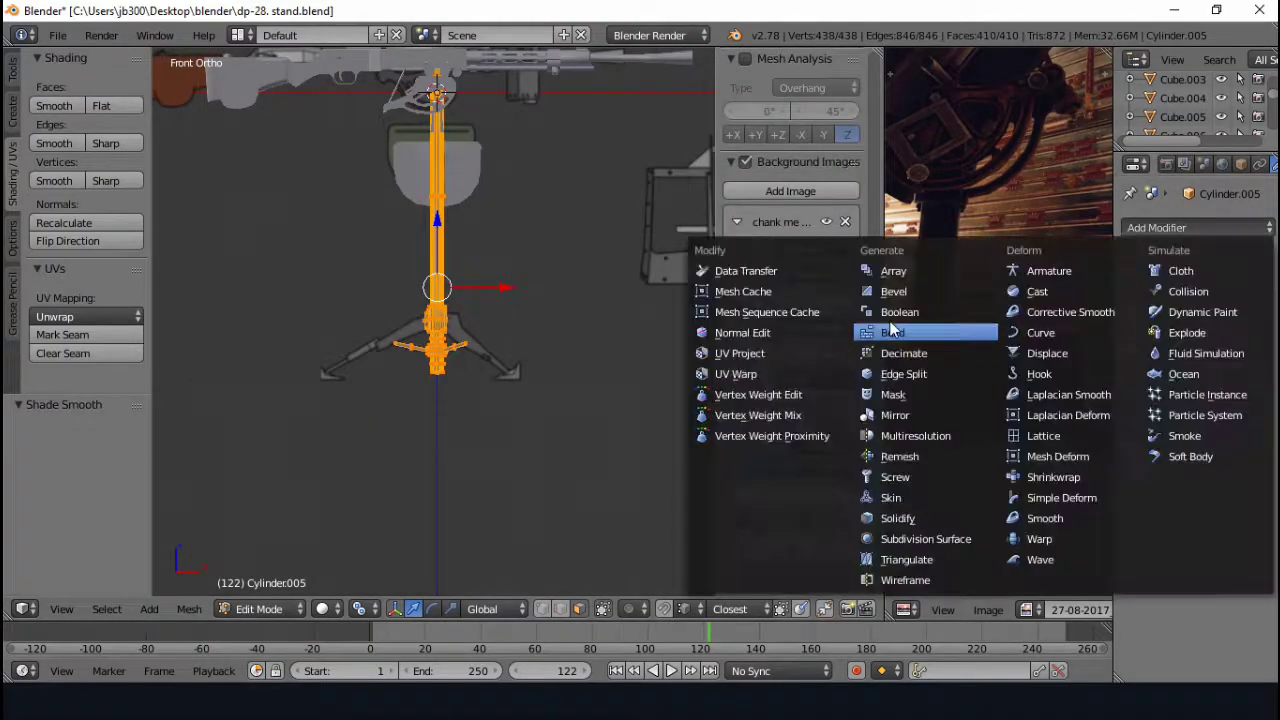
click(900, 395)
key(Tab)
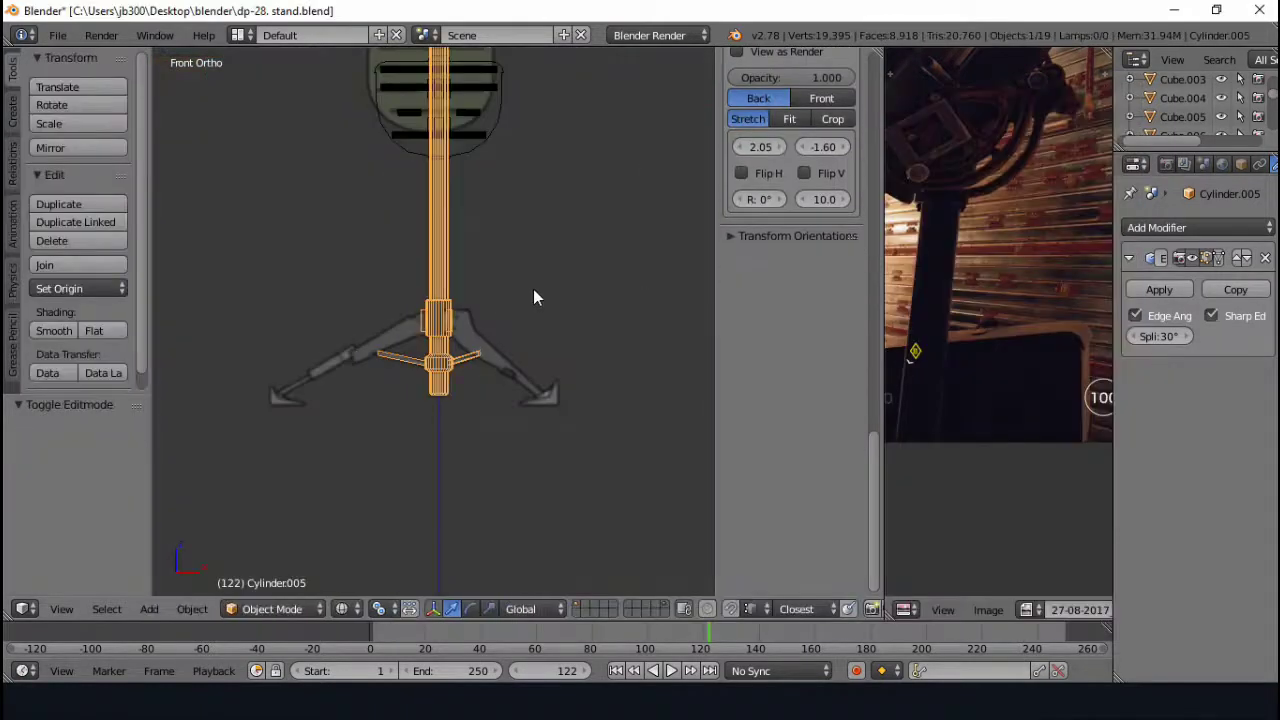
scroll(533, 289, down, 3)
- Add a plane, stand it upright facing front, and reduce it to a single vertex
key(a)
key(shift+a)
click(594, 257)
key(Tab)
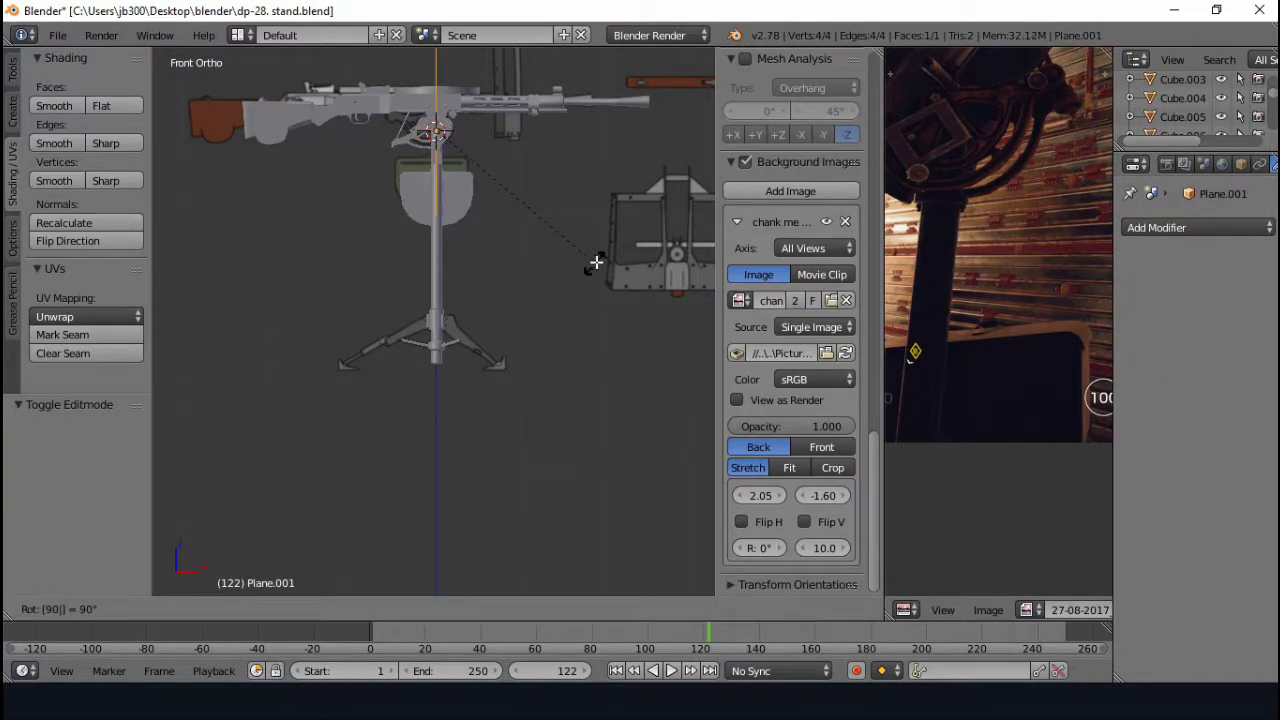
key(Return)
scroll(595, 262, up, 2)
key(x)
click(323, 280)
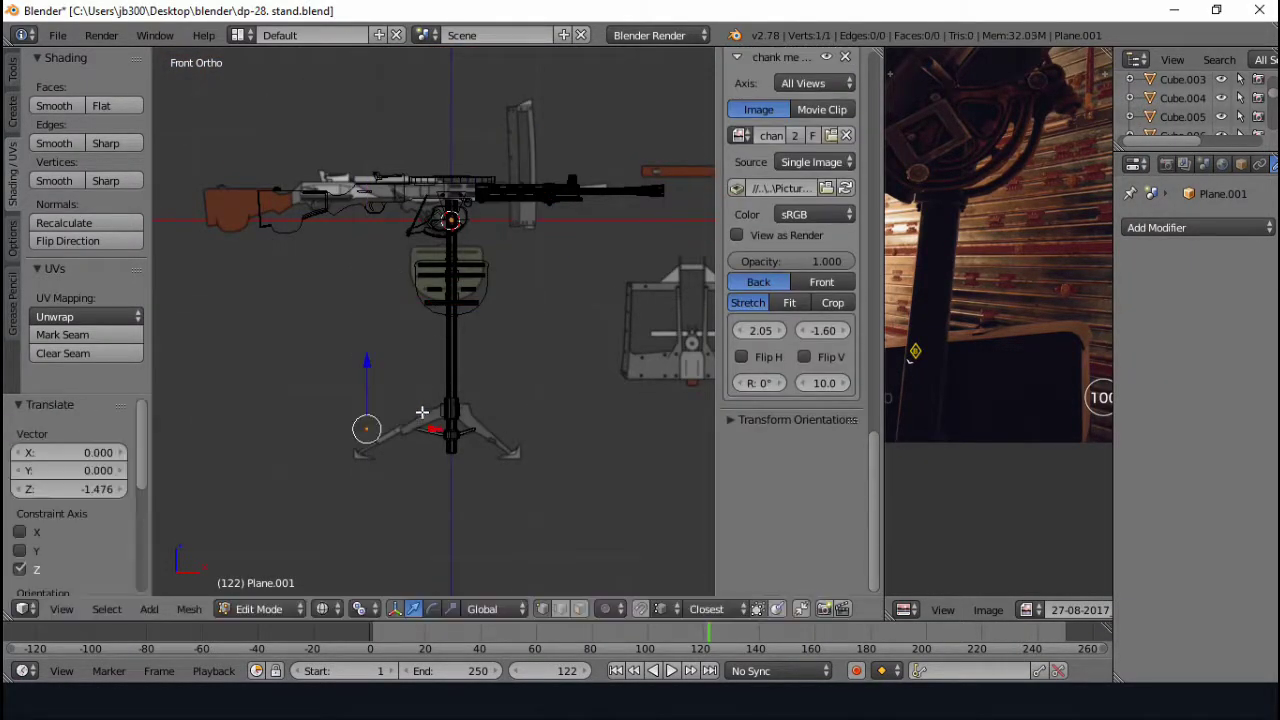
scroll(517, 411, up, 2)
scroll(531, 251, up, 2)
scroll(378, 275, up, 2)
- Position the vertex and extrude the first points along the leg's inner edge
key(g)
key(x)
click(378, 275)
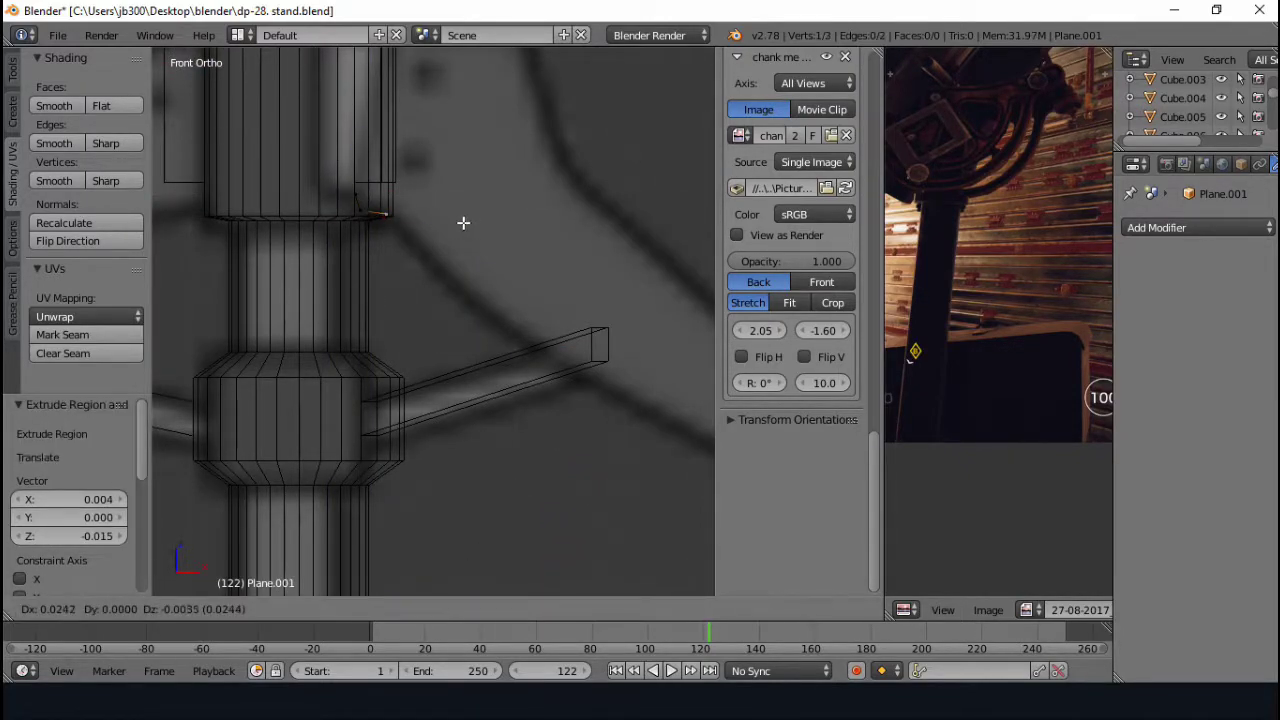
click(529, 288)
key(a)
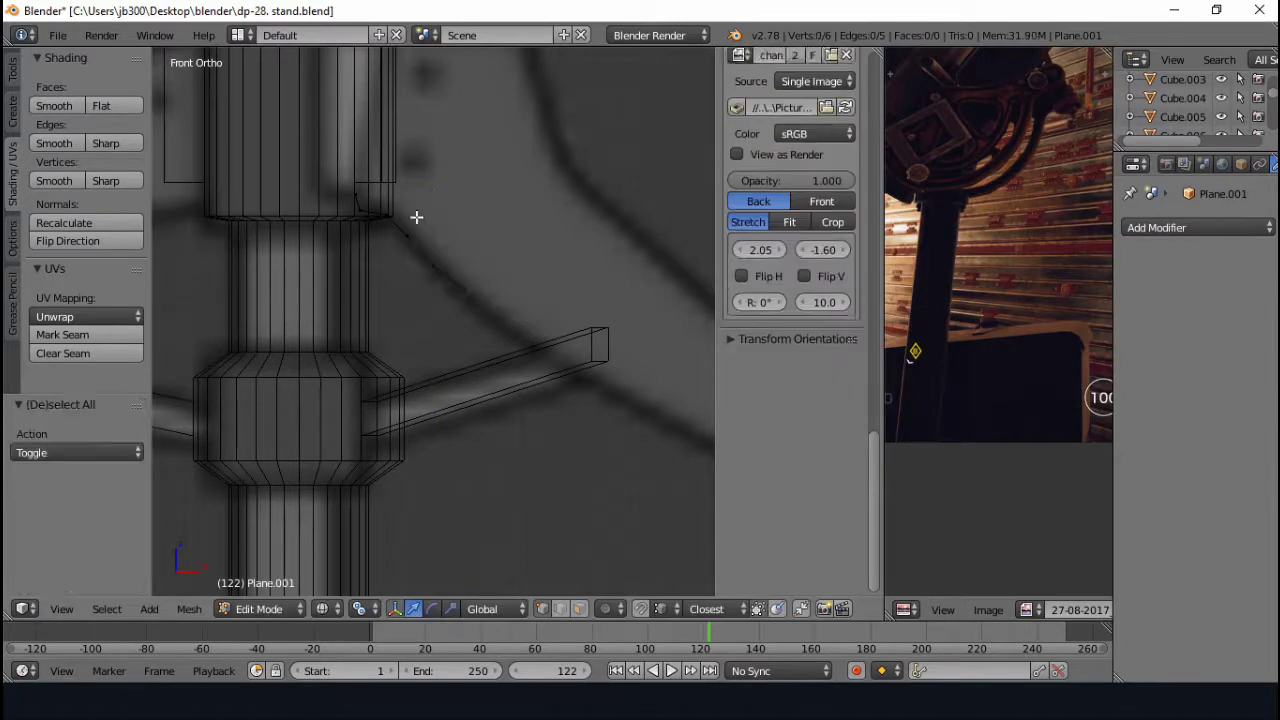
right_click(431, 315)
key(g)
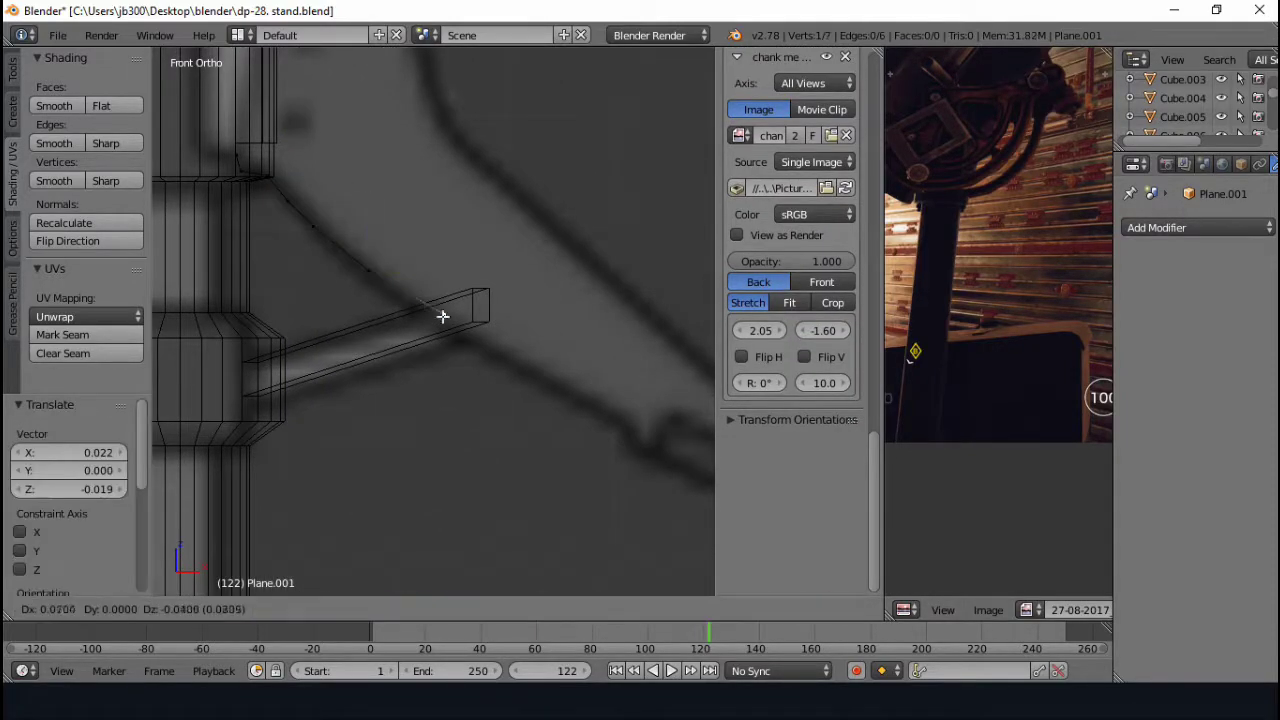
click(460, 331)
key(e)
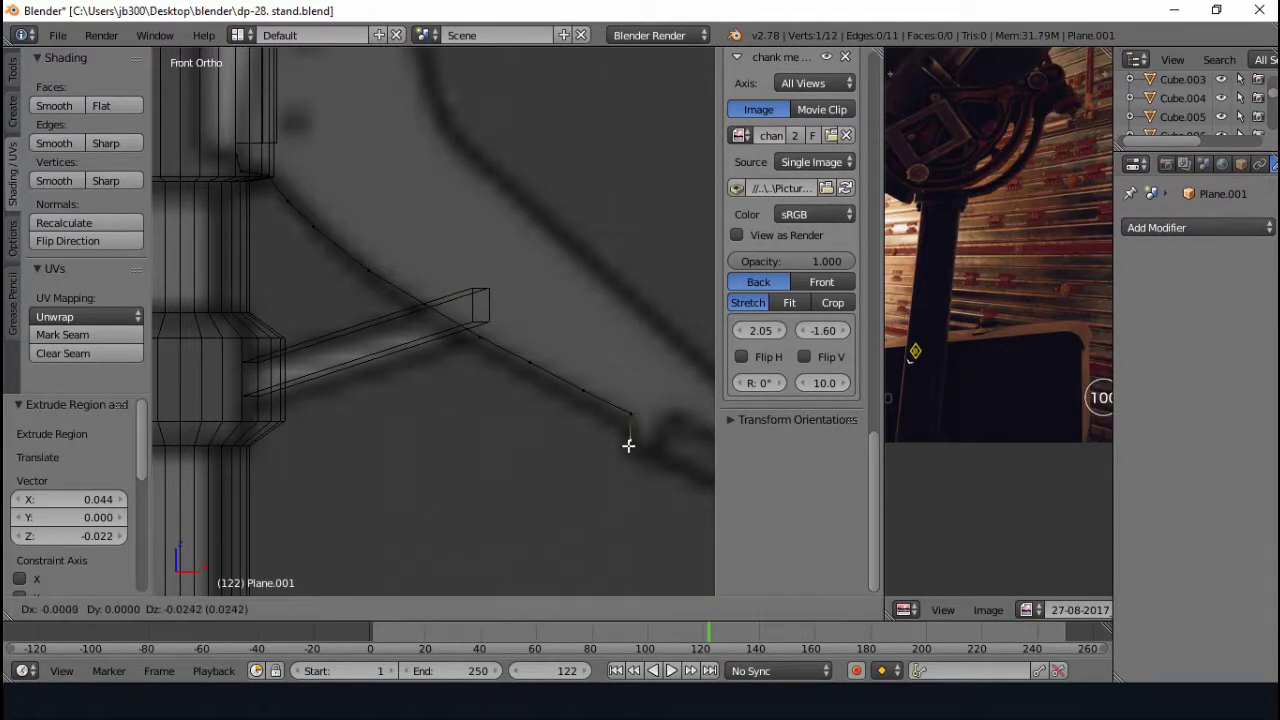
click(628, 445)
- Continue extruding outline points down to the foot and back up near the post
shift+middle_drag(628, 445, 335, 309)
key(e)
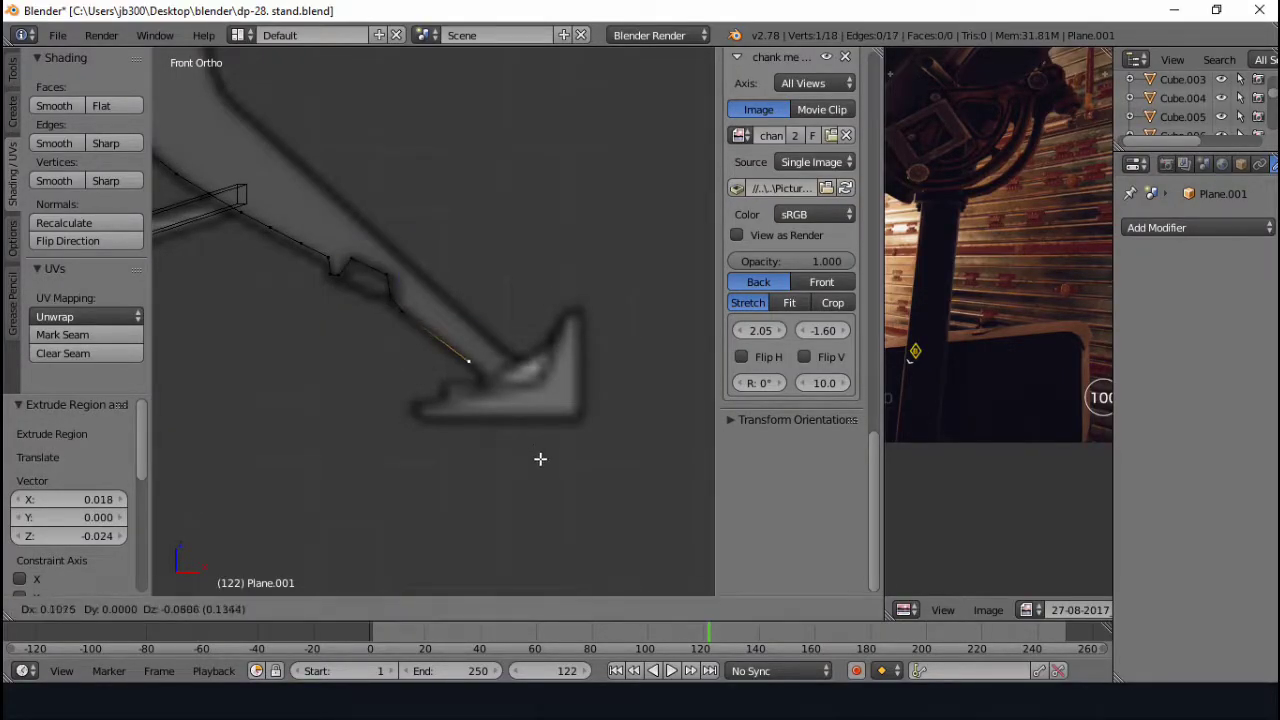
click(578, 457)
scroll(581, 478, down, 3)
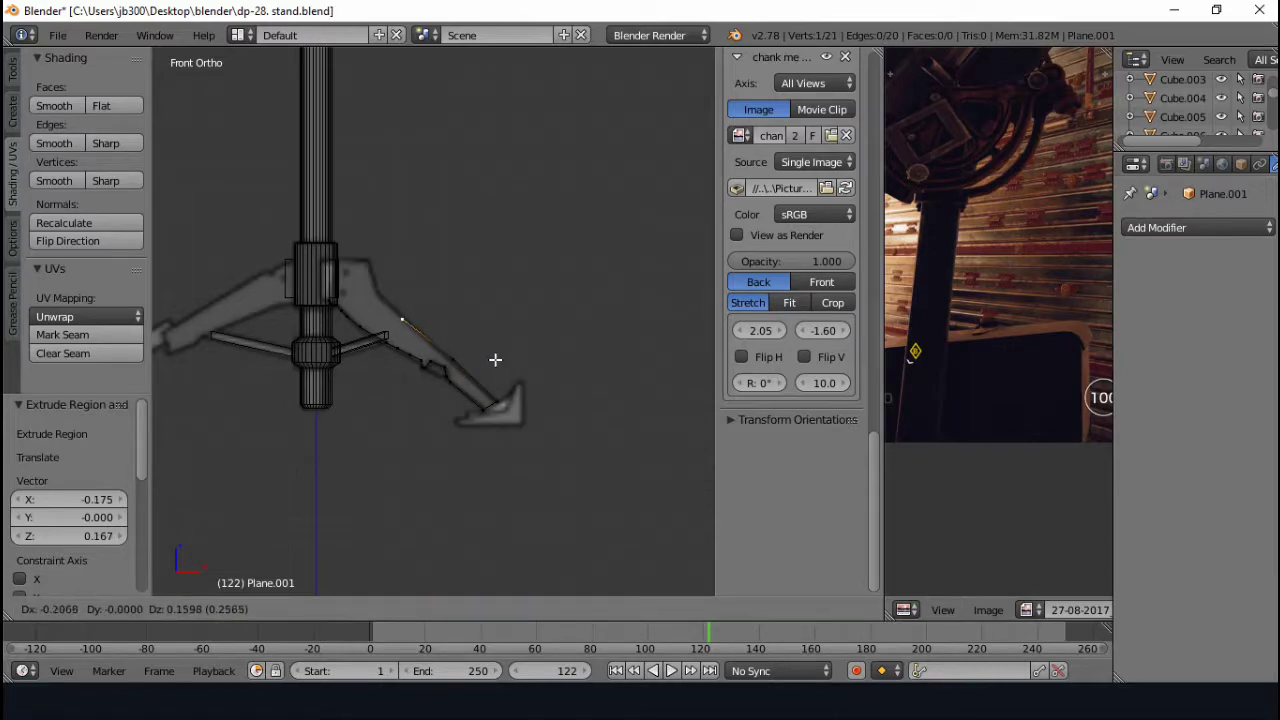
click(495, 359)
scroll(495, 359, up, 4)
key(e)
click(404, 204)
scroll(643, 296, down, 2)
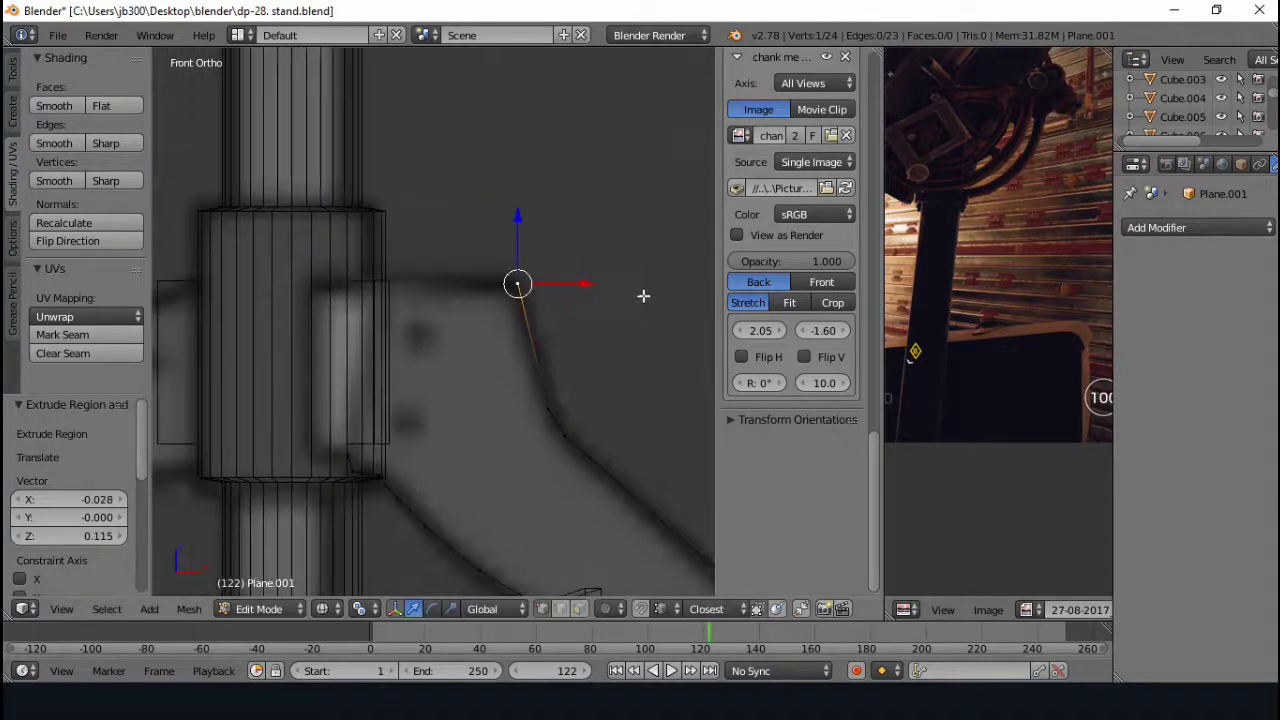
- Extrude the whole leg outline into a strip to give it thickness
key(z)
scroll(347, 431, down, 4)
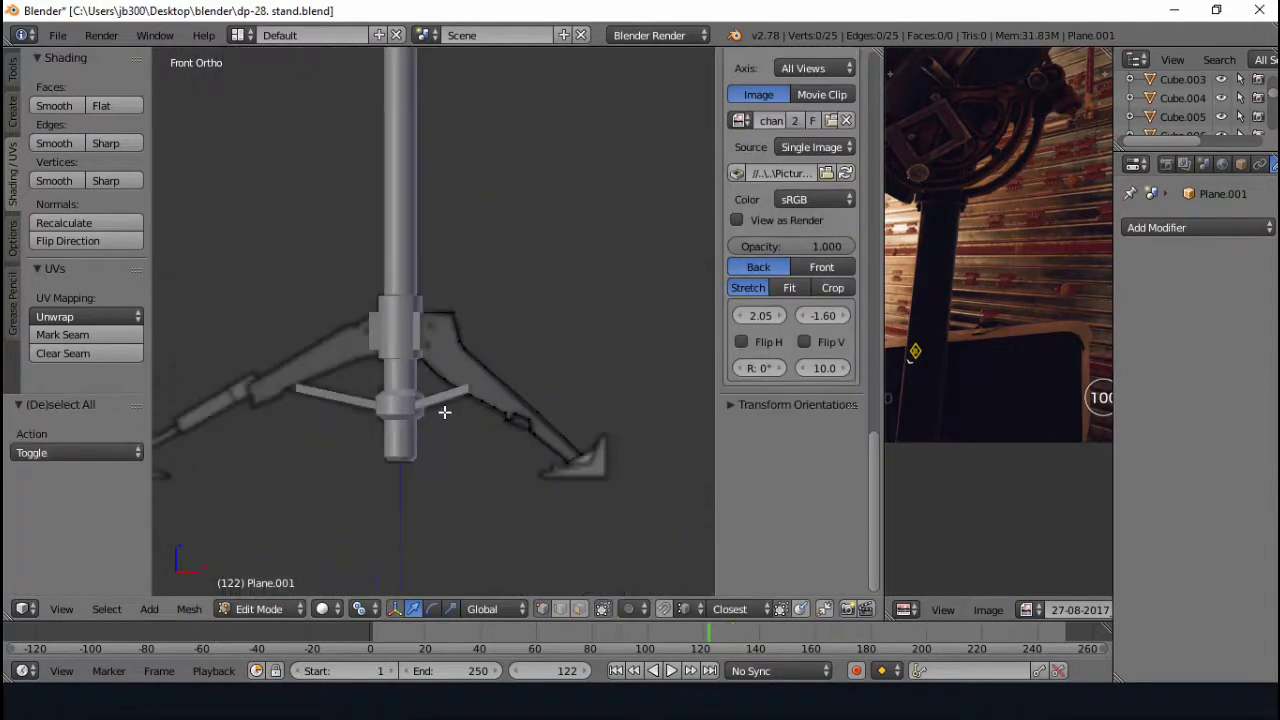
scroll(329, 420, up, 2)
key(a)
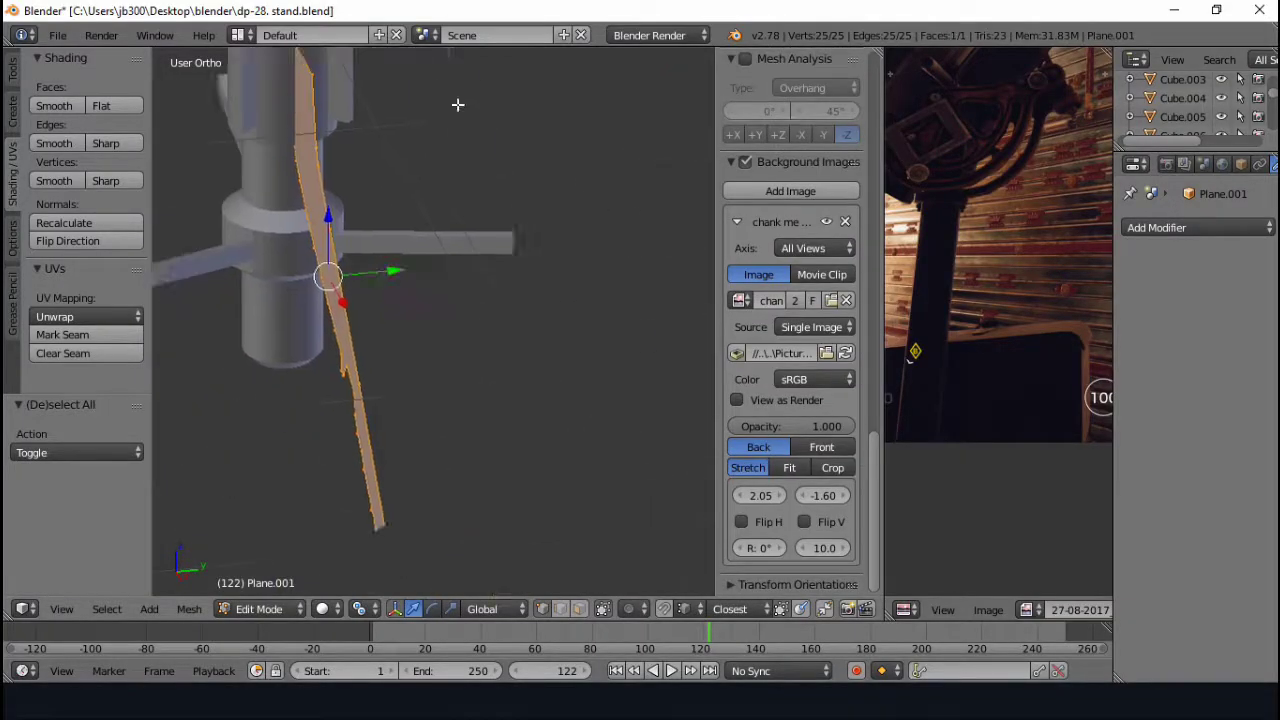
key(e)
mouse_move(457, 106)
middle_down()
mouse_move(504, 241)
mouse_move(674, 191)
mouse_move(514, 314)
middle_up()
click(504, 241)
- Inset the notch faces and extrude them outward to form the notch
scroll(371, 344, up, 3)
right_click(371, 344)
middle_drag(371, 344, 260, 283)
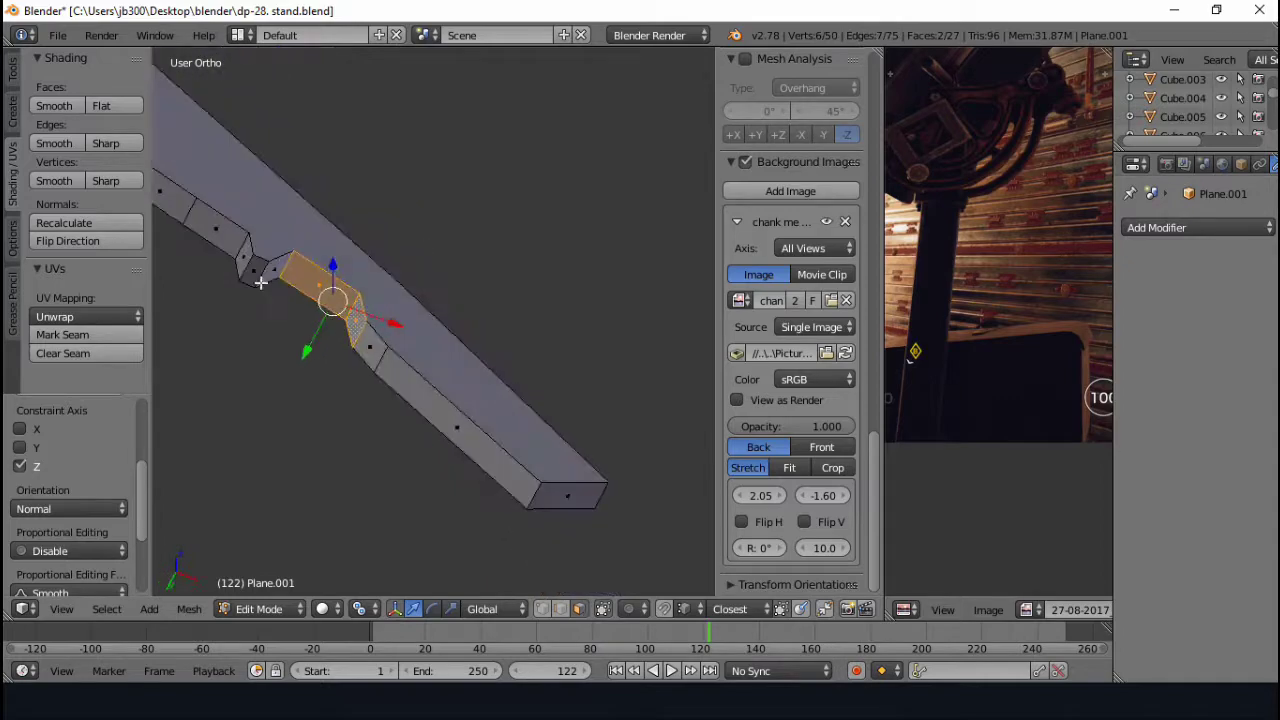
click(514, 215)
middle_drag(500, 217, 478, 285)
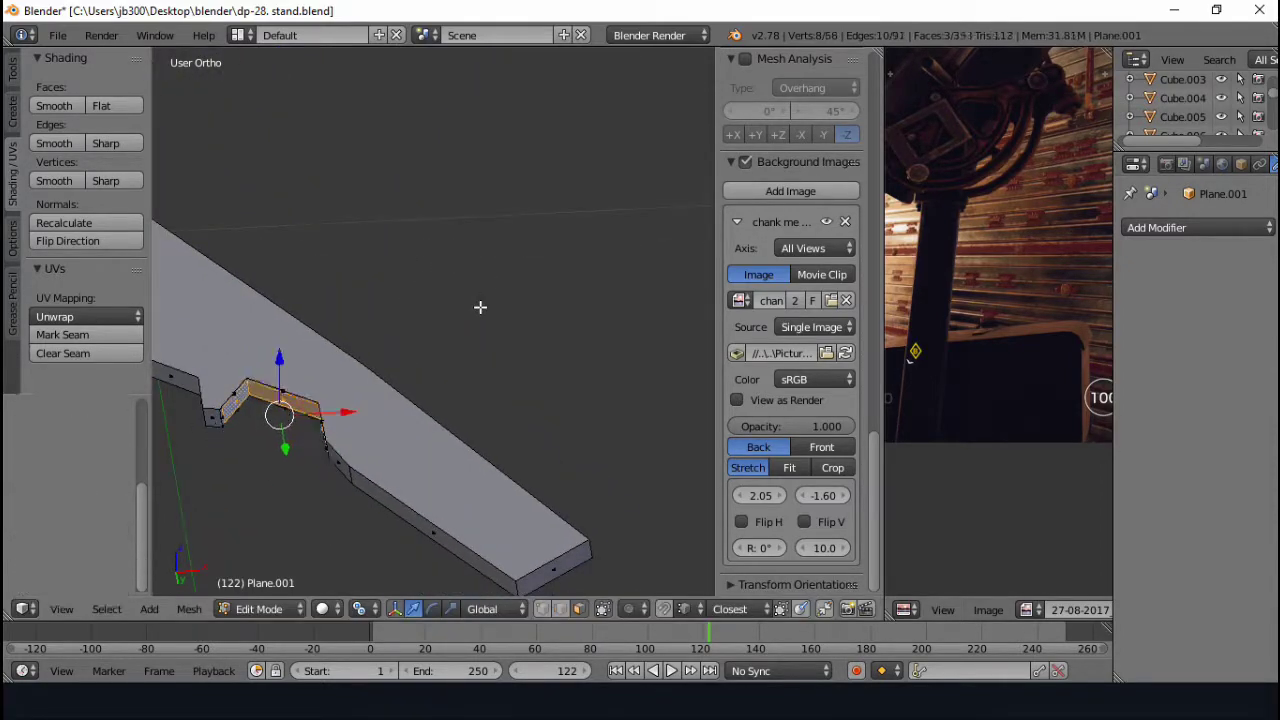
key(e)
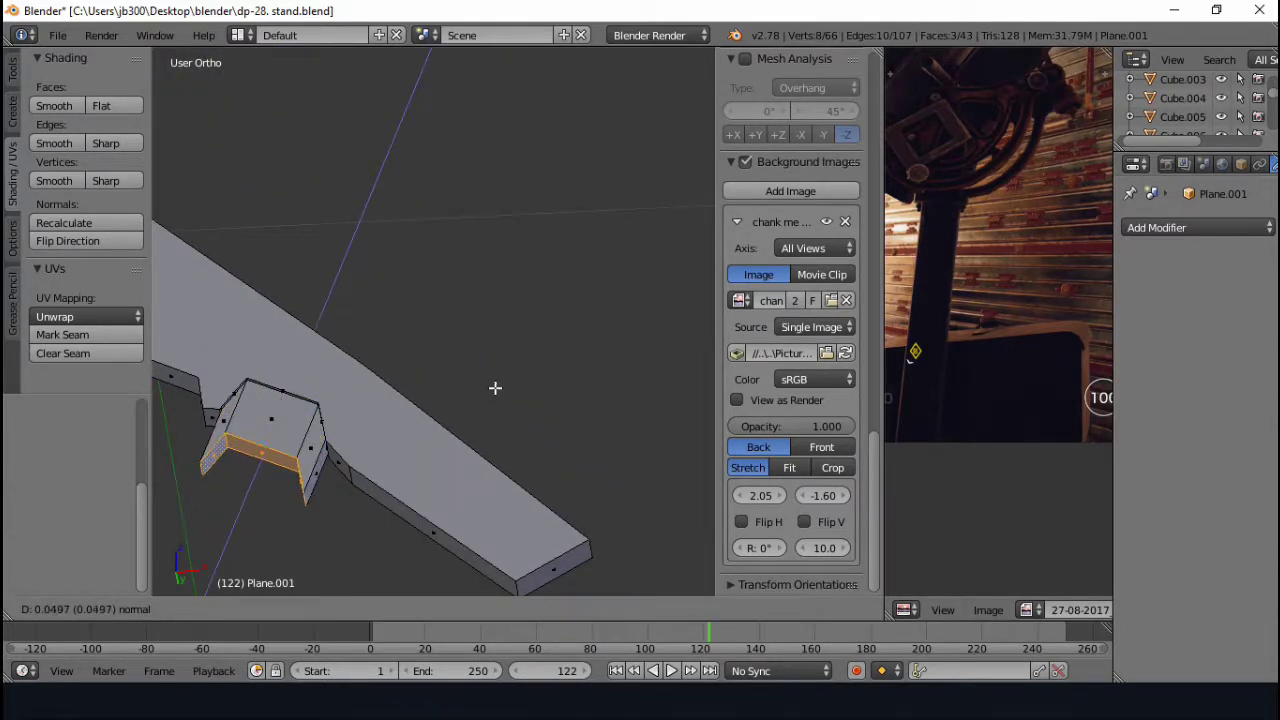
click(495, 387)
- Reshape the notch by moving its edges into place in front wireframe view
key(a)
right_click(318, 462)
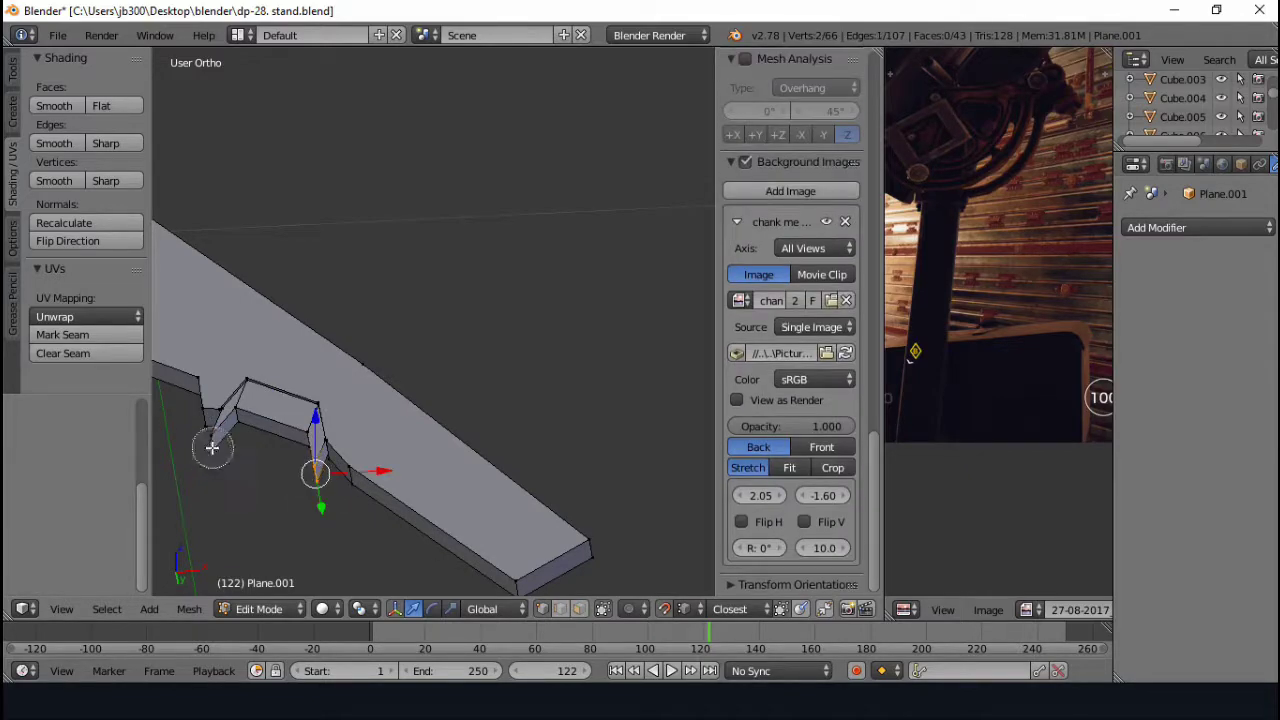
click(234, 408)
key(KP_1)
key(z)
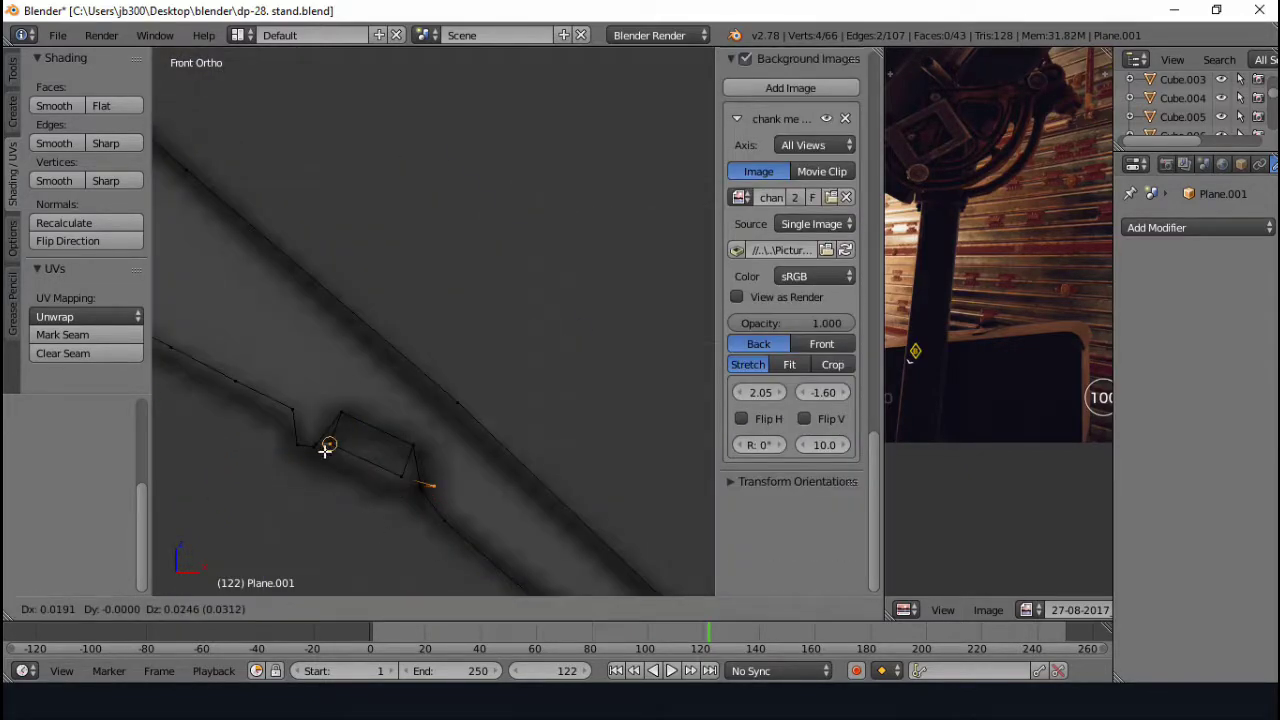
click(397, 475)
right_click(292, 436)
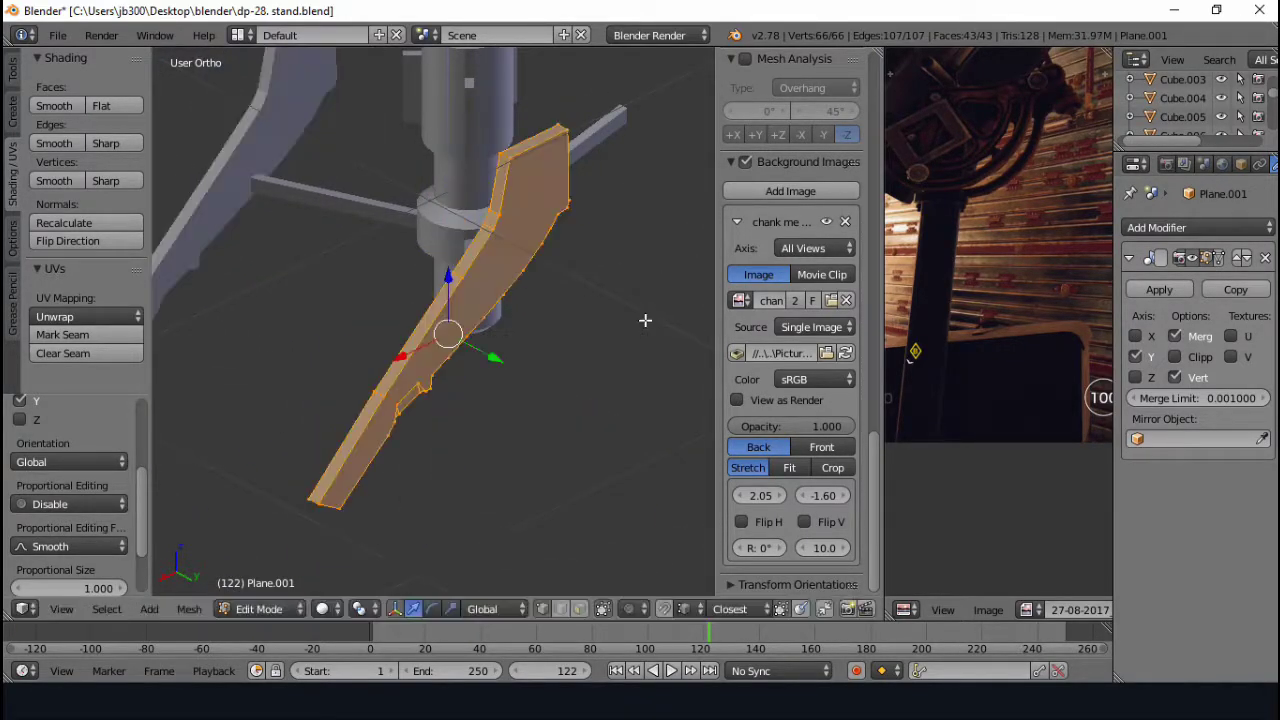
- Rotate the leg piece around the Z axis to angle it against the post
mouse_move(594, 410)
middle_down()
mouse_move(540, 380)
mouse_move(459, 406)
mouse_move(337, 320)
mouse_move(329, 336)
mouse_move(509, 316)
mouse_move(457, 229)
middle_up()
scroll(540, 380, up, 3)
key(g)
middle_drag(400, 322, 437, 354)
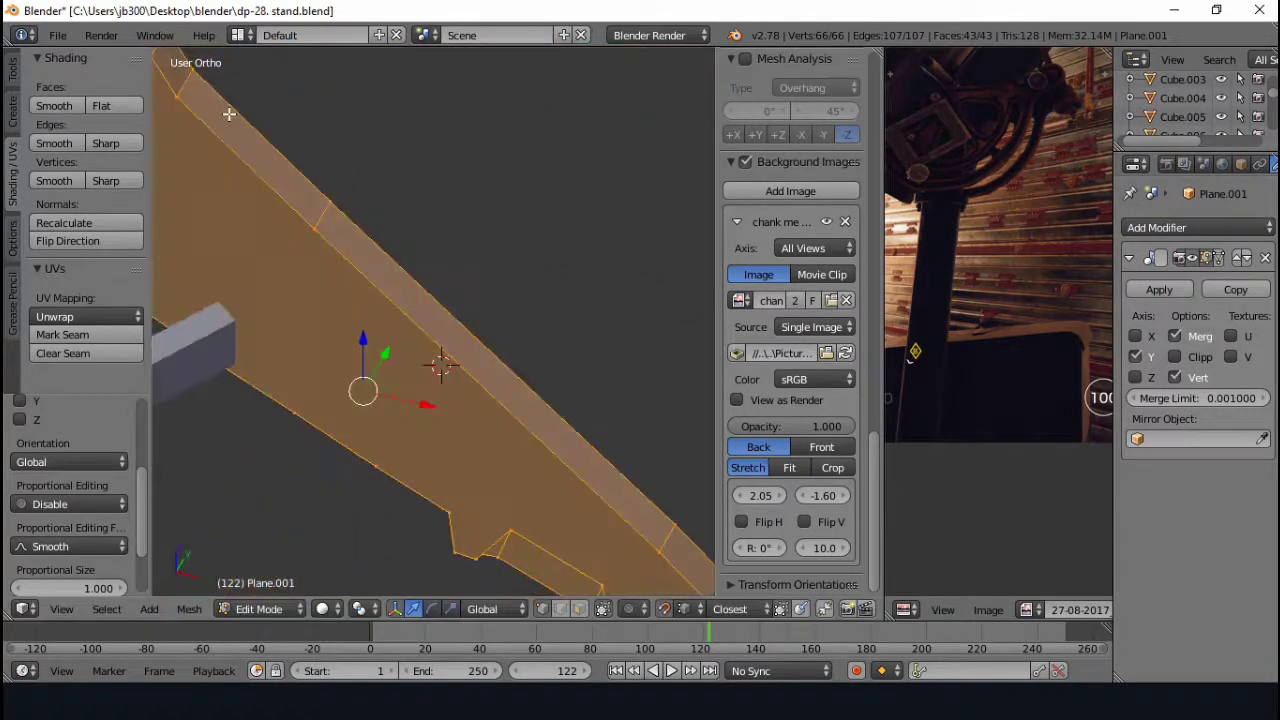
right_click(276, 370)
scroll(446, 399, down, 2)
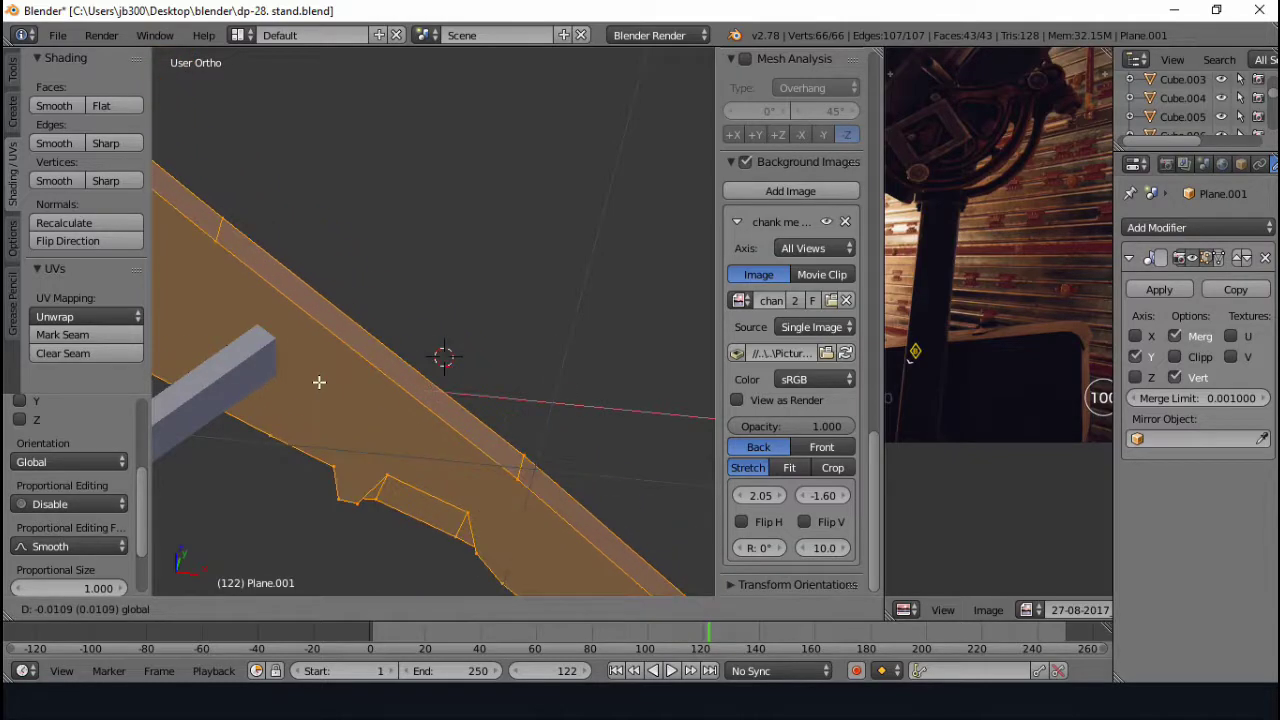
middle_drag(446, 399, 634, 340)
key(r)
key(z)
click(592, 292)
mouse_move(592, 292)
middle_down()
mouse_move(477, 323)
mouse_move(186, 357)
middle_up()
- Fine-tune the leg's Z rotation in Top view and move it into position
key(KP_7)
scroll(632, 222, up, 3)
scroll(632, 222, up, 1)
key(r)
key(z)
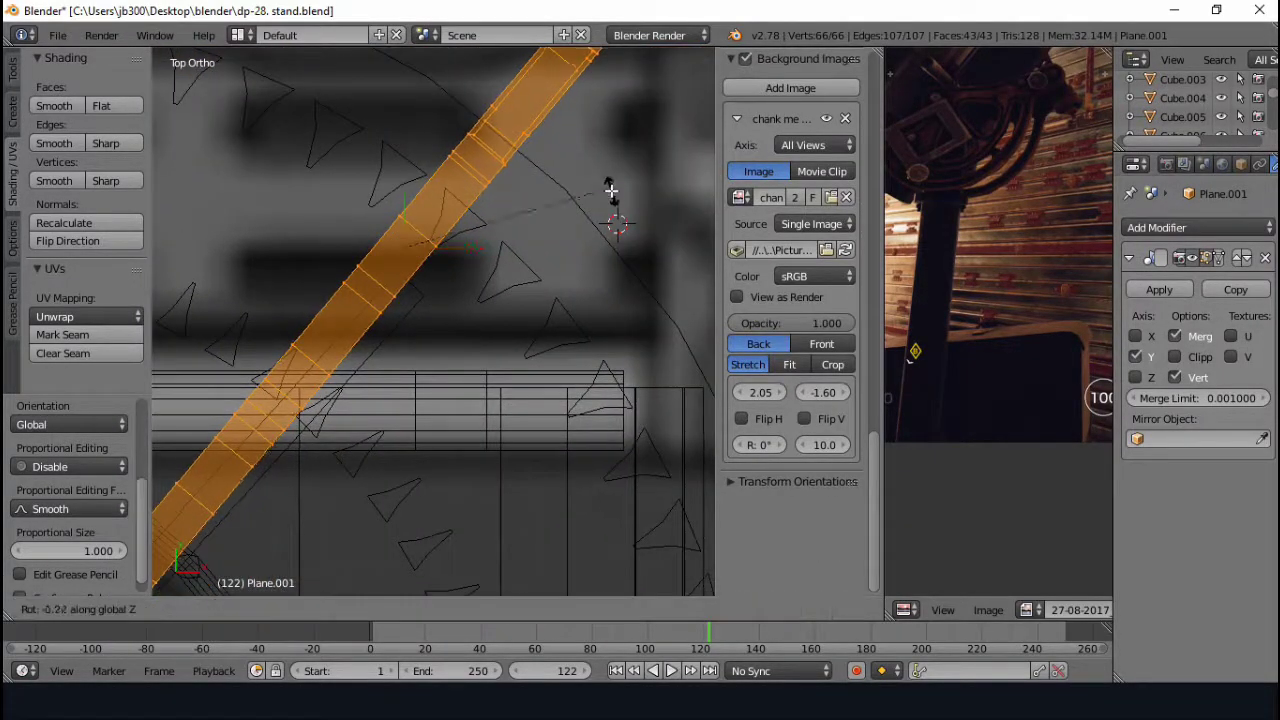
click(616, 188)
key(KP_1)
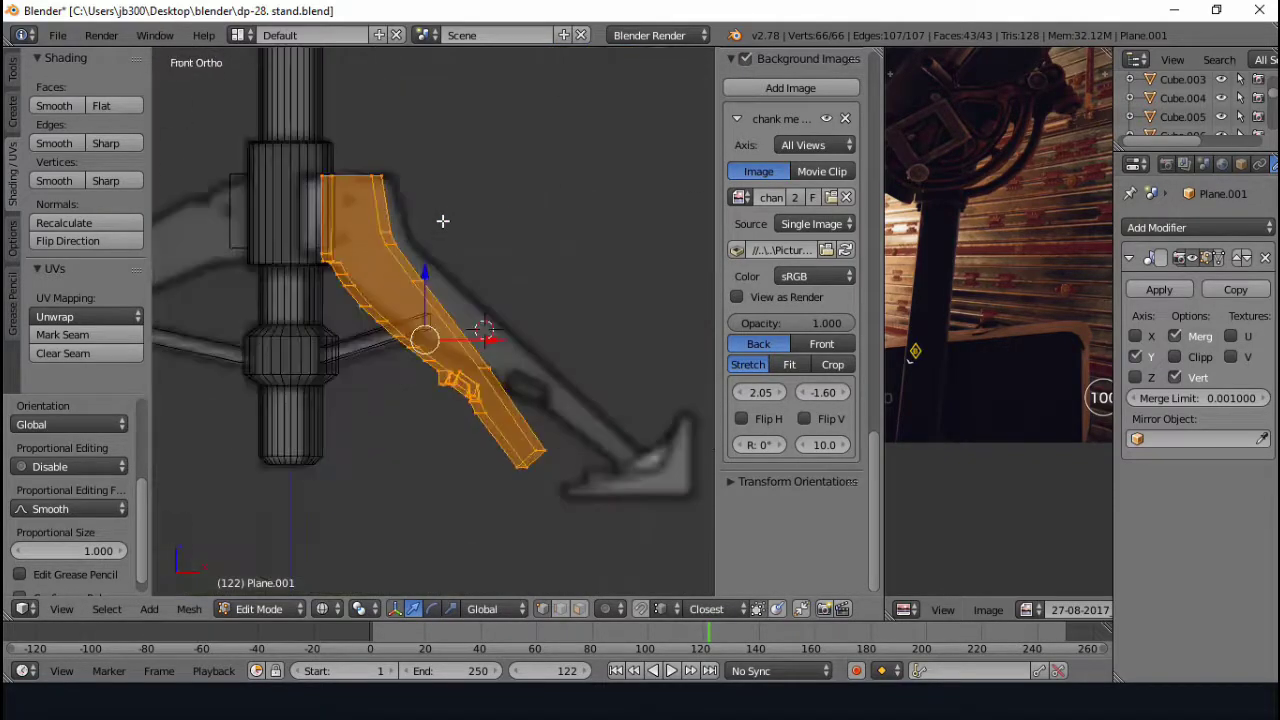
mouse_move(517, 344)
middle_down()
mouse_move(391, 409)
mouse_move(420, 371)
middle_up()
key(g)
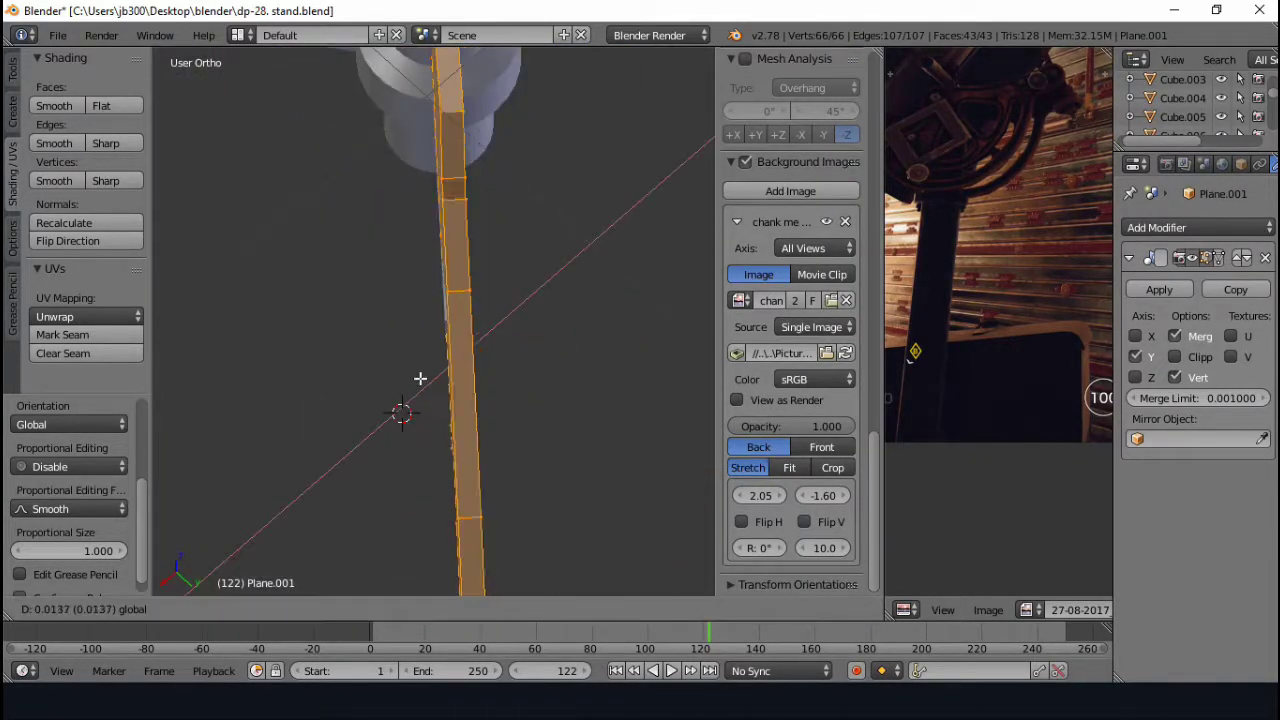
click(501, 402)
mouse_move(501, 402)
middle_down()
mouse_move(306, 257)
mouse_move(314, 429)
mouse_move(360, 379)
mouse_move(577, 366)
mouse_move(286, 386)
mouse_move(471, 400)
mouse_move(421, 395)
mouse_move(366, 294)
middle_up()
- Scale the bar-end vertices of the central post Cylinder.005
key(Tab)
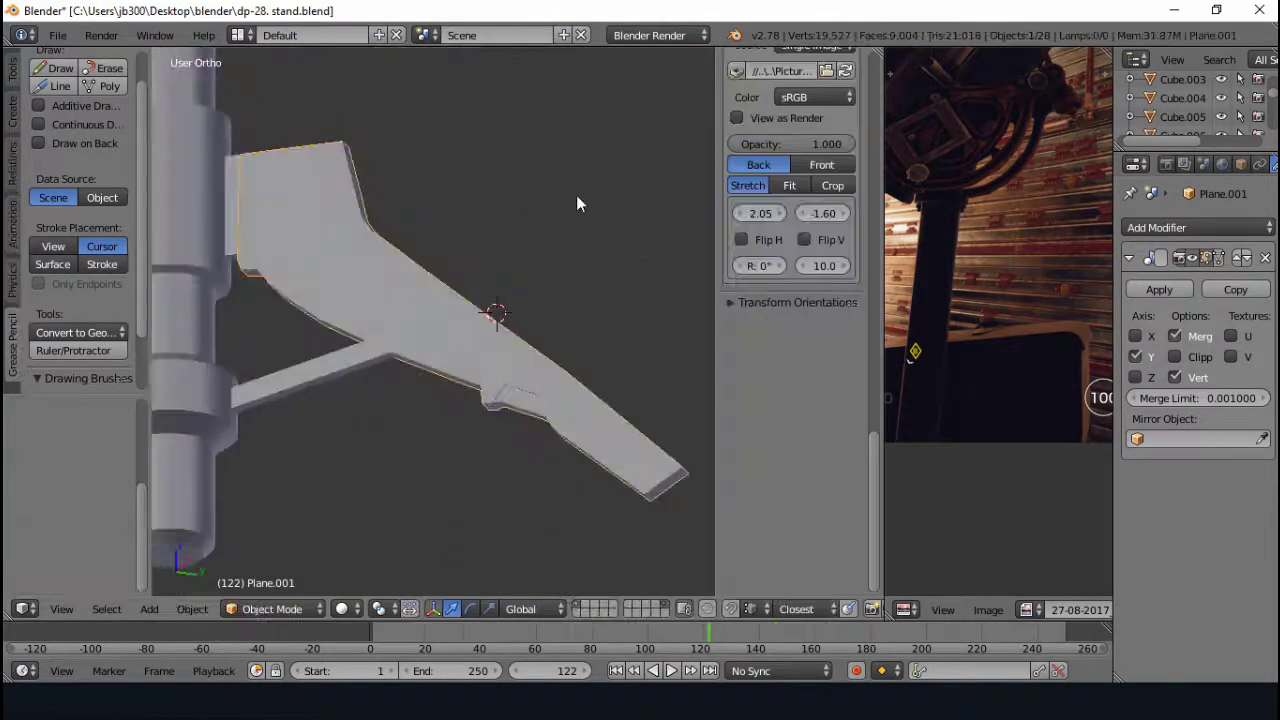
right_click(423, 334)
key(Tab)
middle_drag(446, 331, 466, 343)
key(a)
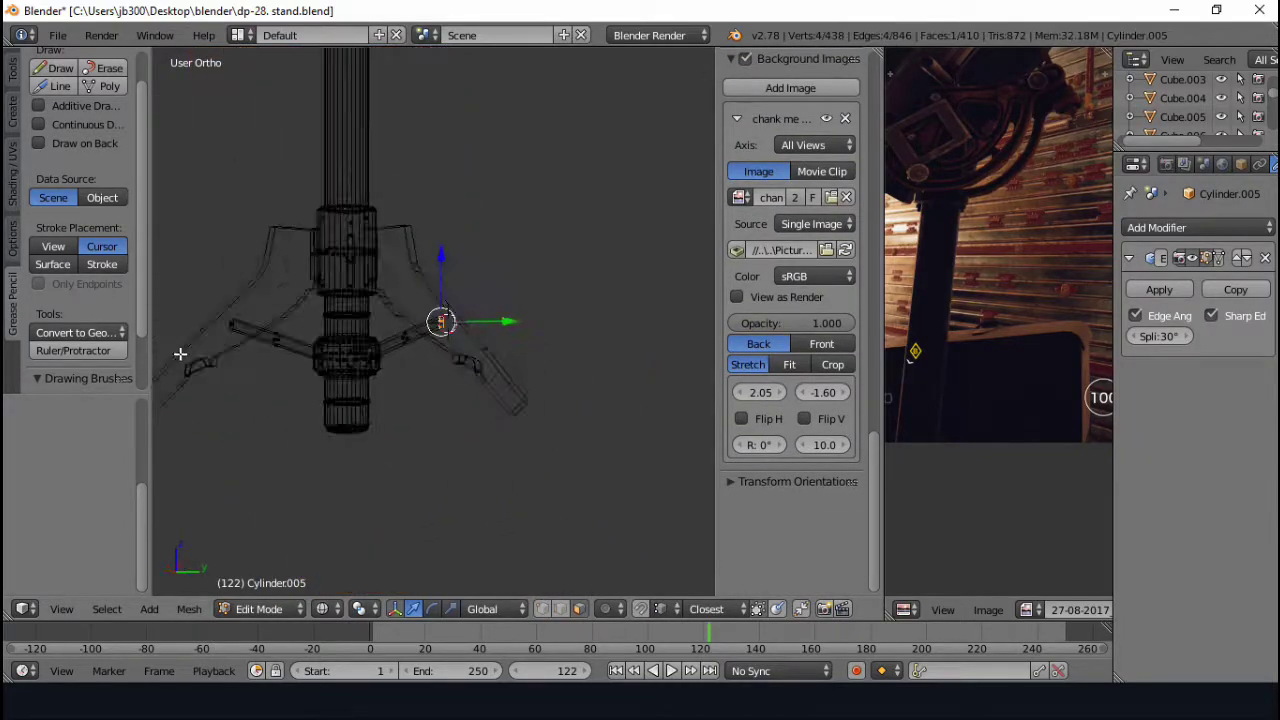
right_click(437, 323)
key(z)
scroll(437, 323, up, 3)
click(587, 210)
key(Tab)
- Add a 30° Edge Split modifier to the leg piece Plane.001
right_click(457, 357)
key(Tab)
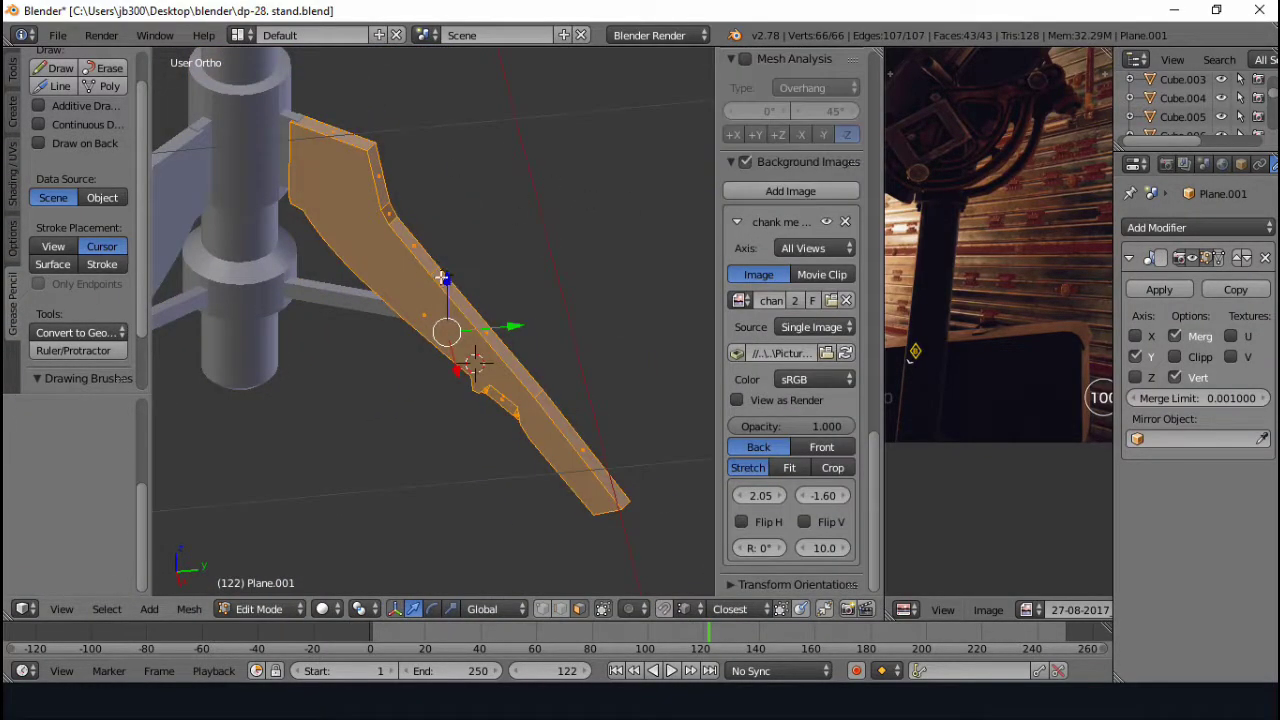
key(Tab)
scroll(336, 240, down, 3)
key(Tab)
scroll(336, 248, up, 5)
click(12, 105)
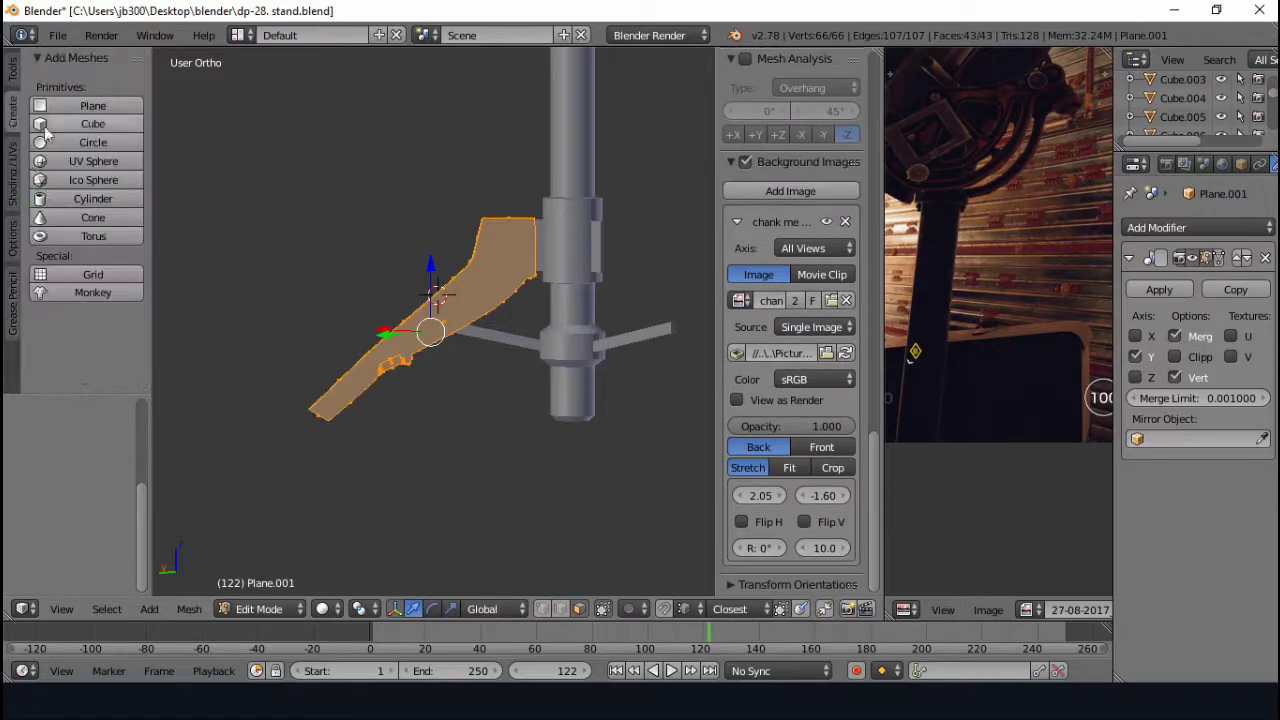
click(12, 170)
click(1197, 227)
click(900, 355)
key(Tab)
scroll(286, 374, down, 3)
scroll(434, 294, down, 3)
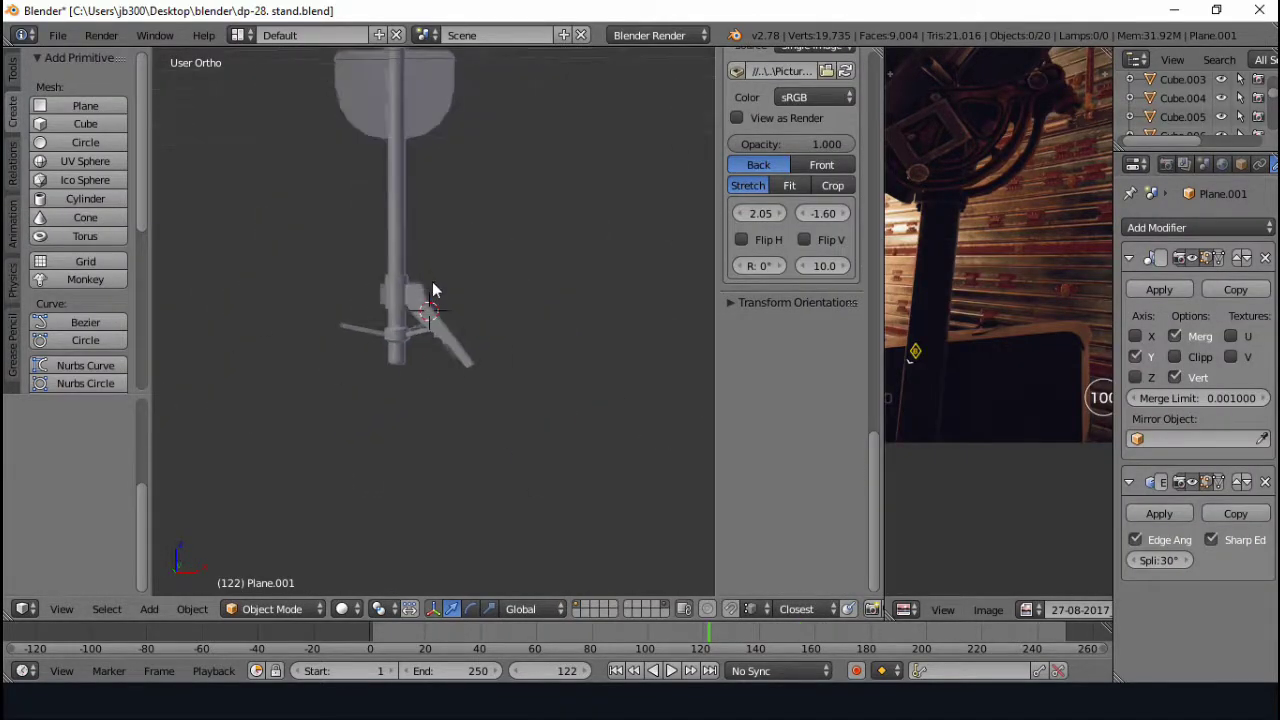
- Add a new plane Plane.002 in Front view and stand it upright
key(KP_1)
key(shift+a)
click(558, 320)
key(Tab)
scroll(561, 315, down, 2)
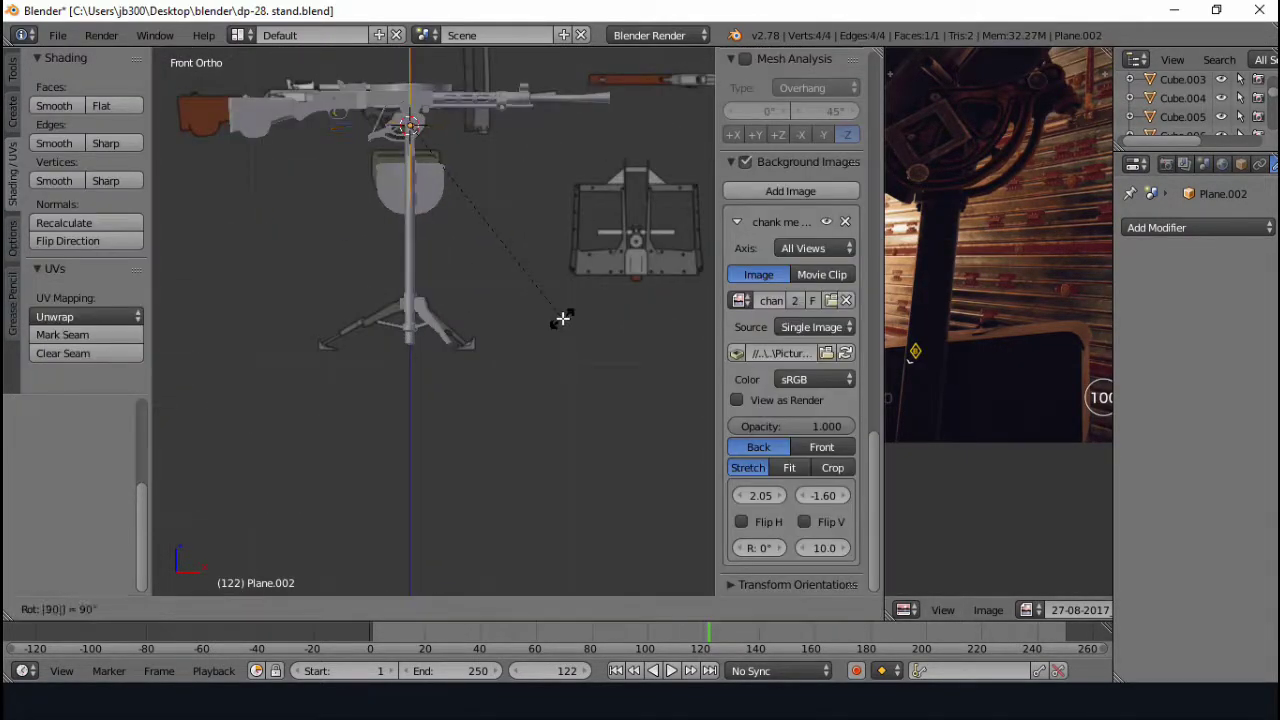
- Reduce the upright Plane.002 to a single vertex
key(Return)
scroll(563, 557, down, 2)
right_click(512, 340)
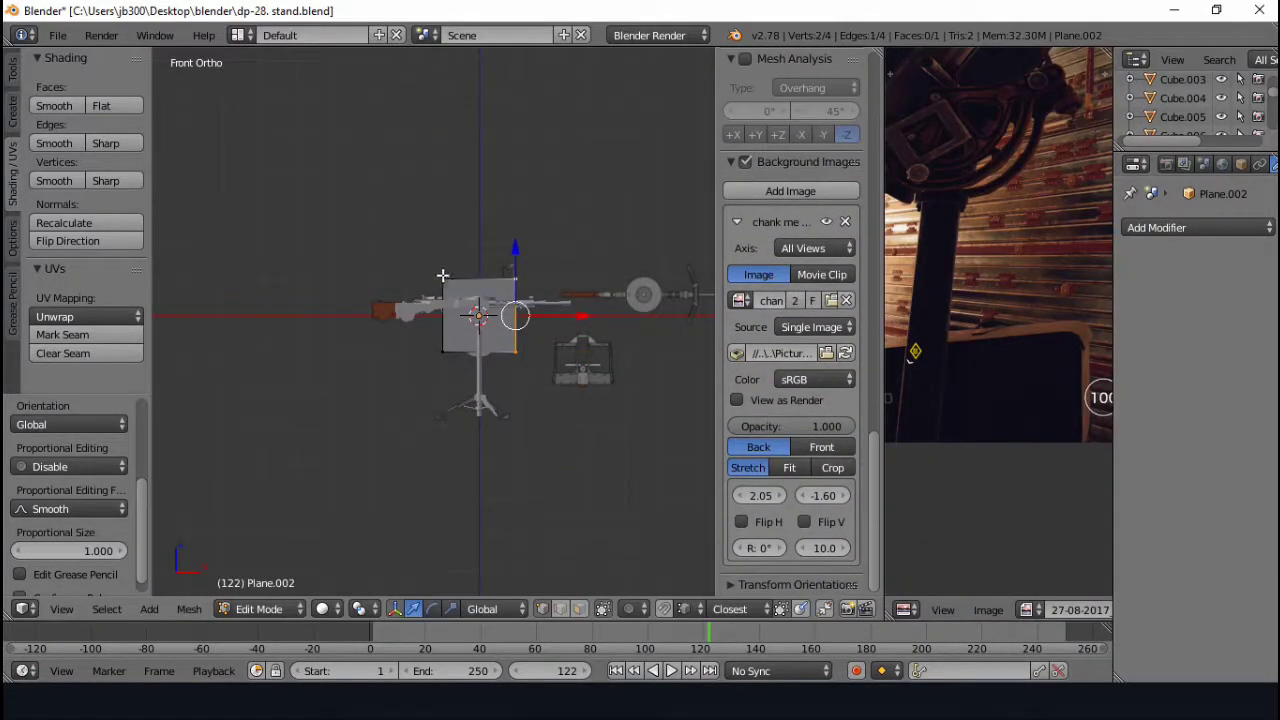
key(x)
click(520, 329)
scroll(587, 237, up, 5)
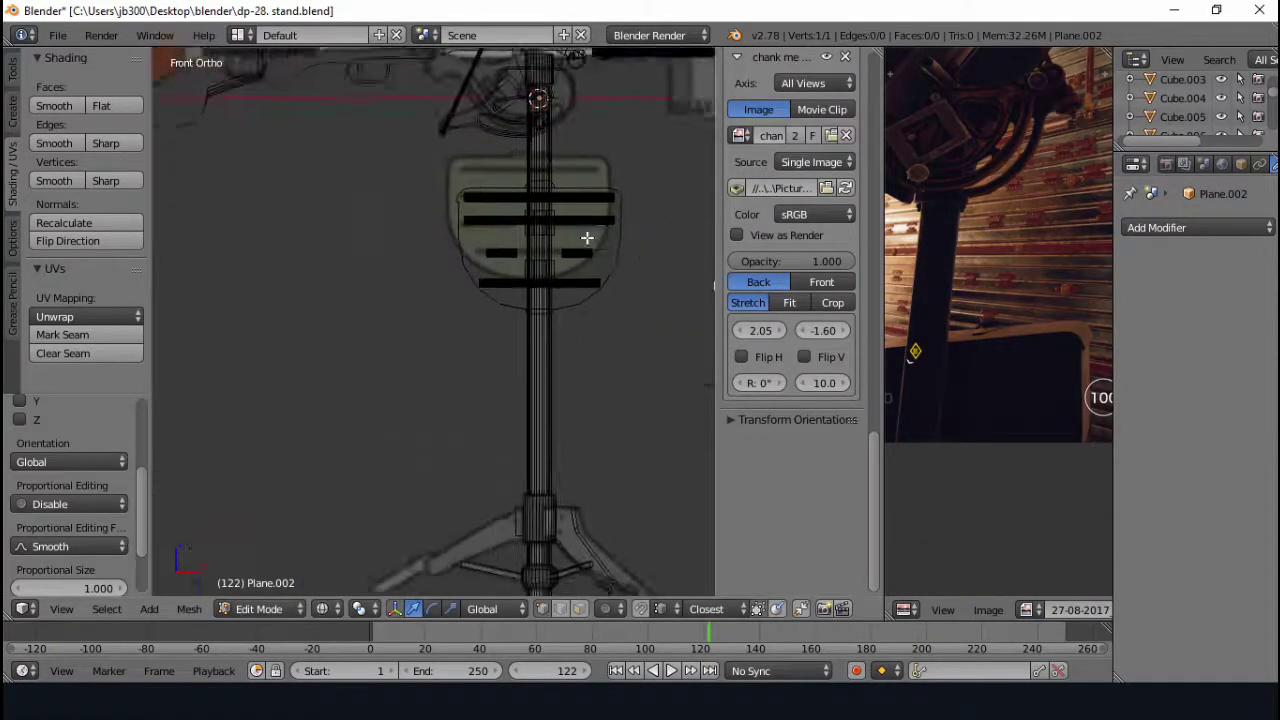
ctrl+scroll(587, 237, down, 5)
scroll(675, 450, up, 5)
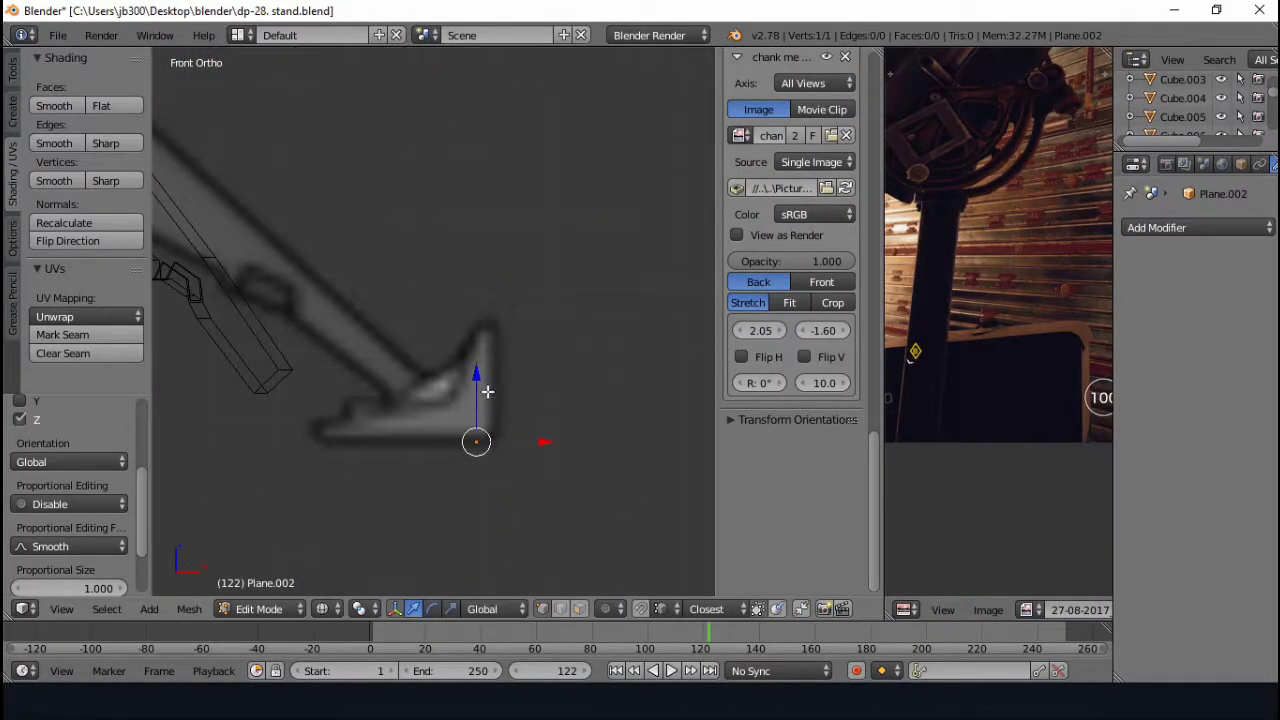
- Extrude vertices around the foot bracket outline, nudging them along X to match the reference
key(e)
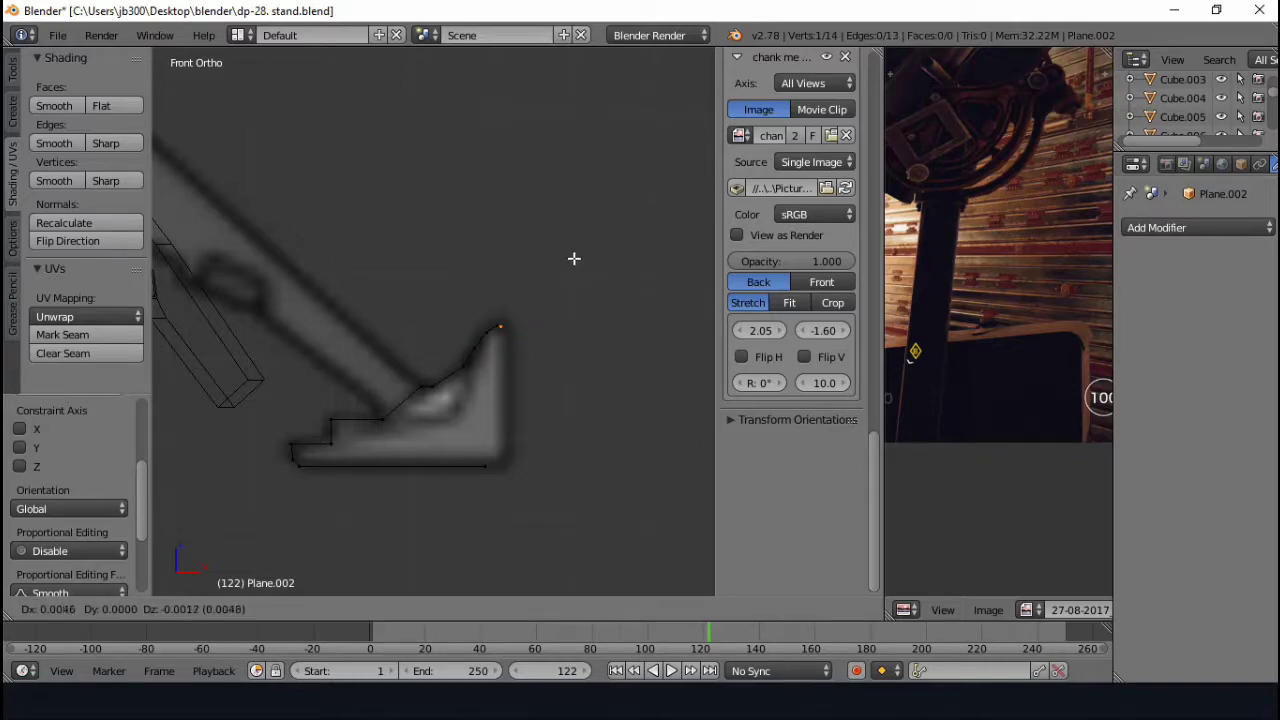
scroll(563, 408, up, 3)
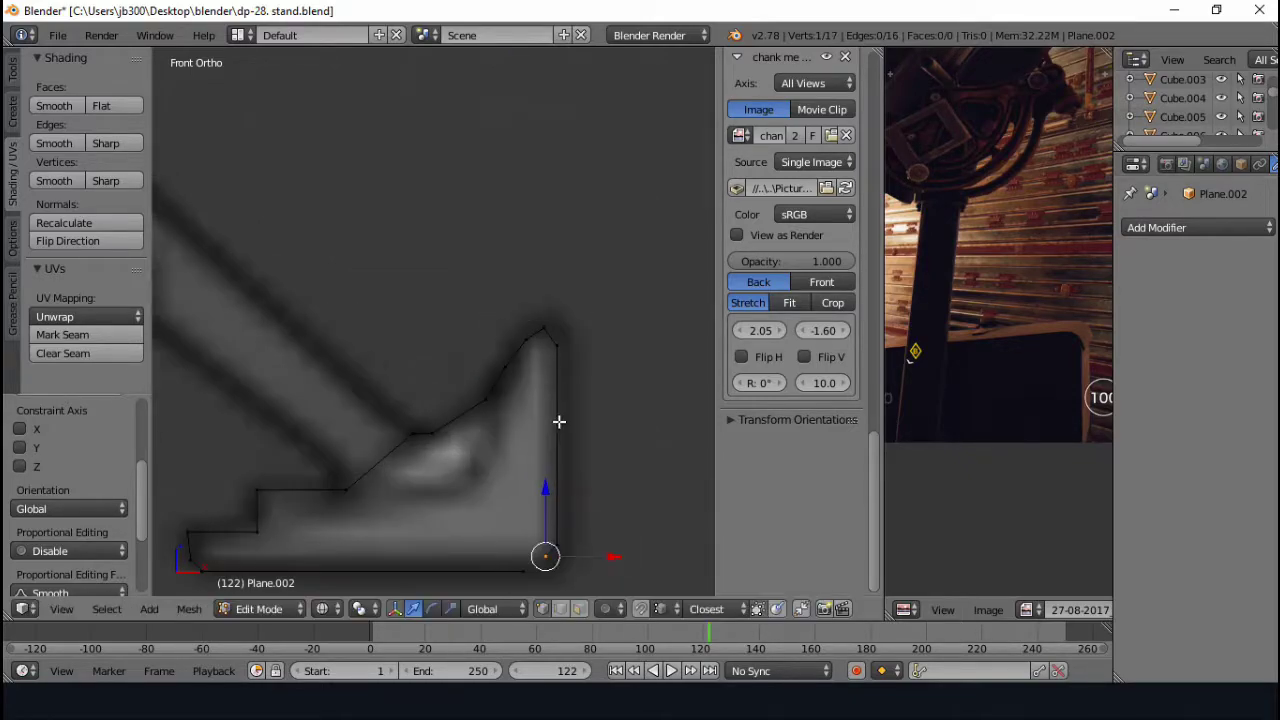
key(g)
key(x)
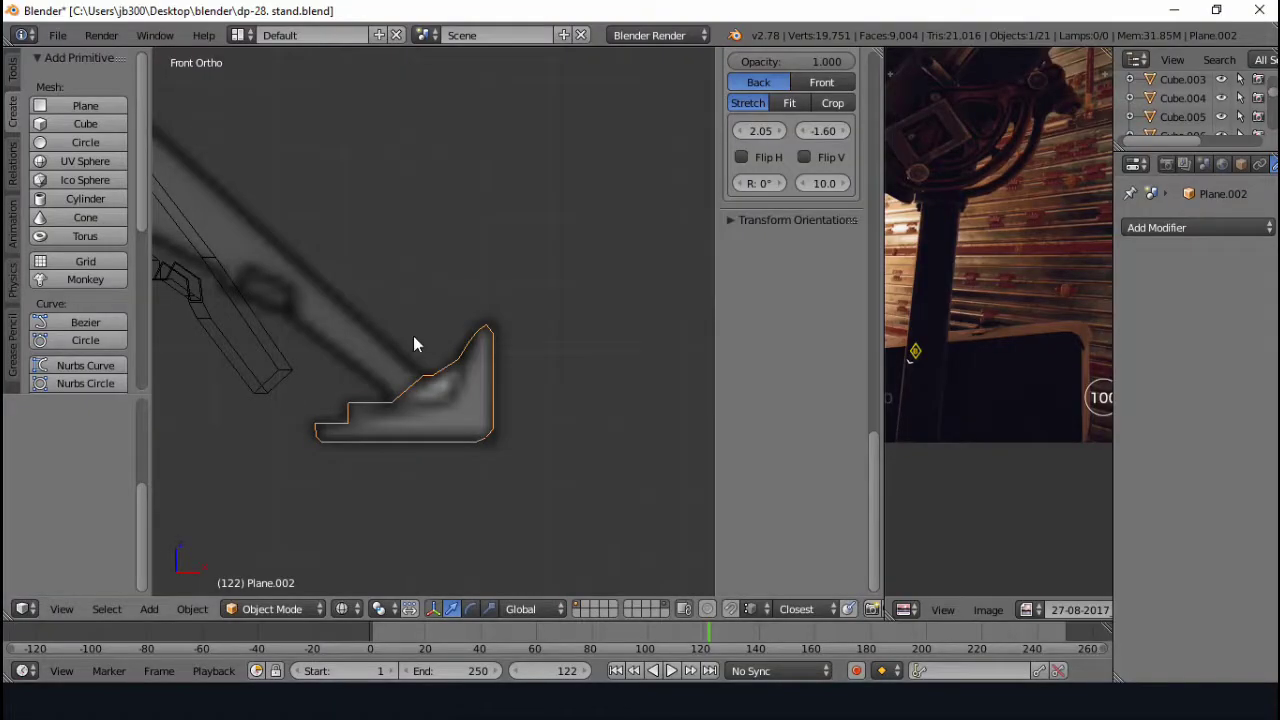
key(Tab)
shift+right_click(420, 414)
shift+right_click(465, 418)
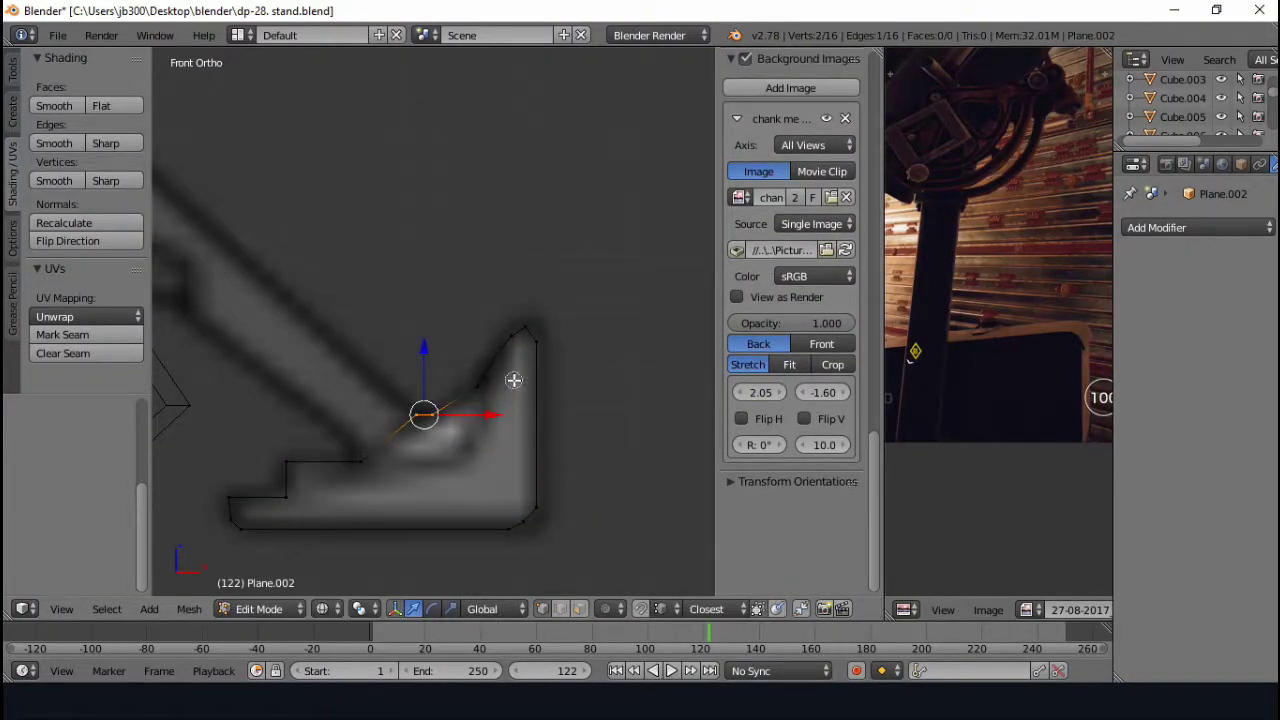
click(429, 384)
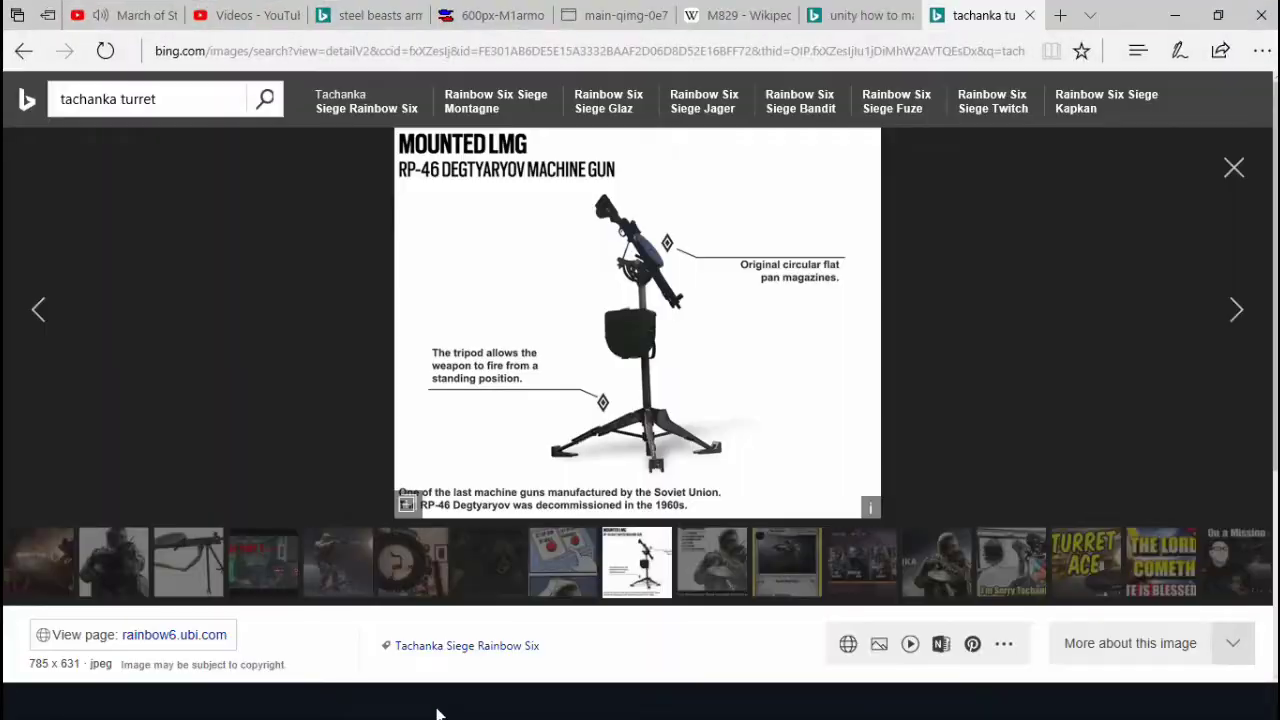
key(Tab)
scroll(453, 490, down, 4)
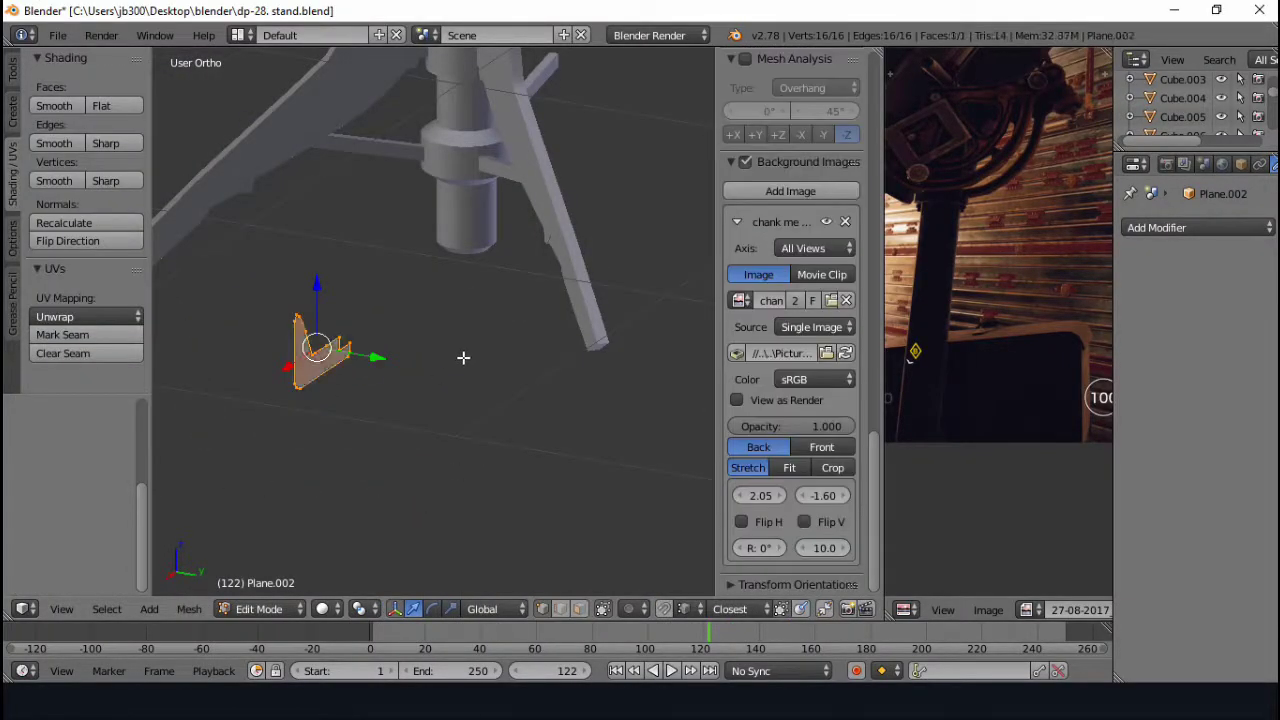
- Extrude the flat bracket outline into a solid and select a bracket face
click(474, 350)
key(KP_Decimal)
key(a)
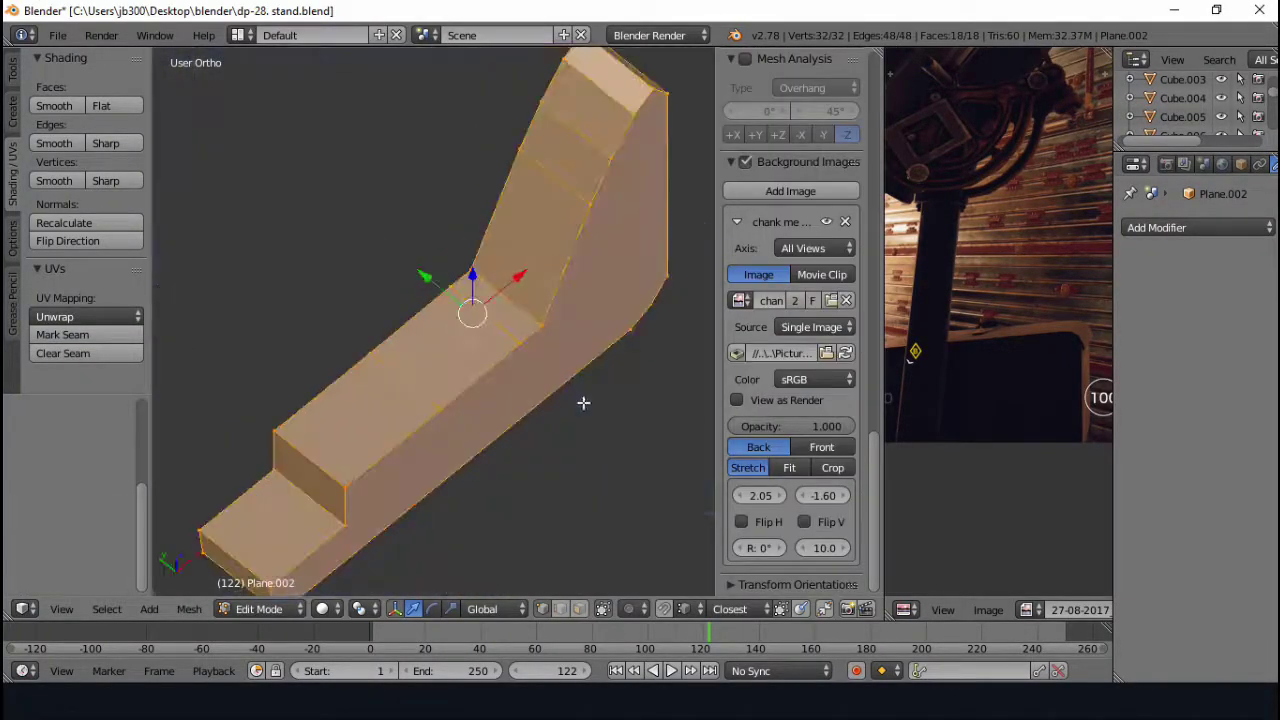
click(579, 609)
click(560, 240)
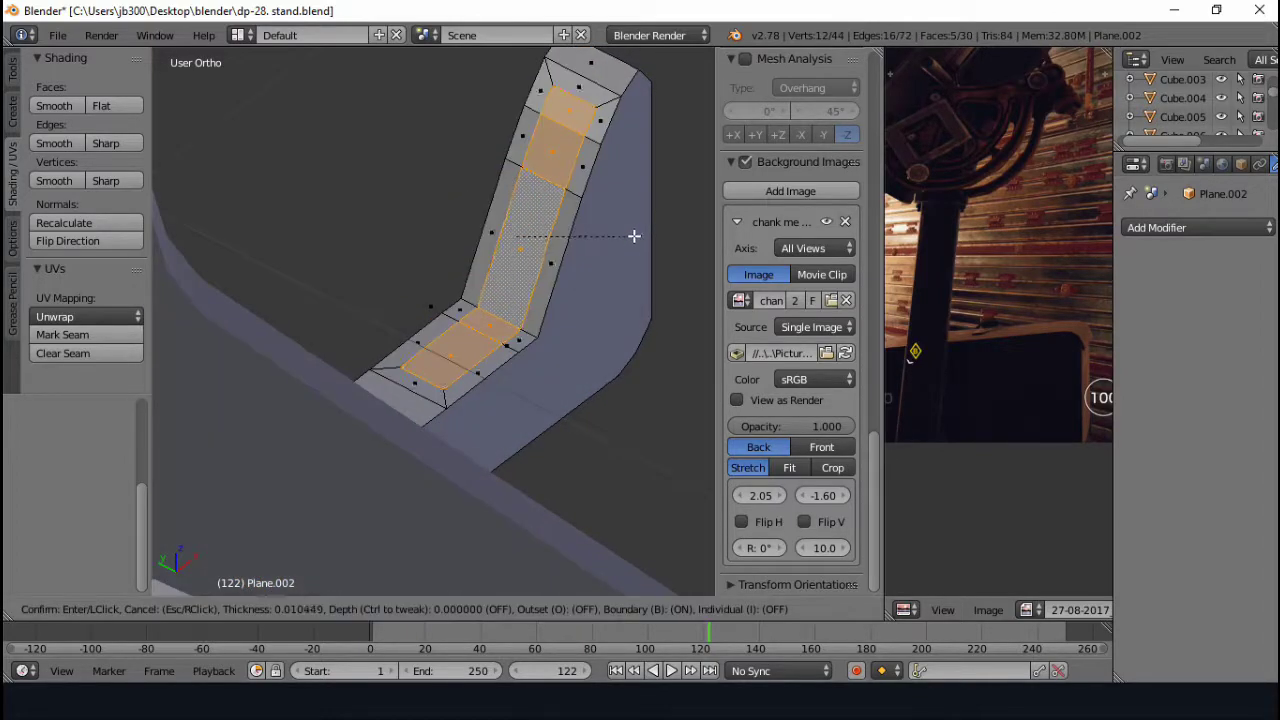
scroll(461, 345, down, 5)
- Add a Y-axis Mirror modifier to the foot bracket Plane.002
click(1156, 227)
click(886, 415)
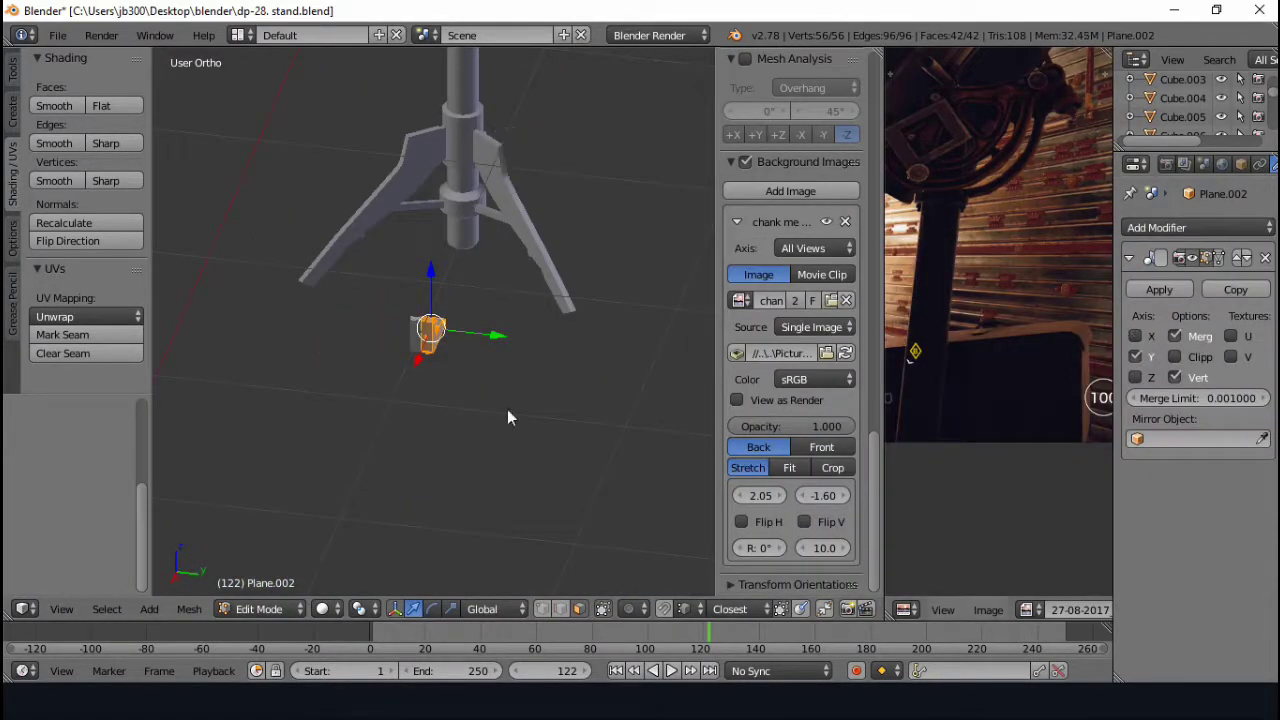
scroll(508, 337, up, 3)
scroll(537, 434, up, 3)
scroll(564, 230, up, 3)
- Rotate the bracket around Y in Top view to match the tripod leg
key(KP_7)
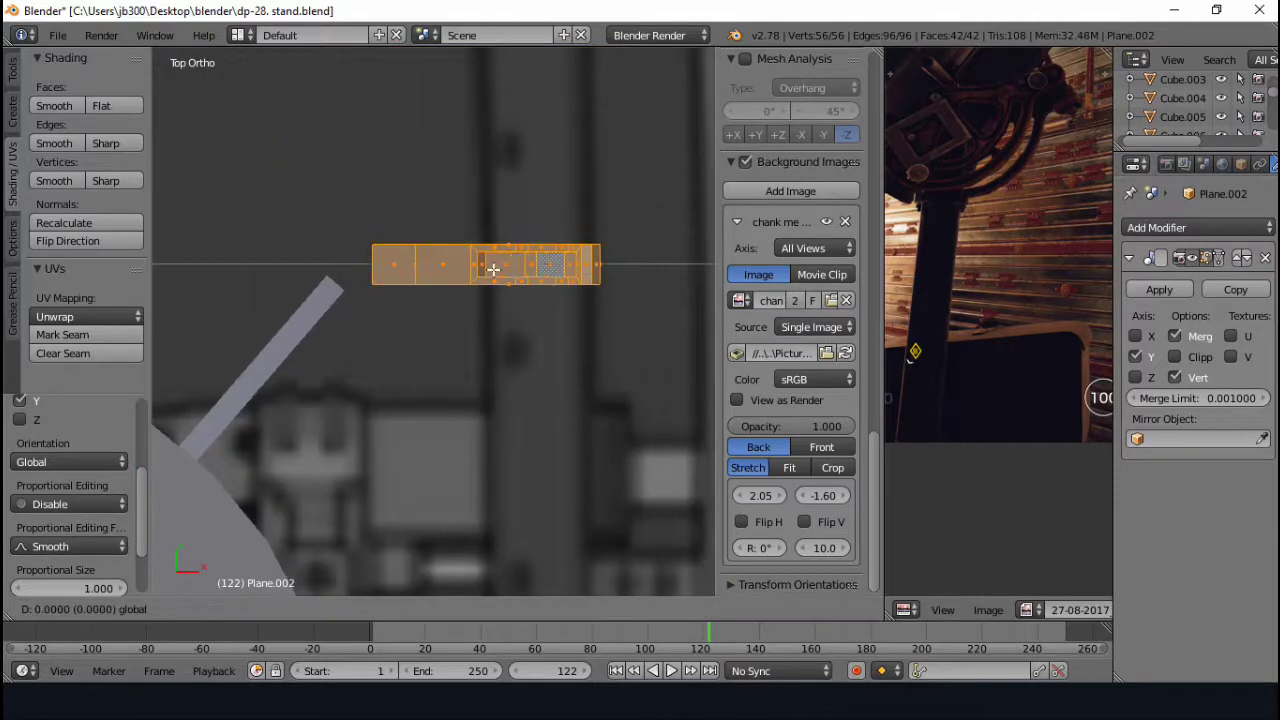
shift+middle_drag(564, 230, 421, 233)
key(r)
key(y)
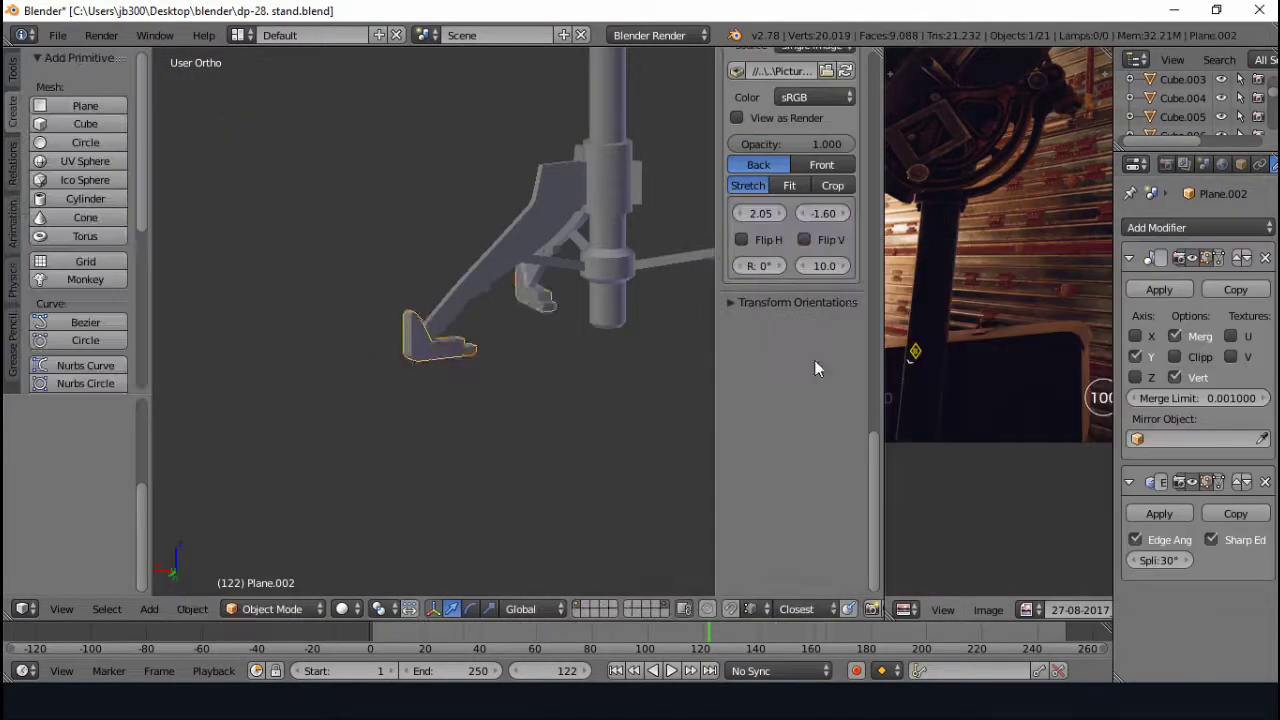
middle_drag(814, 368, 712, 345)
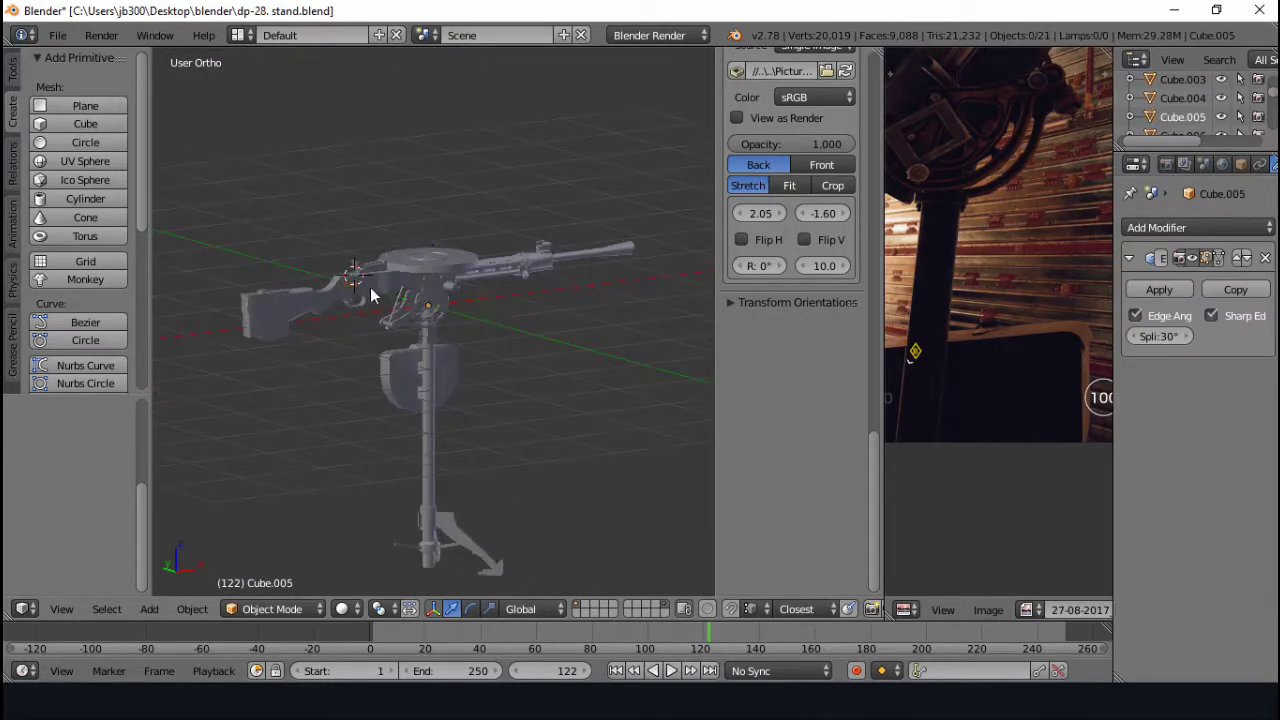
- Snap the cursor to the world origin, collapse a front-facing plane to one vertex, and place it on the leg
key(shift+s)
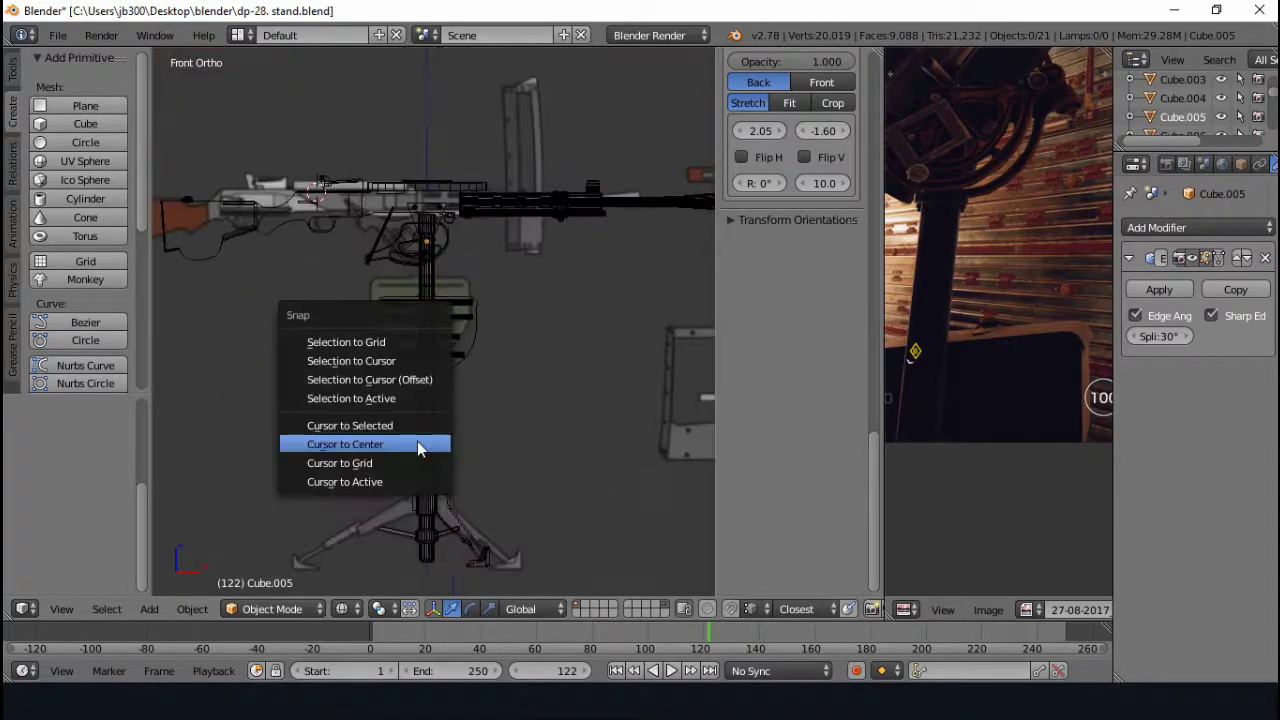
click(417, 444)
key(x)
click(495, 357)
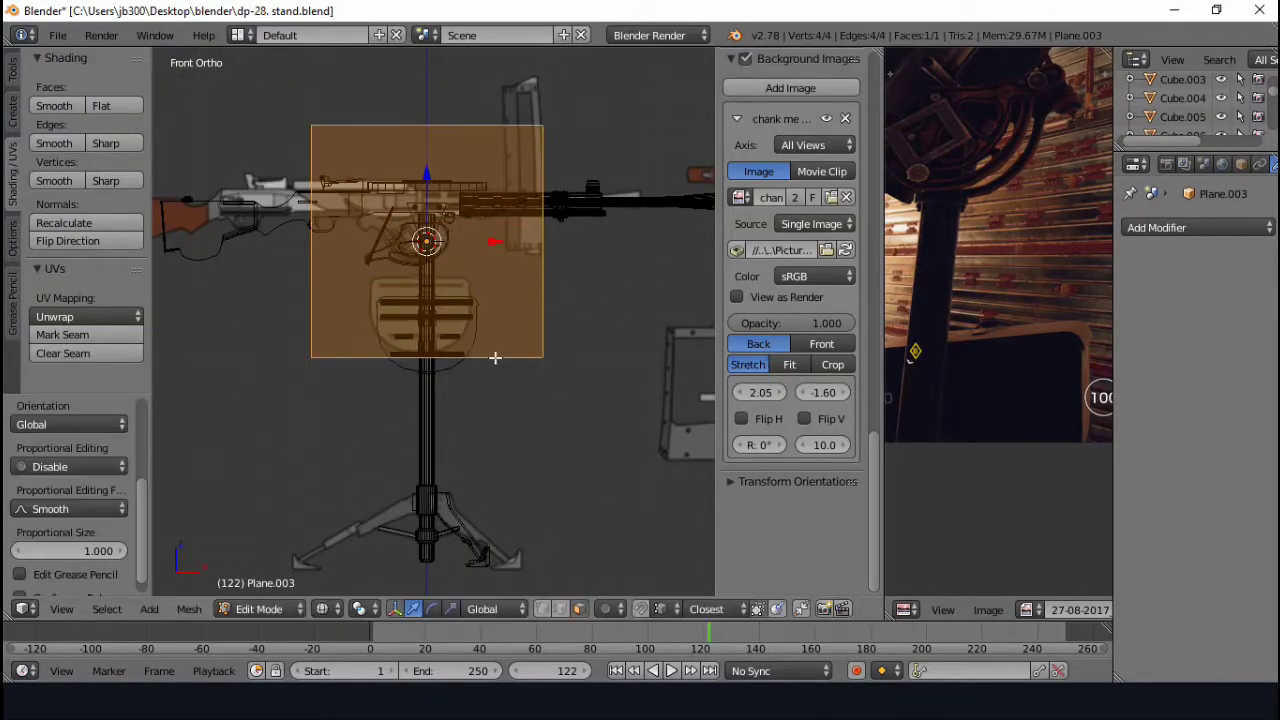
key(alt+m)
shift+middle_drag(420, 209, 403, 114)
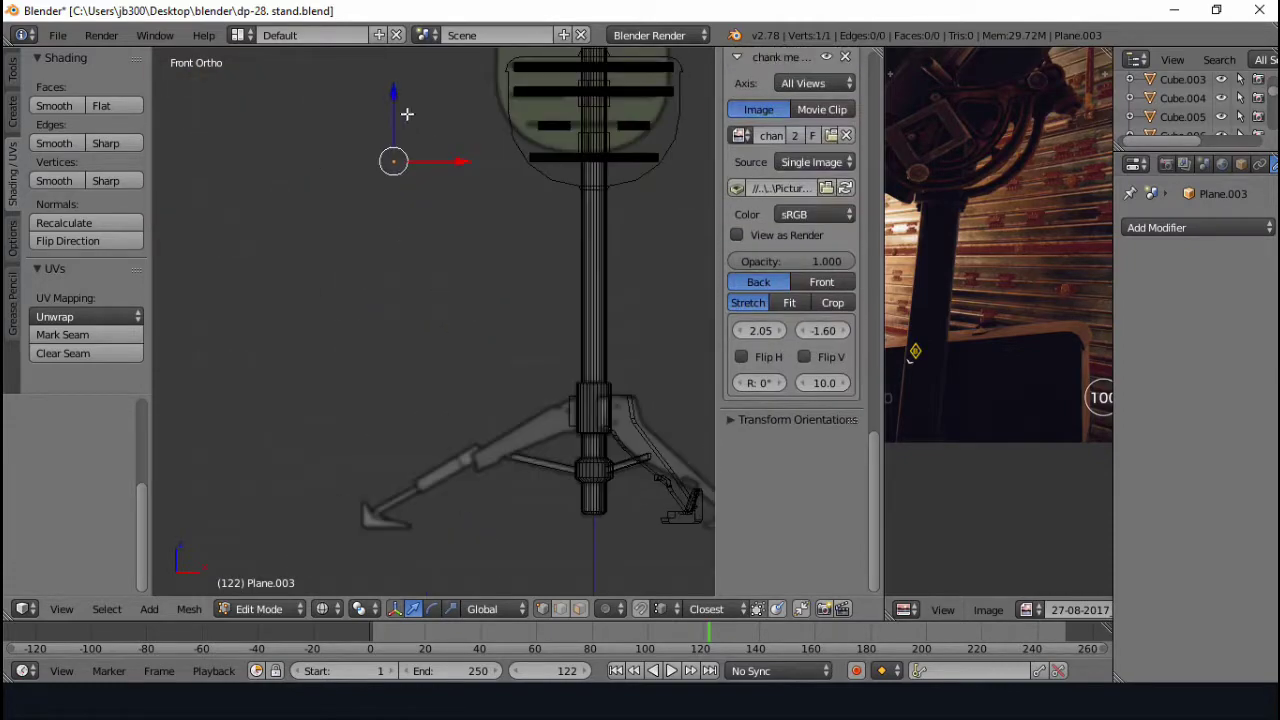
key(g)
click(442, 488)
scroll(568, 432, up, 4)
scroll(513, 305, up, 5)
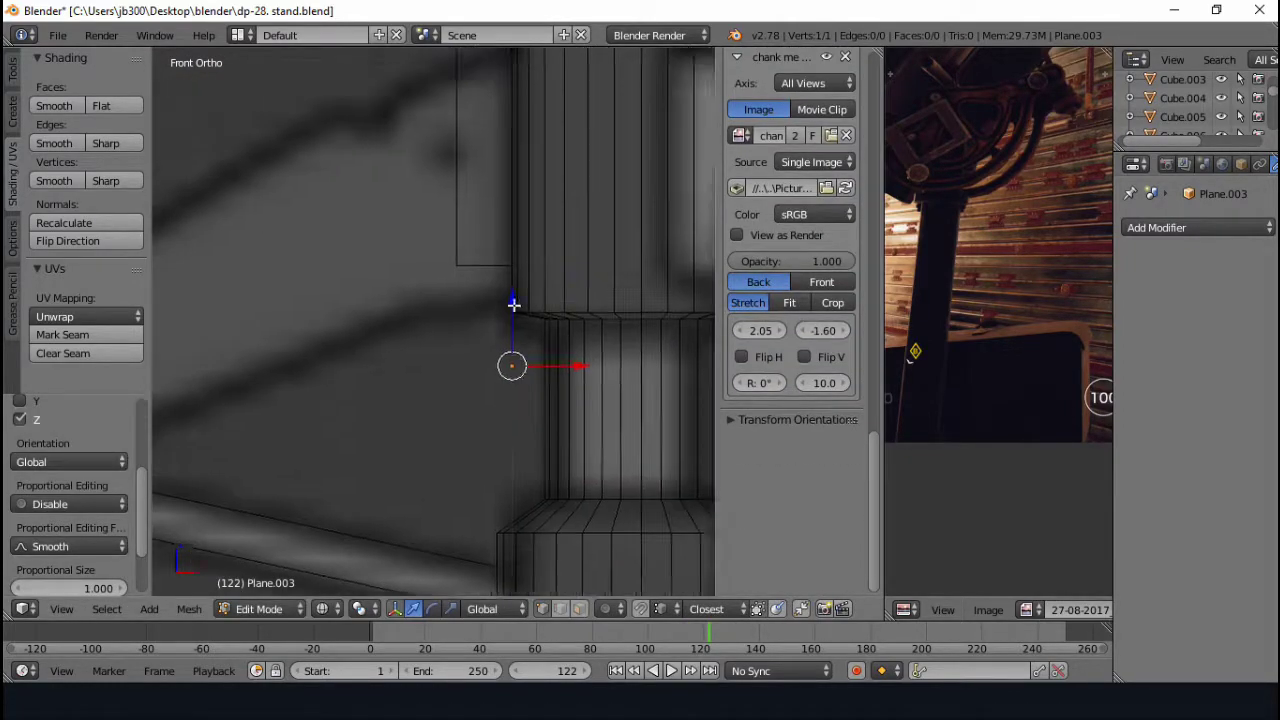
click(451, 266)
scroll(445, 320, down, 4)
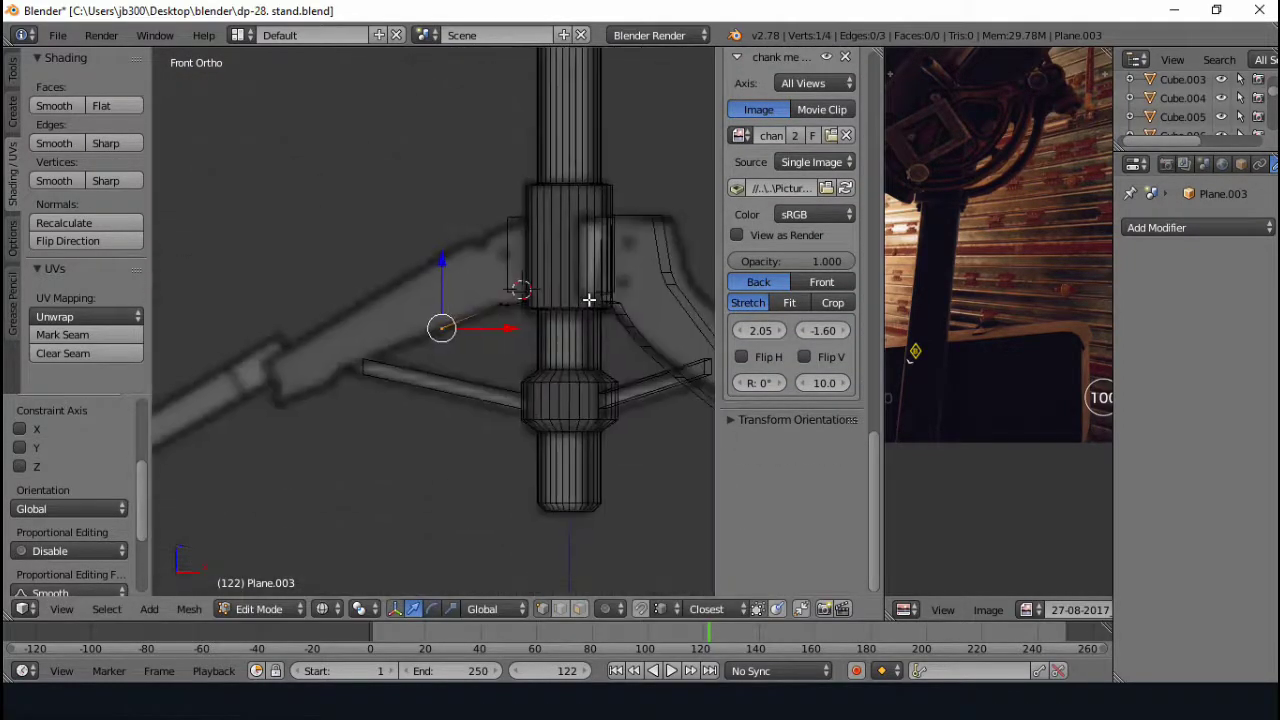
- Extrude vertices around the brace outline and fill them into a single face
key(e)
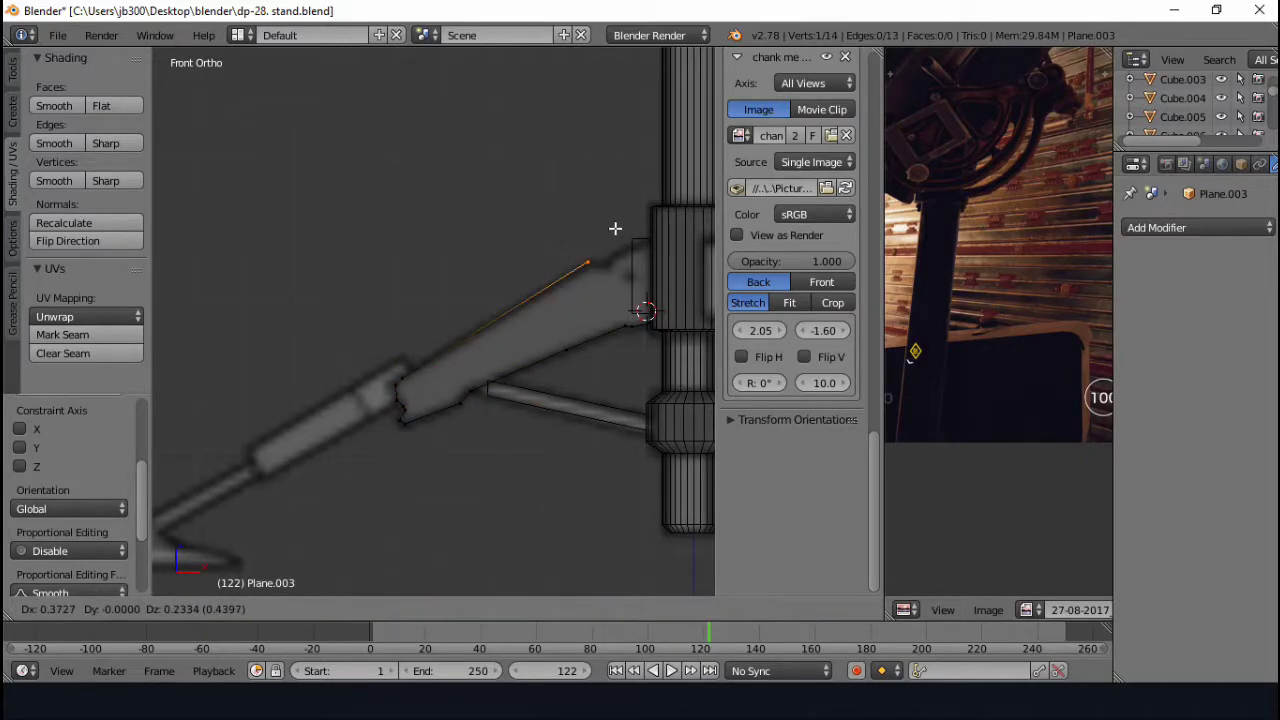
click(615, 228)
scroll(381, 302, up, 3)
click(469, 297)
scroll(469, 297, down, 5)
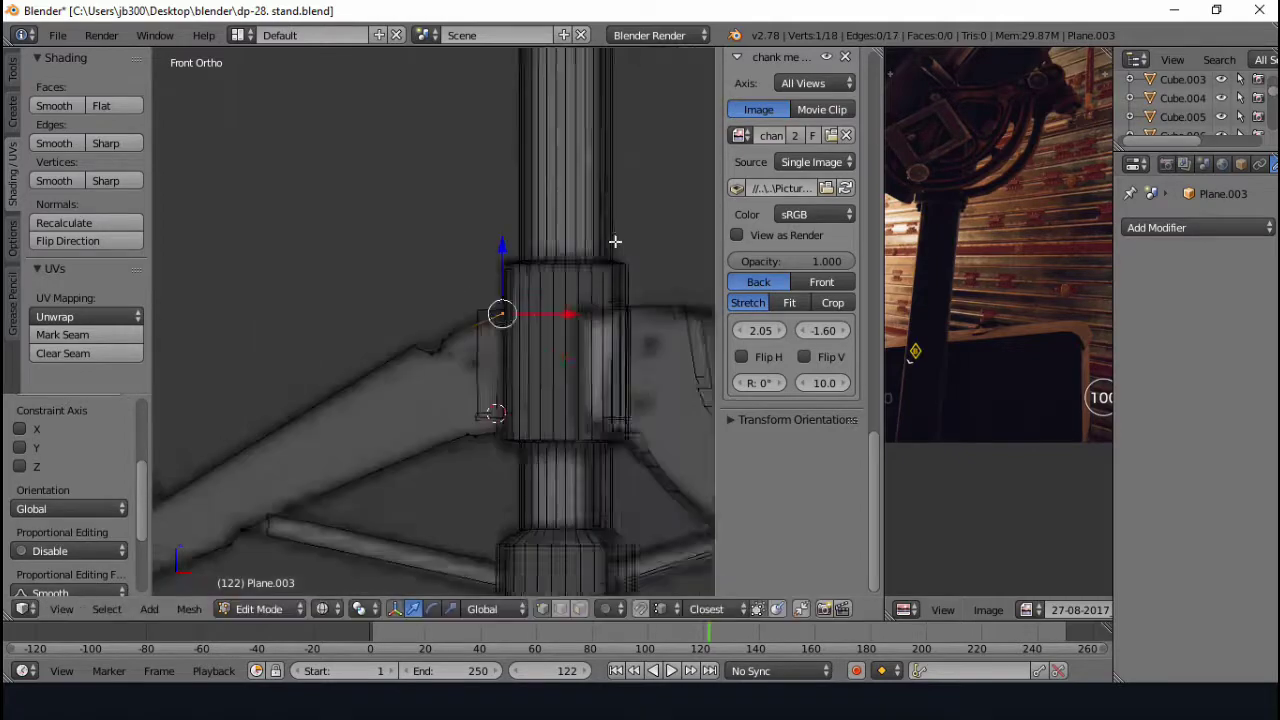
scroll(571, 366, down, 3)
key(a)
key(f)
middle_drag(466, 395, 580, 350)
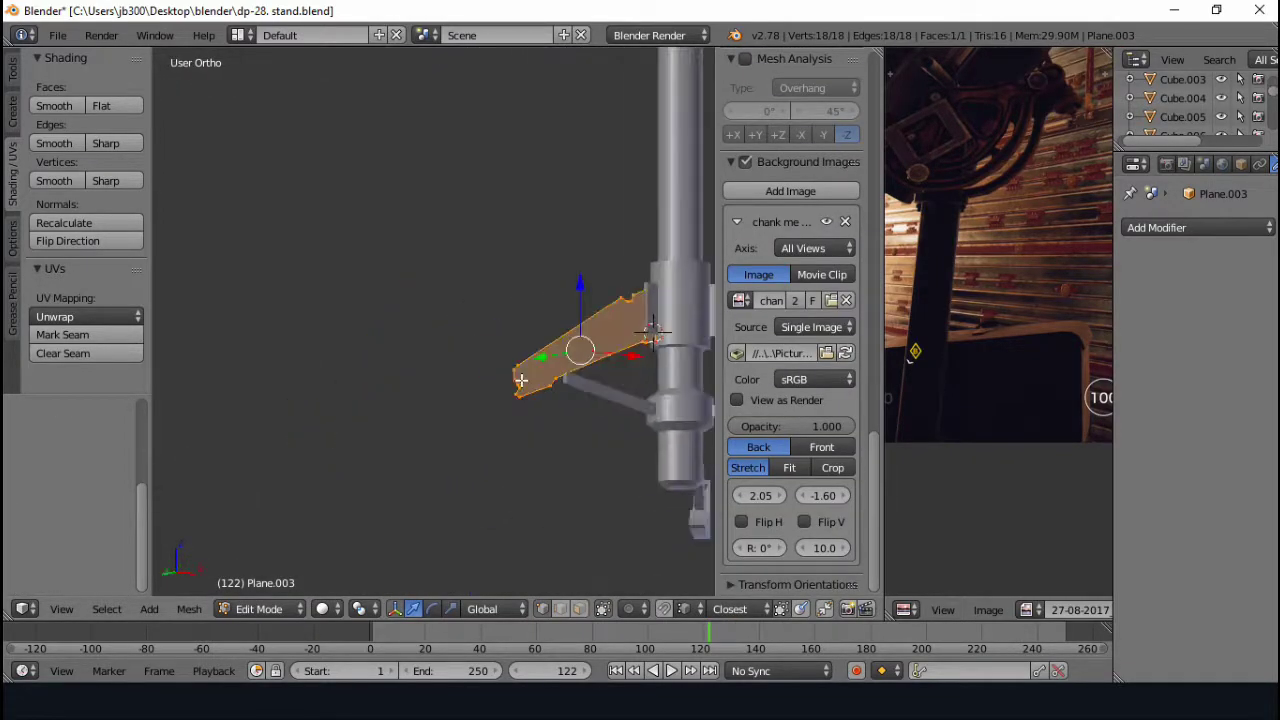
scroll(660, 437, up, 4)
- Extrude the brace face for thickness, then thin the whole brace along the Y axis
key(e)
click(393, 343)
key(a)
key(a)
key(g)
key(y)
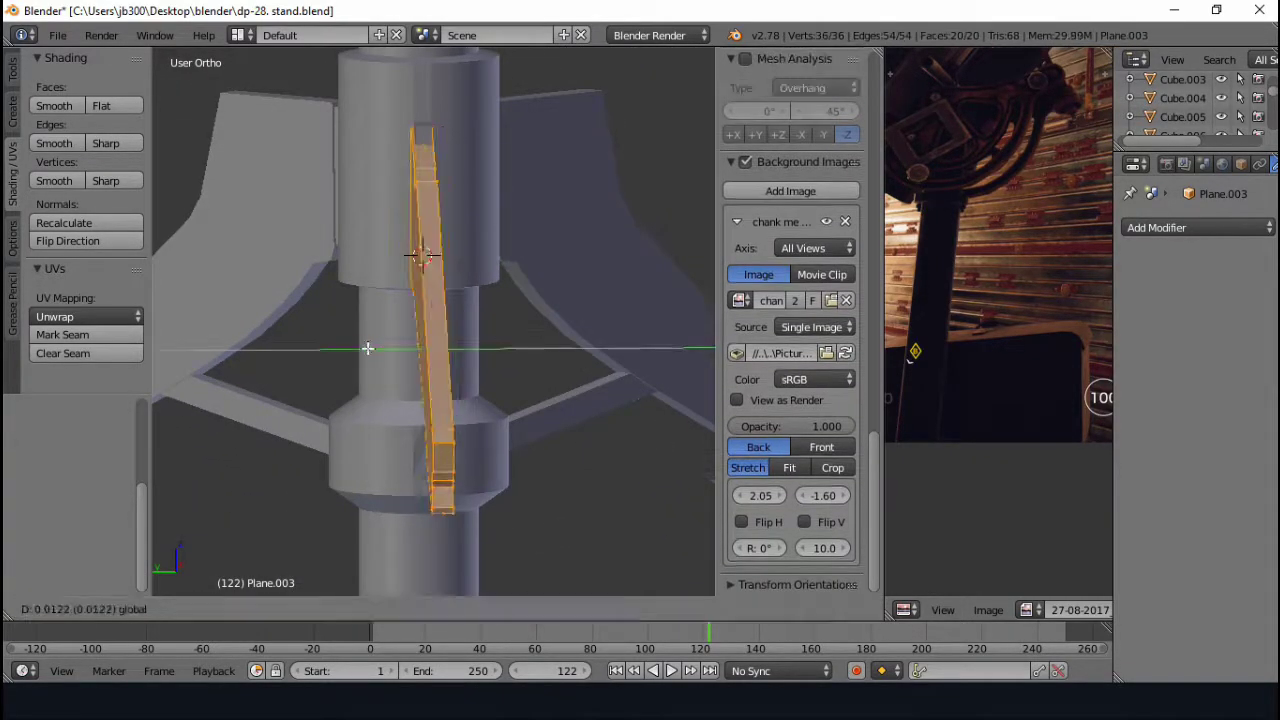
click(469, 297)
scroll(254, 294, down, 4)
scroll(652, 397, up, 4)
mouse_move(254, 294)
middle_down()
mouse_move(652, 397)
mouse_move(543, 397)
middle_up()
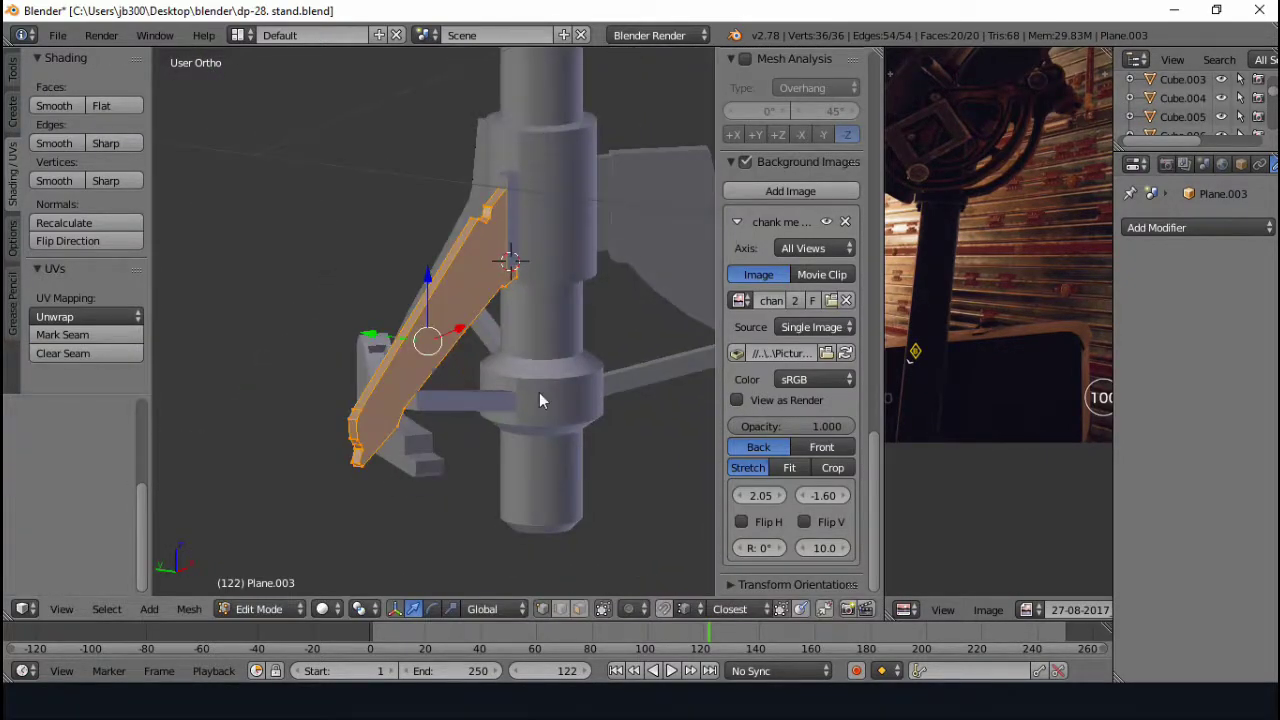
- Check the central pole cylinder, then reselect the brace plate in front view
key(Tab)
right_click(543, 397)
key(Tab)
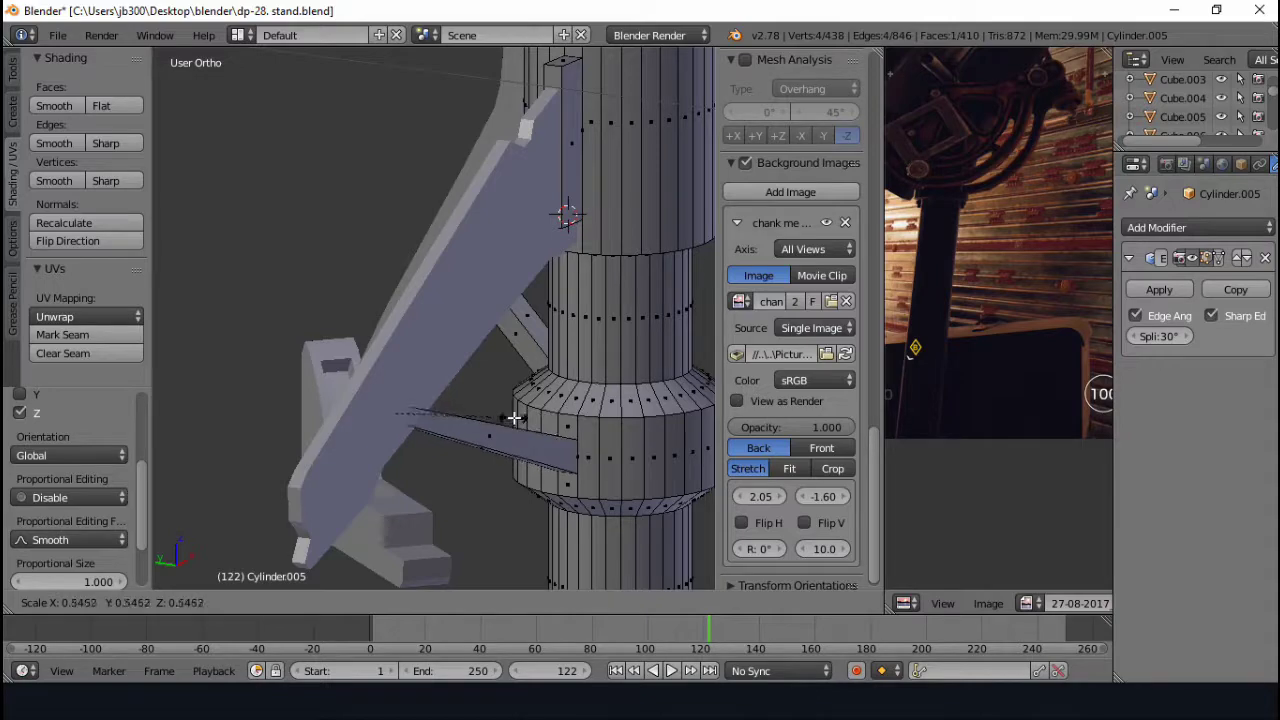
key(Tab)
right_click(500, 266)
key(Tab)
key(KP_1)
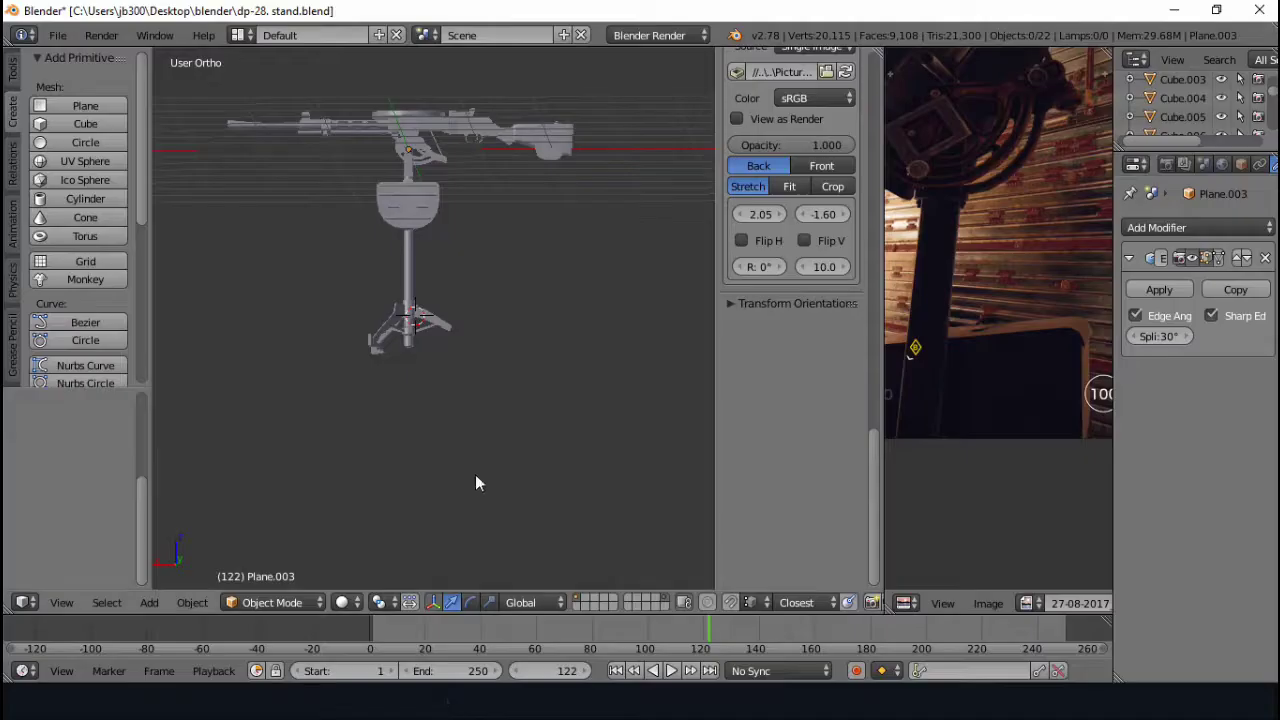
- Add a new cylinder at the 3D cursor and rotate it 90° about the Y axis
scroll(432, 405, up, 3)
key(shift+a)
click(495, 487)
key(Tab)
scroll(561, 410, down, 3)
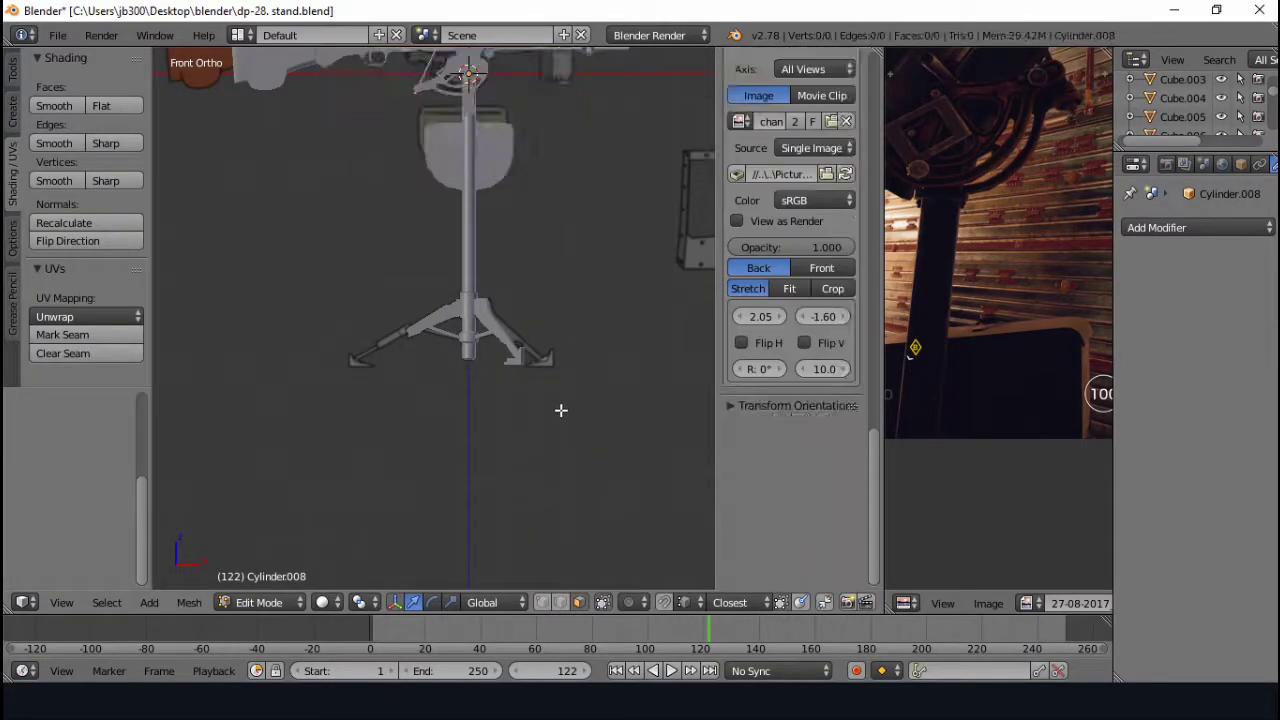
click(514, 416)
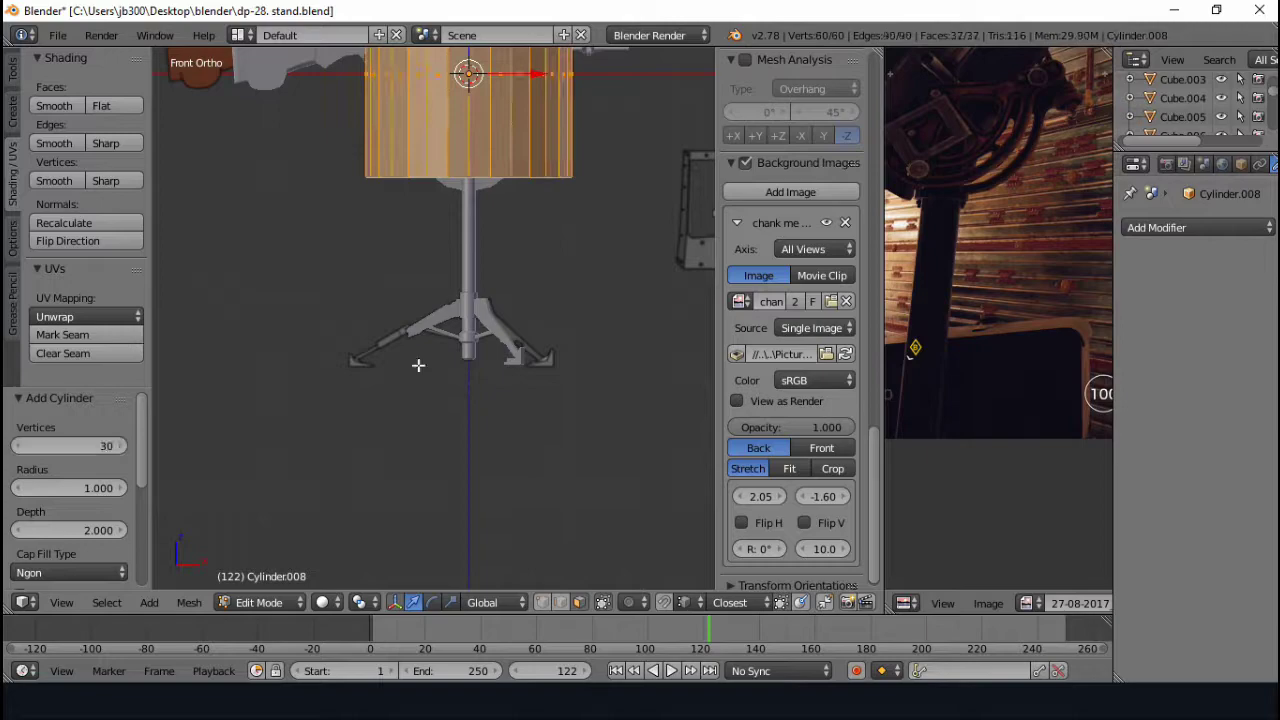
scroll(418, 365, down, 3)
key(r)
key(y)
key(9)
key(0)
key(Return)
scroll(643, 309, up, 5)
- Move the cylinder along X against the pole and scale it down
key(g)
key(x)
click(481, 253)
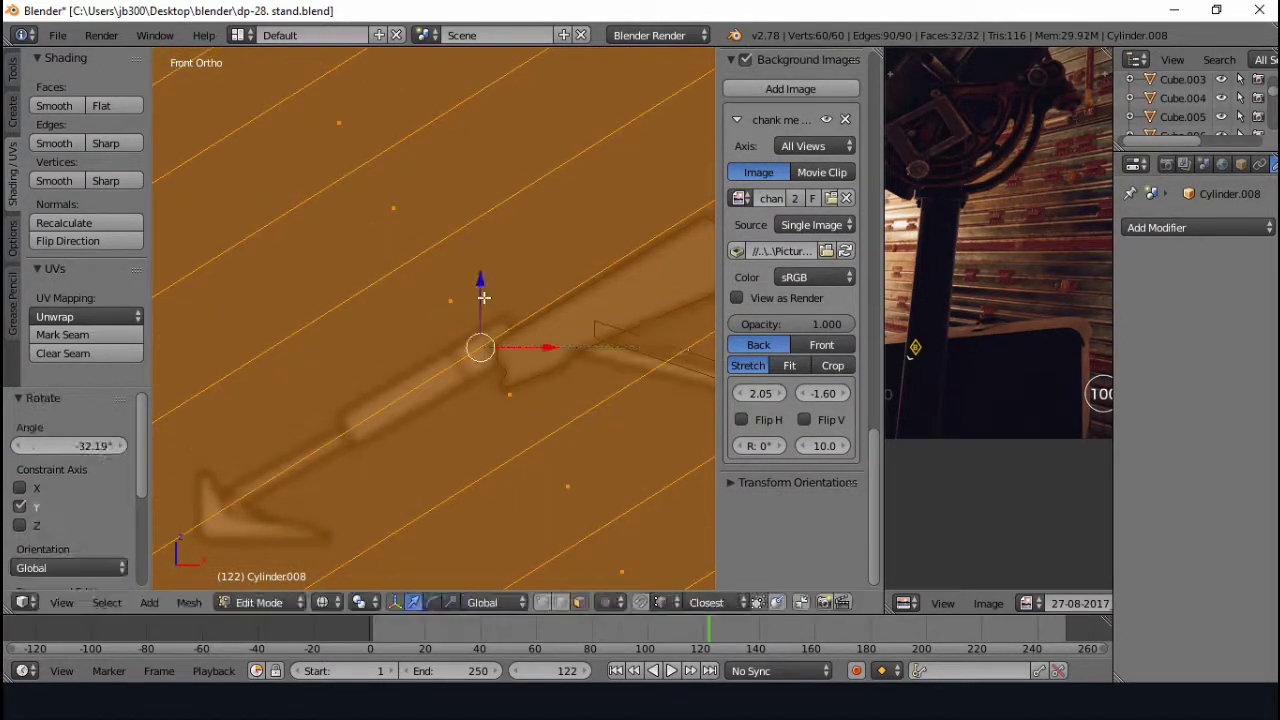
scroll(483, 297, down, 3)
key(s)
click(503, 360)
middle_drag(503, 360, 608, 400)
scroll(285, 305, up, 3)
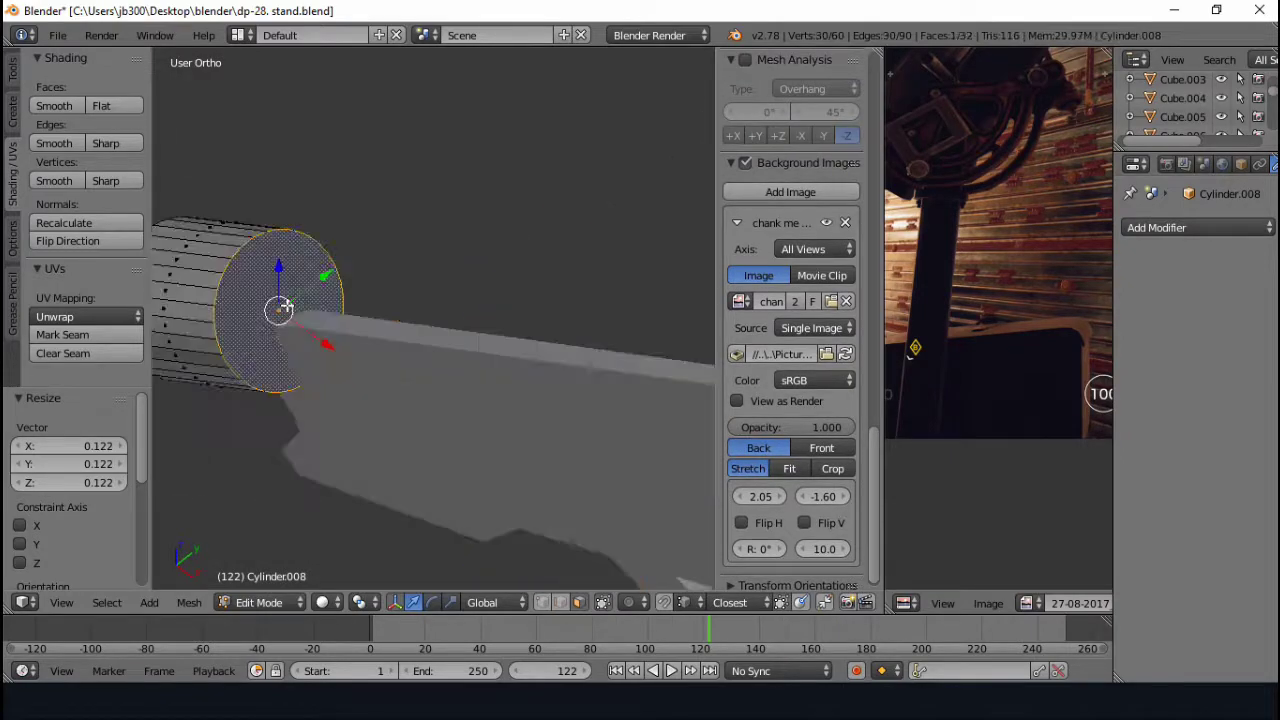
scroll(285, 305, down, 3)
middle_drag(414, 514, 280, 420)
key(KP_1)
scroll(435, 297, up, 3)
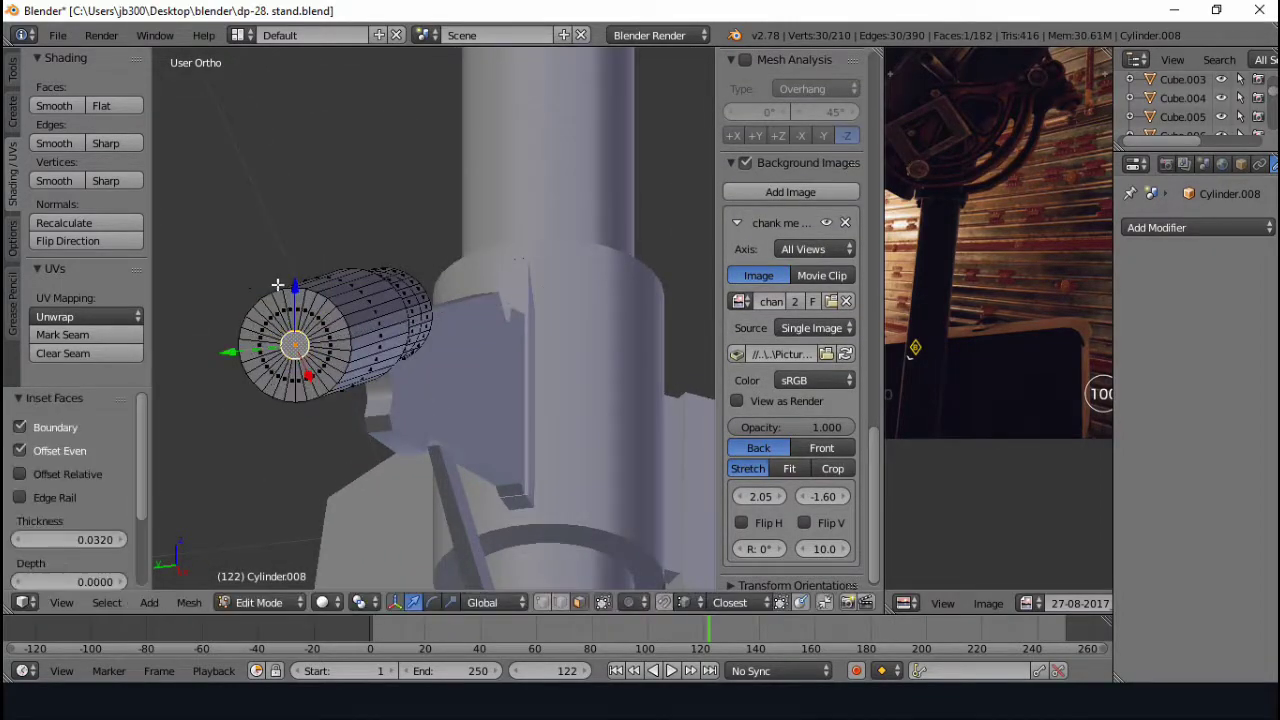
- Slide an edge loop along the cylinder and apply an operation from the W specials menu
click(8, 60)
click(54, 237)
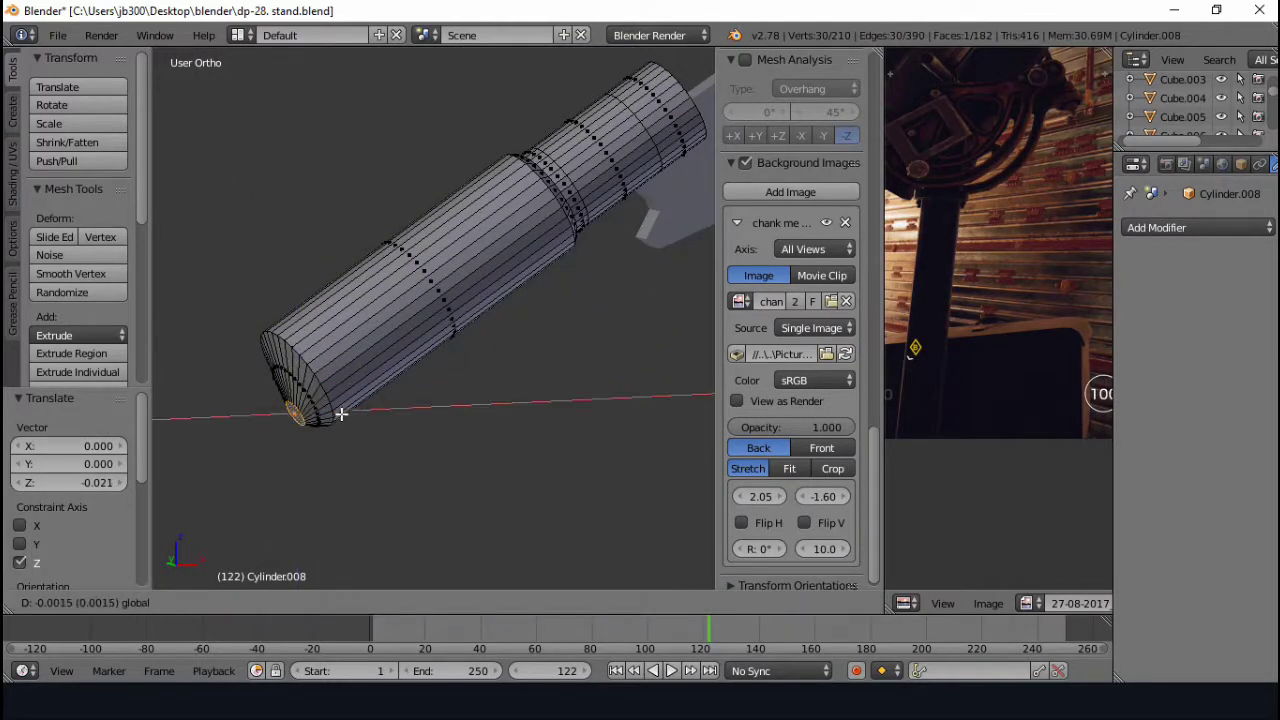
key(KP_1)
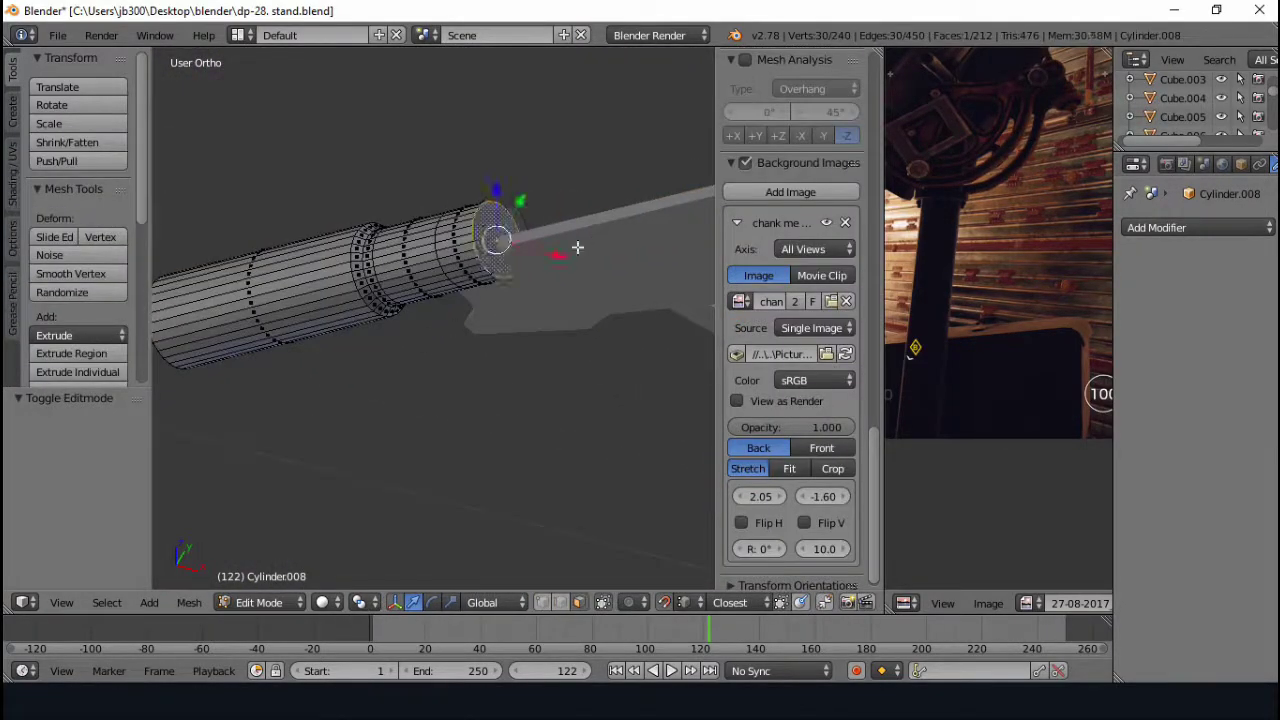
key(w)
click(540, 451)
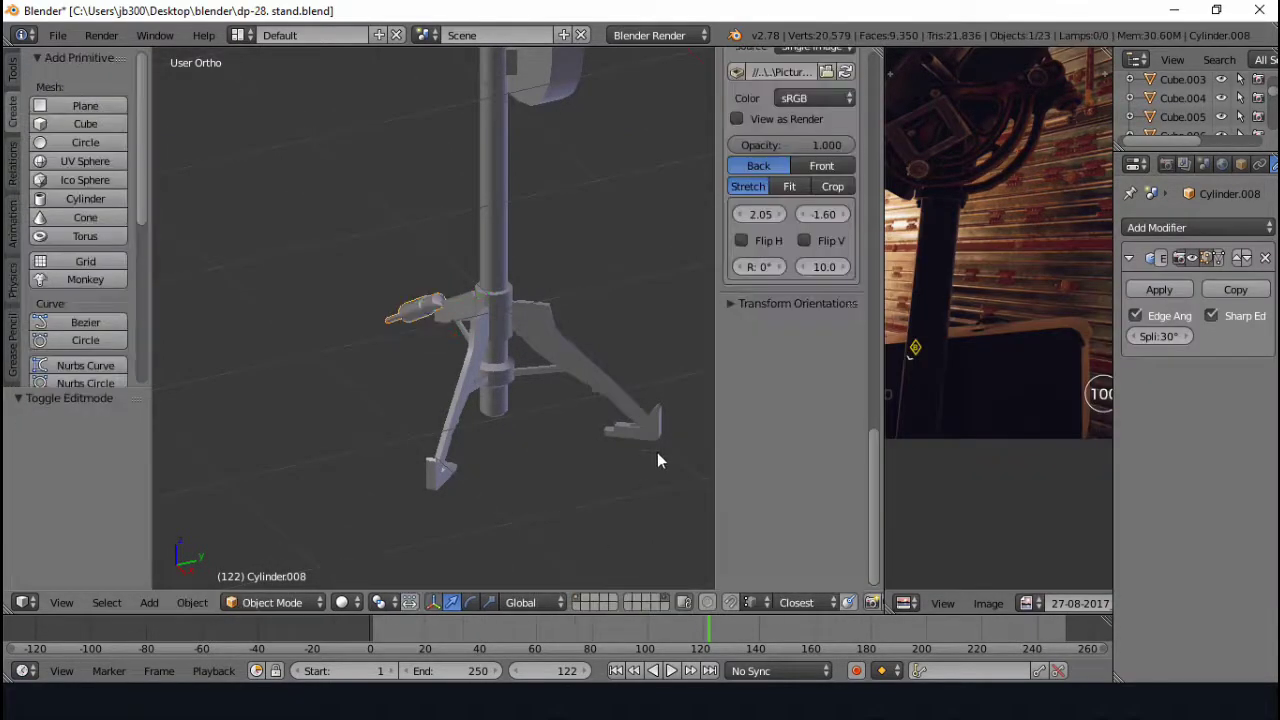
- Select all of the pan magazine disc's geometry and rotate it around the Z axis
right_click(652, 437)
key(Tab)
key(a)
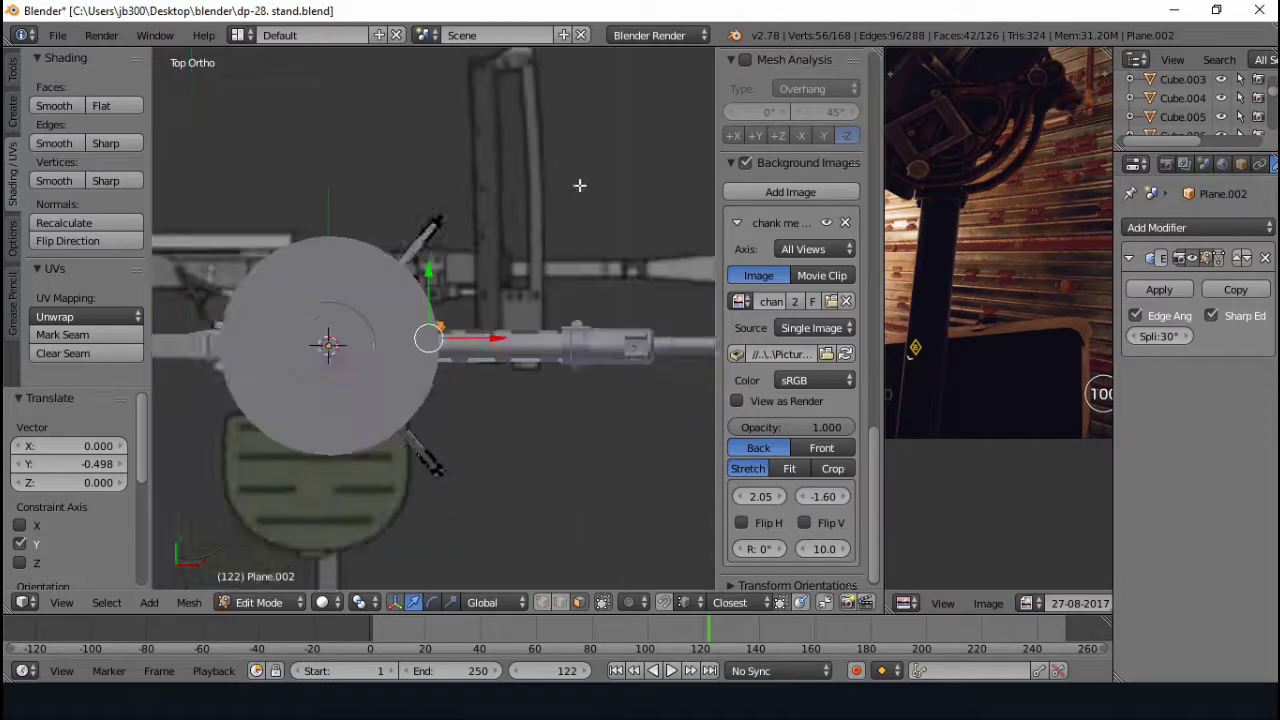
scroll(603, 229, up, 4)
key(r)
key(z)
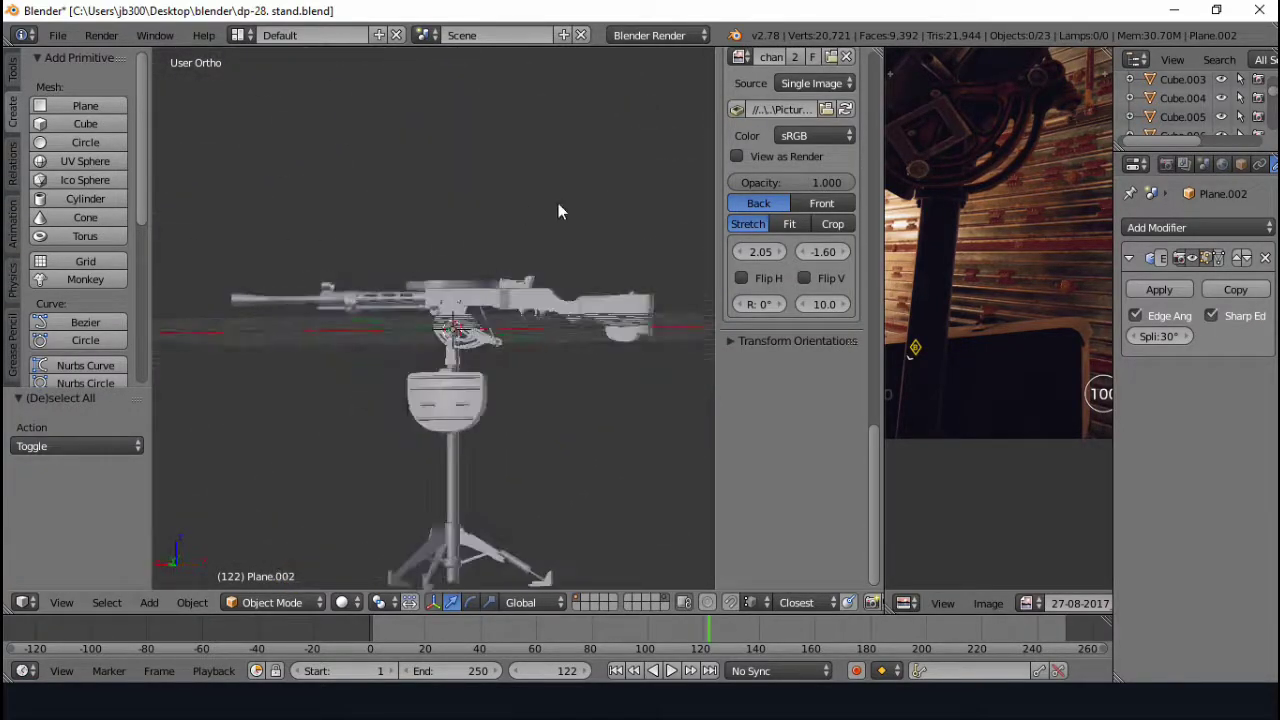
- In right side view, offset the shield reference image to X -0.80, Y 2.55, then switch to wireframe
key(a)
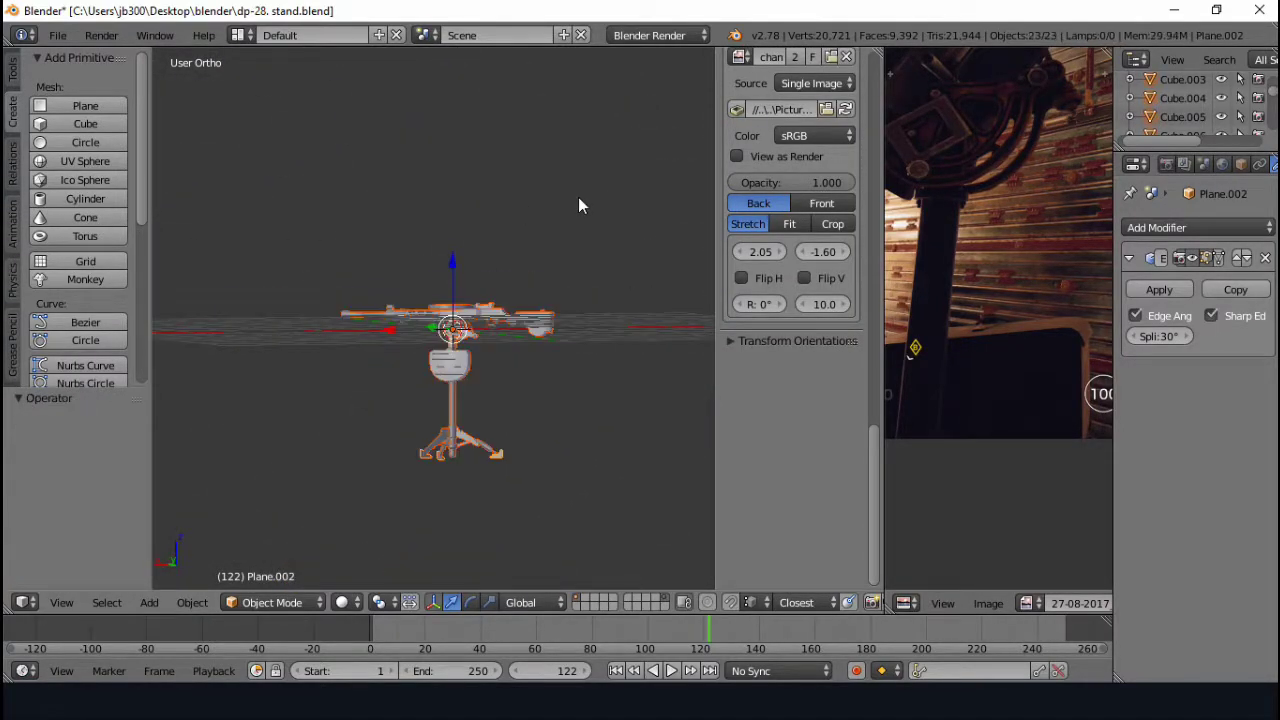
key(KP_3)
mouse_move(820, 255)
mouse_down()
mouse_move(850, 255)
mouse_move(760, 250)
mouse_up()
click(781, 252)
scroll(400, 330, up, 3)
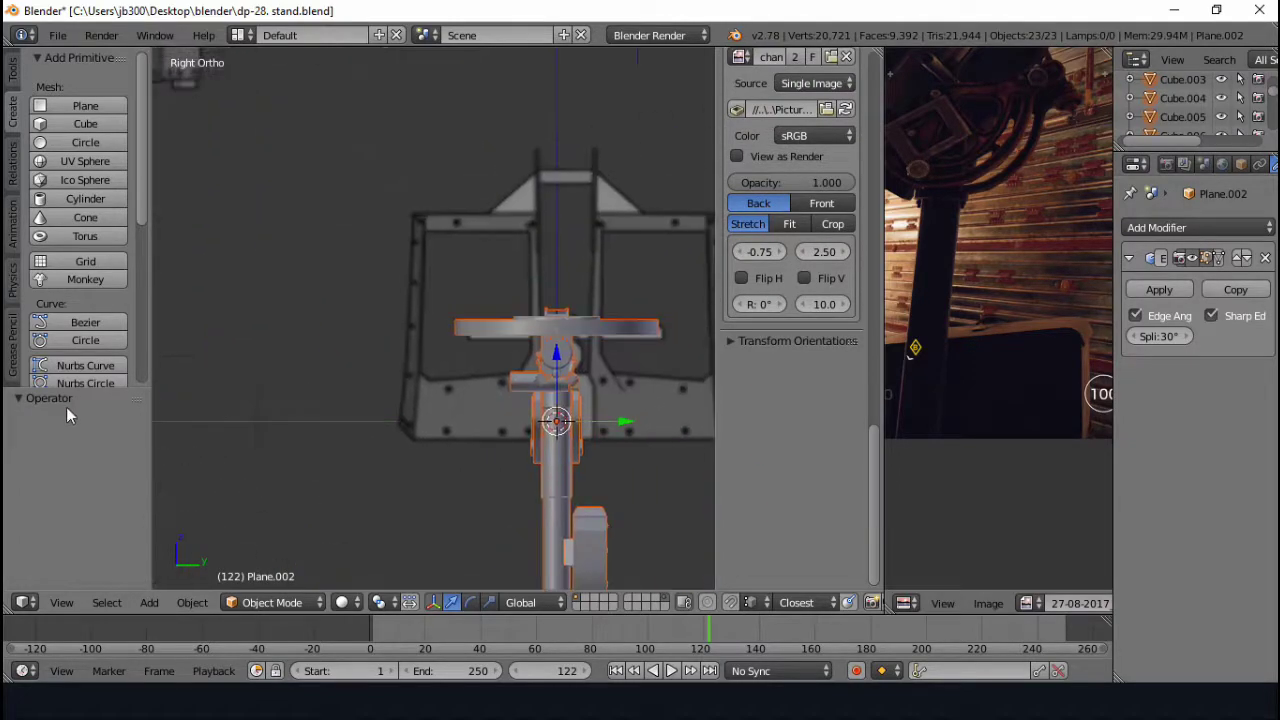
click(843, 252)
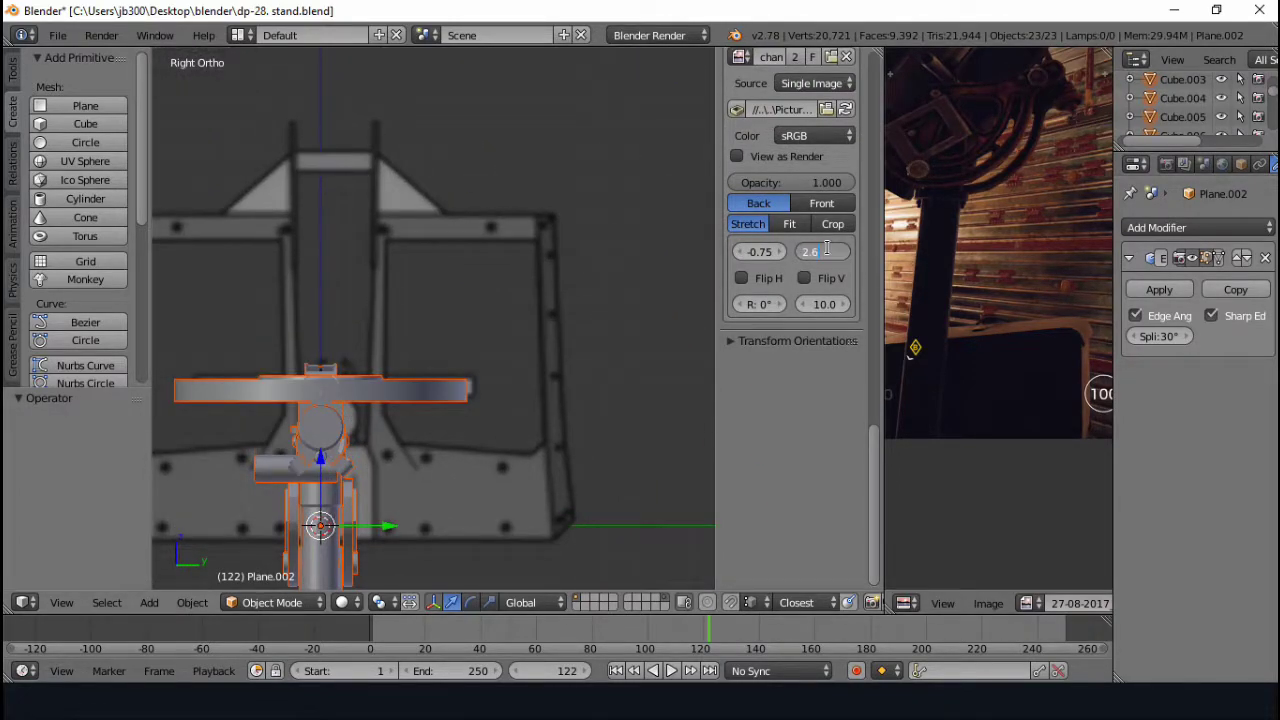
drag(826, 250, 745, 252)
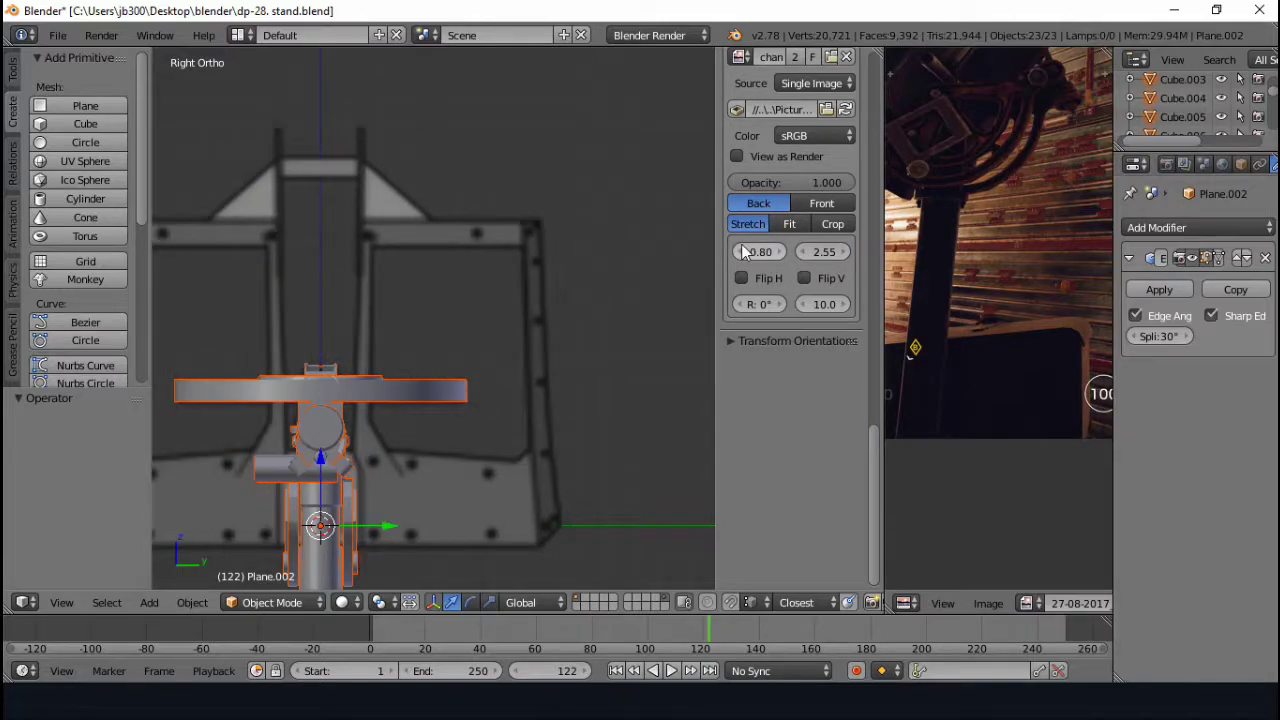
scroll(744, 254, down, 2)
scroll(449, 349, up, 1)
key(z)
key(a)
shift+middle_drag(449, 349, 595, 238)
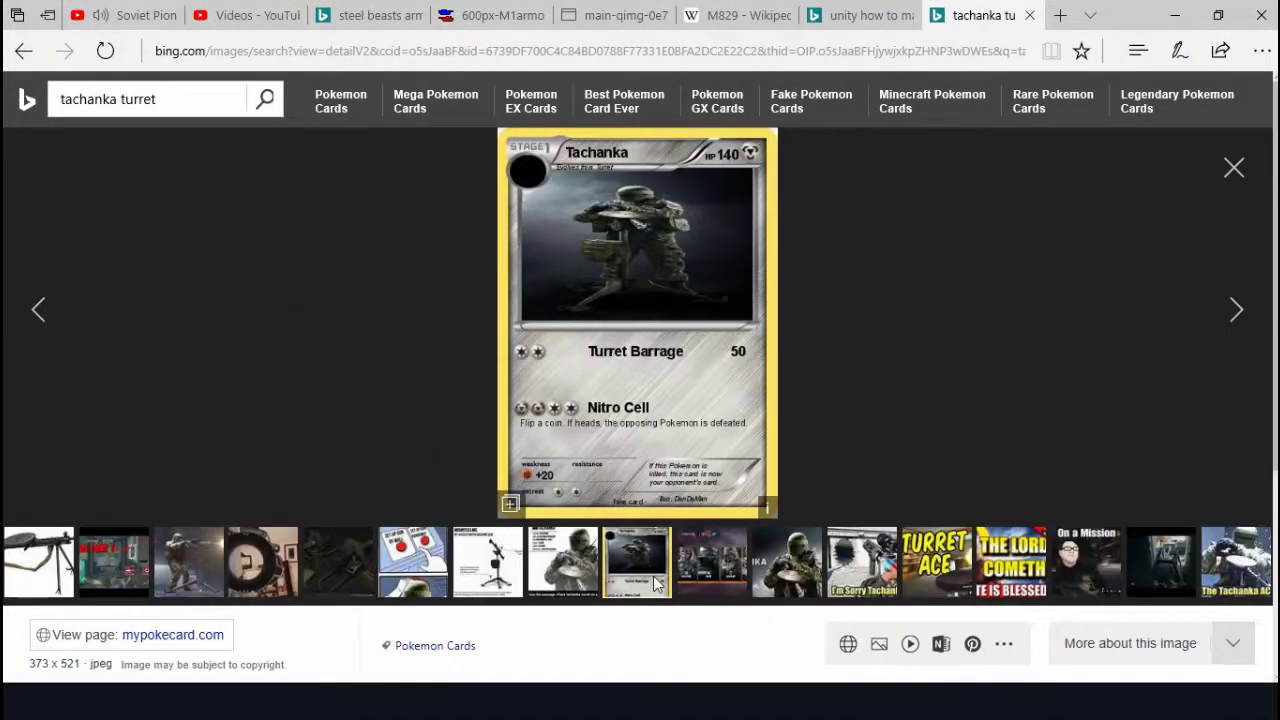
- Page through the Bing 'tachanka turret' images to the shield drawing, then return to Blender
click(1235, 310)
click(1230, 285)
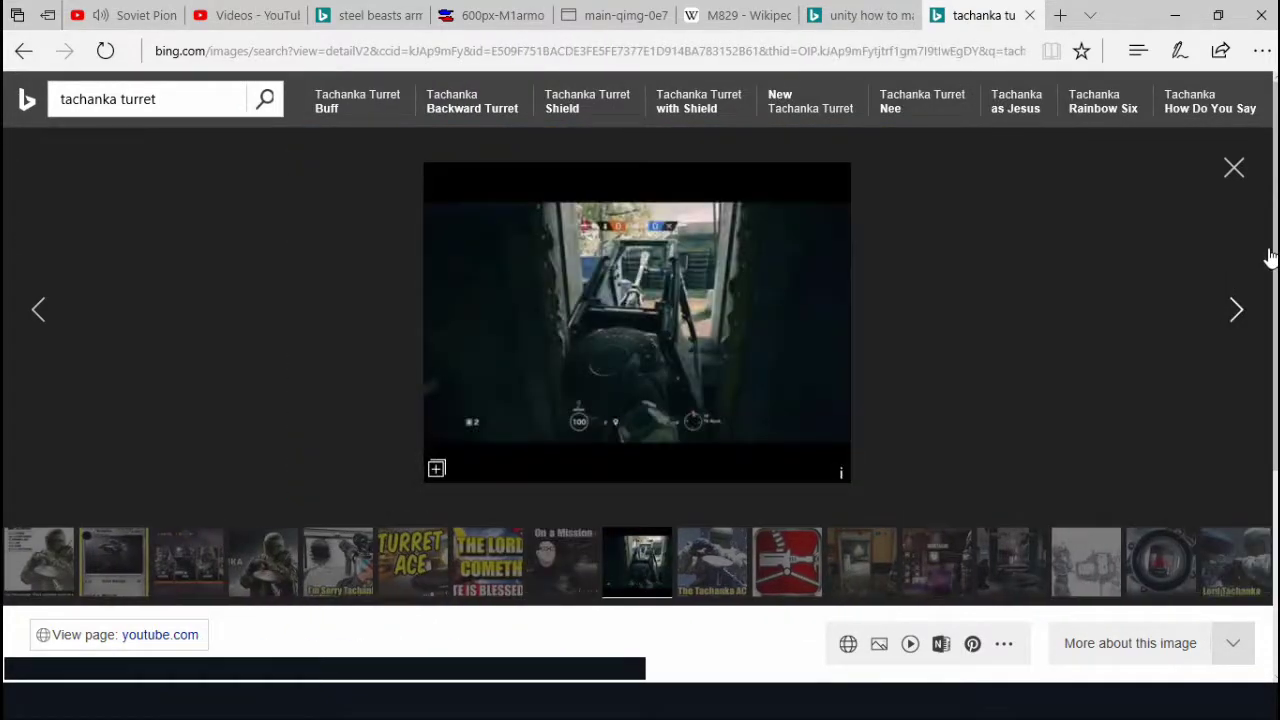
click(1230, 285)
click(1210, 290)
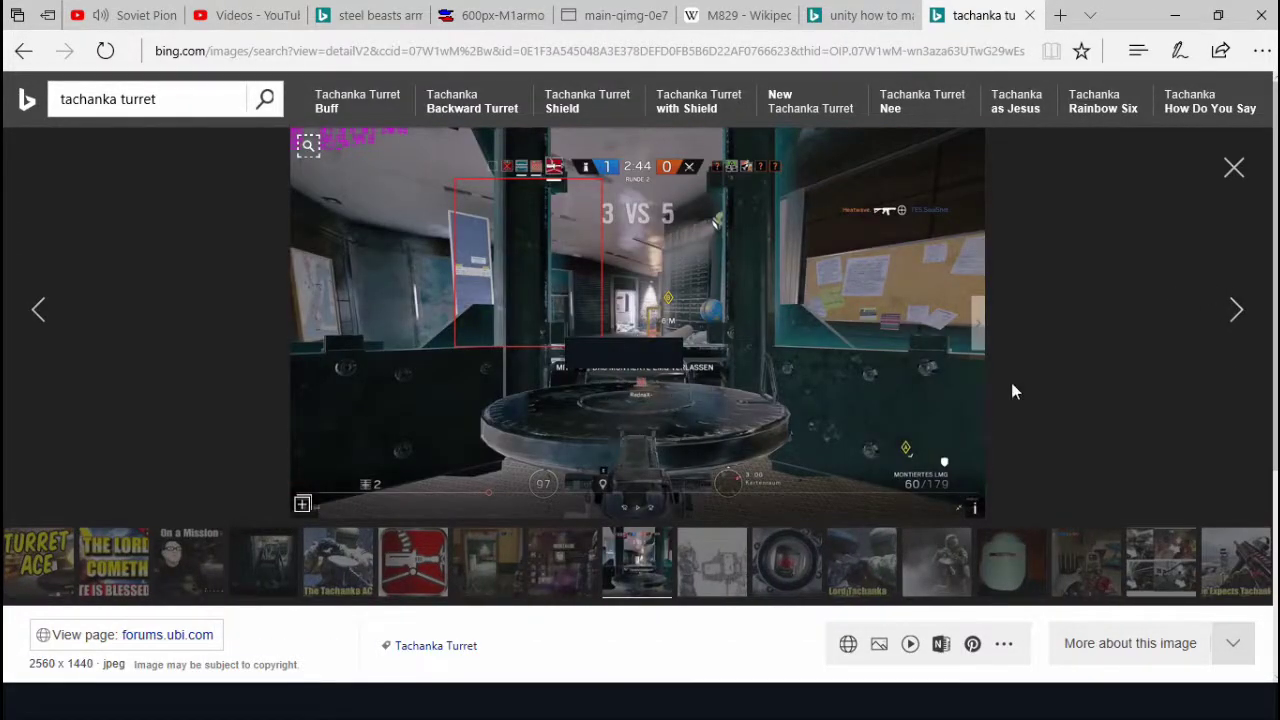
key(Right)
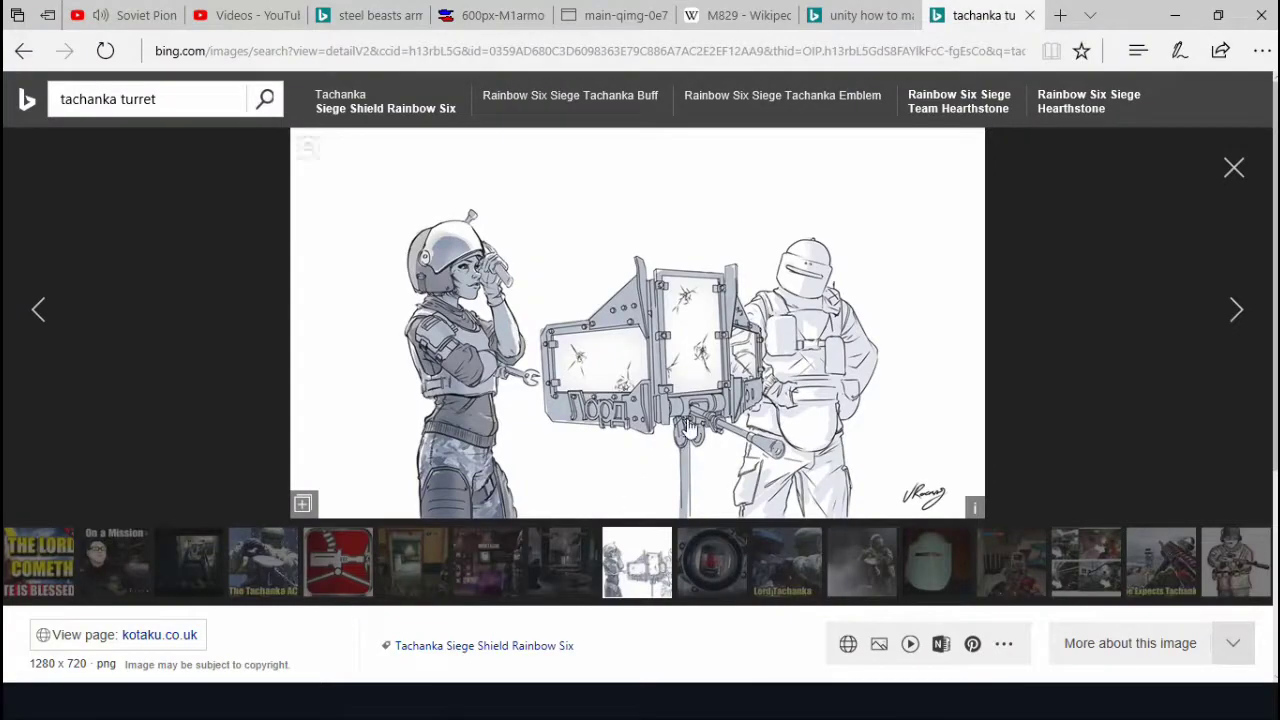
click(451, 705)
key(shift+a)
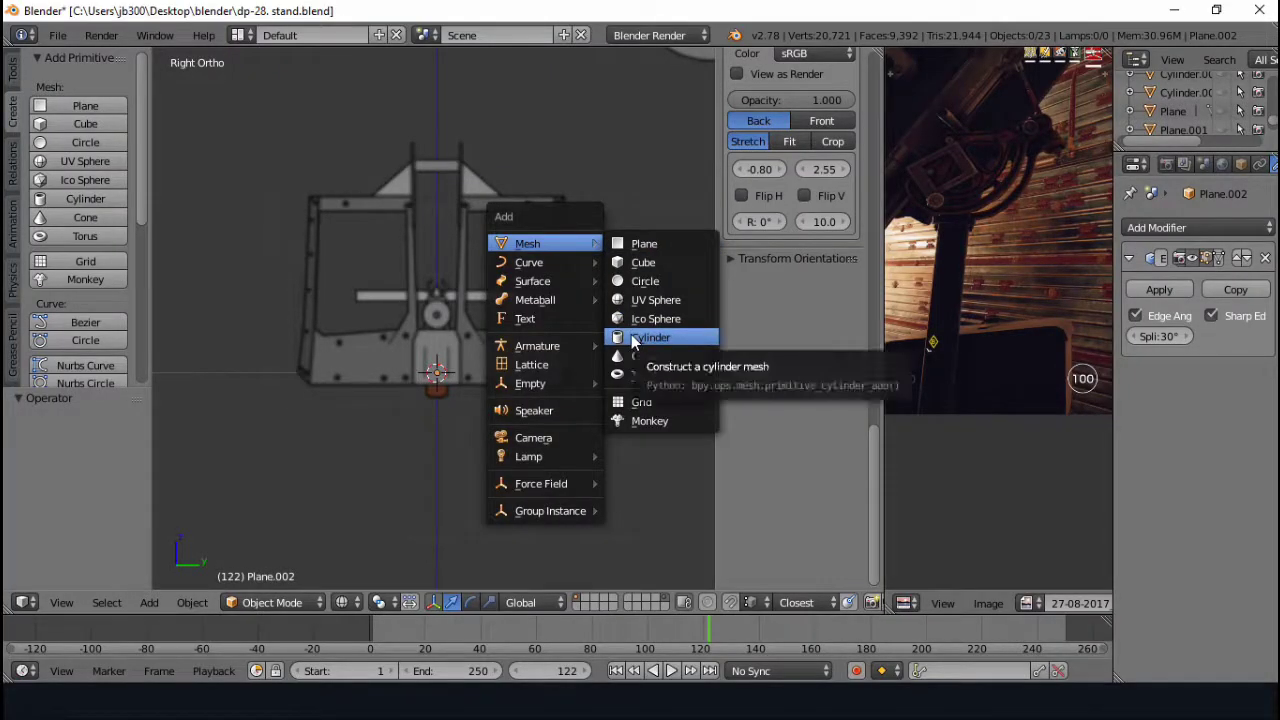
- Add a cylinder scaled to 0.136 below the gun mount and check it from the right side view
click(636, 342)
key(s)
click(446, 340)
scroll(551, 241, down, 2)
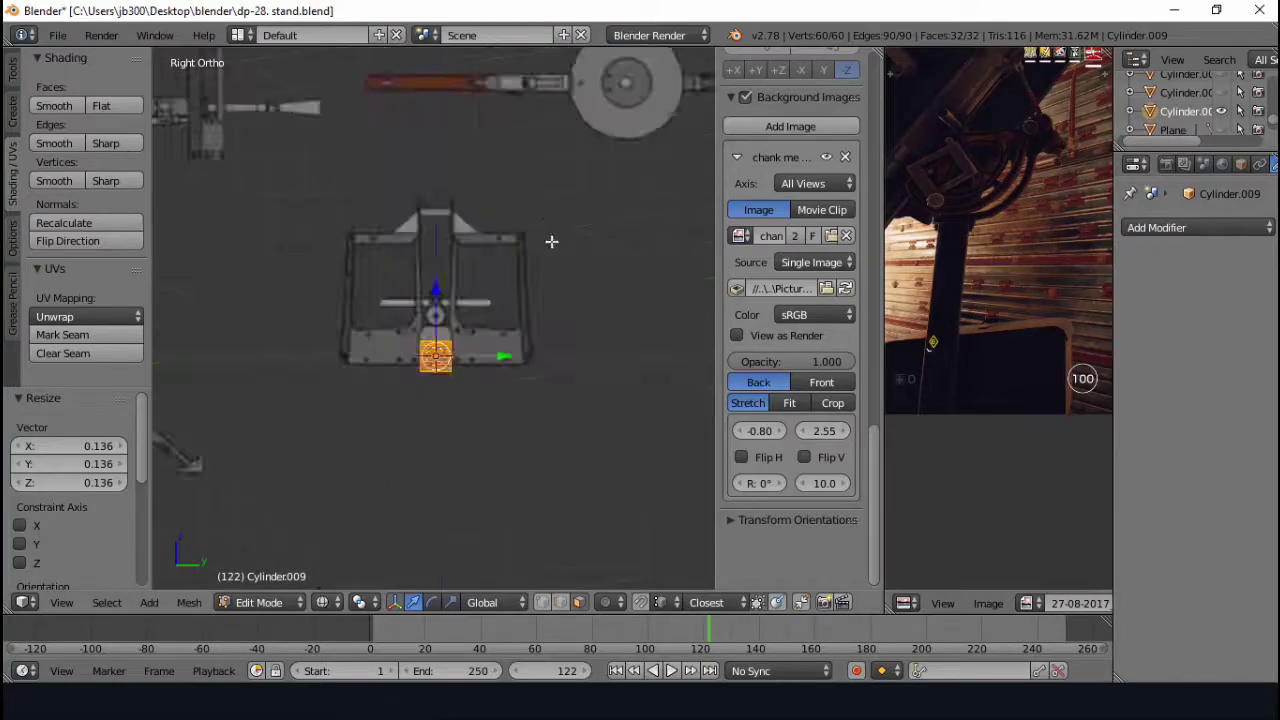
middle_drag(551, 241, 1236, 112)
key(KP_Decimal)
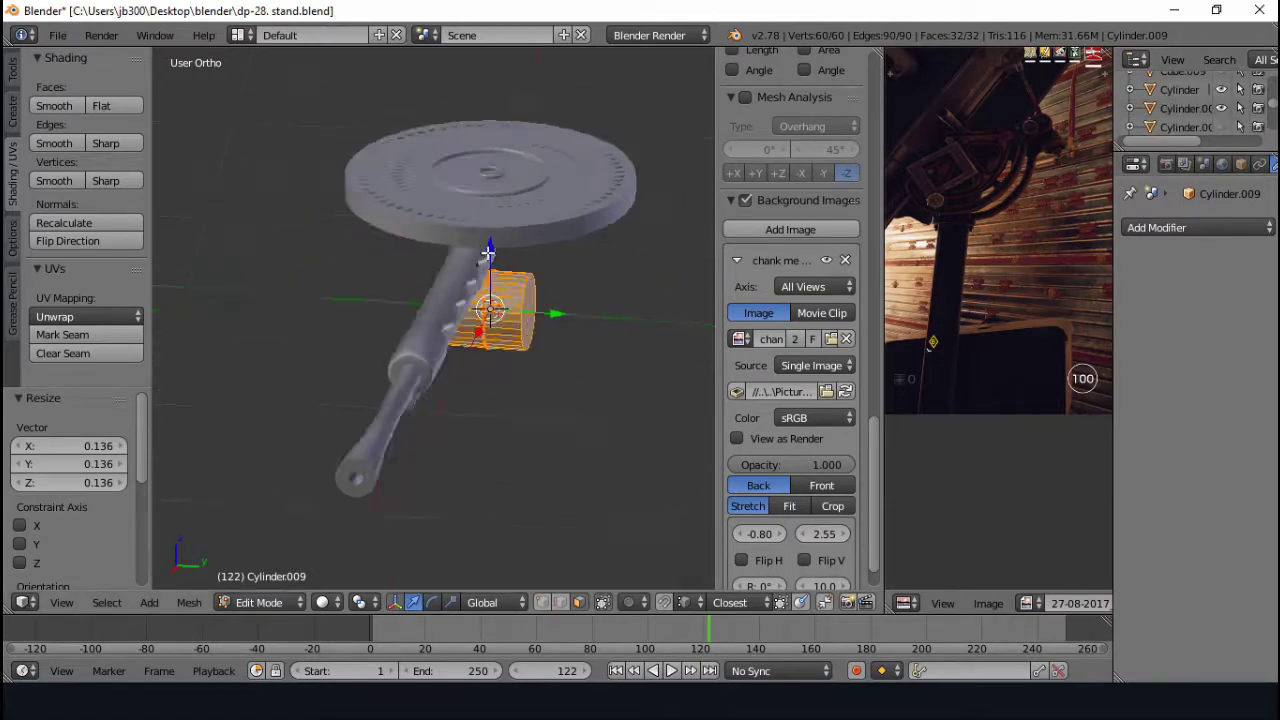
key(KP_3)
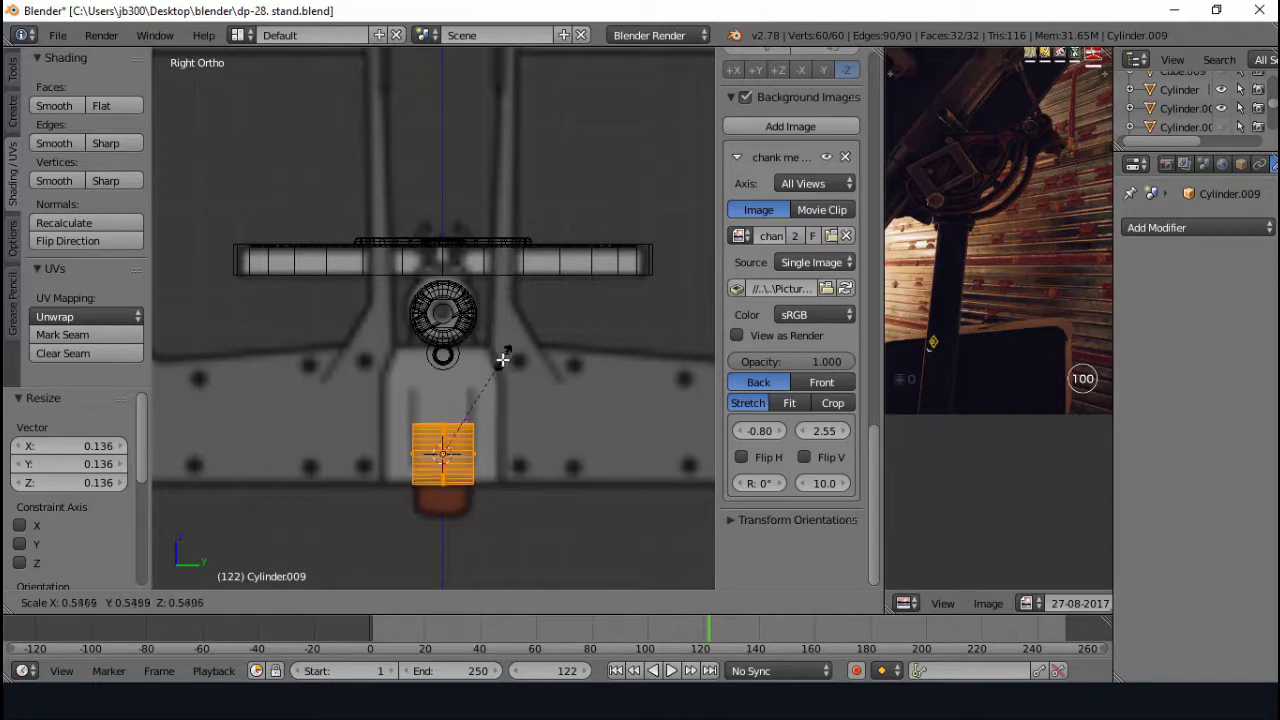
scroll(639, 350, down, 5)
- Add a new cube mesh to begin the gun shield
key(shift+a)
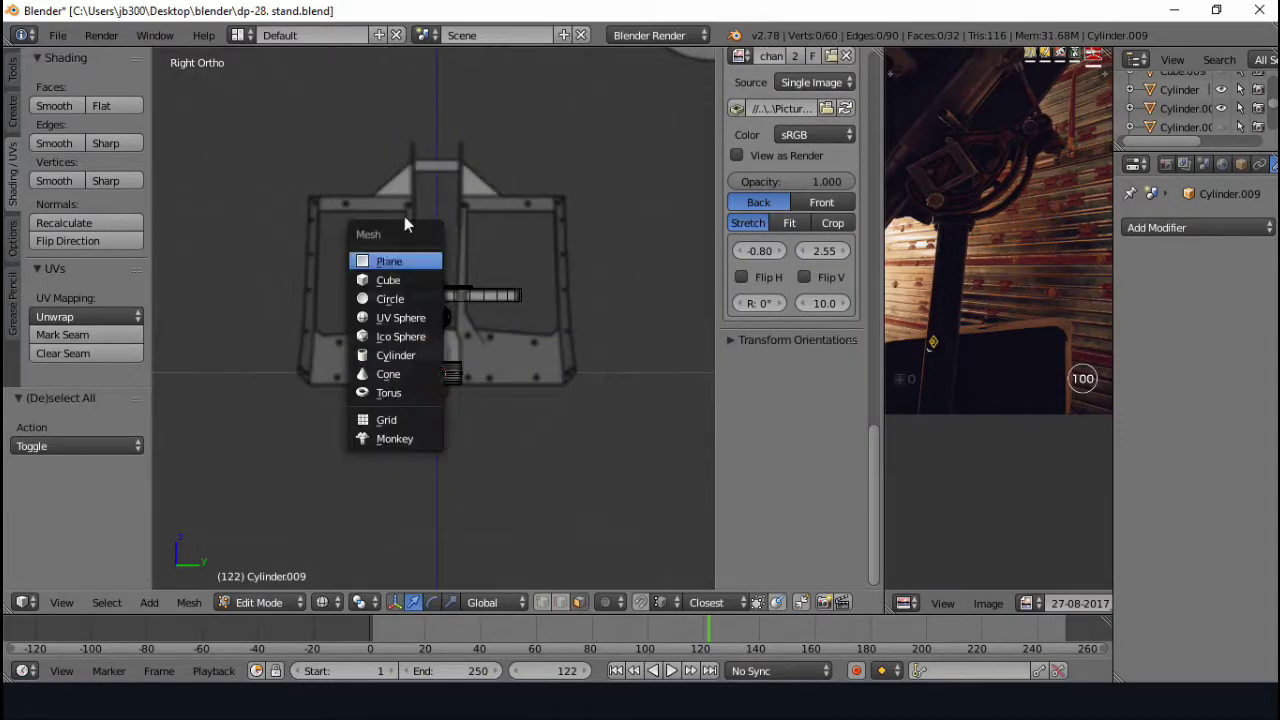
click(386, 283)
key(Tab)
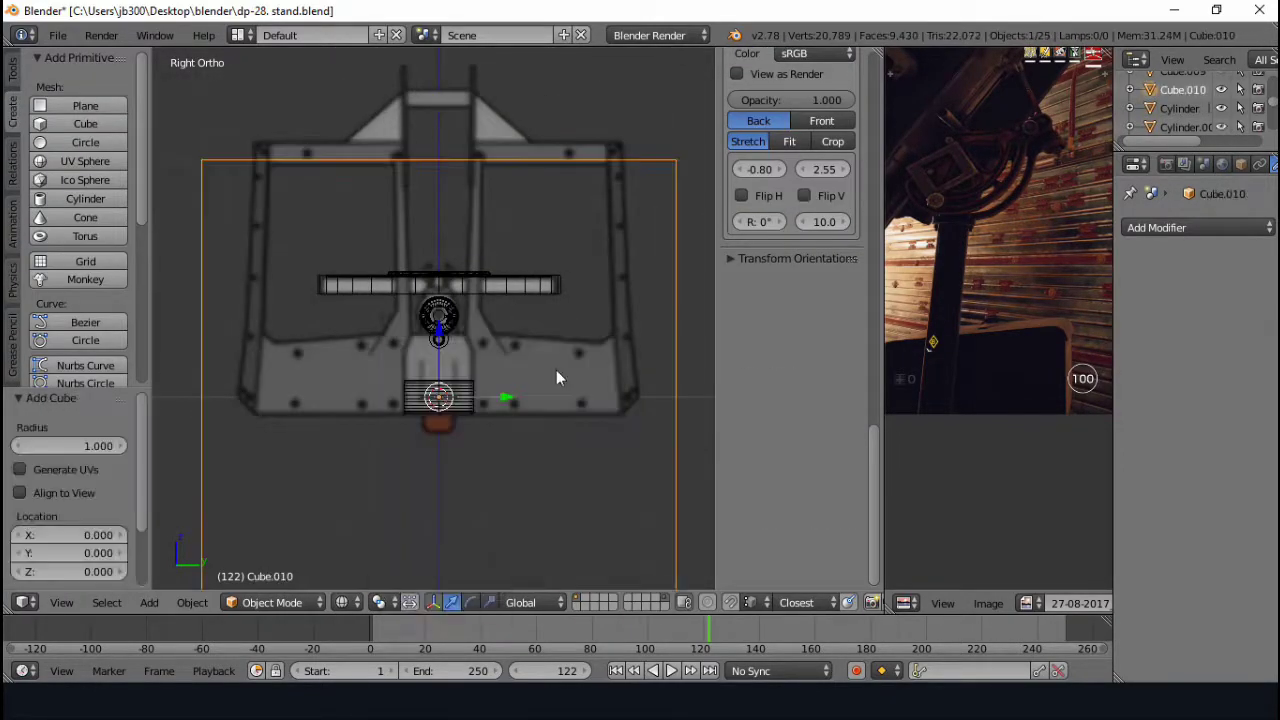
- Add a Mirror modifier to the cube, shrink it and pull a side face in to narrow the plate
click(1199, 227)
click(871, 414)
key(Tab)
key(s)
click(443, 394)
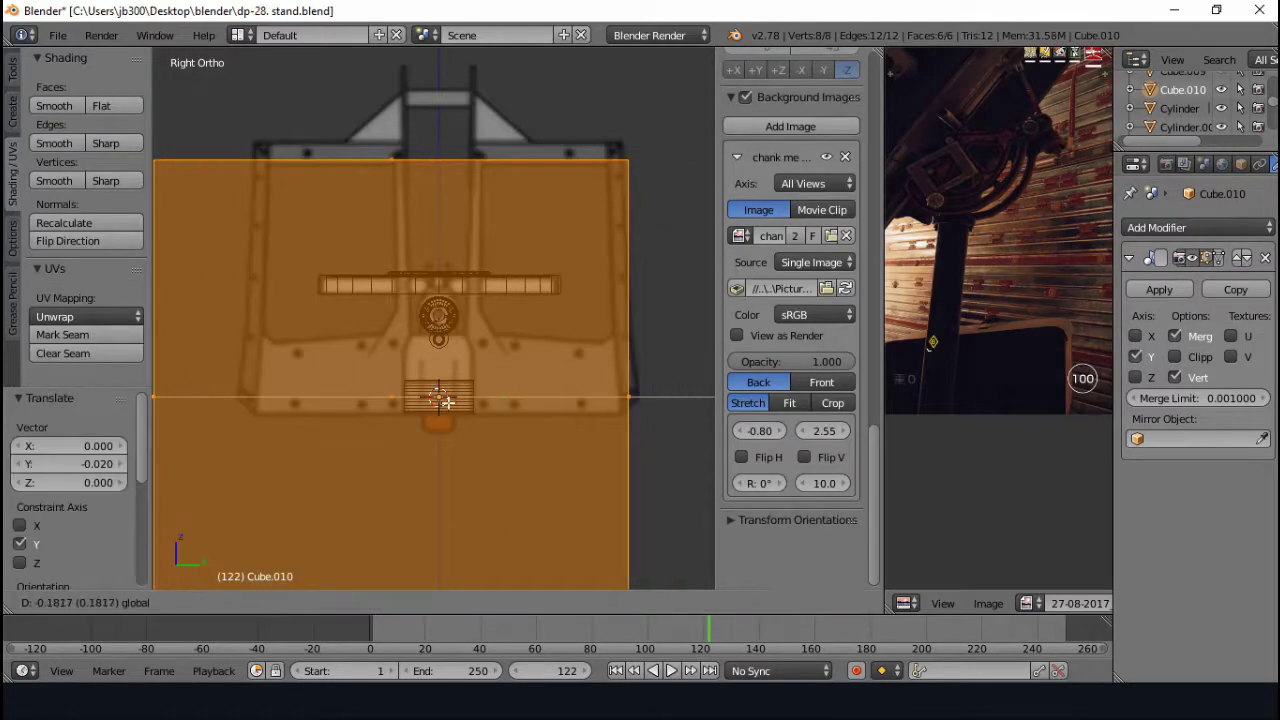
scroll(495, 374, up, 3)
right_drag(444, 350, 392, 331)
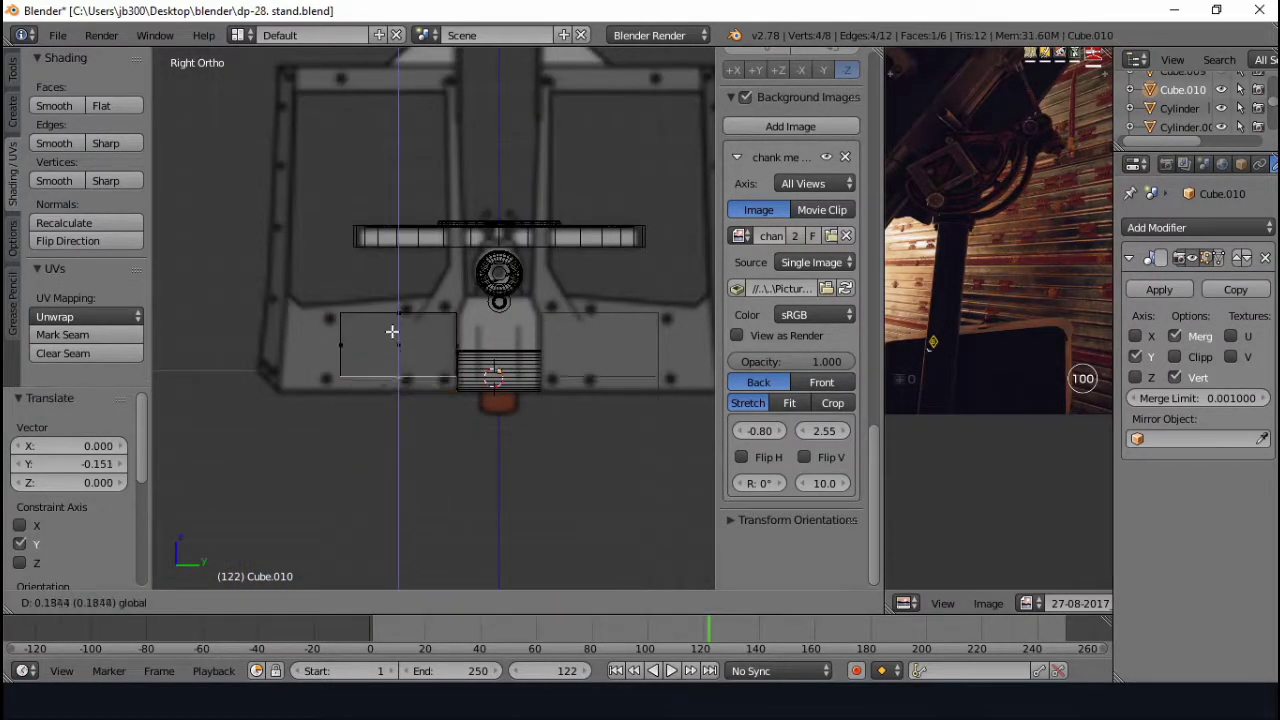
click(351, 350)
scroll(450, 380, up, 2)
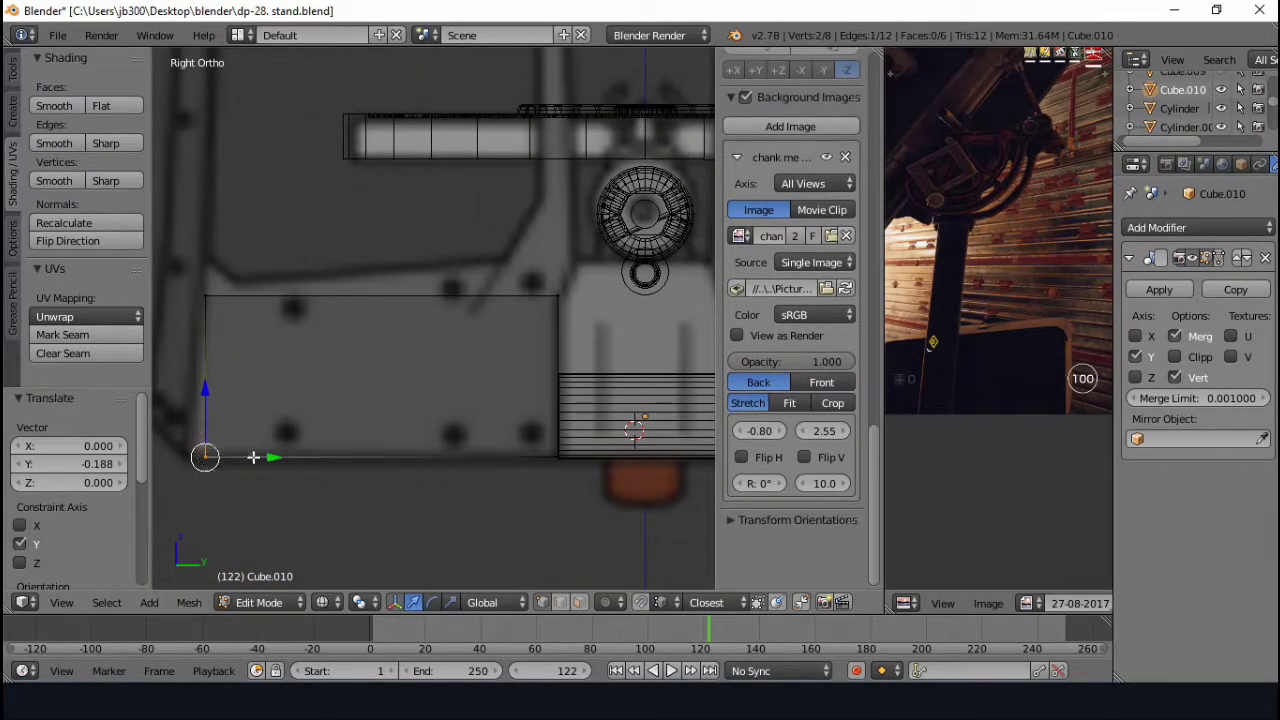
- Move the plate's top corners vertically to give it a sloped top
key(a)
right_click(212, 279)
key(g)
key(z)
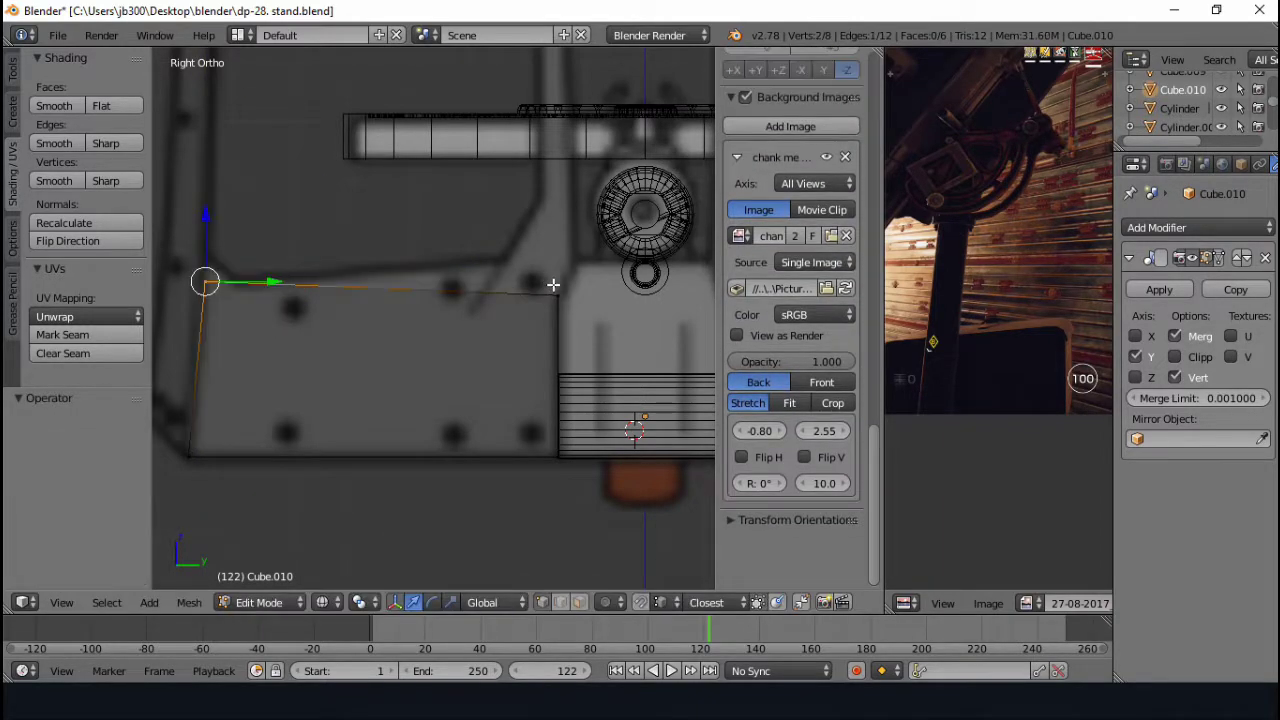
key(a)
right_click(553, 285)
key(v)
key(g)
key(z)
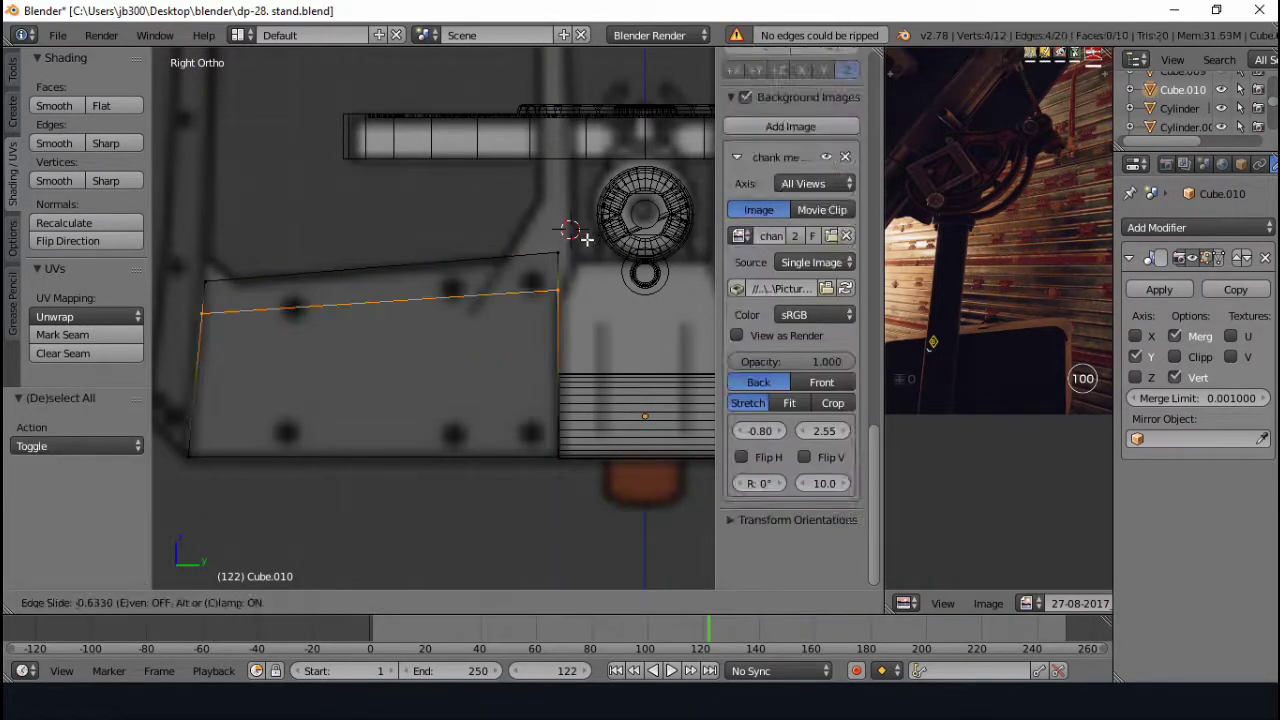
key(a)
- Add a vertical loop cut across the plate
scroll(383, 340, down, 1)
shift+middle_drag(383, 340, 442, 444)
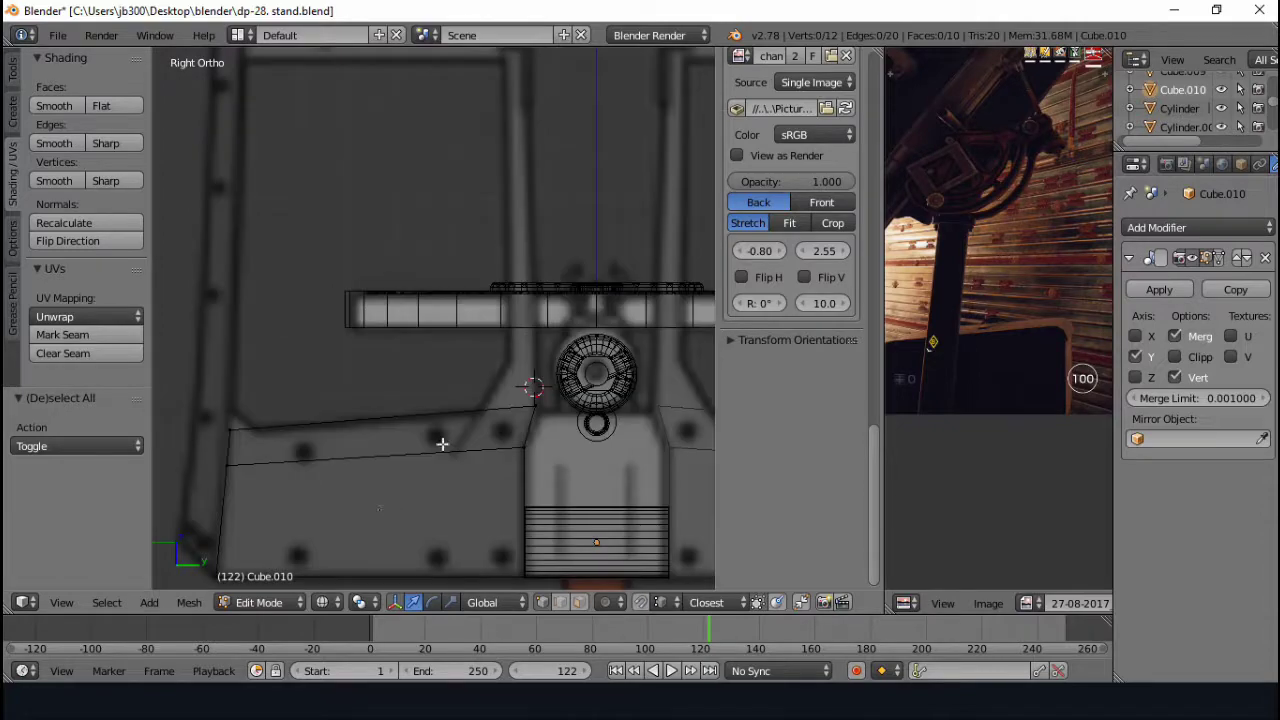
click(485, 412)
click(580, 392)
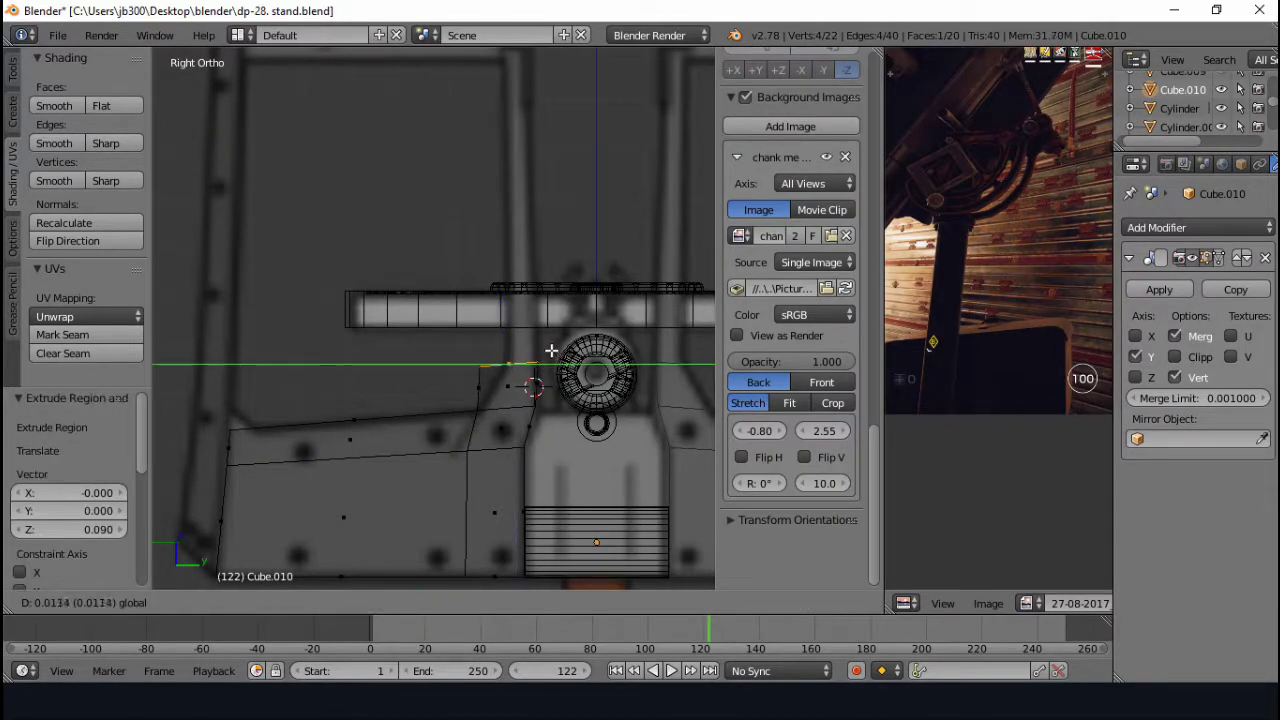
click(551, 351)
key(a)
- Extrude the plate's inner top edge upward into an upright side strut
scroll(450, 380, up, 2)
key(a)
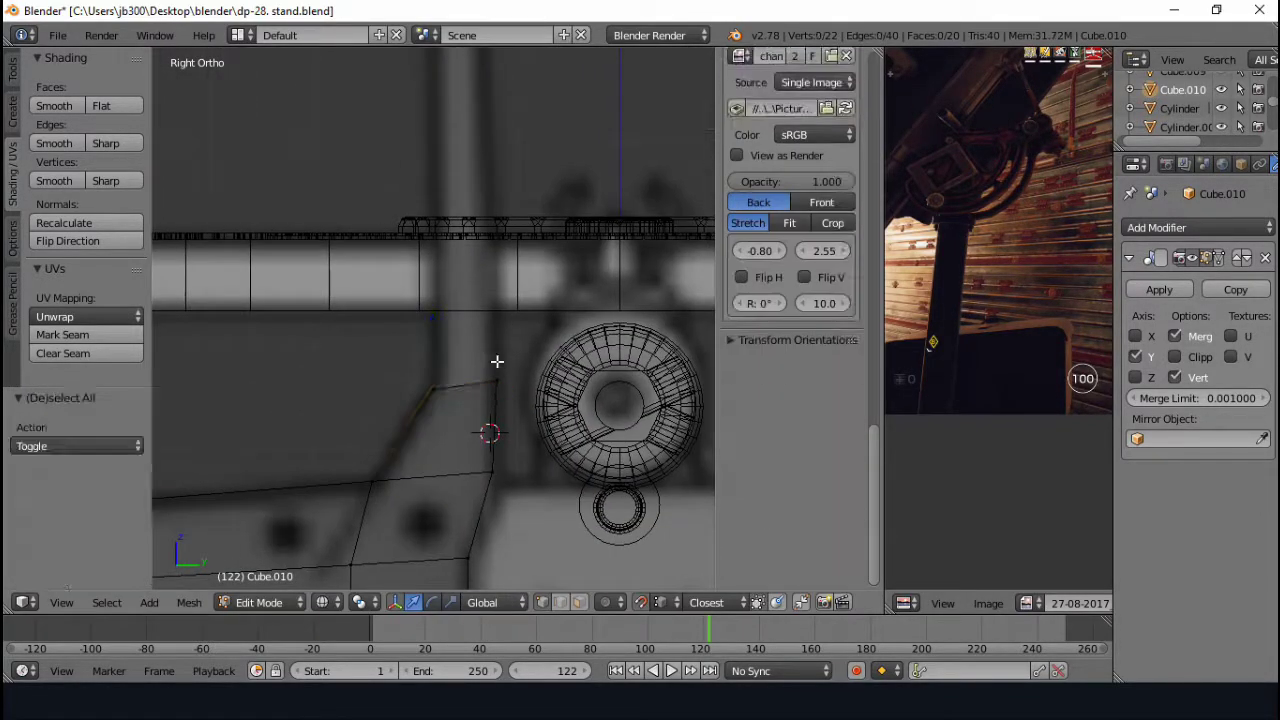
right_click(453, 390)
key(e)
scroll(484, 240, down, 5)
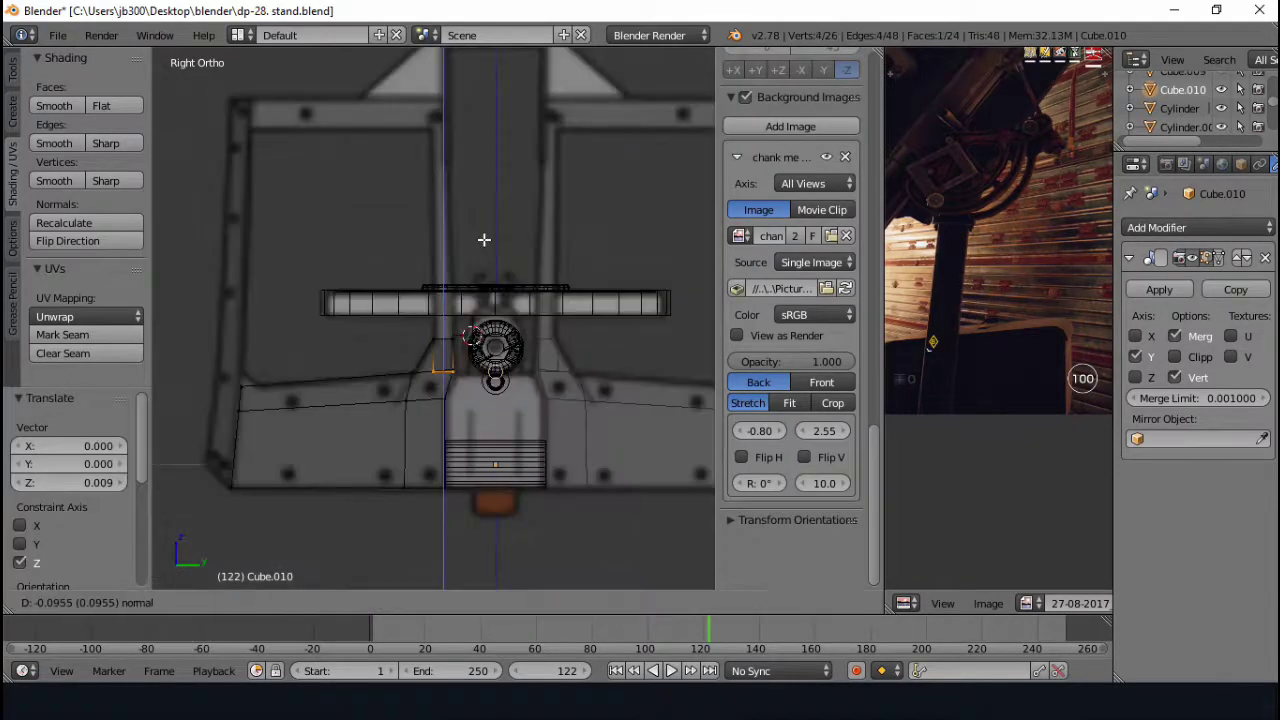
click(499, 125)
shift+middle_drag(482, 437, 577, 607)
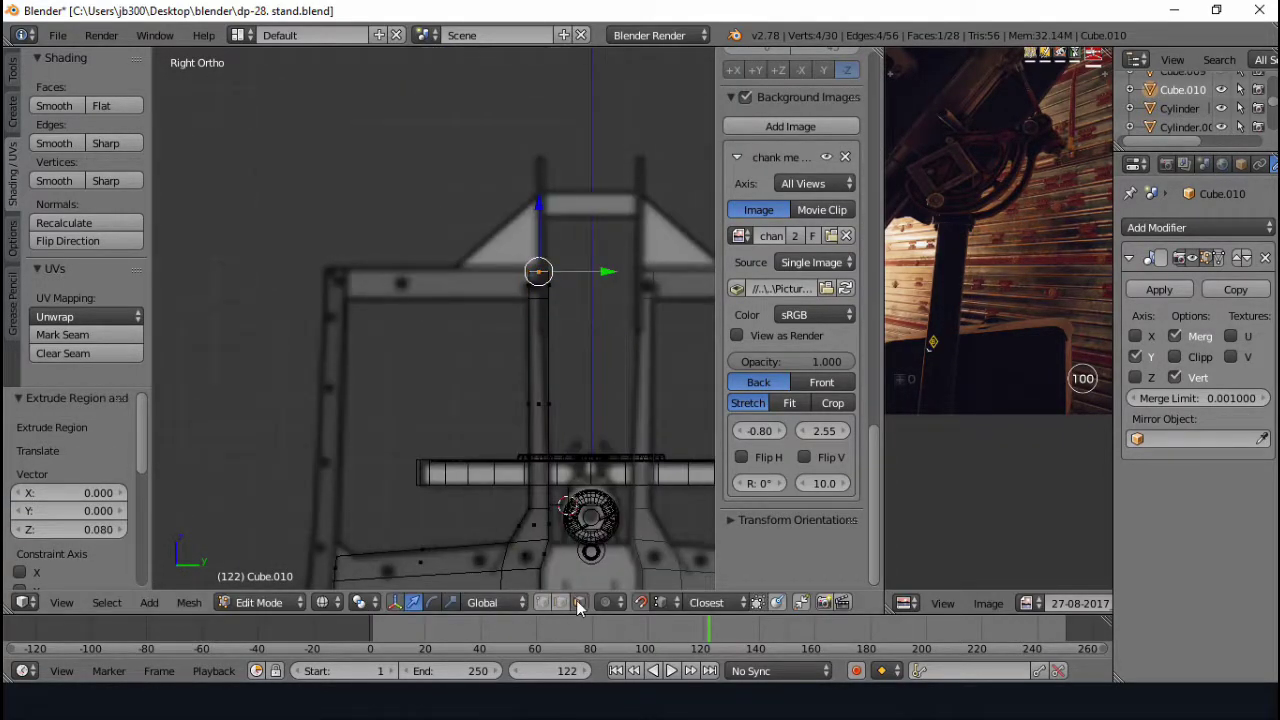
- Scale the shield mesh along X and flatten its thickness, then bring up the shield drawing
mouse_move(414, 297)
middle_down()
mouse_move(386, 360)
mouse_move(586, 283)
middle_up()
key(a)
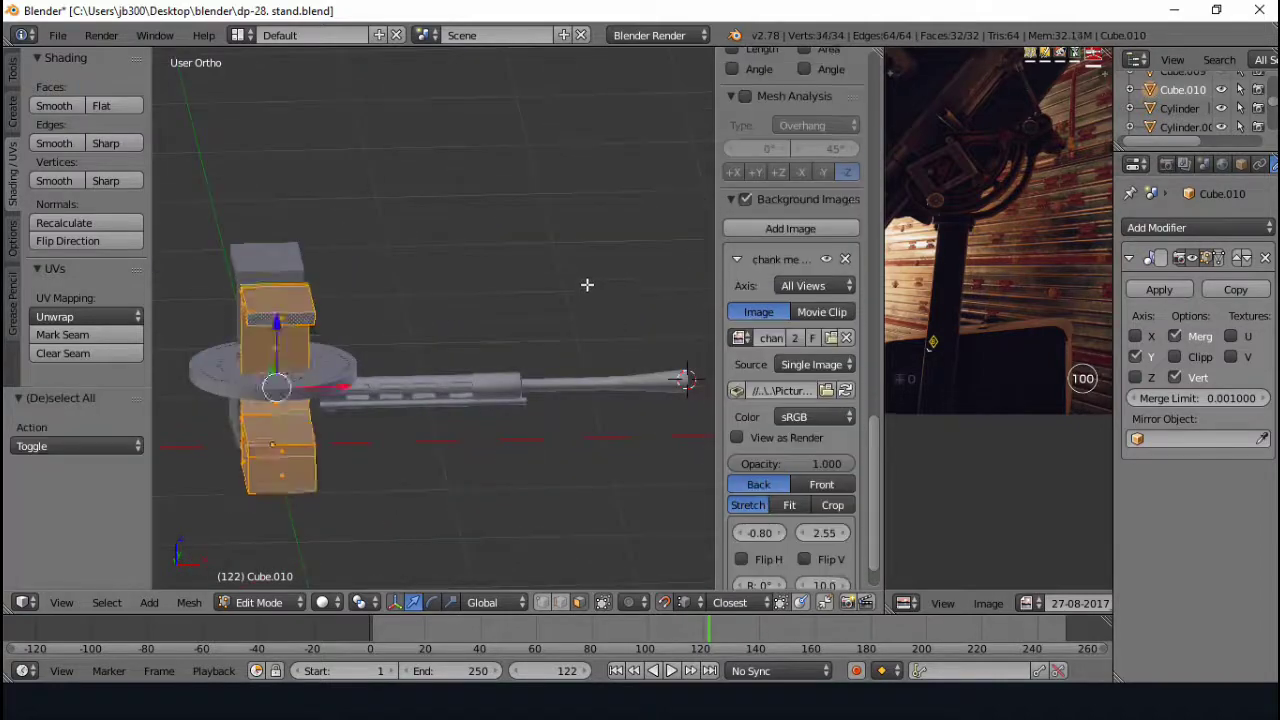
key(s)
key(x)
key(Escape)
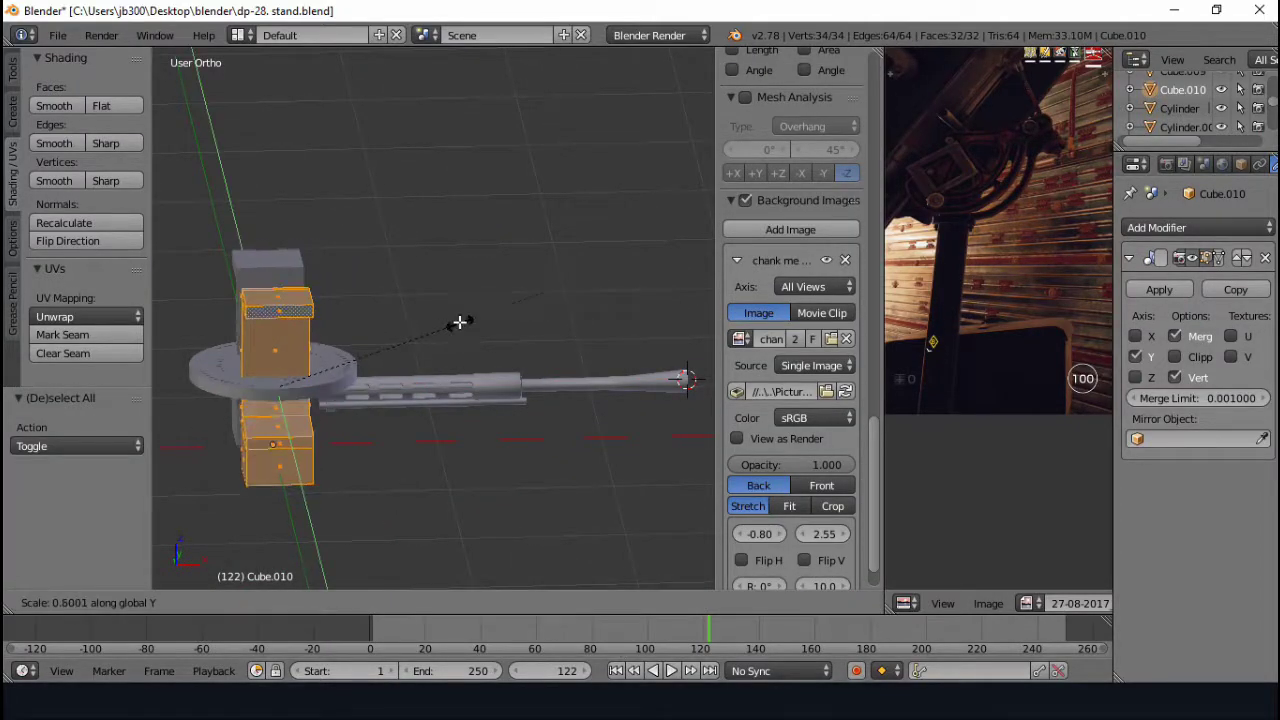
middle_drag(371, 335, 420, 420)
click(432, 706)
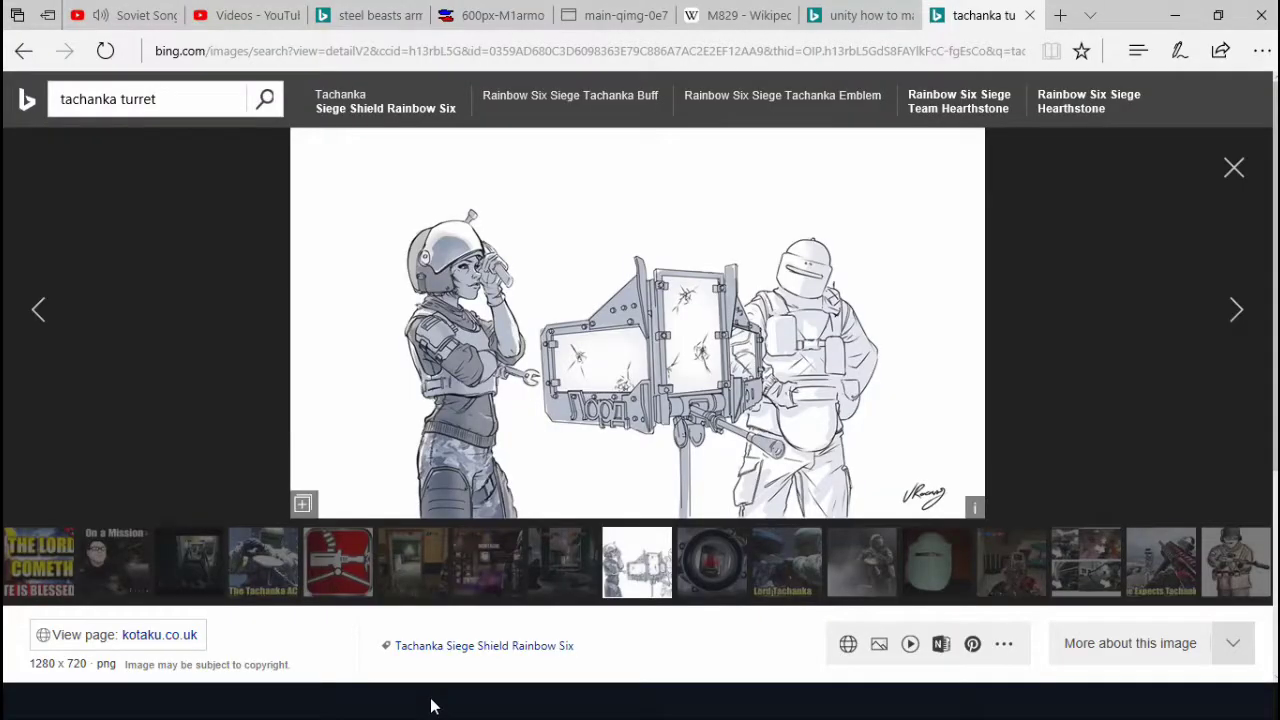
key(KP_3)
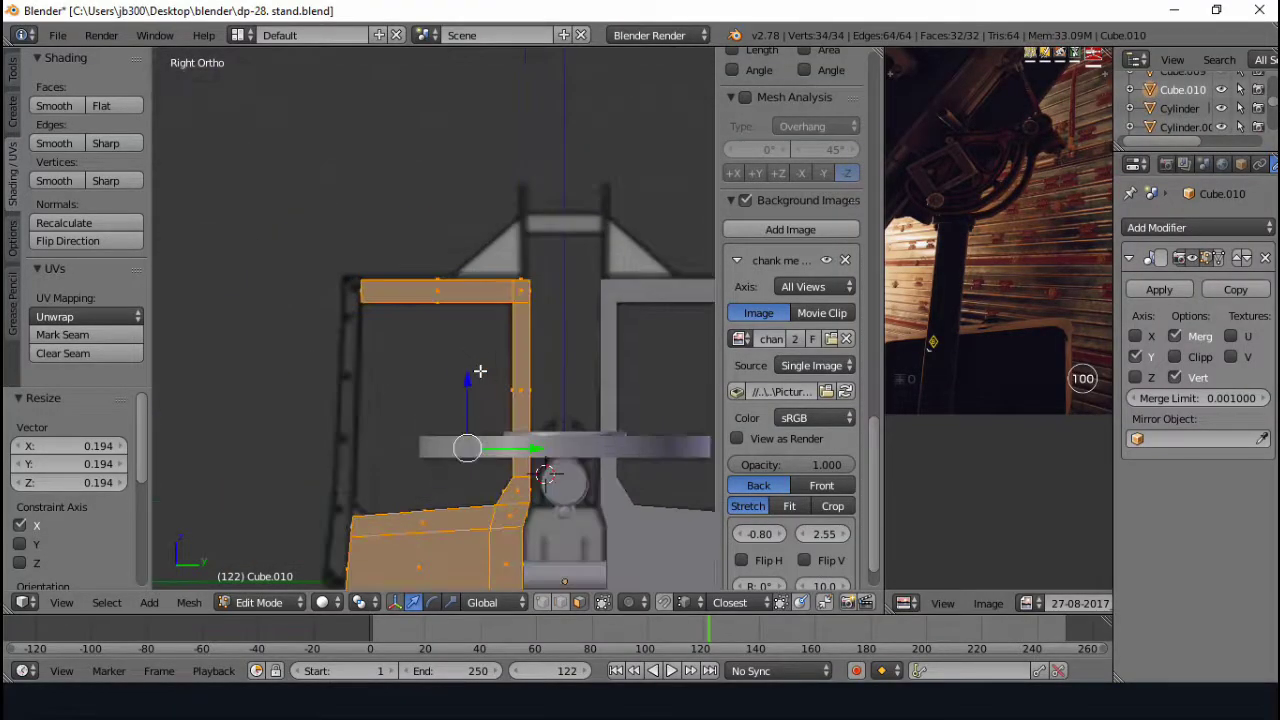
shift+middle_drag(500, 357, 525, 181)
click(432, 700)
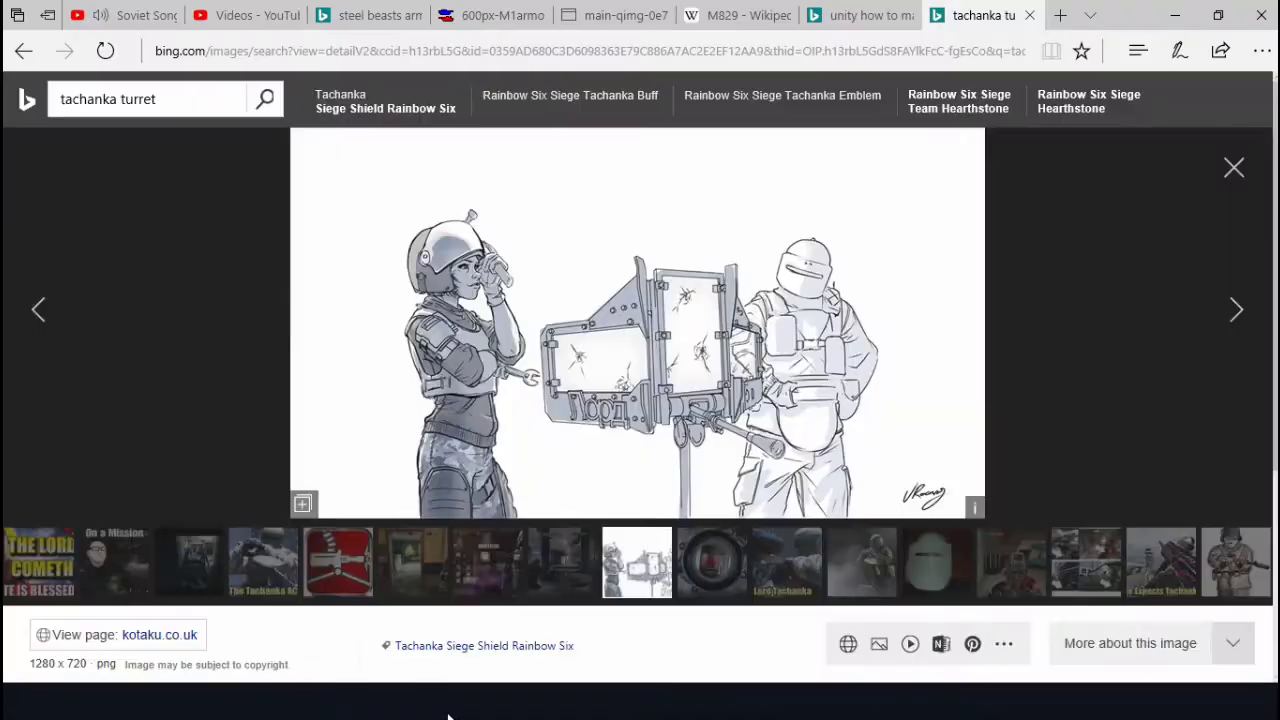
click(450, 693)
click(434, 708)
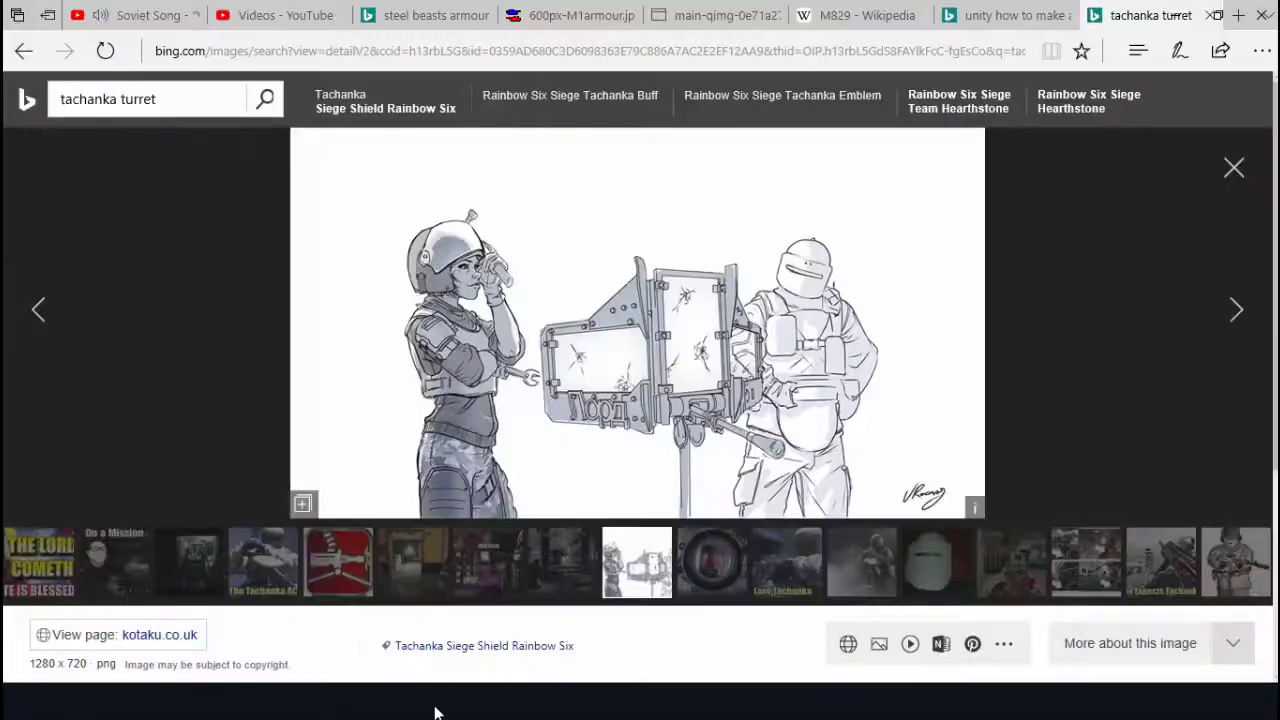
click(434, 708)
key(a)
key(ctrl+r)
click(455, 365)
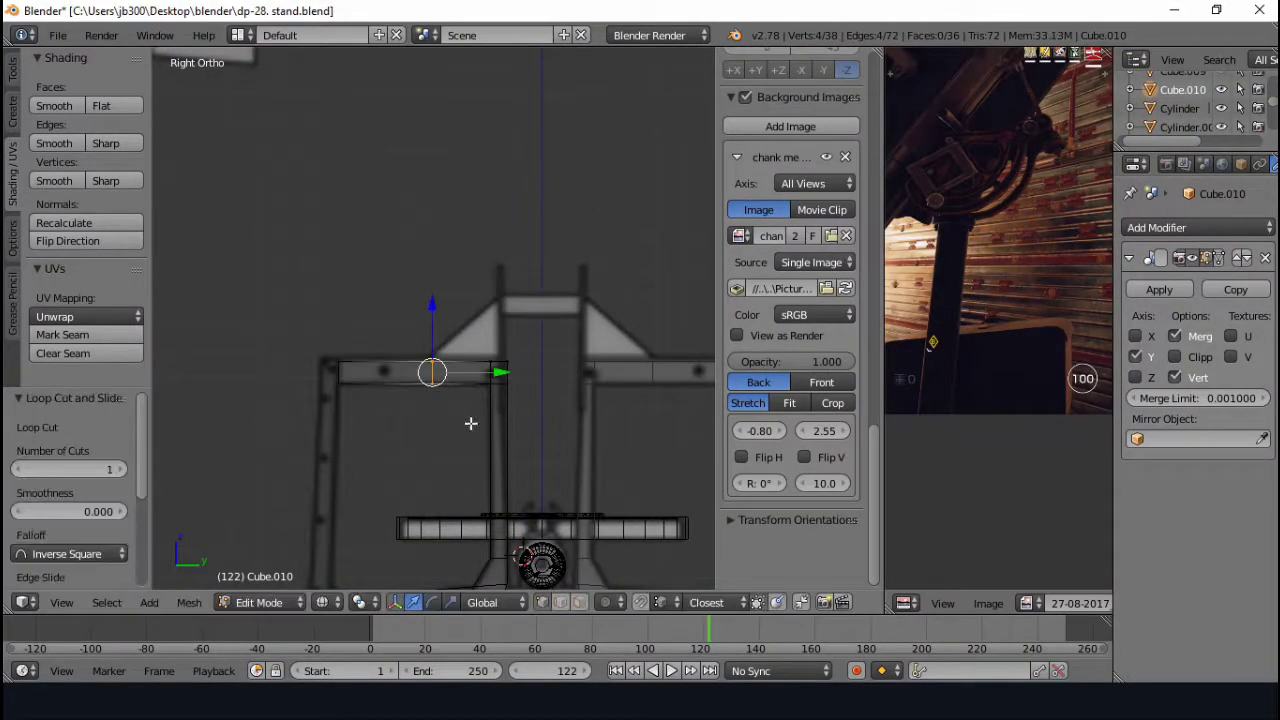
- Raise a face on the shield frame's top bar vertically
key(a)
right_click(497, 370)
key(g)
key(z)
key(a)
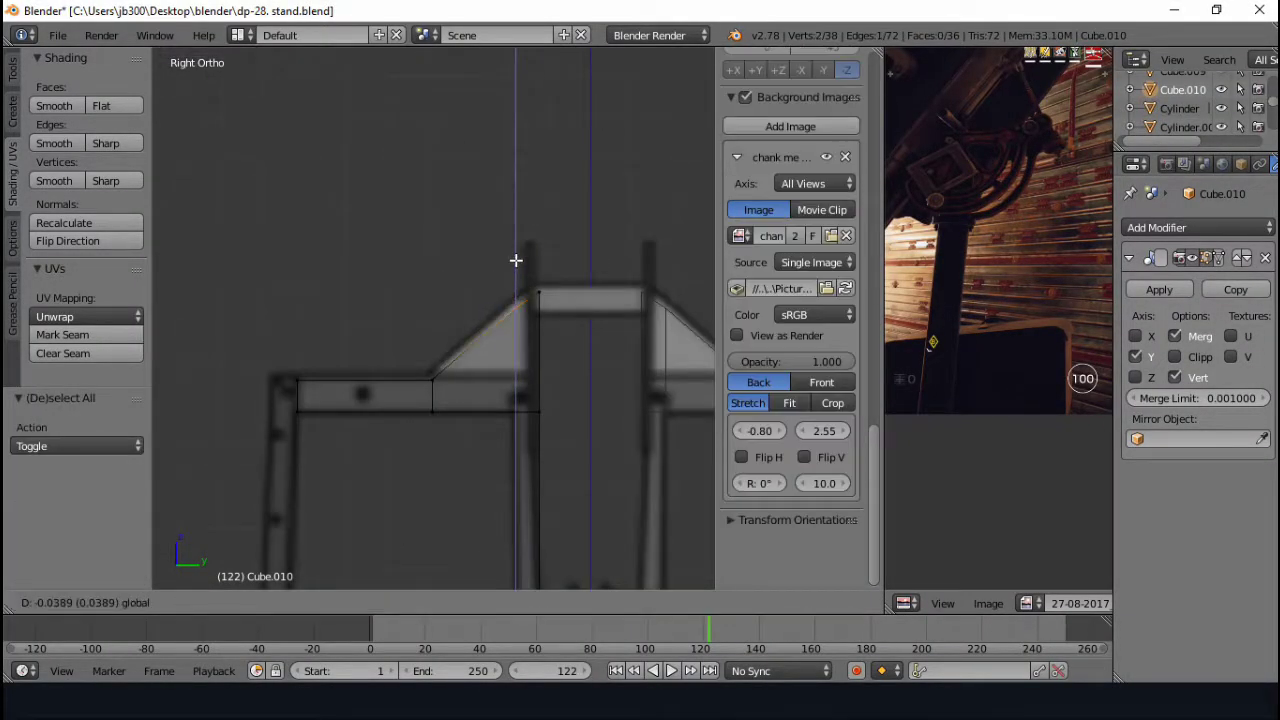
scroll(510, 265, down, 3)
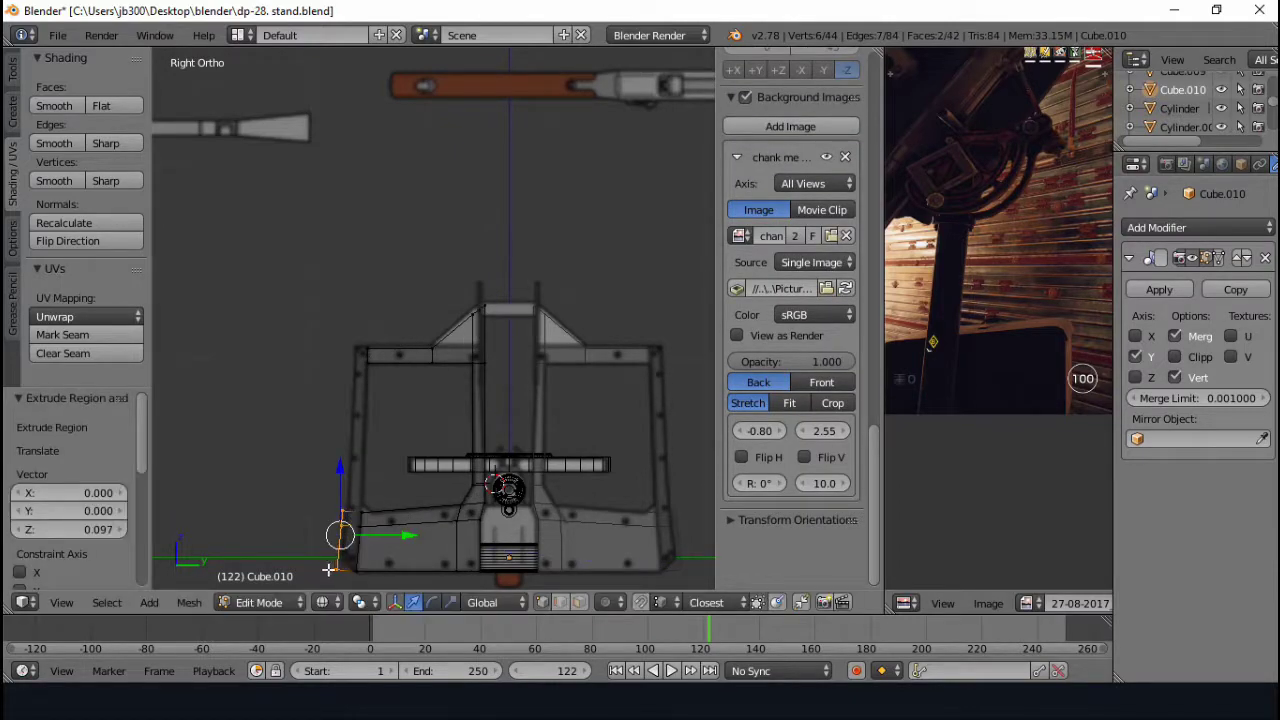
scroll(328, 569, up, 5)
- Reshape the frame's lower-left corner by moving its edge, then return to Object Mode
right_click(414, 500)
key(g)
click(469, 466)
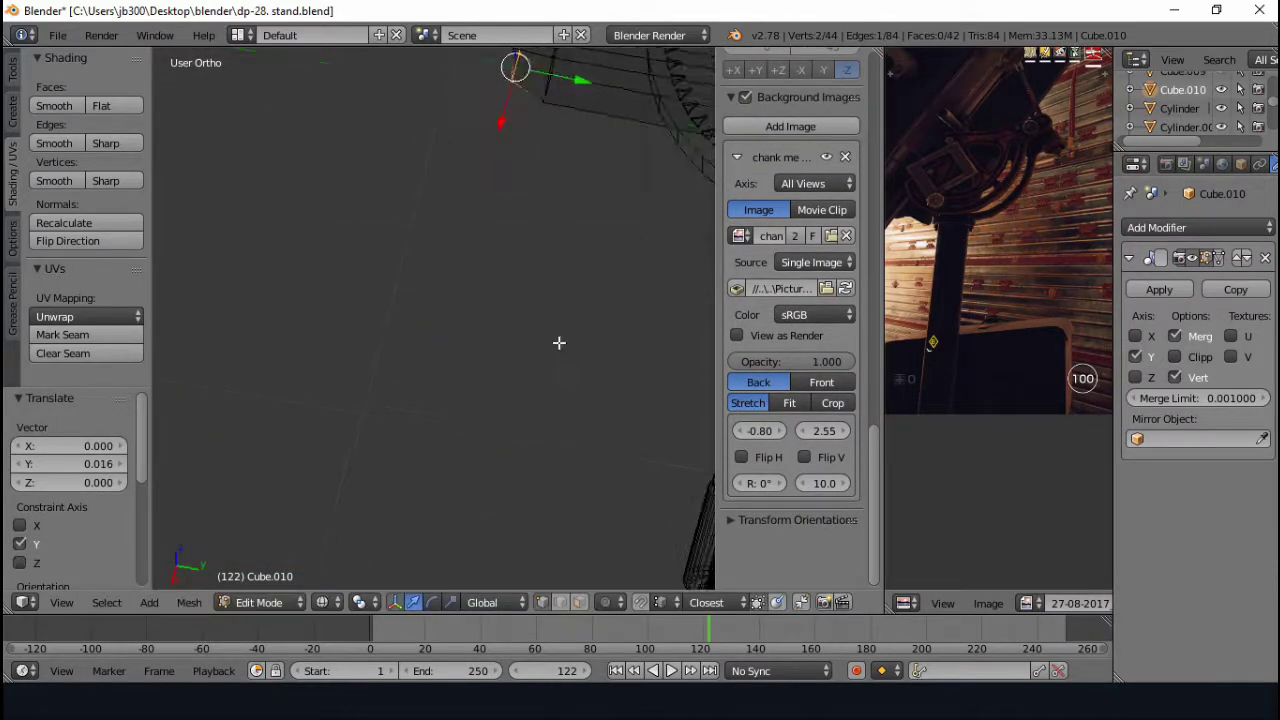
shift+middle_drag(560, 343, 406, 389)
key(a)
right_click(420, 489)
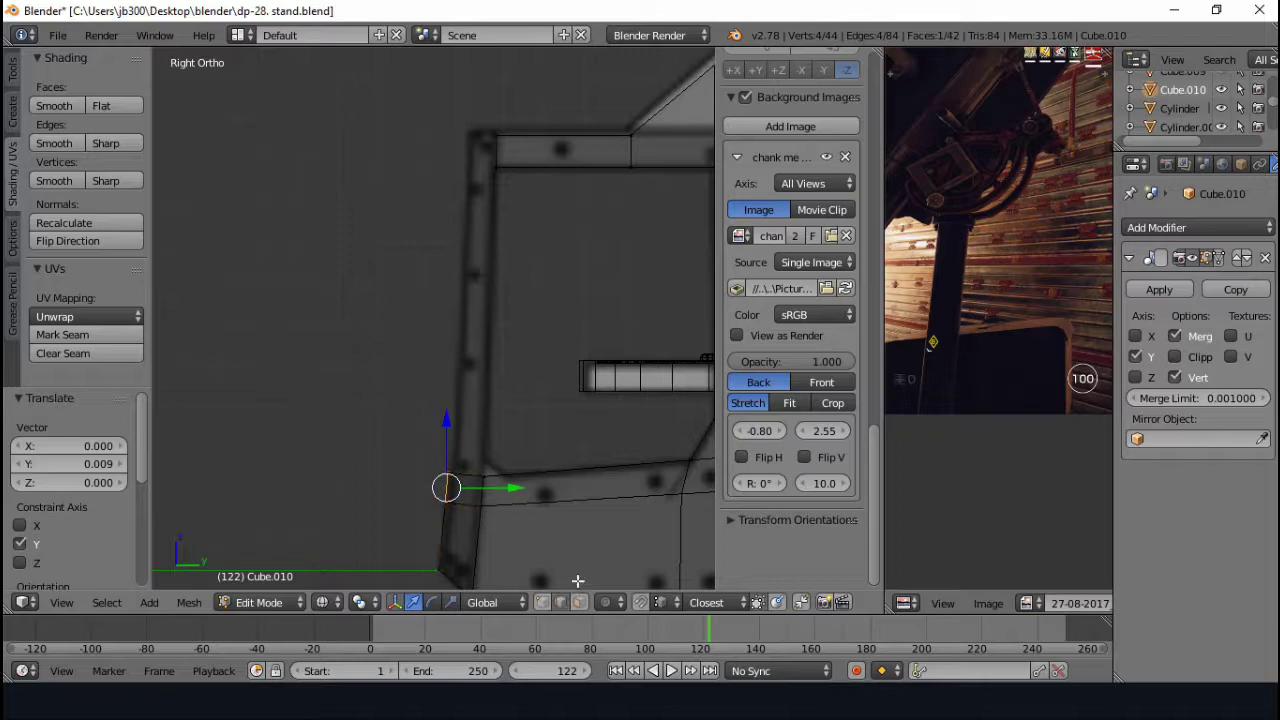
key(Tab)
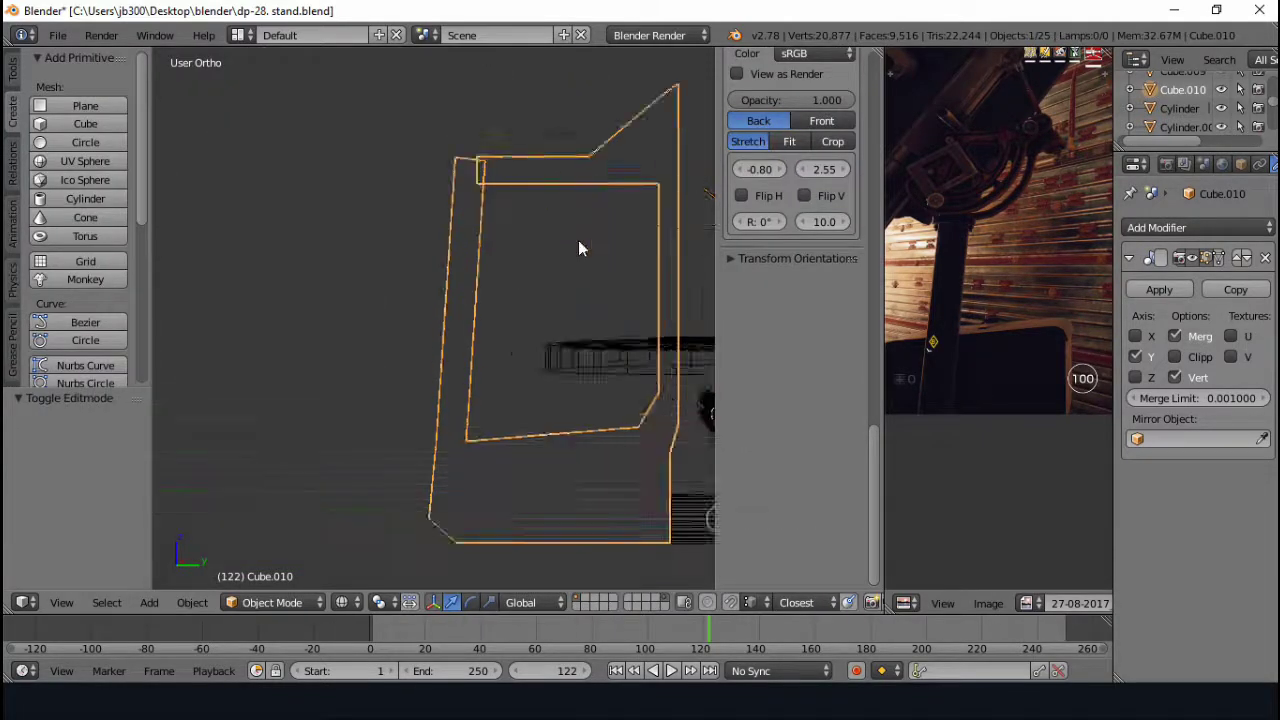
middle_drag(580, 246, 533, 330)
scroll(533, 338, down, 4)
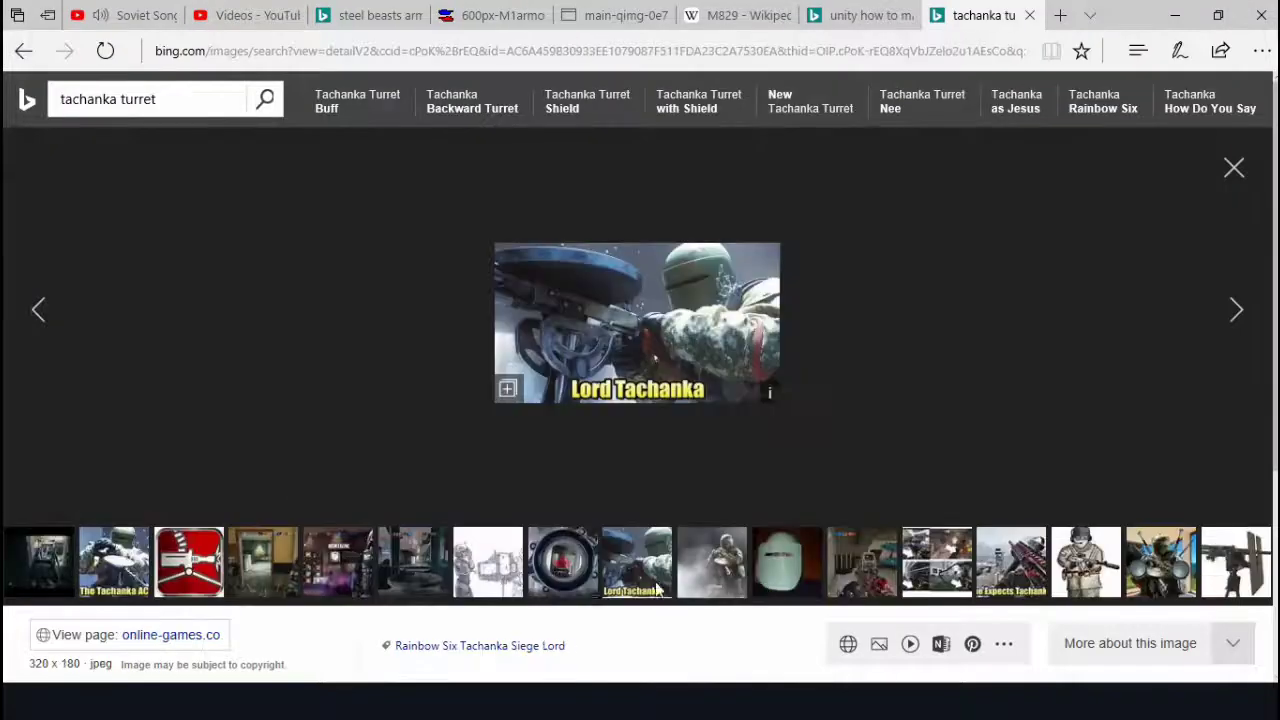
- Step through the Bing 'tachanka turret' images until the Tachanka shield drawing is open
click(1236, 562)
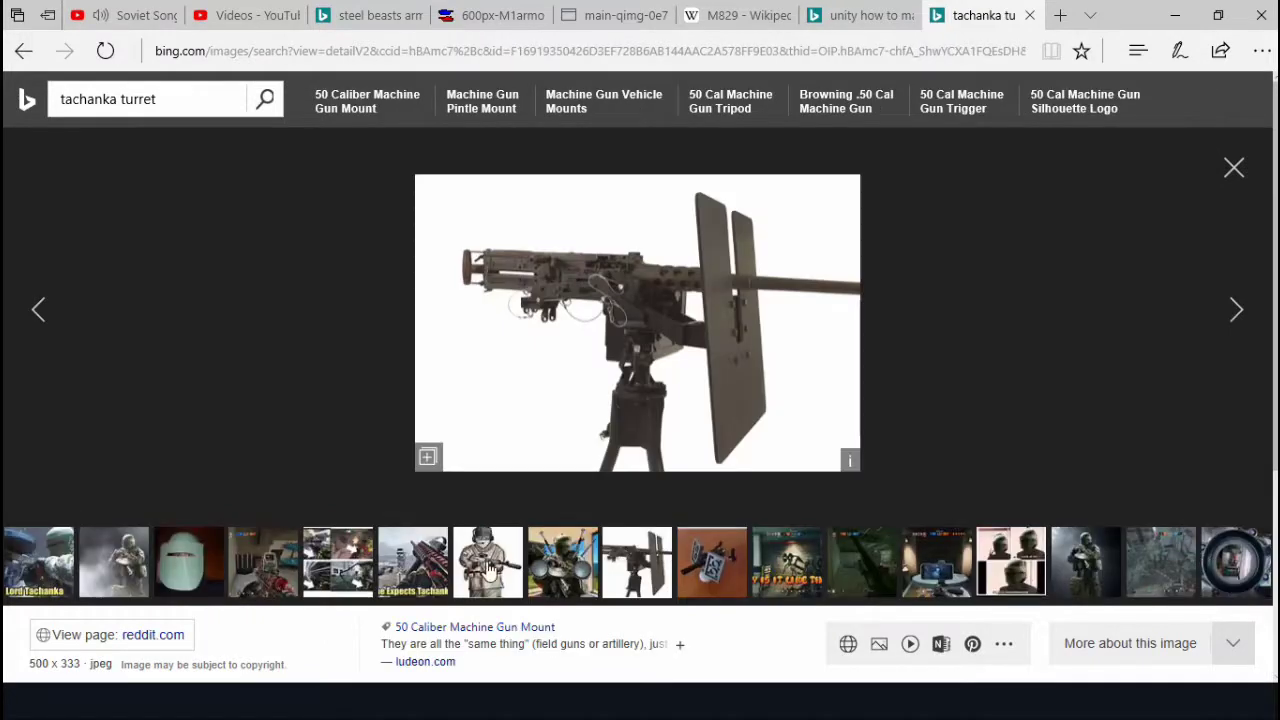
click(38, 562)
click(928, 553)
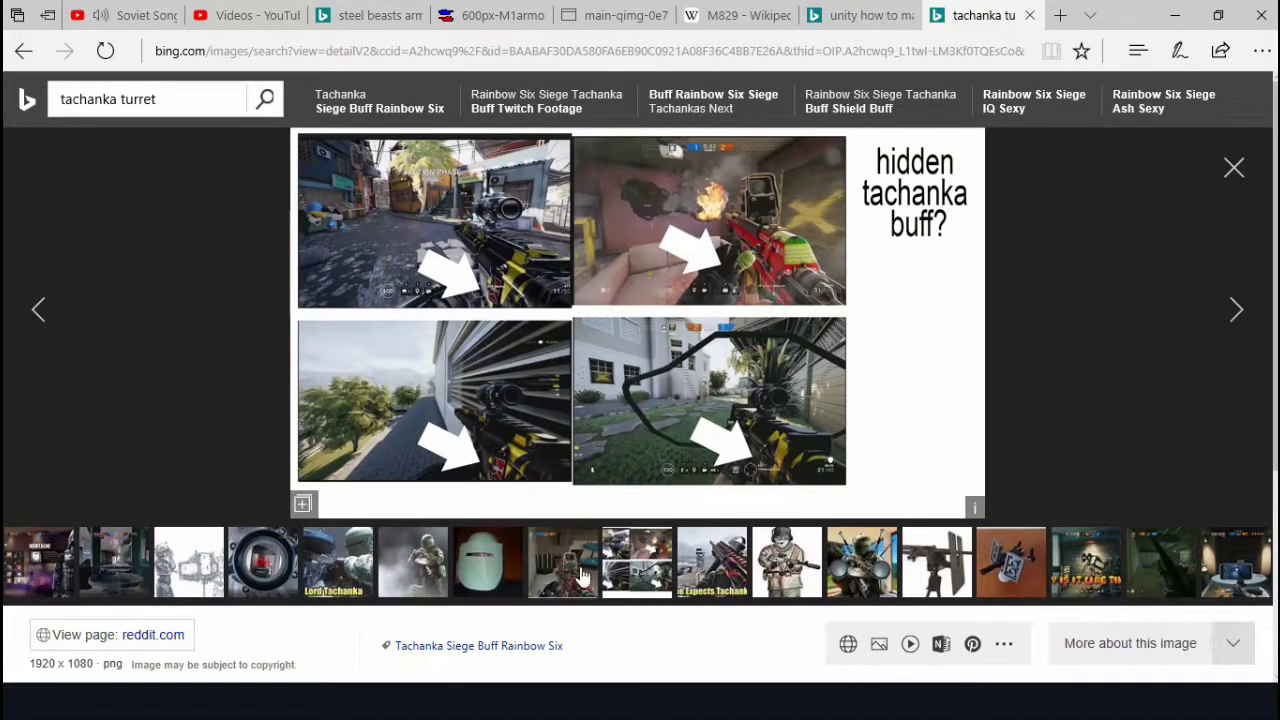
click(662, 590)
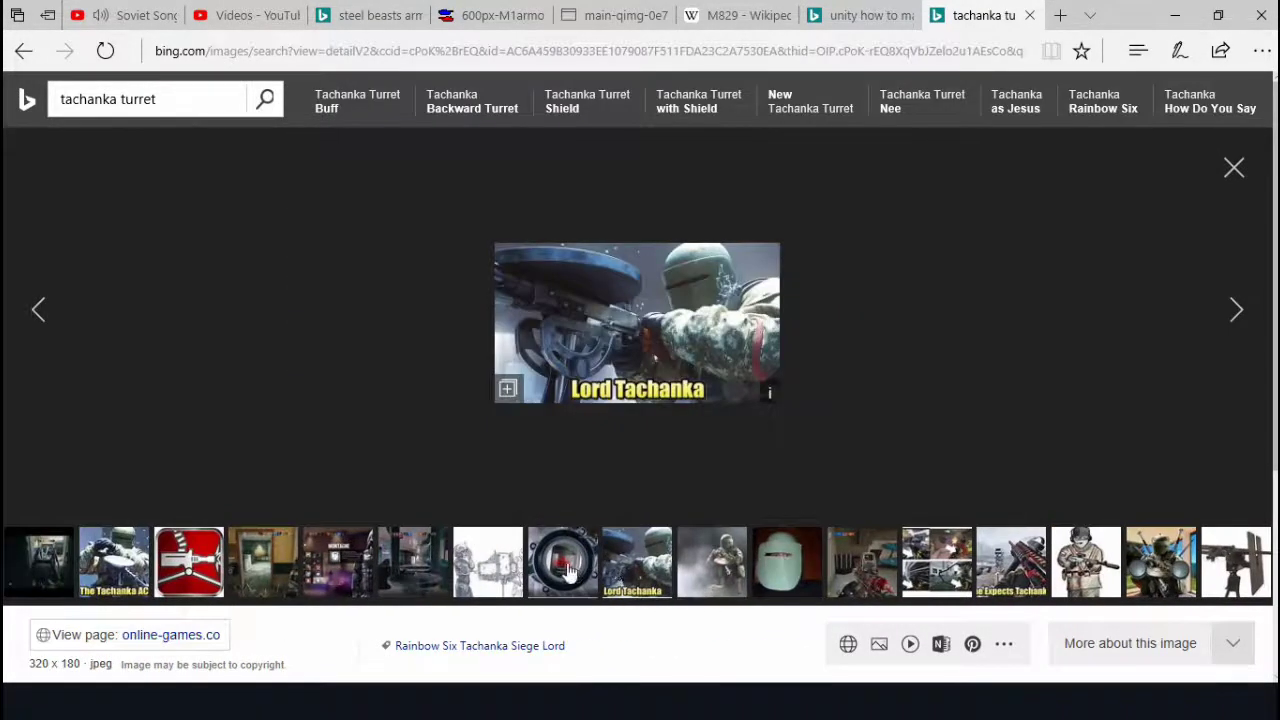
click(520, 565)
click(503, 557)
click(490, 560)
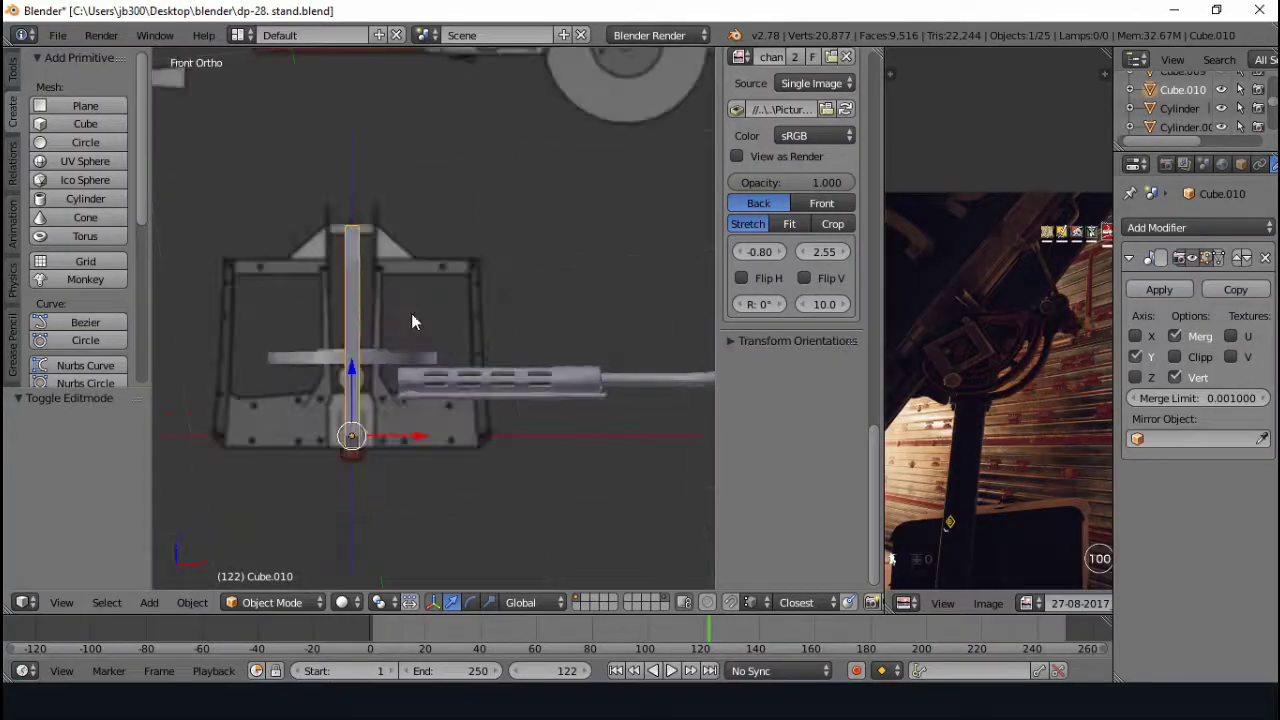
- Select the whole left shield plate and slide it along the X axis
key(Tab)
key(a)
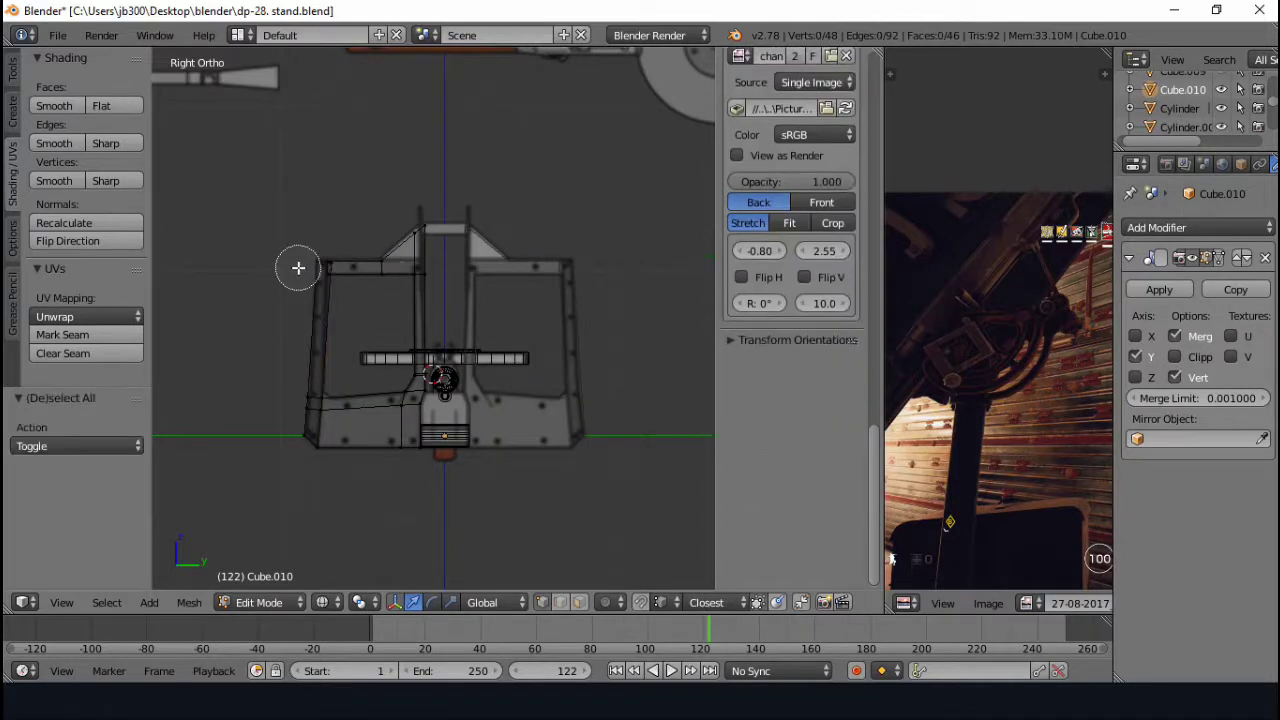
middle_drag(314, 214, 466, 263)
key(l)
key(g)
key(x)
click(480, 368)
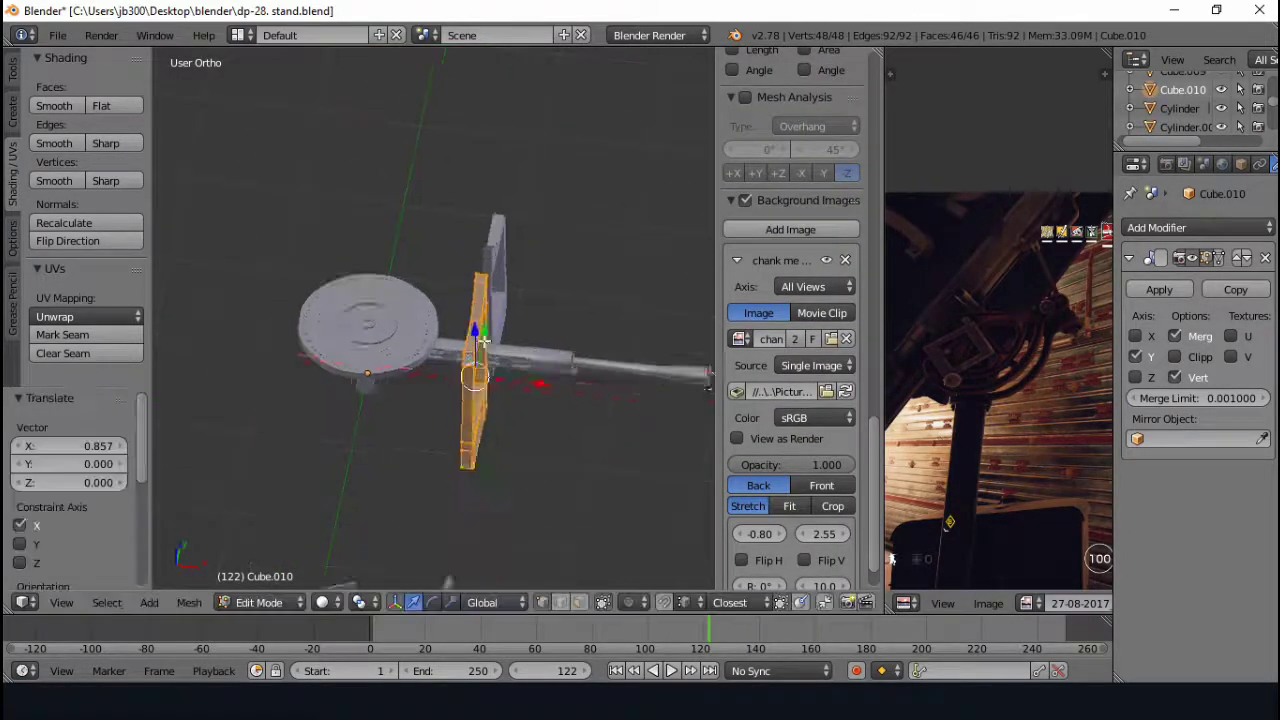
middle_drag(480, 368, 592, 205)
key(KP_1)
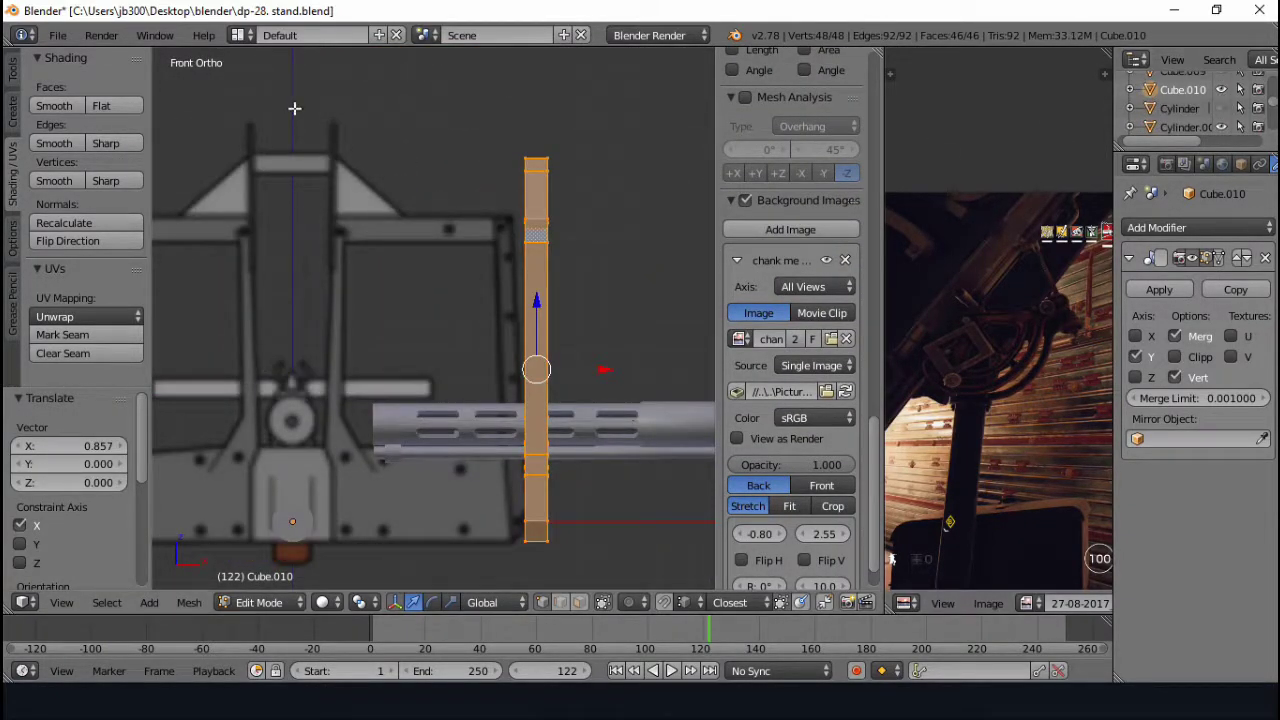
key(KP_3)
- Rip the frame's top corner vertex loose and move it upward
right_click(256, 222)
key(v)
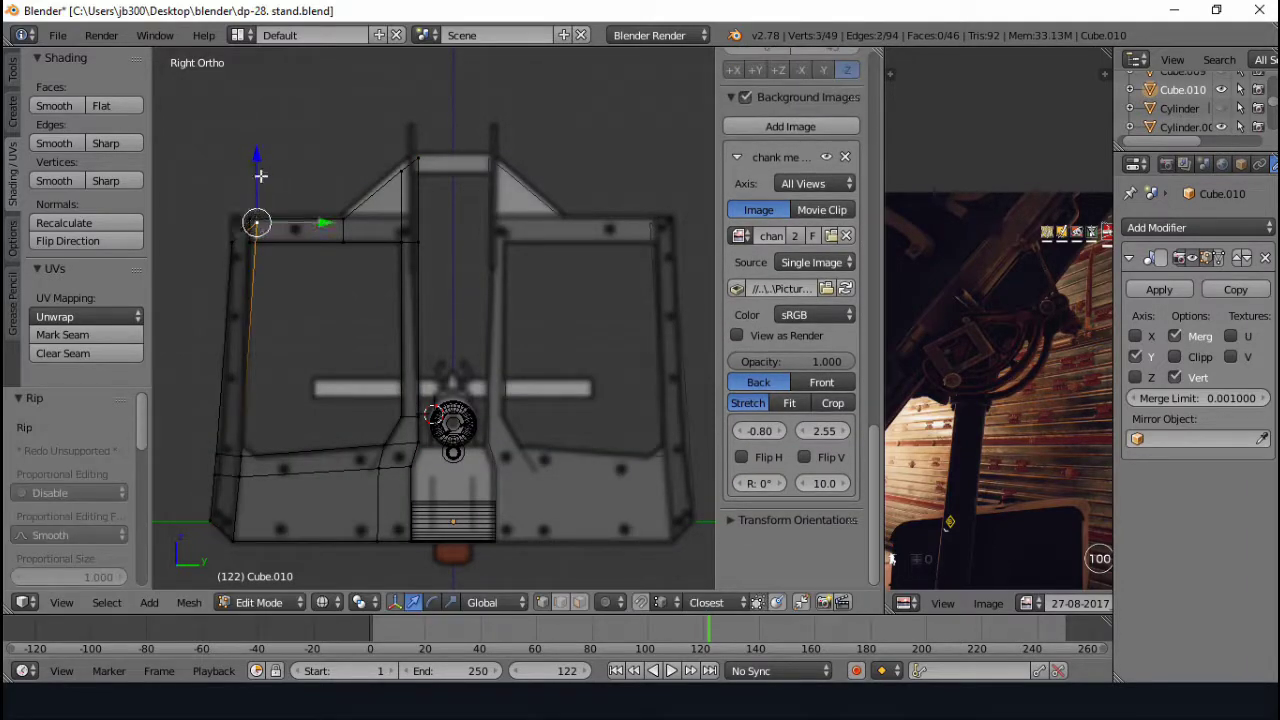
click(257, 166)
key(a)
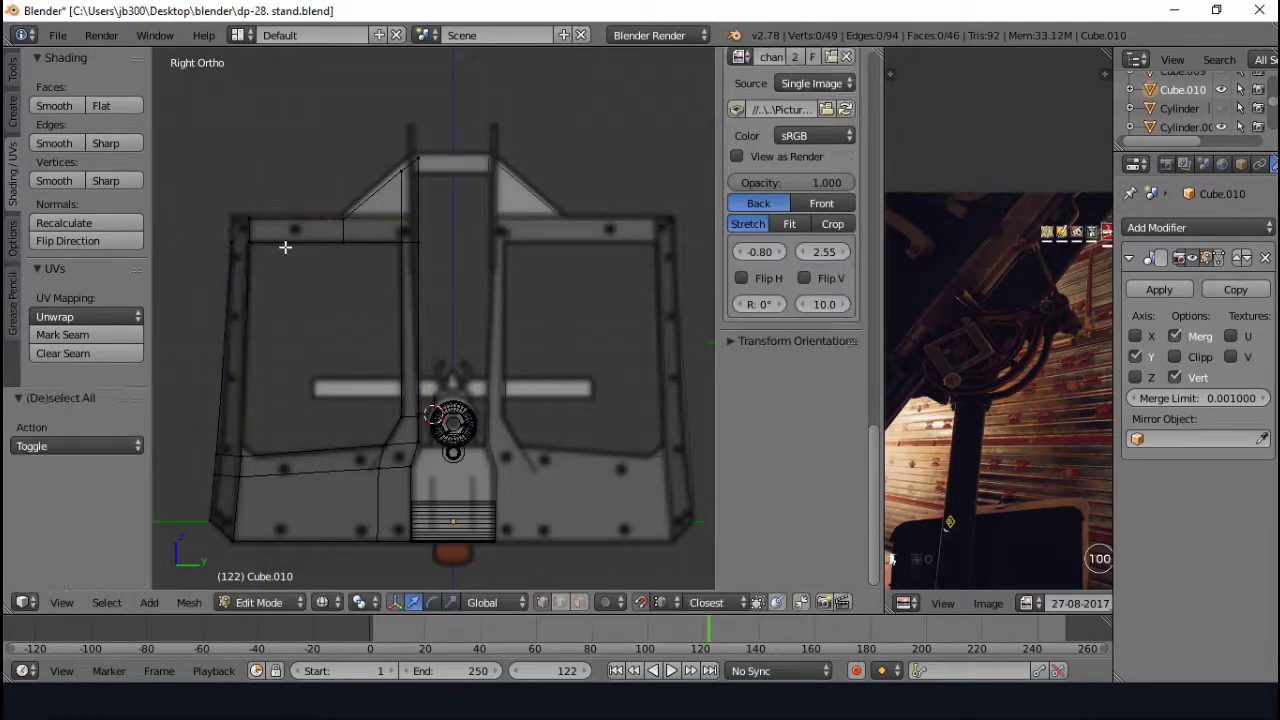
scroll(334, 249, up, 3)
right_click(281, 520)
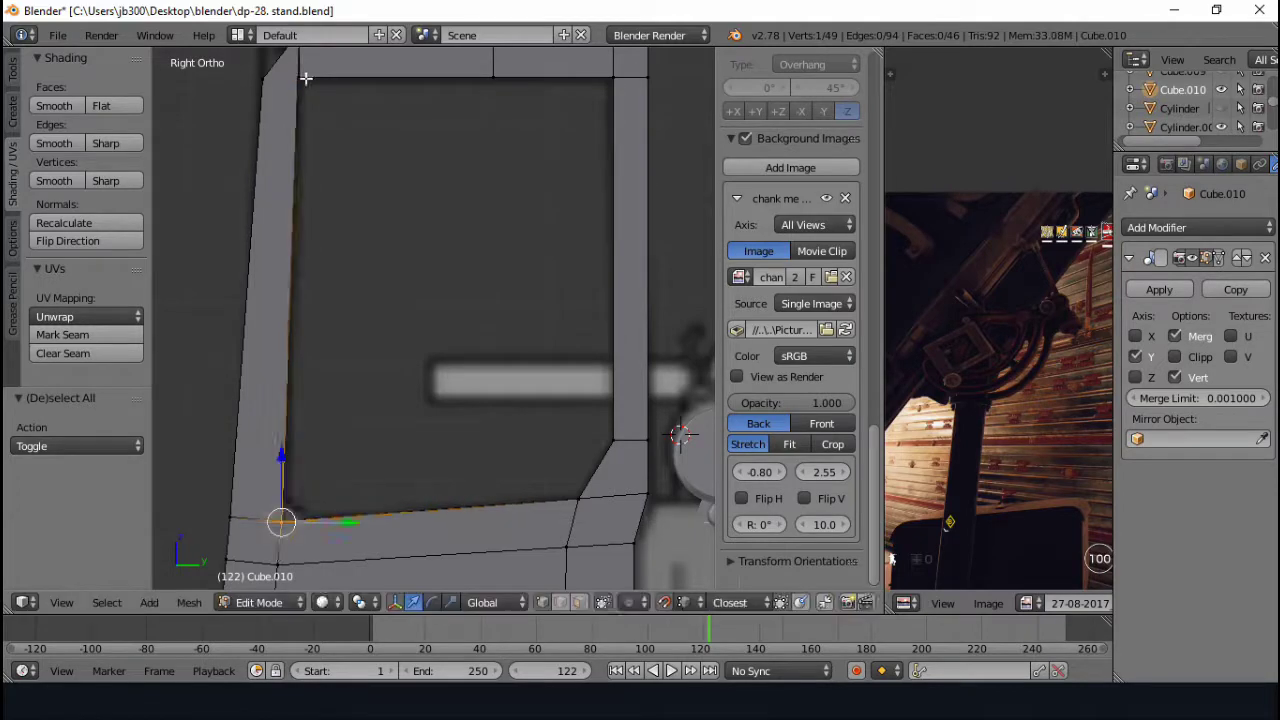
key(z)
key(a)
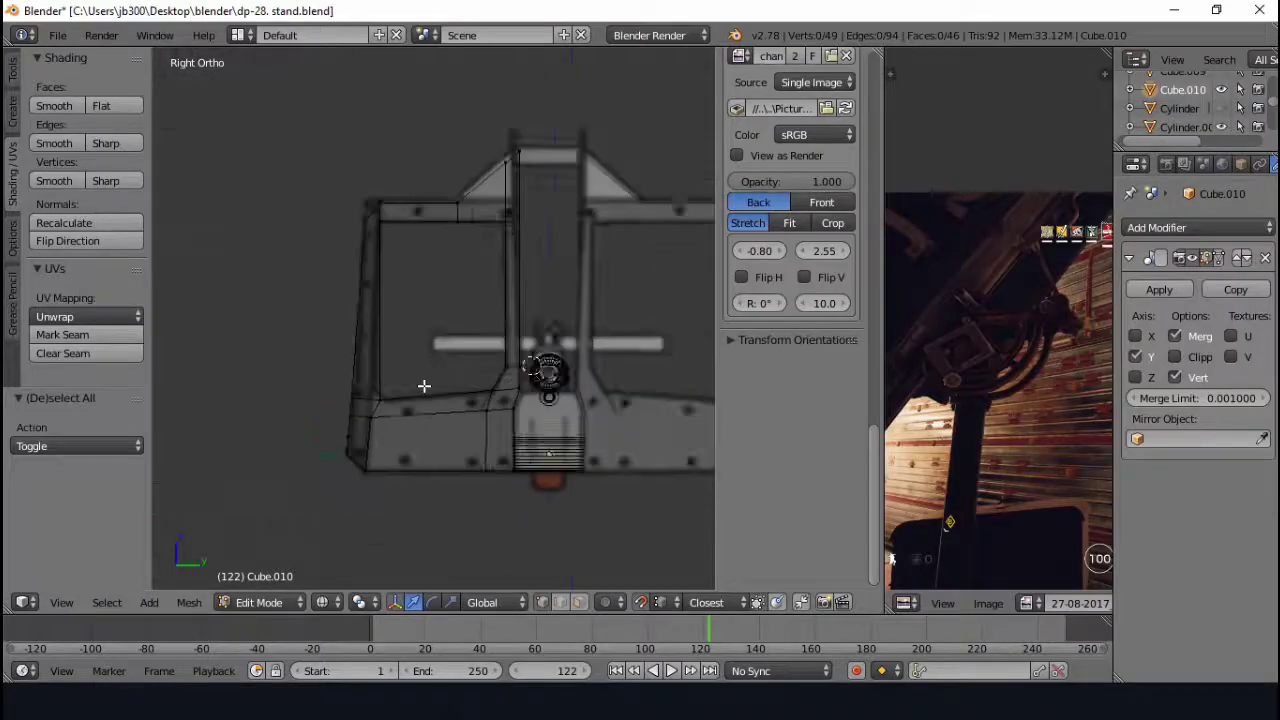
- Snap the 3D cursor to the centre and bring up the Add Mesh menu
key(shift+s)
click(405, 394)
key(shift+a)
- Add a cylinder, reduce it to 6 vertices, rotate it 90° and move it along Y
click(393, 471)
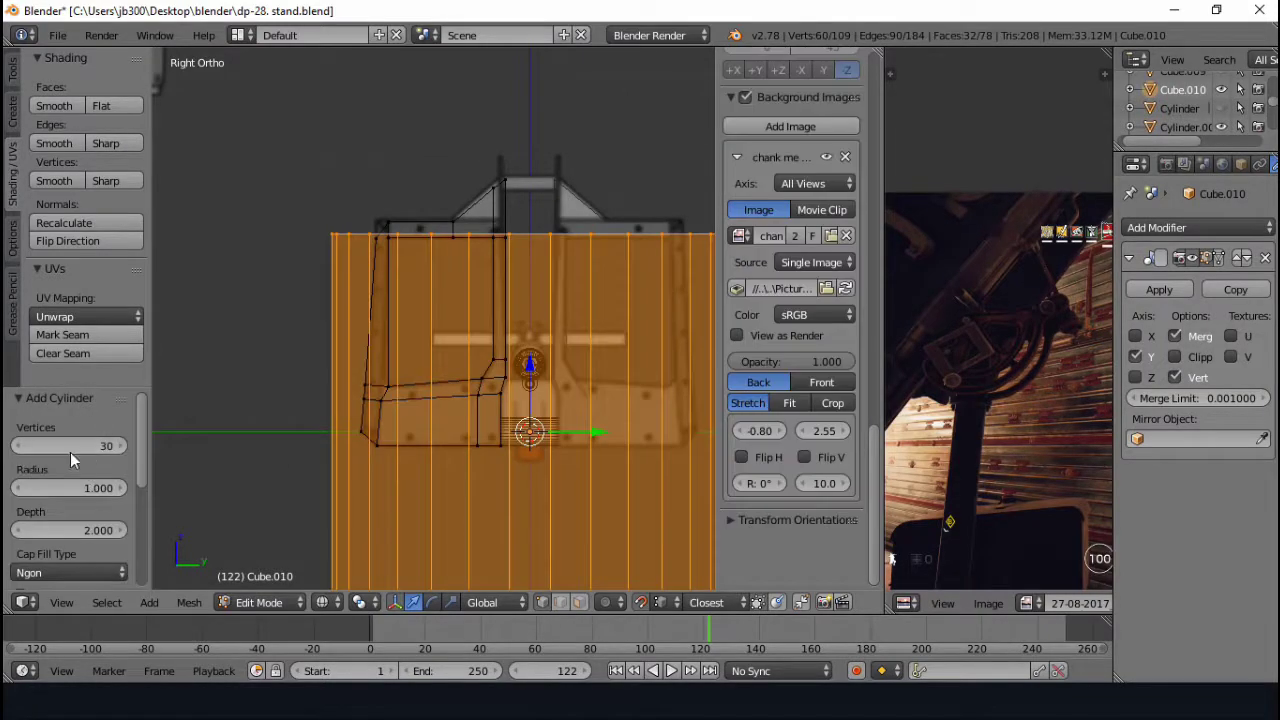
drag(122, 446, 100, 446)
key(r)
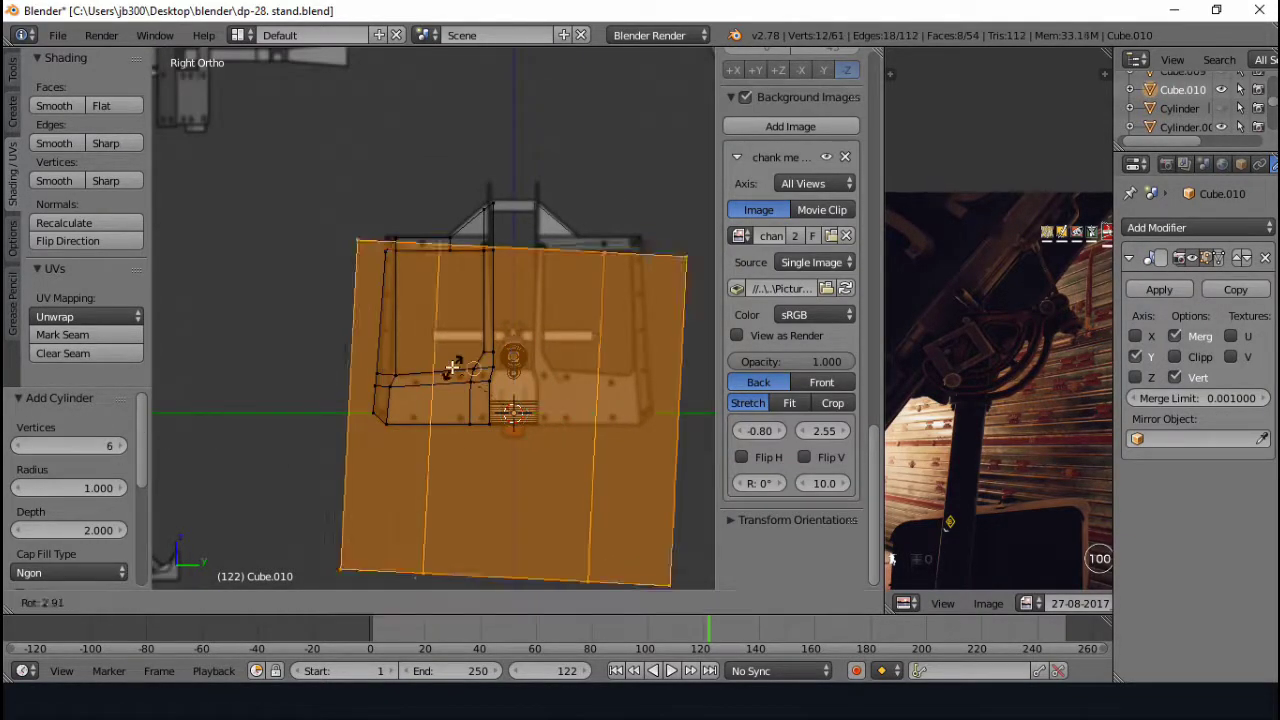
key(Return)
key(g)
key(y)
scroll(491, 323, up, 3)
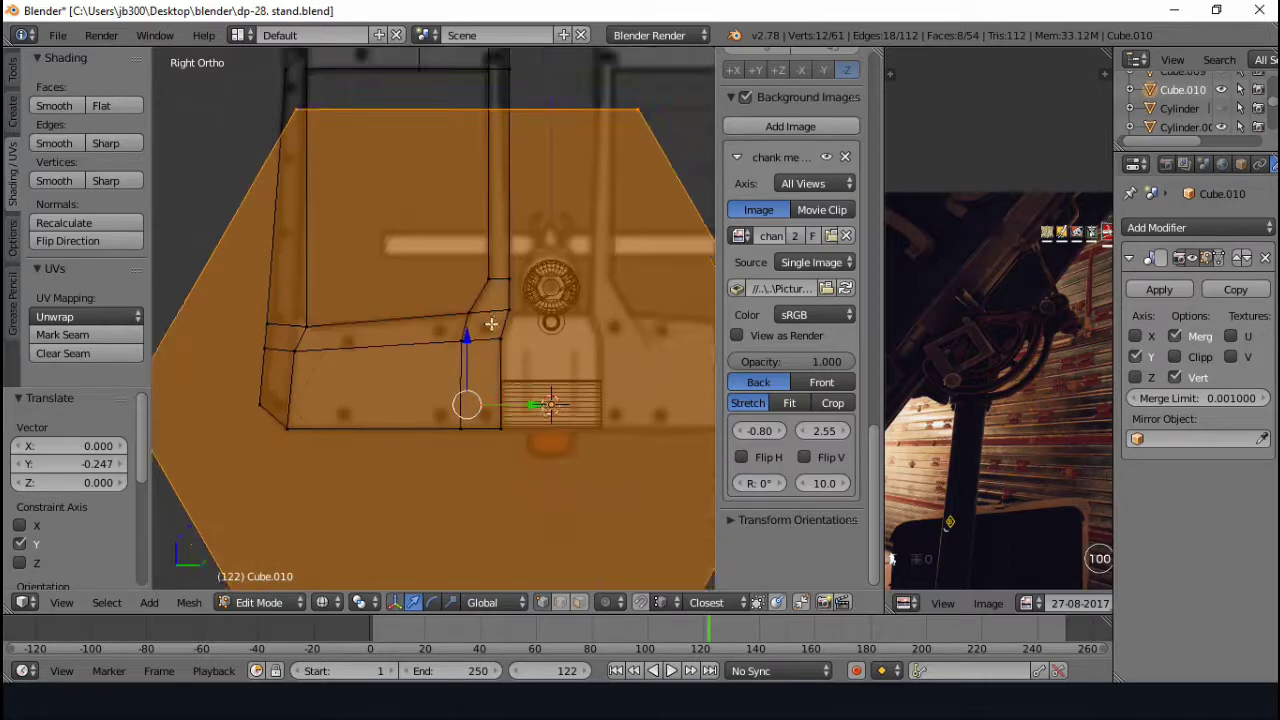
- Scale the hexagon down into a small bolt head
key(s)
click(530, 395)
scroll(396, 377, up, 2)
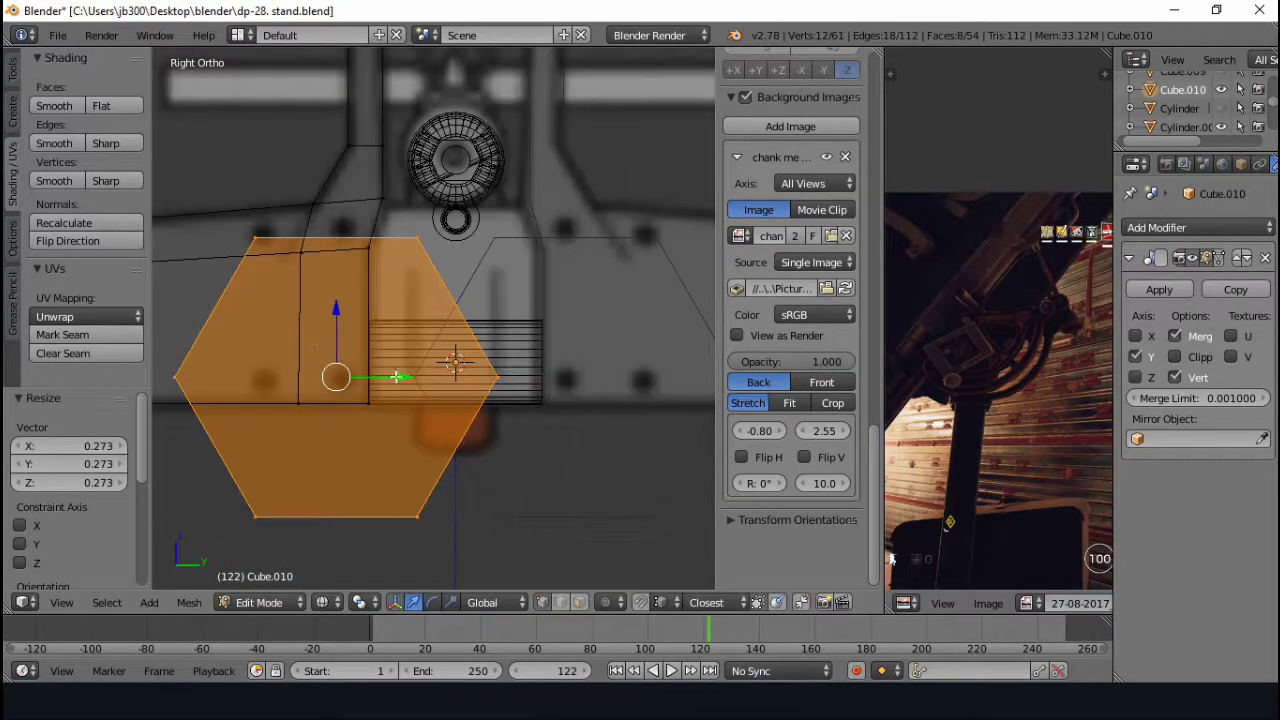
click(394, 369)
key(s)
click(372, 375)
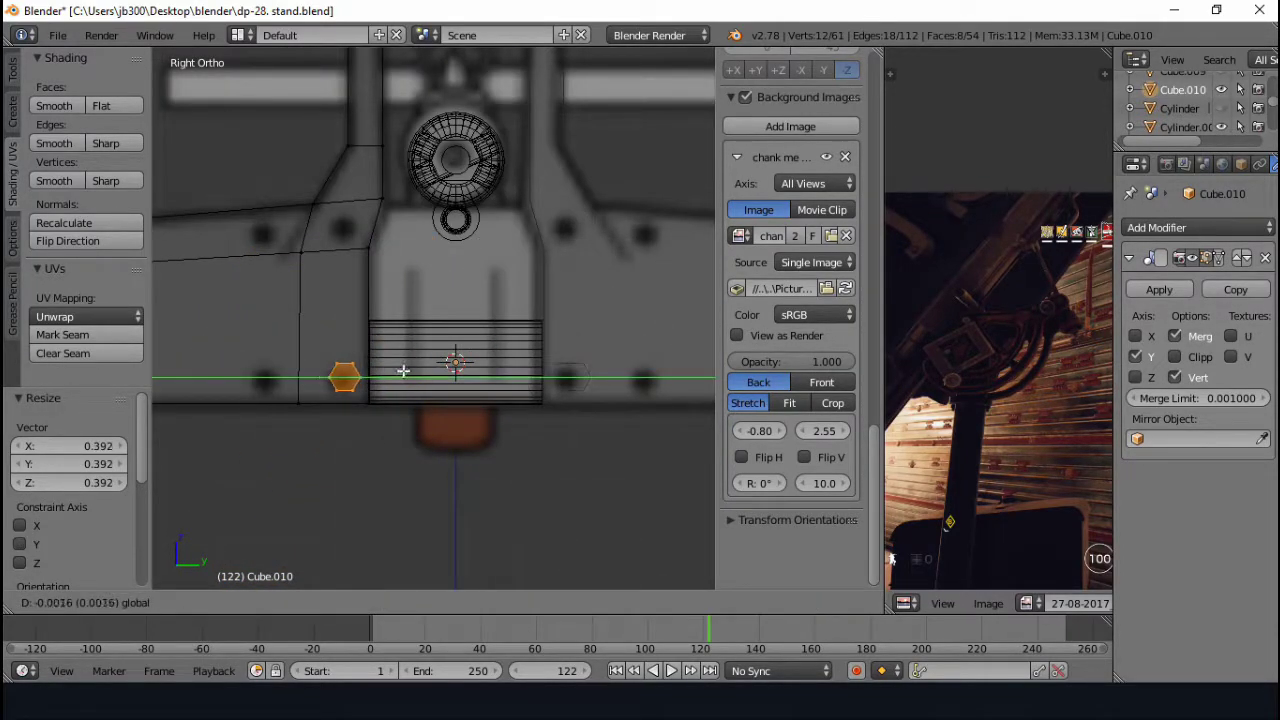
click(403, 371)
- Set the bolt's depth along X and place it on the shield frame in side view
middle_drag(403, 371, 271, 361)
click(604, 320)
key(KP_3)
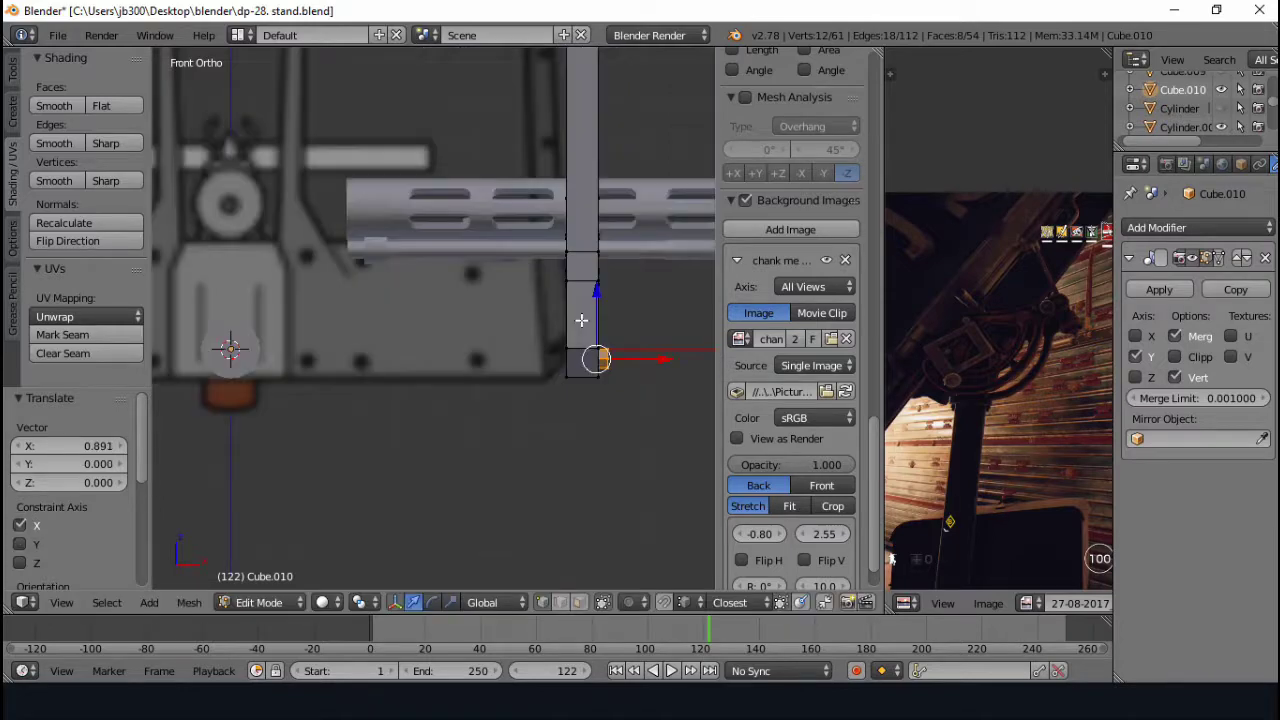
key(g)
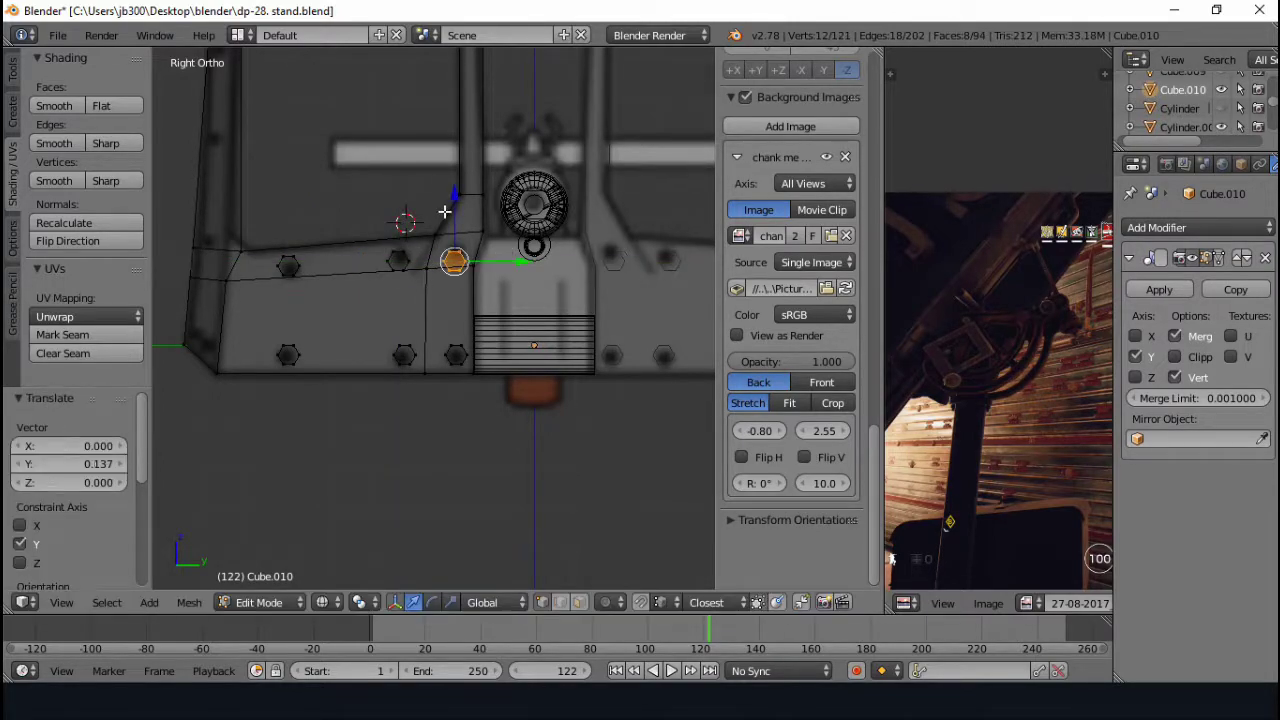
click(453, 182)
scroll(463, 303, up, 3)
- Duplicate the bolt head several times along the frame, moving copies in Y and Z
key(l)
key(shift+d)
key(y)
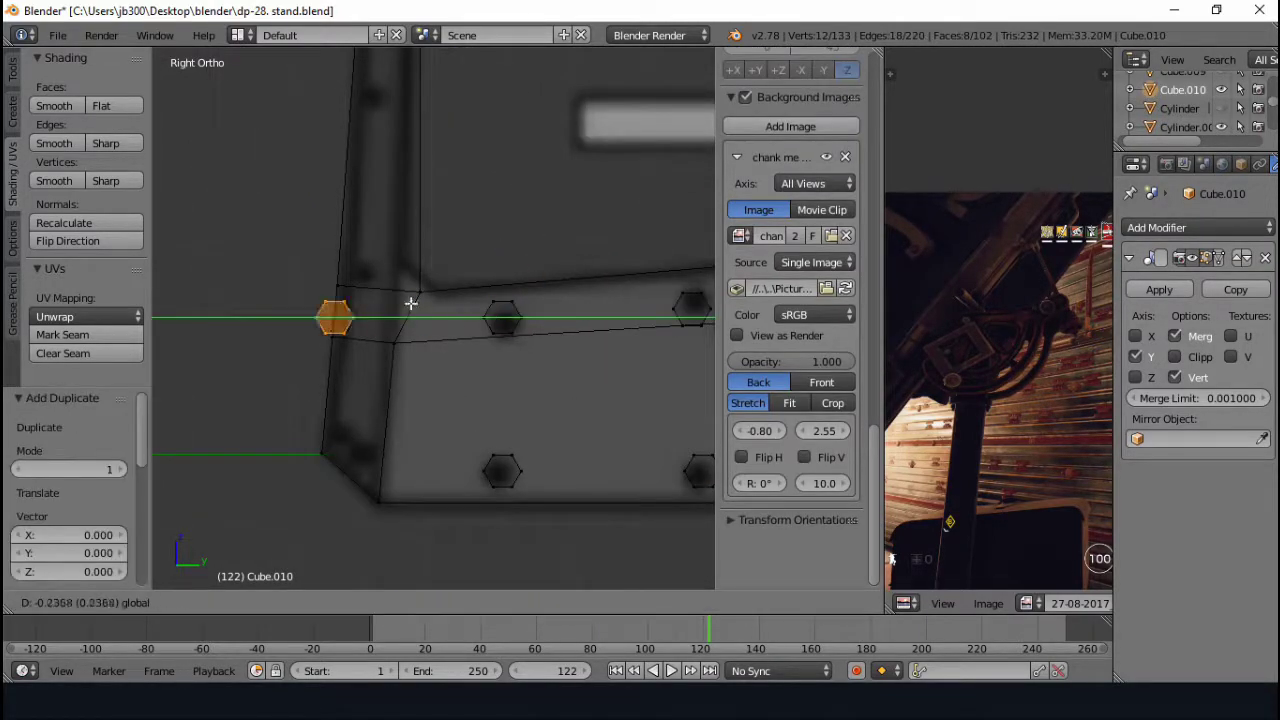
right_click(369, 209)
shift+middle_drag(369, 209, 369, 438)
right_click(427, 299)
shift+middle_drag(427, 299, 444, 505)
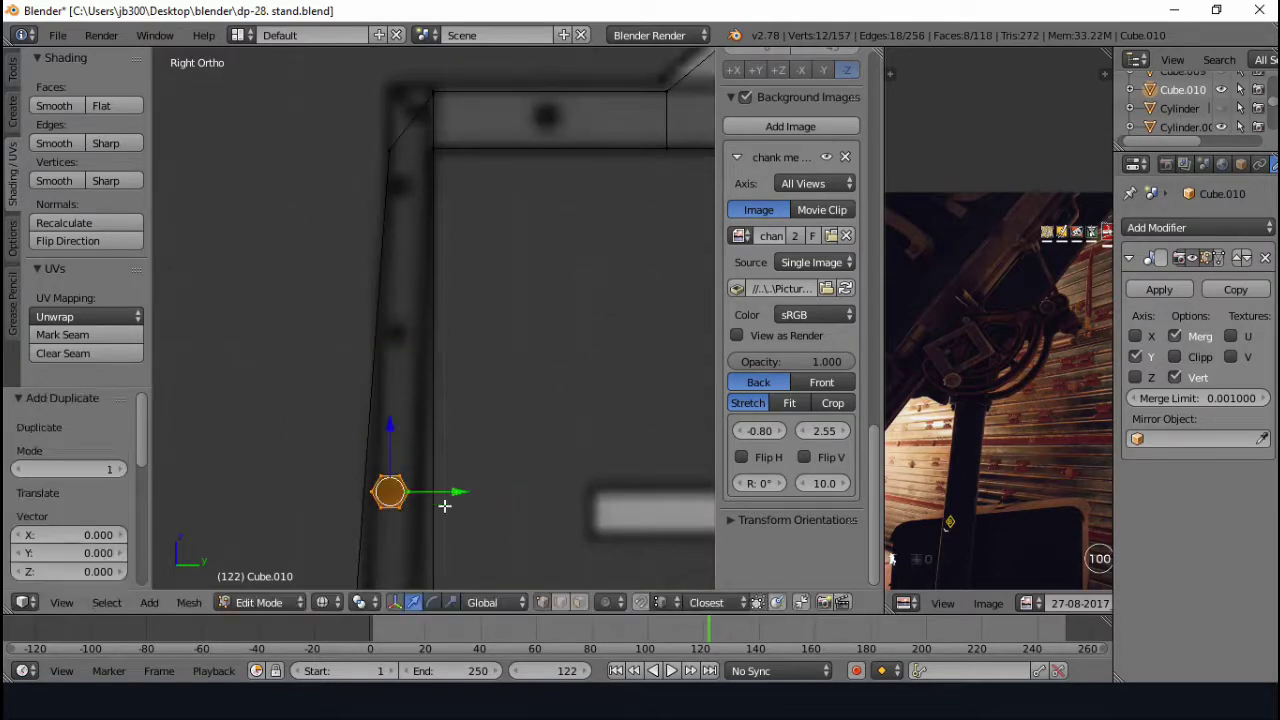
shift+middle_drag(405, 272, 397, 430)
key(shift+d)
key(z)
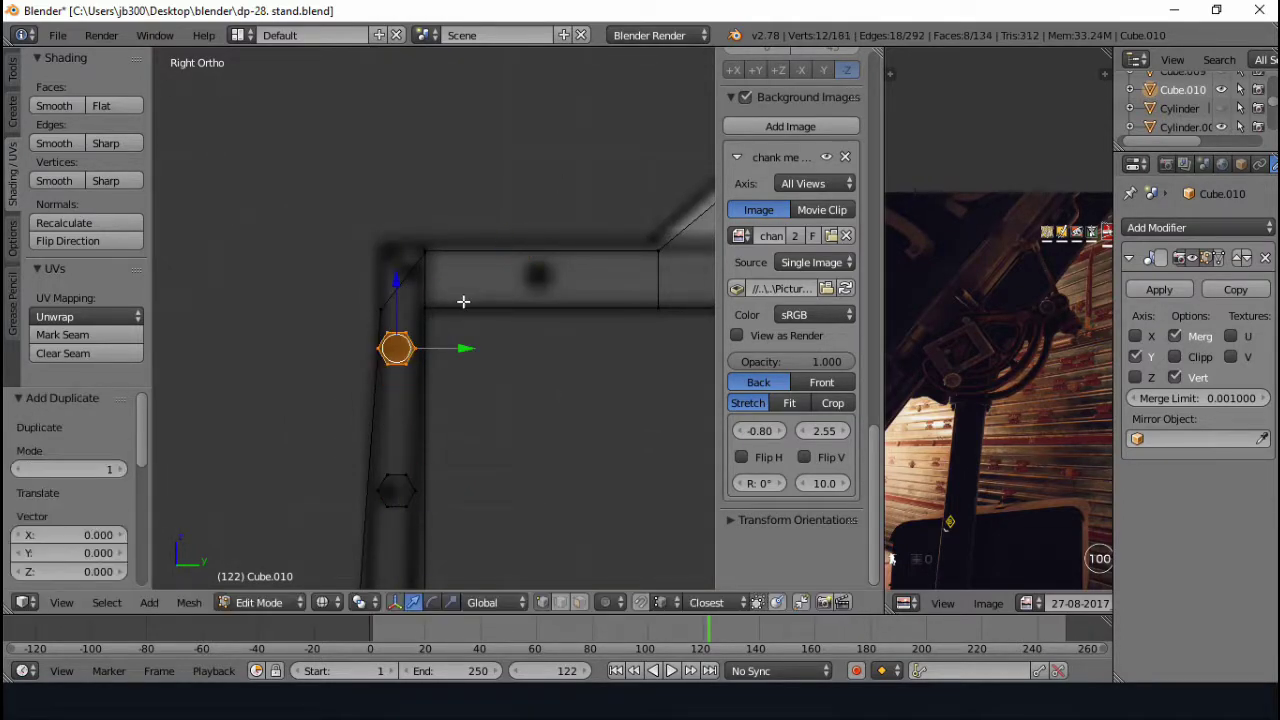
right_click(544, 219)
shift+middle_drag(544, 219, 381, 339)
- Return to Object Mode and select the cylinder around the gun barrel
key(Tab)
scroll(576, 312, down, 5)
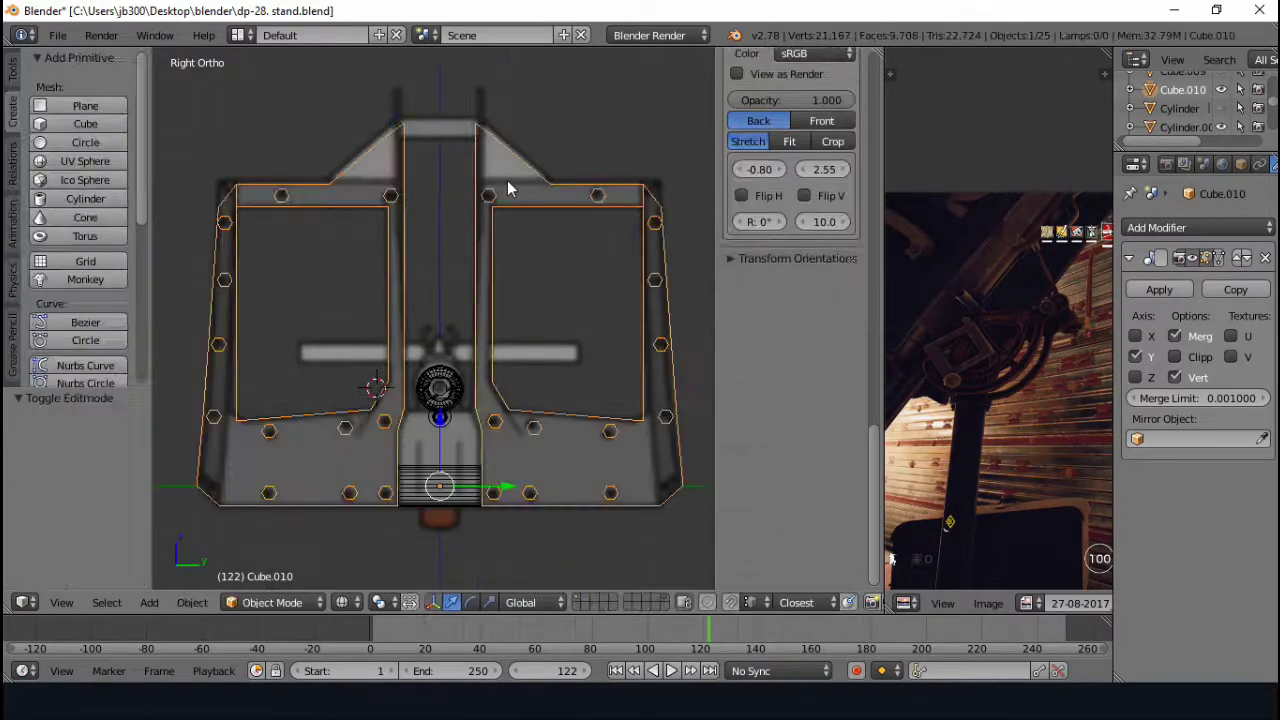
middle_drag(508, 186, 504, 228)
scroll(504, 228, down, 3)
key(a)
right_click(435, 365)
- Narrow the barrel cylinder's mesh and give it a Solidify modifier
key(Tab)
key(g)
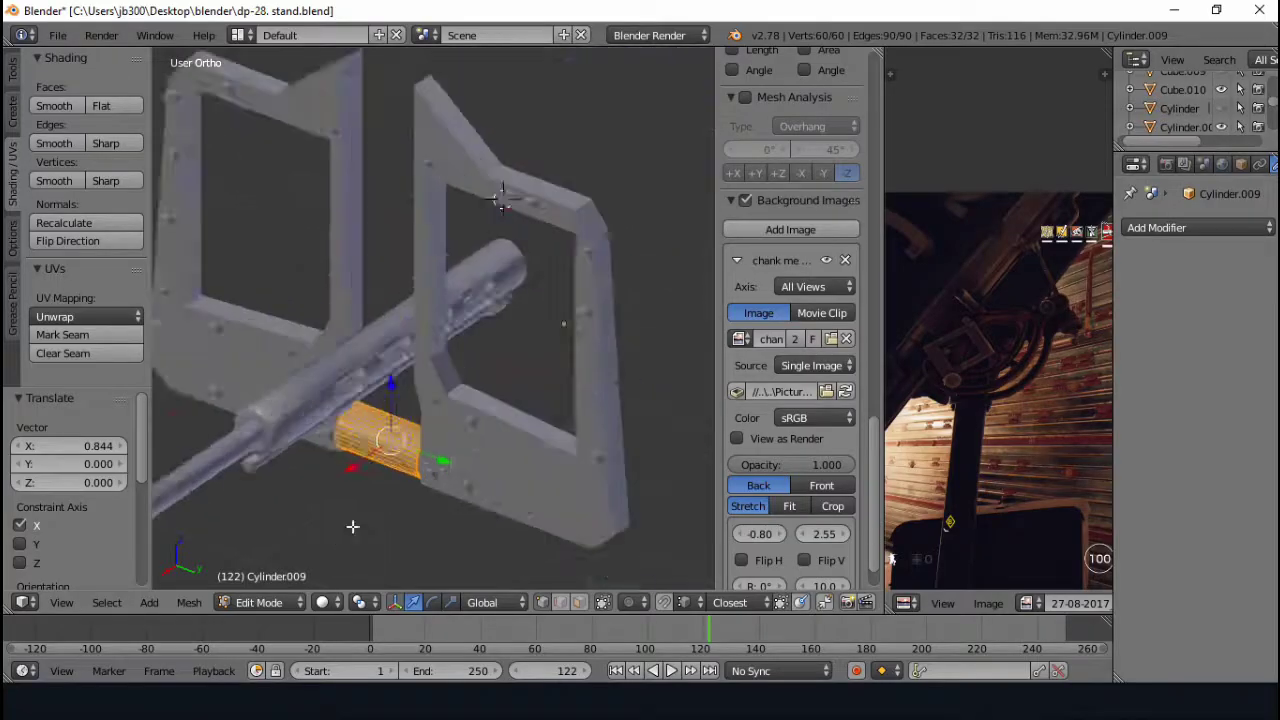
click(572, 303)
key(KP_3)
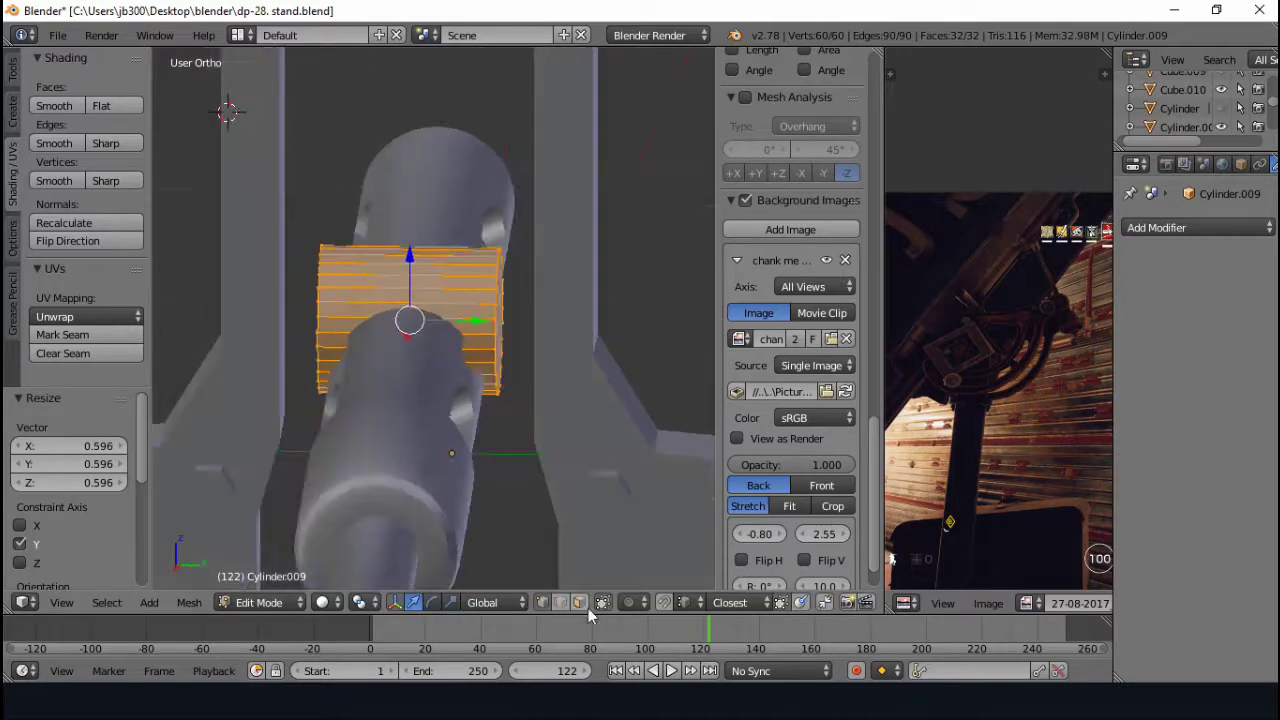
key(z)
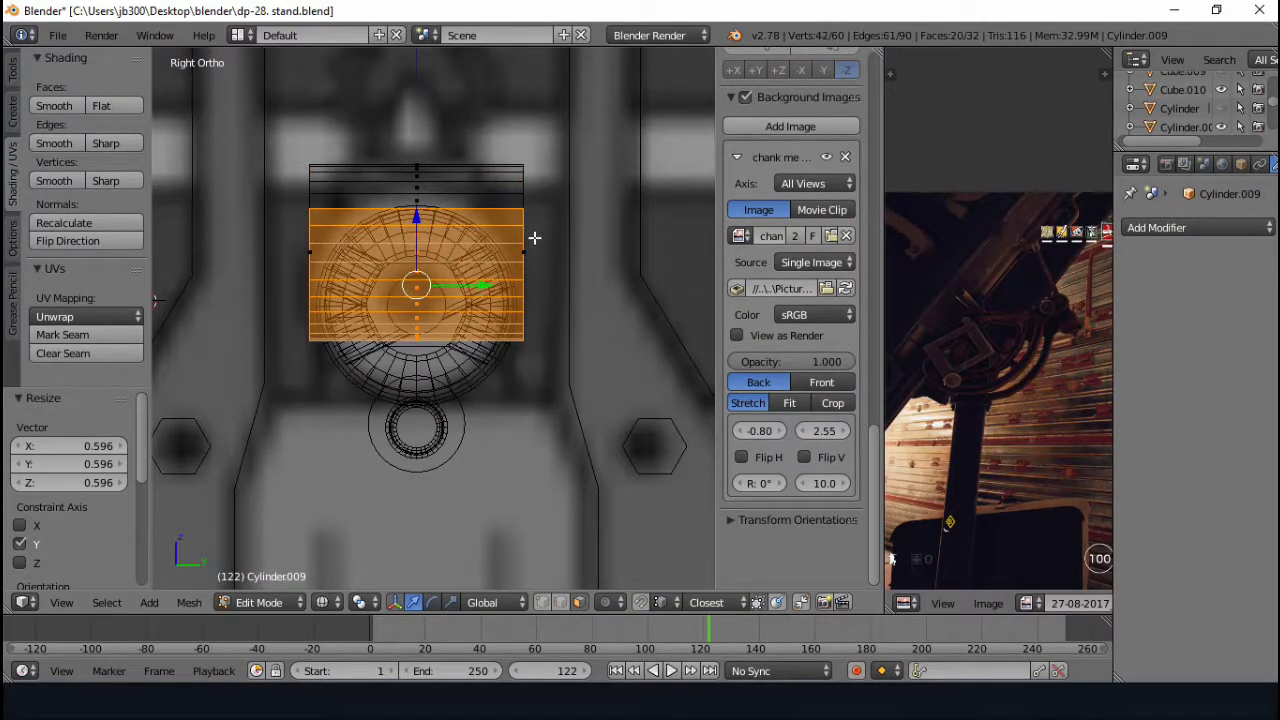
key(z)
mouse_move(534, 237)
middle_down()
mouse_move(529, 217)
mouse_move(297, 206)
middle_up()
click(1198, 228)
click(857, 531)
key(Tab)
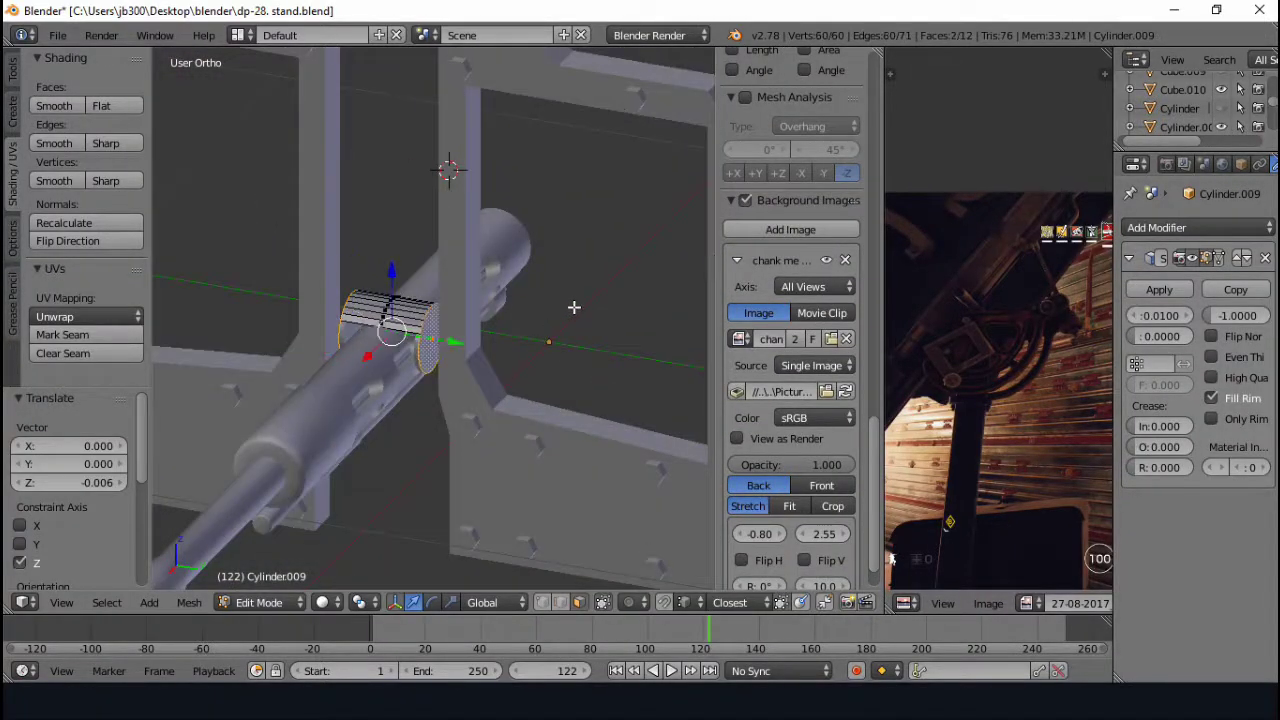
- With pivot set to Individual Origins, push the ring band's end faces outward
click(593, 253)
click(356, 602)
click(423, 534)
key(e)
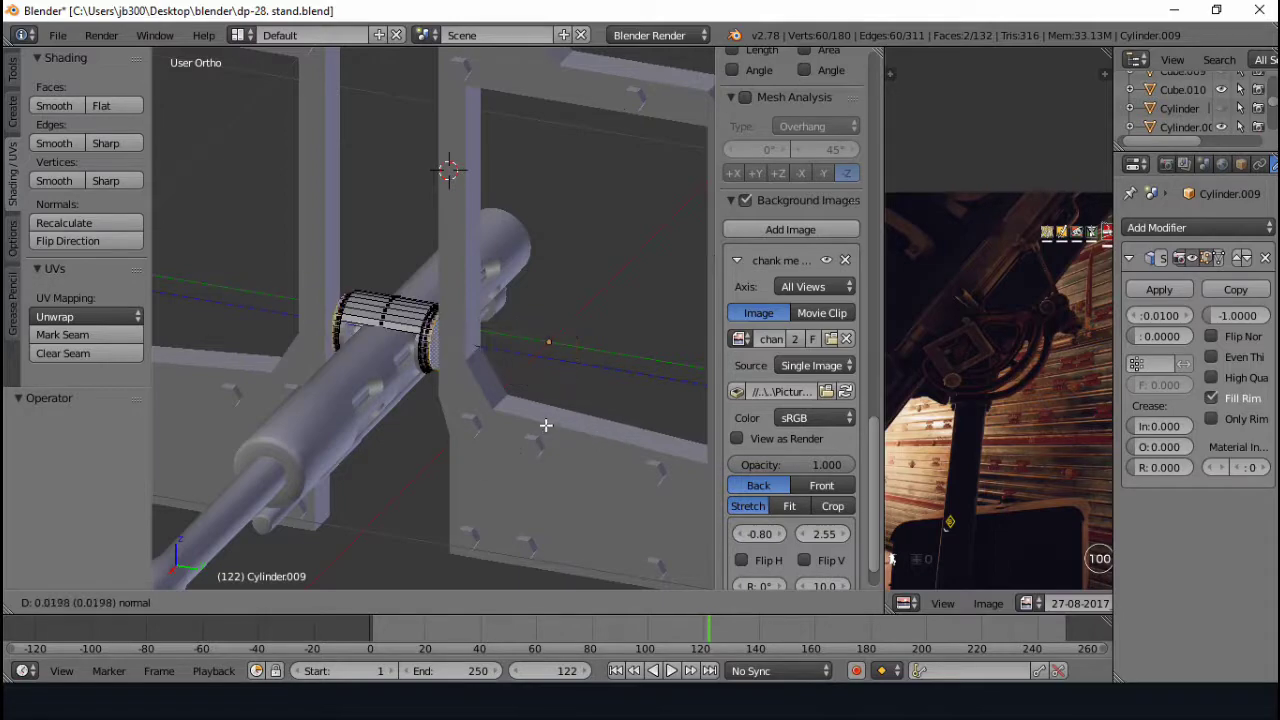
click(541, 391)
key(Tab)
key(a)
scroll(522, 261, down, 3)
middle_drag(522, 261, 600, 300)
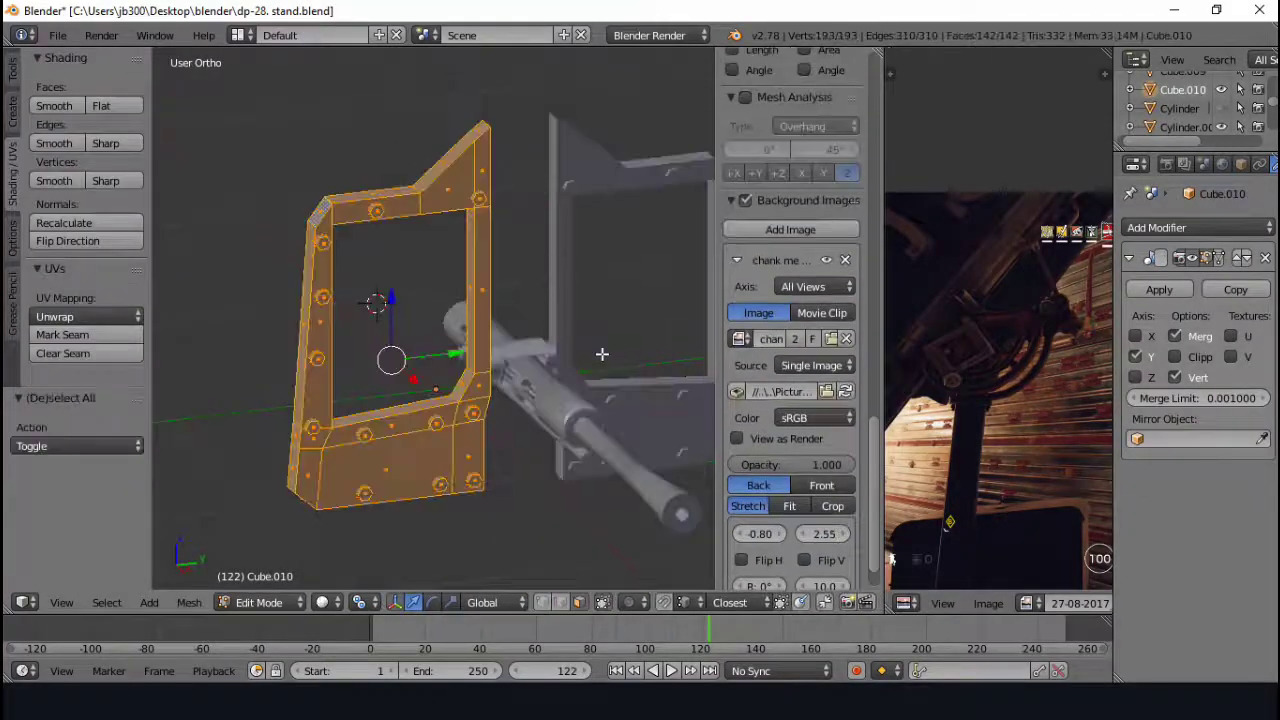
- Tilt the shield's side frame slightly, then shift it along X
mouse_move(600, 354)
middle_down()
mouse_move(537, 460)
mouse_move(367, 562)
middle_up()
key(r)
key(x)
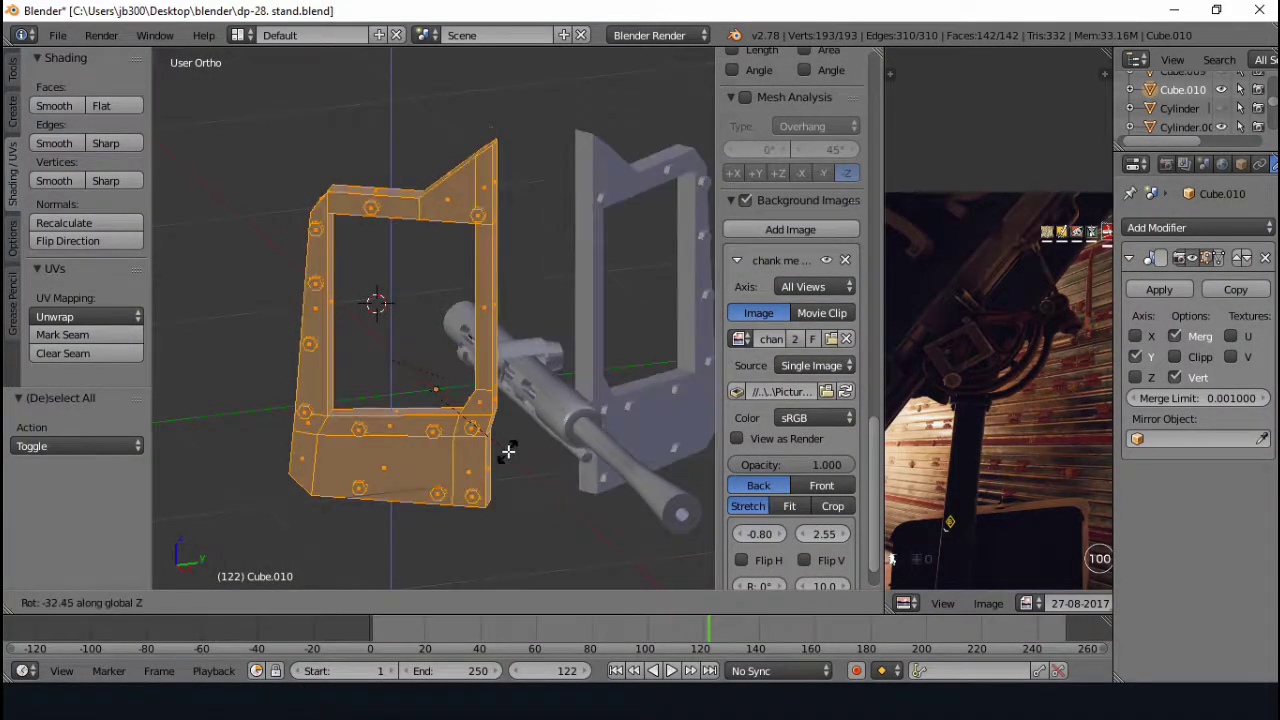
click(508, 449)
middle_drag(508, 449, 343, 486)
key(g)
key(x)
click(557, 281)
key(Tab)
- Add a new cube from the right-side view and shrink it to a small box
mouse_move(557, 281)
middle_down()
mouse_move(503, 186)
mouse_move(571, 212)
middle_up()
key(KP_3)
scroll(530, 335, up, 2)
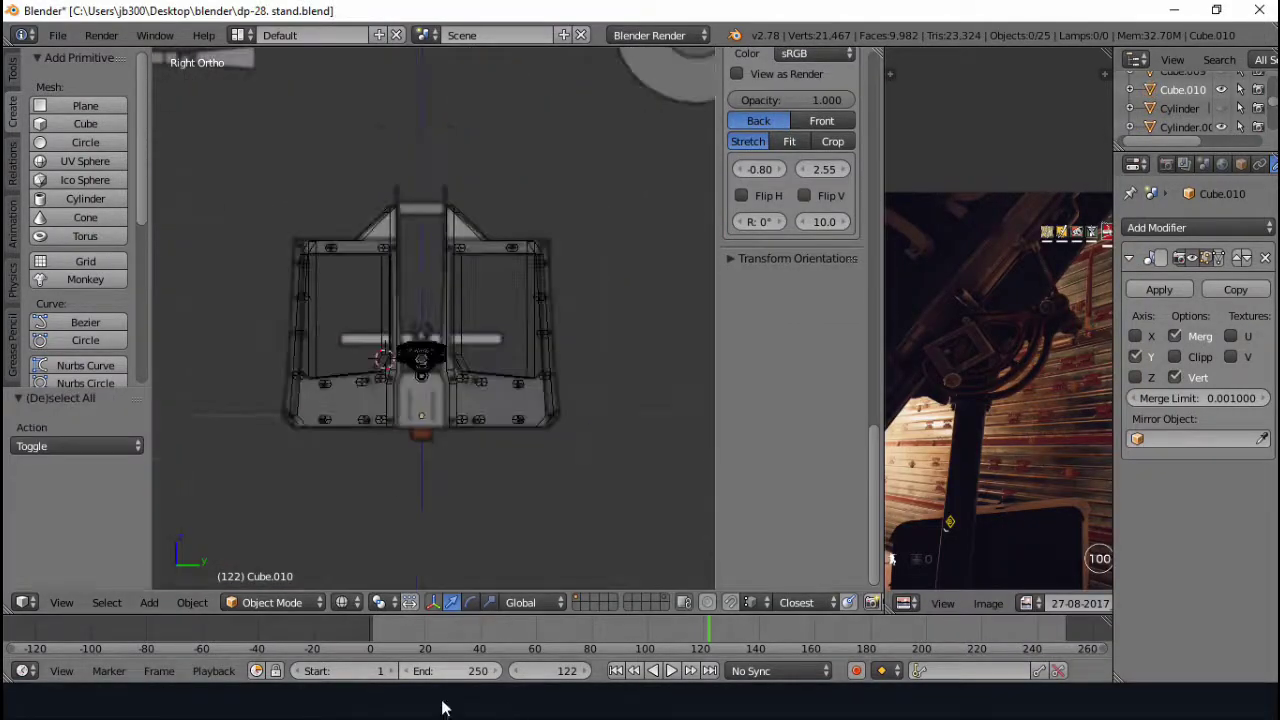
key(shift+a)
click(652, 326)
key(s)
click(421, 442)
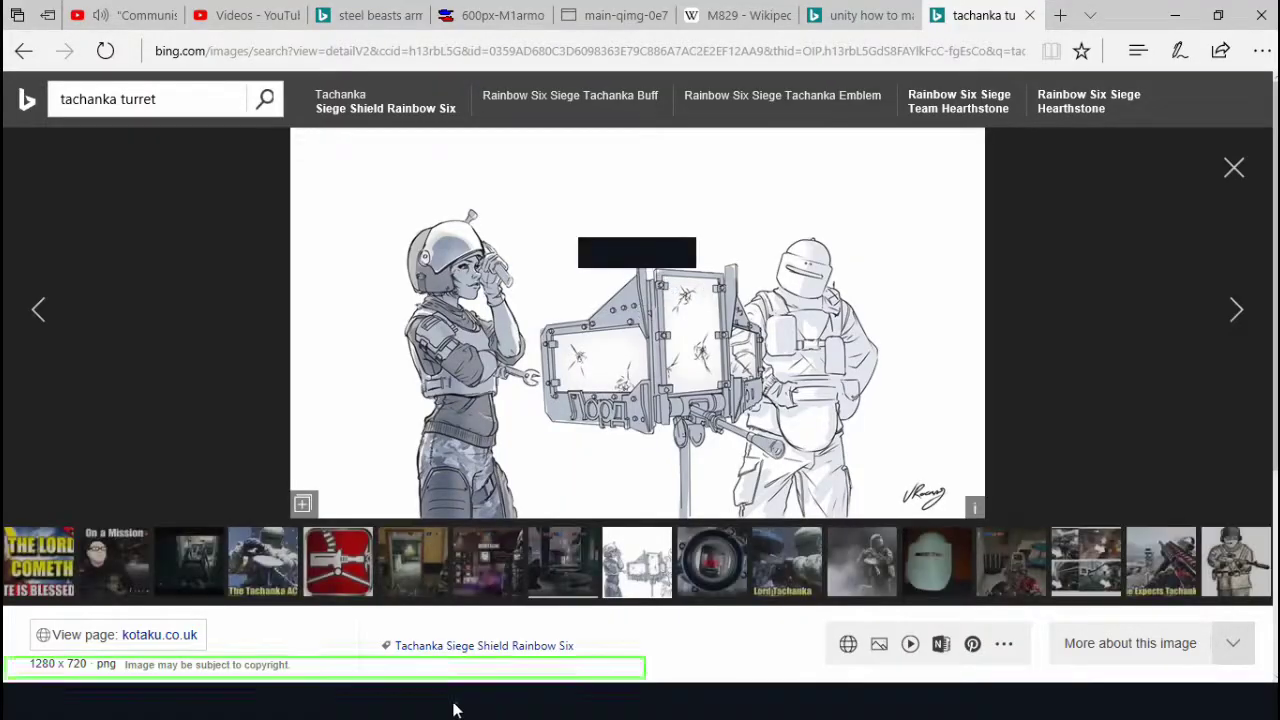
click(451, 705)
- Place the small box against the shield frame, narrowed along X, and select one face
key(g)
click(565, 357)
key(s)
key(x)
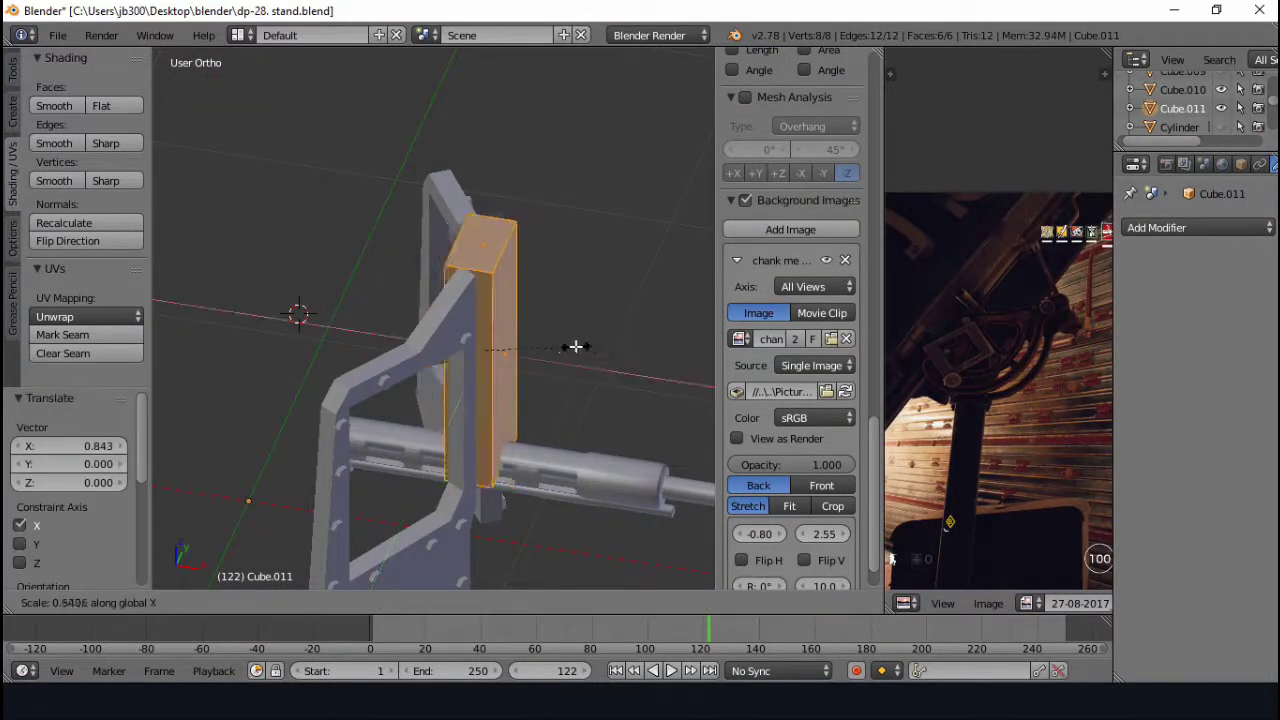
key(KP_3)
key(z)
right_click(407, 428)
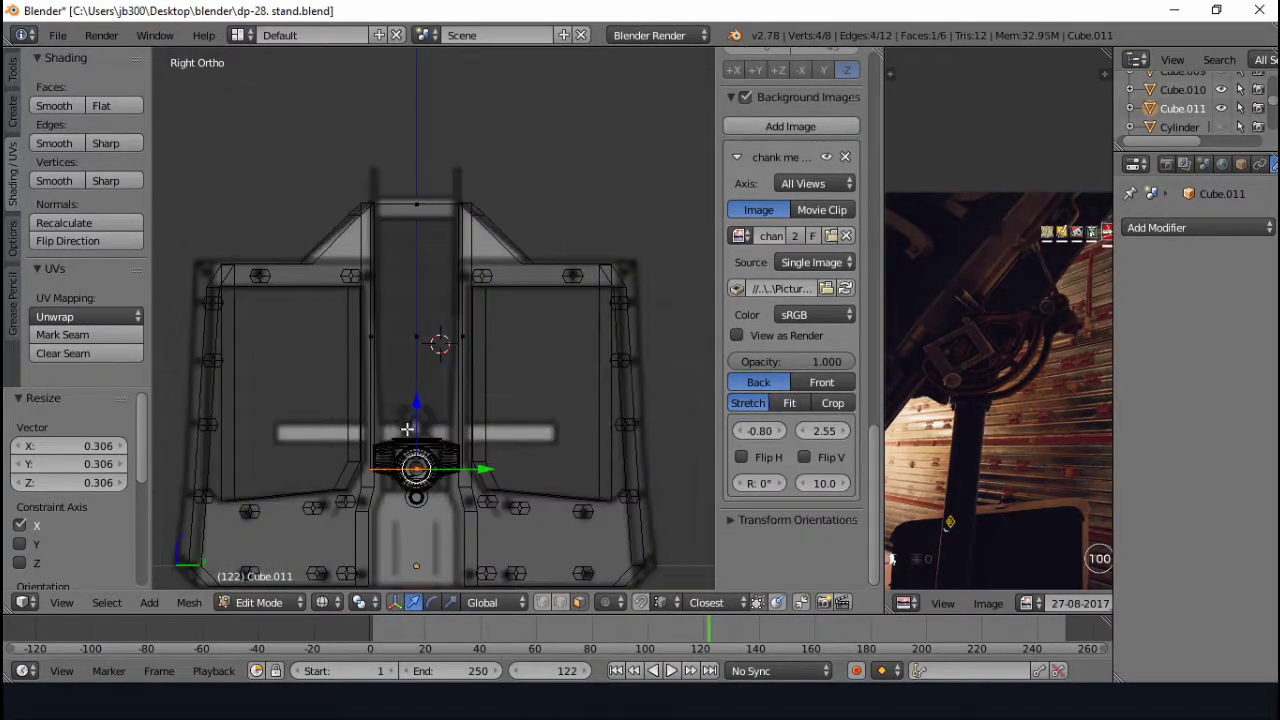
click(408, 704)
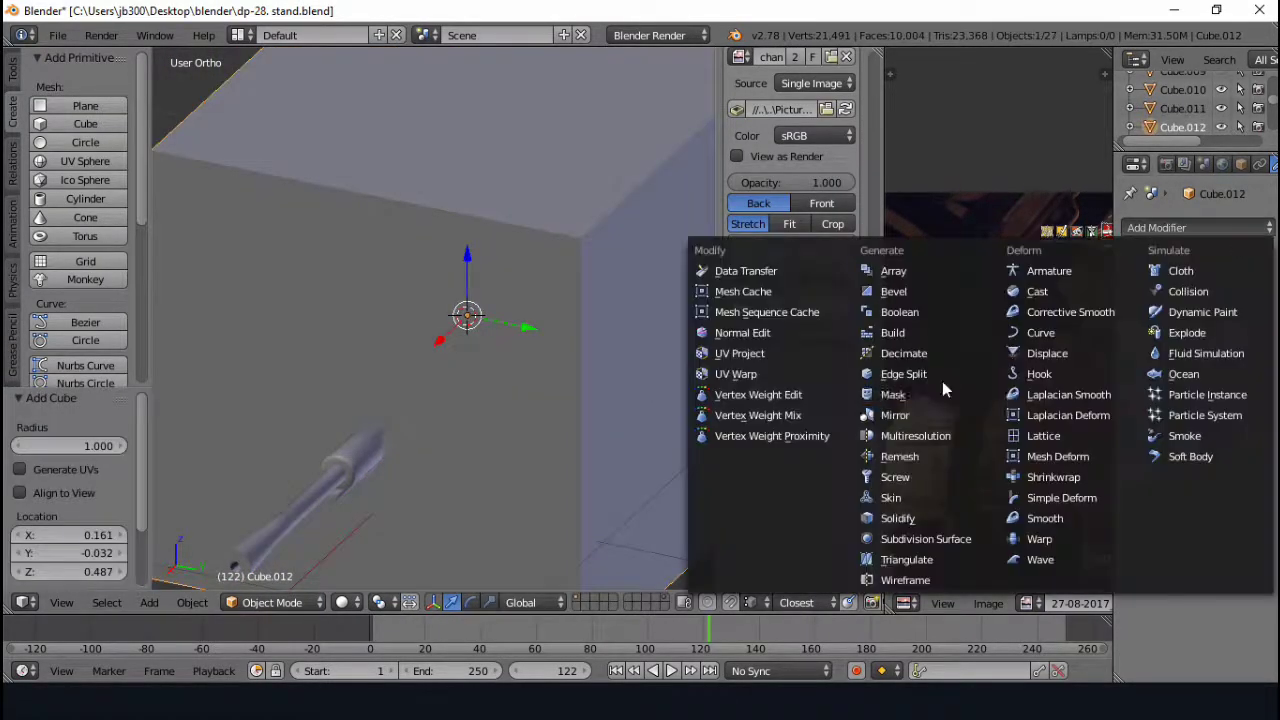
- Shape the box into a hinge plate mirrored to the opposite frame post
click(915, 415)
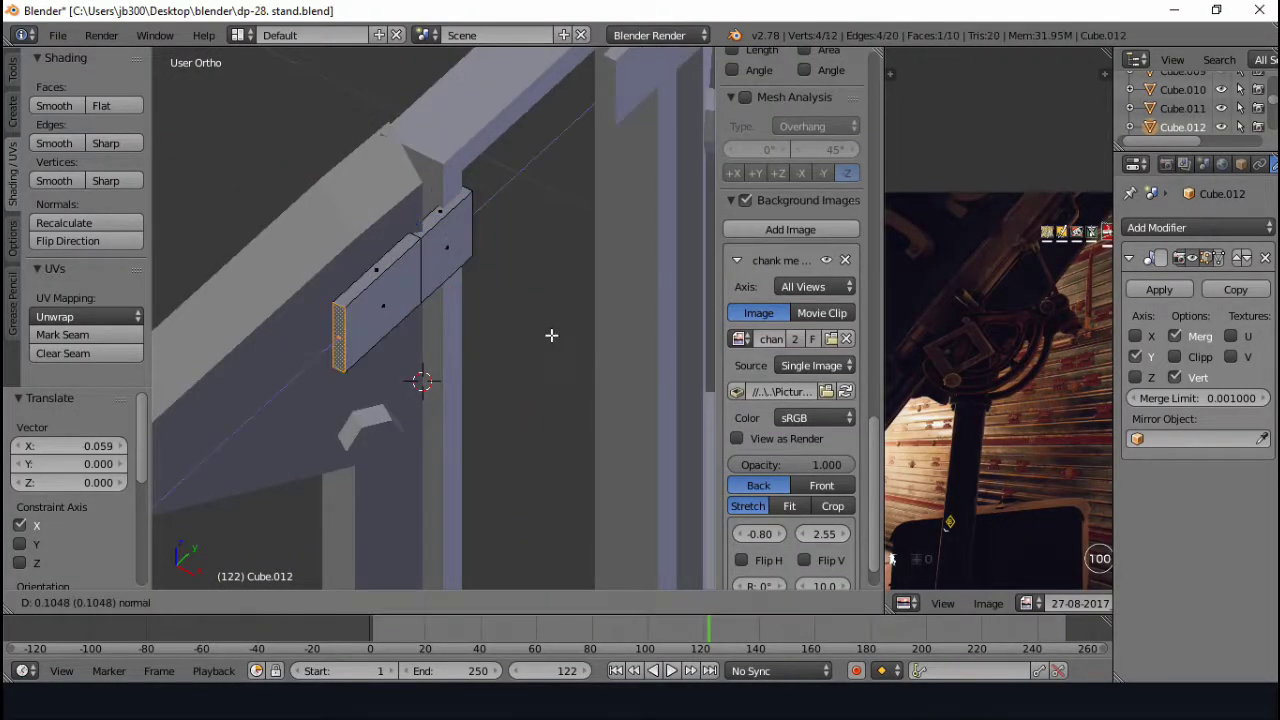
click(295, 292)
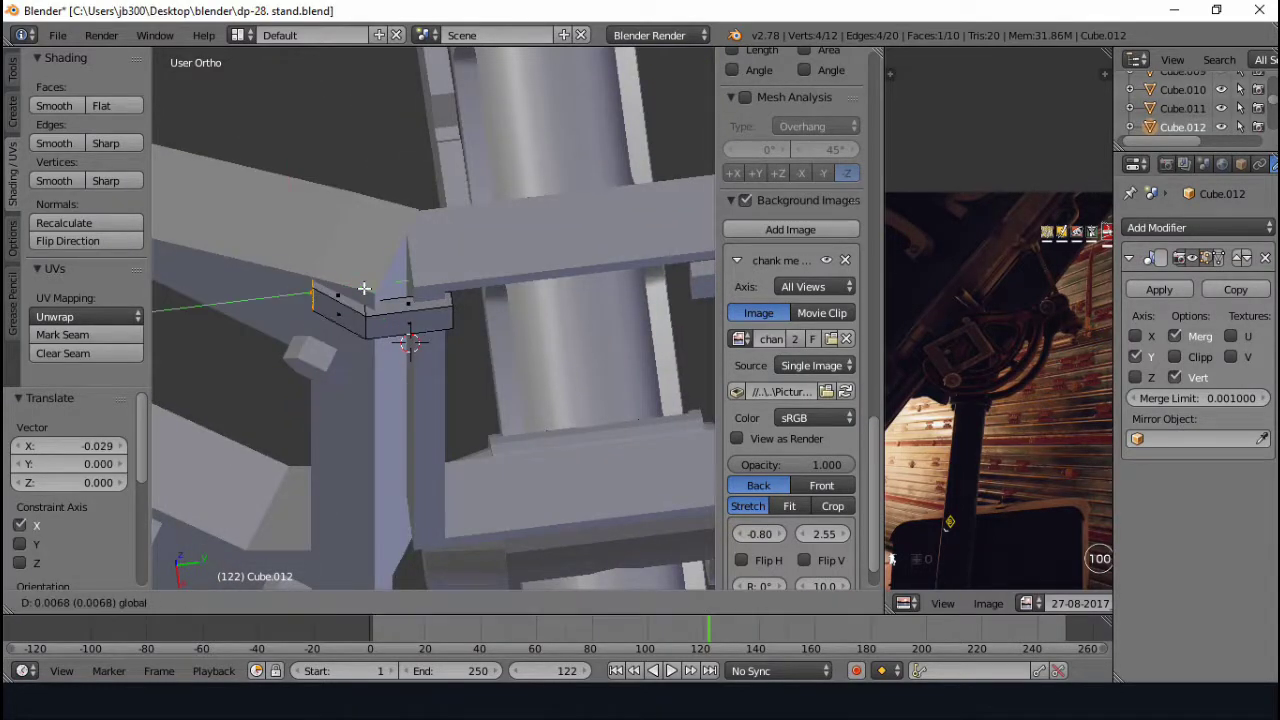
click(364, 288)
key(a)
key(KP_3)
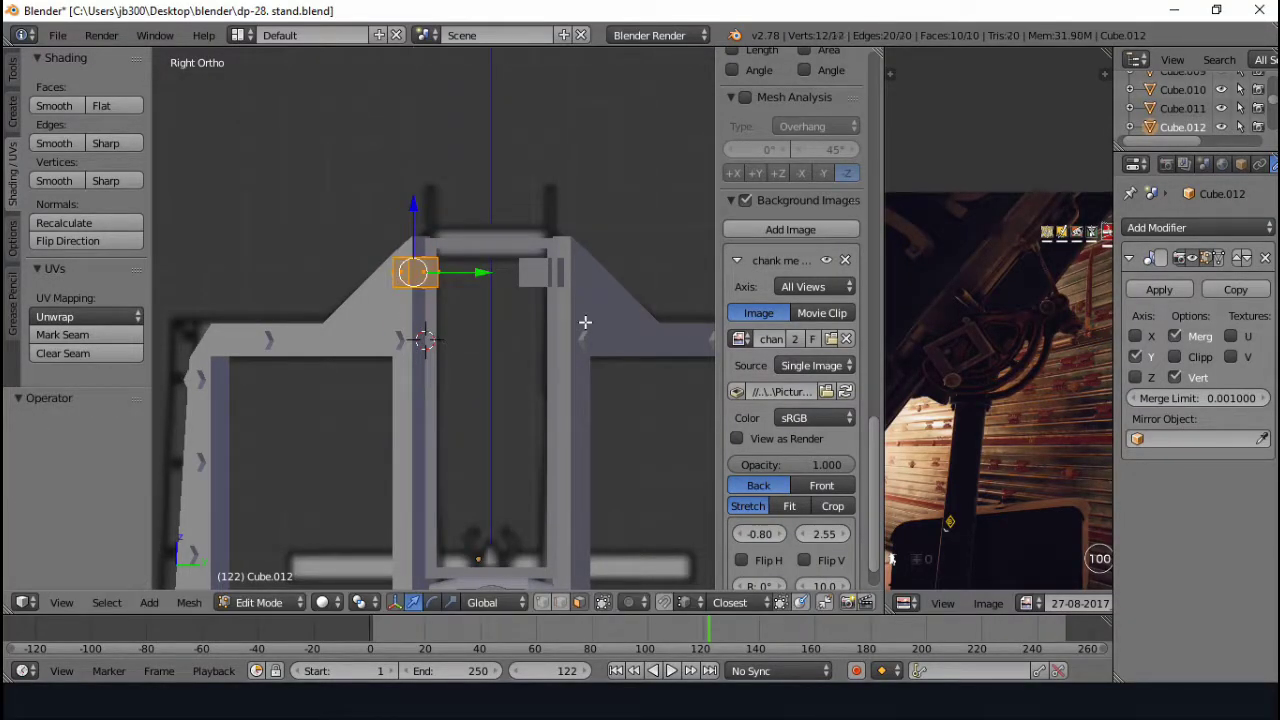
- Duplicate the hinge plate down the post to the middle and bottom heights
key(shift+s)
key(Escape)
key(shift+d)
key(shift+d)
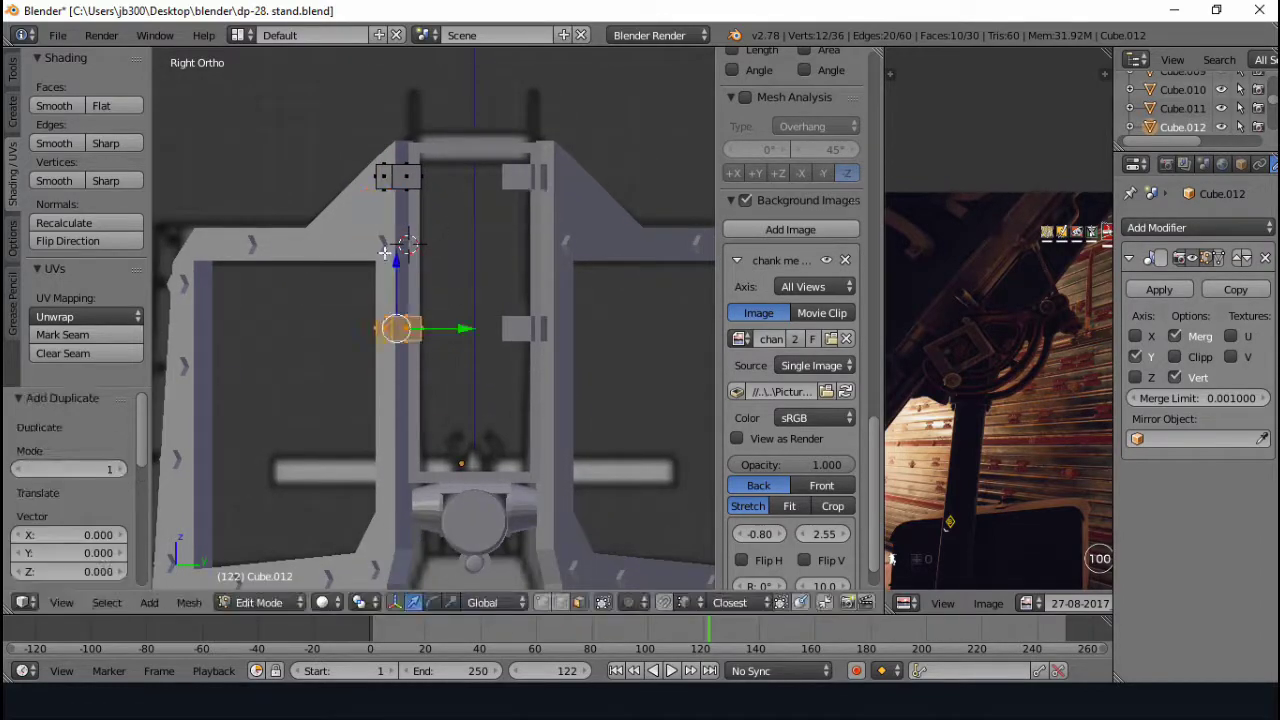
key(Tab)
middle_drag(498, 445, 235, 446)
- Undo two misplaced cylinders and snap the 3D cursor to the world centre
scroll(235, 446, up, 3)
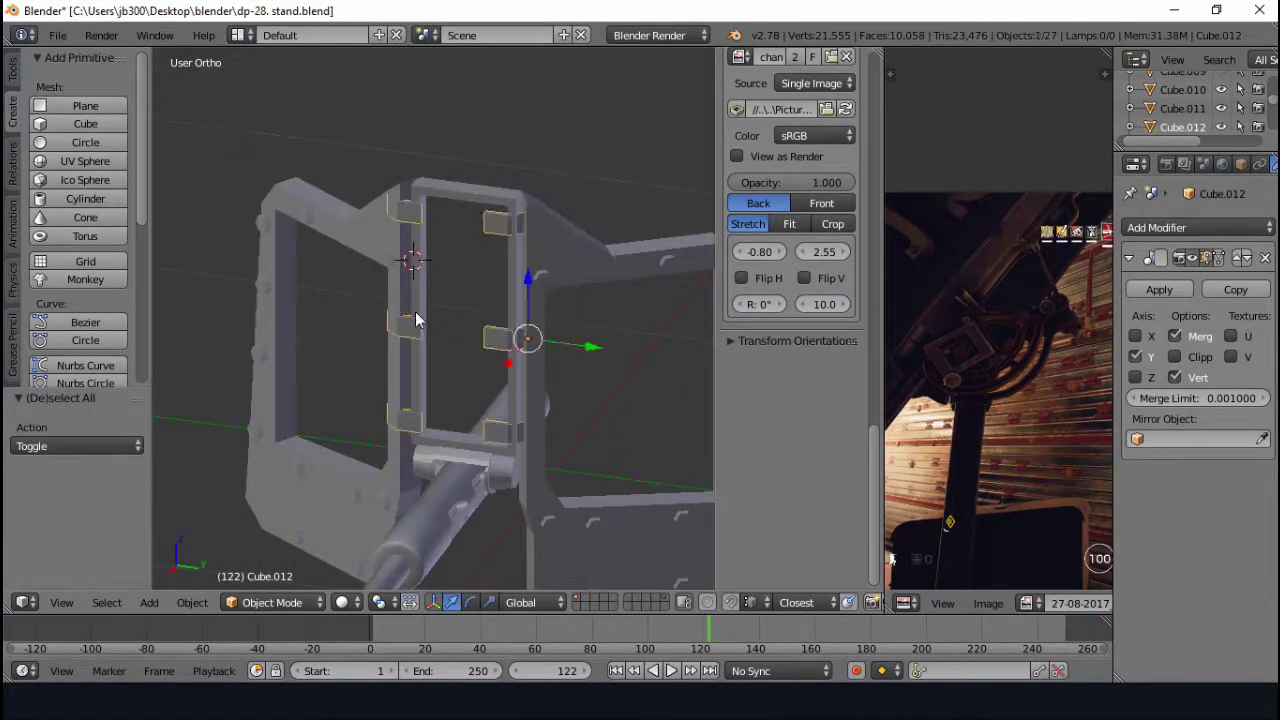
key(Tab)
key(a)
key(shift+a)
click(405, 327)
key(ctrl+z)
key(shift+s)
click(600, 231)
key(shift+a)
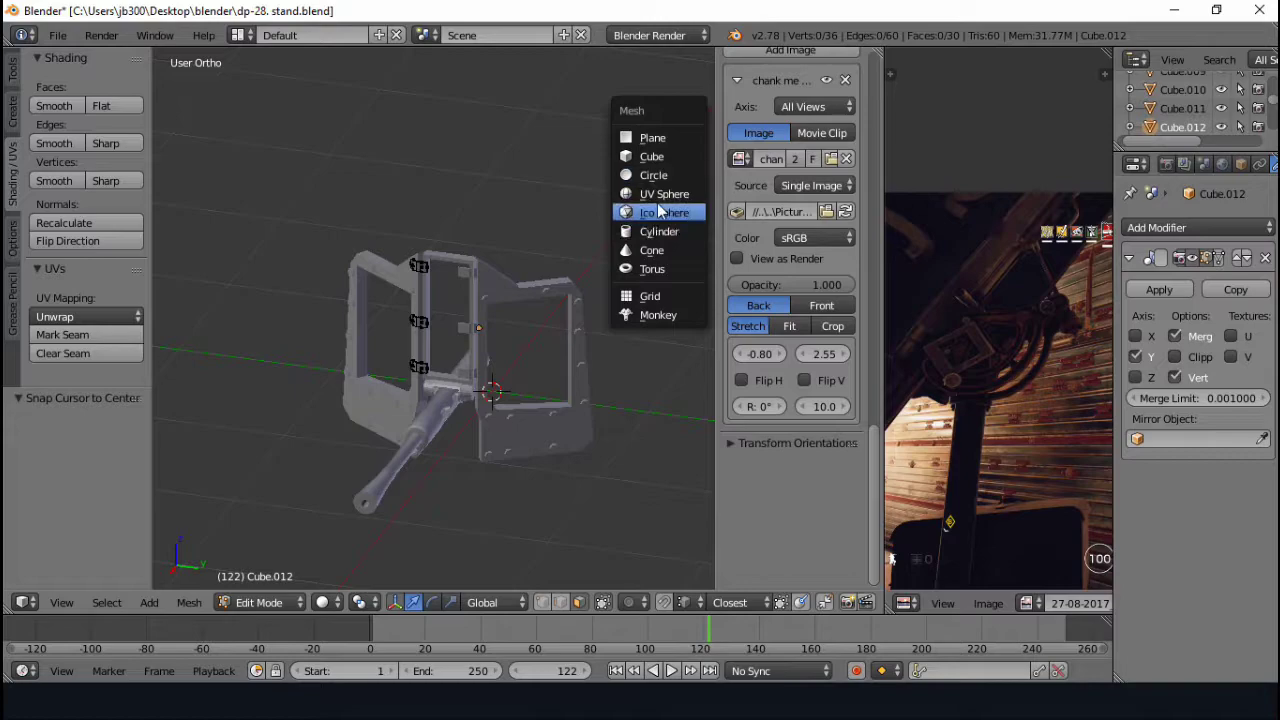
click(630, 231)
key(ctrl+z)
key(shift+s)
click(681, 317)
key(Tab)
- Add a cylinder for the hinge pin and rotate it 90 degrees about Y
middle_drag(681, 317, 175, 276)
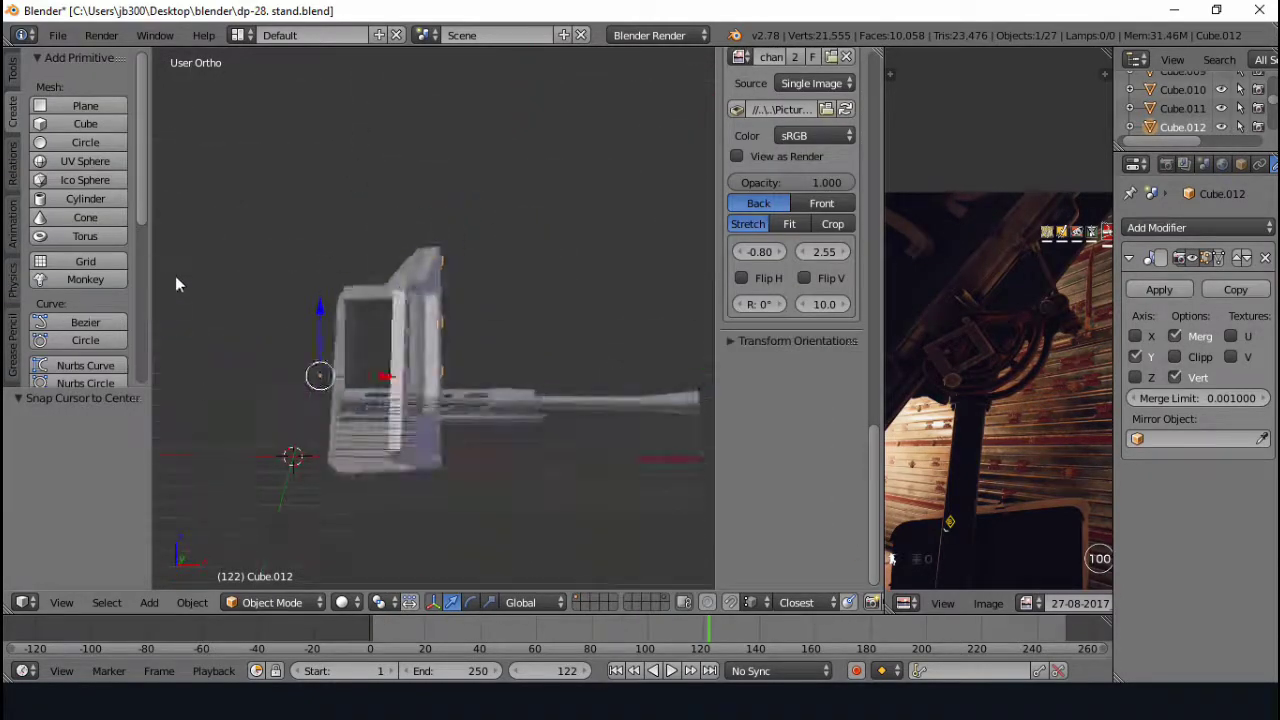
key(Tab)
key(shift+a)
click(652, 339)
key(r)
key(y)
key(9)
key(0)
key(Return)
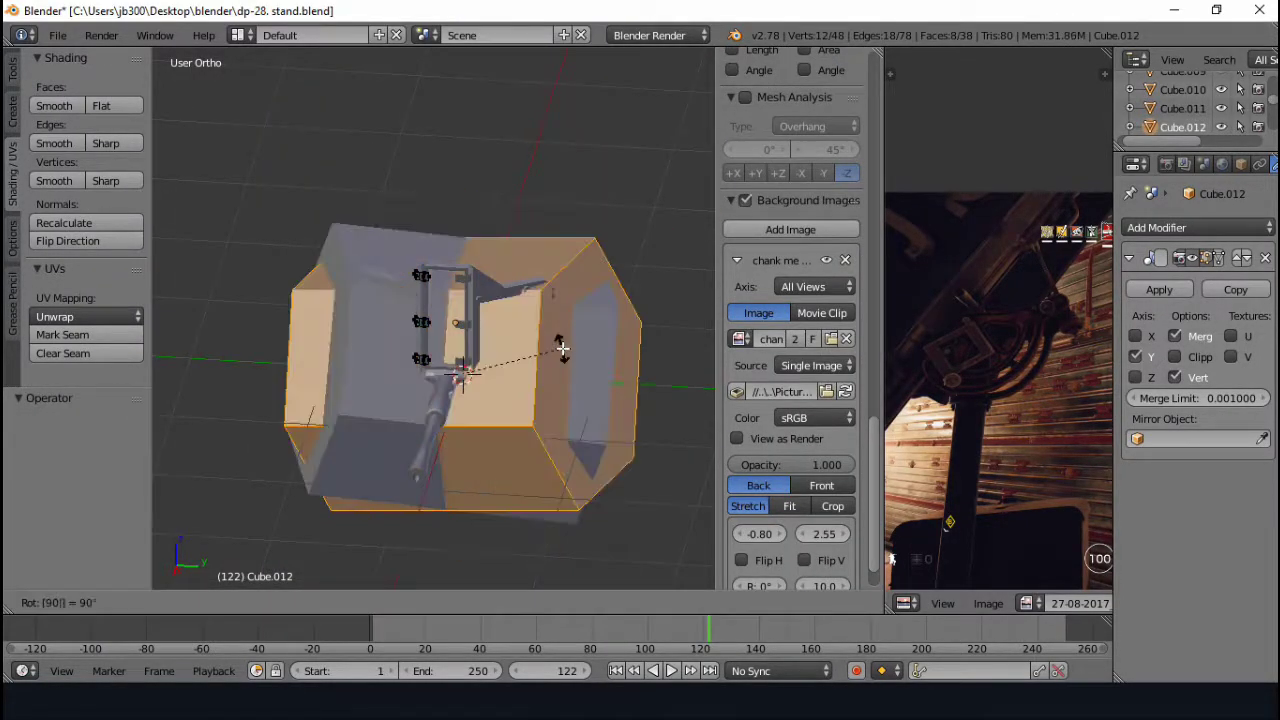
middle_drag(563, 337, 474, 341)
key(z)
scroll(474, 341, down, 3)
key(KP_3)
scroll(408, 323, up, 3)
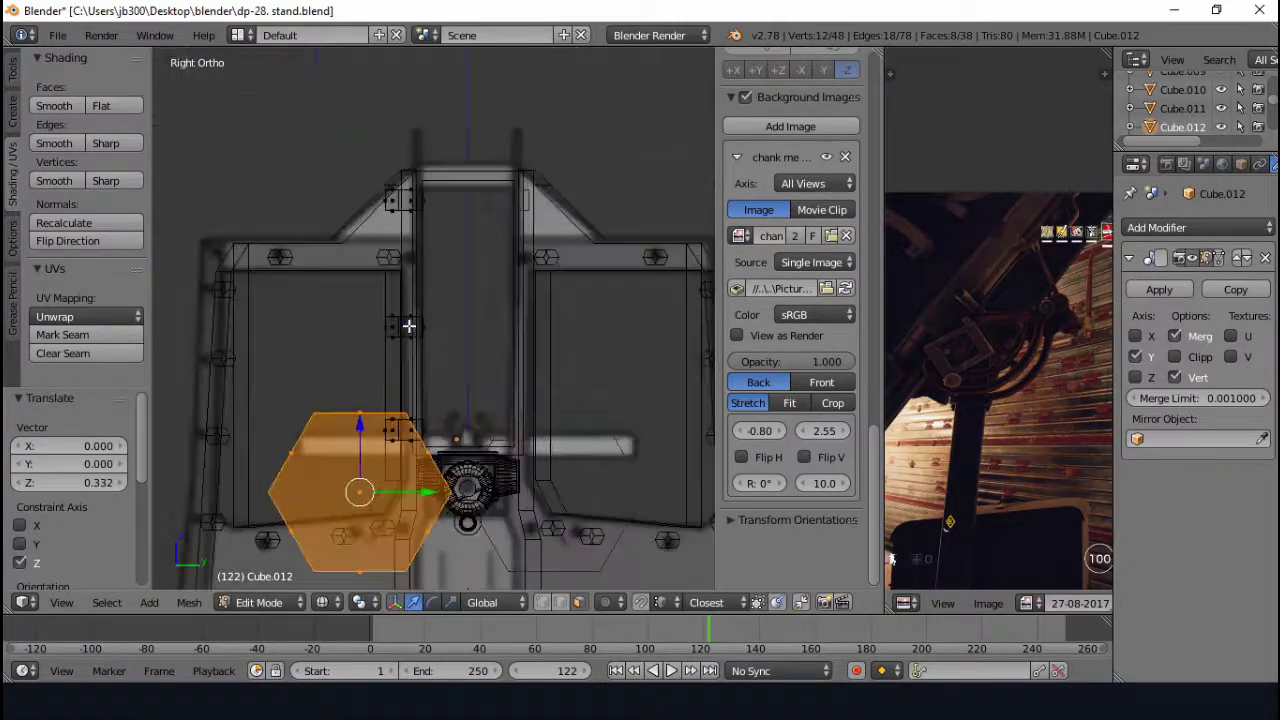
- Raise the pin vertically onto the hinge plate and shrink it to fit
key(g)
key(z)
key(s)
click(446, 166)
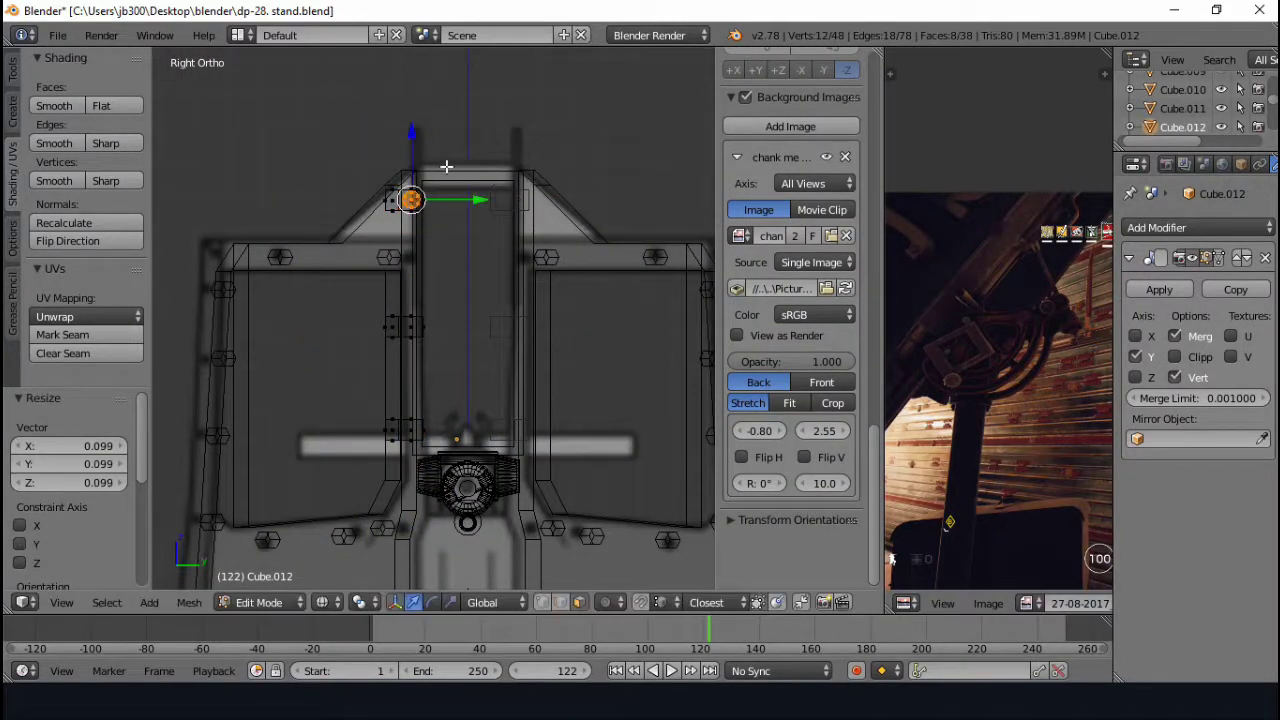
scroll(471, 163, up, 3)
key(z)
middle_drag(471, 163, 263, 228)
middle_drag(491, 228, 564, 153)
- Place a copied pin 0.37 lower on the post and select the linked hinge part
text(-0.37)
key(Return)
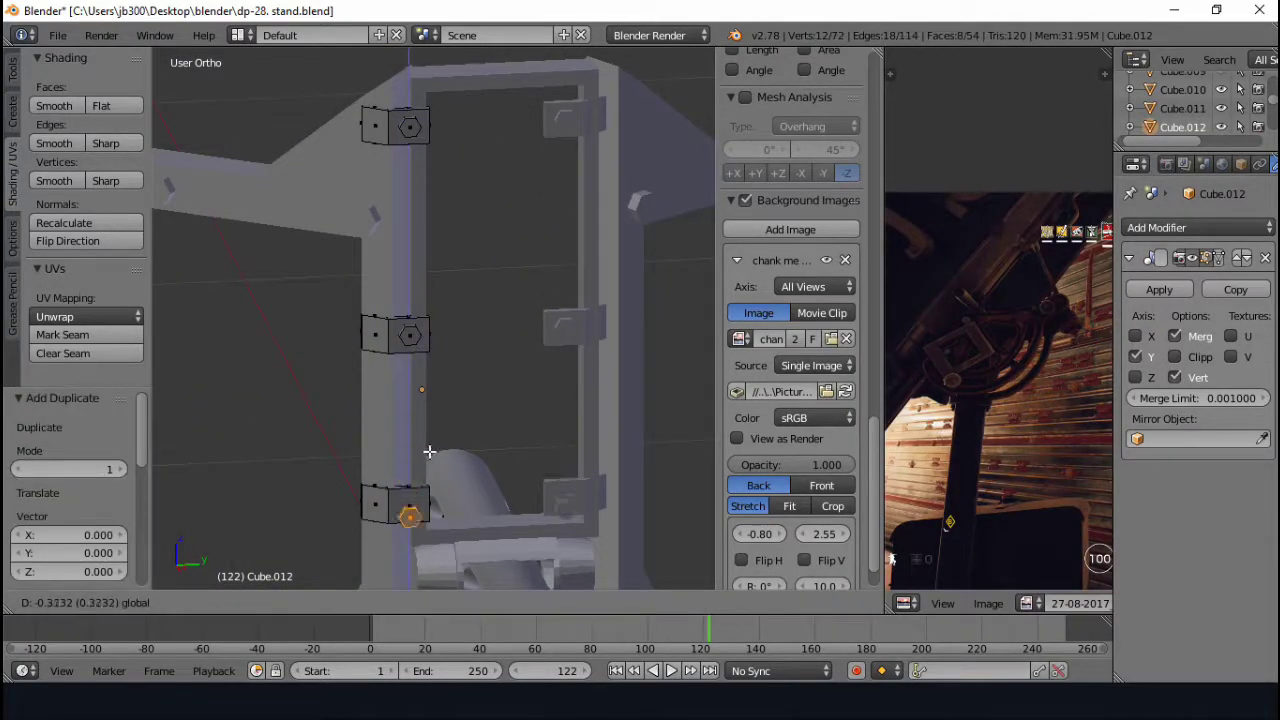
click(427, 444)
key(KP_3)
key(z)
key(l)
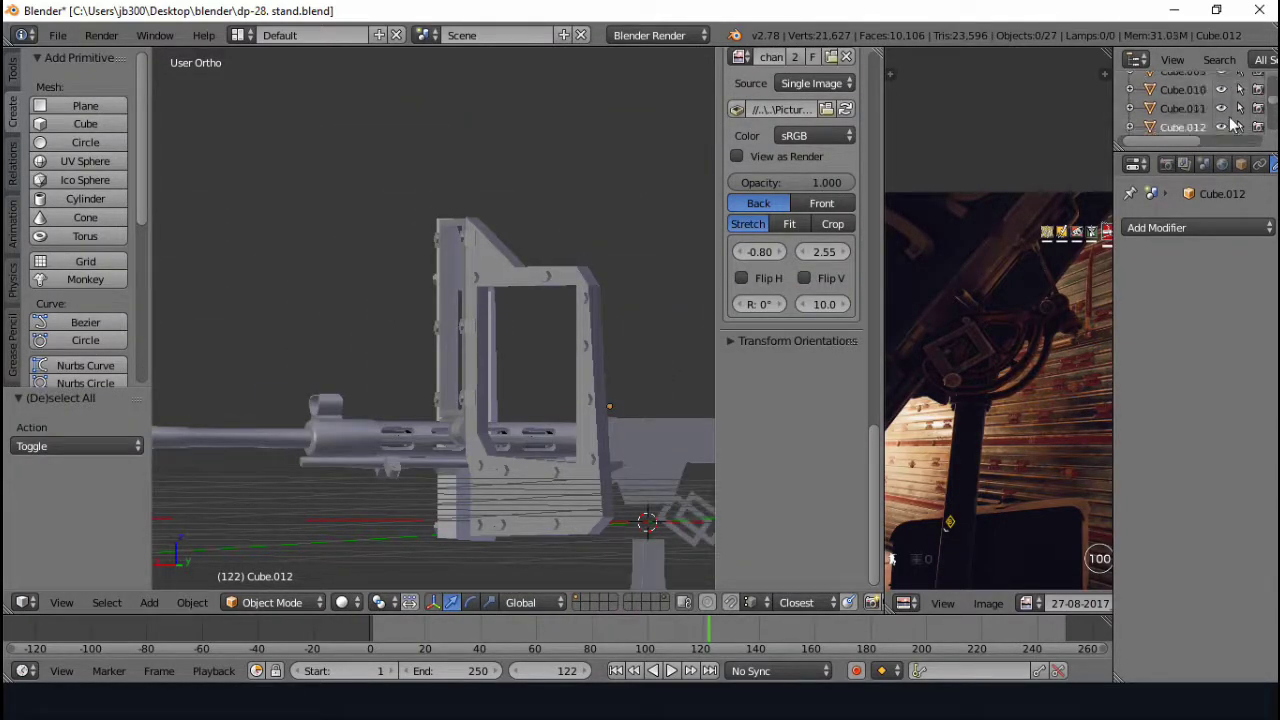
- Select the cylinder below the gun and orbit to a side view of the whole stand
scroll(694, 180, down, 5)
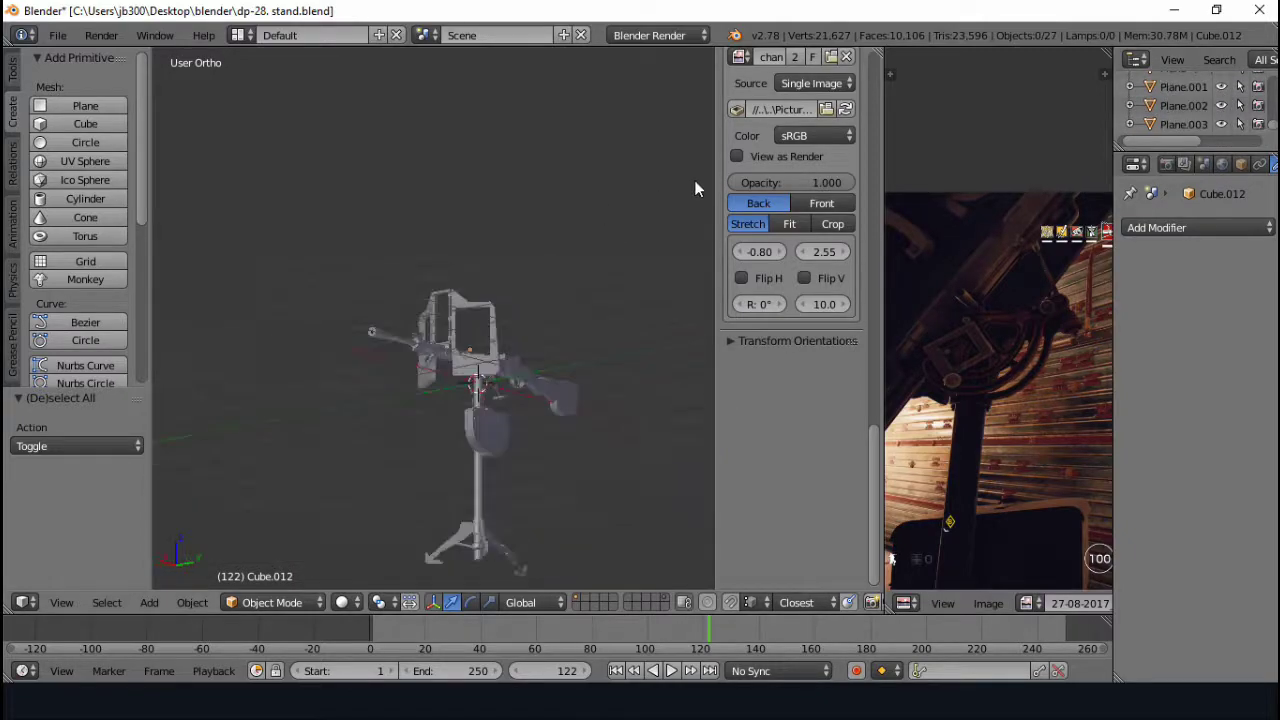
scroll(449, 128, up, 4)
scroll(453, 377, down, 4)
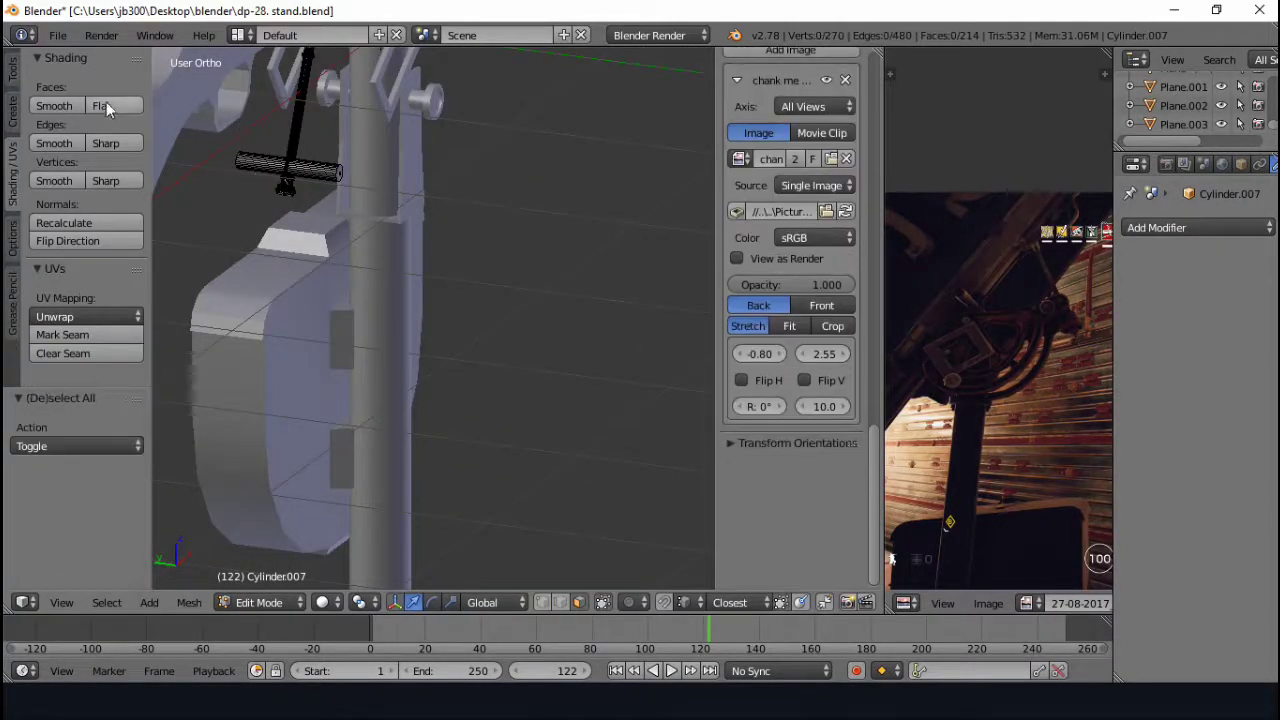
click(1197, 227)
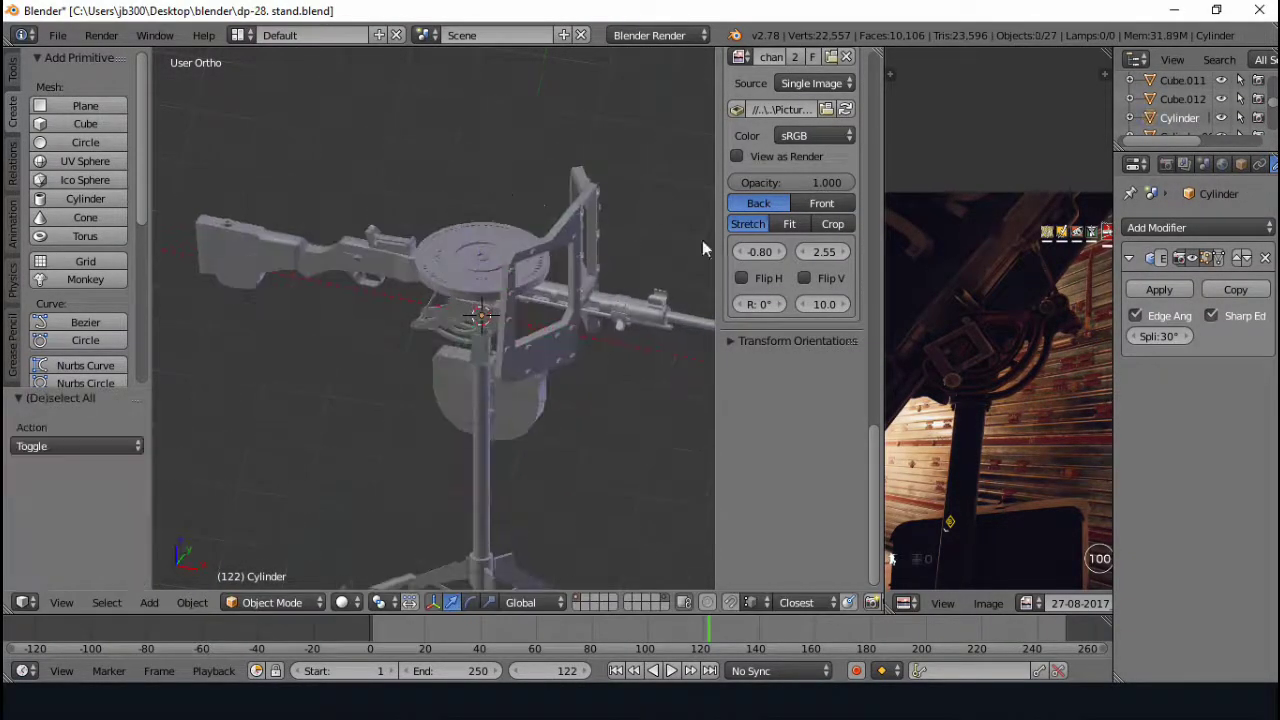
middle_drag(558, 353, 423, 349)
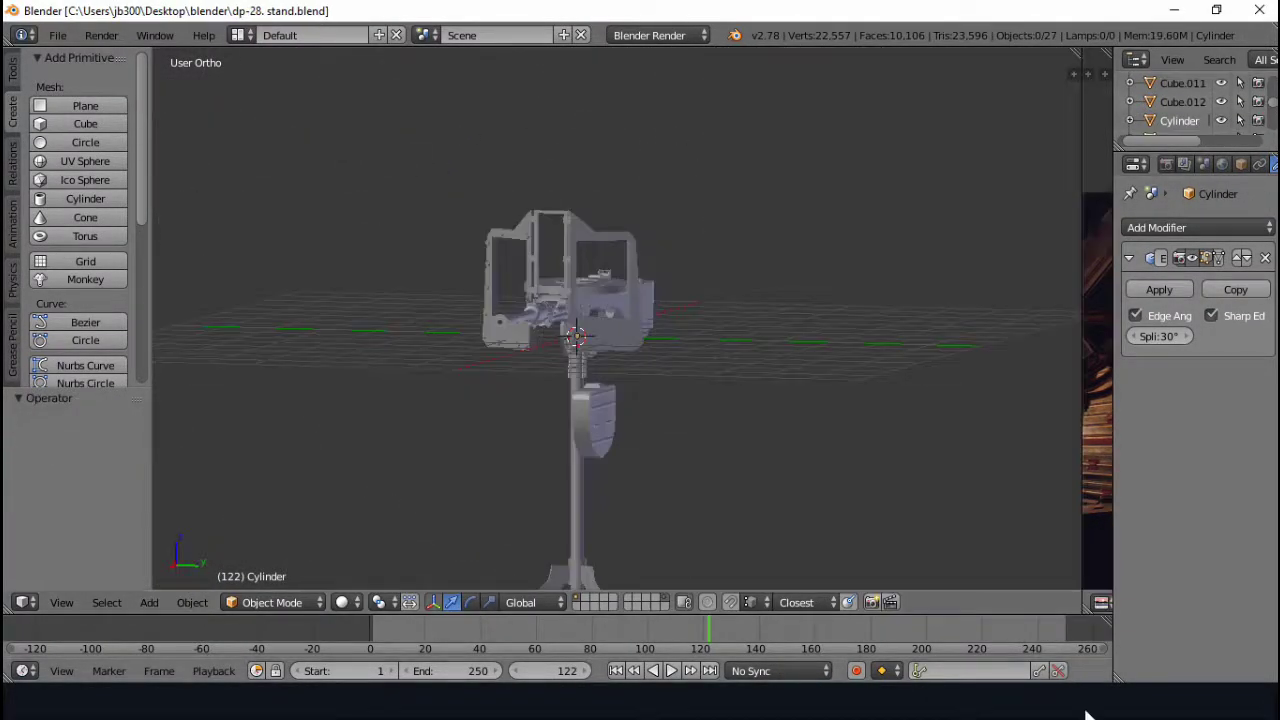
mouse_move(574, 157)
middle_down()
mouse_move(790, 162)
mouse_move(681, 132)
mouse_move(322, 179)
middle_up()
scroll(794, 158, down, 3)
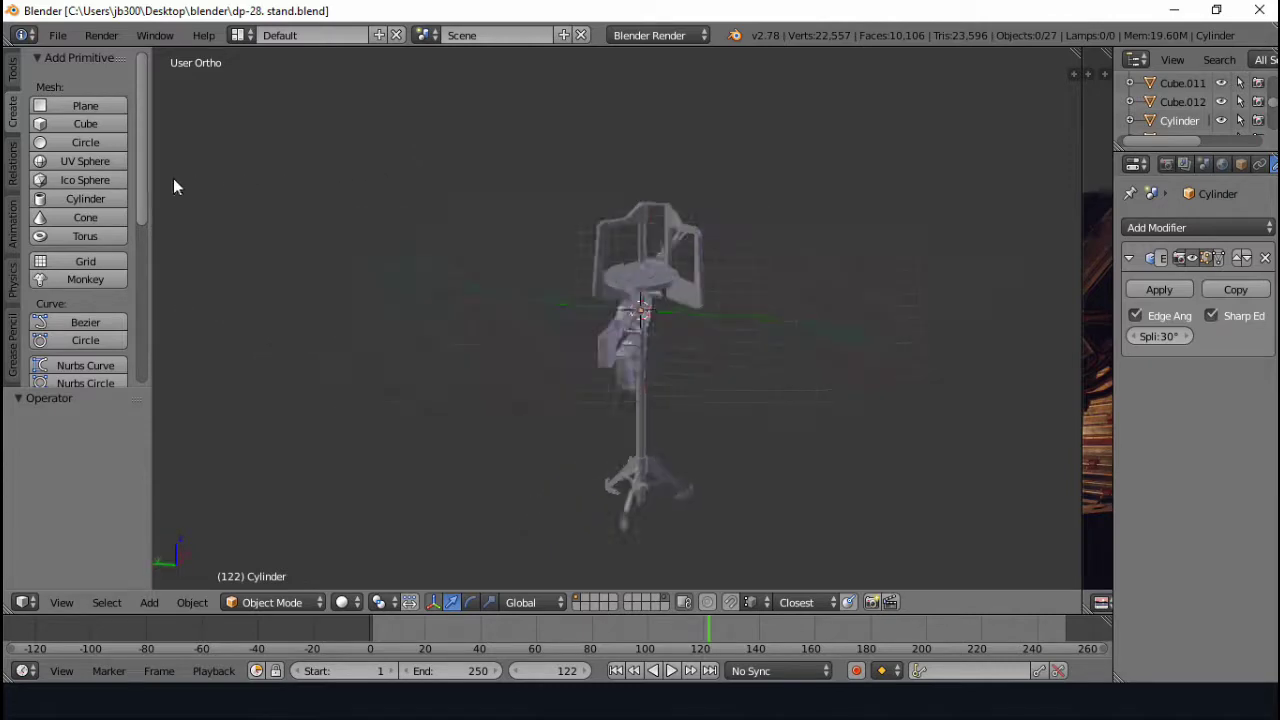
mouse_move(944, 181)
middle_down()
mouse_move(754, 171)
mouse_move(550, 138)
middle_up()
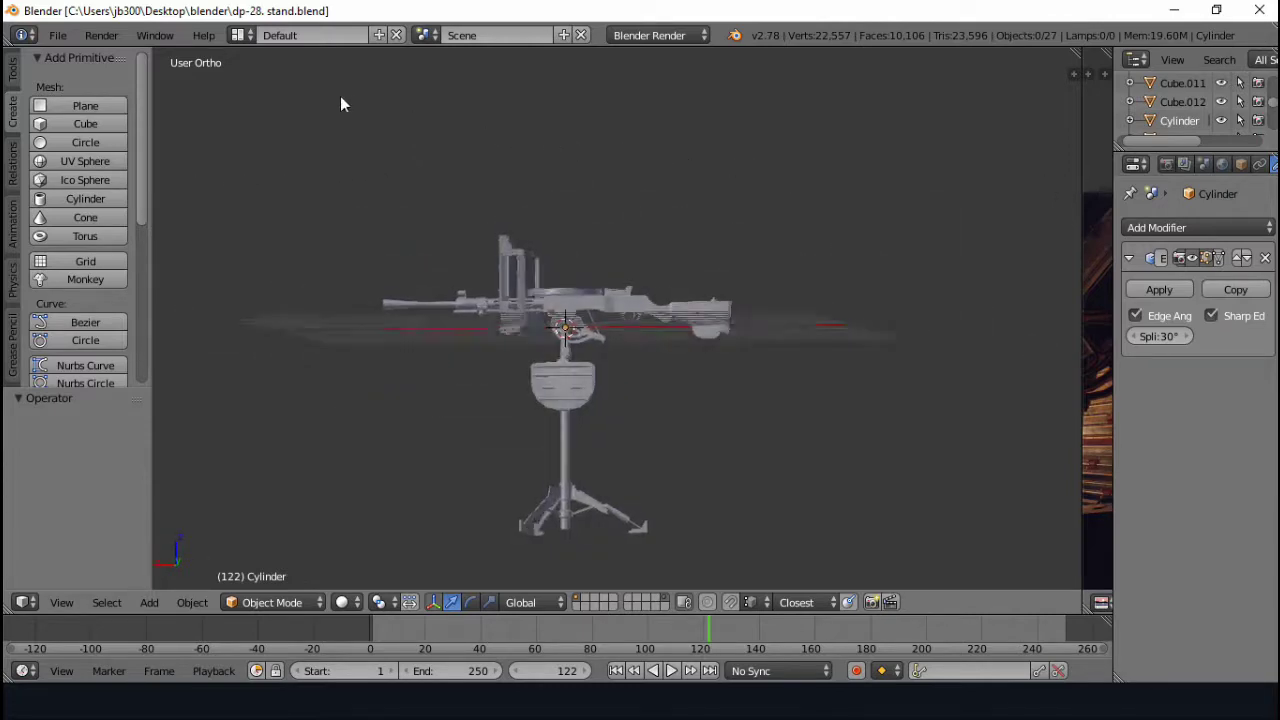